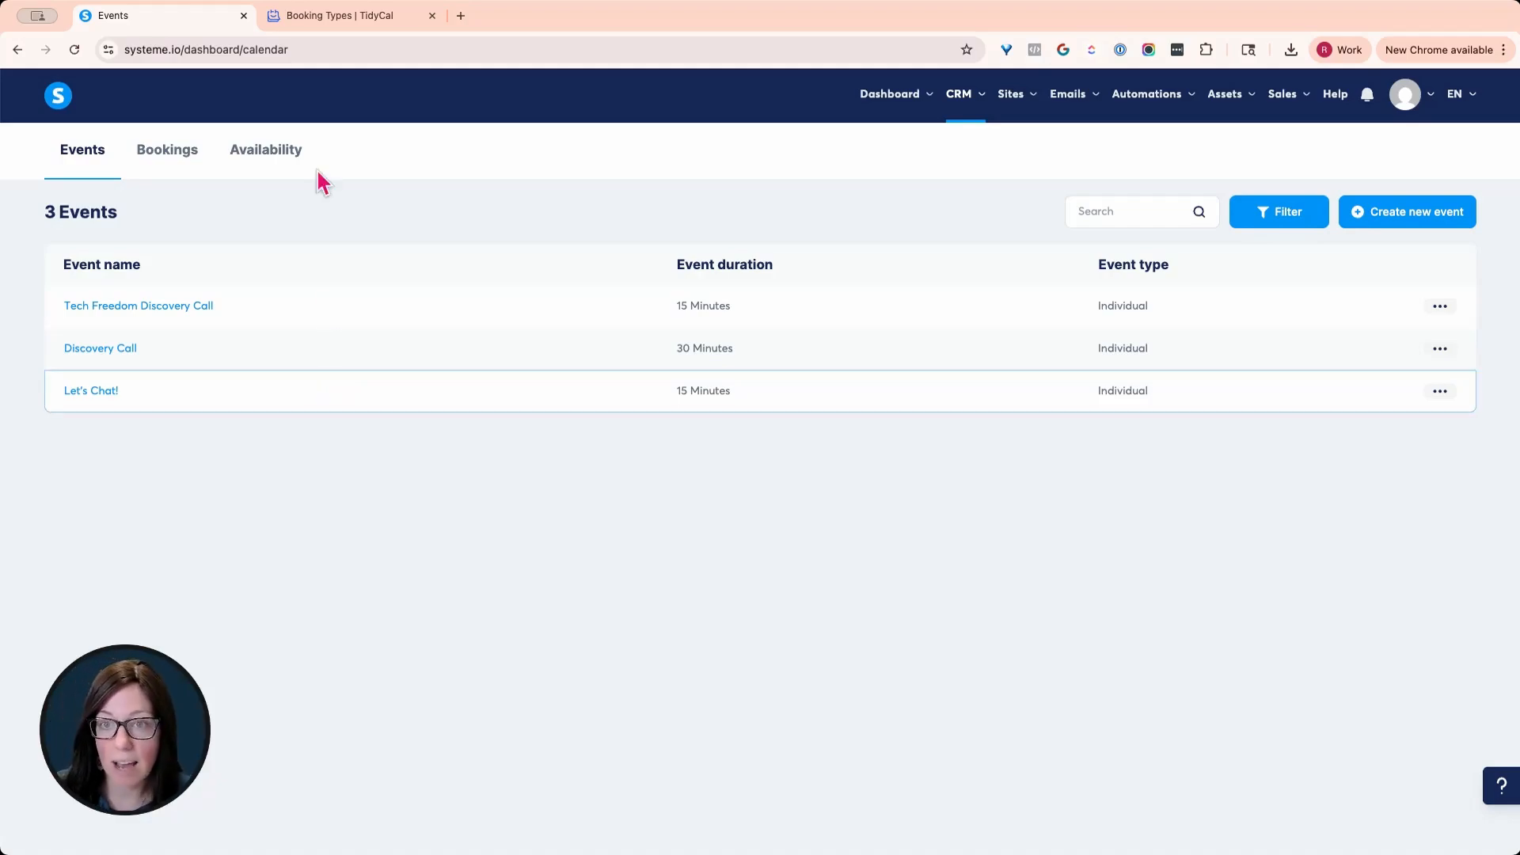
Switch to TidyCal and review all the existing booking types, including their durations, prices and enabled status.
{"action": "left_click", "coordinate": [322, 22]}
{"action": "scroll", "coordinate": [918, 342], "scroll_direction": "up", "scroll_amount": 15}
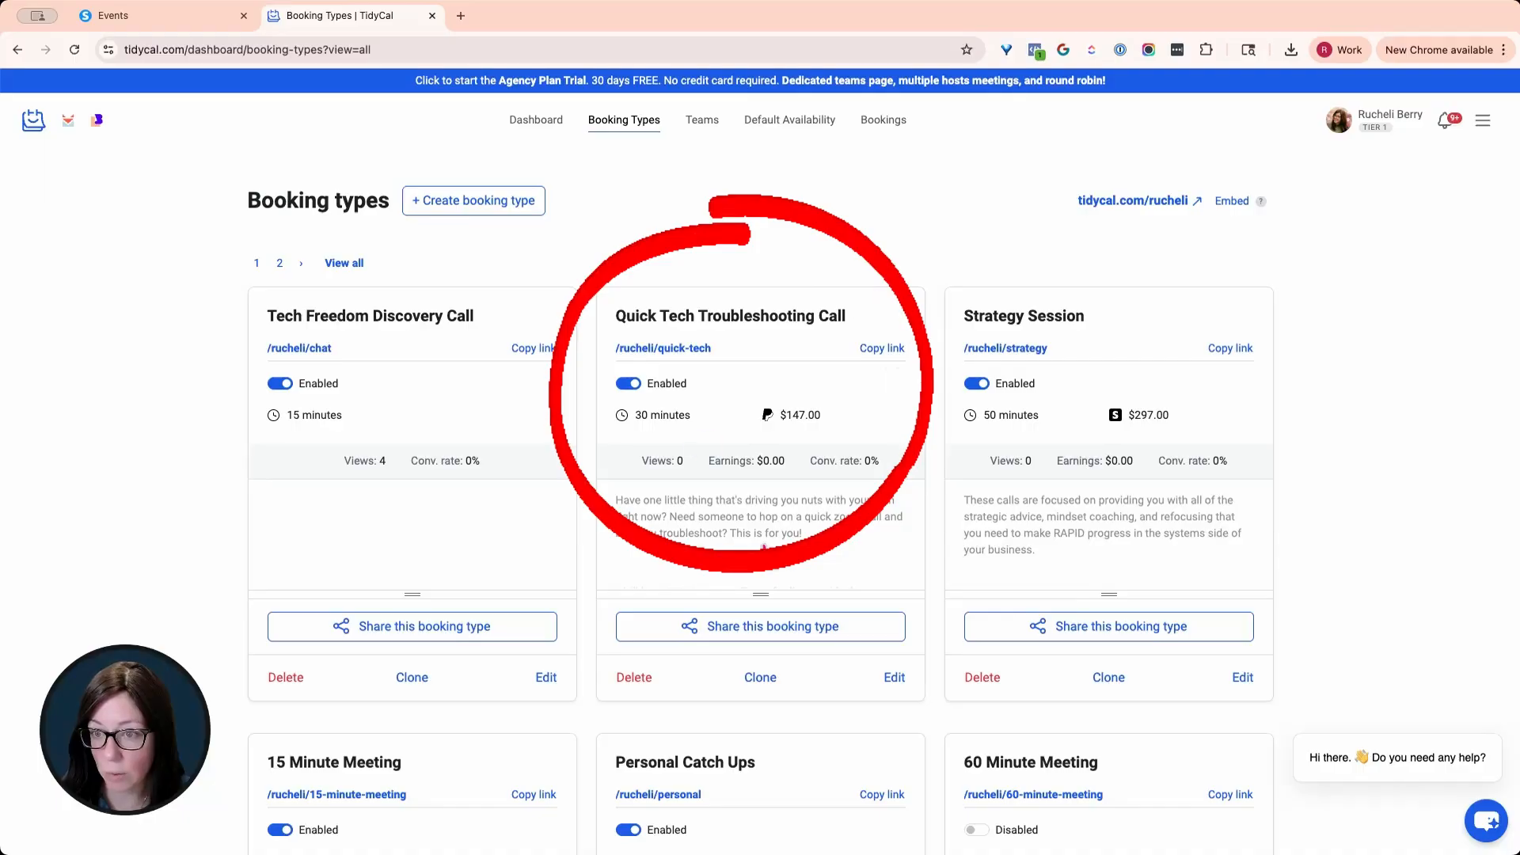
{"action": "scroll", "coordinate": [810, 428], "scroll_direction": "down", "scroll_amount": 8}
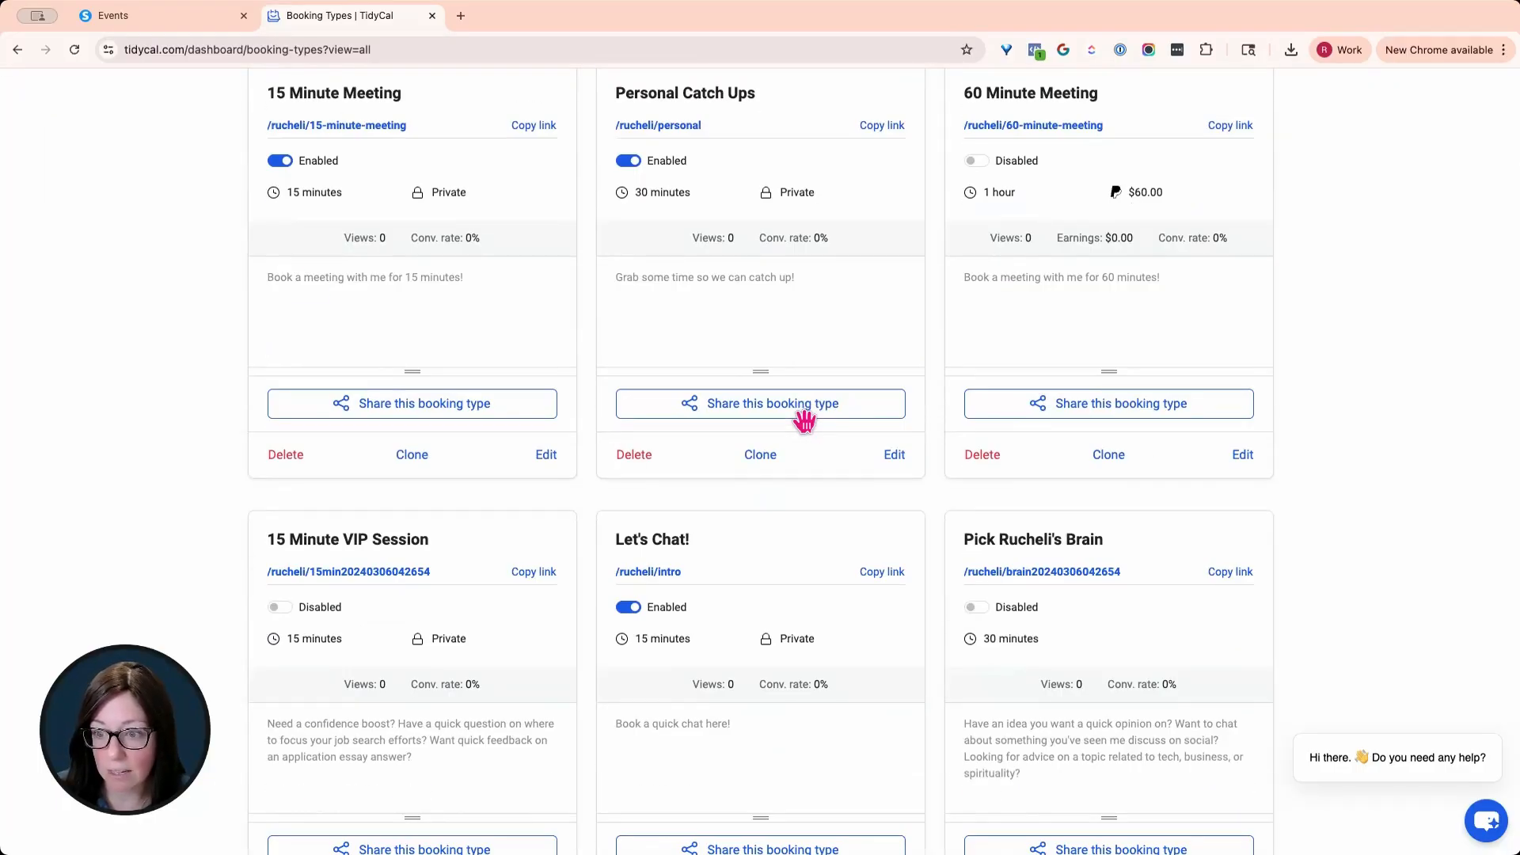
{"action": "scroll", "coordinate": [804, 421], "scroll_direction": "down", "scroll_amount": 6}
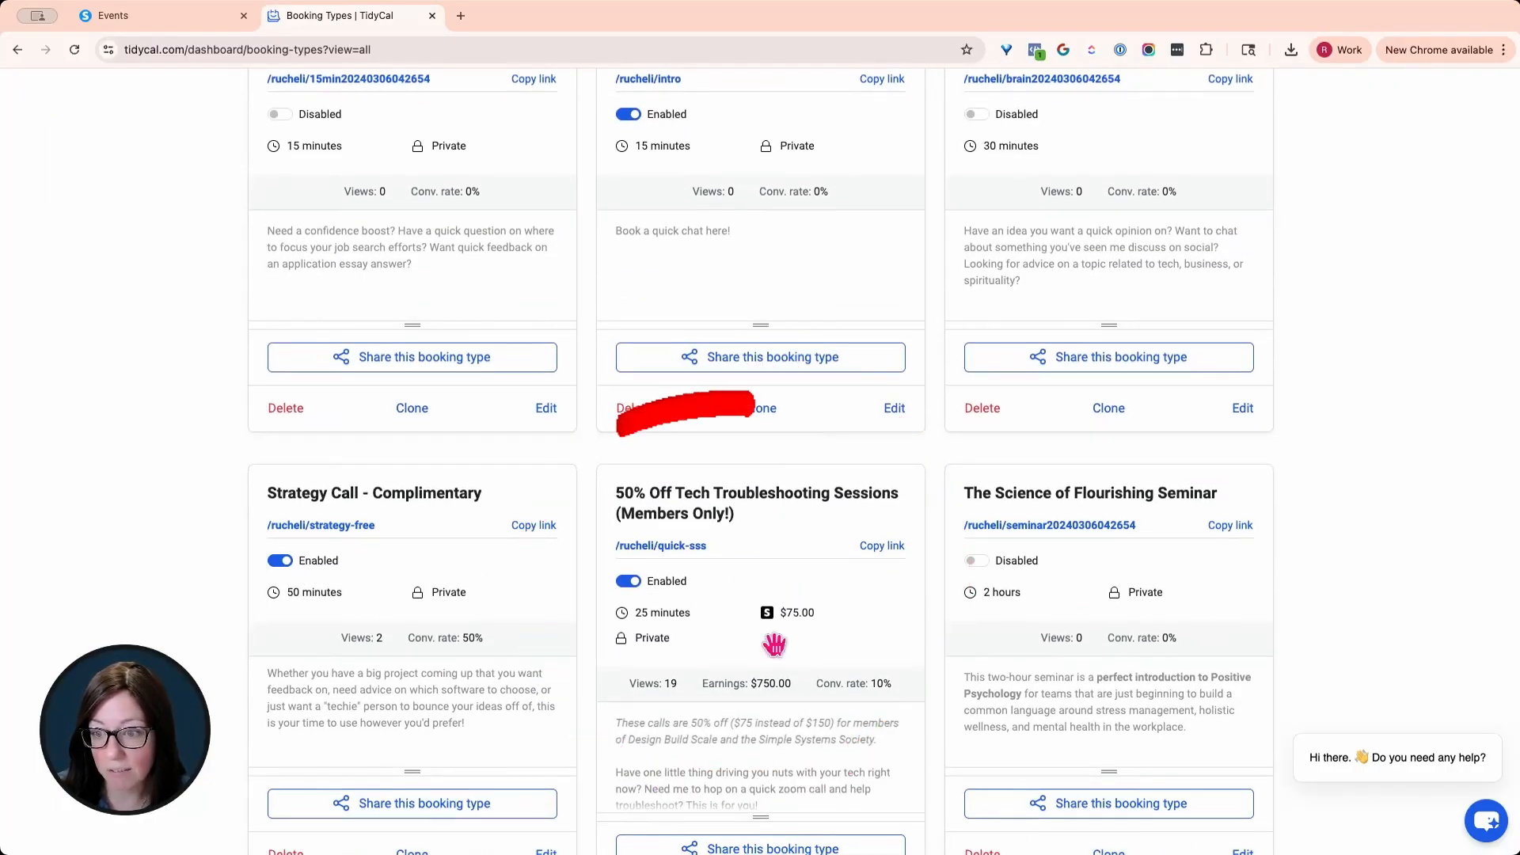
{"action": "scroll", "coordinate": [792, 542], "scroll_direction": "down", "scroll_amount": 8}
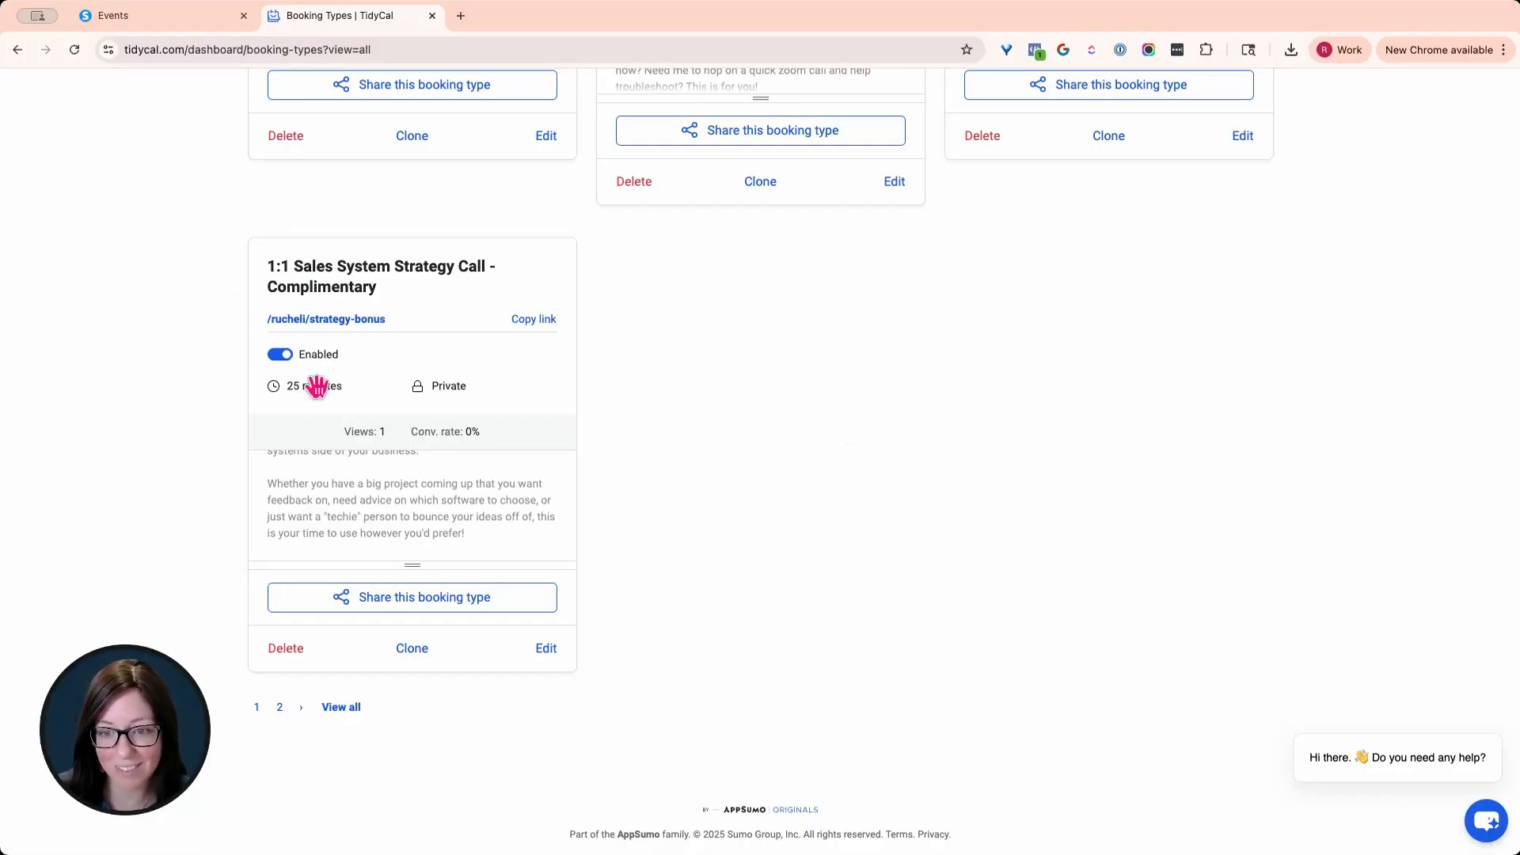
{"action": "scroll", "coordinate": [584, 342], "scroll_direction": "up", "scroll_amount": 9}
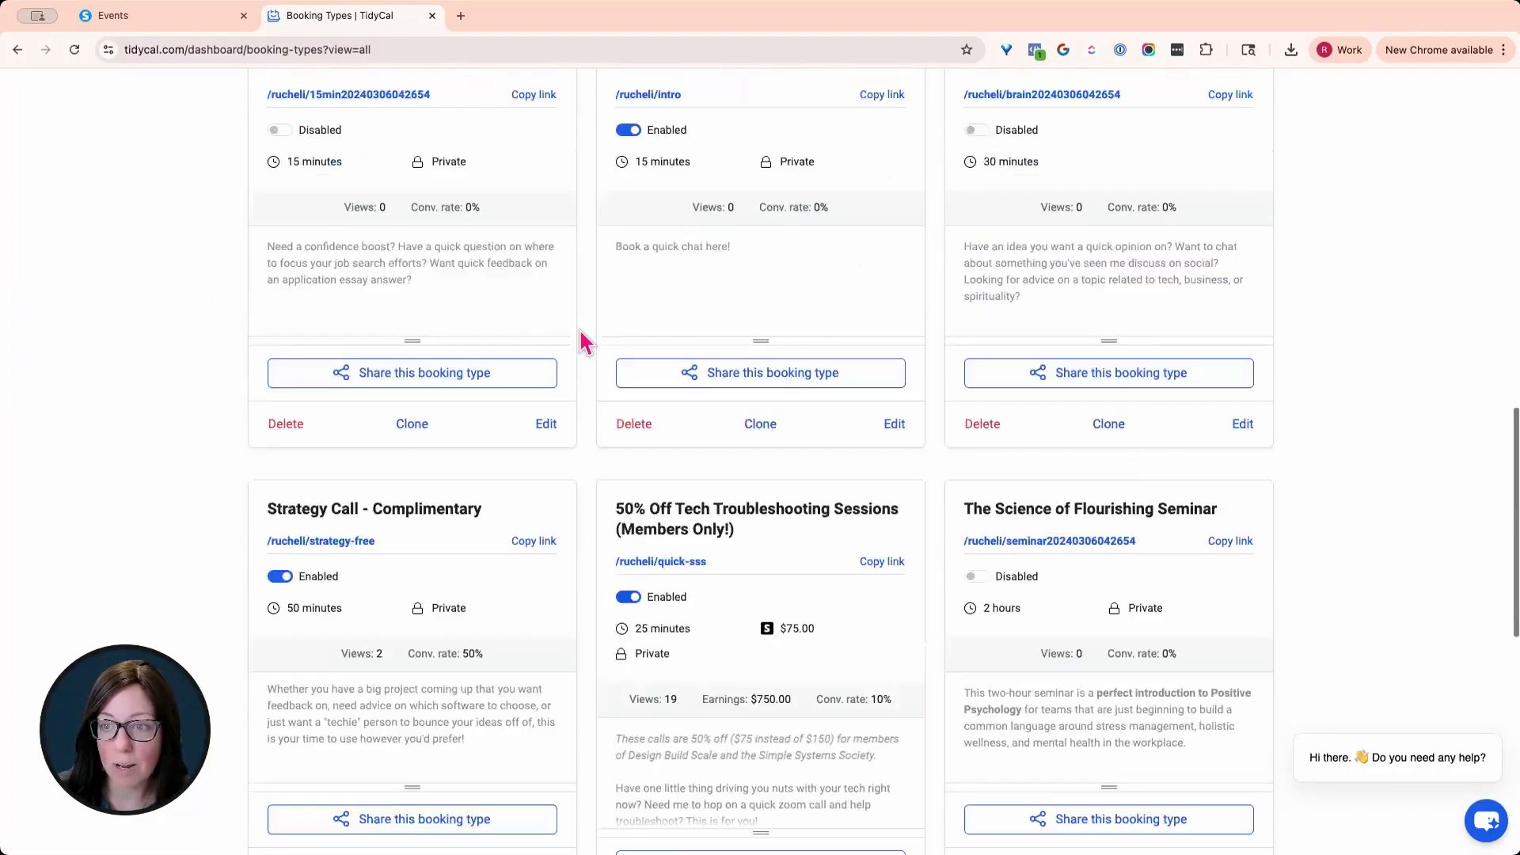
{"action": "scroll", "coordinate": [580, 333], "scroll_direction": "up", "scroll_amount": 14}
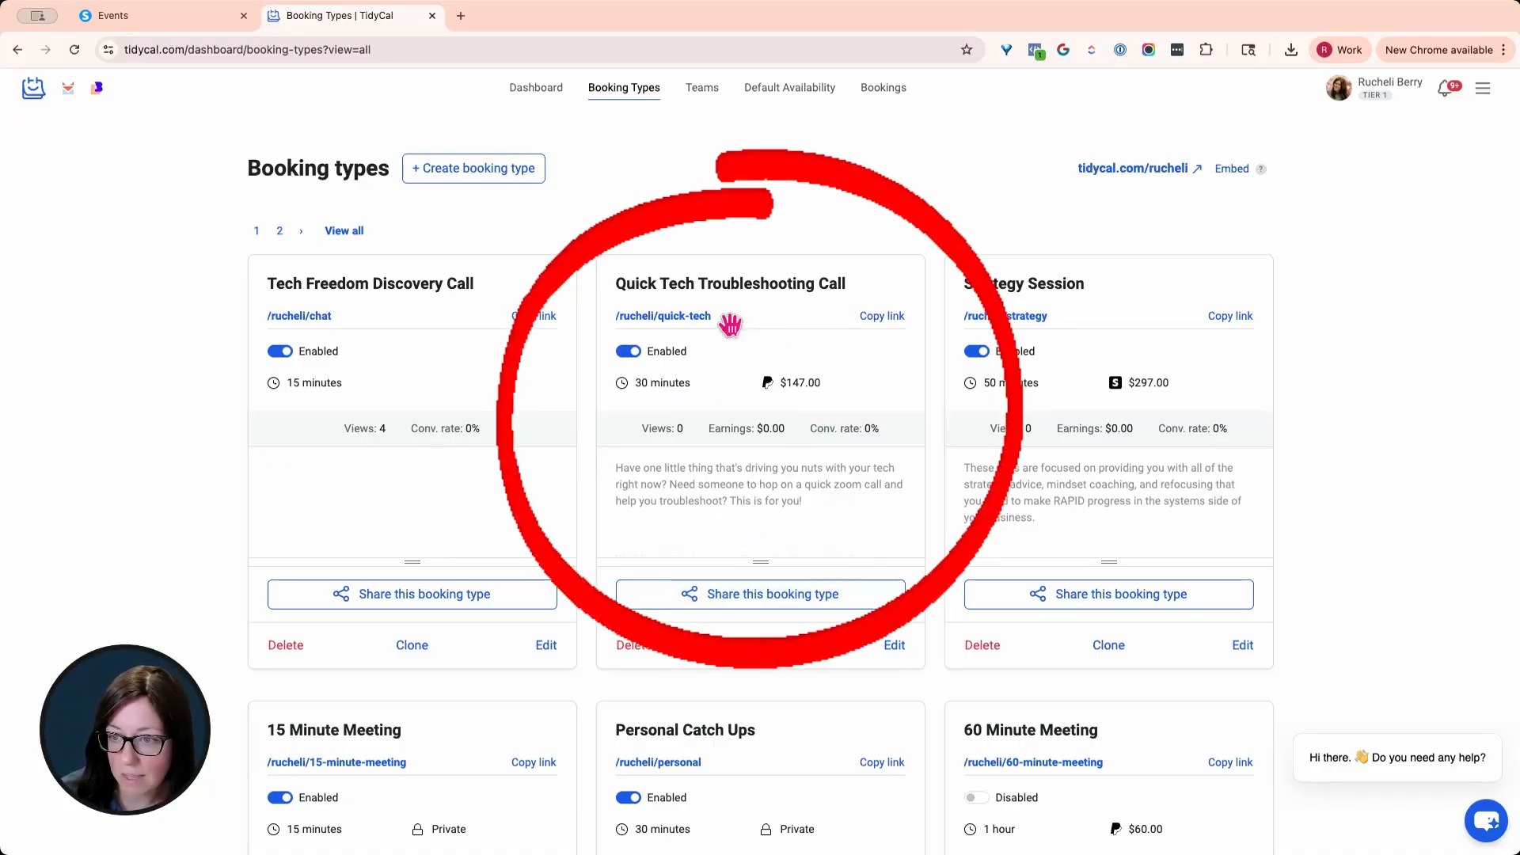
Open the Quick Tech Troubleshooting Call booking type for editing and copy its title.
{"action": "left_click", "coordinate": [895, 645]}
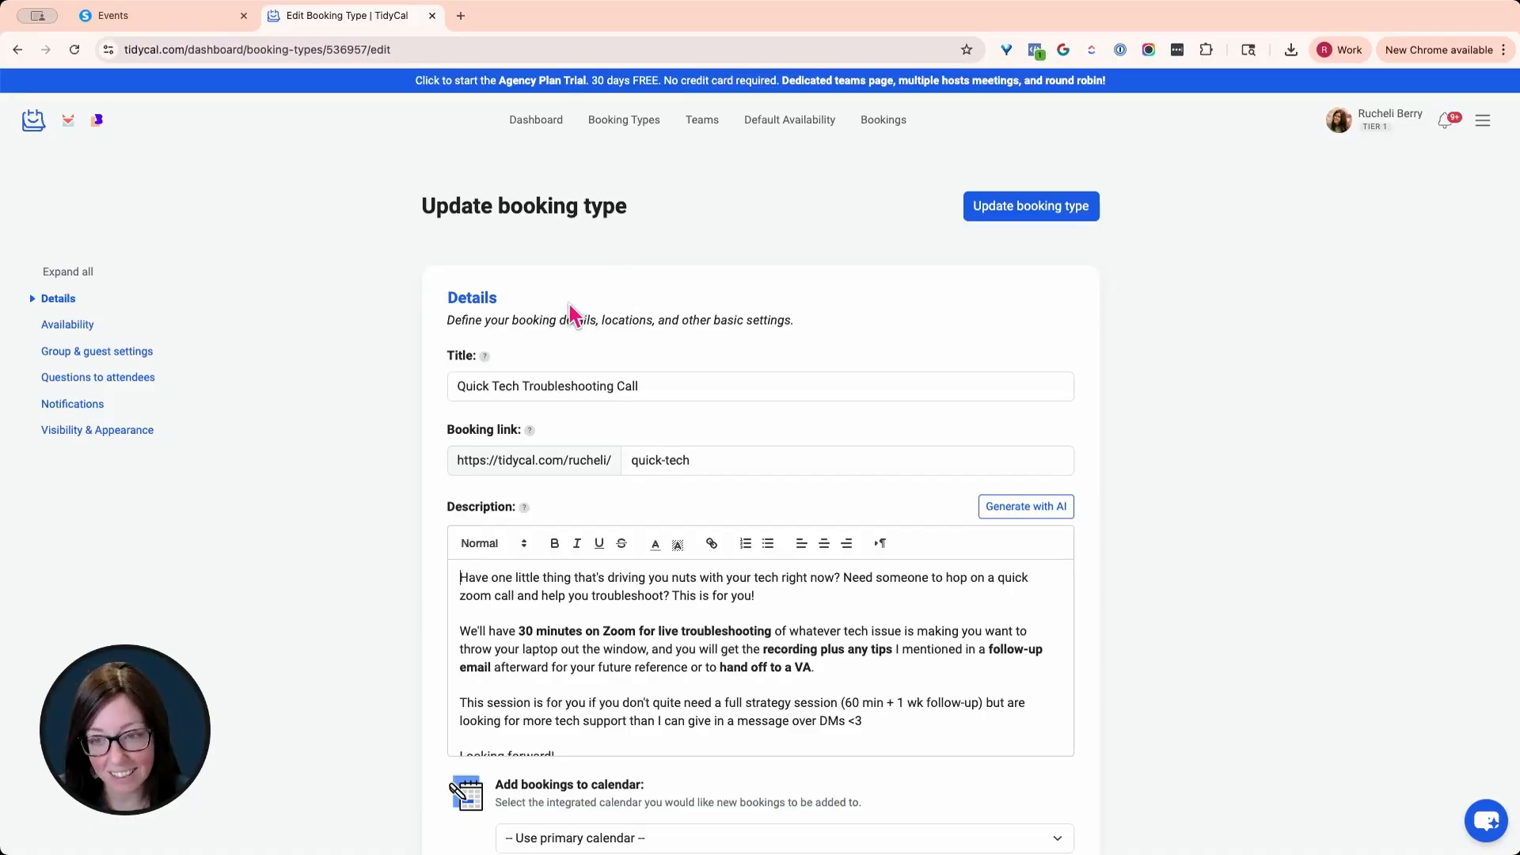
{"action": "triple_click", "coordinate": [558, 374]}
{"action": "key", "text": "super+c"}
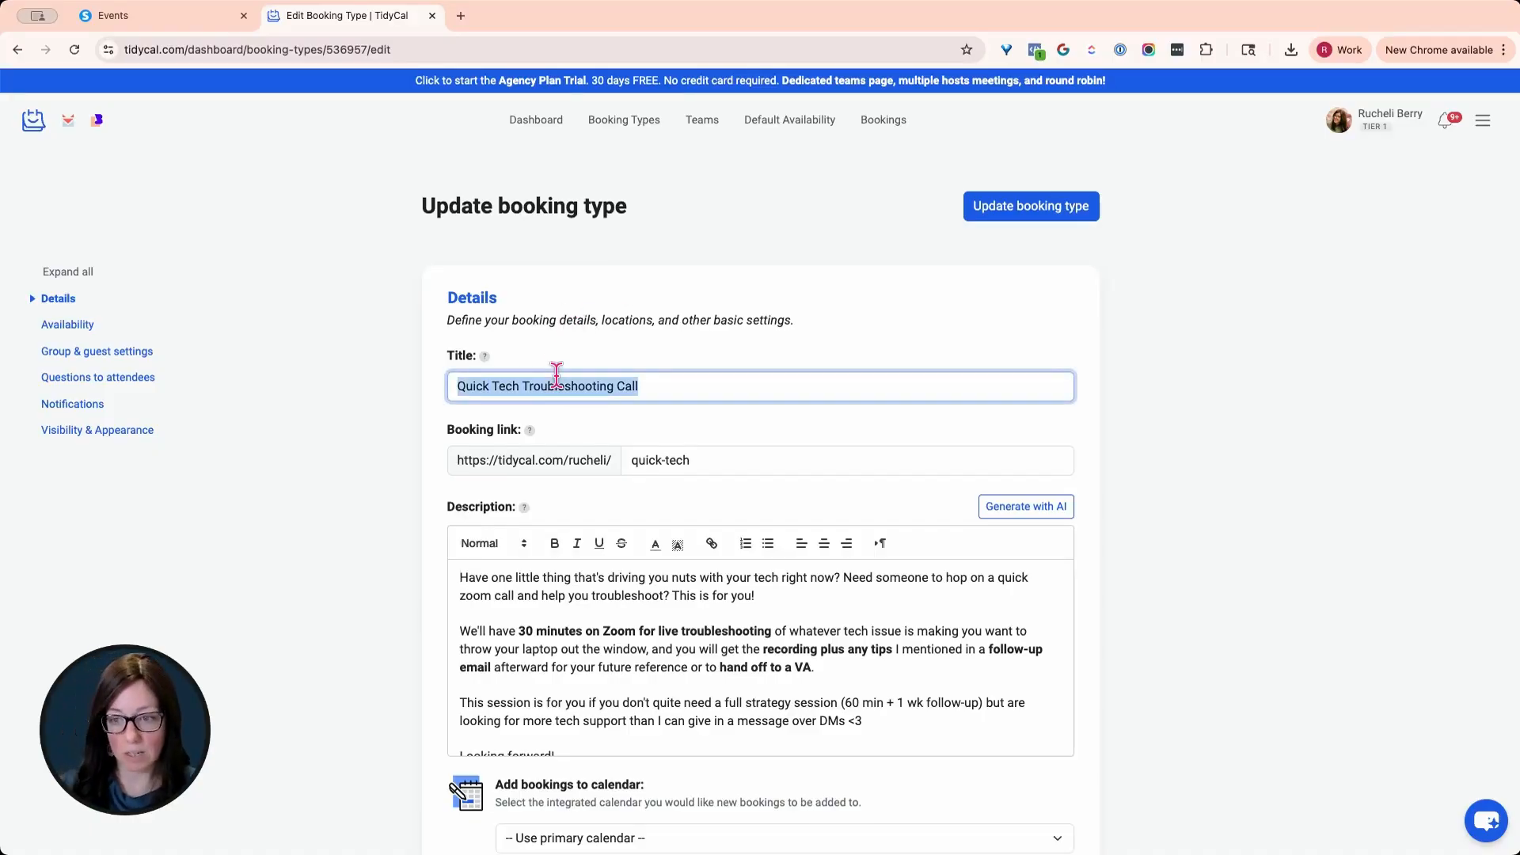
Switch to Systeme.io and create a new event of the individual type.
{"action": "left_click", "coordinate": [169, 22]}
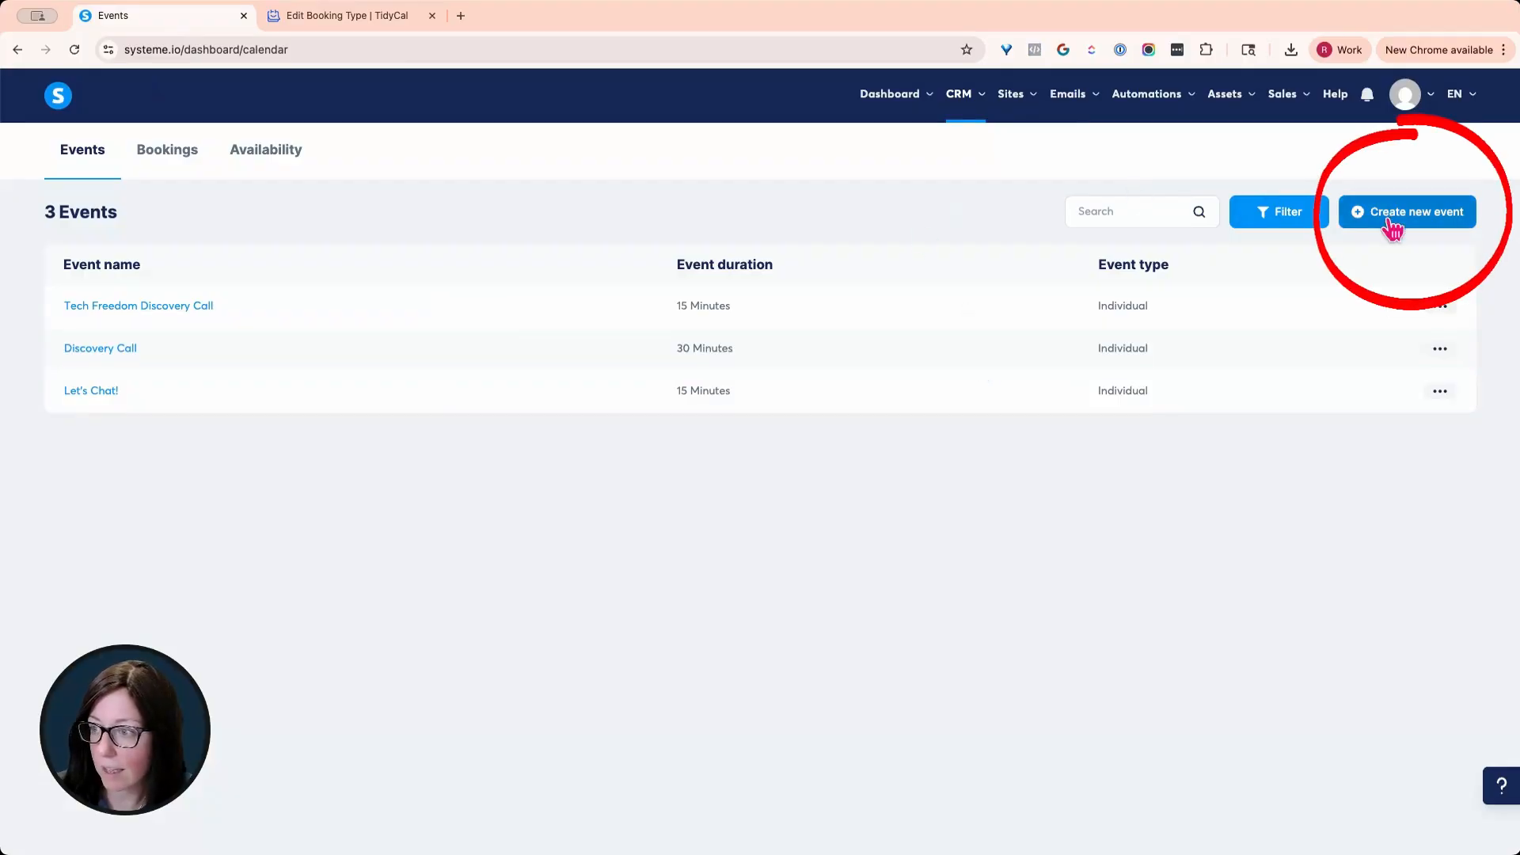
{"action": "left_click", "coordinate": [1413, 230]}
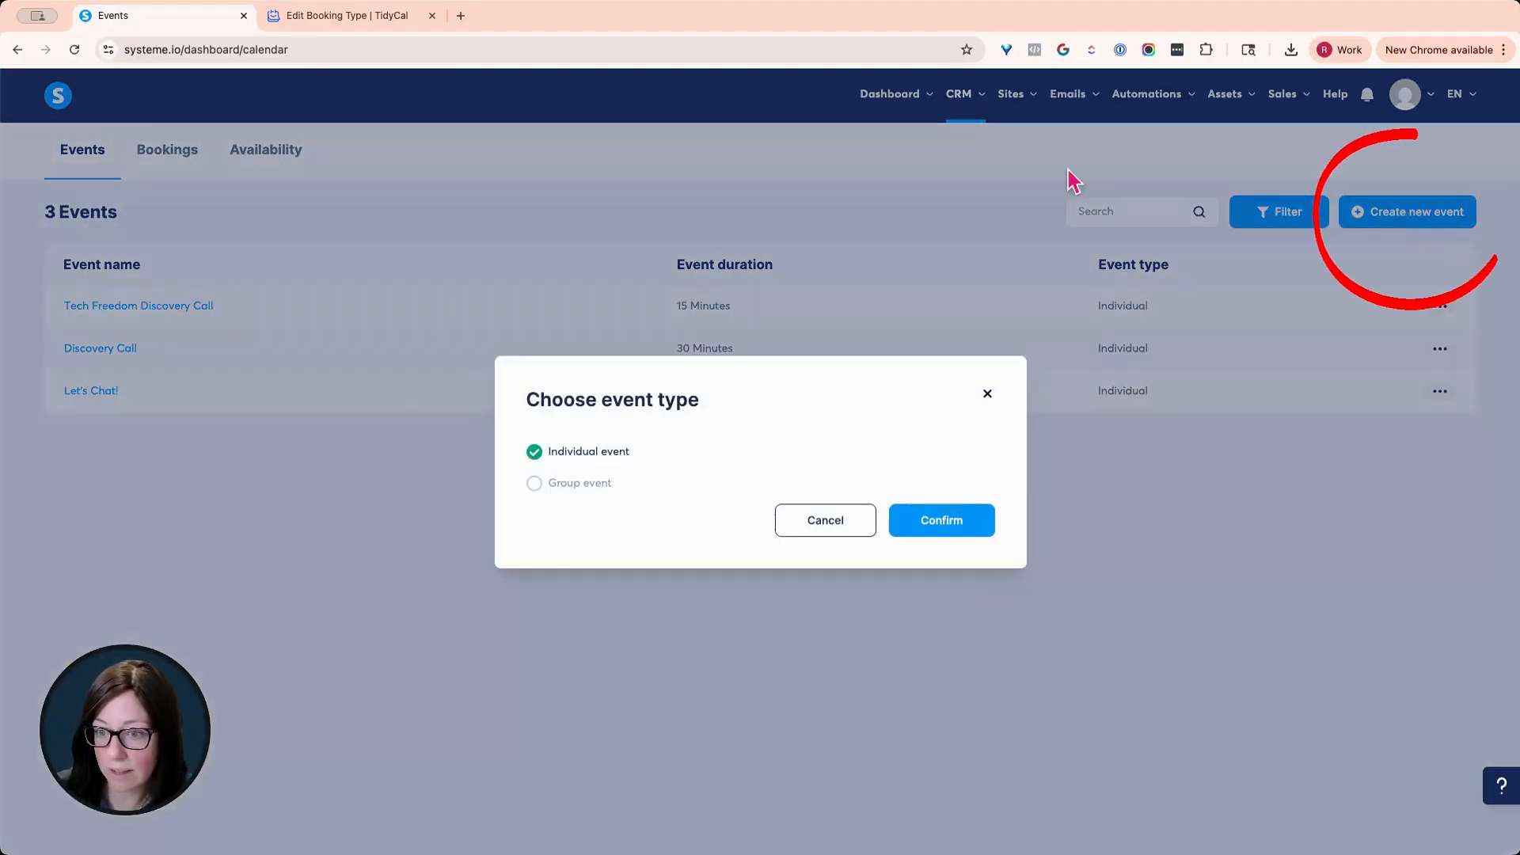
{"action": "left_click", "coordinate": [923, 531]}
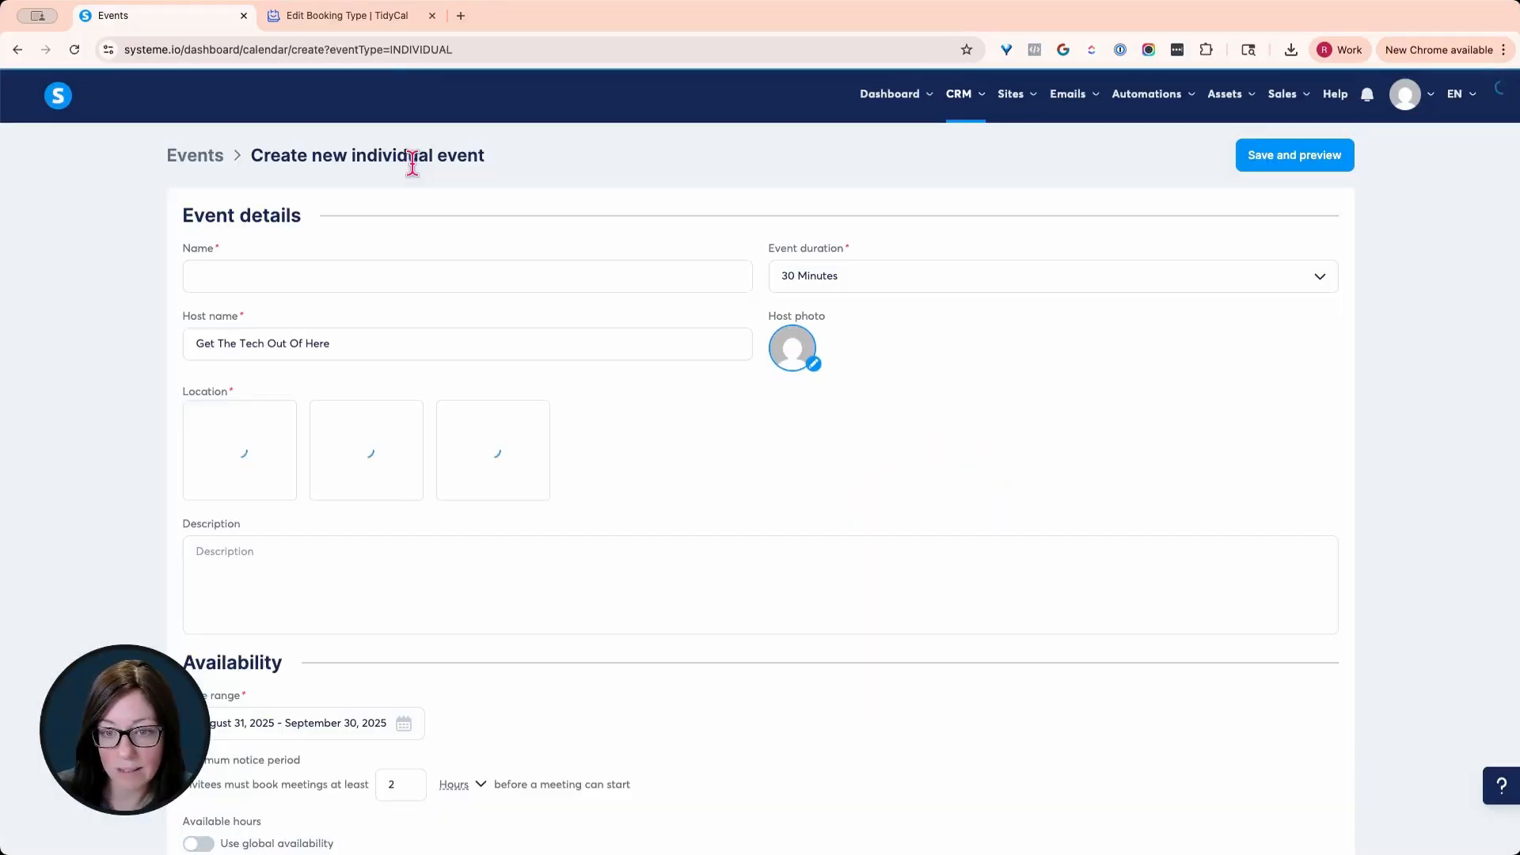
Name the event "Quick Tech Troubleshooting Call" using the copied title, with a duration of 30 minutes.
{"action": "left_click", "coordinate": [315, 289]}
{"action": "key", "text": "super+v"}
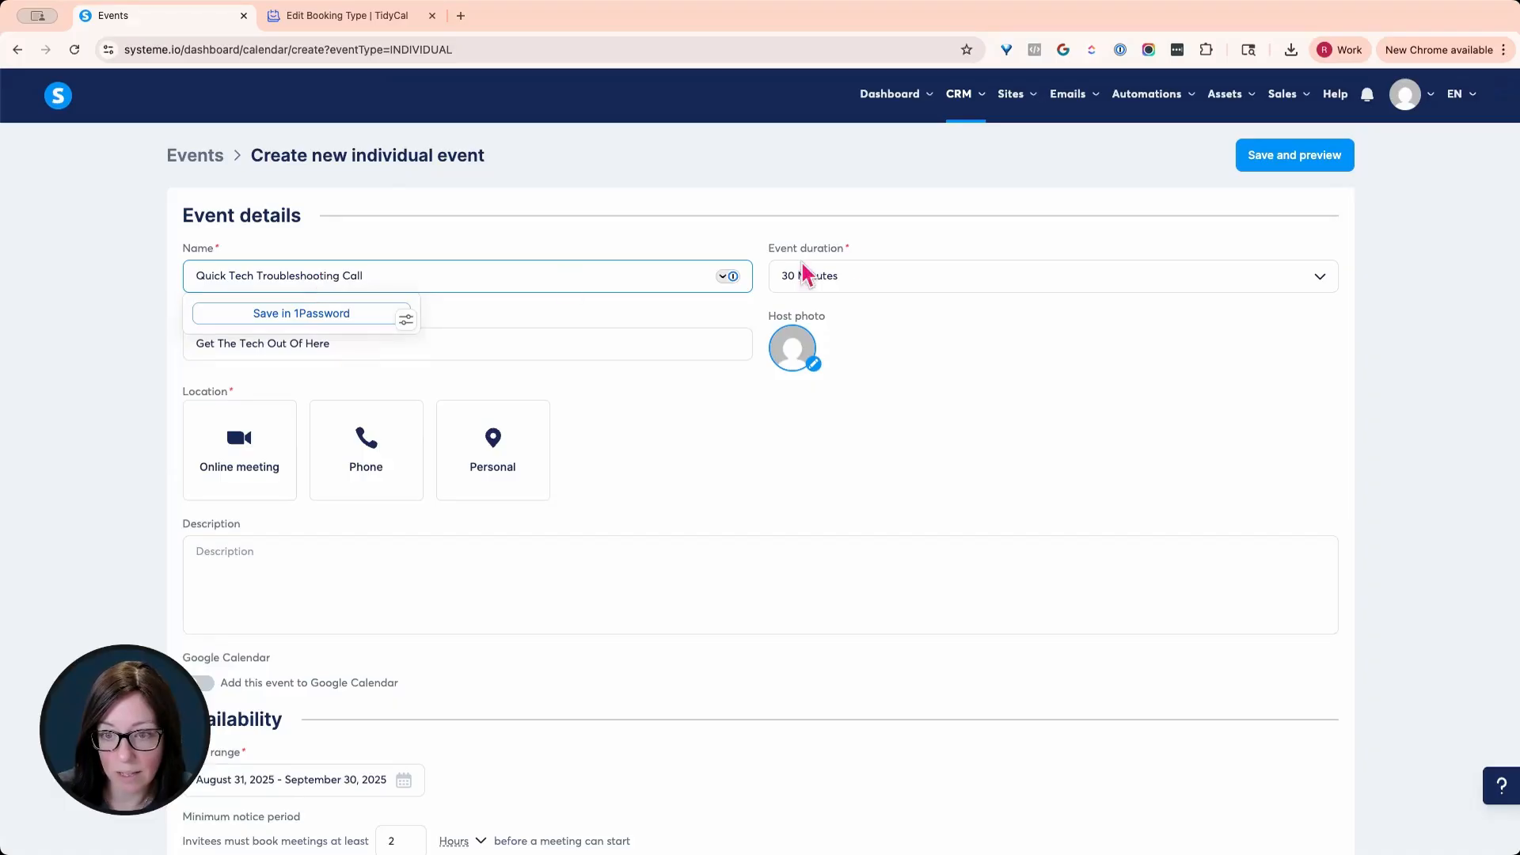
{"action": "left_click", "coordinate": [877, 277]}
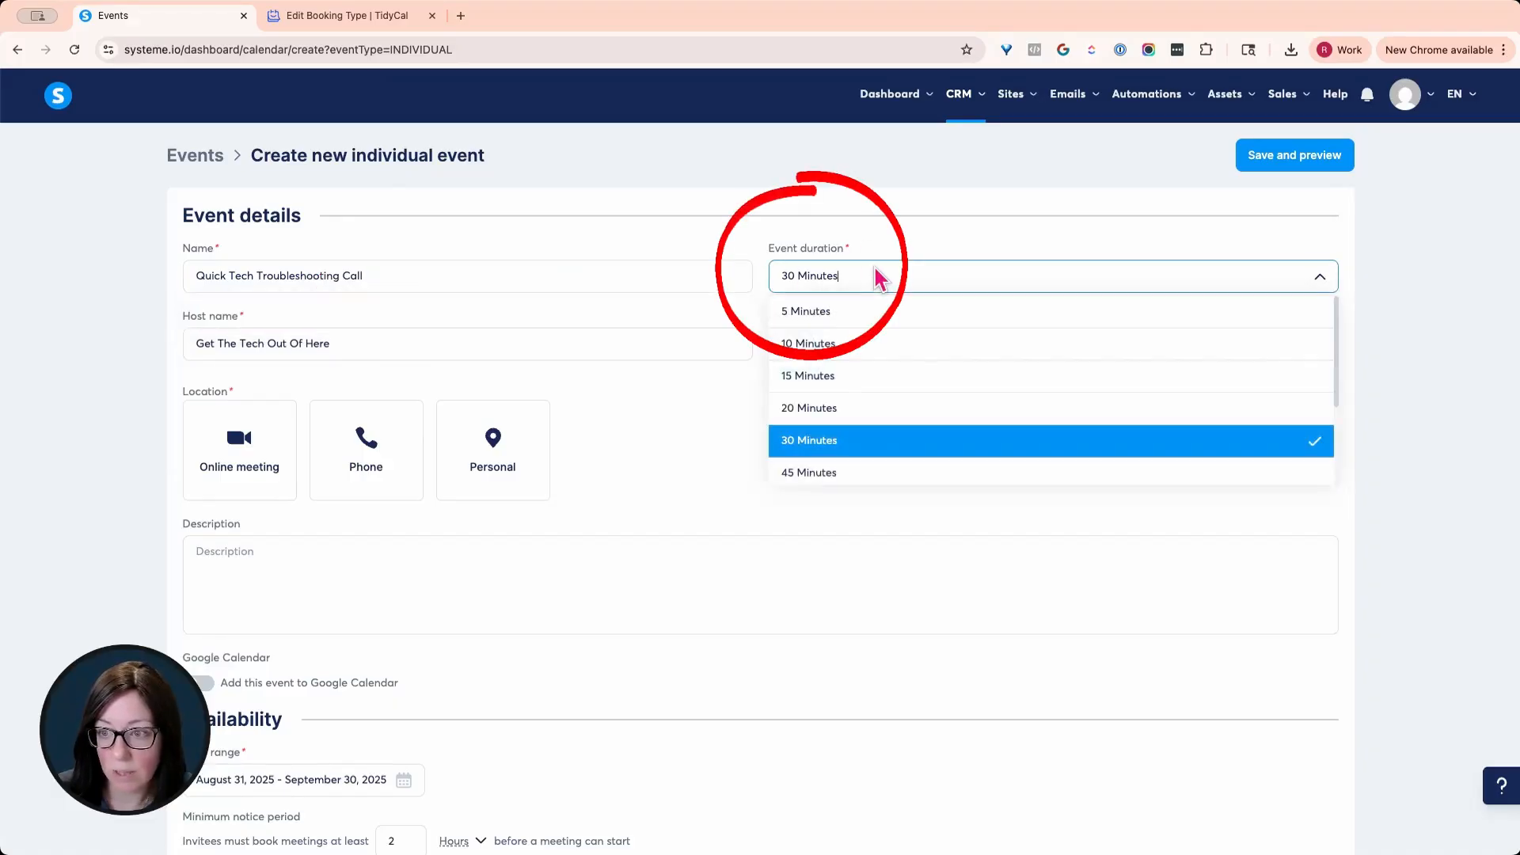
{"action": "left_click", "coordinate": [924, 252]}
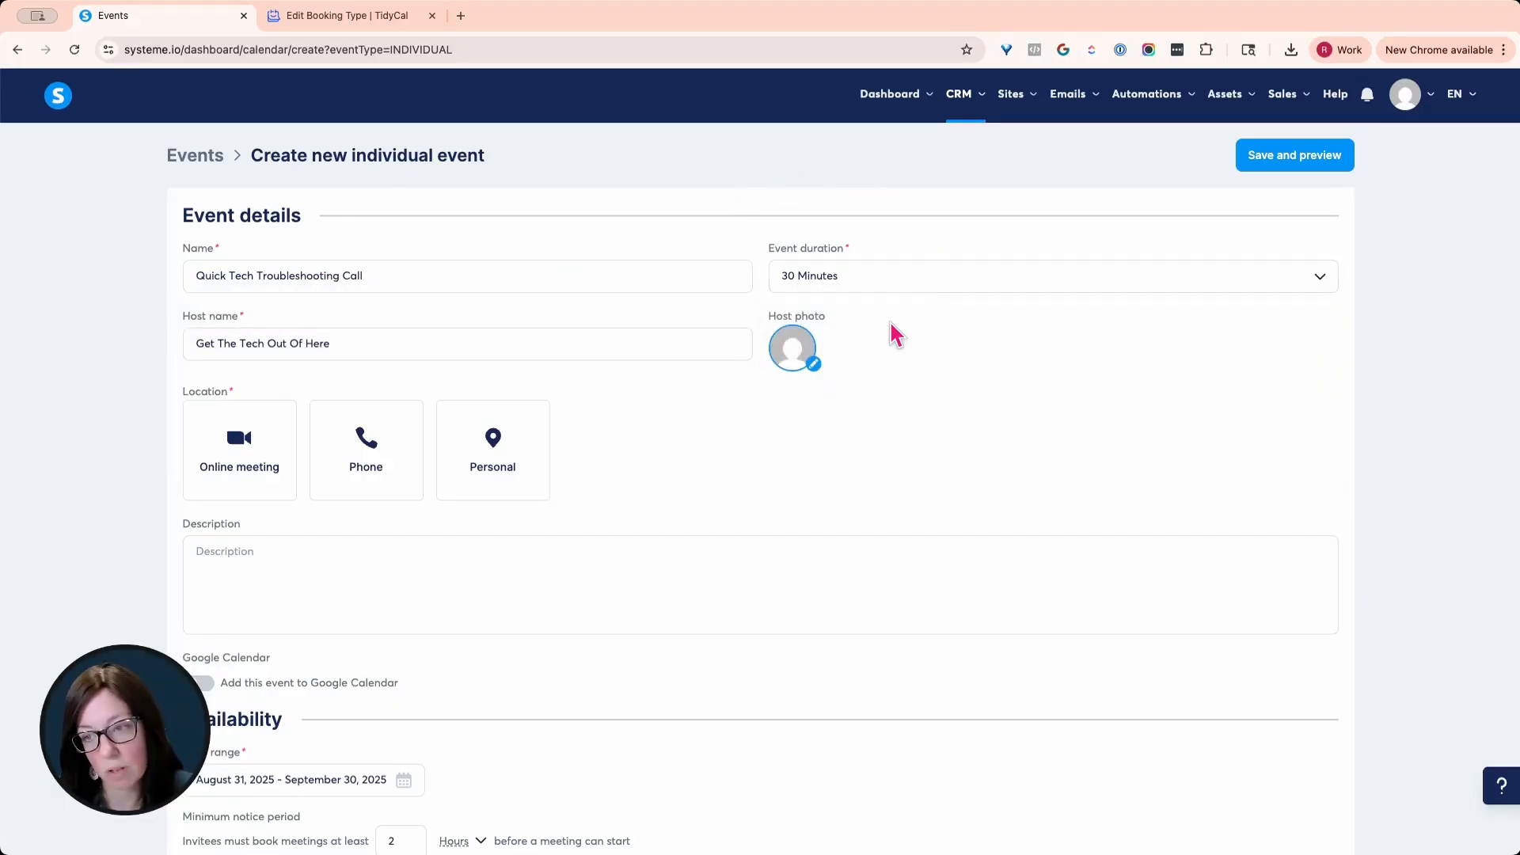
Search the file library for "Headshot" and use the first Headshot.png as the host photo.
{"action": "left_click", "coordinate": [813, 364]}
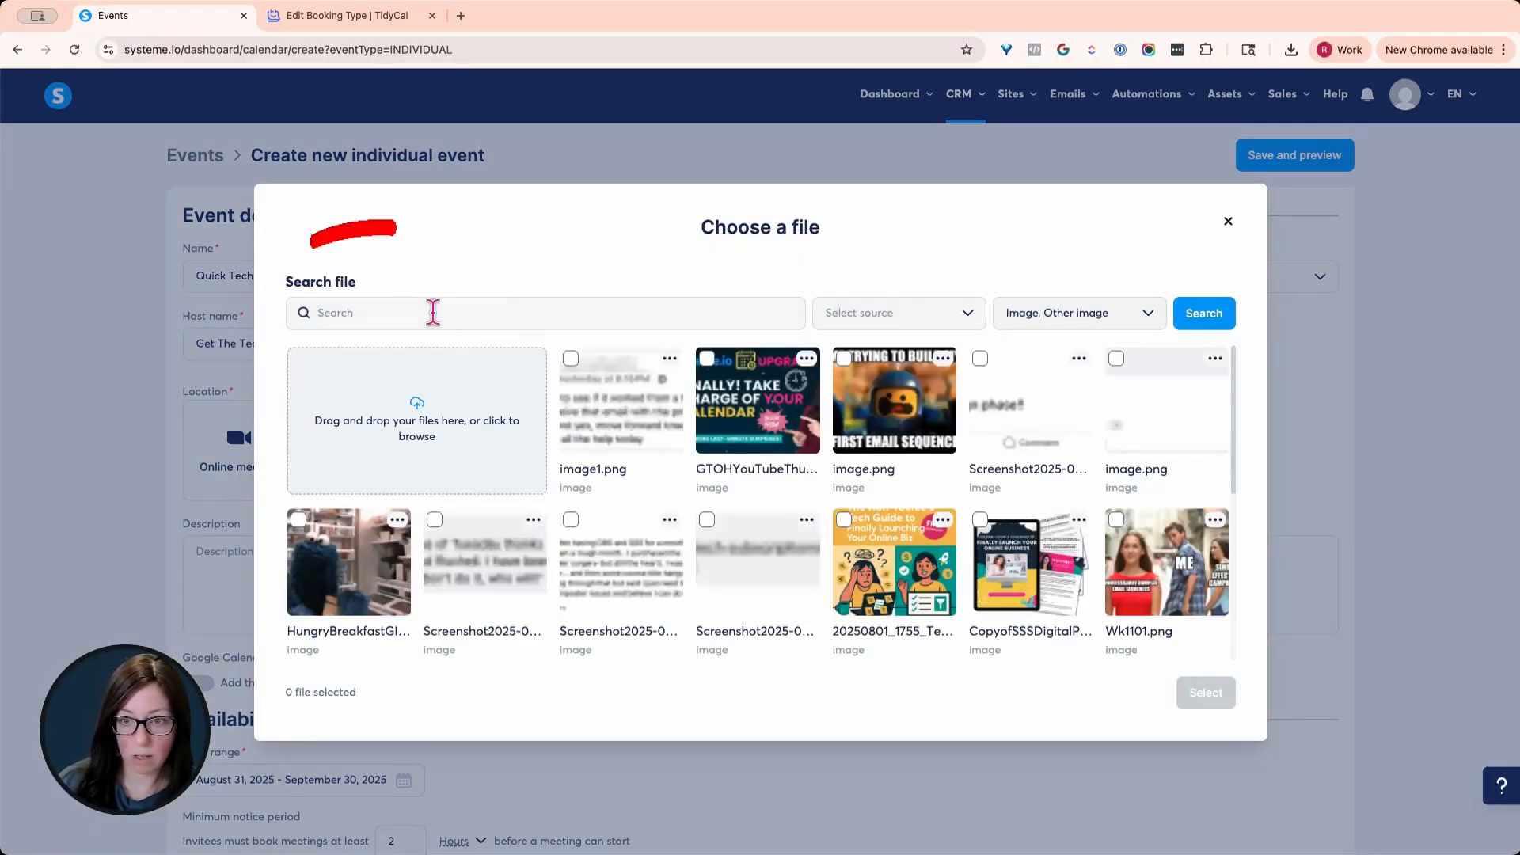
{"action": "left_click", "coordinate": [347, 309]}
{"action": "type", "text": "Headshot"}
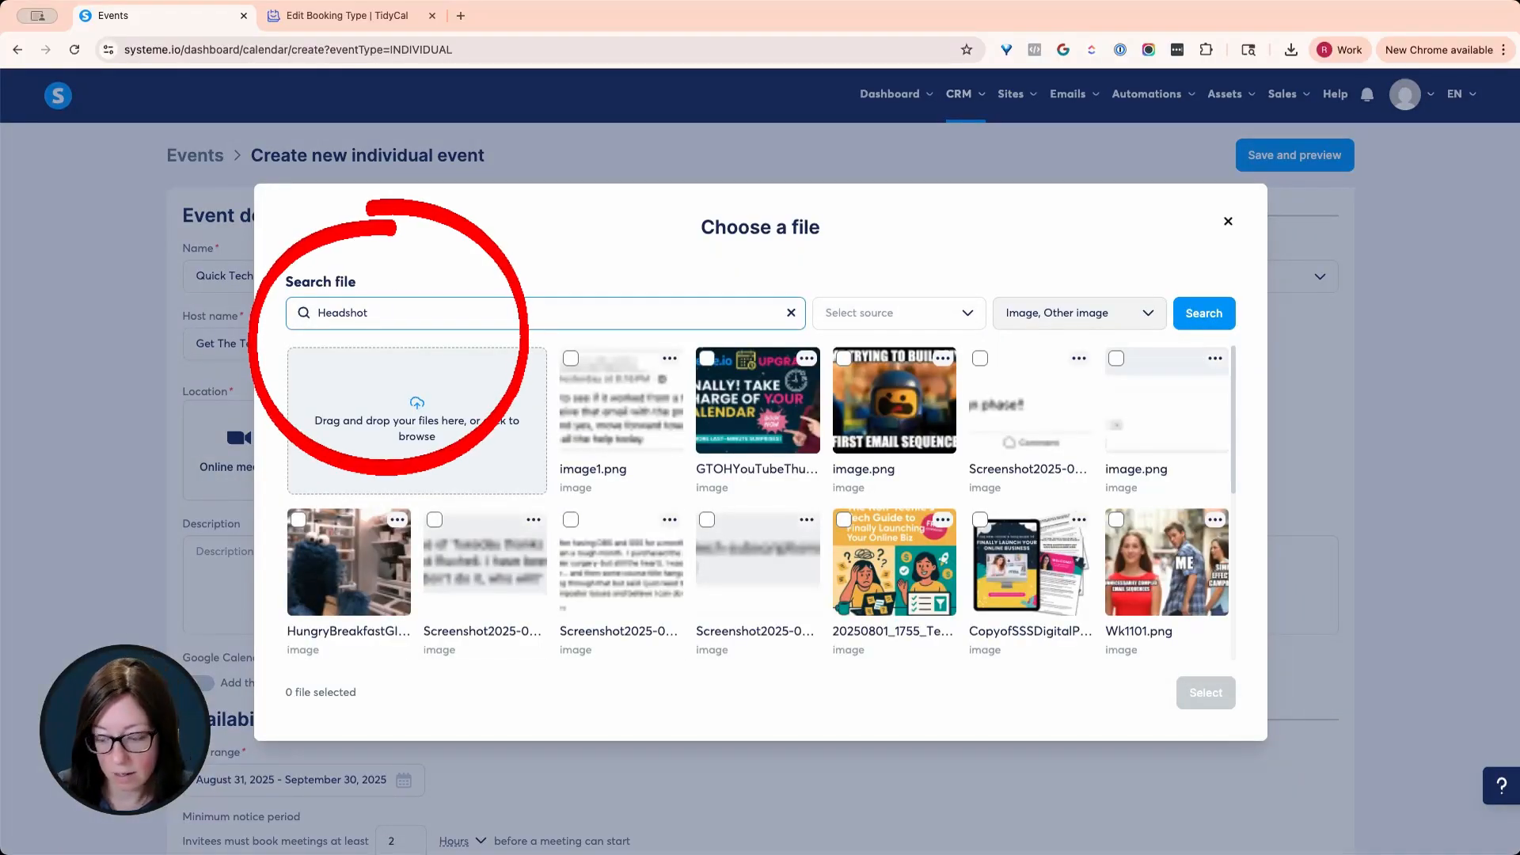
{"action": "key", "text": "Return"}
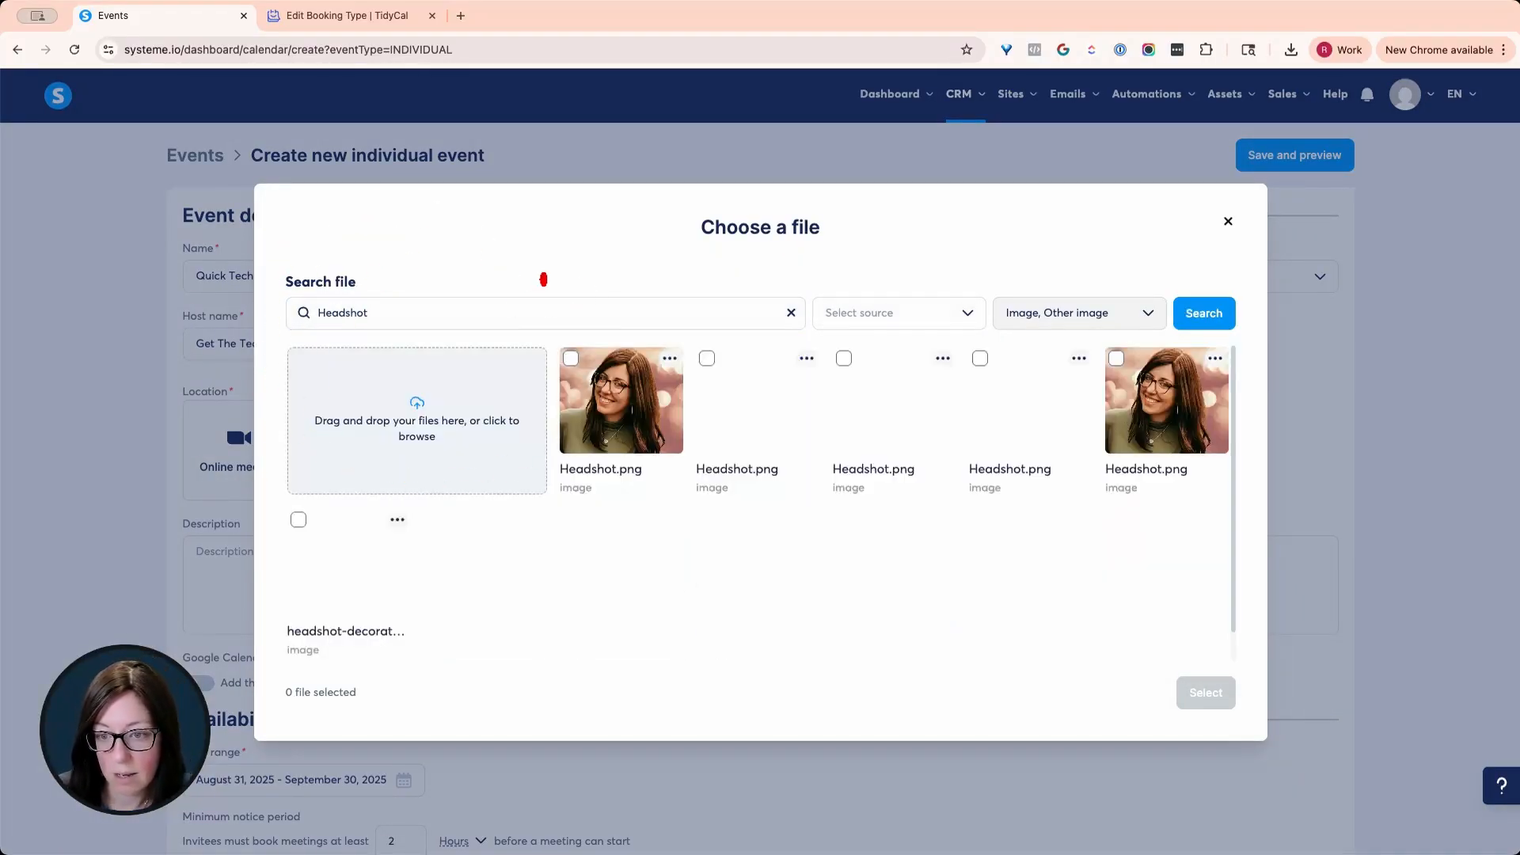
{"action": "left_click", "coordinate": [586, 422]}
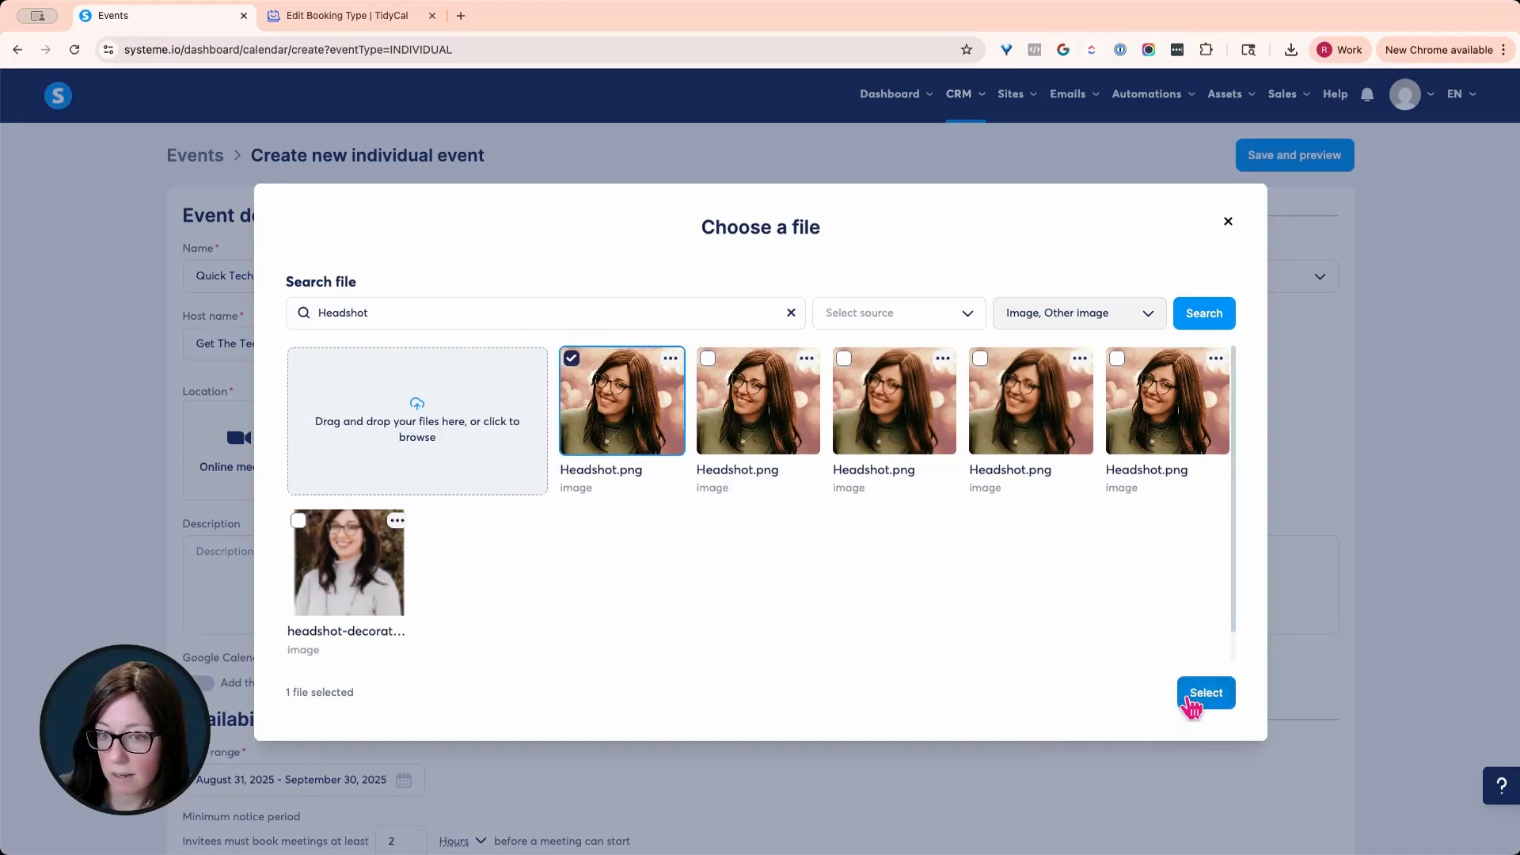
{"action": "left_click", "coordinate": [1195, 698]}
Set the event location to an online meeting held on Zoom.
{"action": "left_click", "coordinate": [260, 467]}
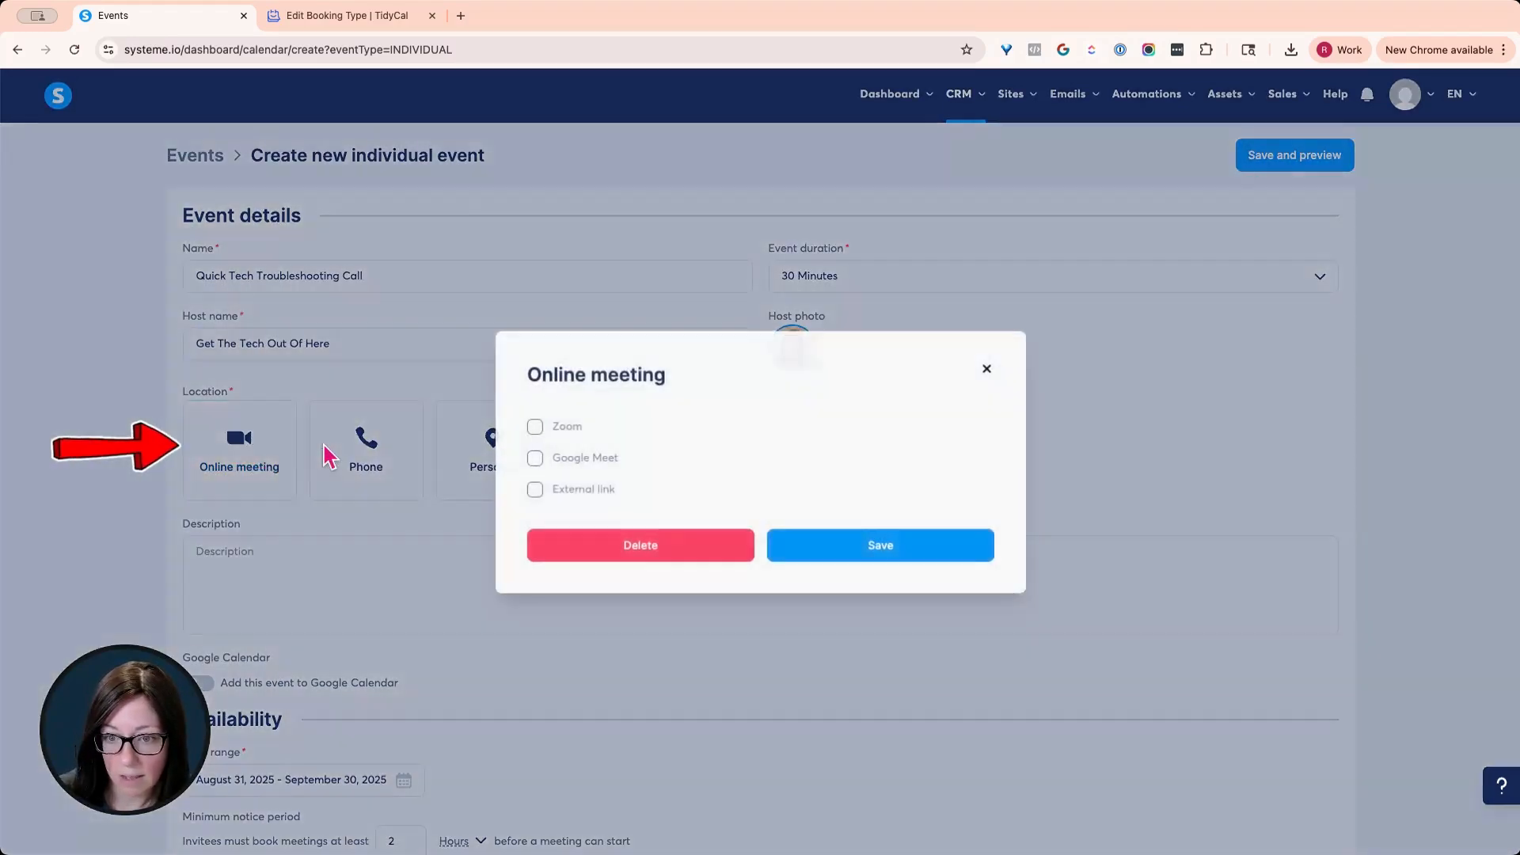
{"action": "left_click", "coordinate": [564, 432]}
{"action": "left_click", "coordinate": [892, 551]}
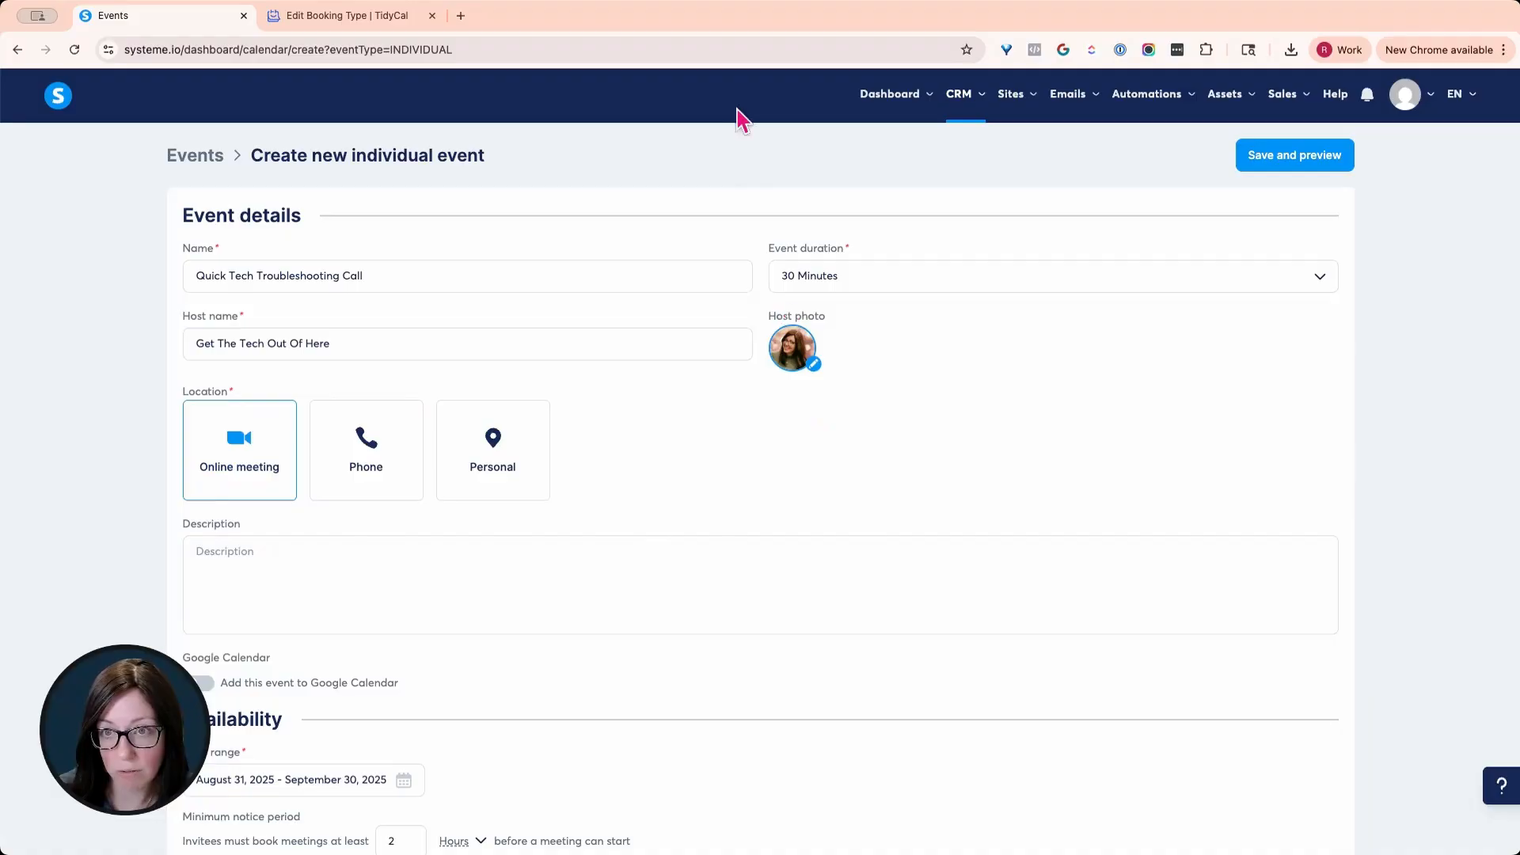
Copy the full description of the TidyCal booking type into the description of the new Systeme.io event.
{"action": "left_click", "coordinate": [305, 28]}
{"action": "left_click", "coordinate": [1211, 440]}
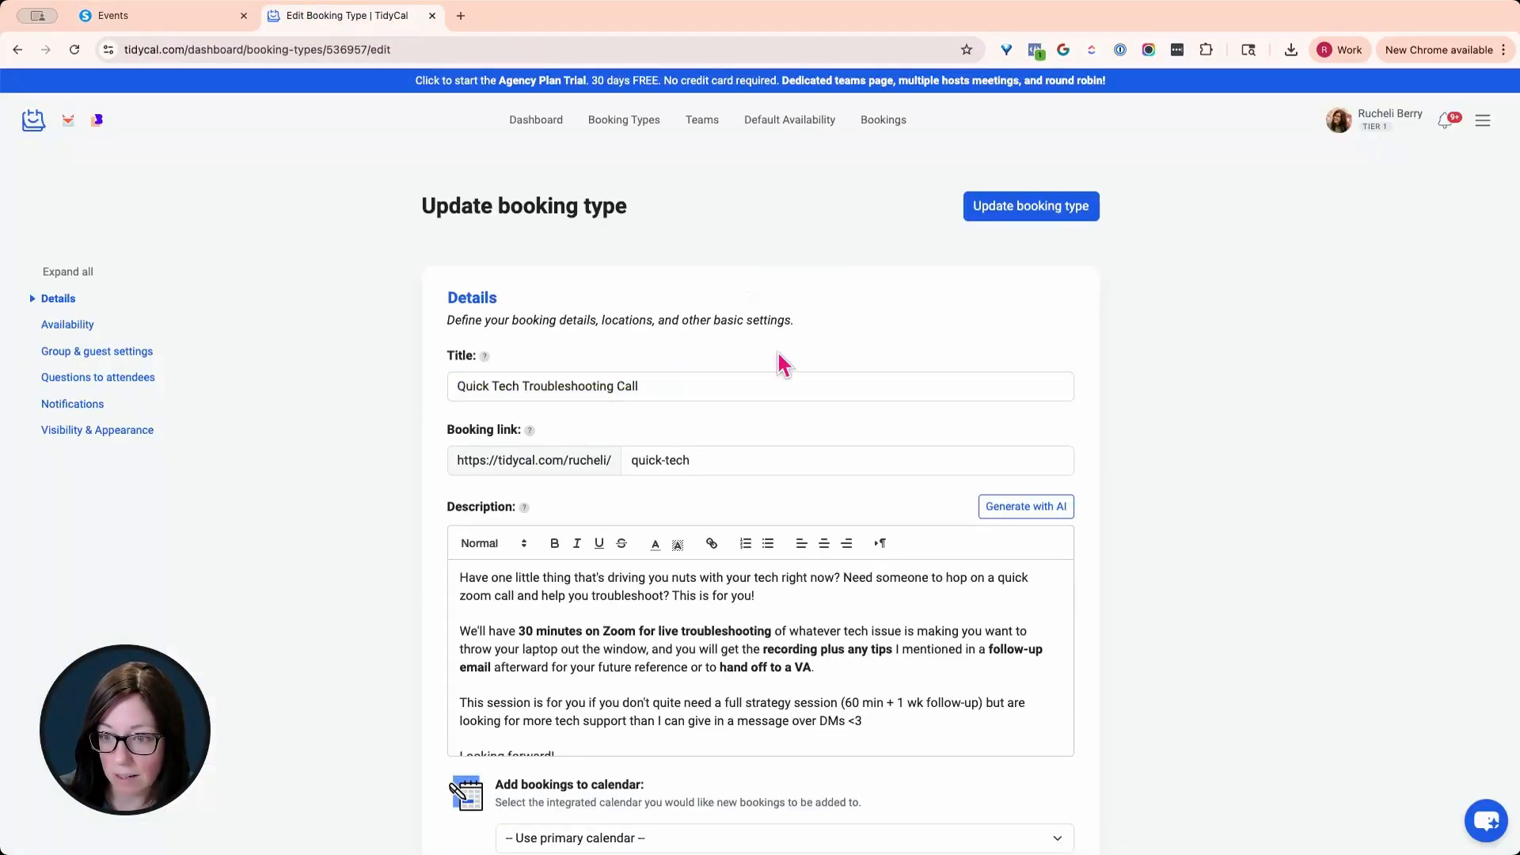
{"action": "scroll", "coordinate": [778, 355], "scroll_direction": "down", "scroll_amount": 3}
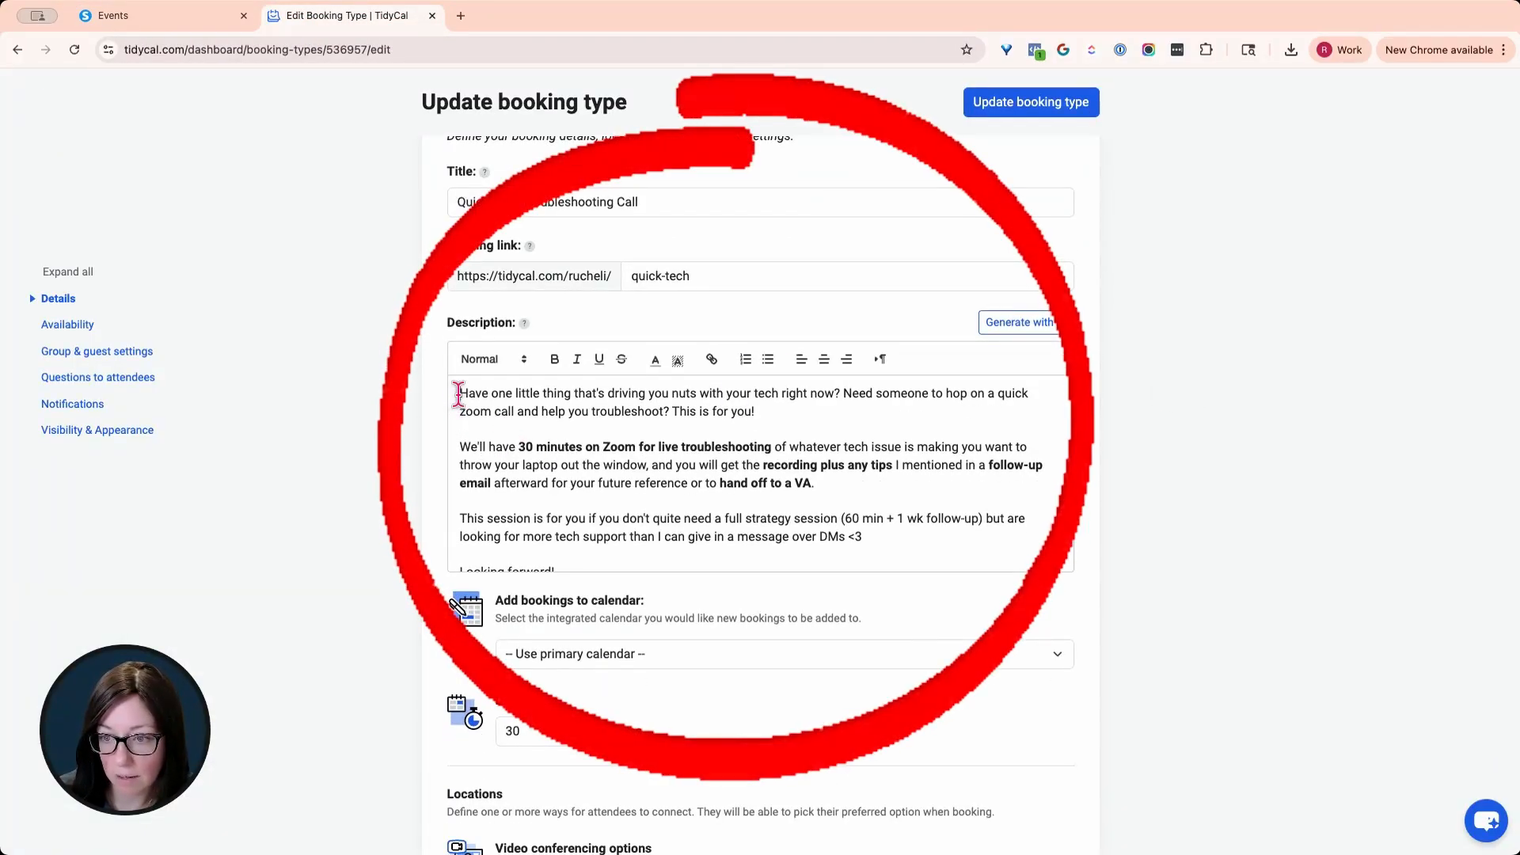
{"action": "left_click_drag", "start_coordinate": [458, 393], "coordinate": [712, 597]}
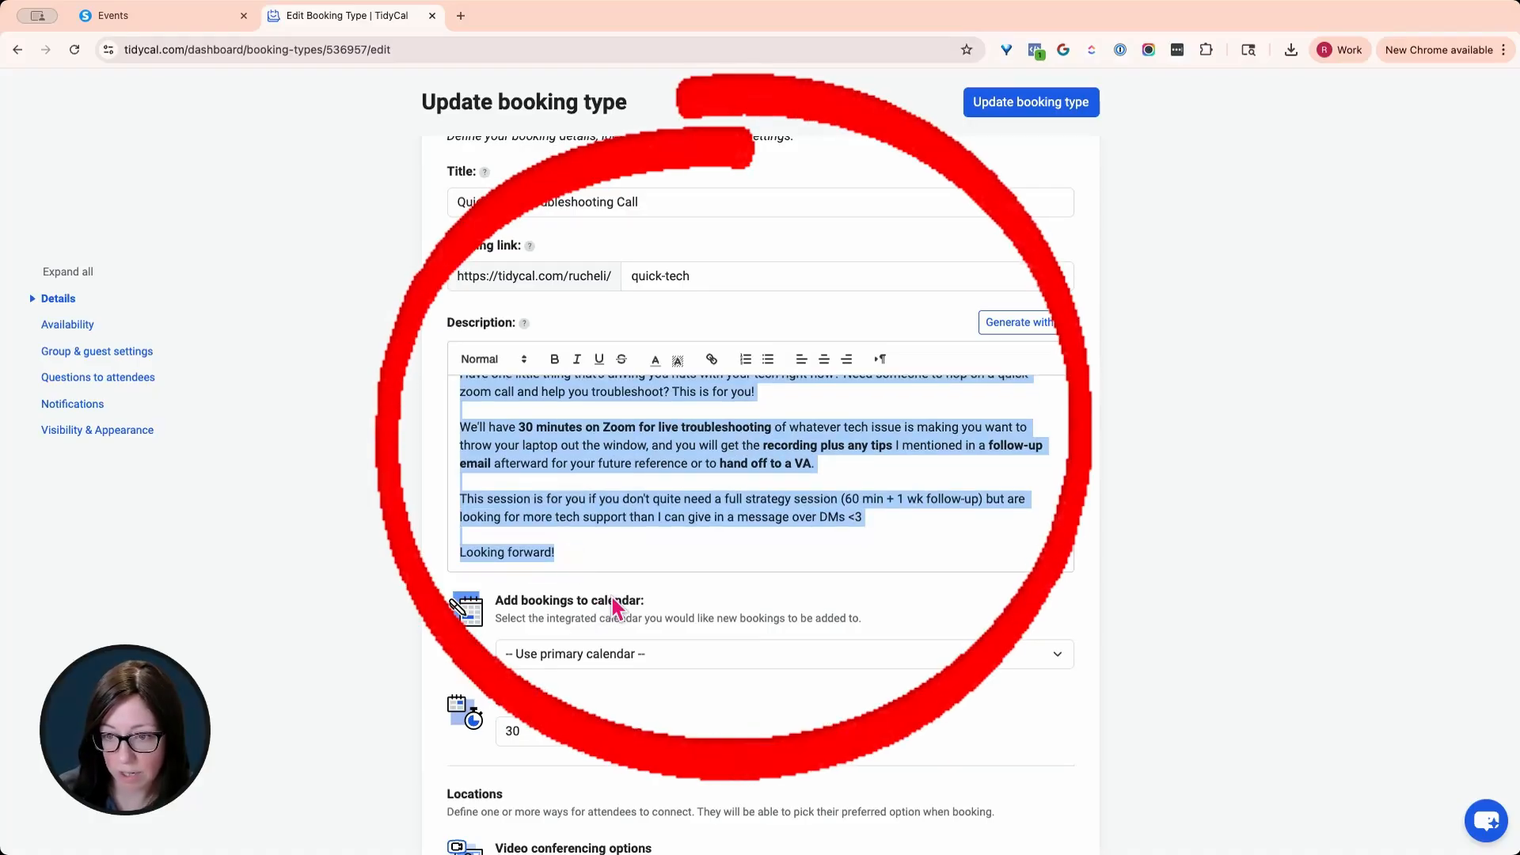
{"action": "left_click", "coordinate": [198, 19]}
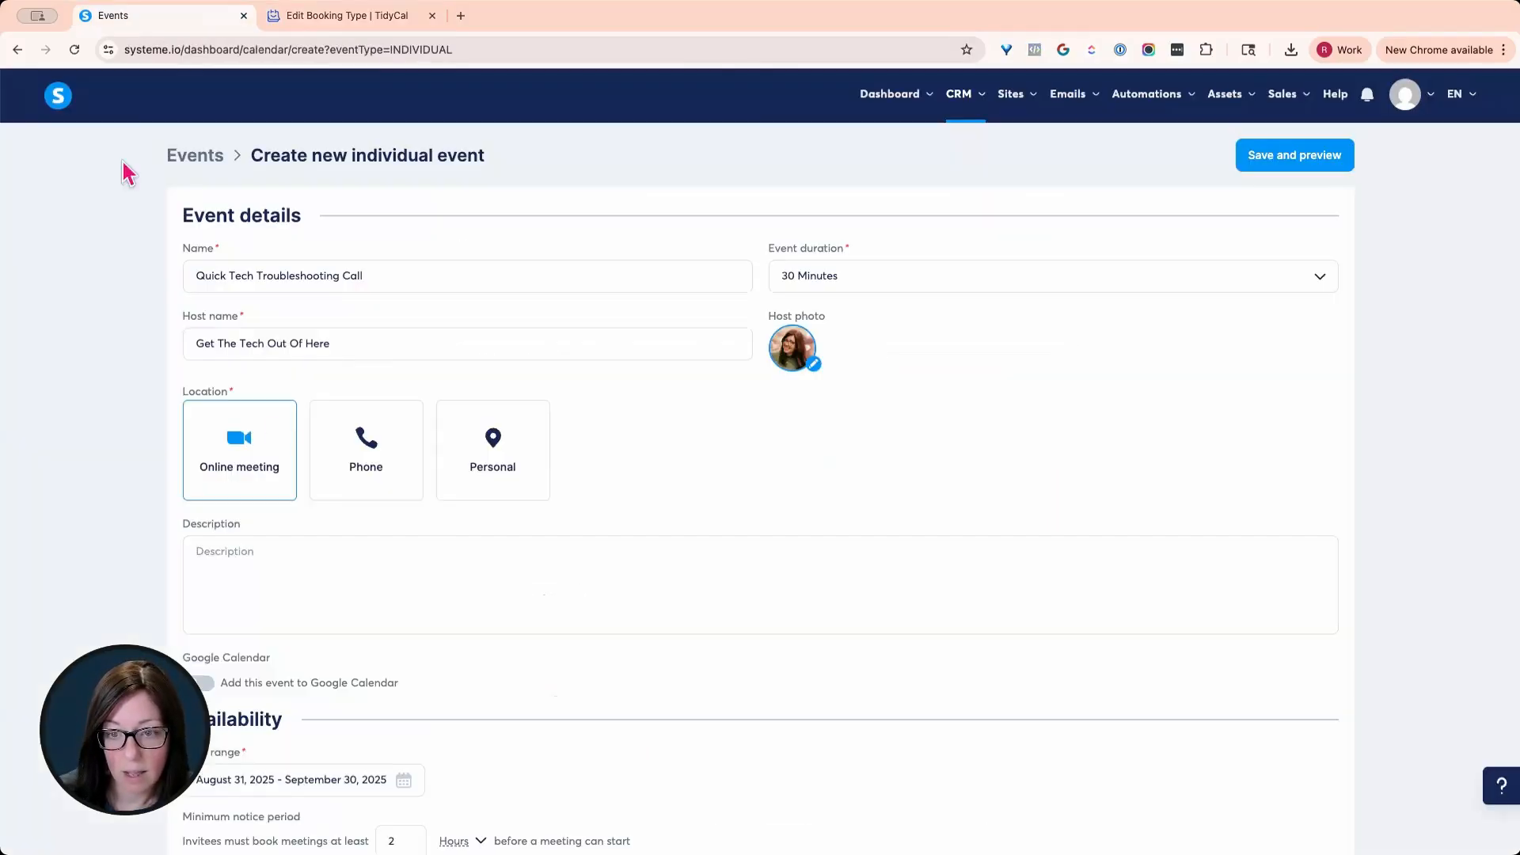
{"action": "left_click", "coordinate": [391, 549]}
{"action": "type", "text": "We'll have 30 minutes on Zoom for live troubleshooting of whatever tech issue is making you want to throw your laptop out the window, and you will get the recording plus any tips I mentioned in a follow-up email afterward for your future reference or to hand off to a VA.  This session is for you if you don't quite need a full strategy session (60 min + 1 wk follow-up) but are looking for more tech support than I can give in a message over DMs <3  Looking forward!"}
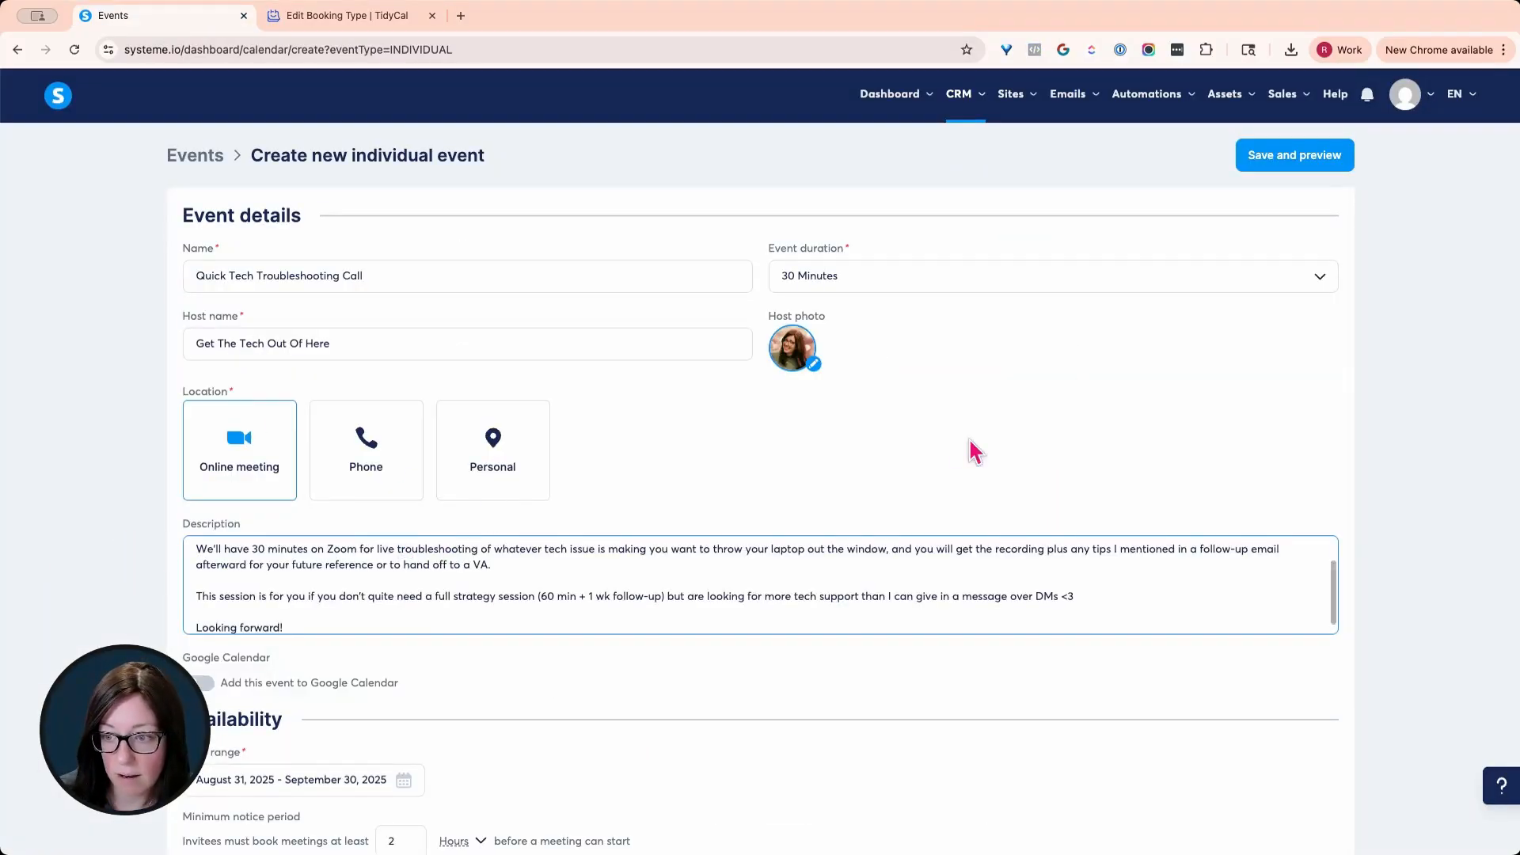
{"action": "left_click", "coordinate": [975, 452]}
Enable adding the event to Google Calendar and set its availability date range to August 31, 2025 through December 31, 2025.
{"action": "scroll", "coordinate": [848, 373], "scroll_direction": "down", "scroll_amount": 5}
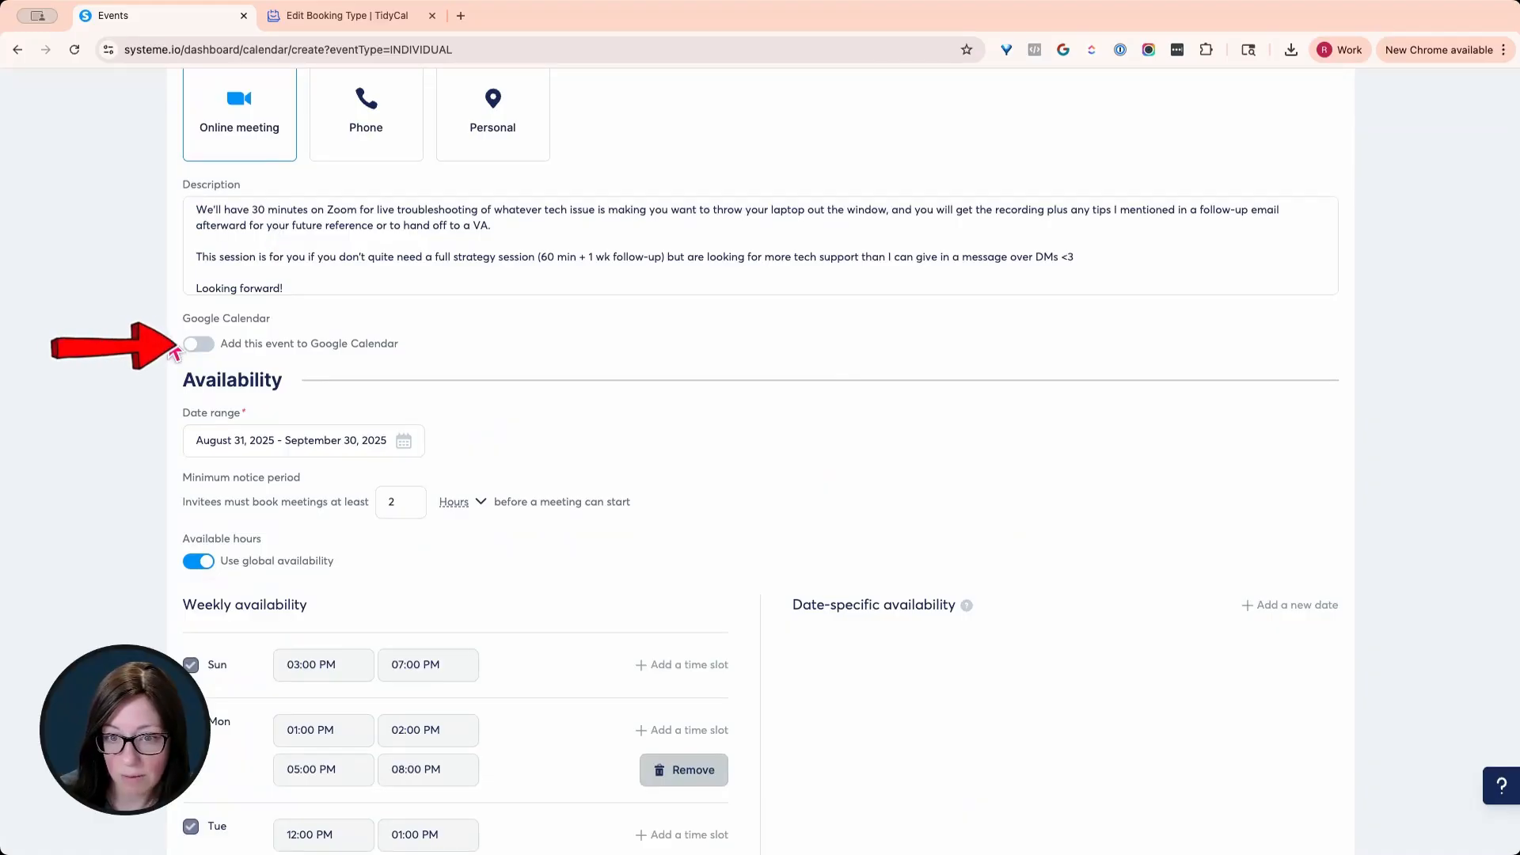
{"action": "left_click", "coordinate": [199, 344]}
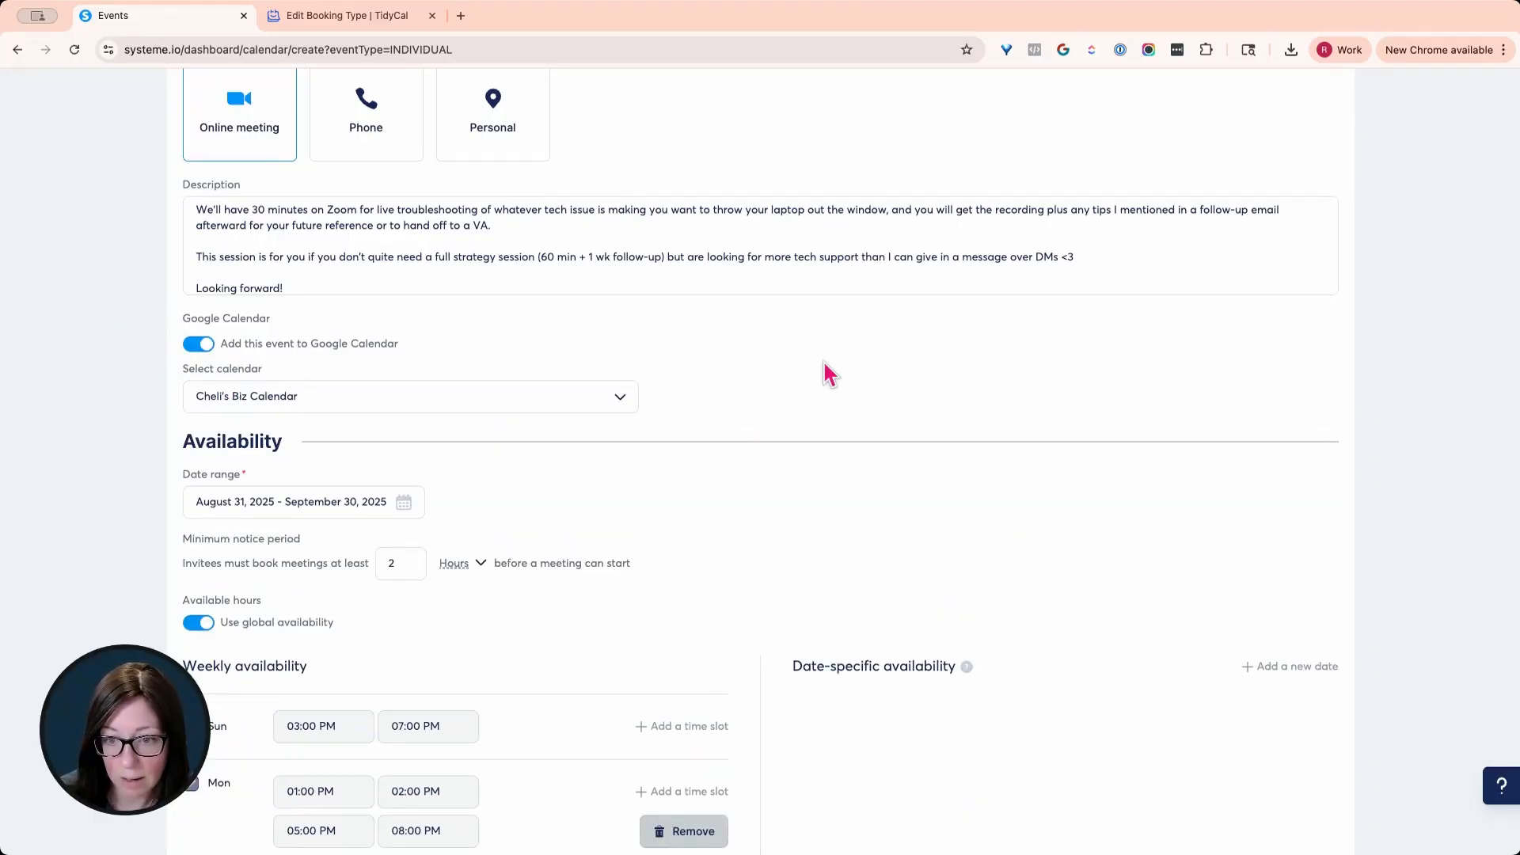
{"action": "scroll", "coordinate": [827, 372], "scroll_direction": "down", "scroll_amount": 3}
{"action": "left_click", "coordinate": [405, 315]}
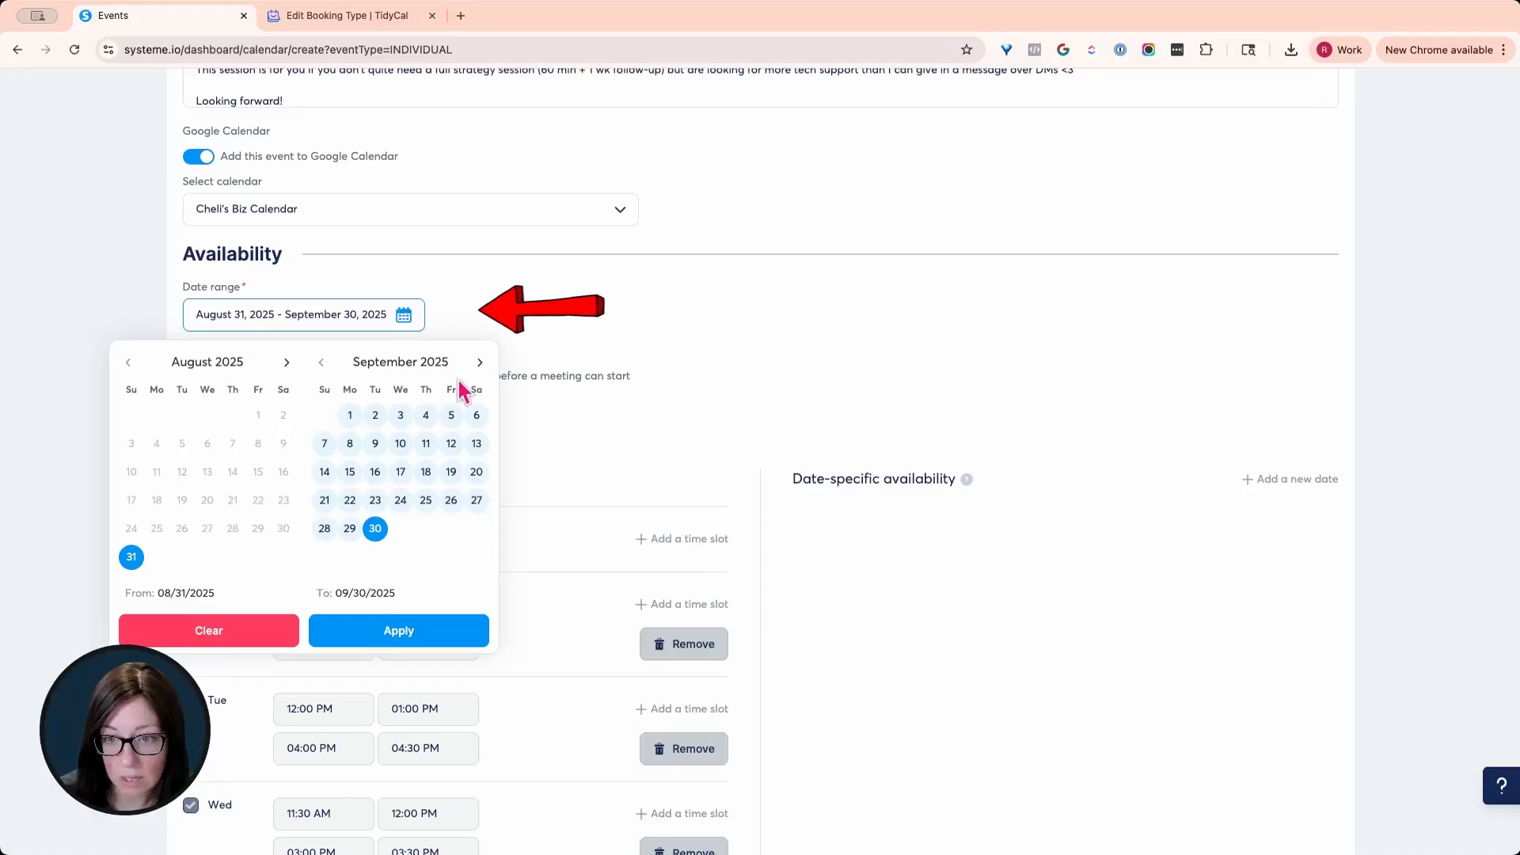
{"action": "left_click", "coordinate": [133, 557]}
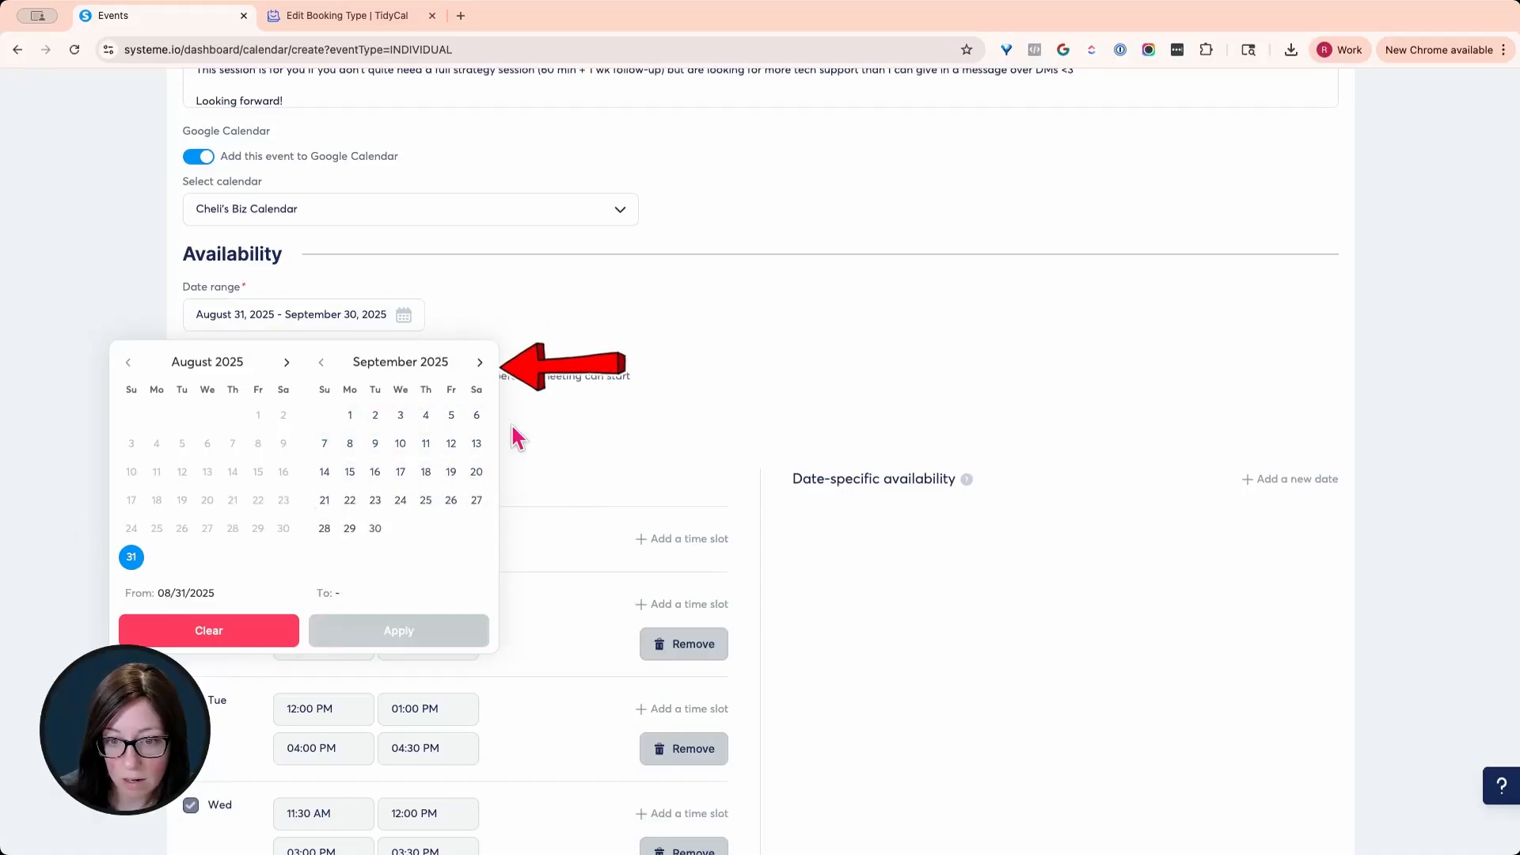
{"action": "left_click", "coordinate": [479, 362]}
{"action": "left_click", "coordinate": [480, 362]}
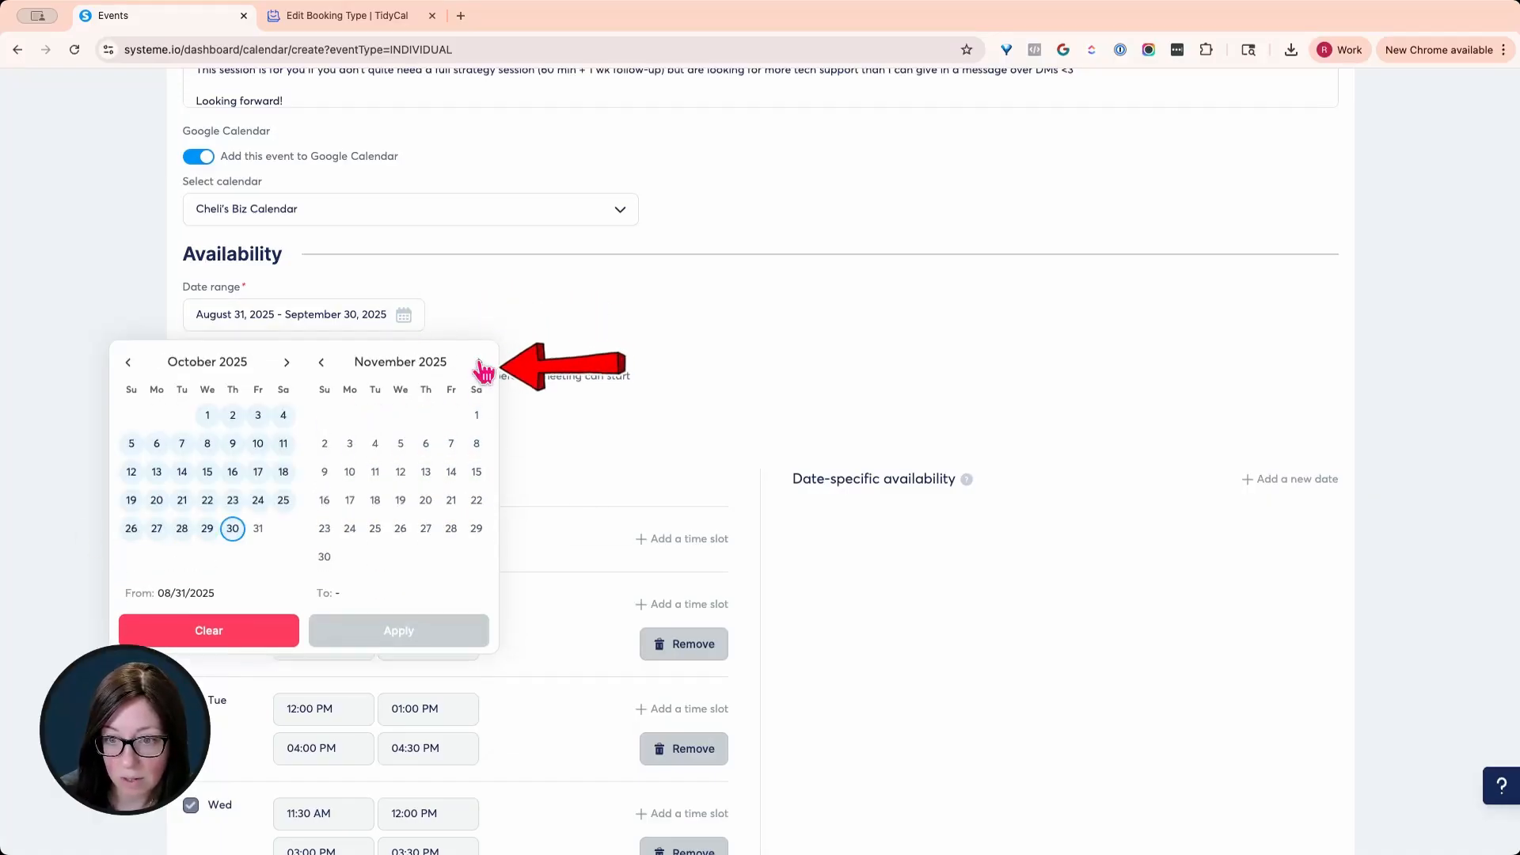
{"action": "left_click", "coordinate": [479, 363]}
{"action": "left_click", "coordinate": [402, 528]}
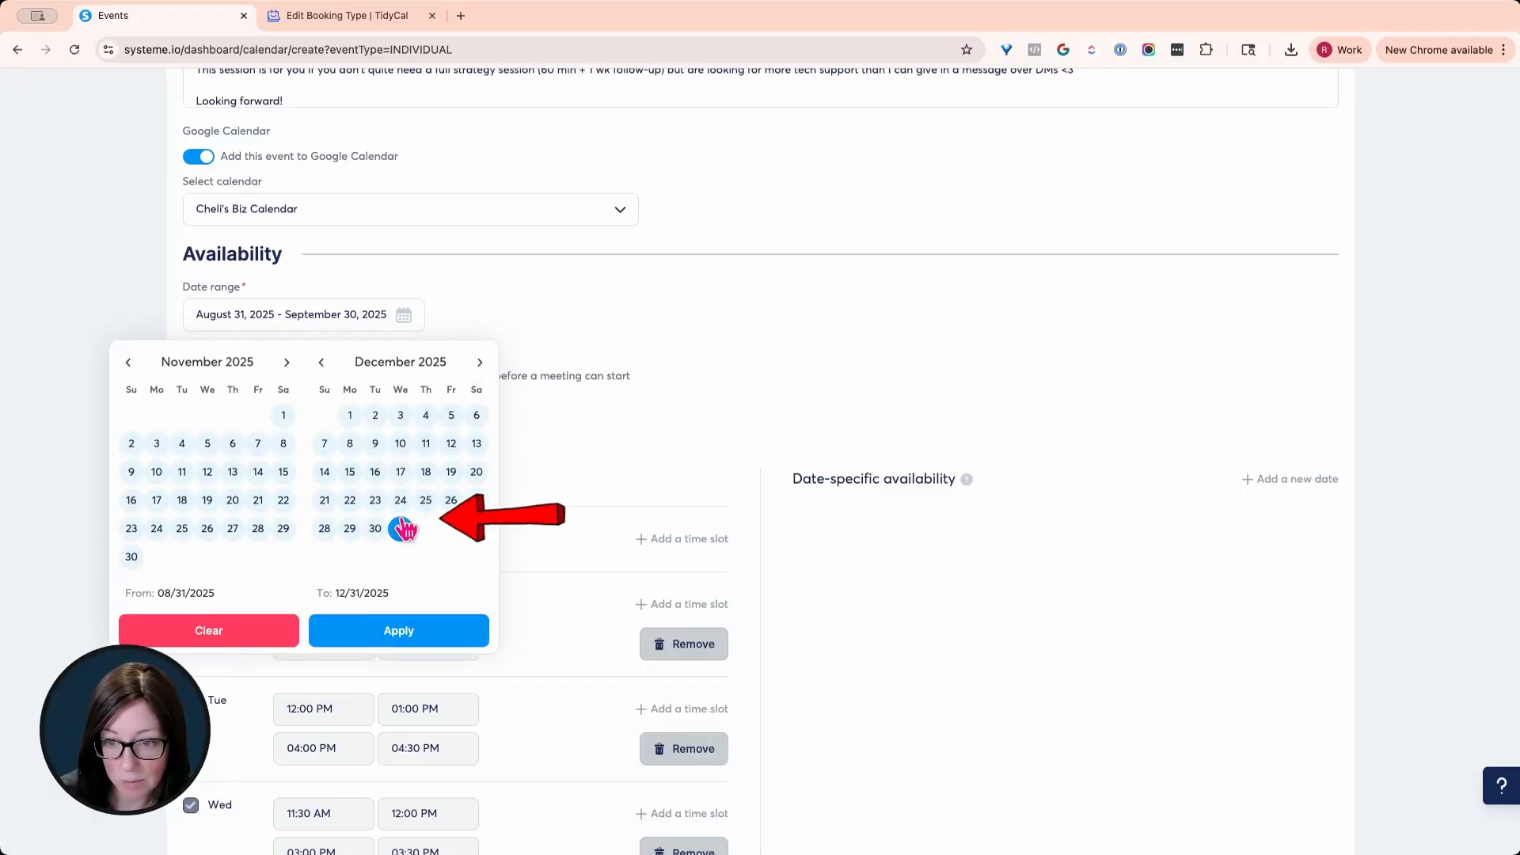
{"action": "left_click", "coordinate": [390, 634]}
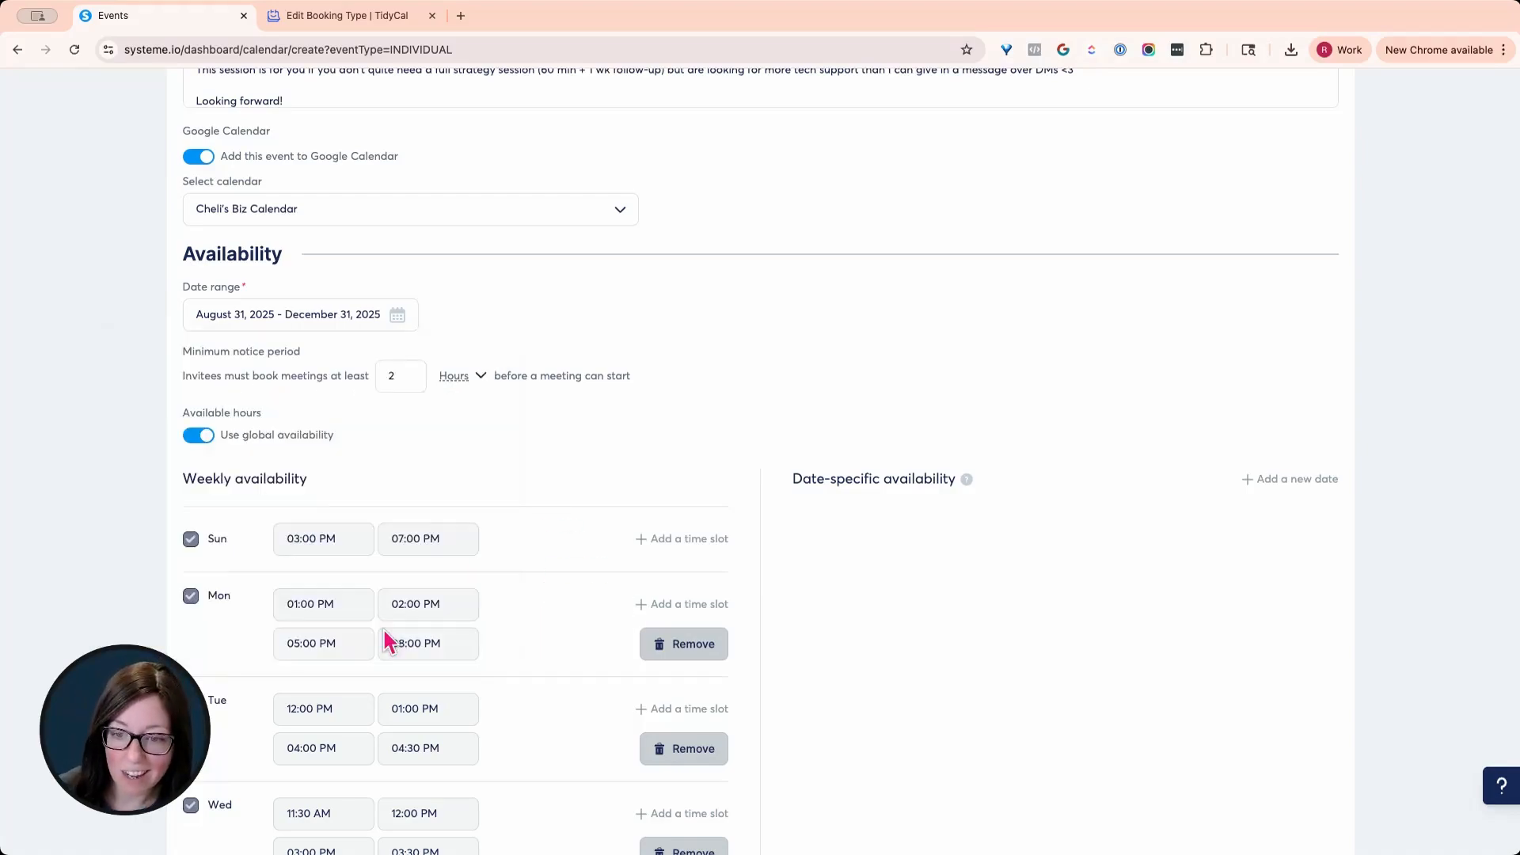
Set the minimum notice period for booking a meeting to 24 hours.
{"action": "left_click", "coordinate": [413, 375]}
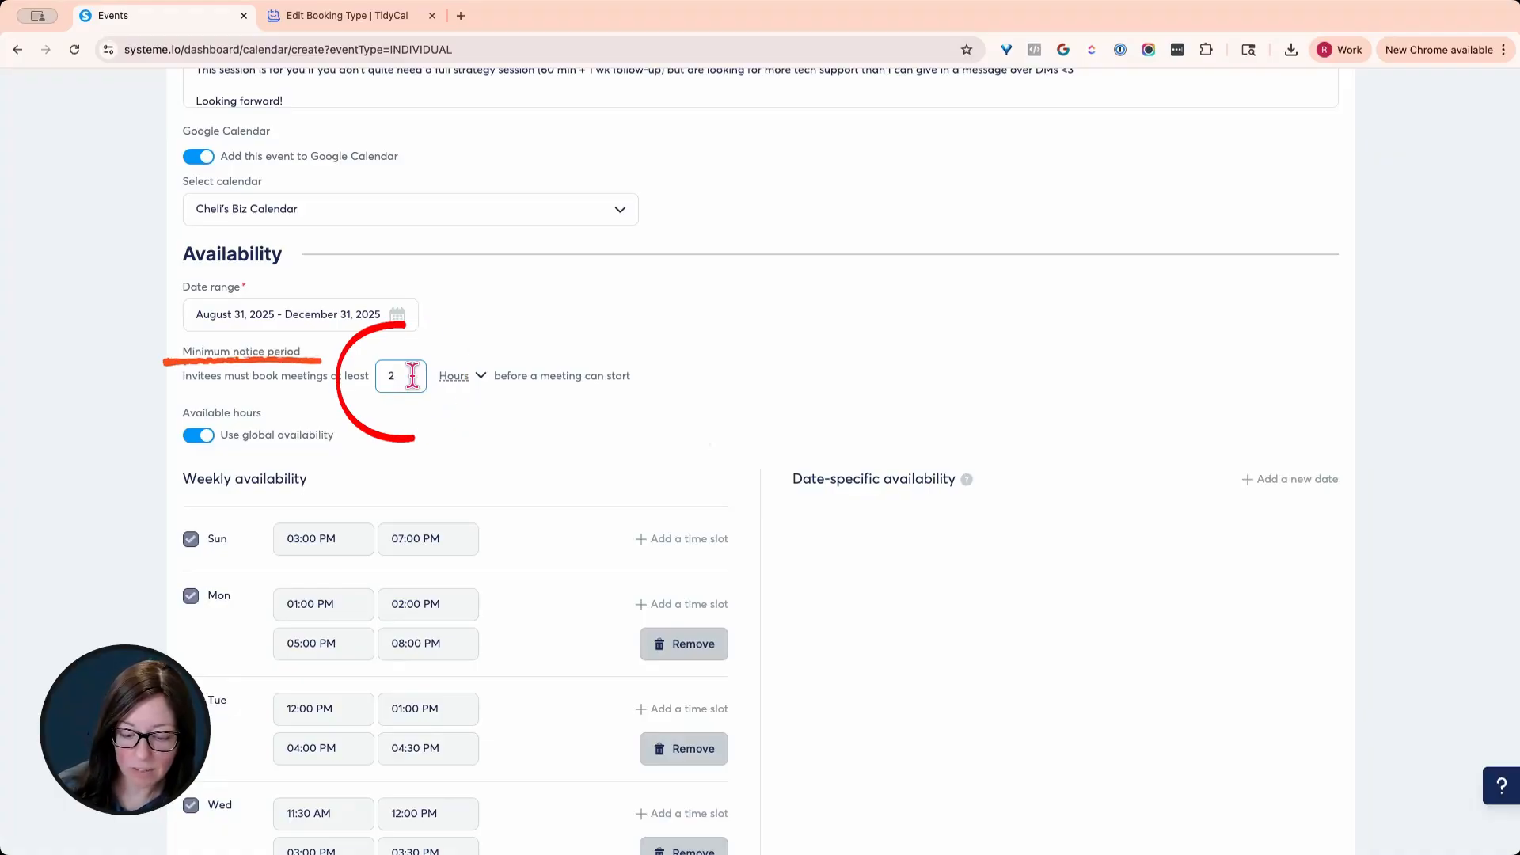
{"action": "type", "text": "4"}
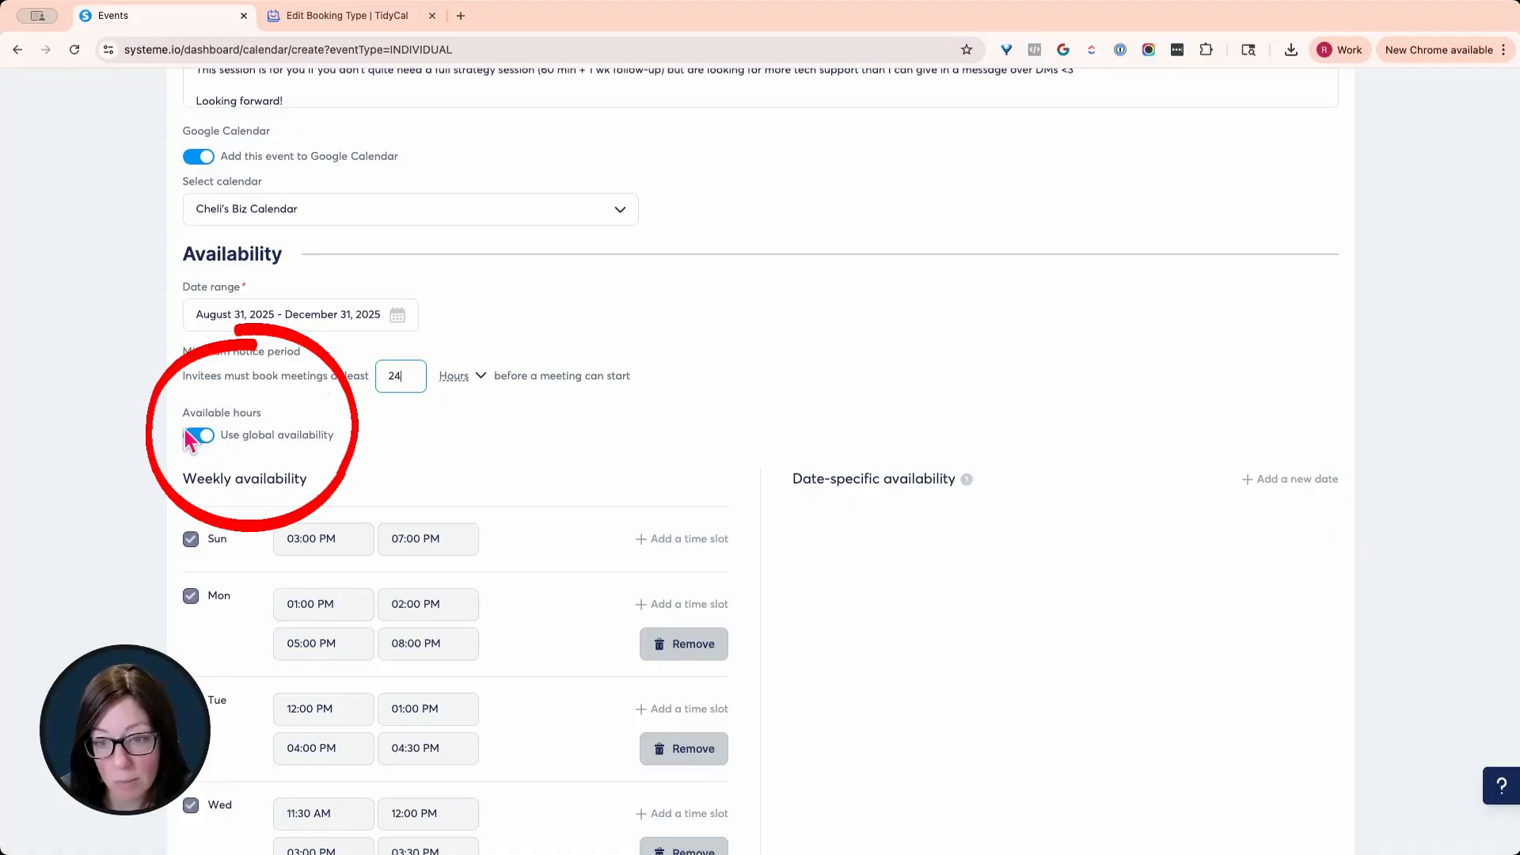
{"action": "scroll", "coordinate": [842, 343], "scroll_direction": "down", "scroll_amount": 7}
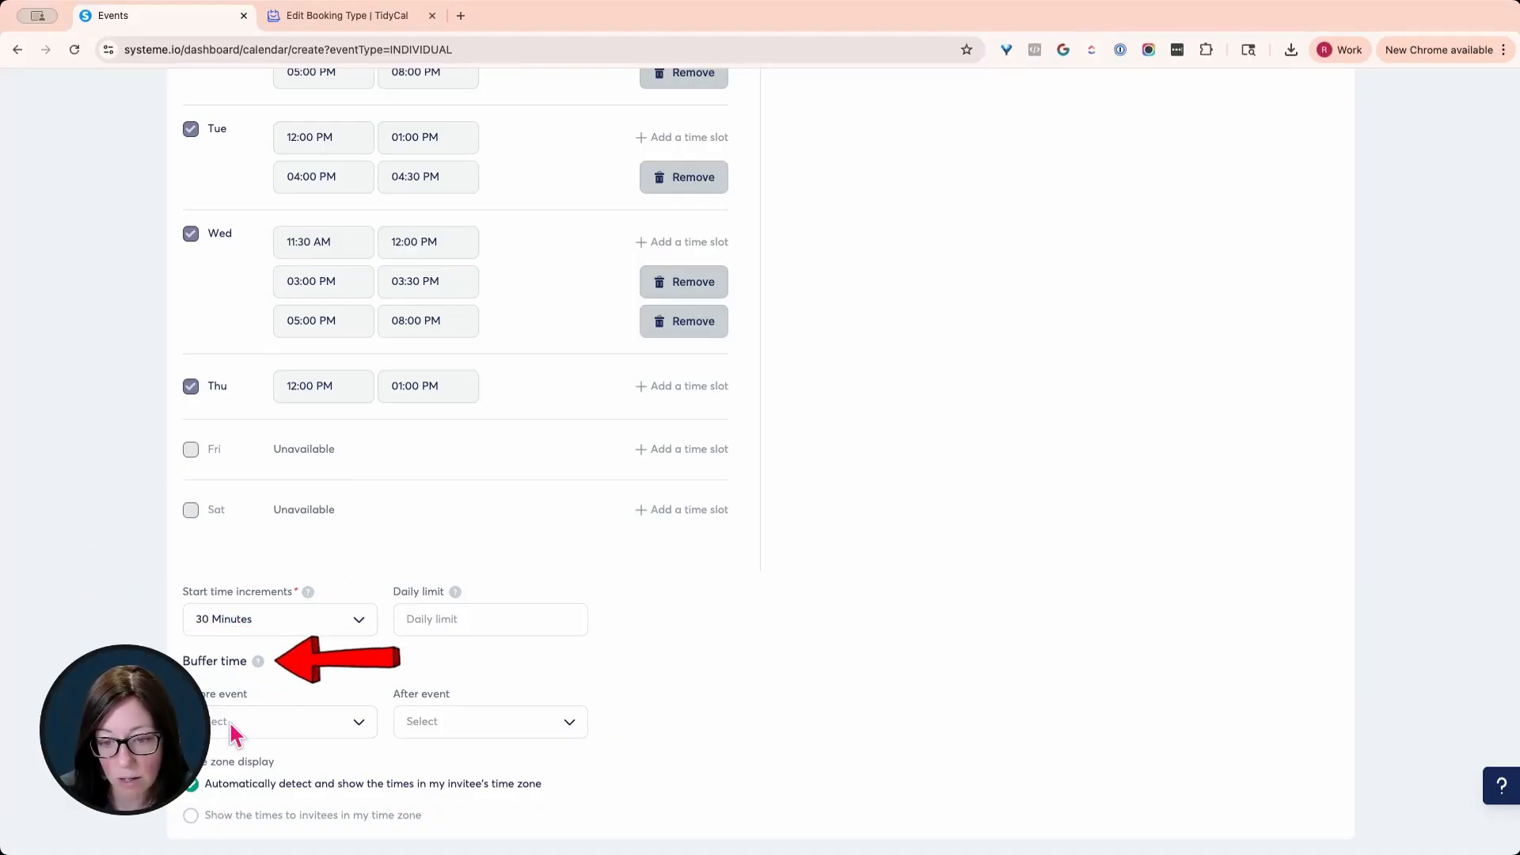
Set the event's buffer time before each meeting to 15 minutes.
{"action": "left_click", "coordinate": [368, 739]}
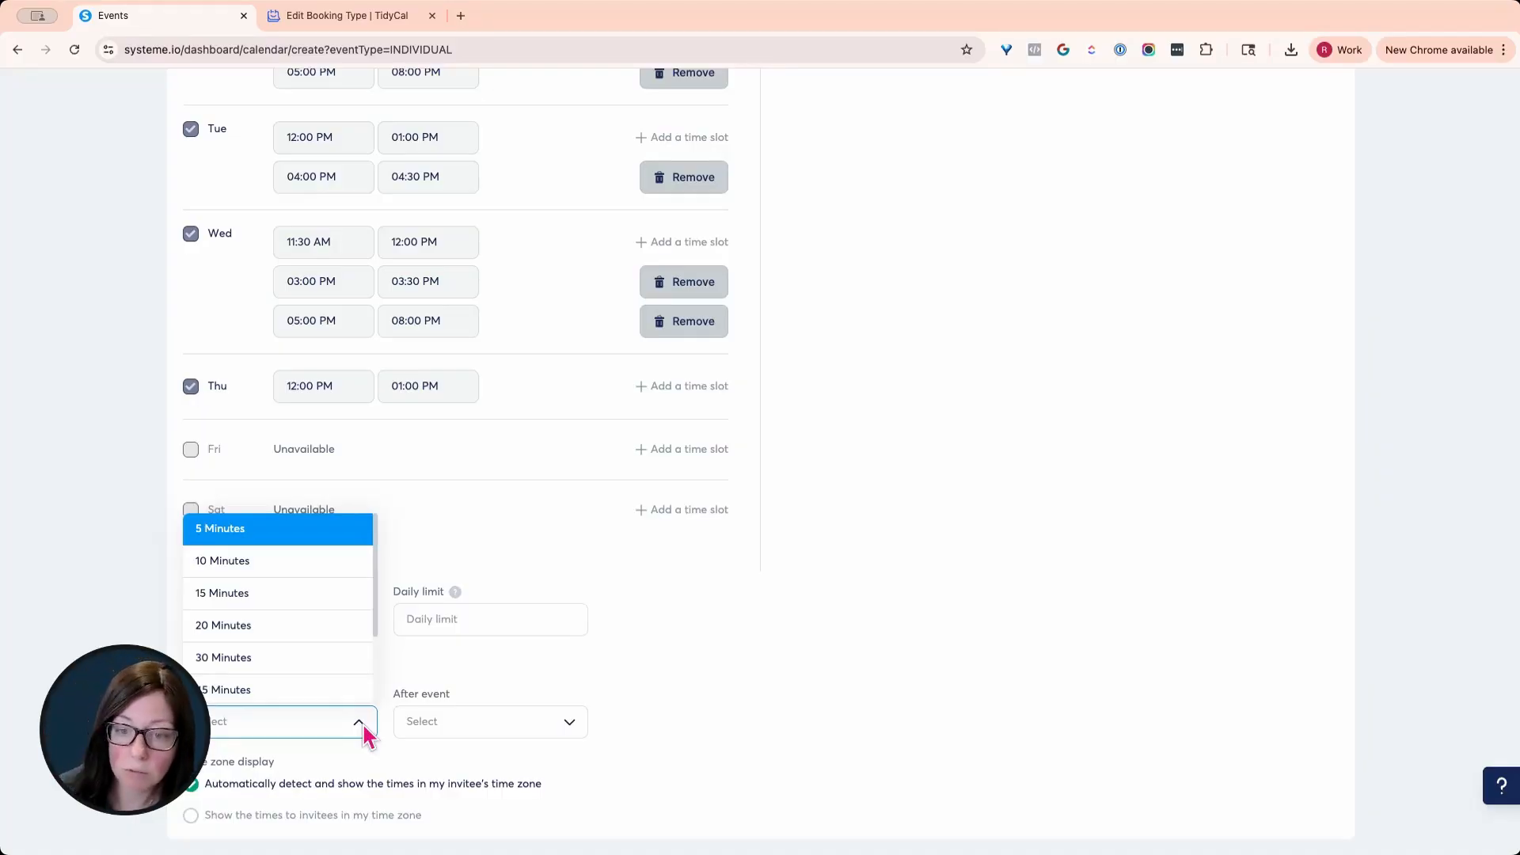
{"action": "left_click", "coordinate": [246, 592]}
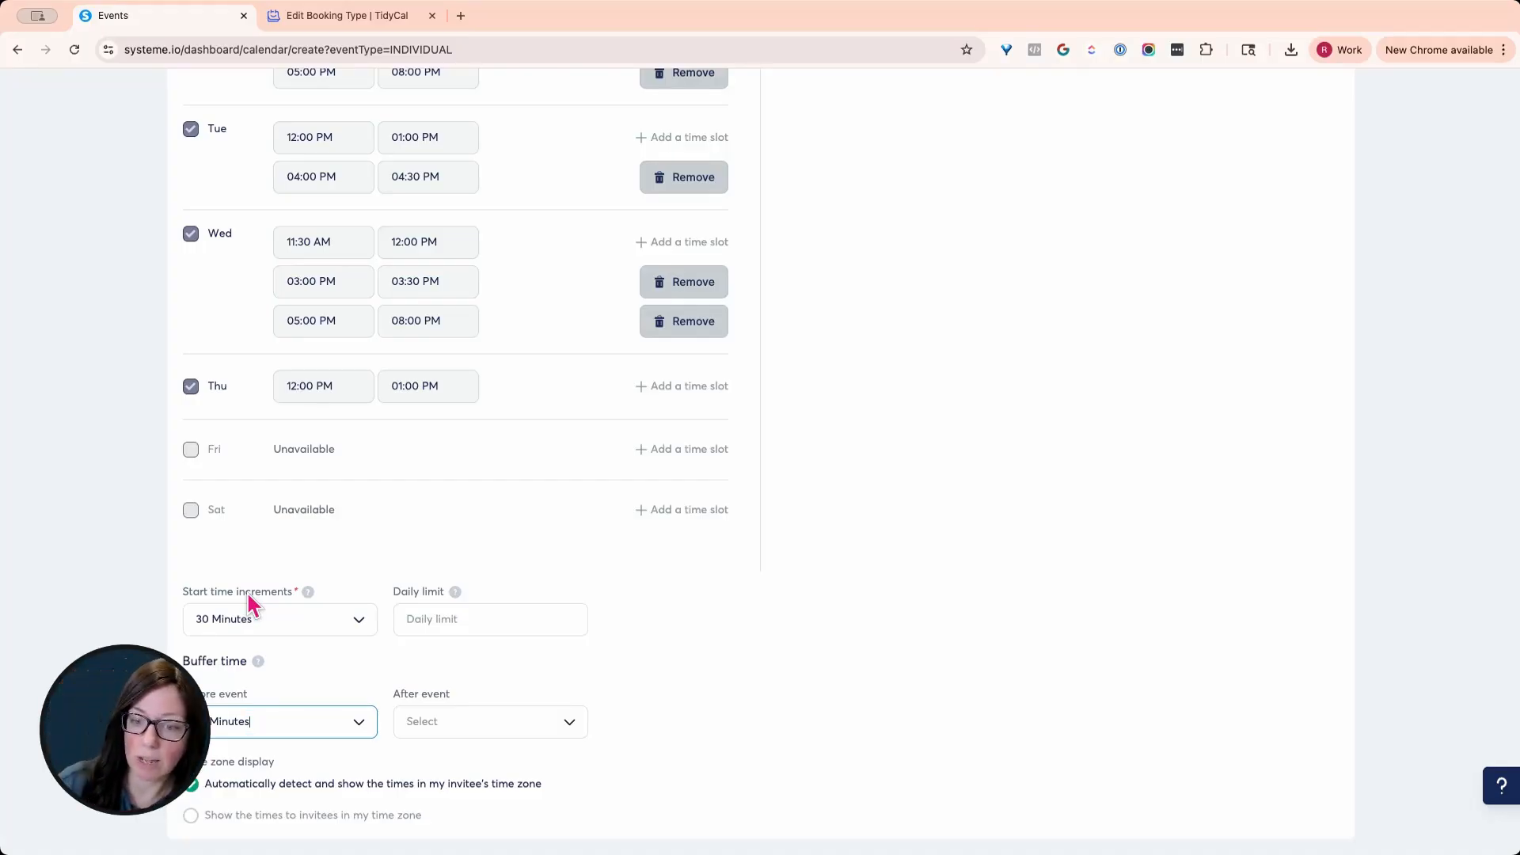
{"action": "left_click", "coordinate": [929, 608]}
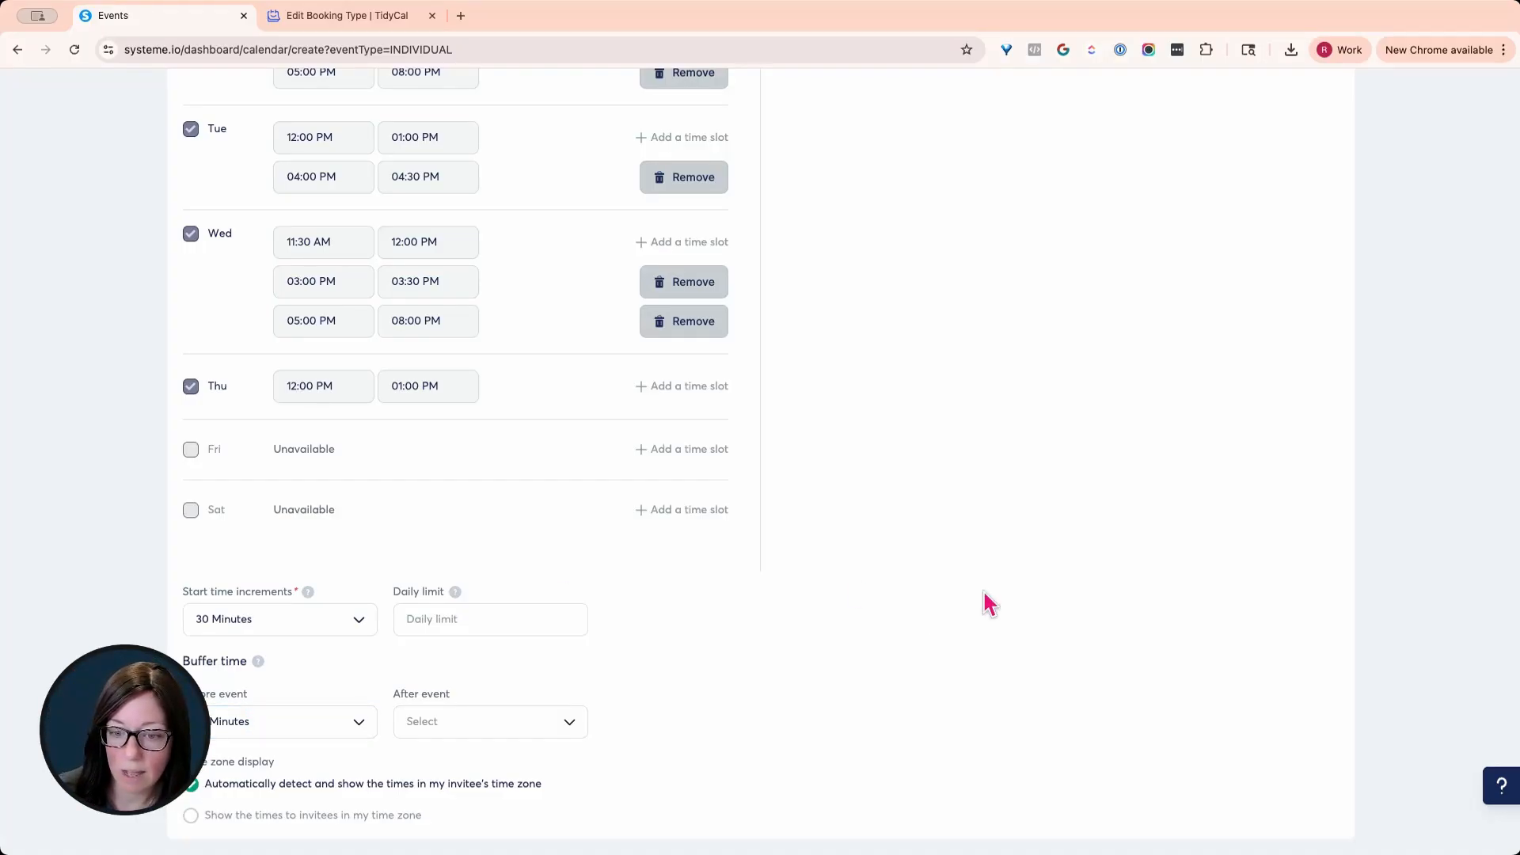
Save the new individual event and close its booking preview.
{"action": "scroll", "coordinate": [1135, 575], "scroll_direction": "up", "scroll_amount": 15}
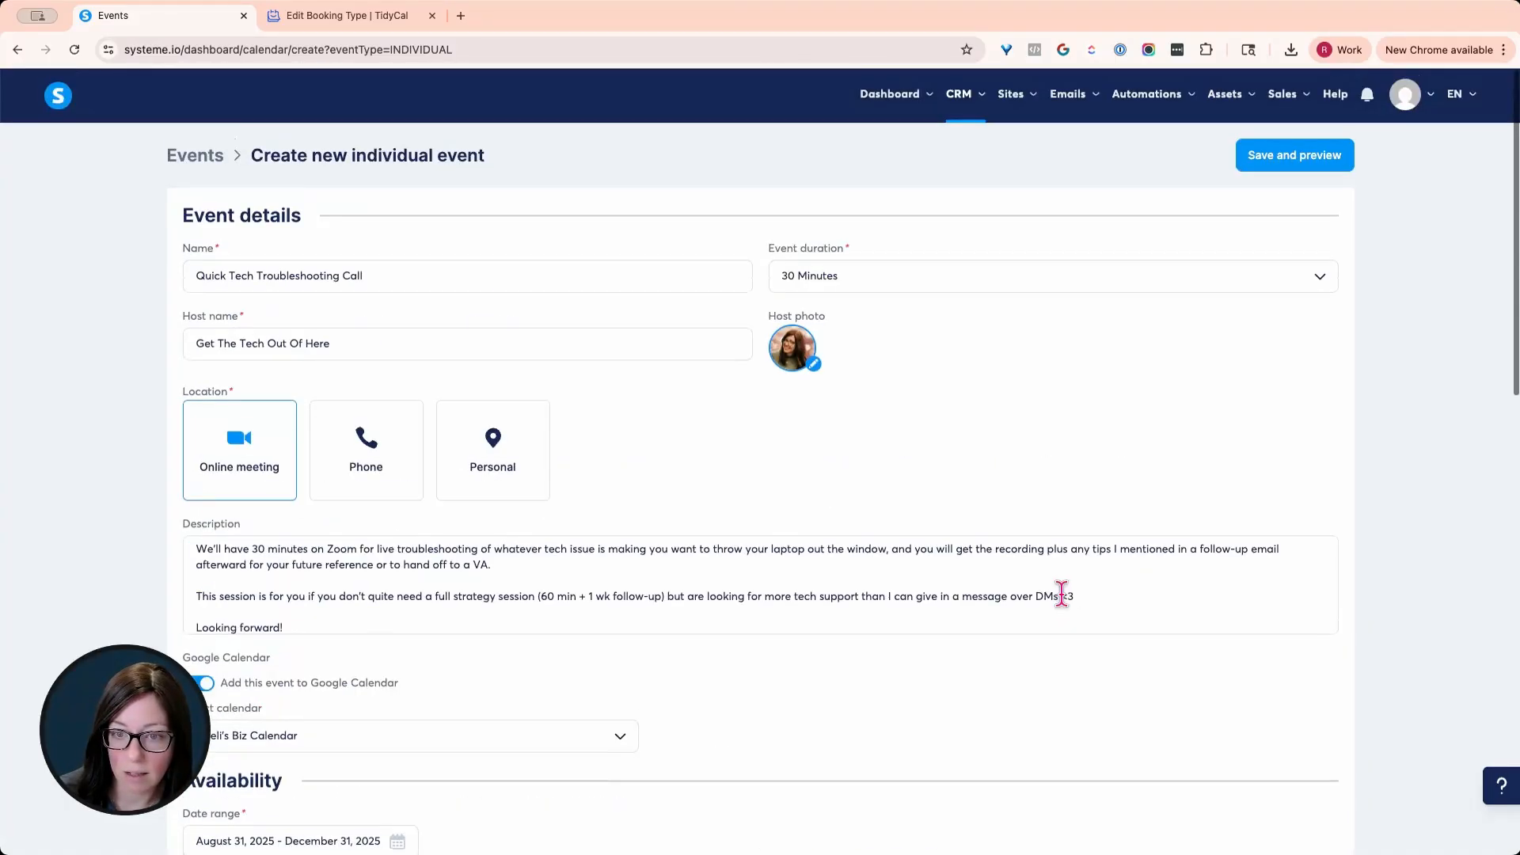
{"action": "left_click", "coordinate": [1260, 164]}
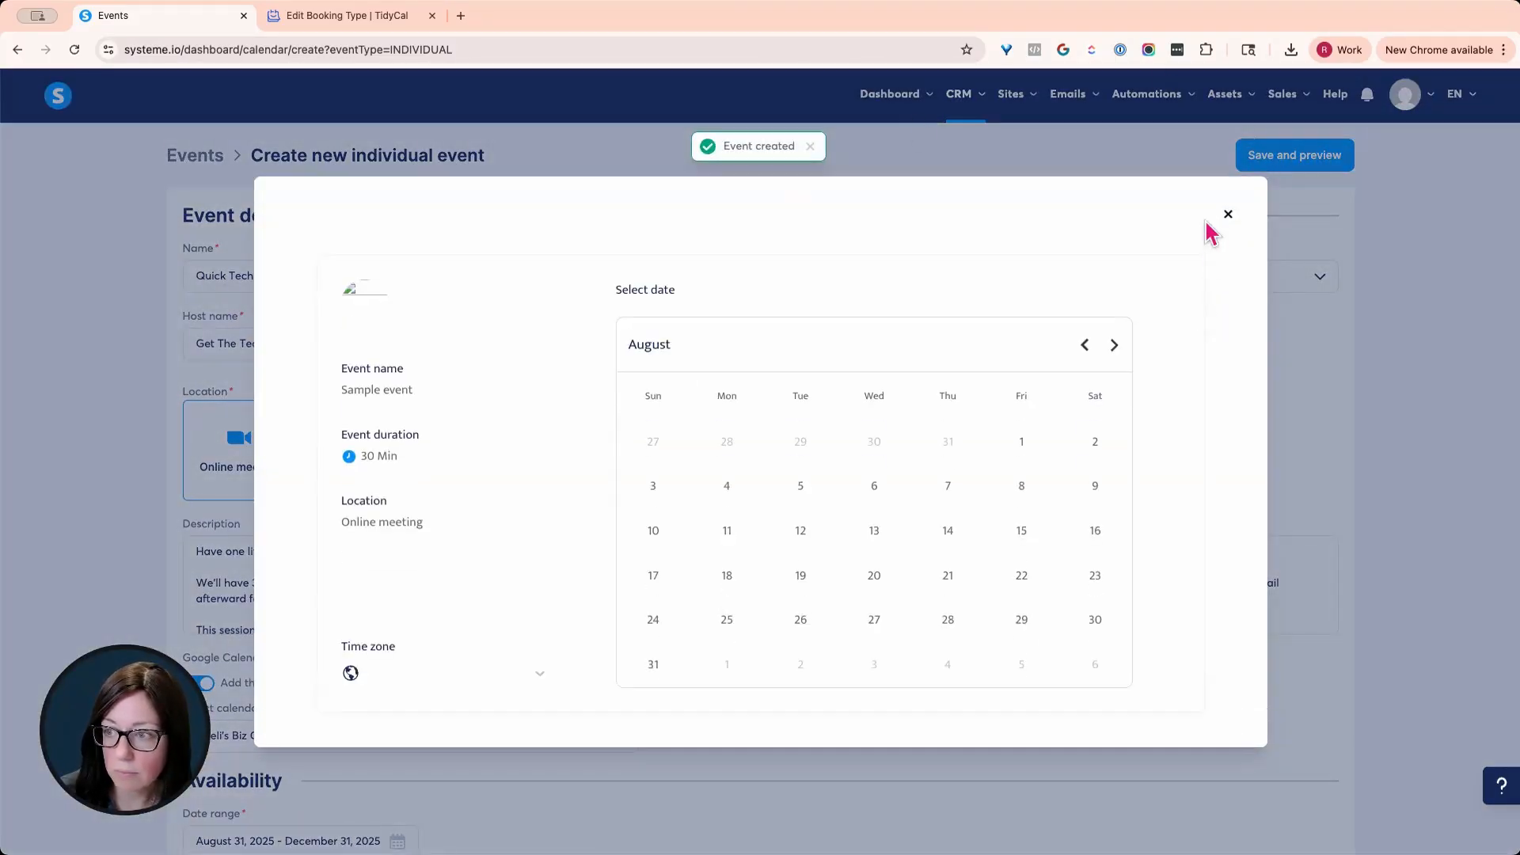
{"action": "left_click", "coordinate": [1228, 215]}
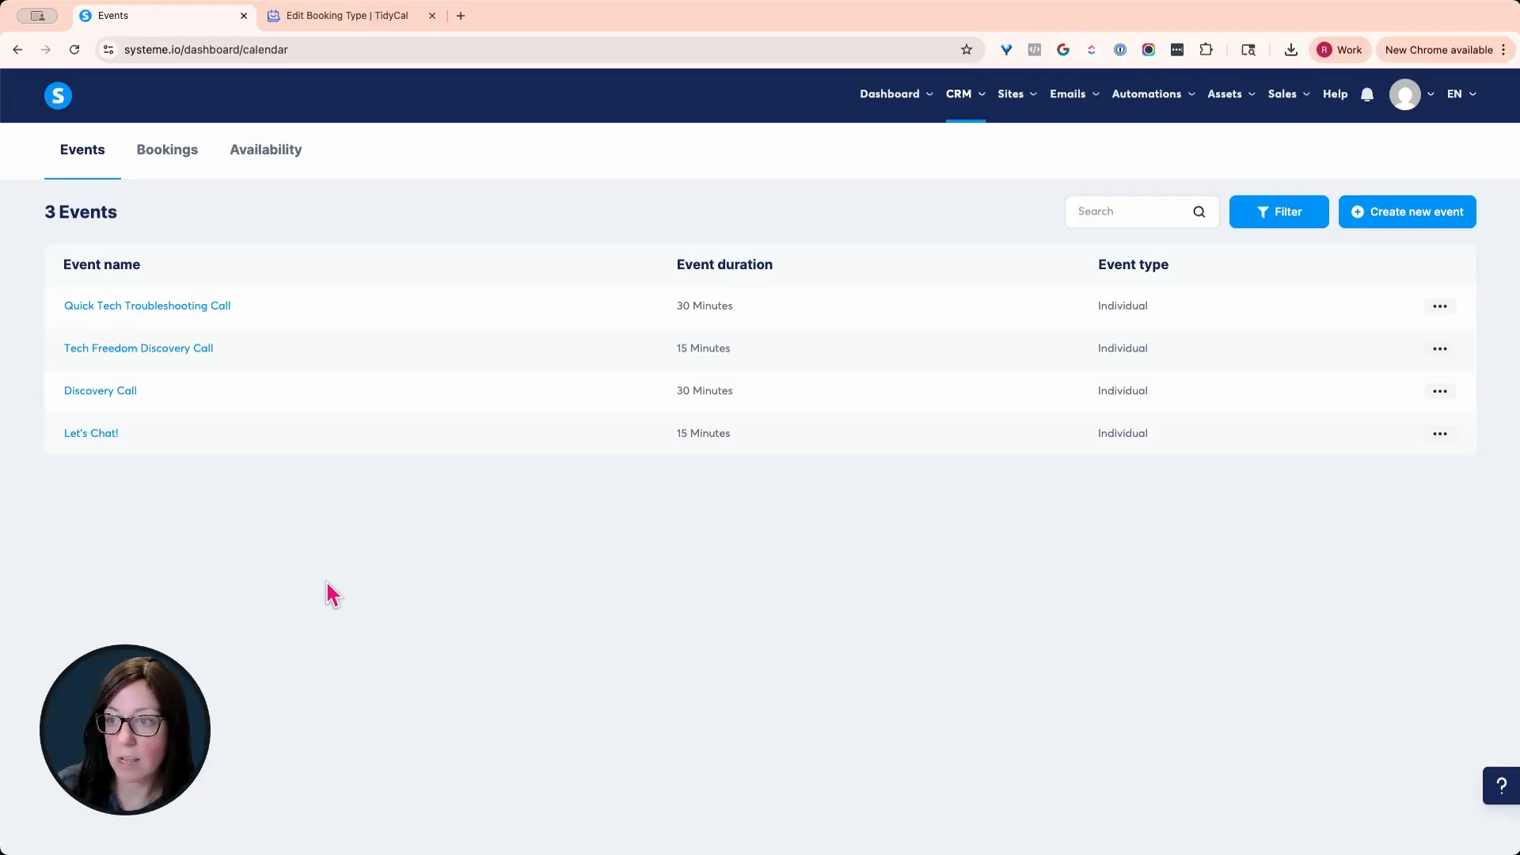
Go to the sales funnels and begin creating a new funnel.
{"action": "mouse_move", "coordinate": [1010, 93]}
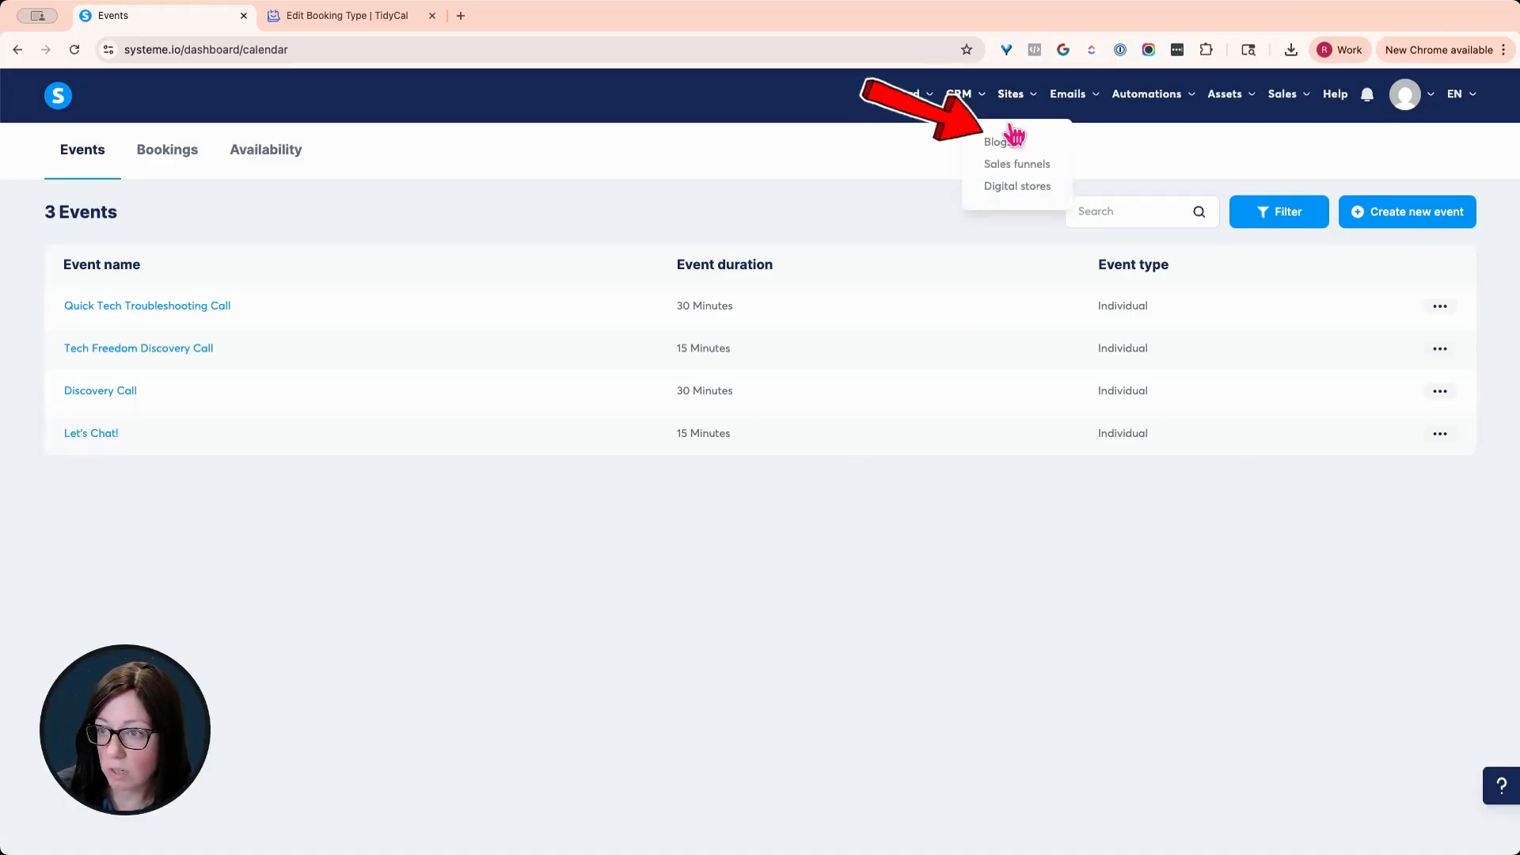
{"action": "left_click", "coordinate": [1010, 165]}
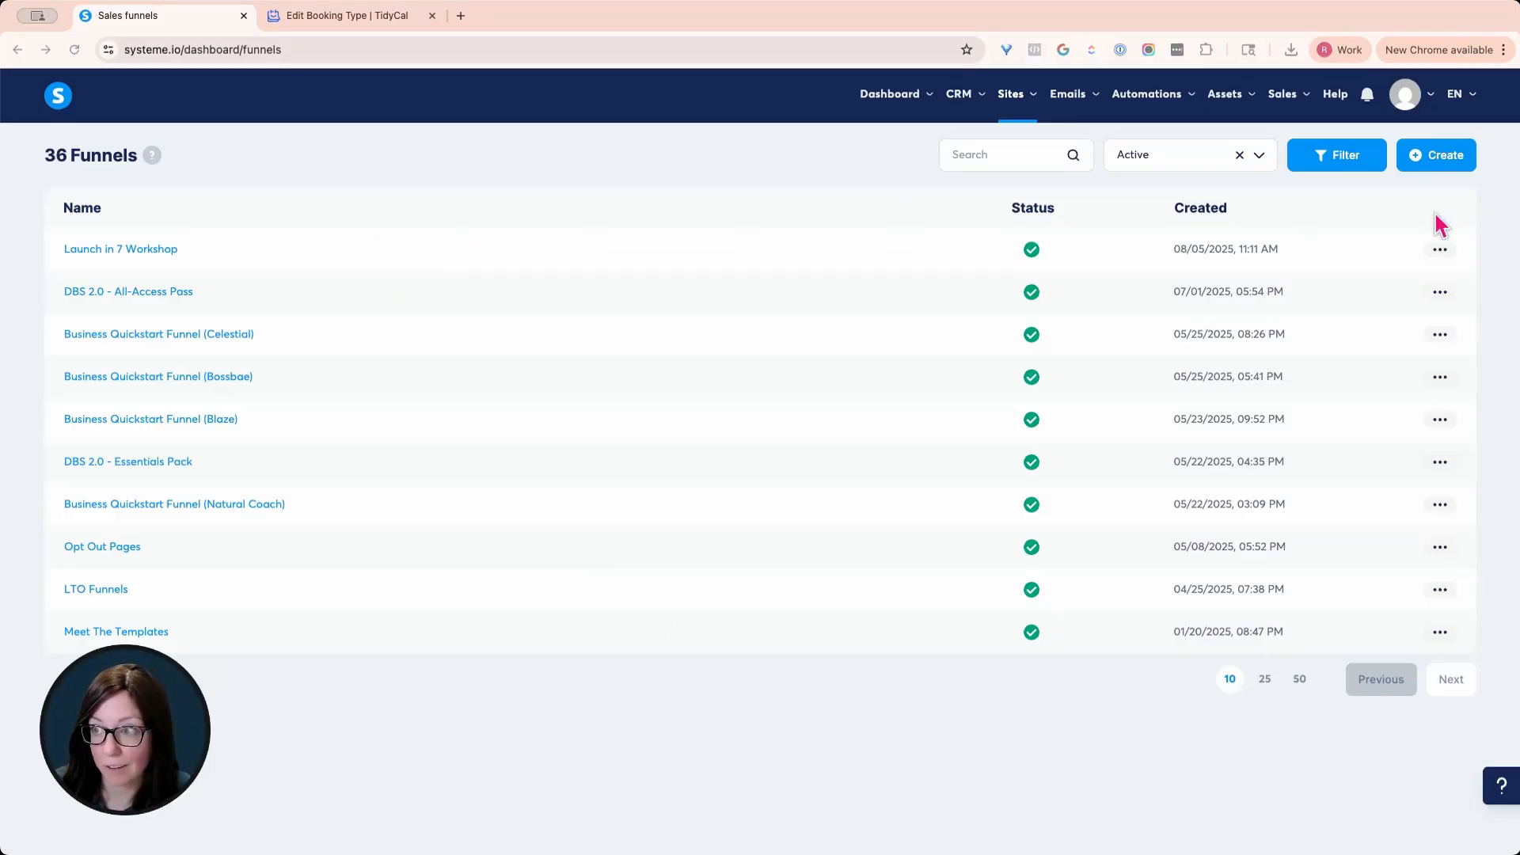
{"action": "left_click", "coordinate": [1430, 161]}
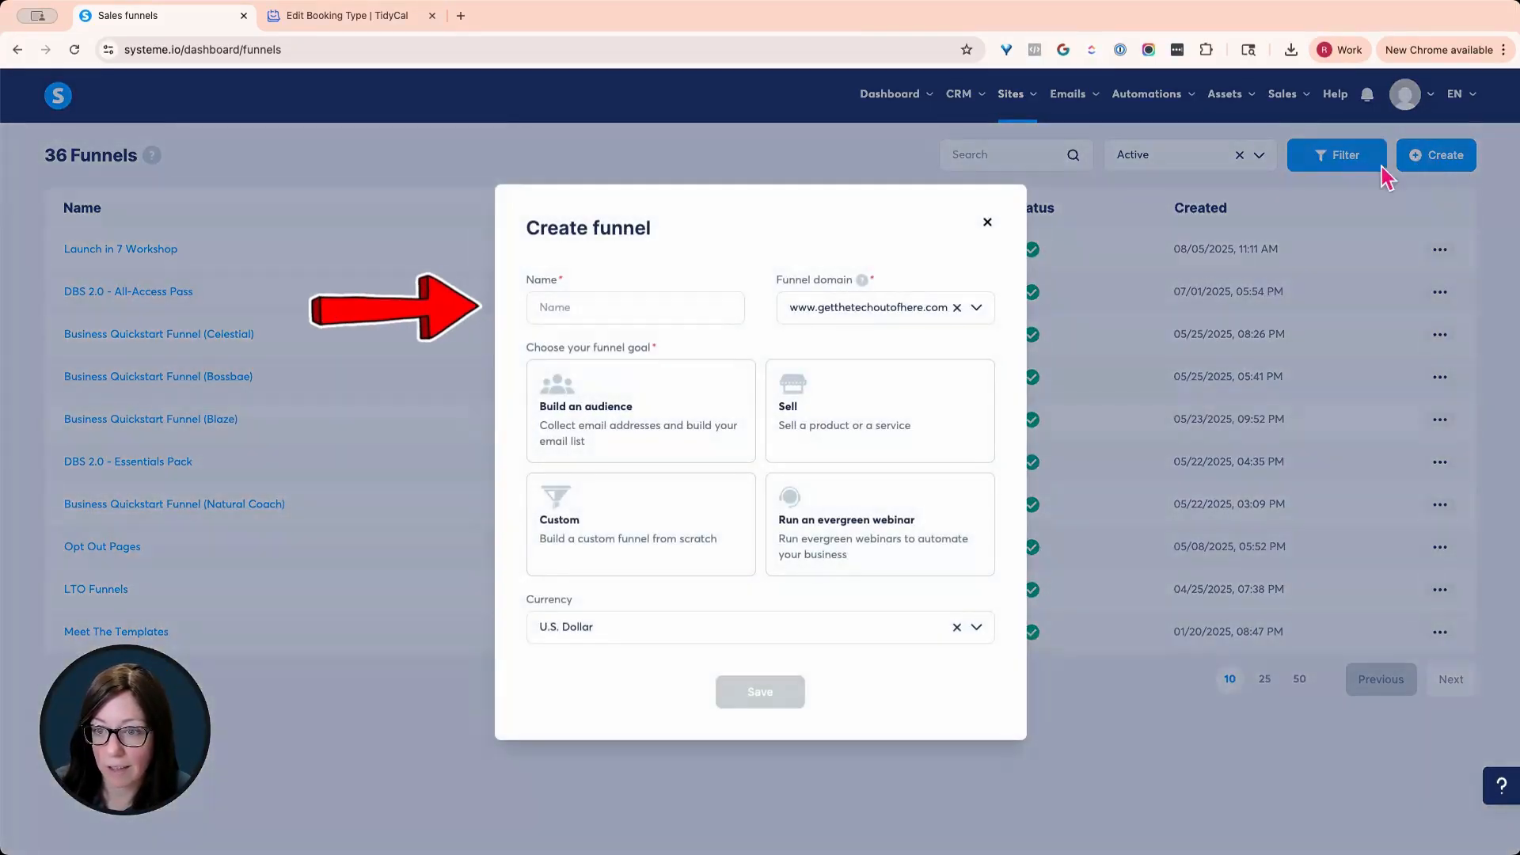
{"action": "left_click", "coordinate": [554, 307]}
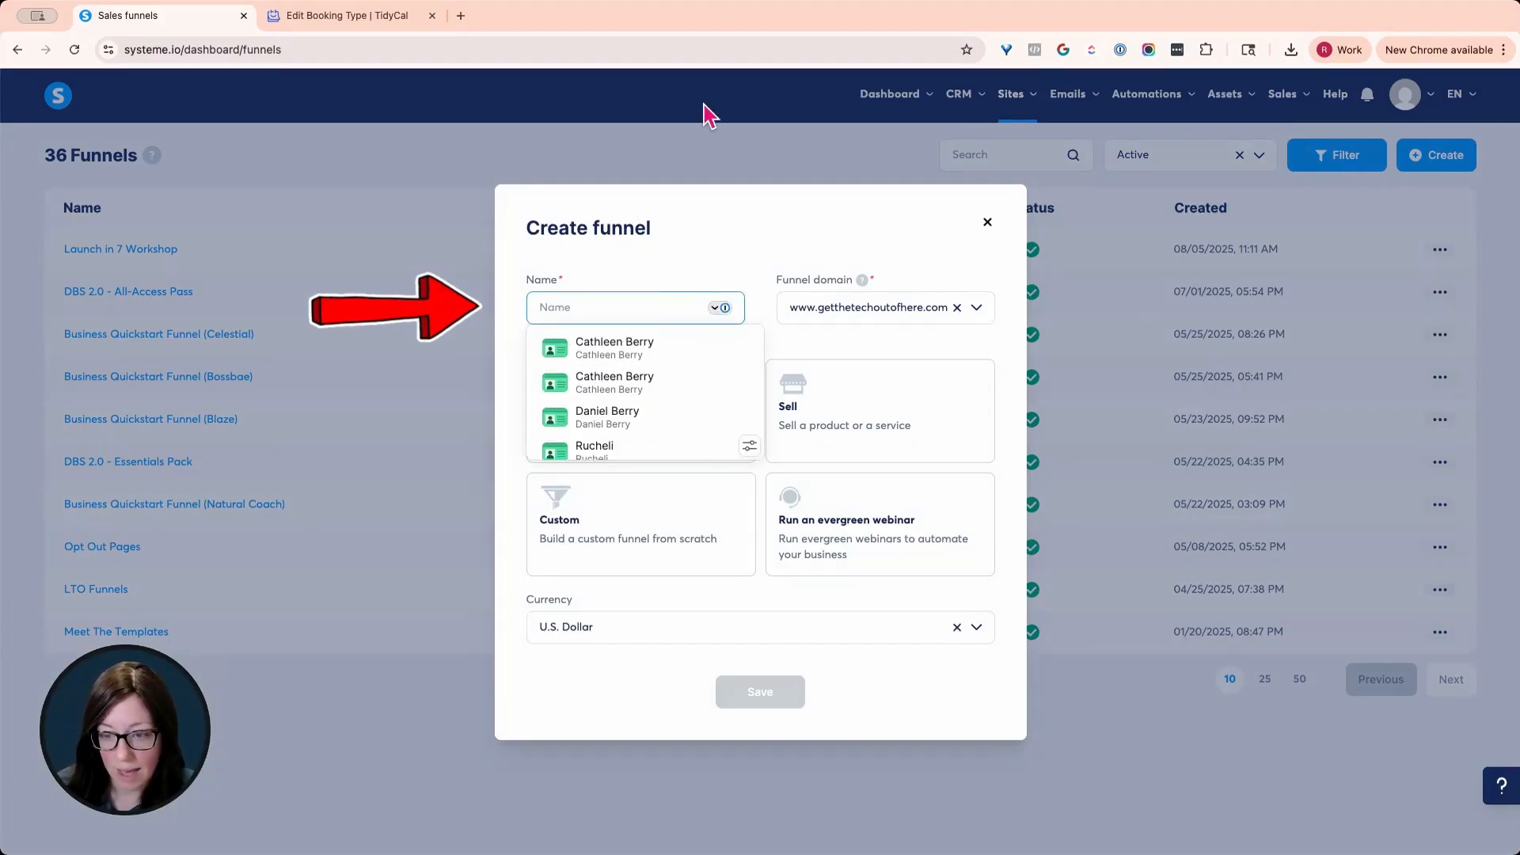
{"action": "type", "text": "TroubleS"}
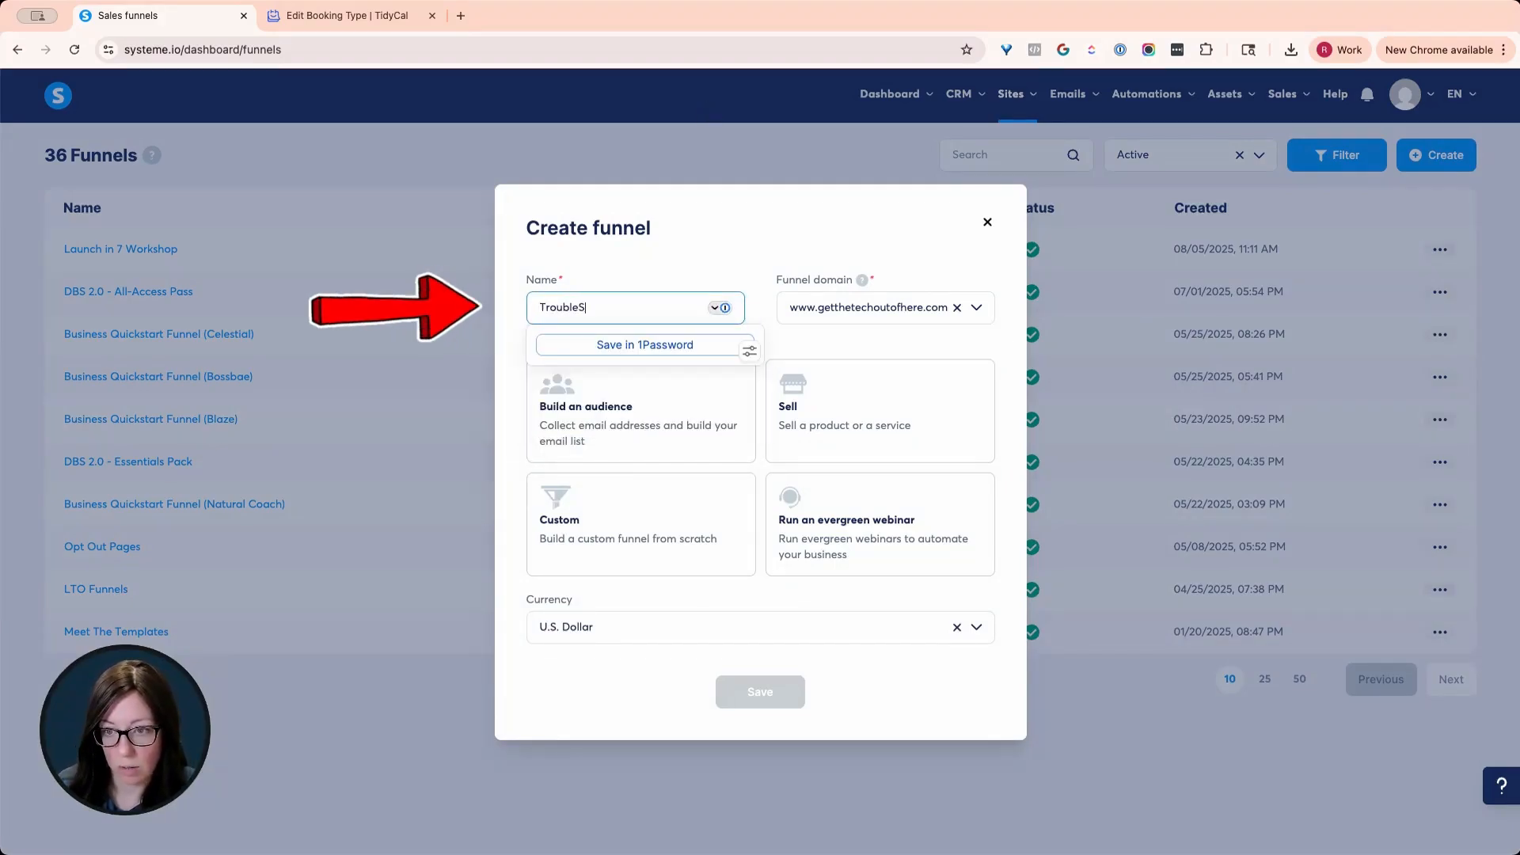
{"action": "key", "text": "BackSpace"}
{"action": "type", "text": "sho"}
Name the new funnel "Live Call Funnel", choose Custom as its goal and save it.
{"action": "key", "text": "super+a"}
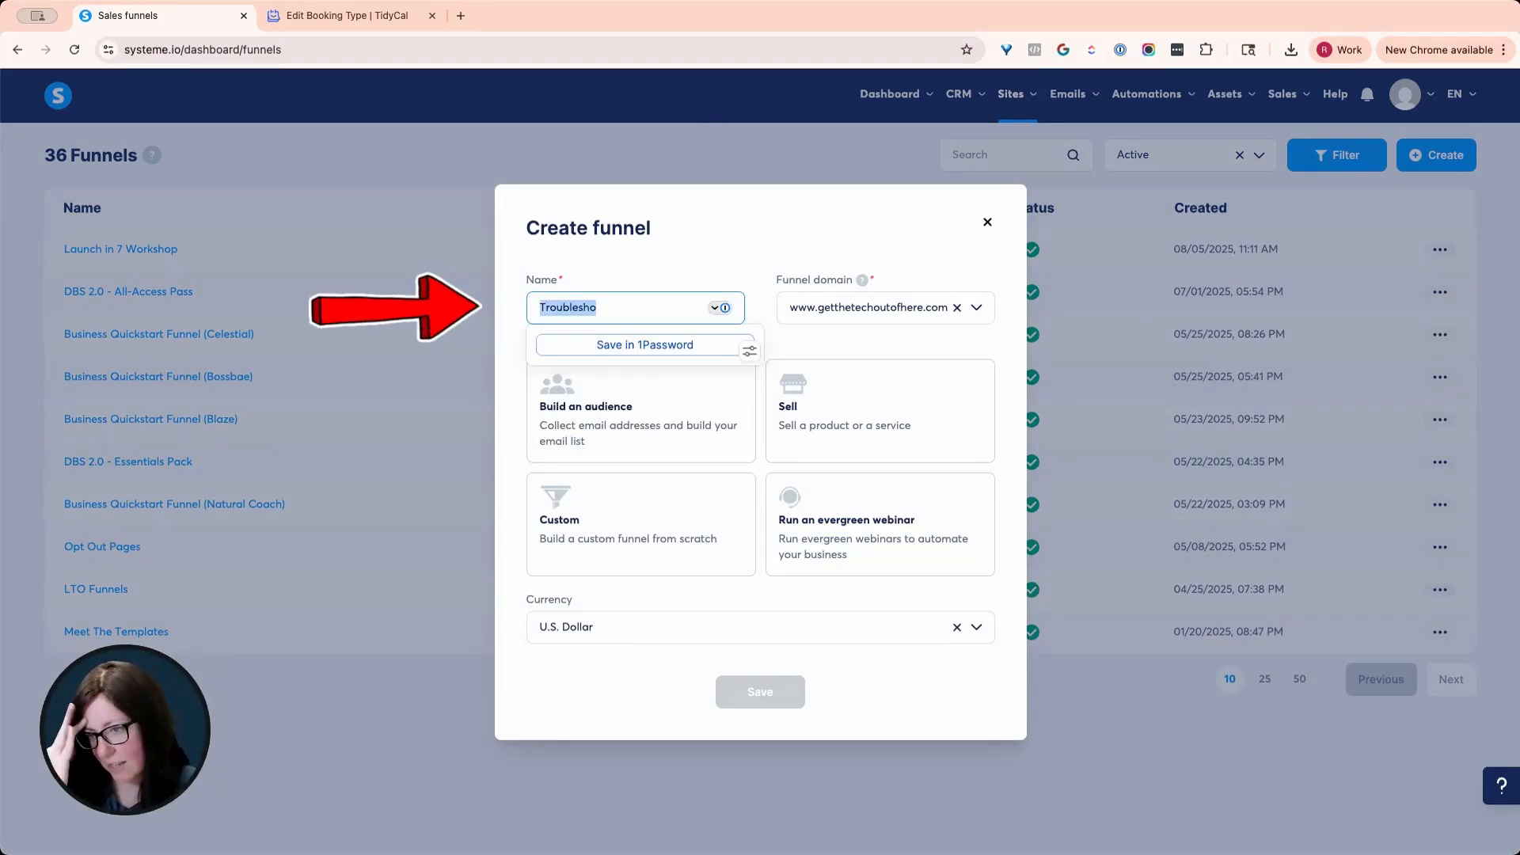
{"action": "type", "text": "Live "}
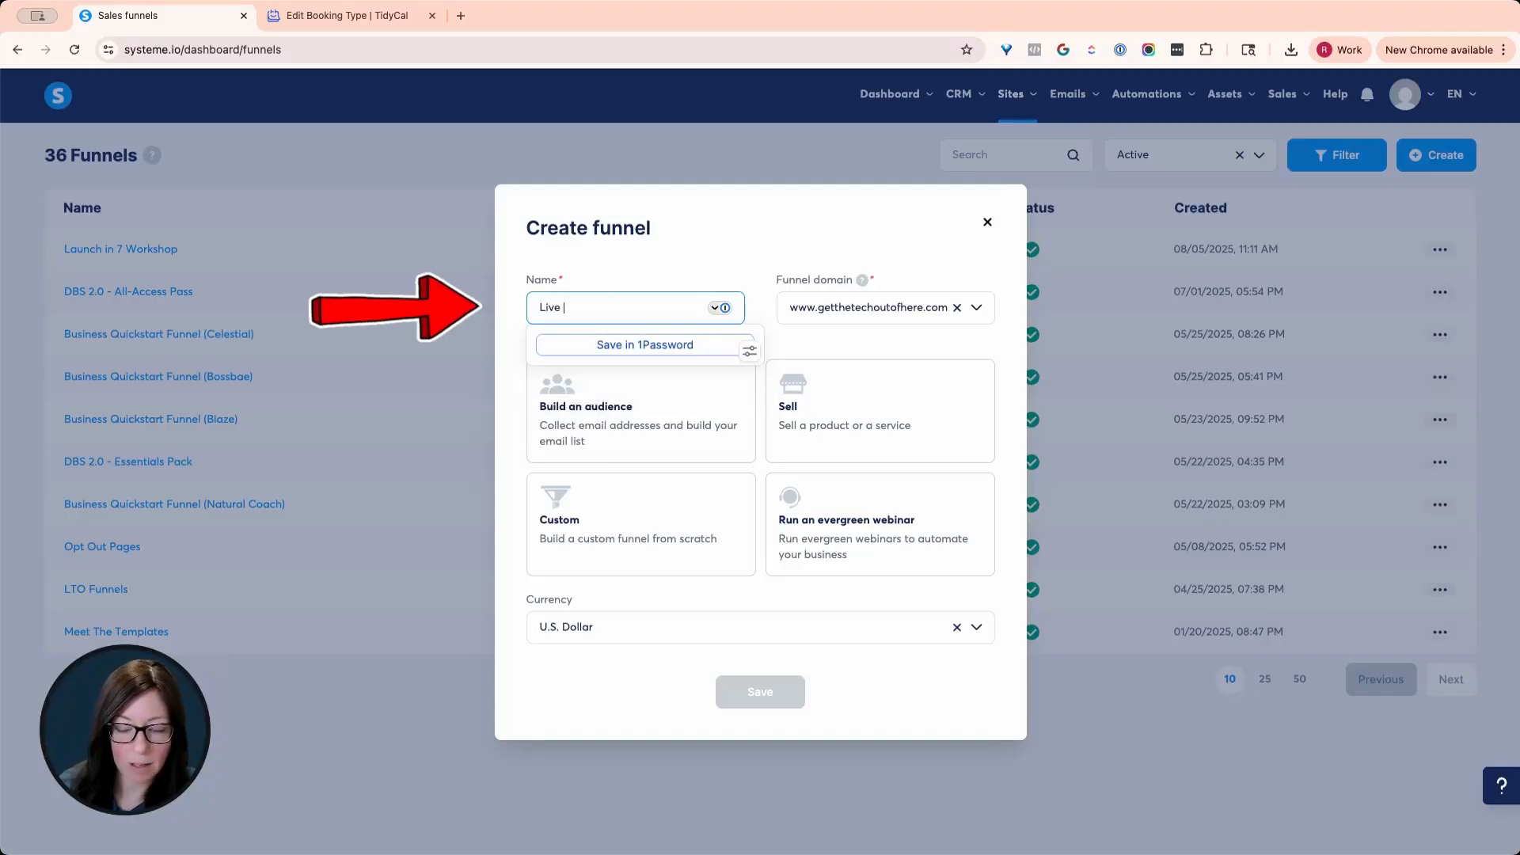
{"action": "type", "text": "Call Funn"}
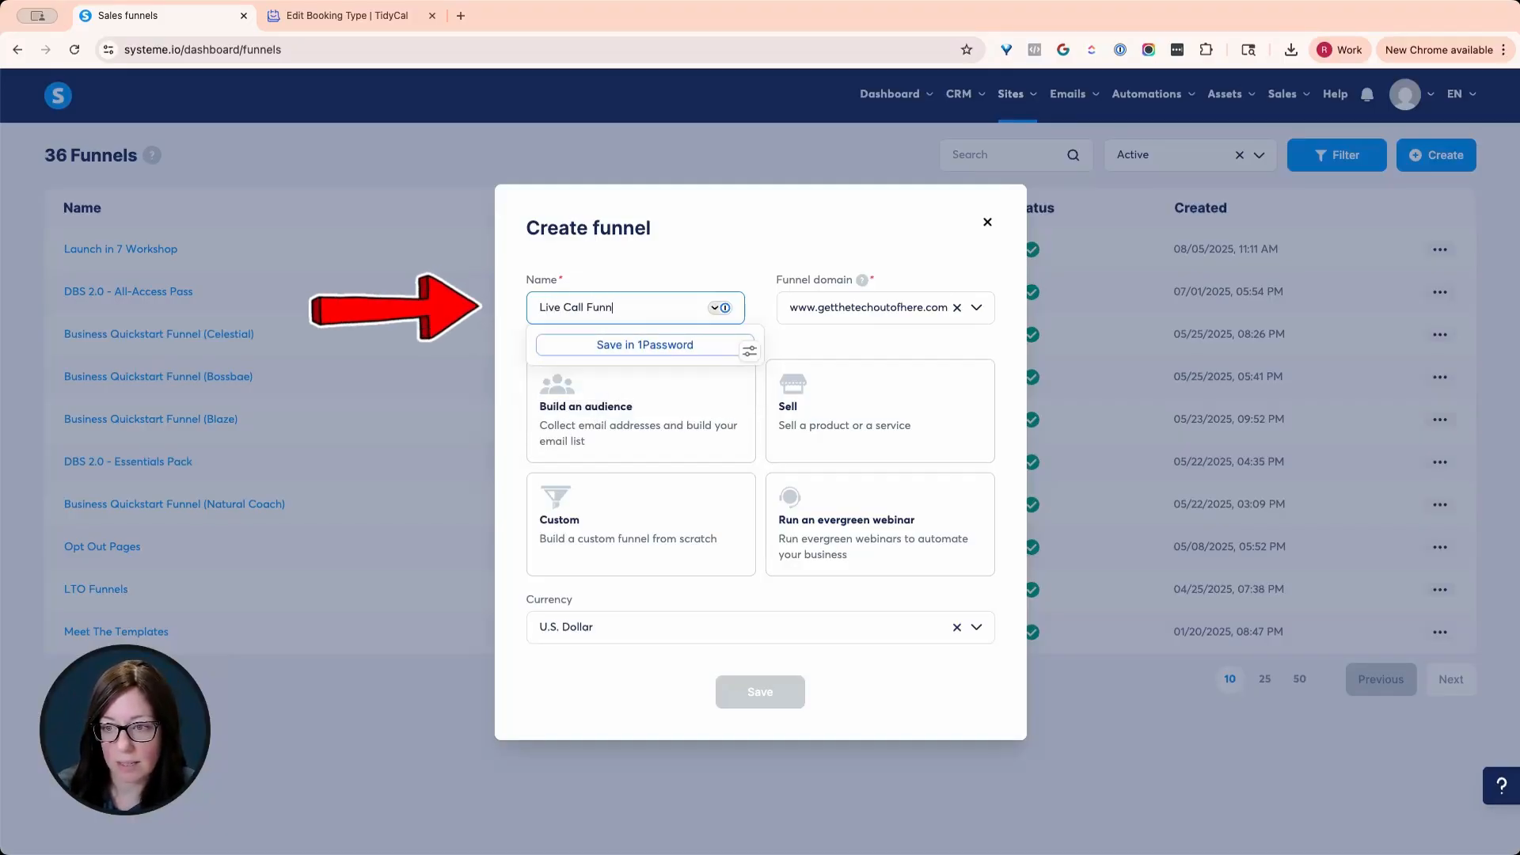
{"action": "type", "text": "el"}
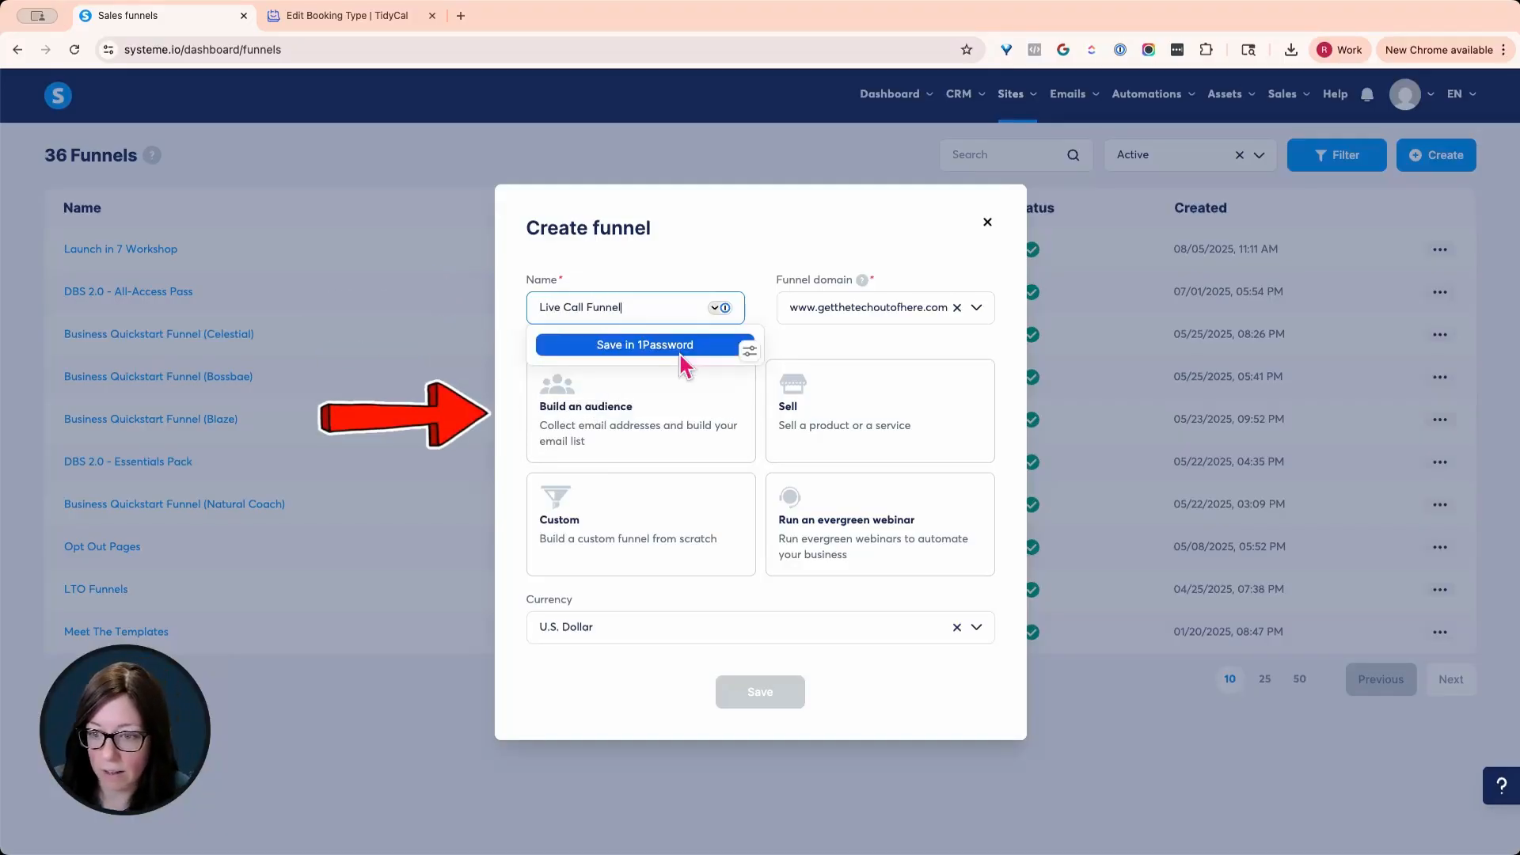
{"action": "left_click", "coordinate": [629, 536]}
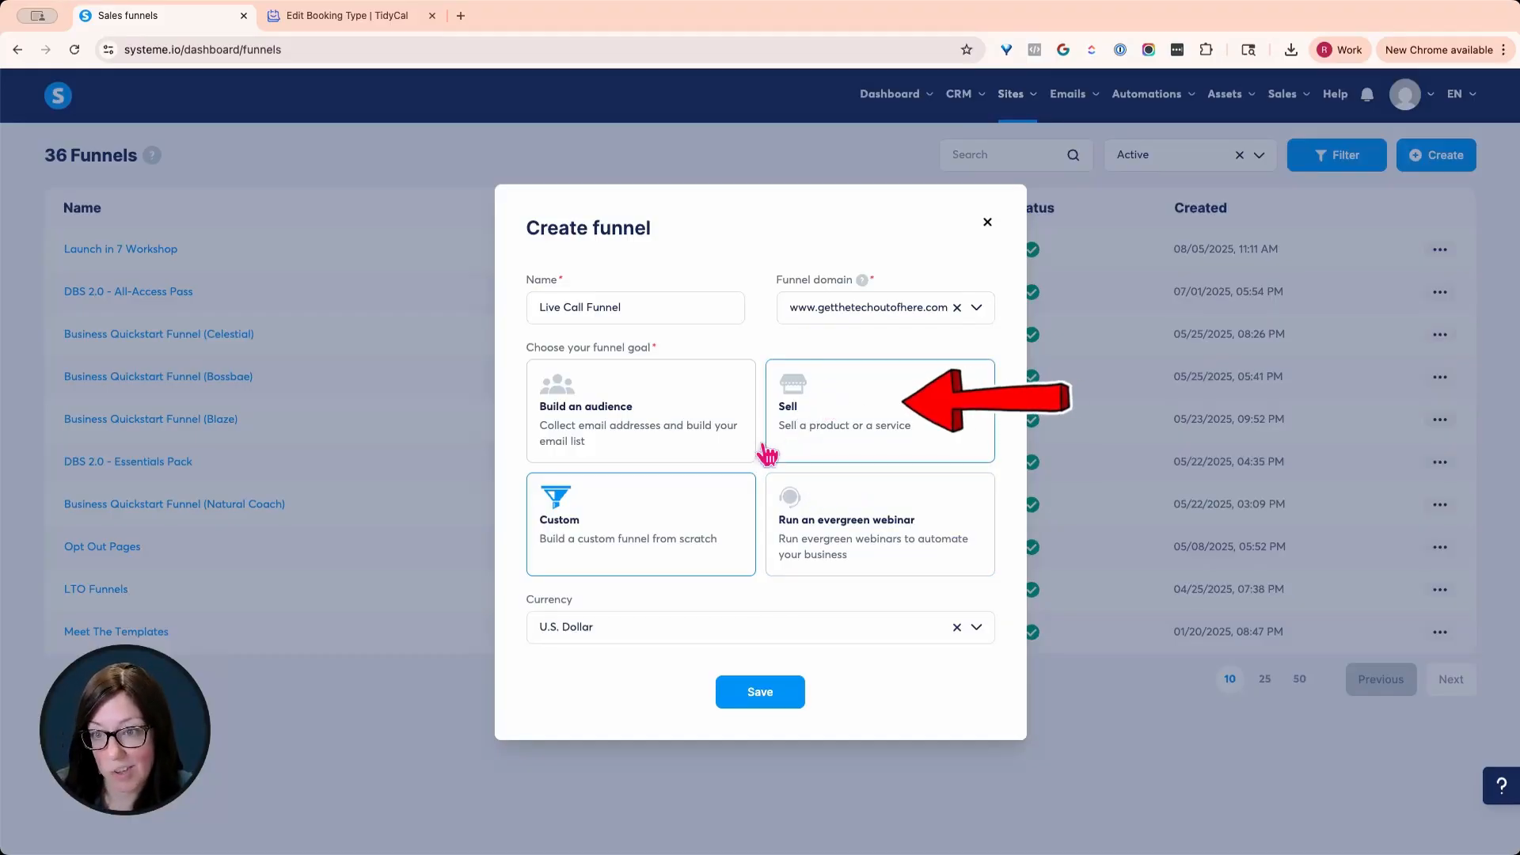
{"action": "left_click", "coordinate": [760, 700]}
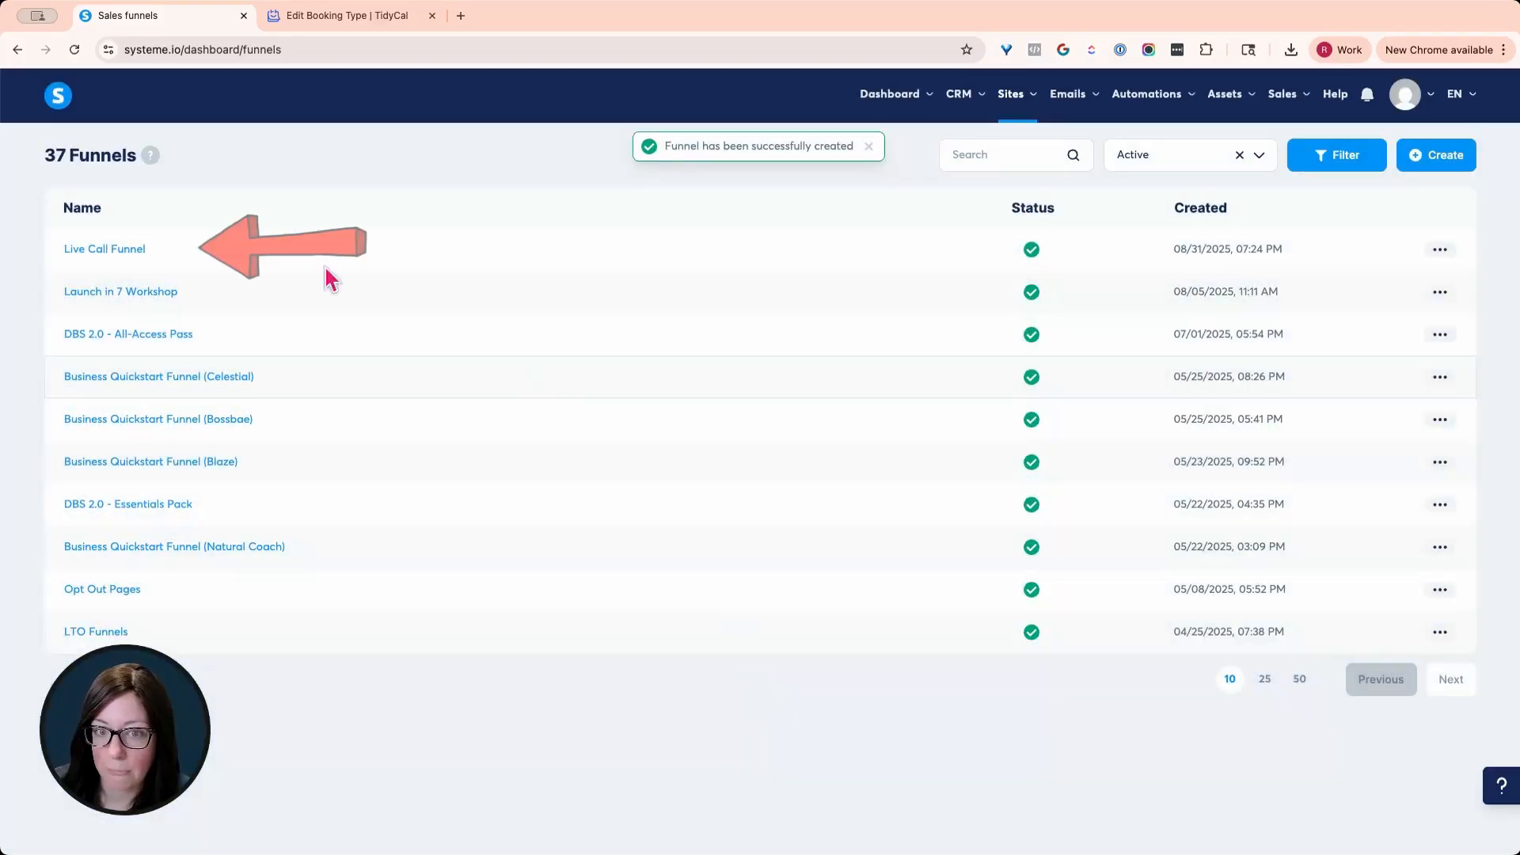
Add an order form step named "Quick Tech Troubleshooting Call" to the Live Call Funnel, starting from scratch.
{"action": "left_click", "coordinate": [102, 251]}
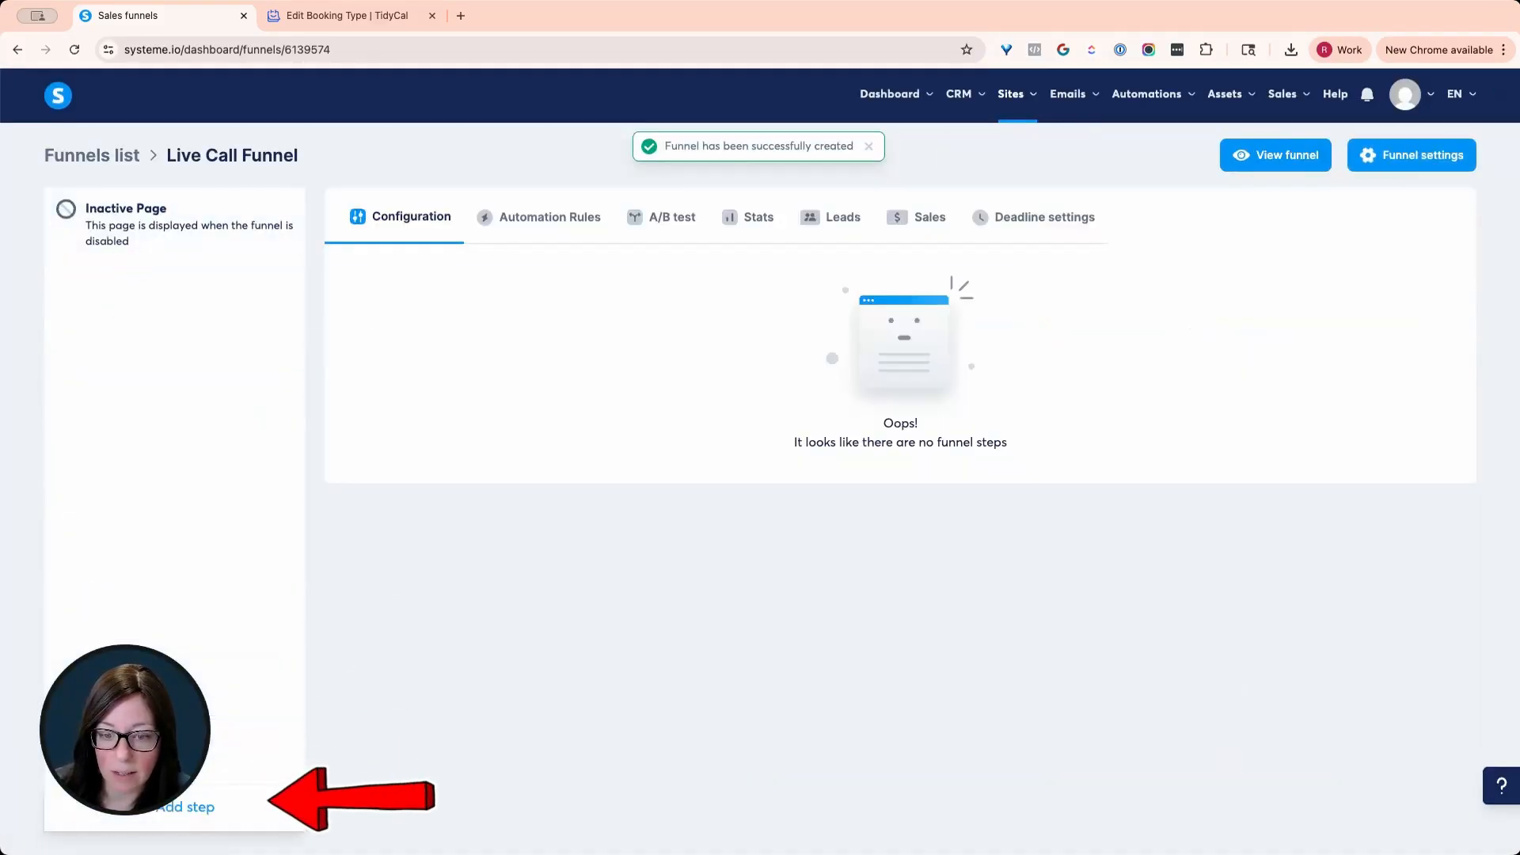
{"action": "left_click", "coordinate": [187, 807]}
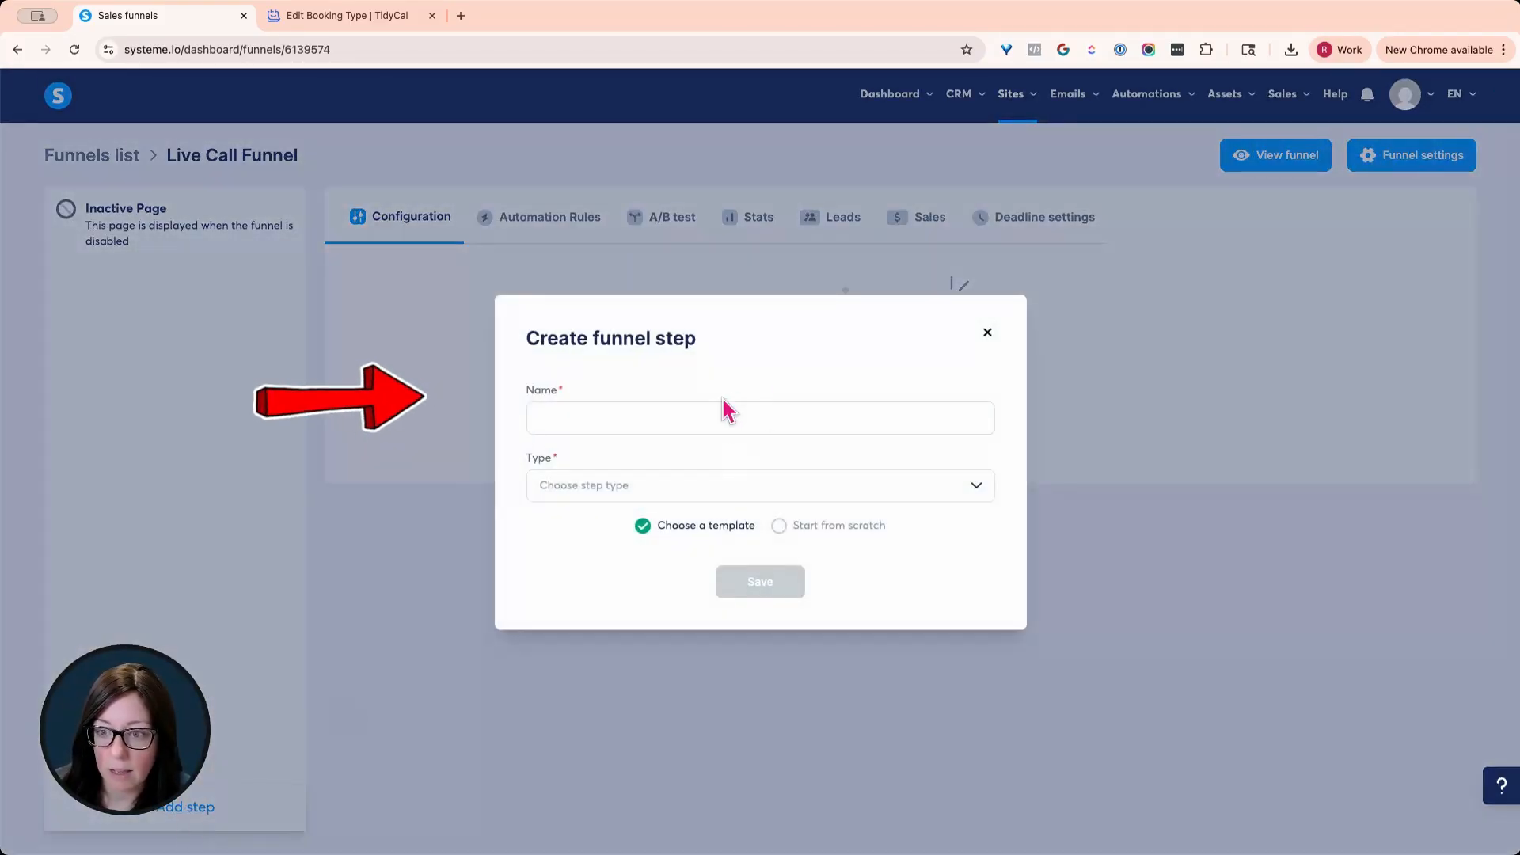
{"action": "left_click", "coordinate": [708, 413]}
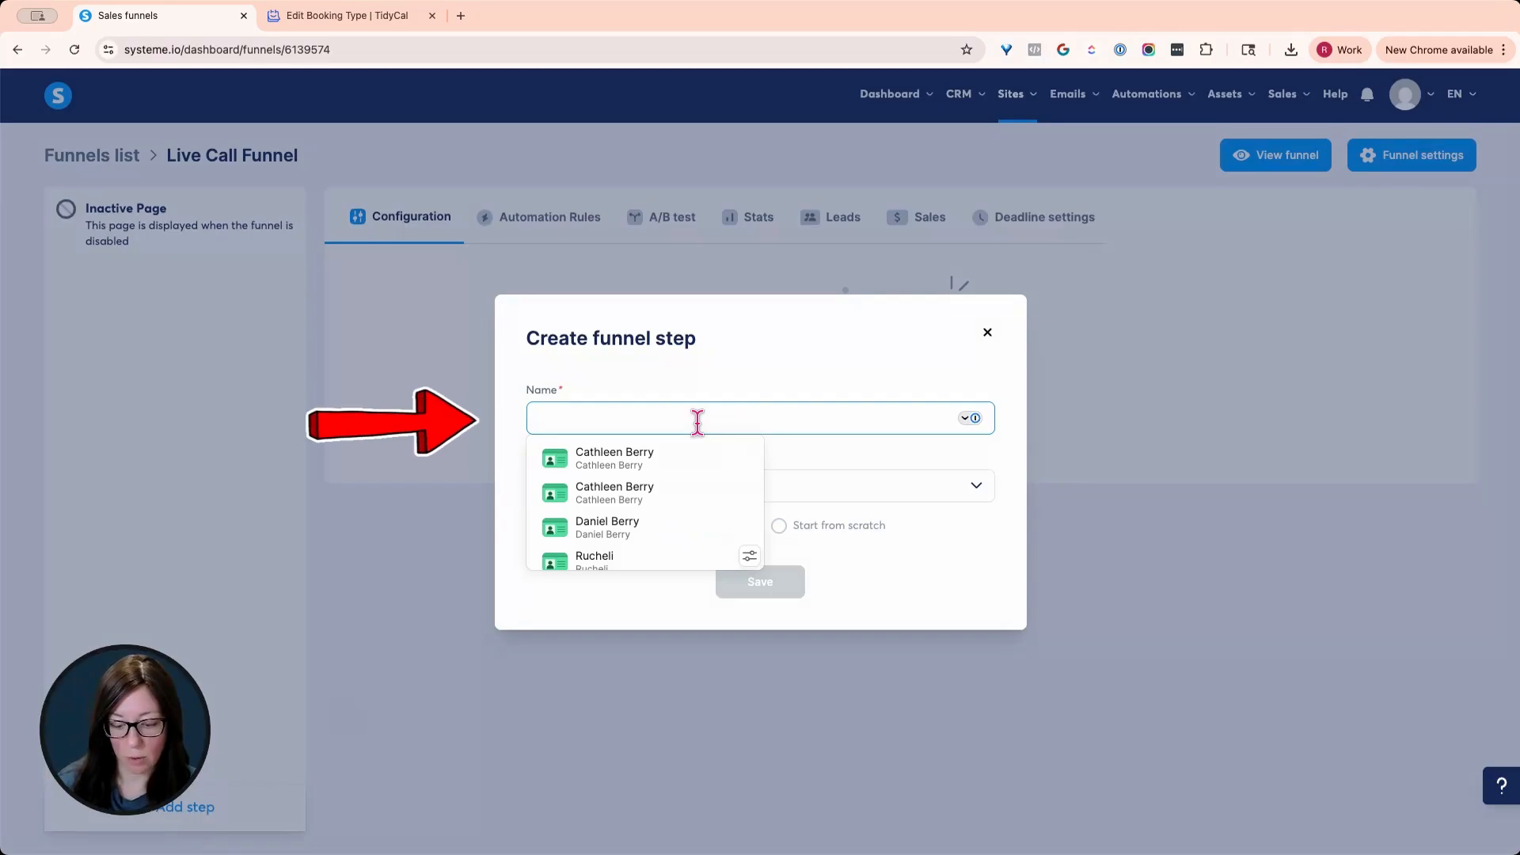
{"action": "type", "text": "Quick Te"}
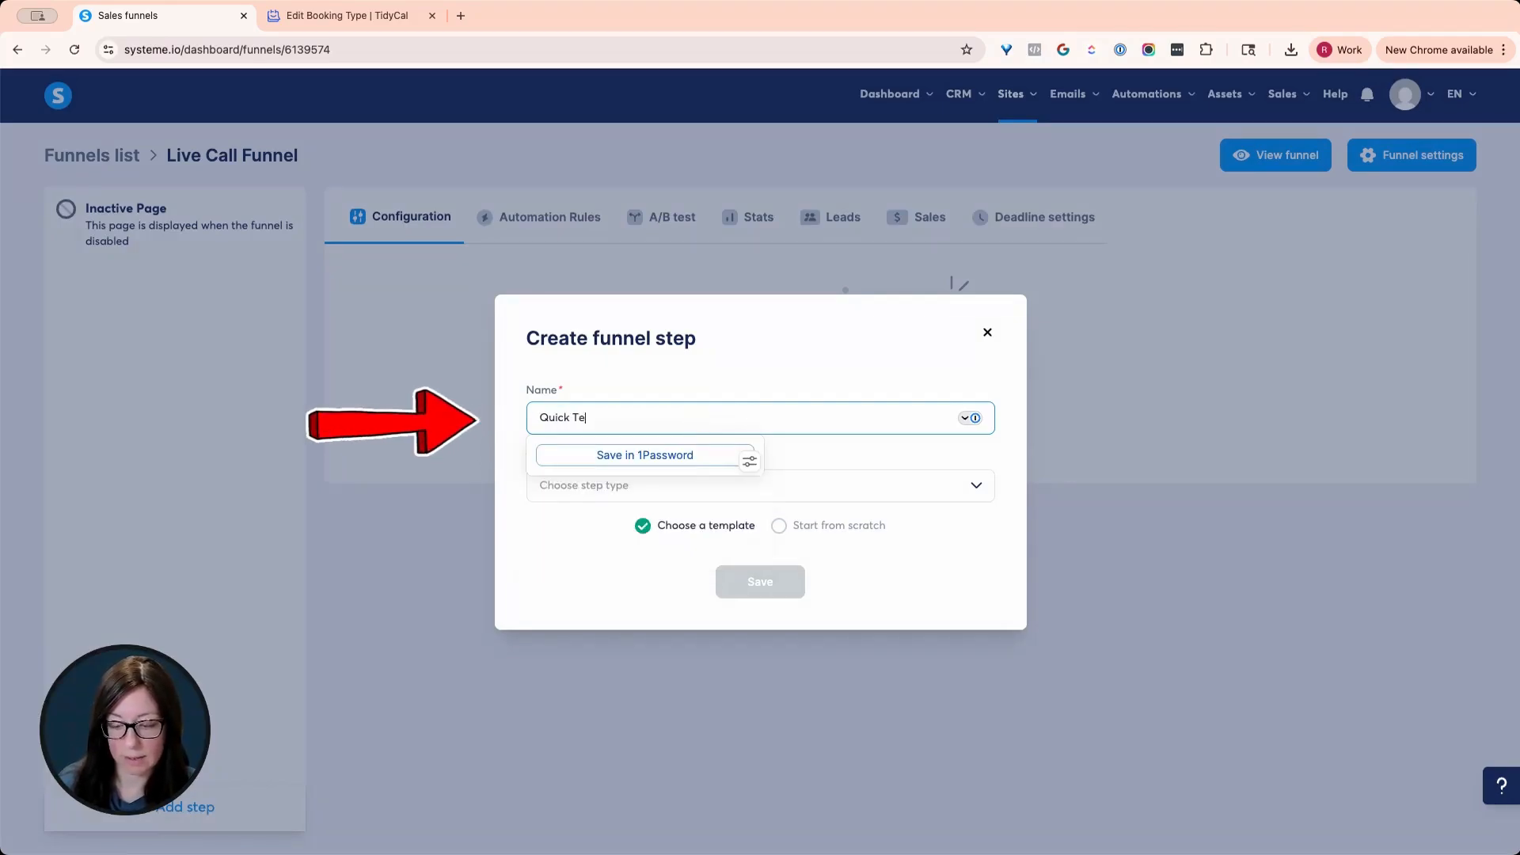
{"action": "type", "text": "ch Troublesh"}
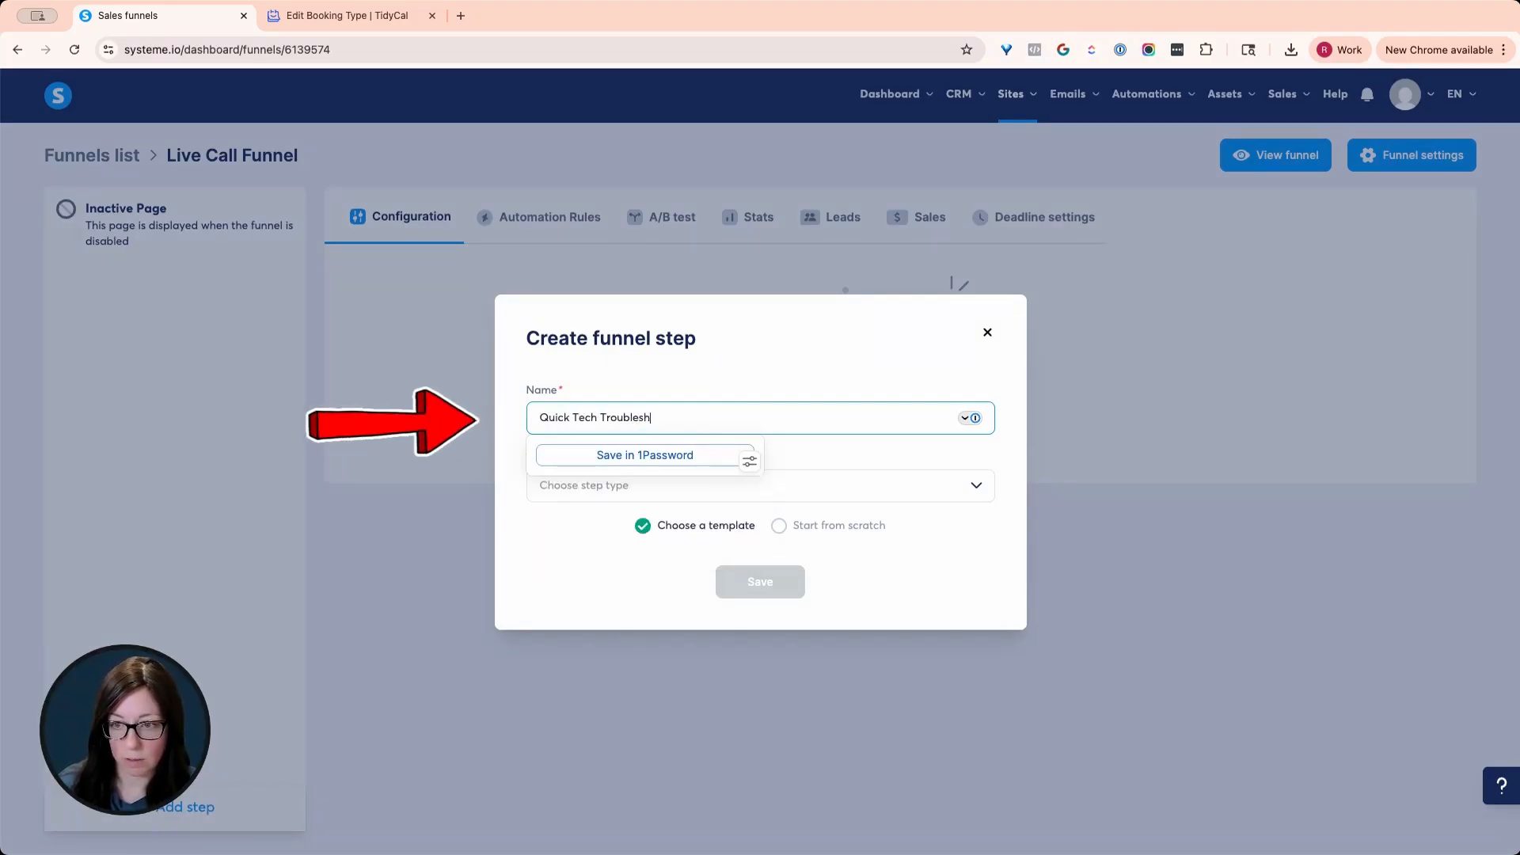
{"action": "type", "text": "ooting Call"}
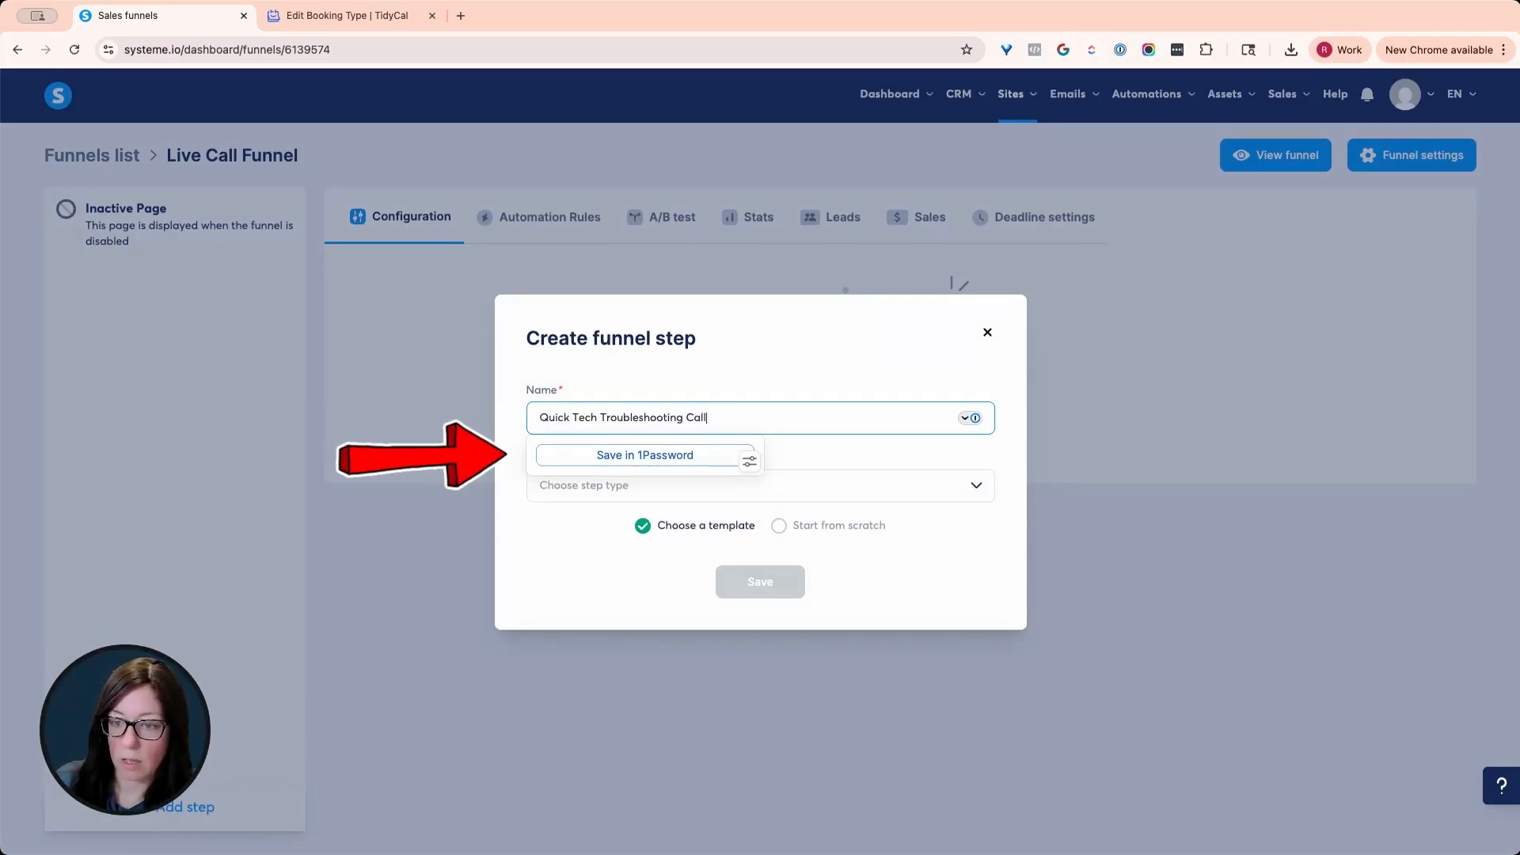
{"action": "left_click", "coordinate": [781, 484]}
{"action": "left_click", "coordinate": [648, 586]}
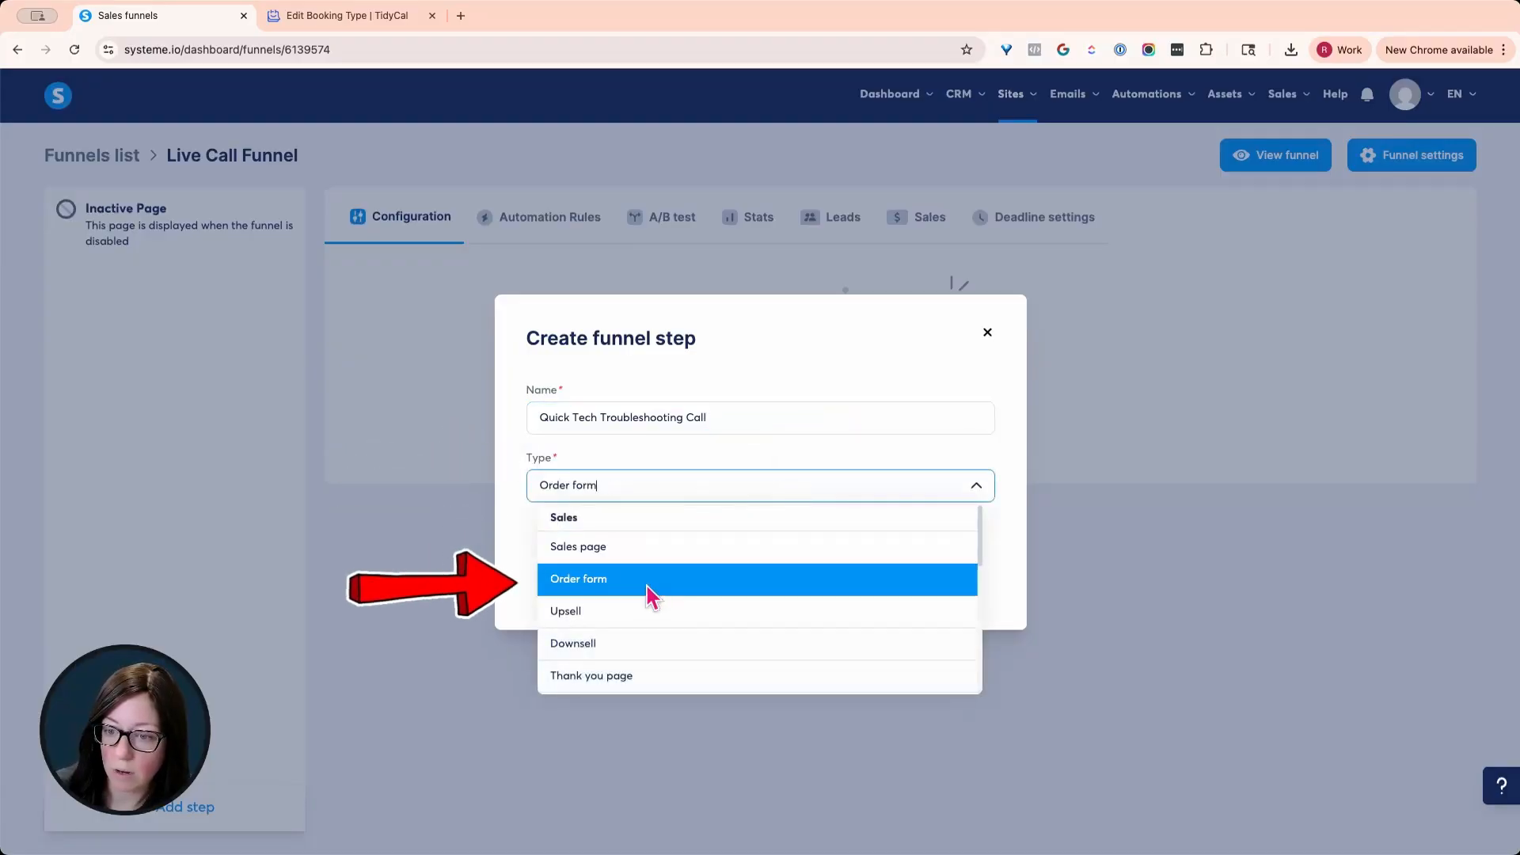
{"action": "left_click", "coordinate": [778, 526]}
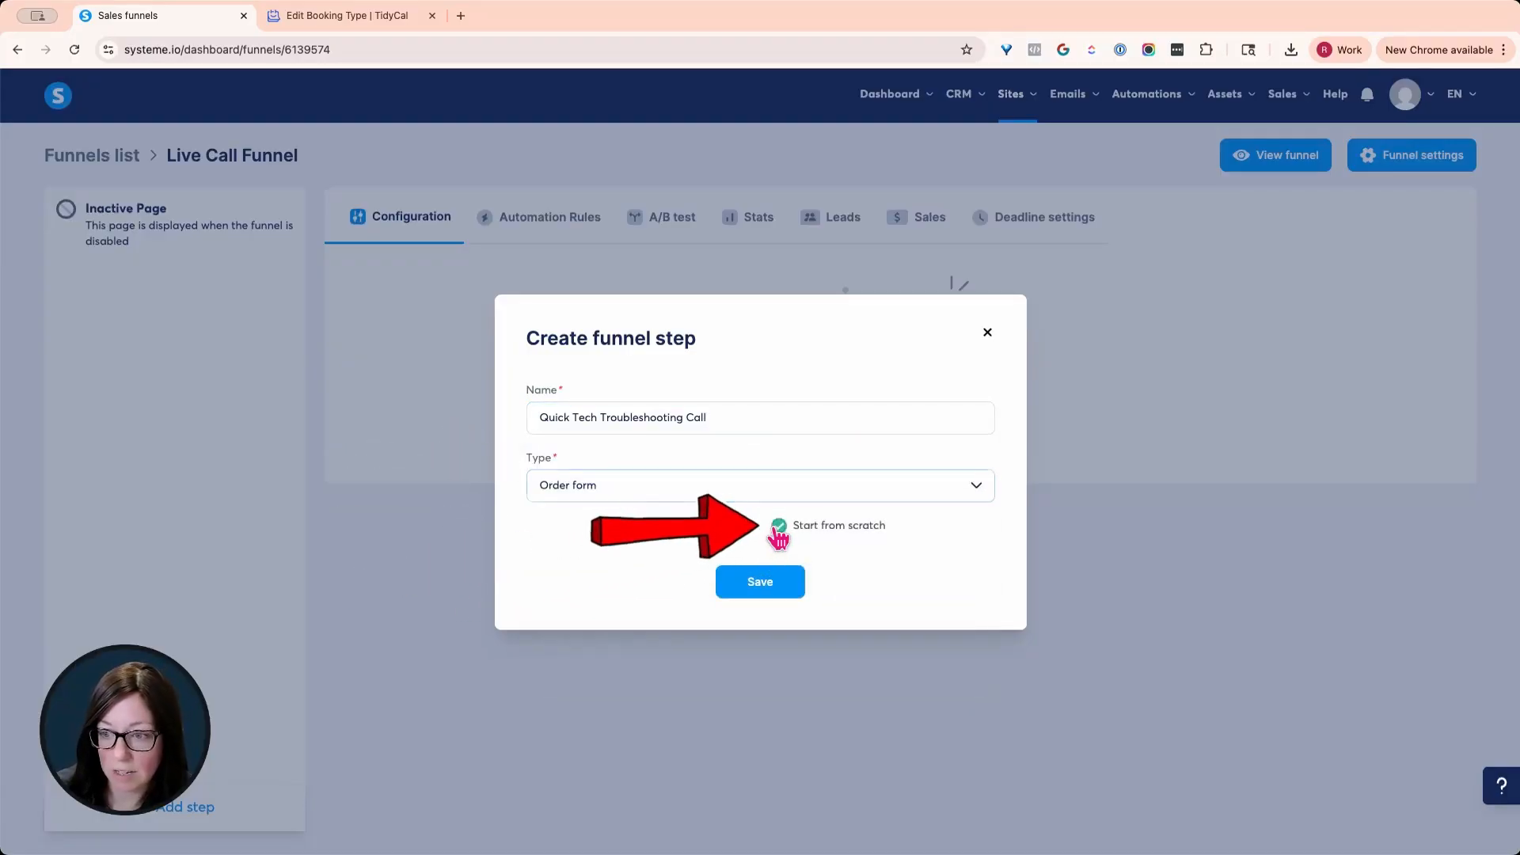
{"action": "left_click", "coordinate": [790, 593]}
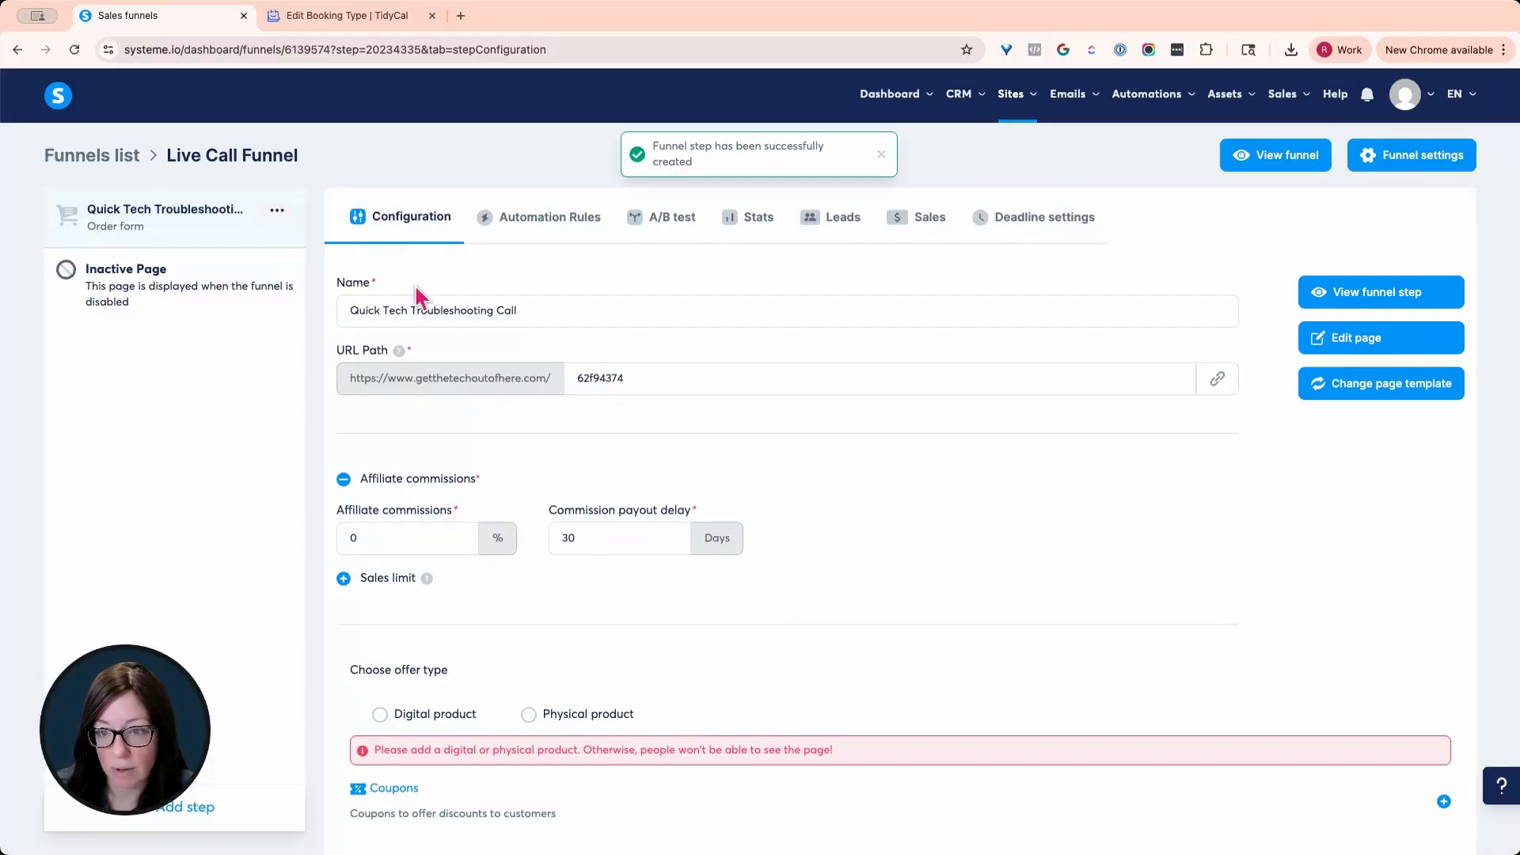
Set the URL path of the order form step to "quick-tech".
{"action": "double_click", "coordinate": [586, 378]}
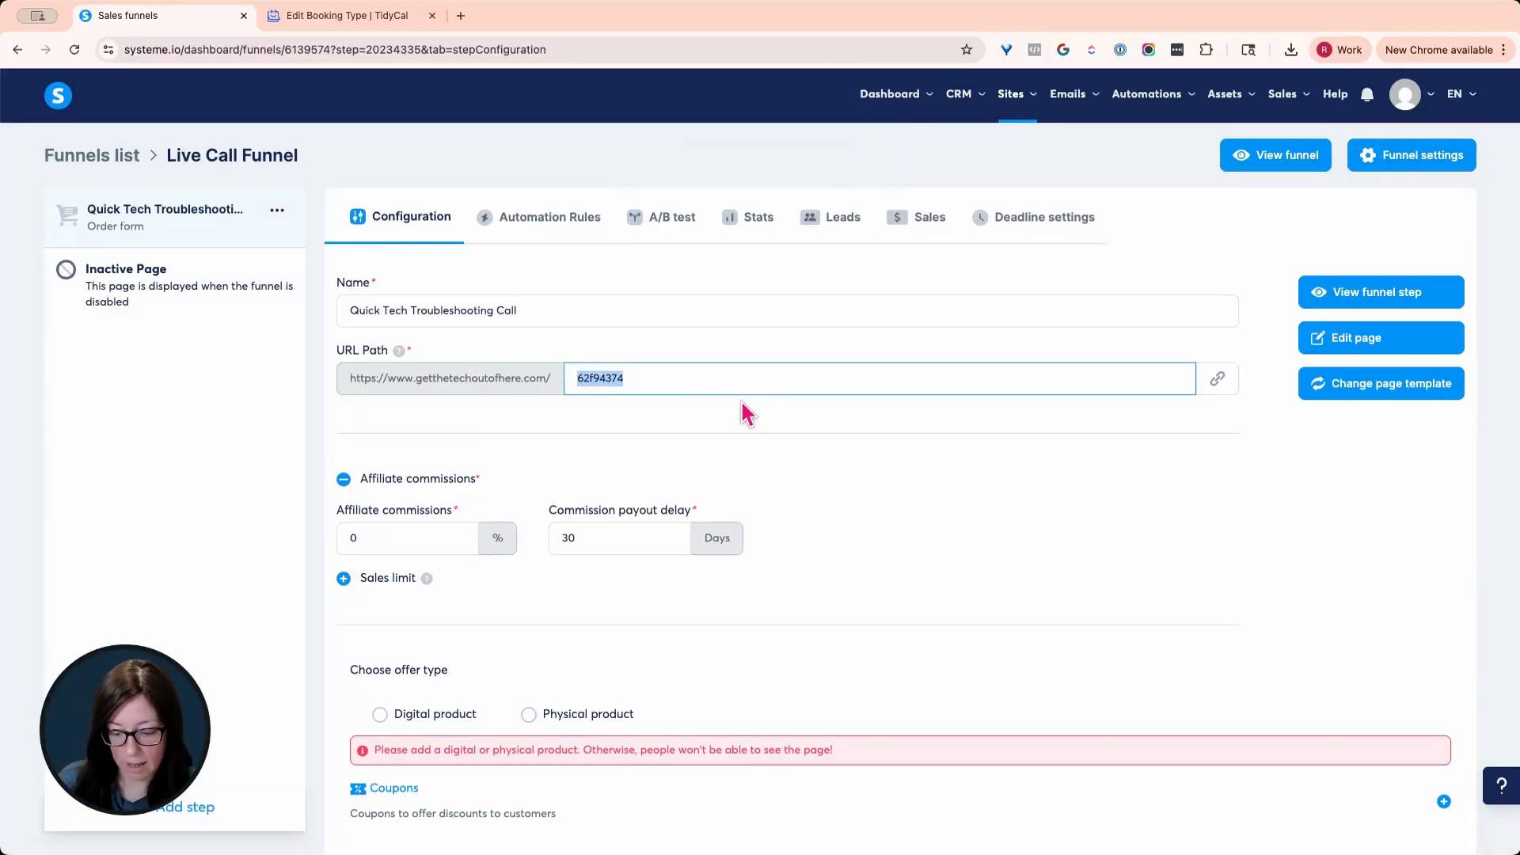
{"action": "type", "text": "quick-tech"}
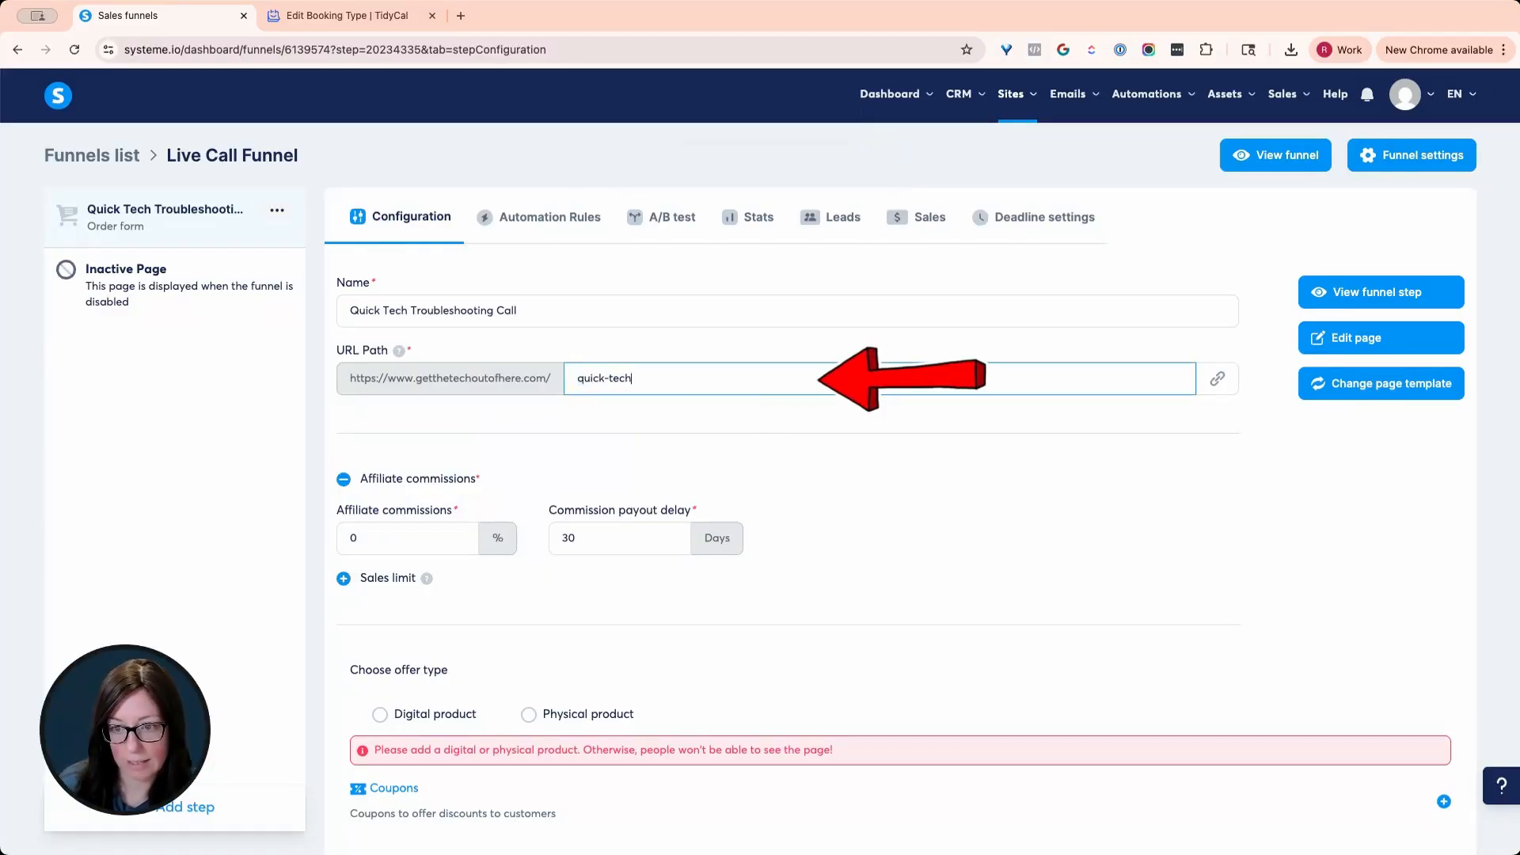
{"action": "left_click", "coordinate": [891, 503]}
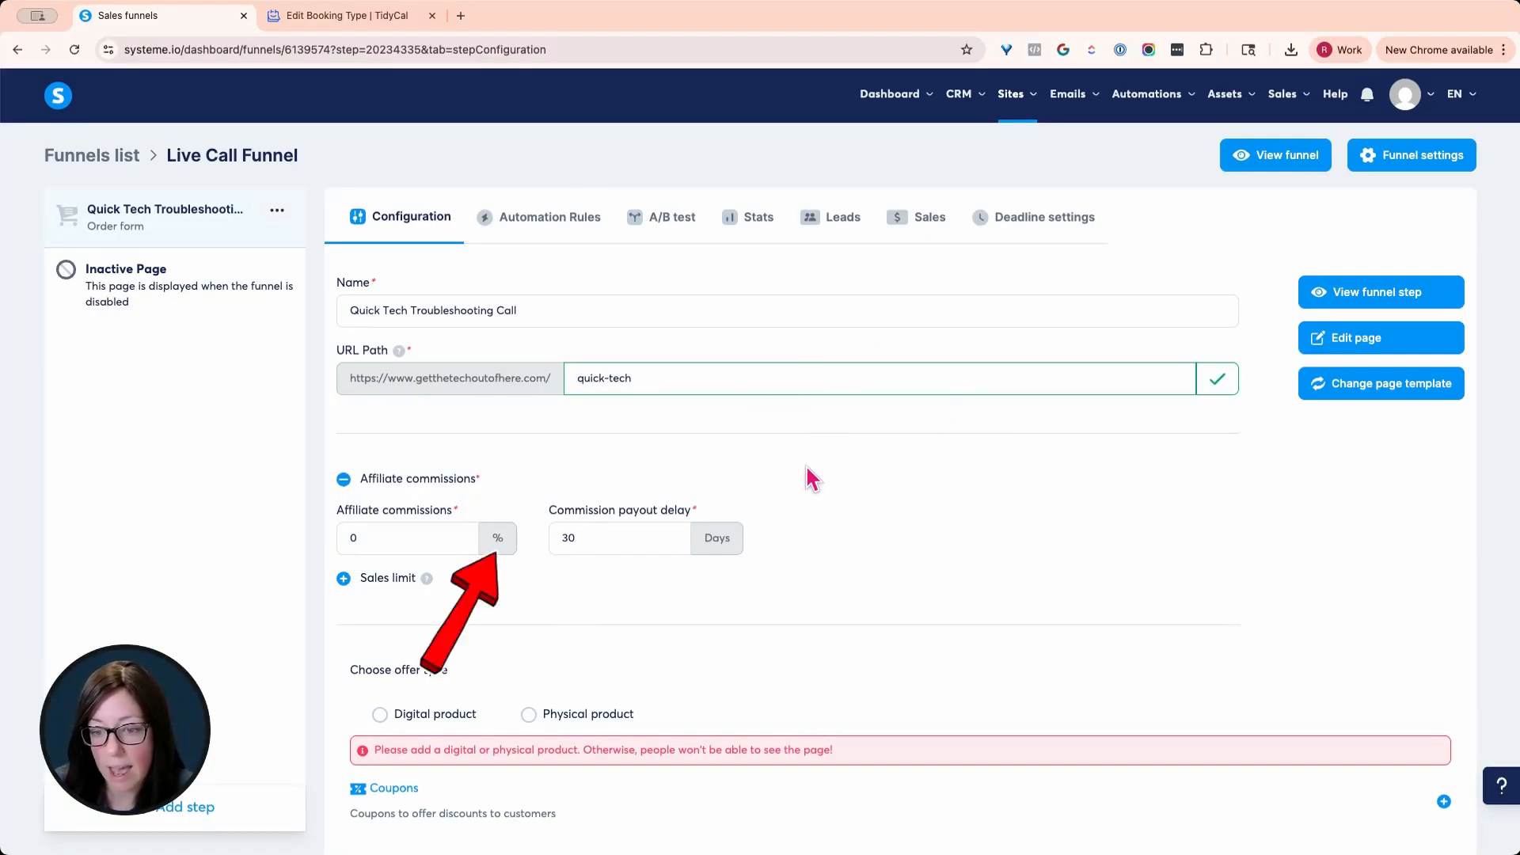
Set the offer type of the order form step to Digital product.
{"action": "scroll", "coordinate": [820, 461], "scroll_direction": "down", "scroll_amount": 1}
{"action": "left_click", "coordinate": [378, 620]}
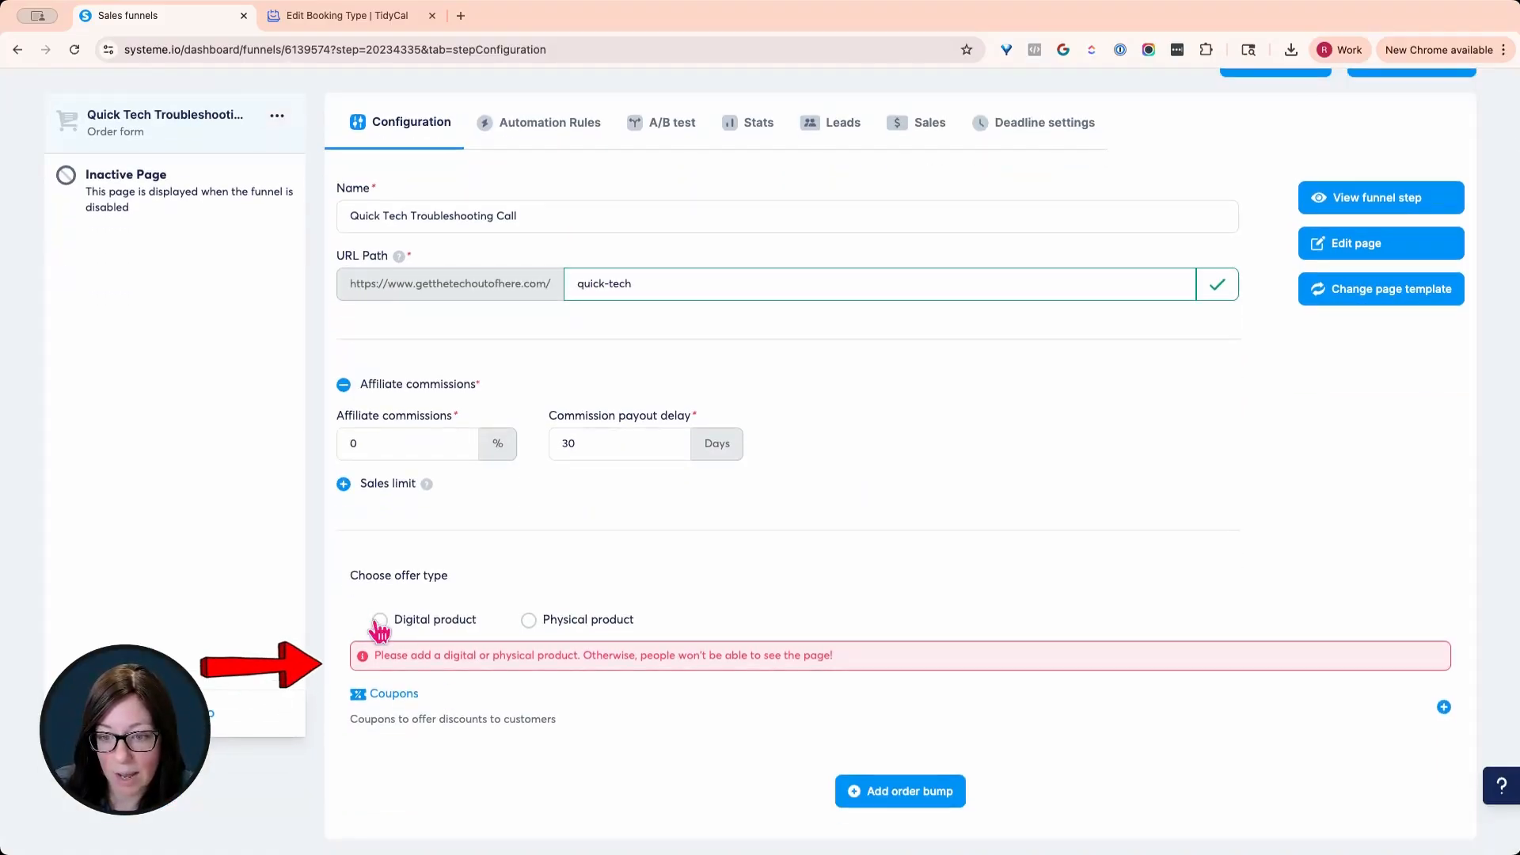
{"action": "scroll", "coordinate": [643, 582], "scroll_direction": "down", "scroll_amount": 3}
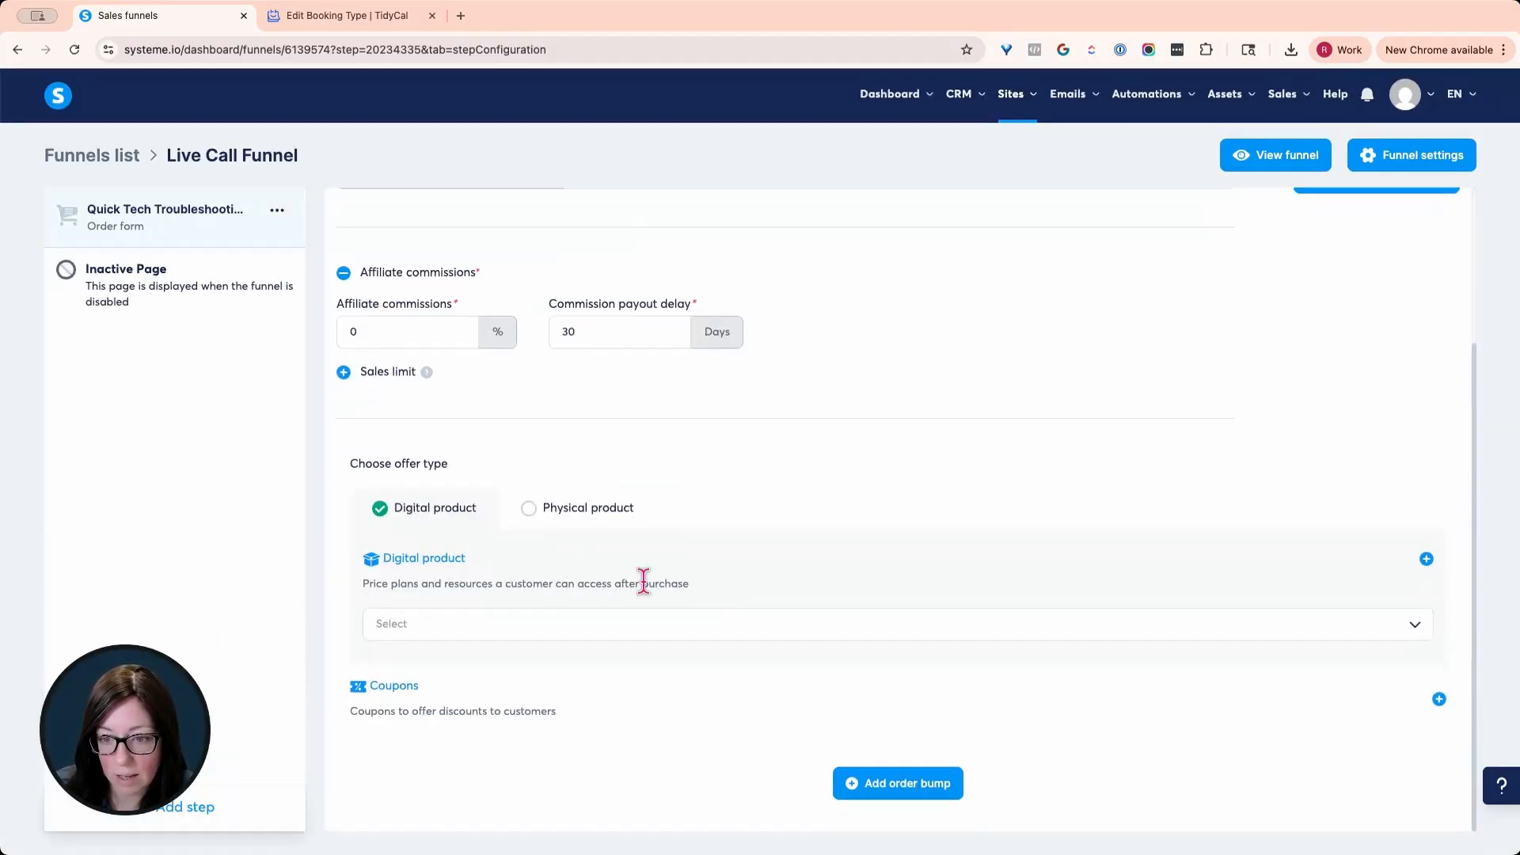
{"action": "left_click", "coordinate": [573, 625]}
{"action": "left_click", "coordinate": [696, 571]}
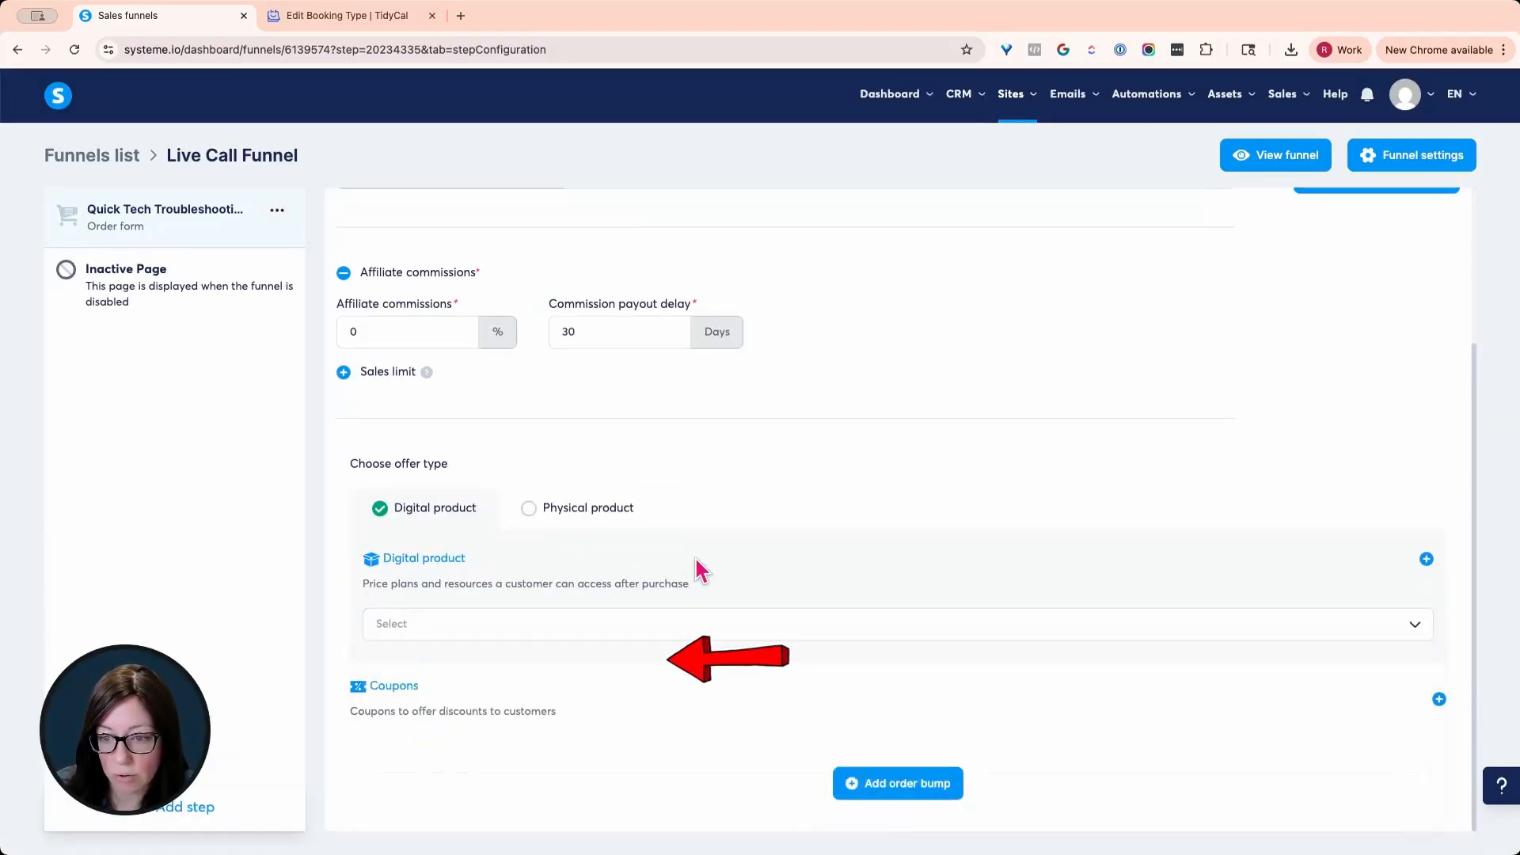
Create a new digital product for the order form named "Quick Tech Call - Full Price".
{"action": "left_click", "coordinate": [1425, 559]}
{"action": "left_click", "coordinate": [434, 643]}
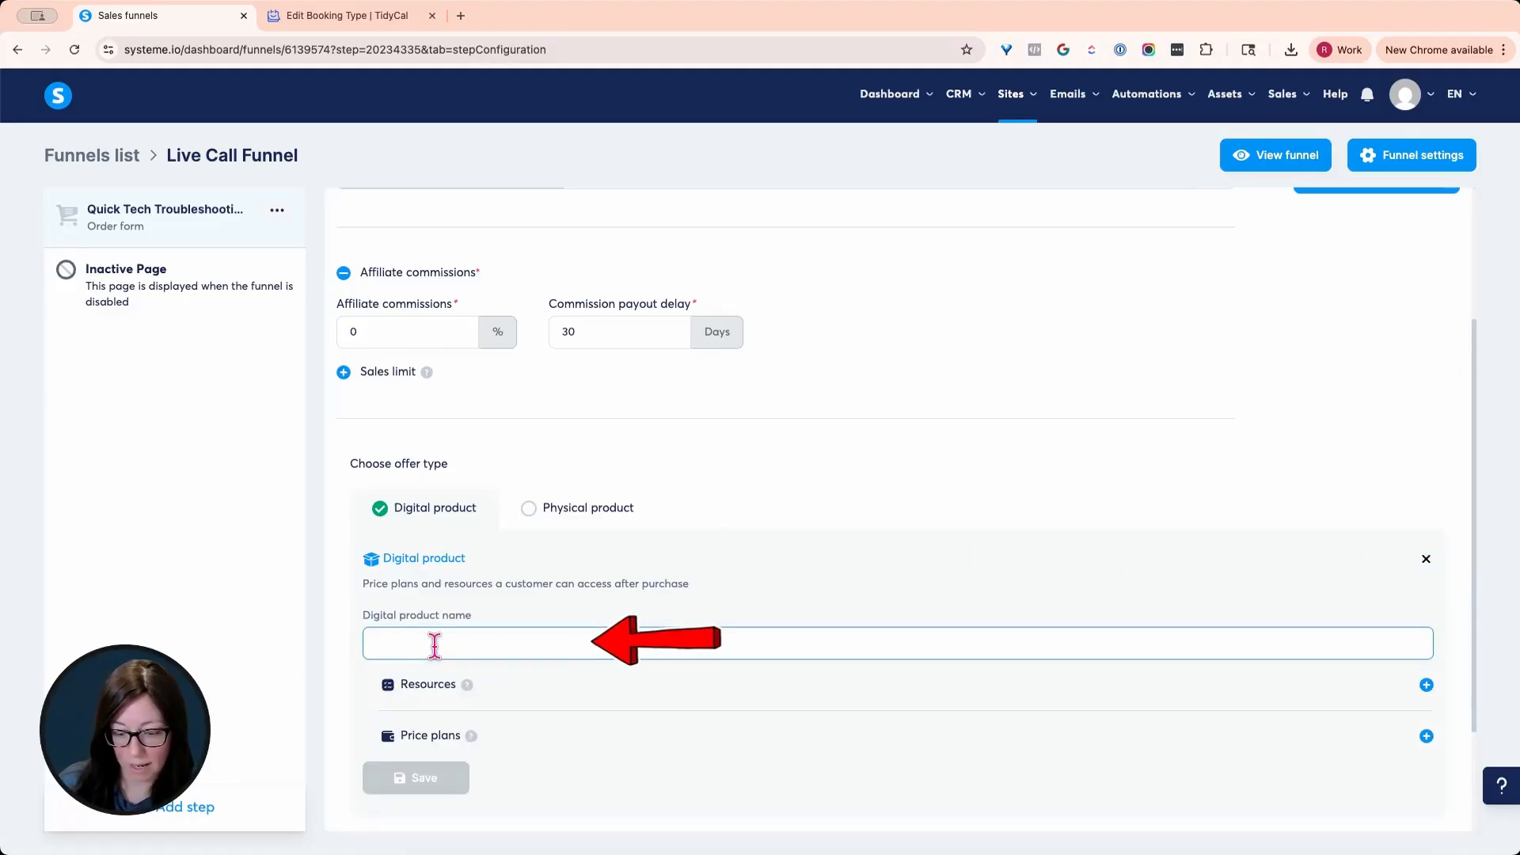
{"action": "type", "text": "Quick Tech"}
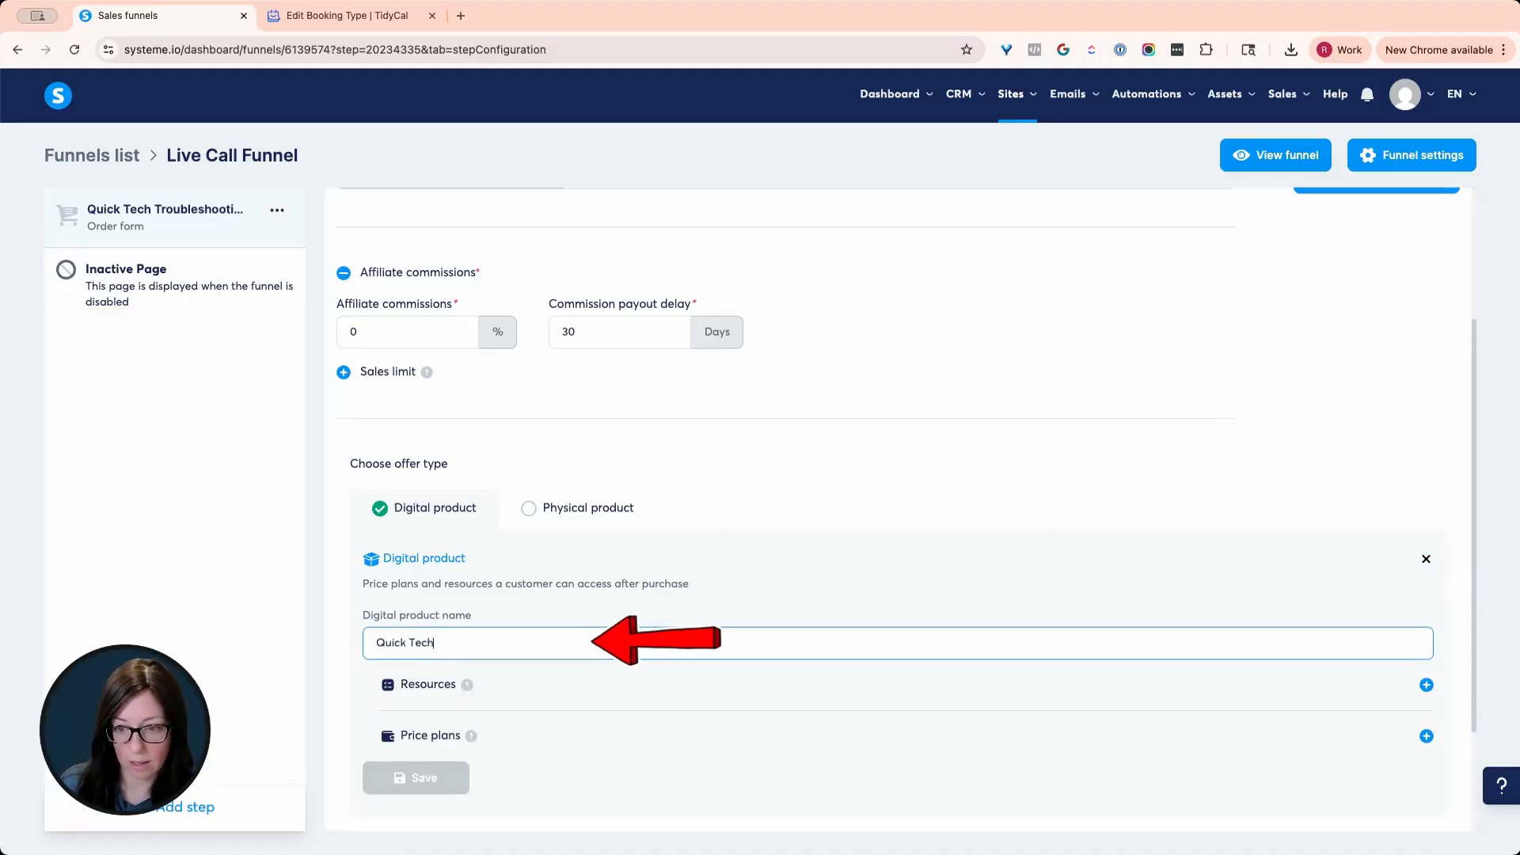
{"action": "type", "text": " Call - "}
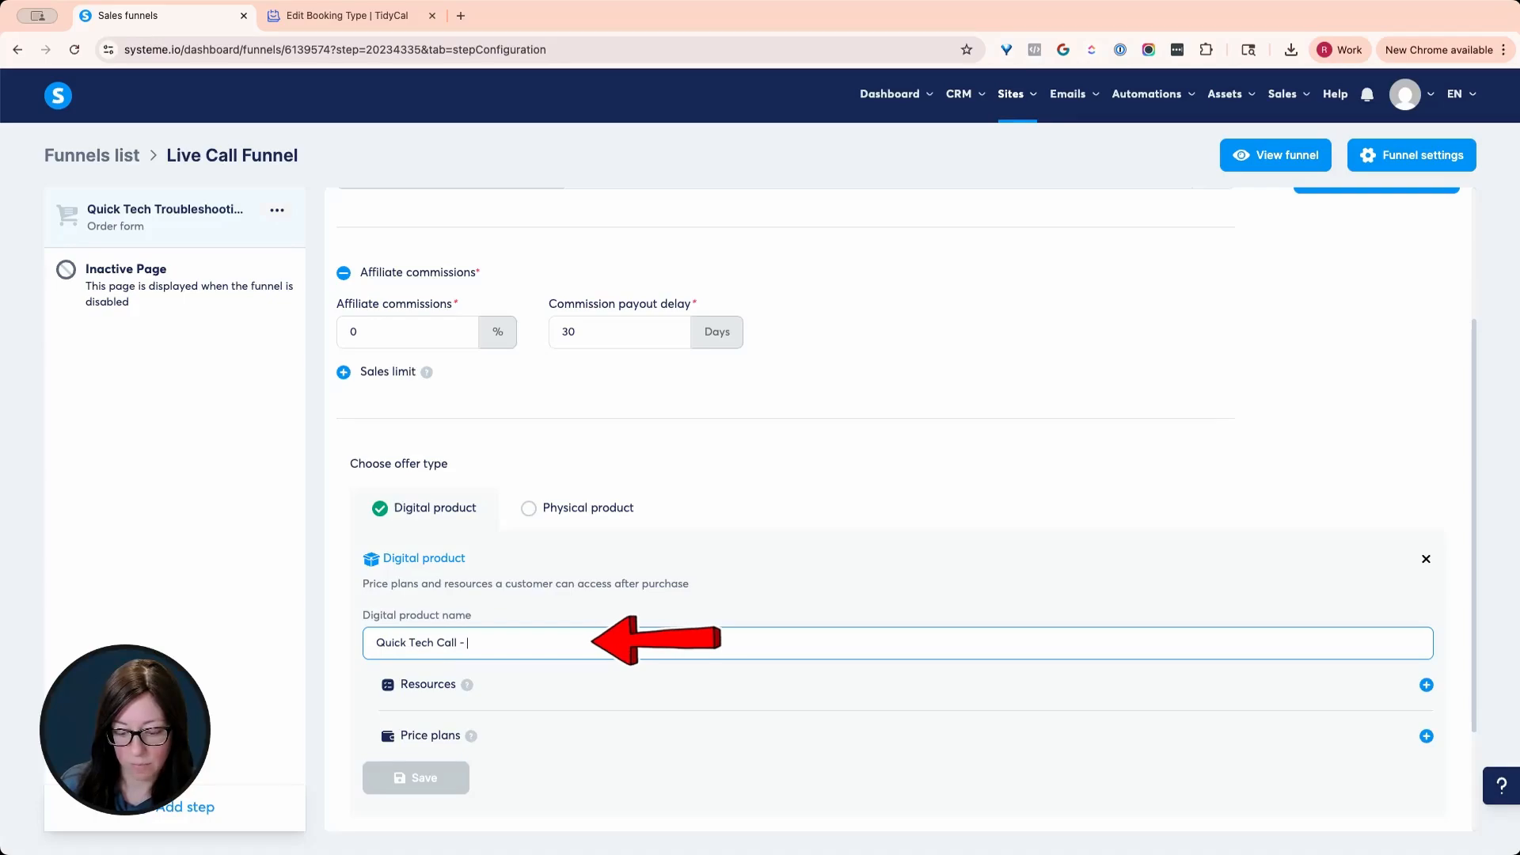
{"action": "type", "text": "Full Price"}
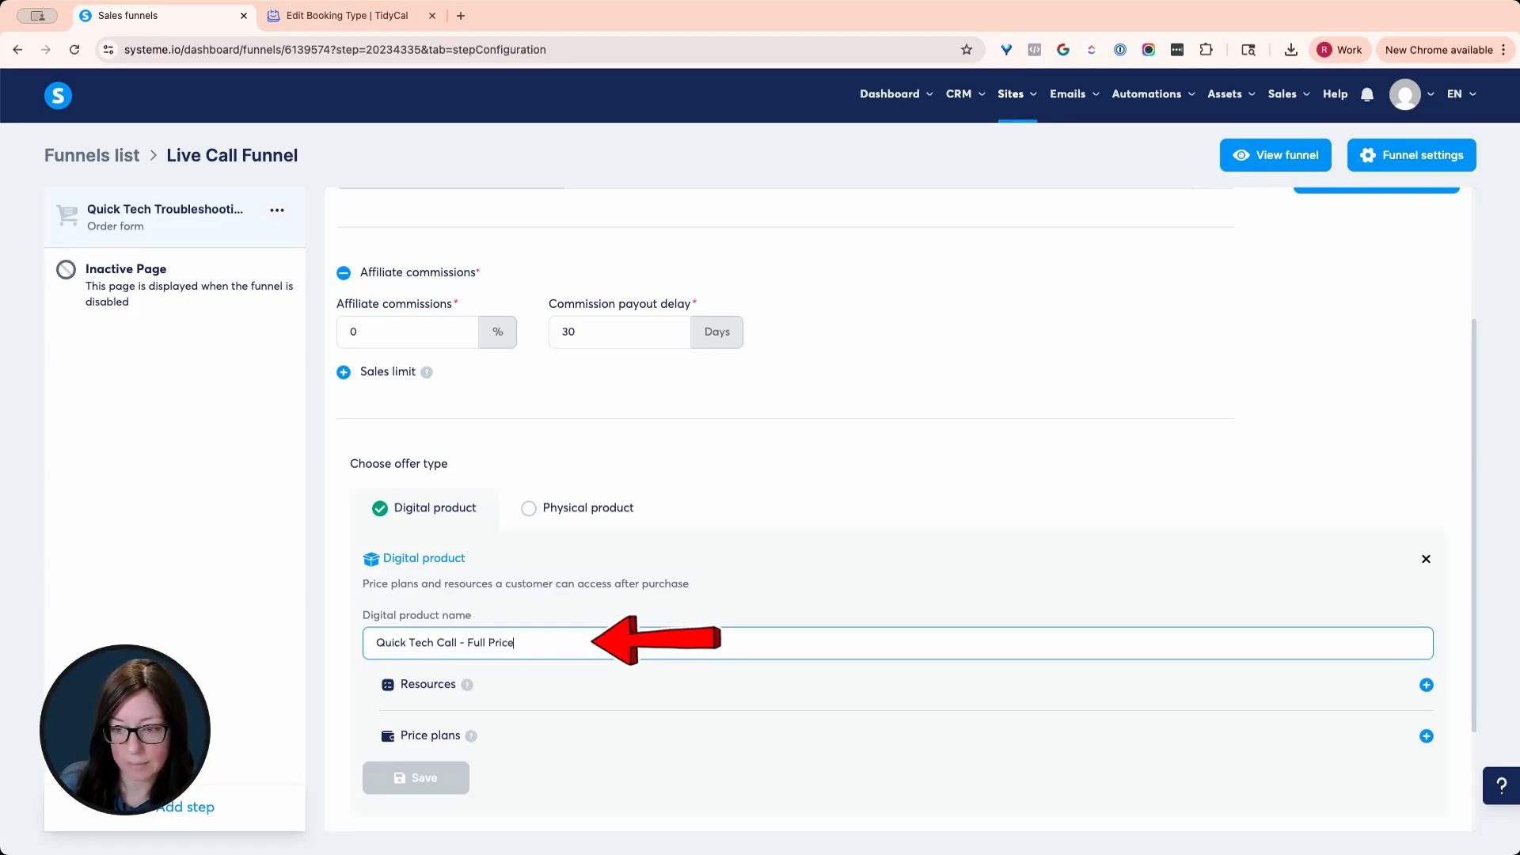
Add the "Quick Tech Troubleshooting Call" calendar event as a resource of the digital product.
{"action": "left_click", "coordinate": [1425, 685]}
{"action": "scroll", "coordinate": [554, 601], "scroll_direction": "down", "scroll_amount": 5}
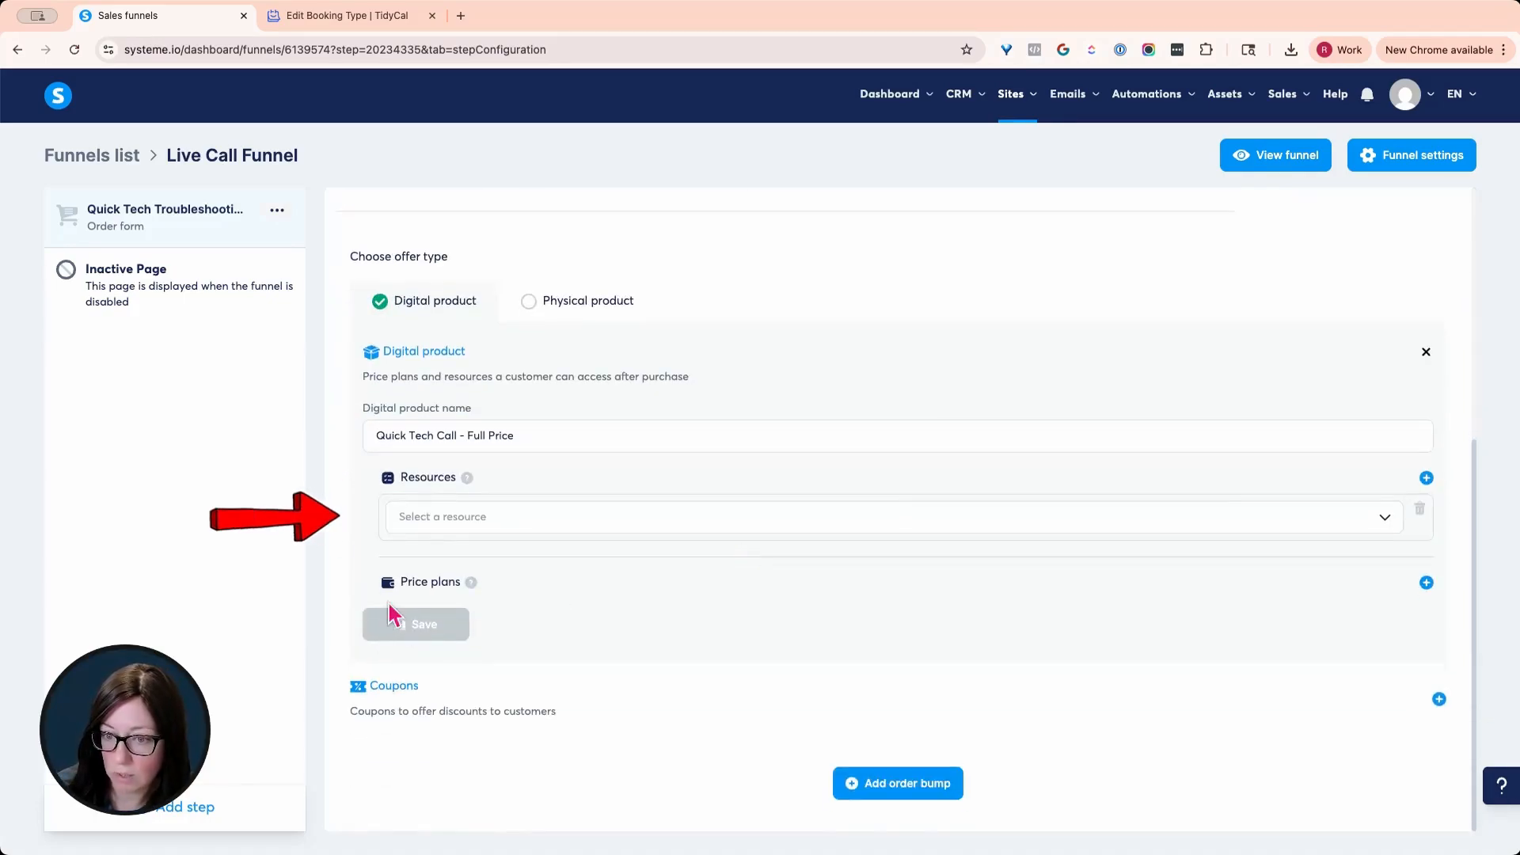
{"action": "left_click", "coordinate": [412, 511]}
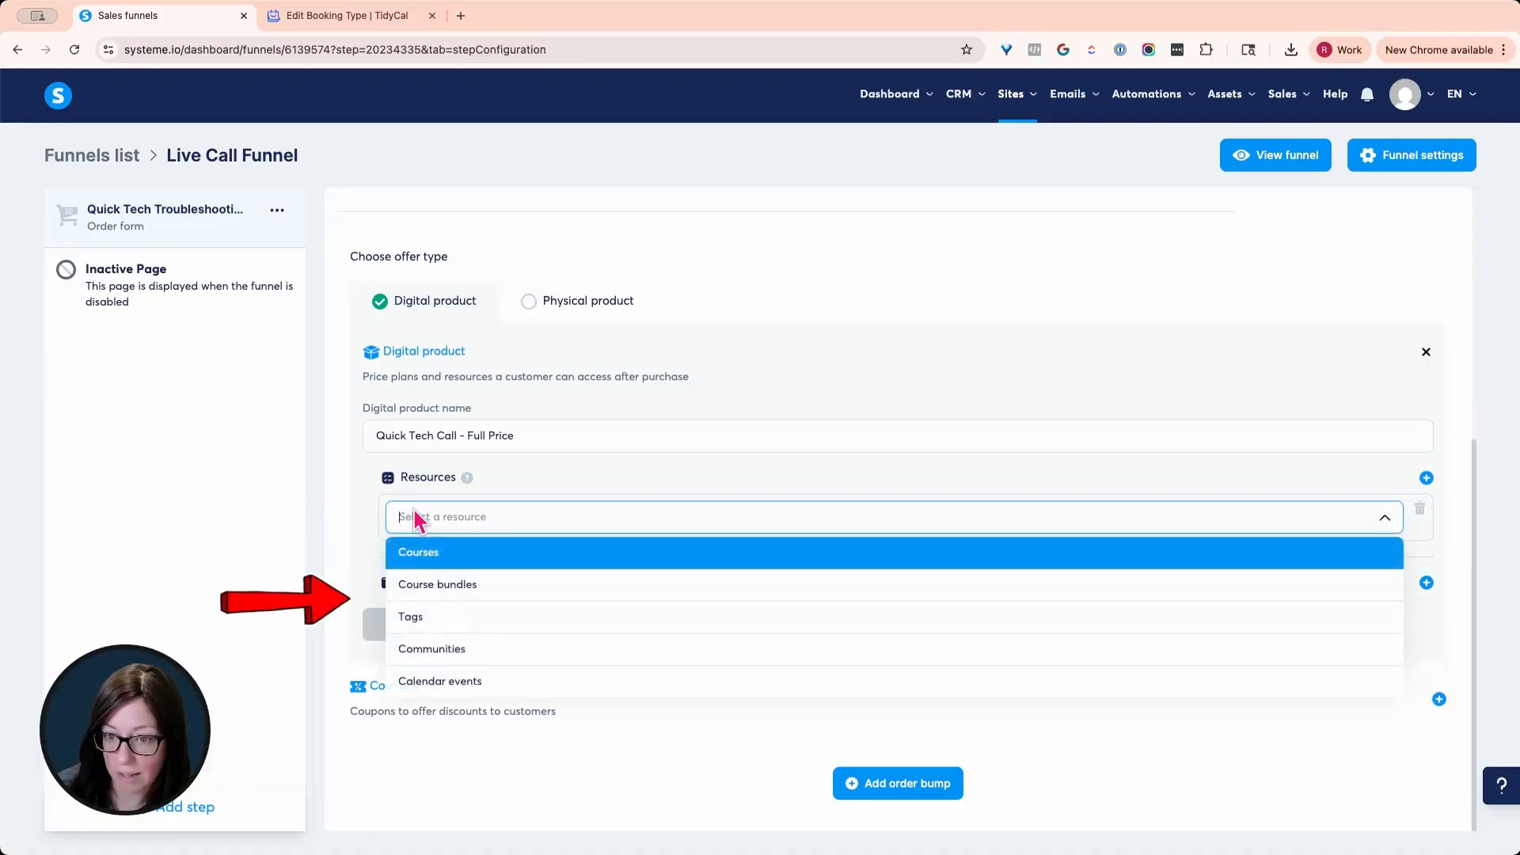
{"action": "left_click", "coordinate": [440, 681]}
{"action": "left_click", "coordinate": [459, 559]}
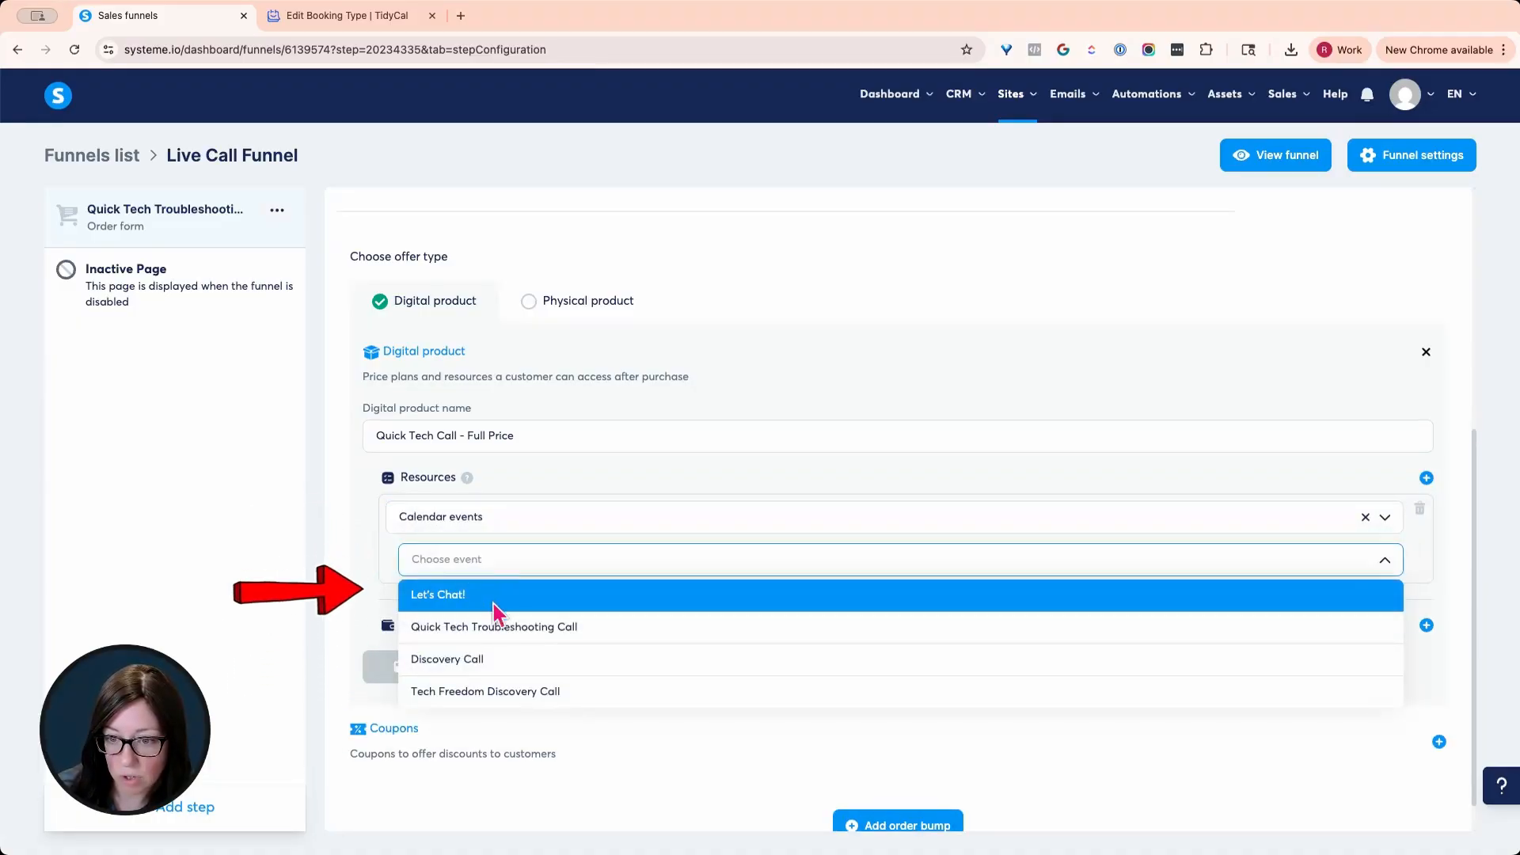
{"action": "left_click", "coordinate": [491, 626]}
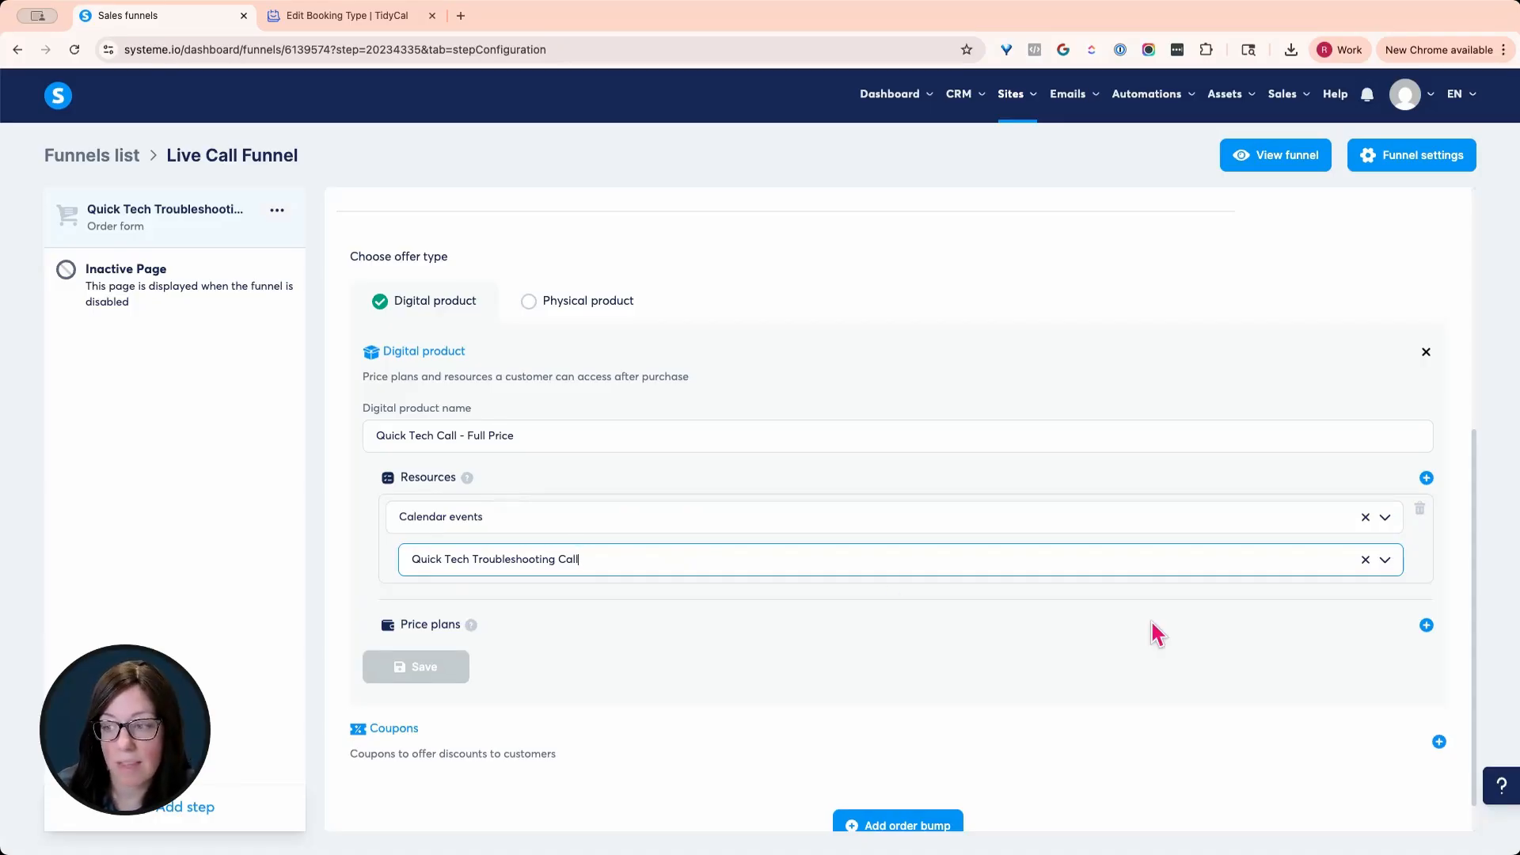
Create a new one-time price plan named "Quick Tech Troubleshooting Call" on the order form and "Quick Call - Full Price $147" on the dashboard.
{"action": "left_click", "coordinate": [1426, 626]}
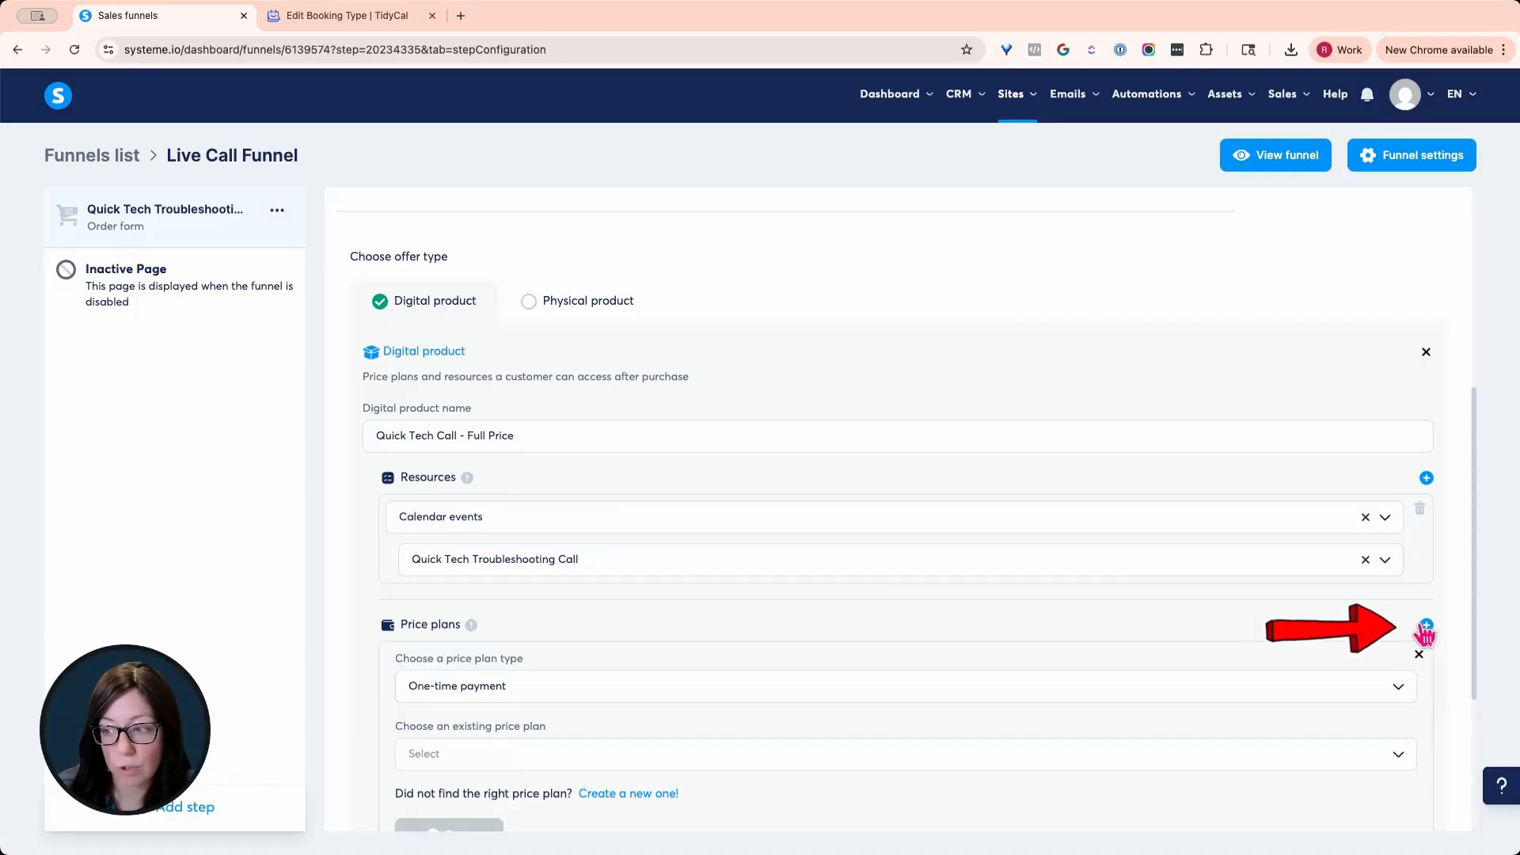
{"action": "scroll", "coordinate": [958, 617], "scroll_direction": "down", "scroll_amount": 3}
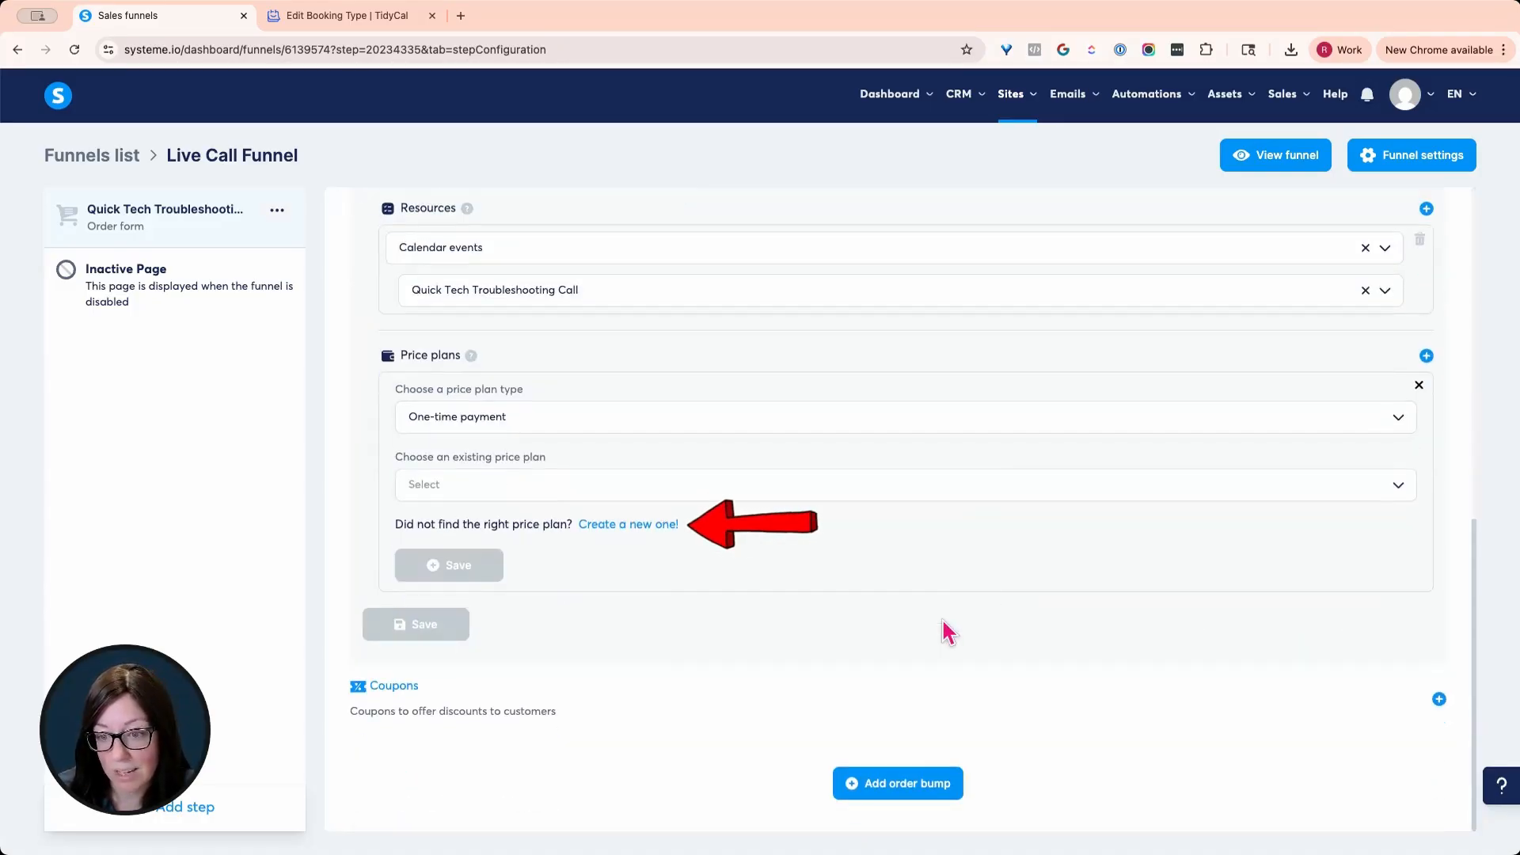
{"action": "left_click", "coordinate": [639, 531]}
{"action": "left_click", "coordinate": [441, 420]}
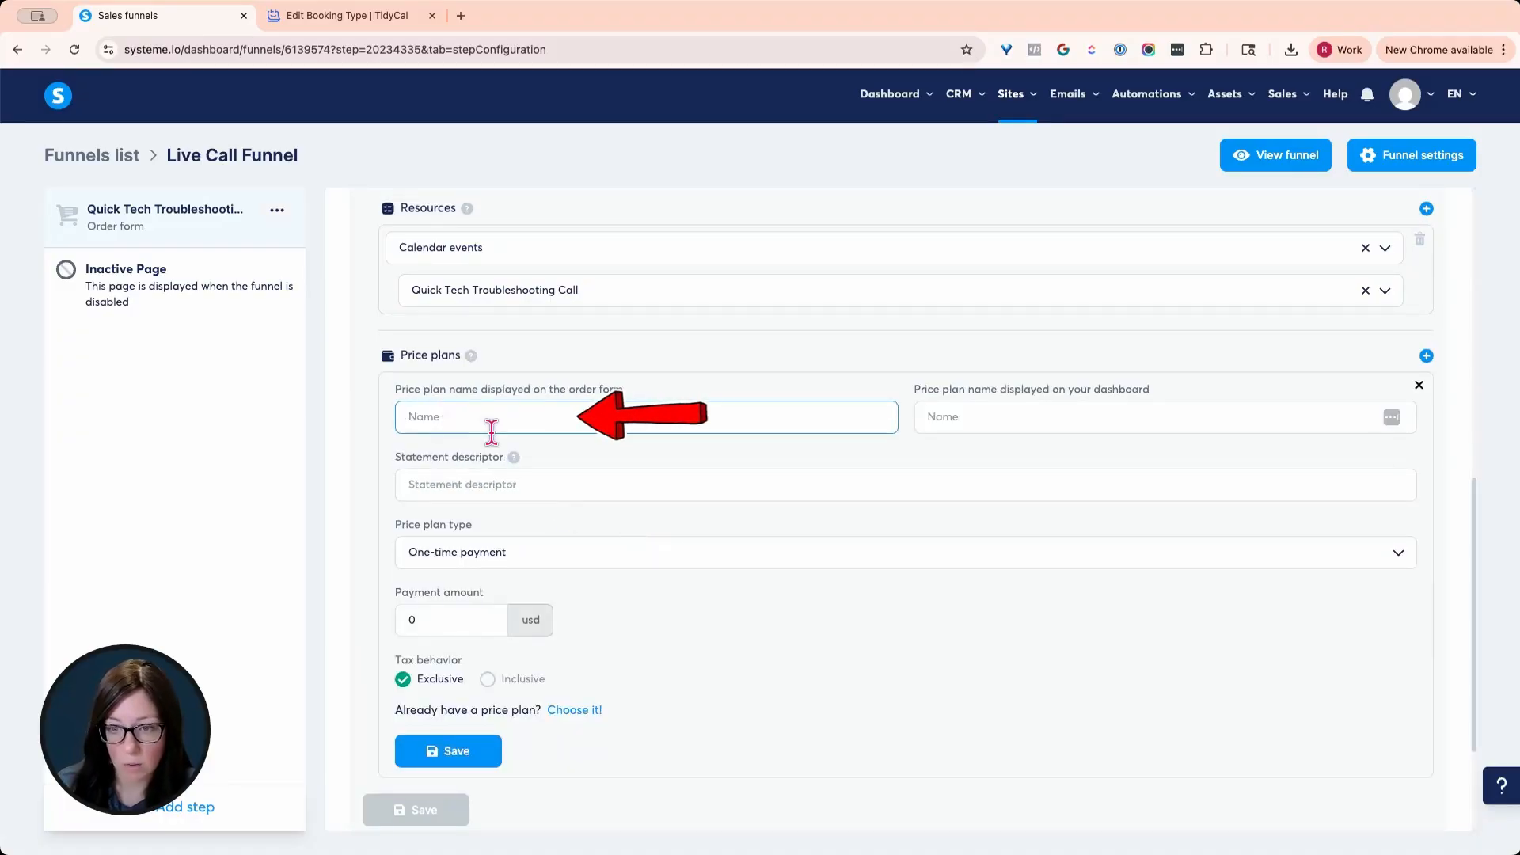
{"action": "type", "text": "Quick Tech "}
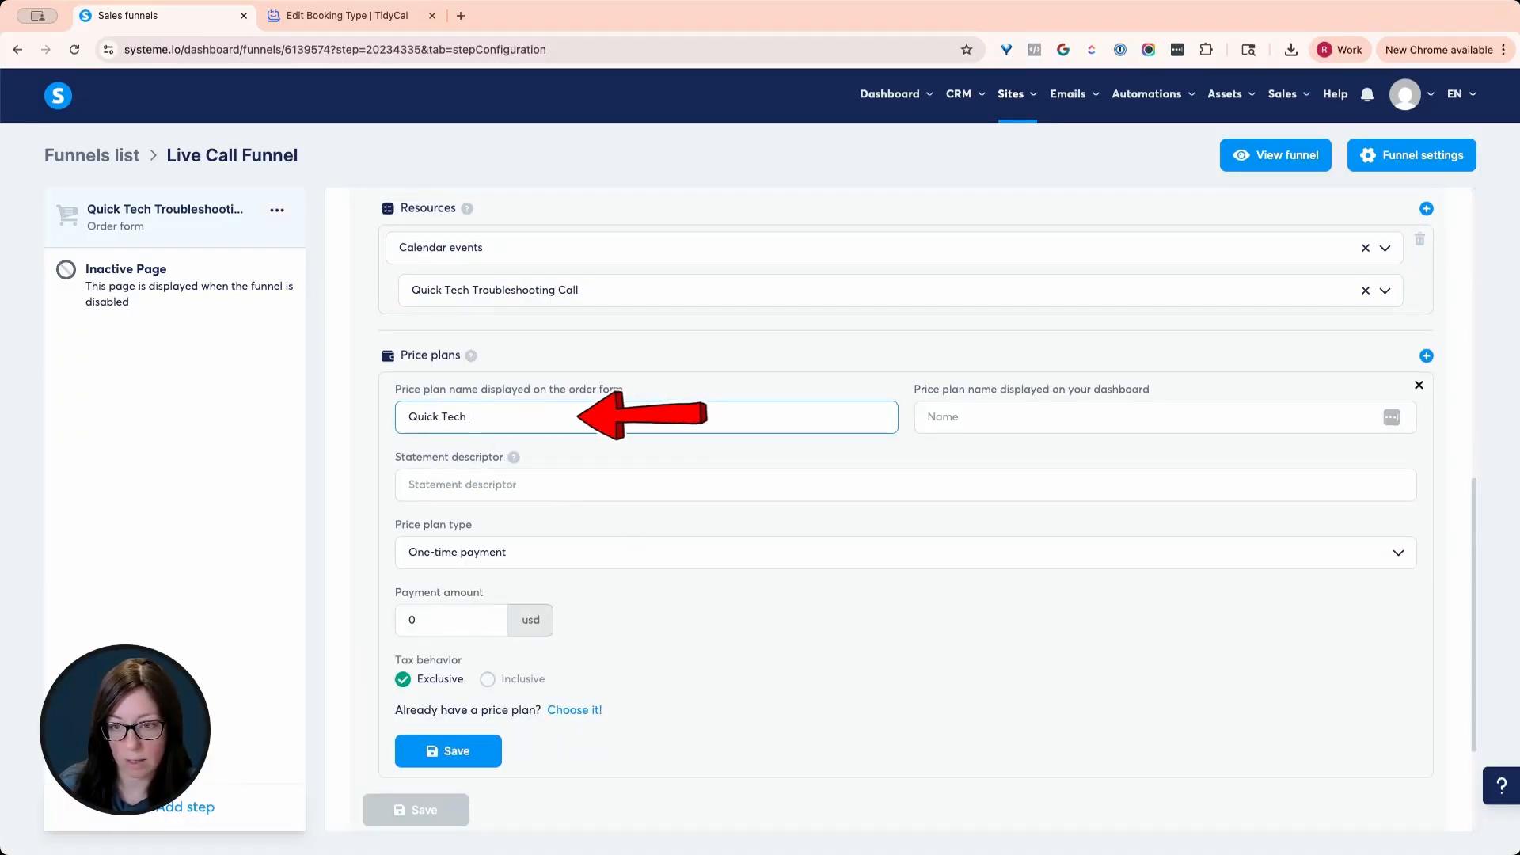
{"action": "type", "text": "Troubleshooting Call"}
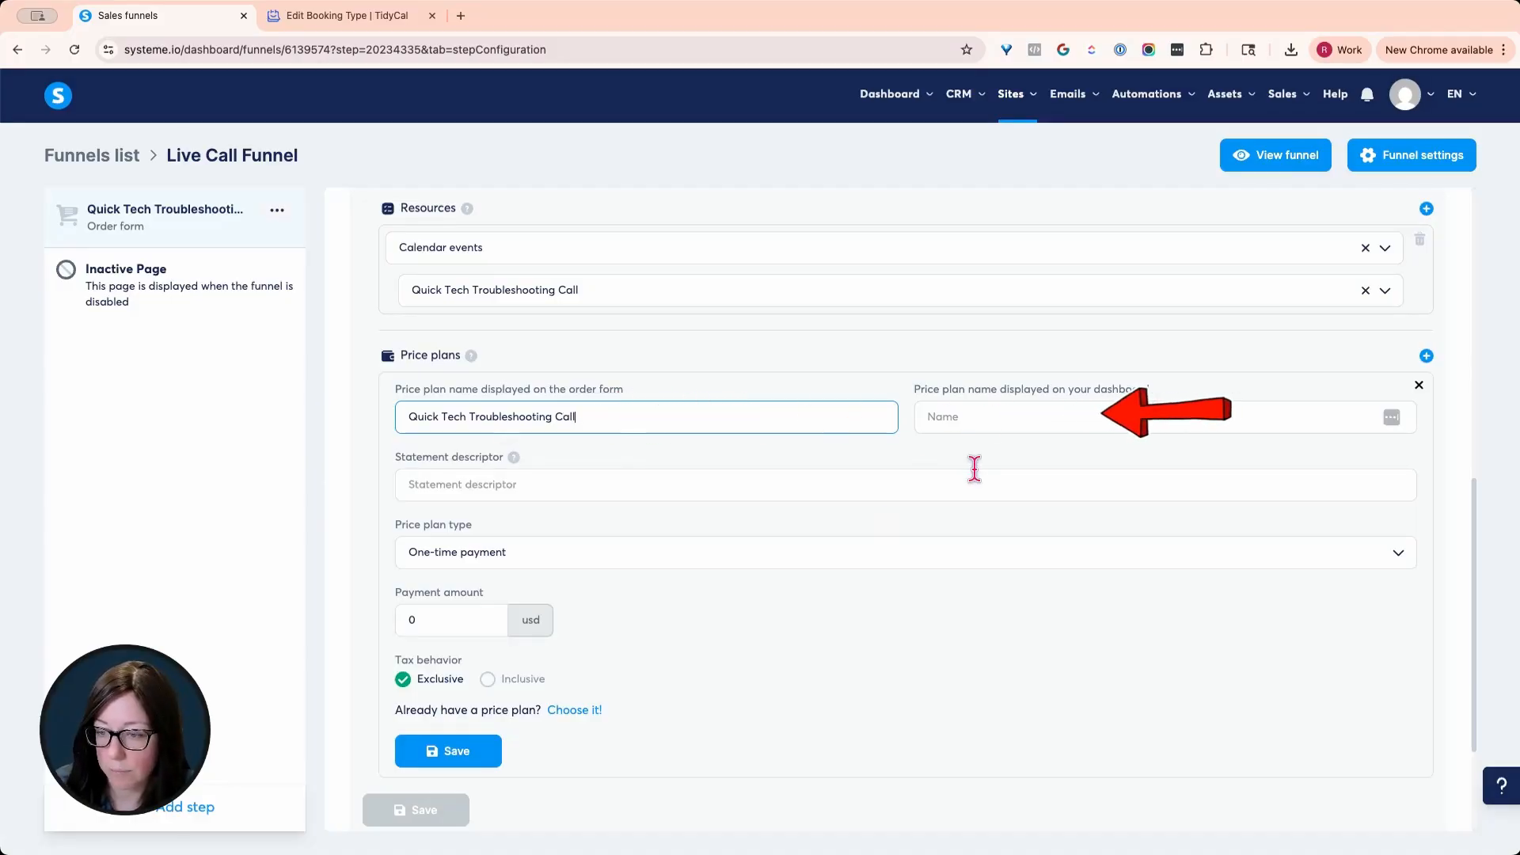
{"action": "left_click", "coordinate": [987, 410]}
{"action": "type", "text": "Quick "}
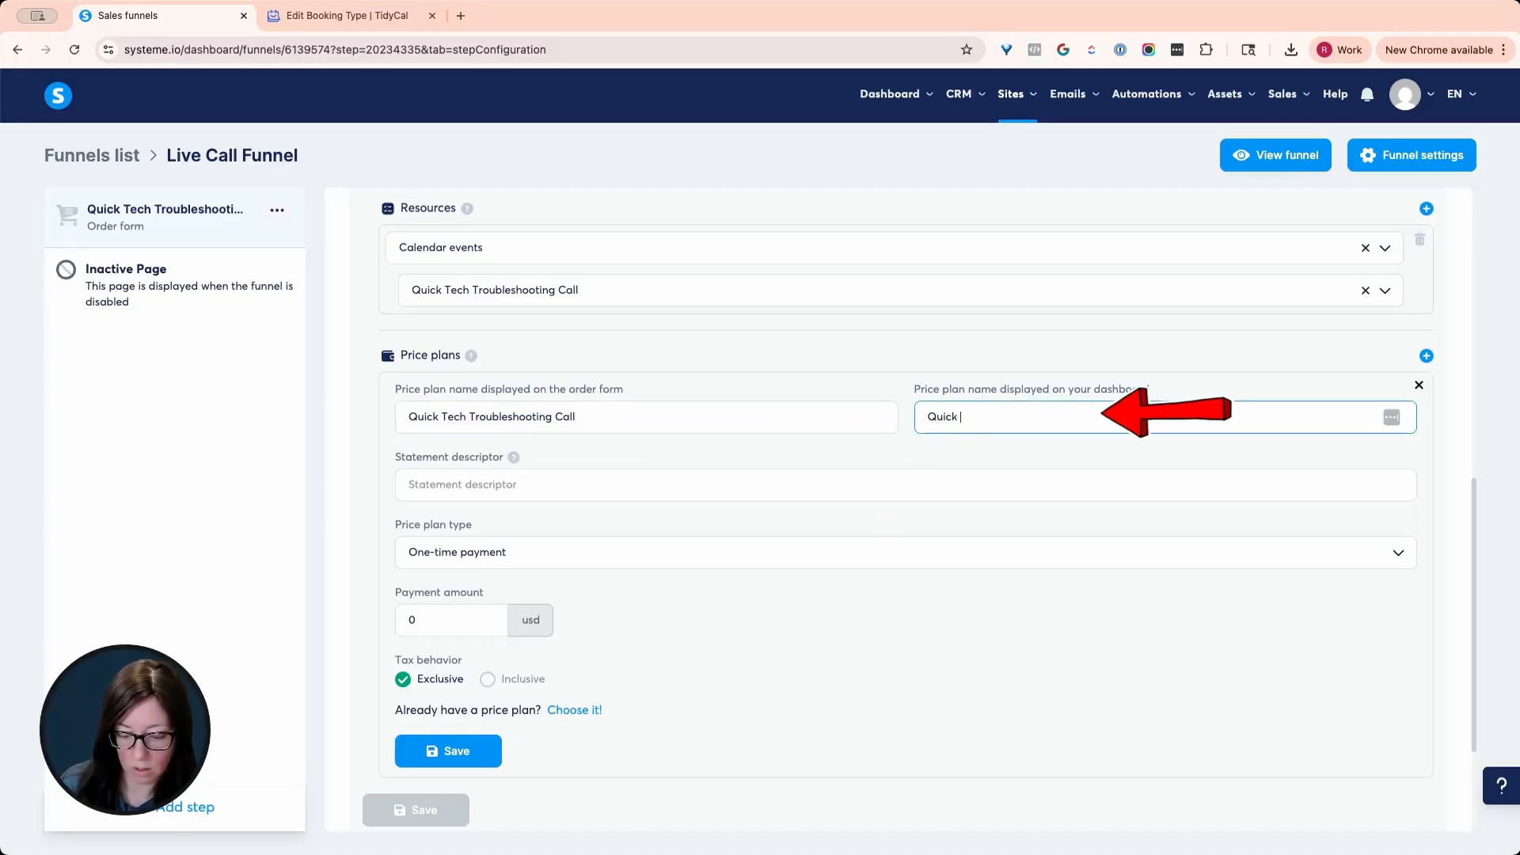
{"action": "type", "text": "Call - Fu"}
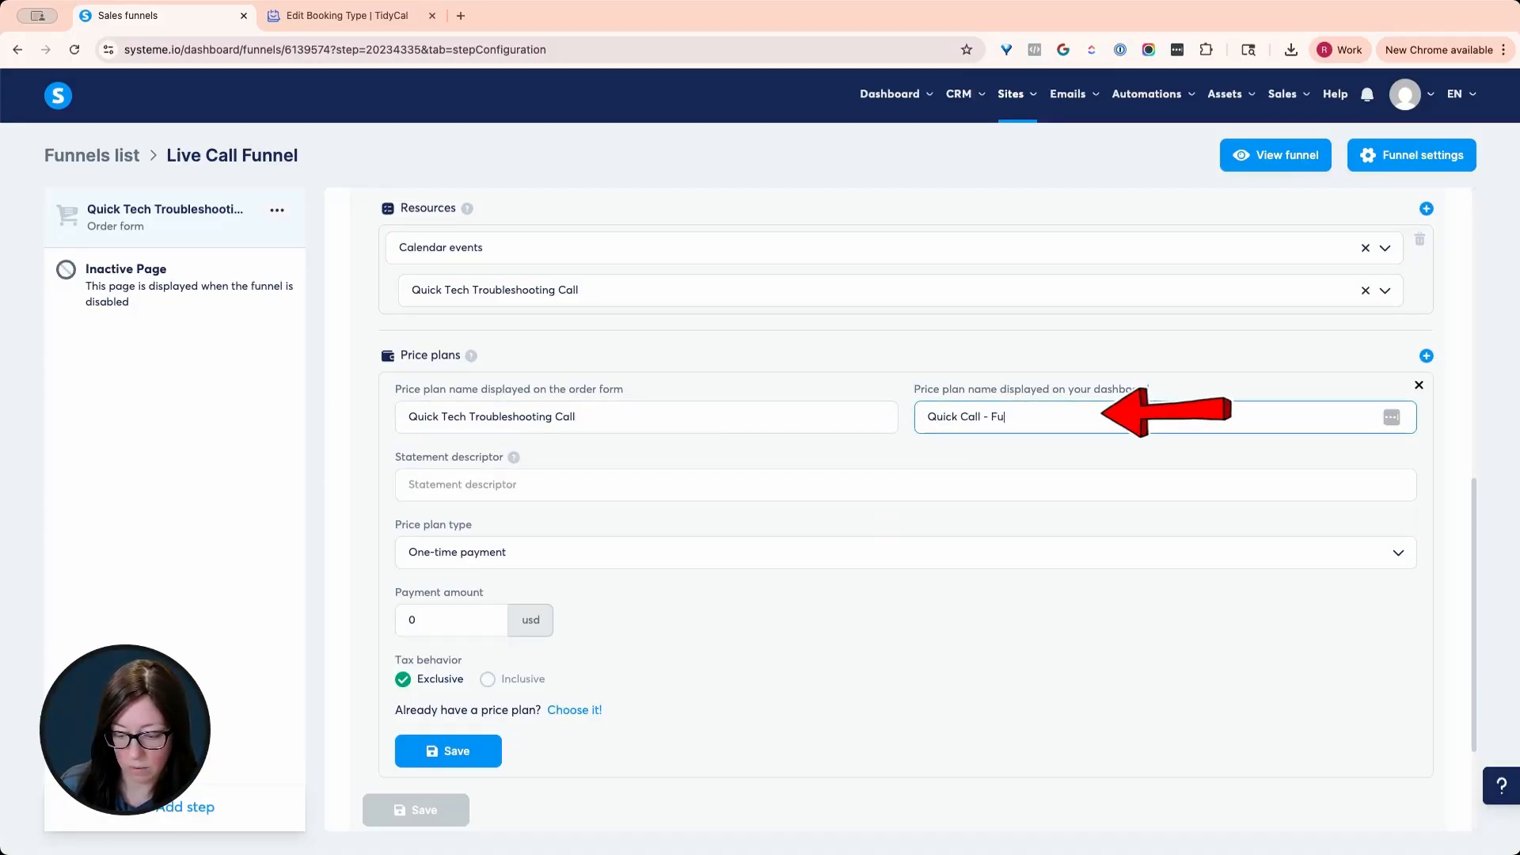
{"action": "type", "text": "ll Price $14"}
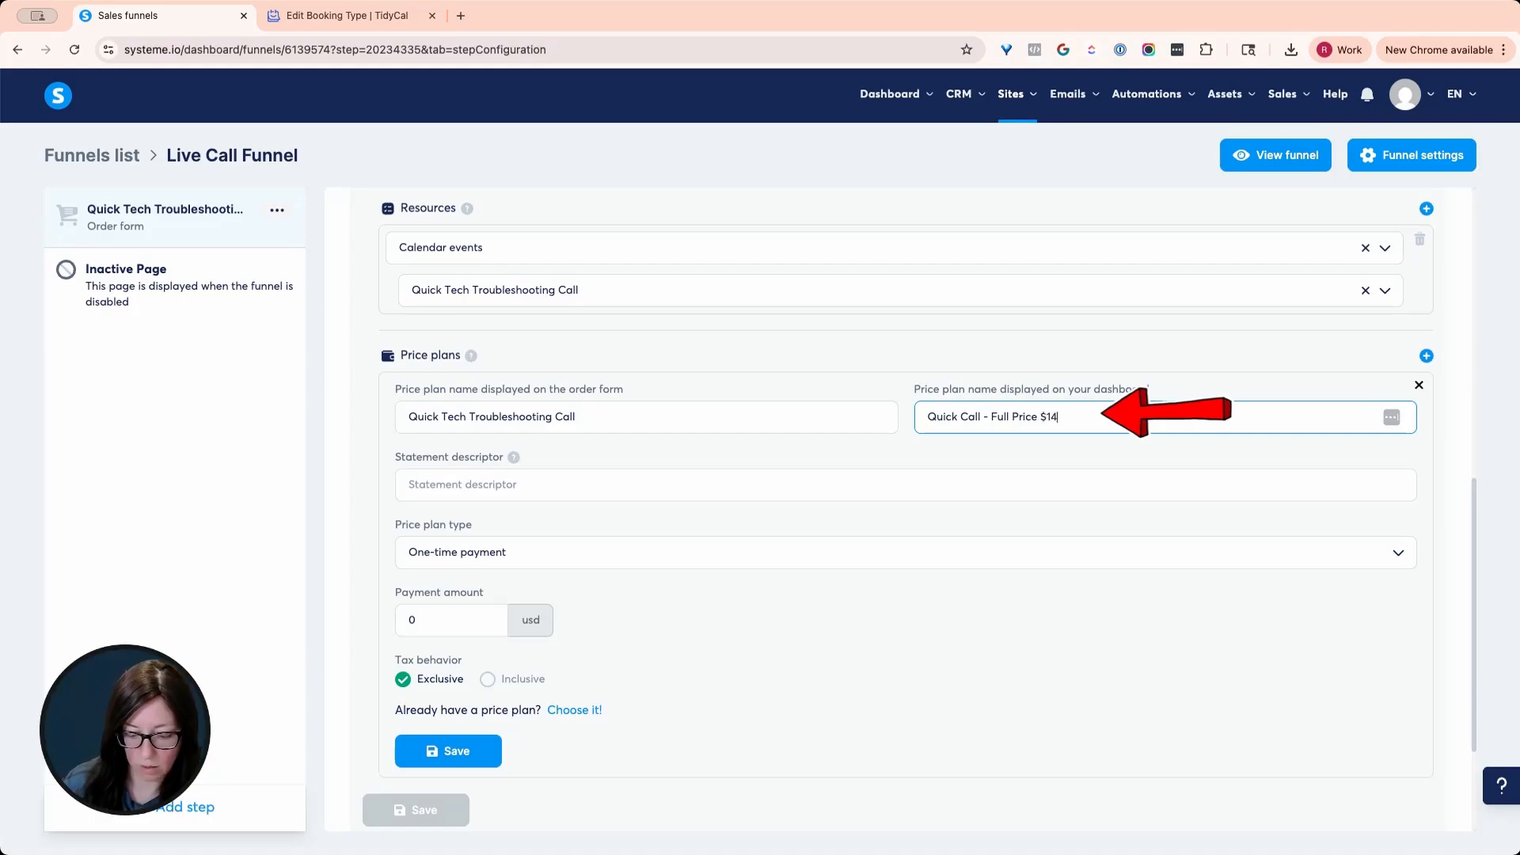
{"action": "type", "text": "7"}
Set the price plan's statement descriptor to "Tech Call" followed by the seller's name.
{"action": "left_click", "coordinate": [461, 484]}
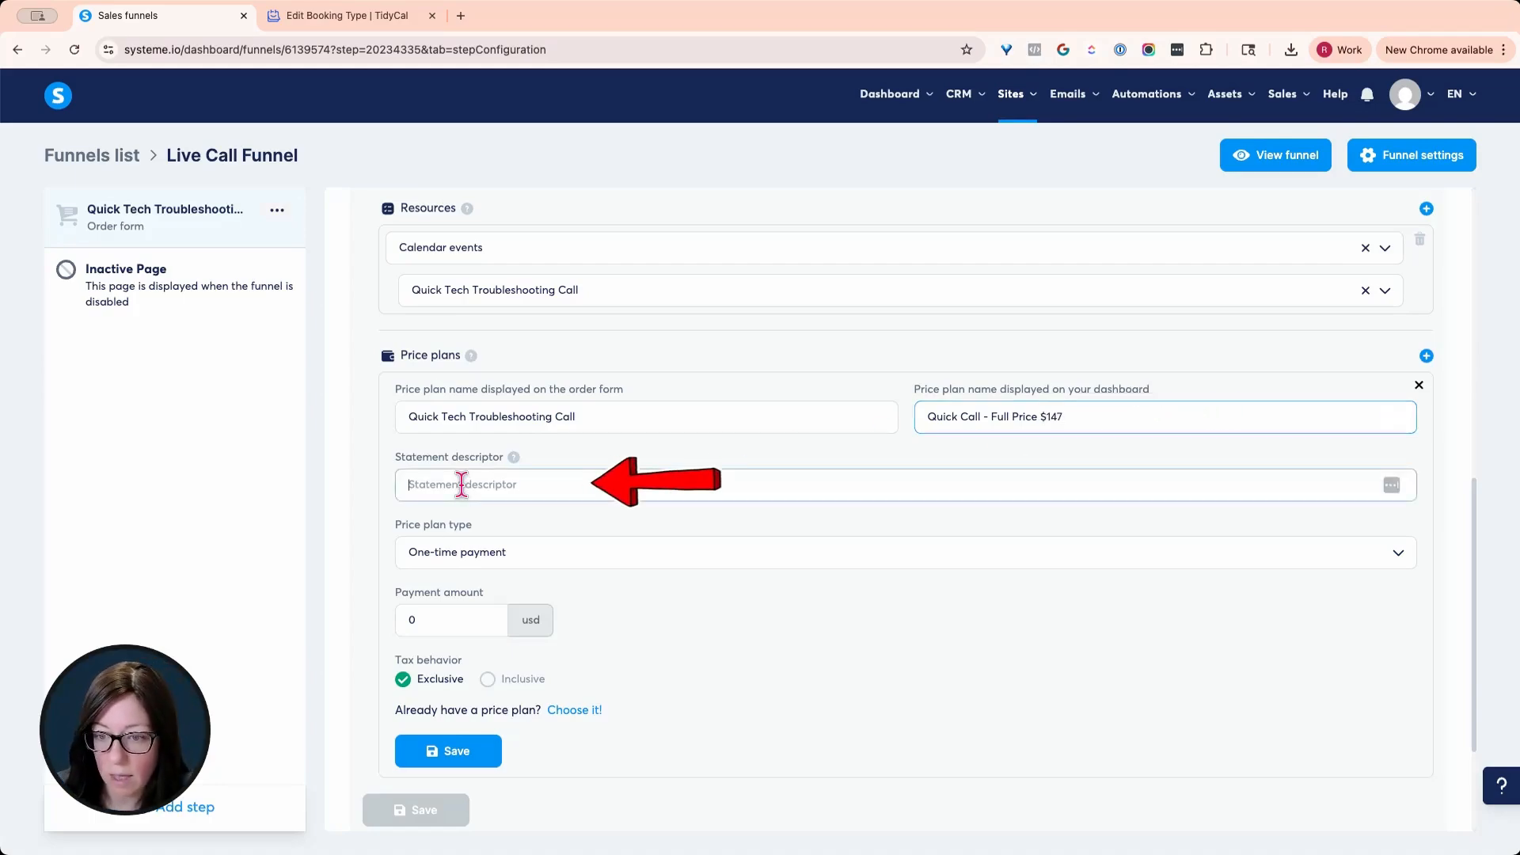
{"action": "type", "text": "Tech Call"}
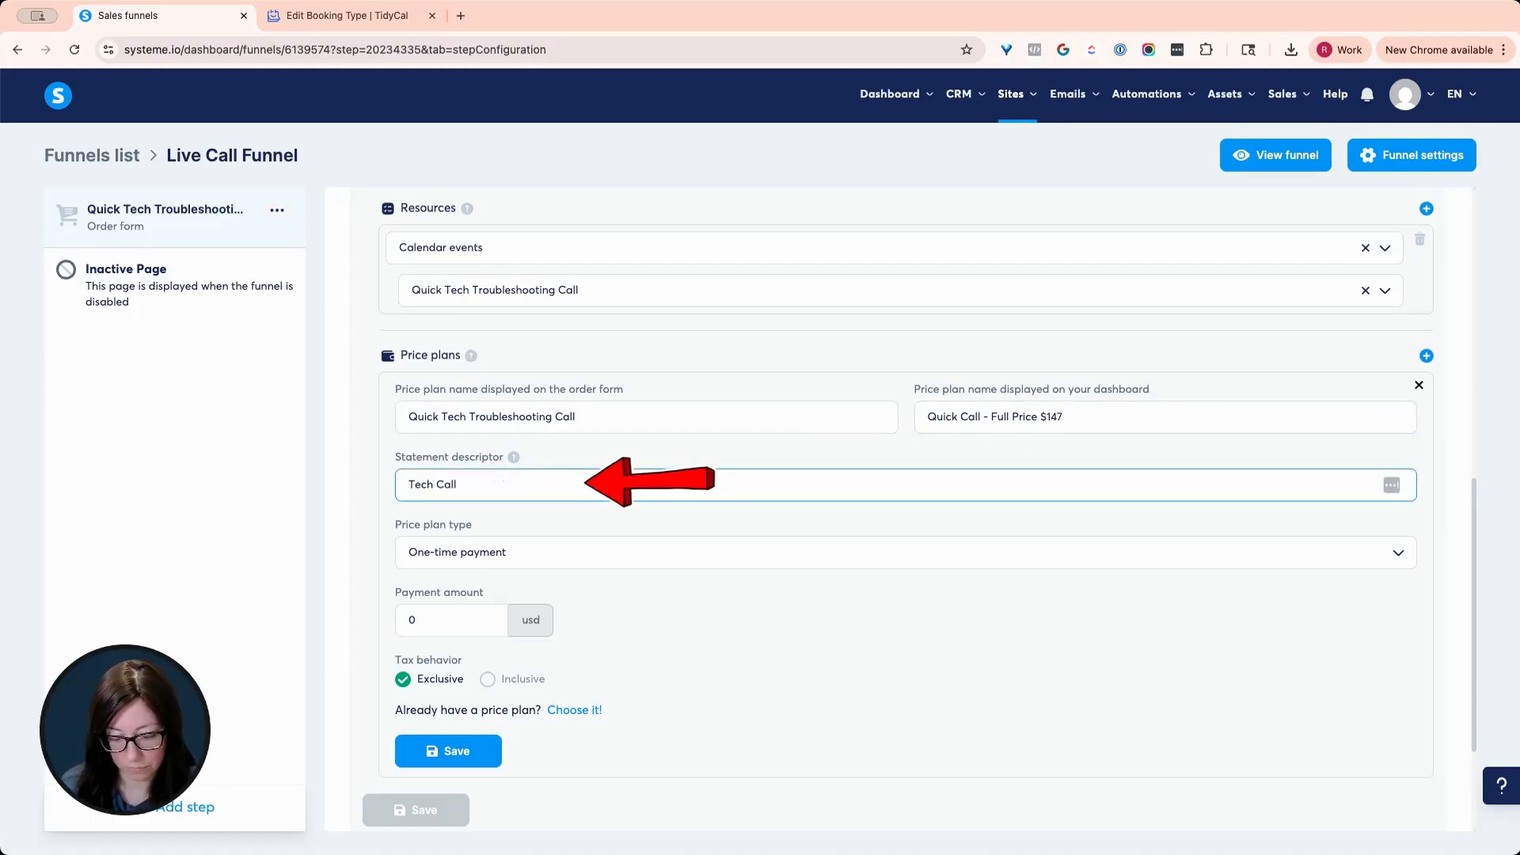
{"action": "type", "text": " Ruchelli"}
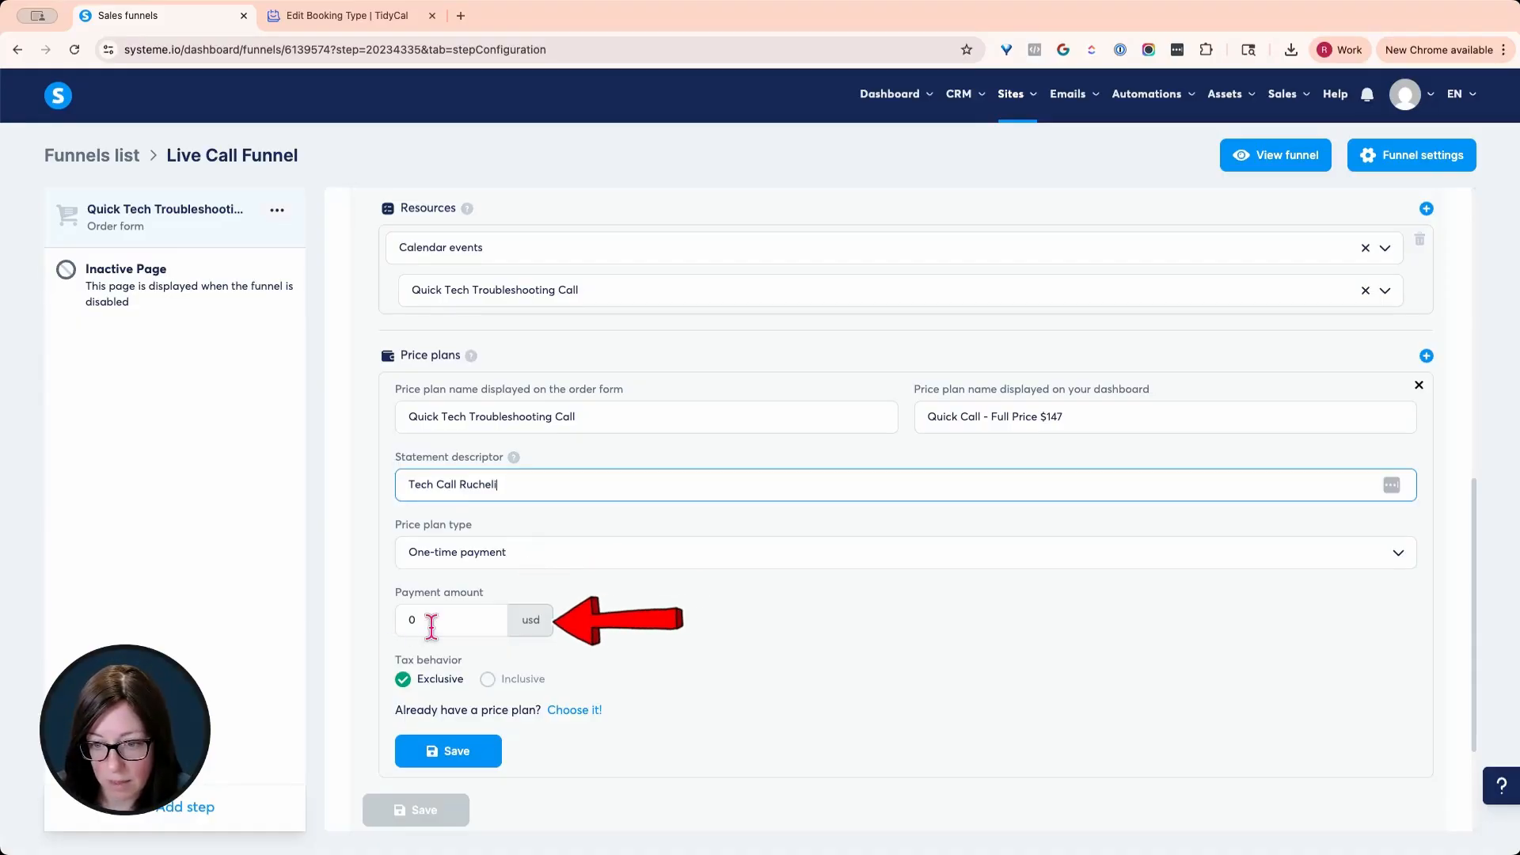
Set the payment amount to 147 USD and save both the price plan and the digital product.
{"action": "left_click", "coordinate": [431, 626]}
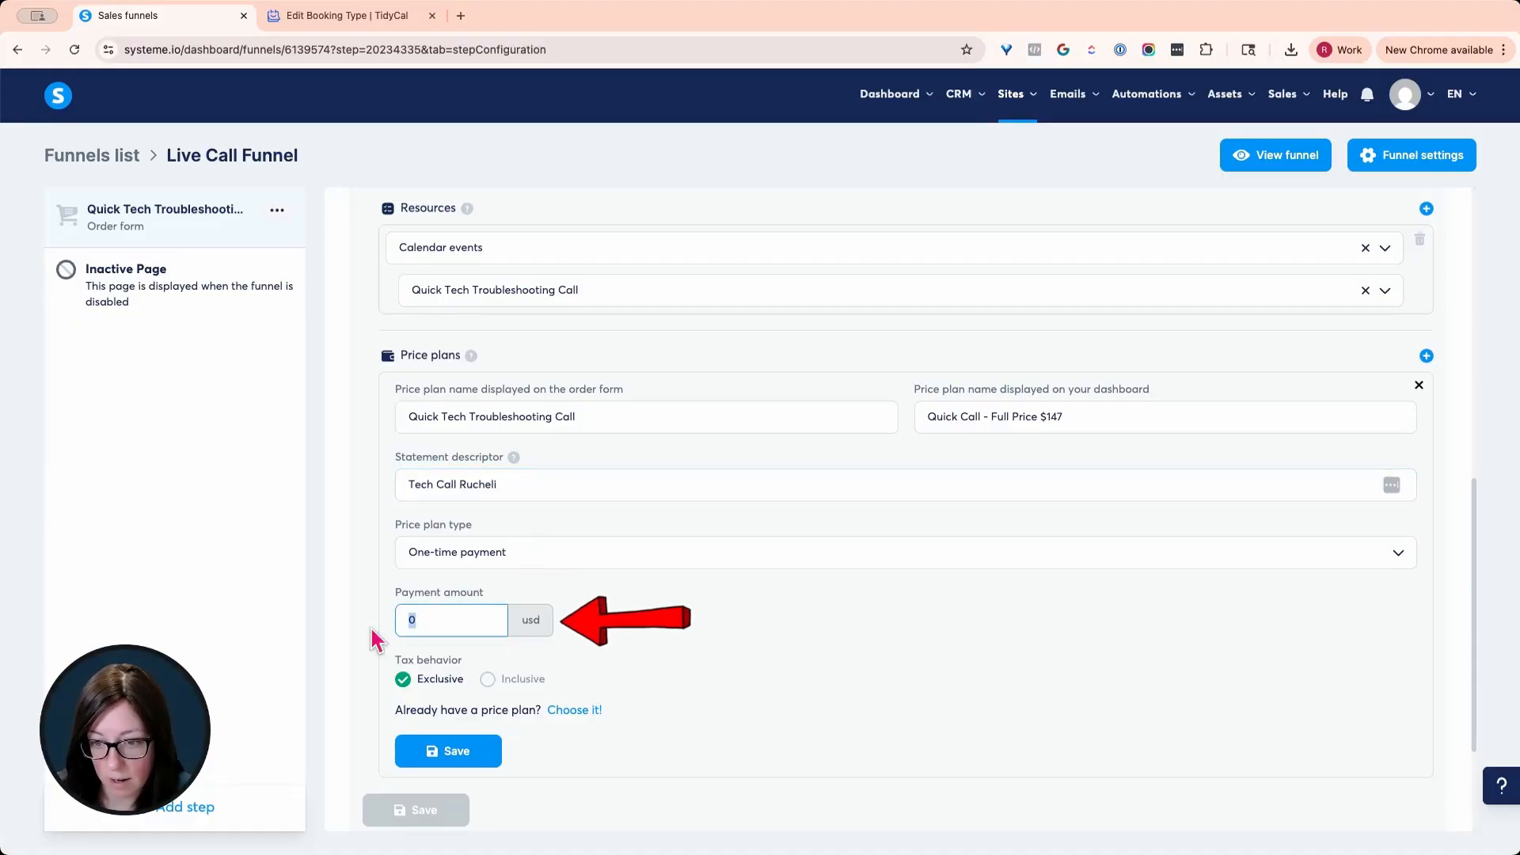
{"action": "type", "text": "147"}
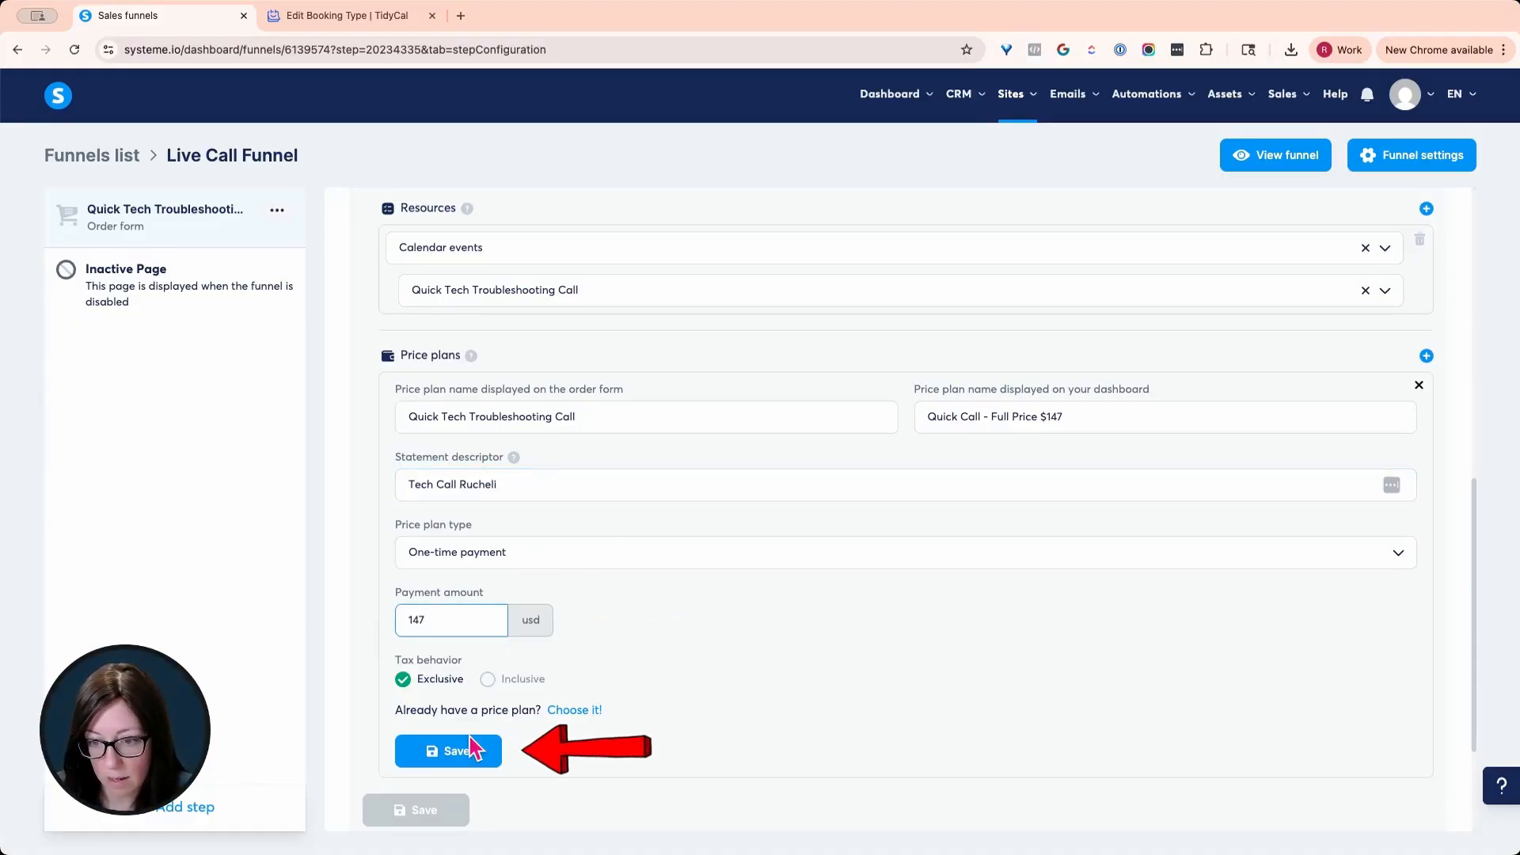
{"action": "left_click", "coordinate": [459, 754]}
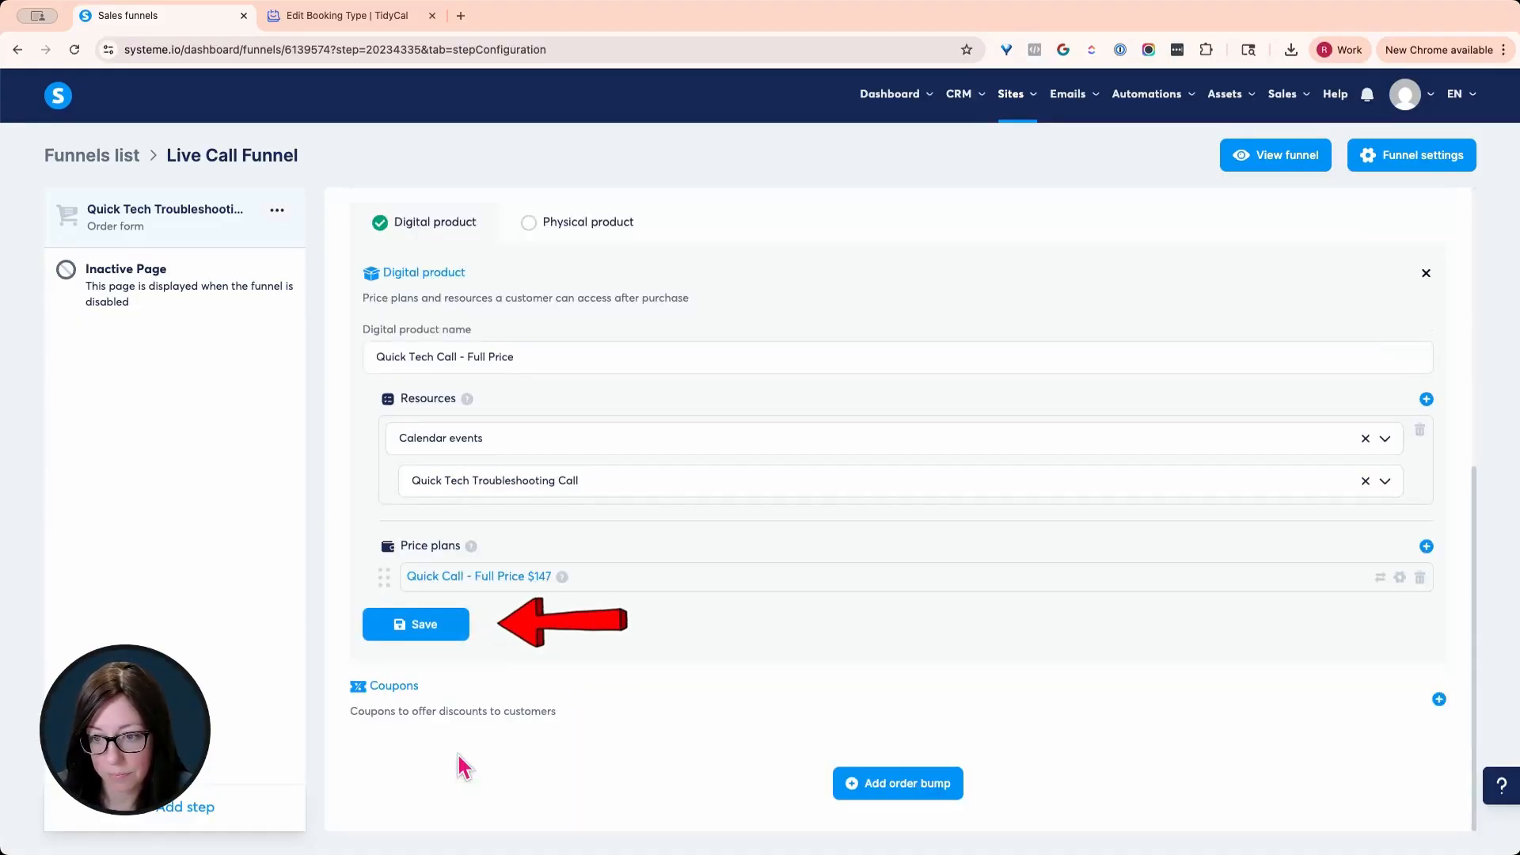
{"action": "left_click", "coordinate": [413, 625]}
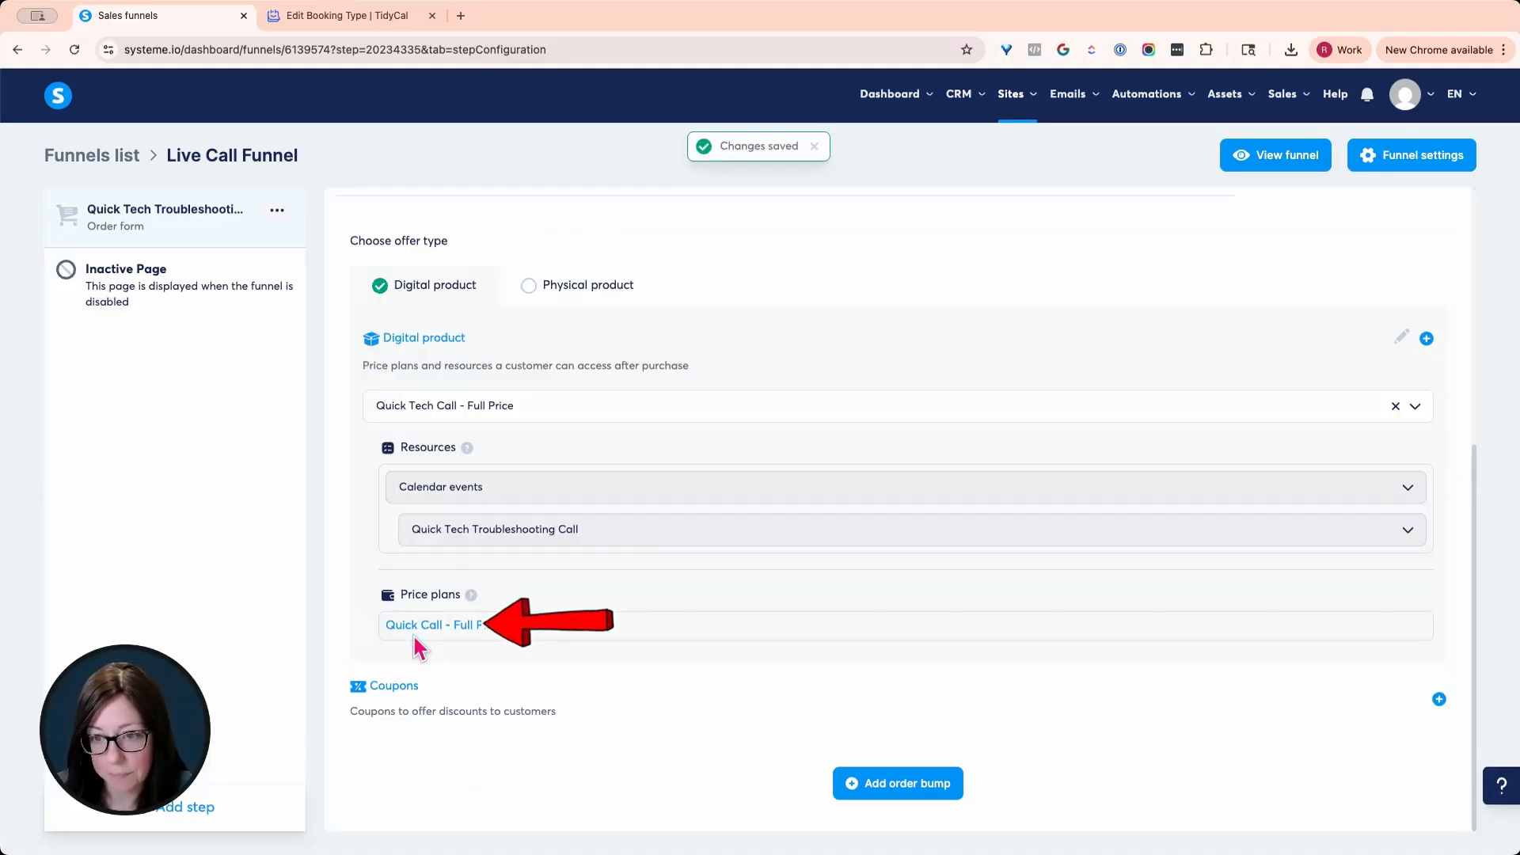
Open the order form page for editing and insert the saved block "Checkout Page w/ Two Columns".
{"action": "scroll", "coordinate": [633, 554], "scroll_direction": "up", "scroll_amount": 5}
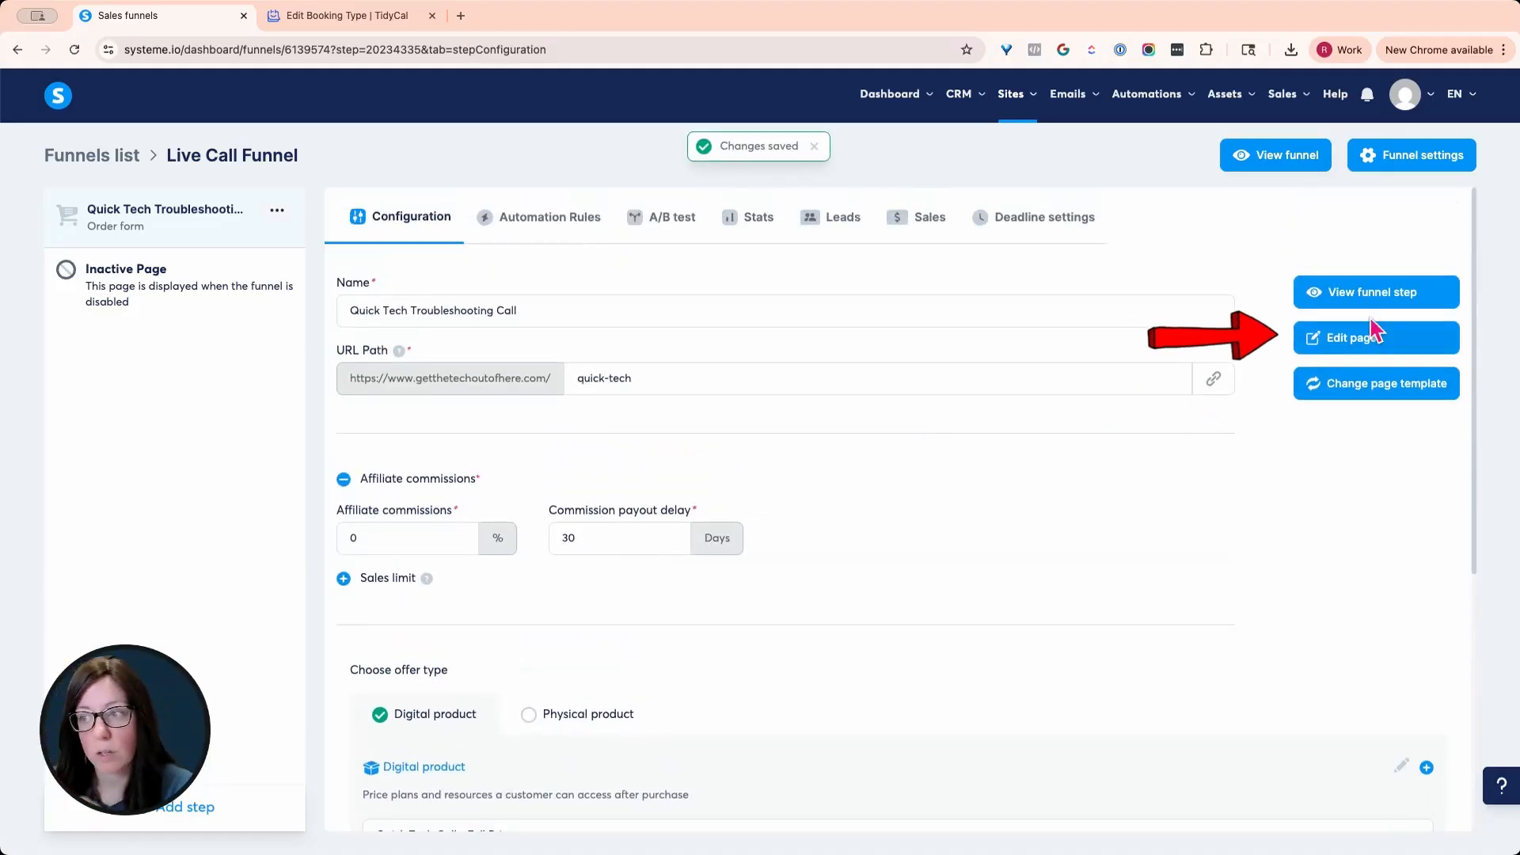
{"action": "left_click", "coordinate": [1357, 356]}
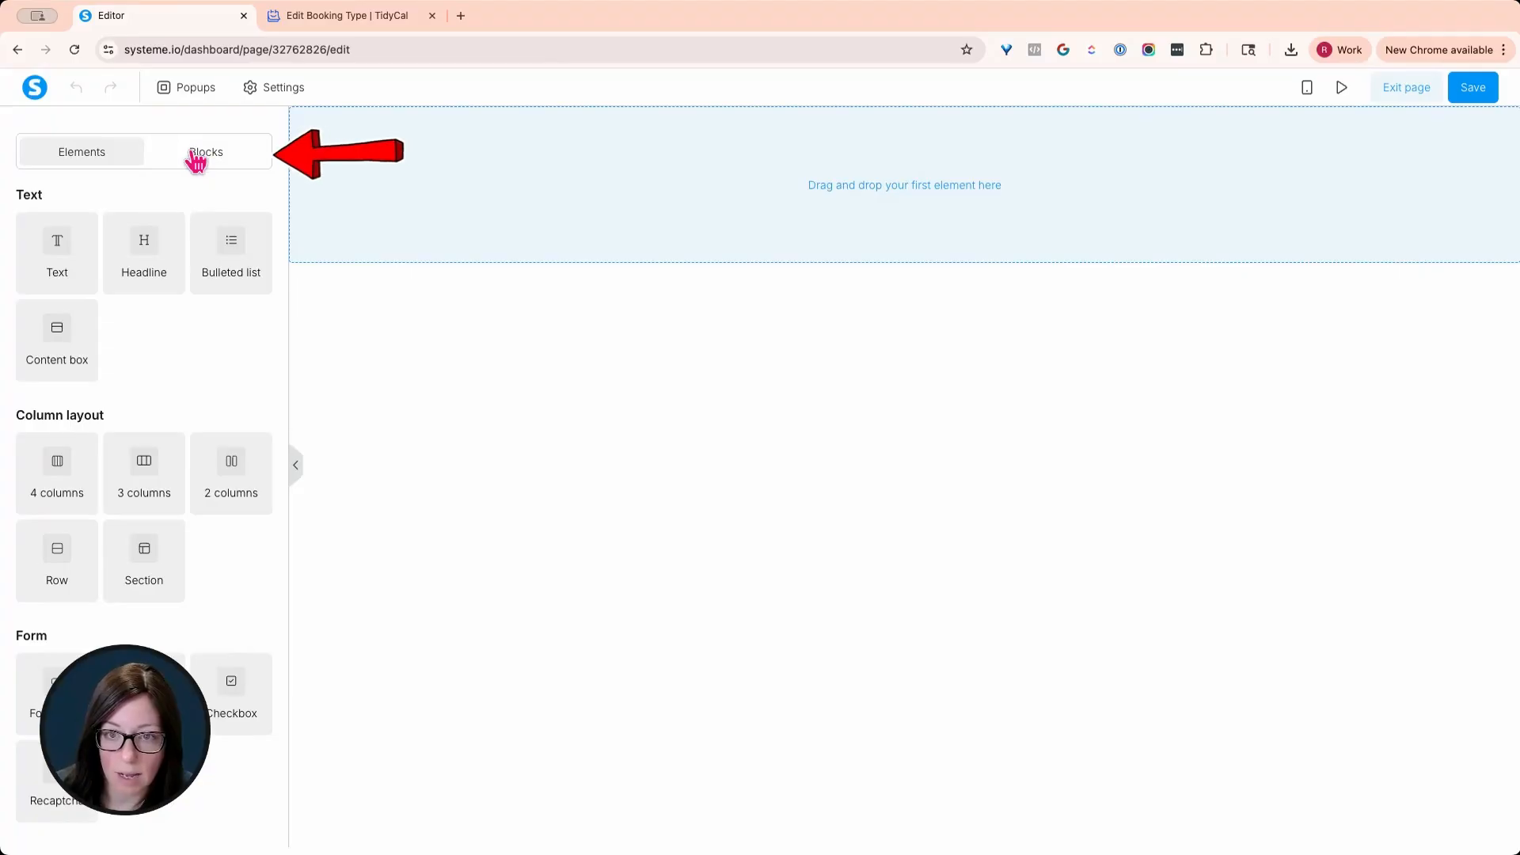
{"action": "left_click", "coordinate": [209, 152]}
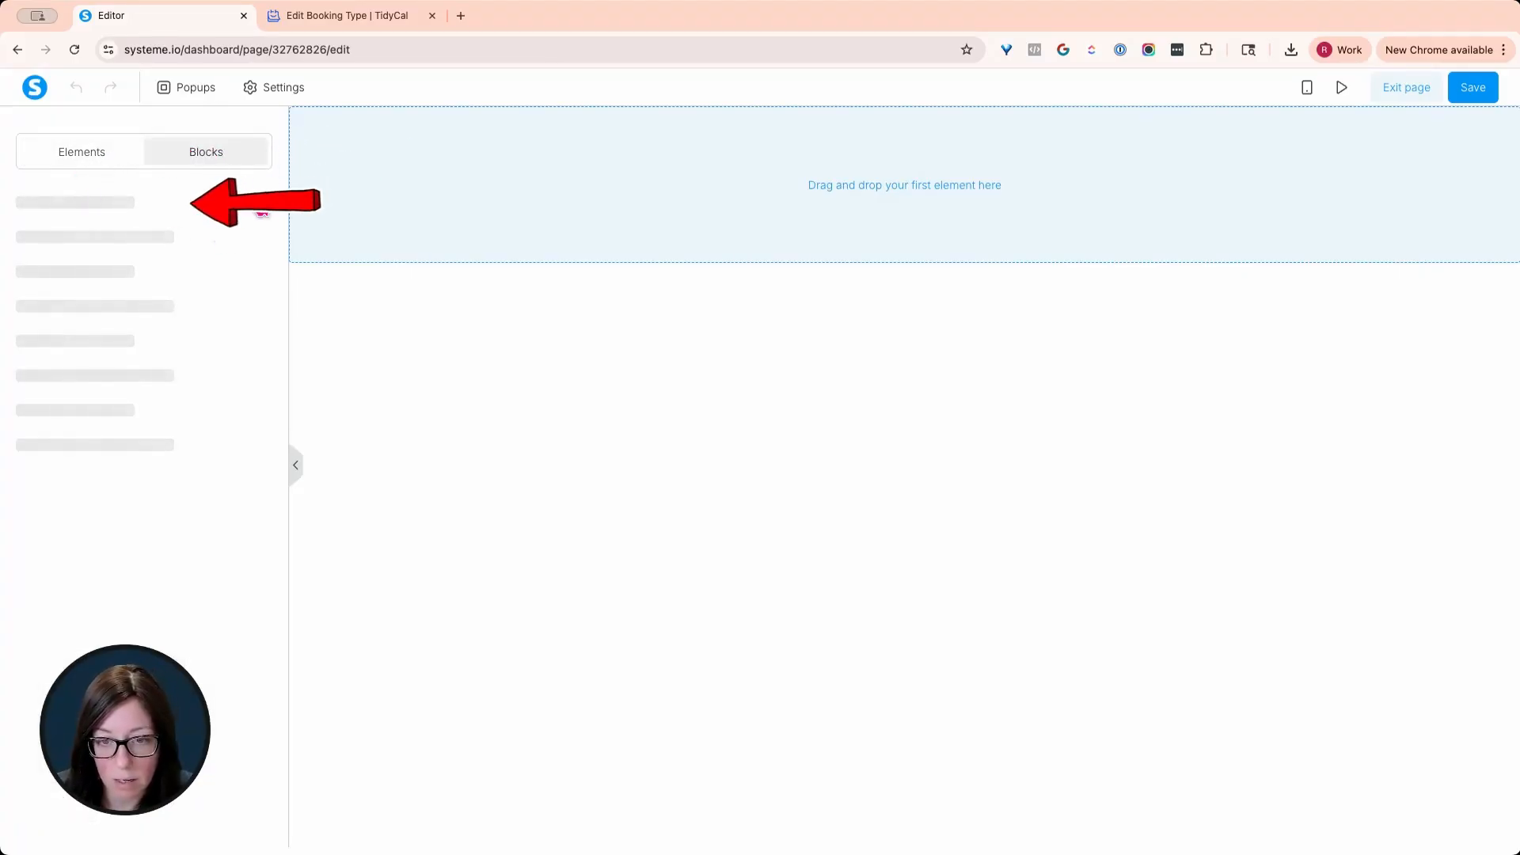
{"action": "left_click", "coordinate": [133, 252]}
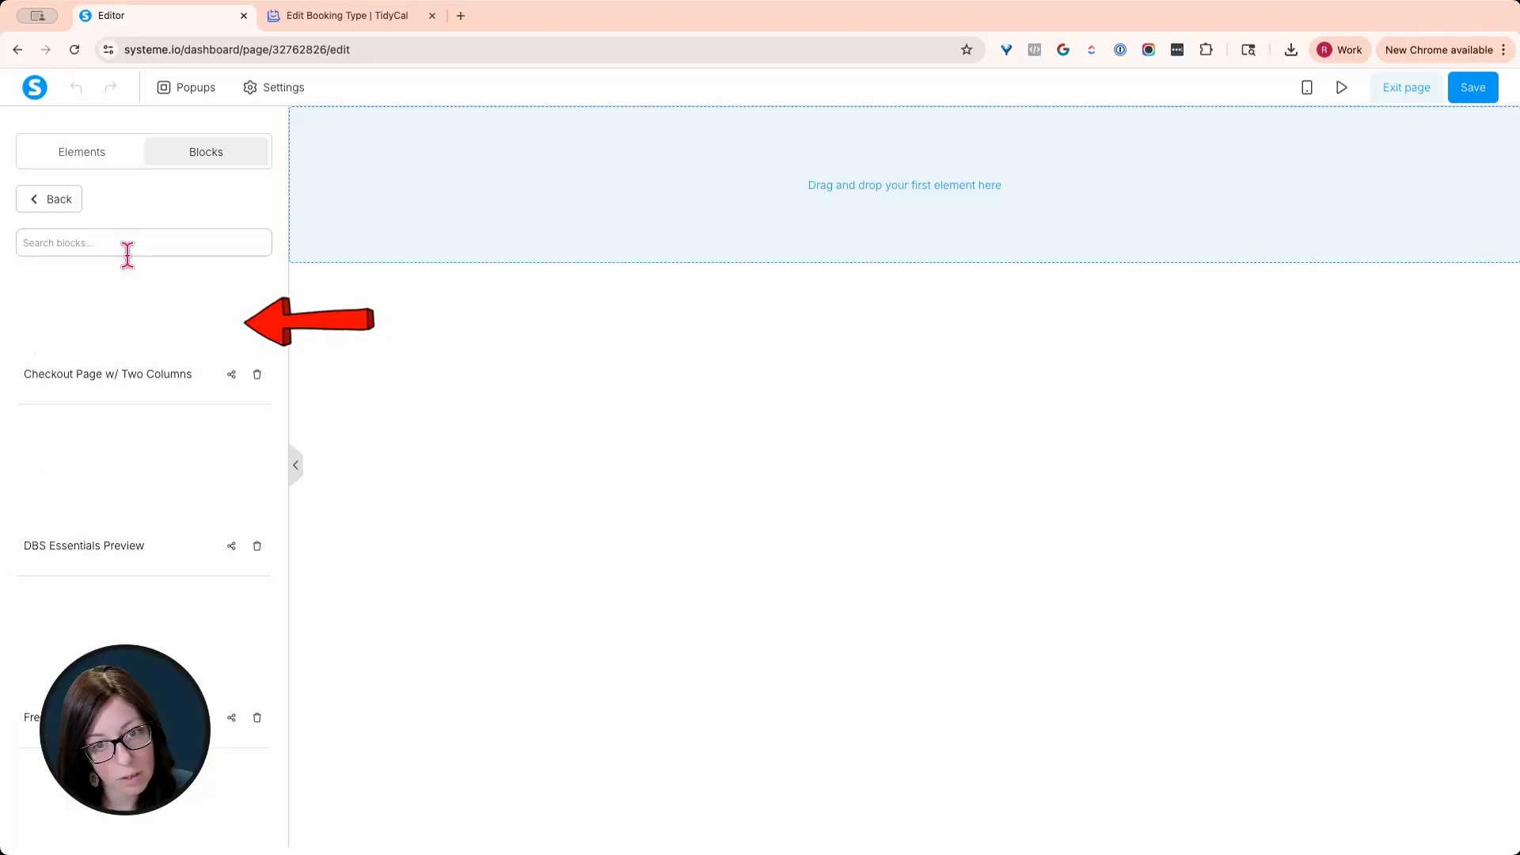
{"action": "left_click", "coordinate": [168, 327]}
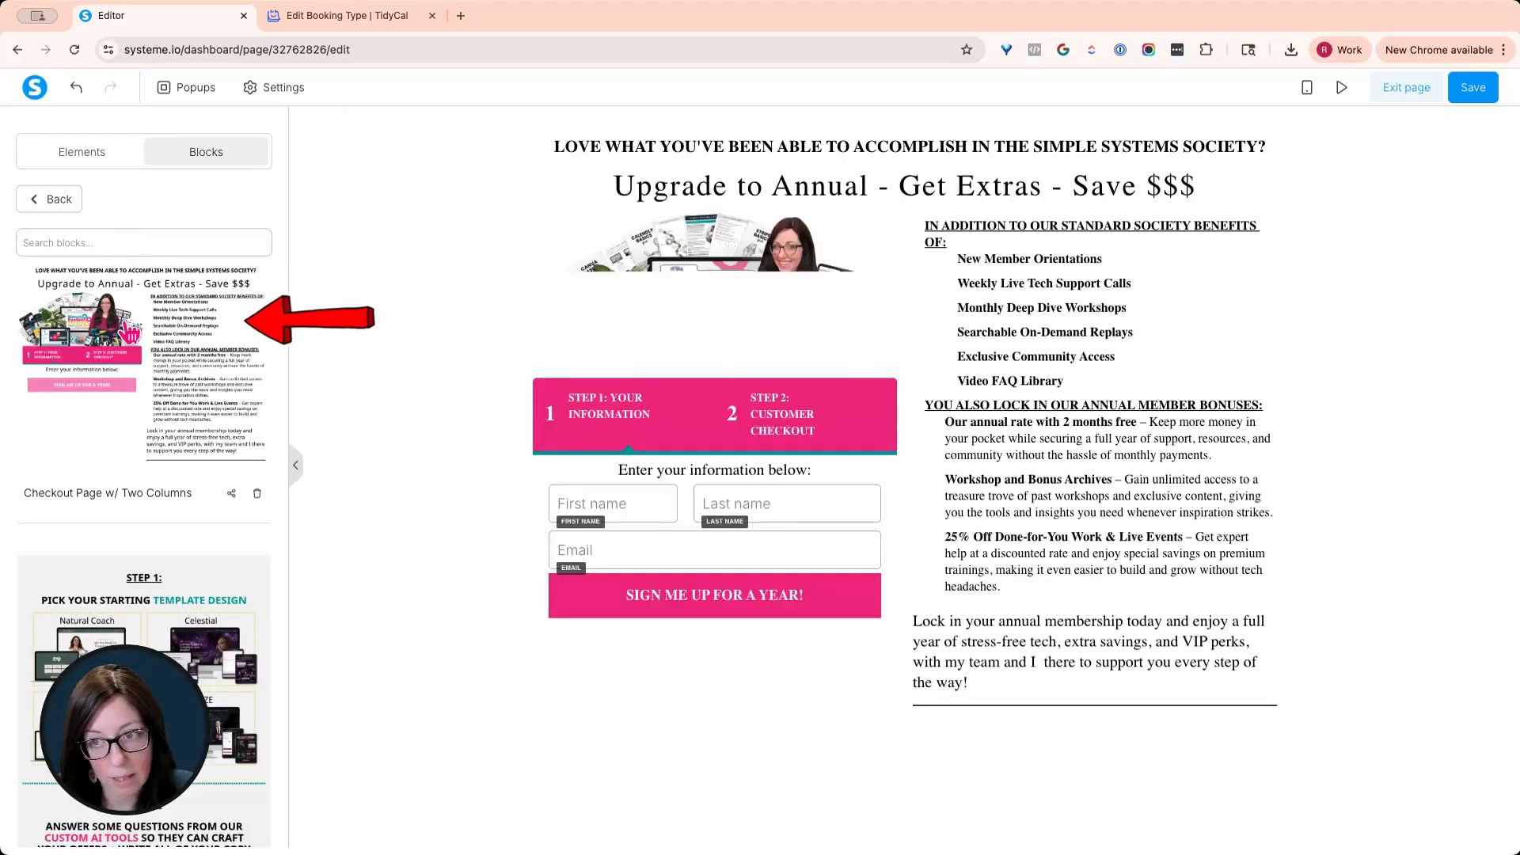
Set the page's default typography to the Google font Poppins.
{"action": "left_click", "coordinate": [259, 90]}
{"action": "left_click", "coordinate": [101, 224]}
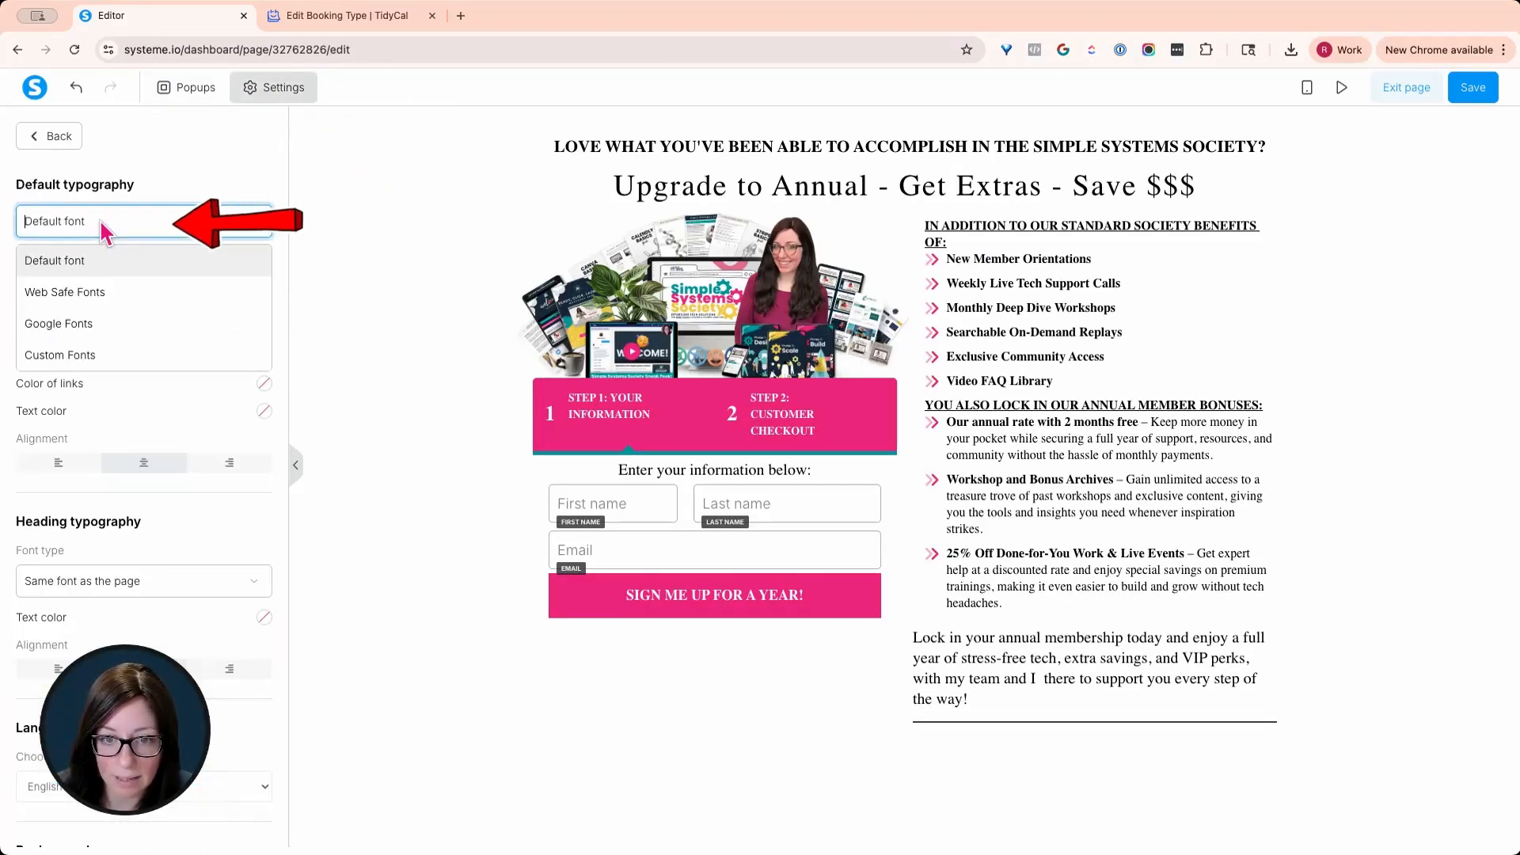
{"action": "left_click", "coordinate": [97, 316]}
{"action": "left_click", "coordinate": [101, 271]}
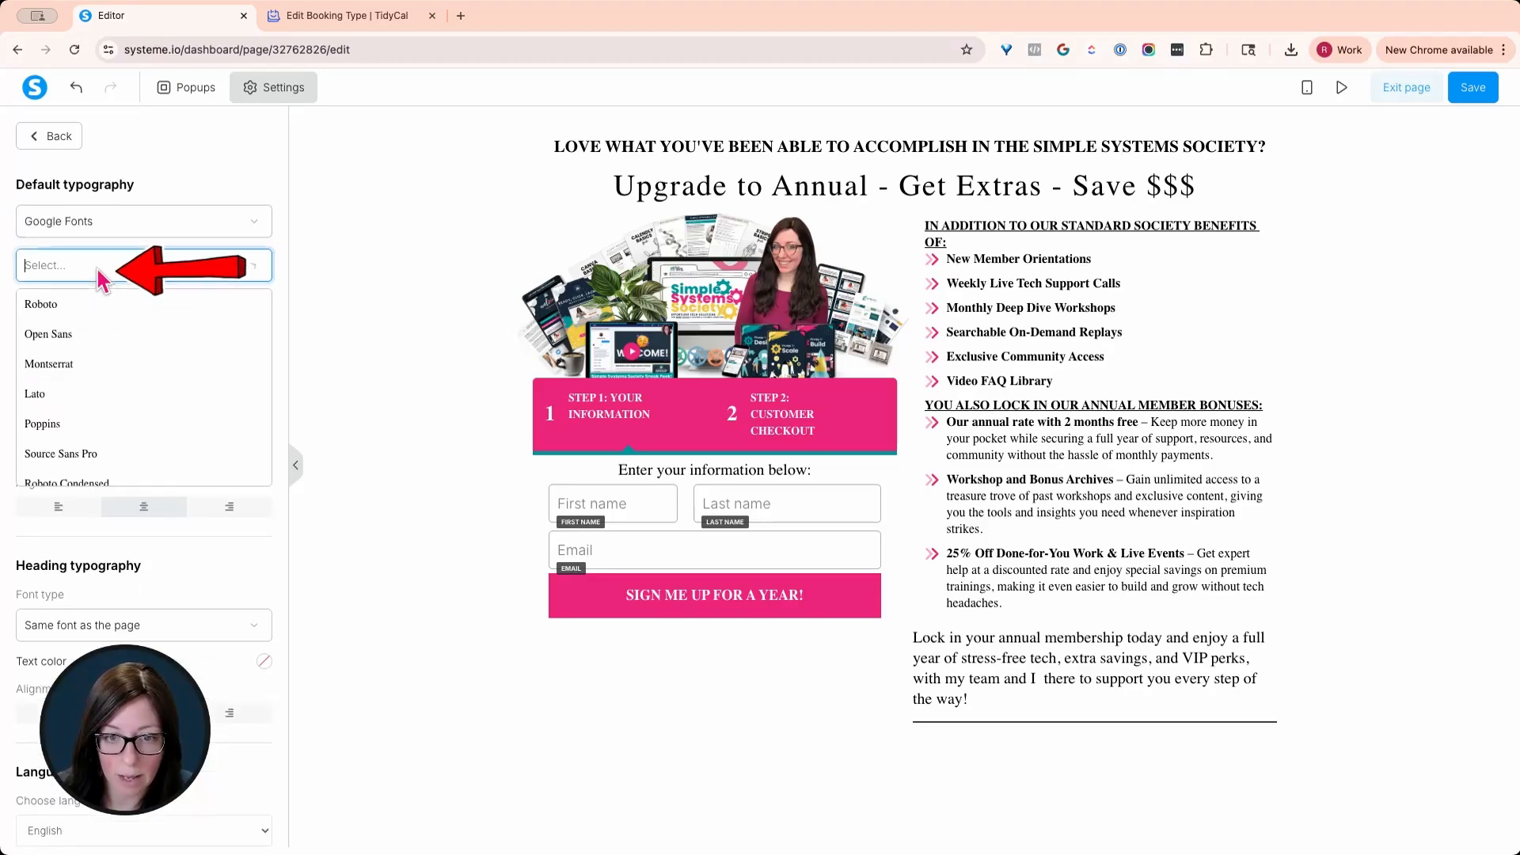
{"action": "type", "text": "pop"}
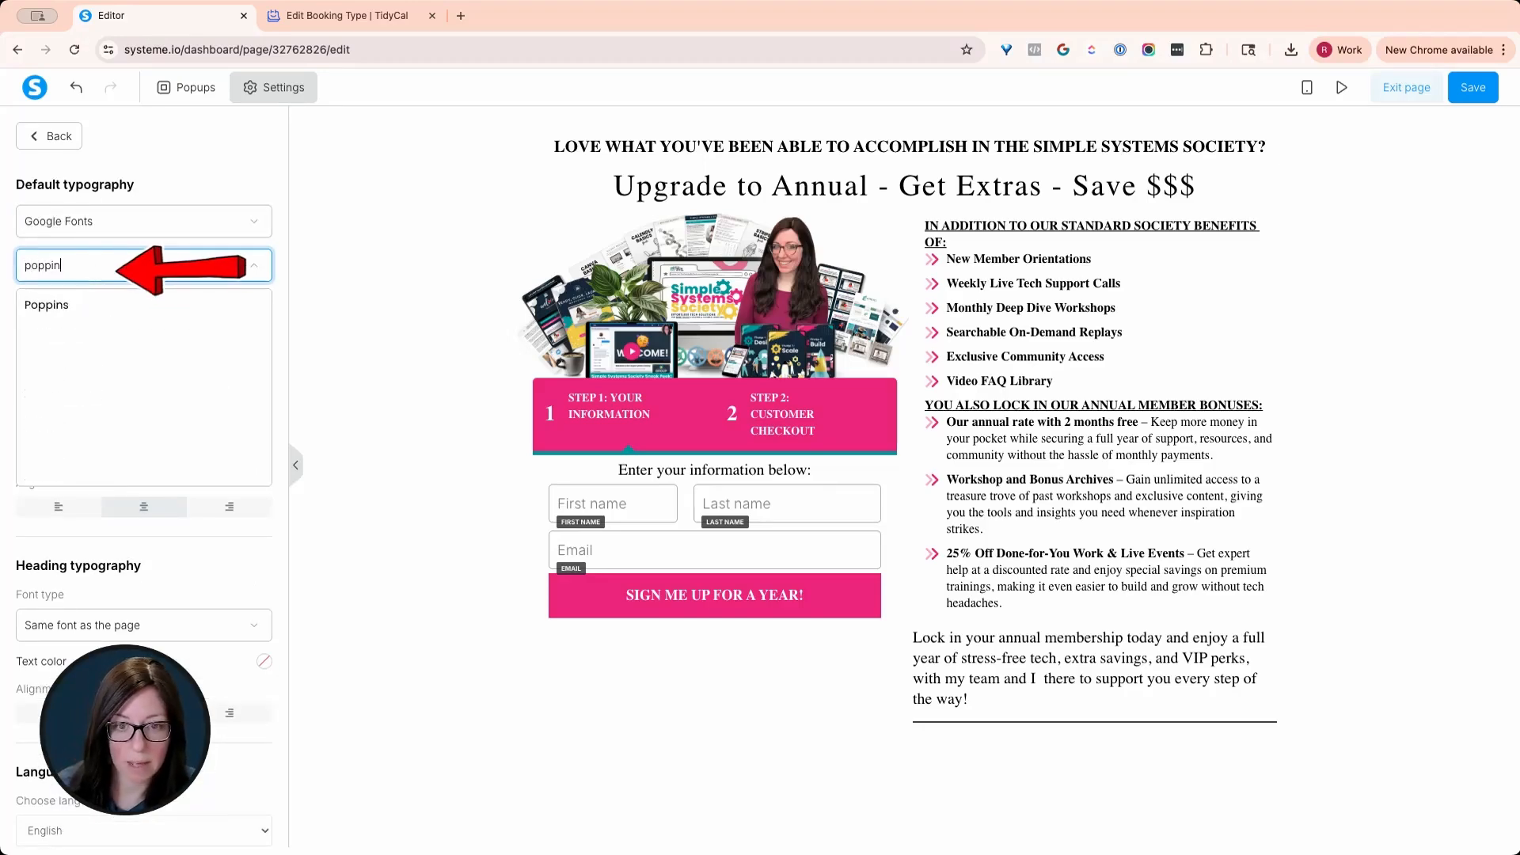
{"action": "type", "text": "pin"}
{"action": "left_click", "coordinate": [101, 311]}
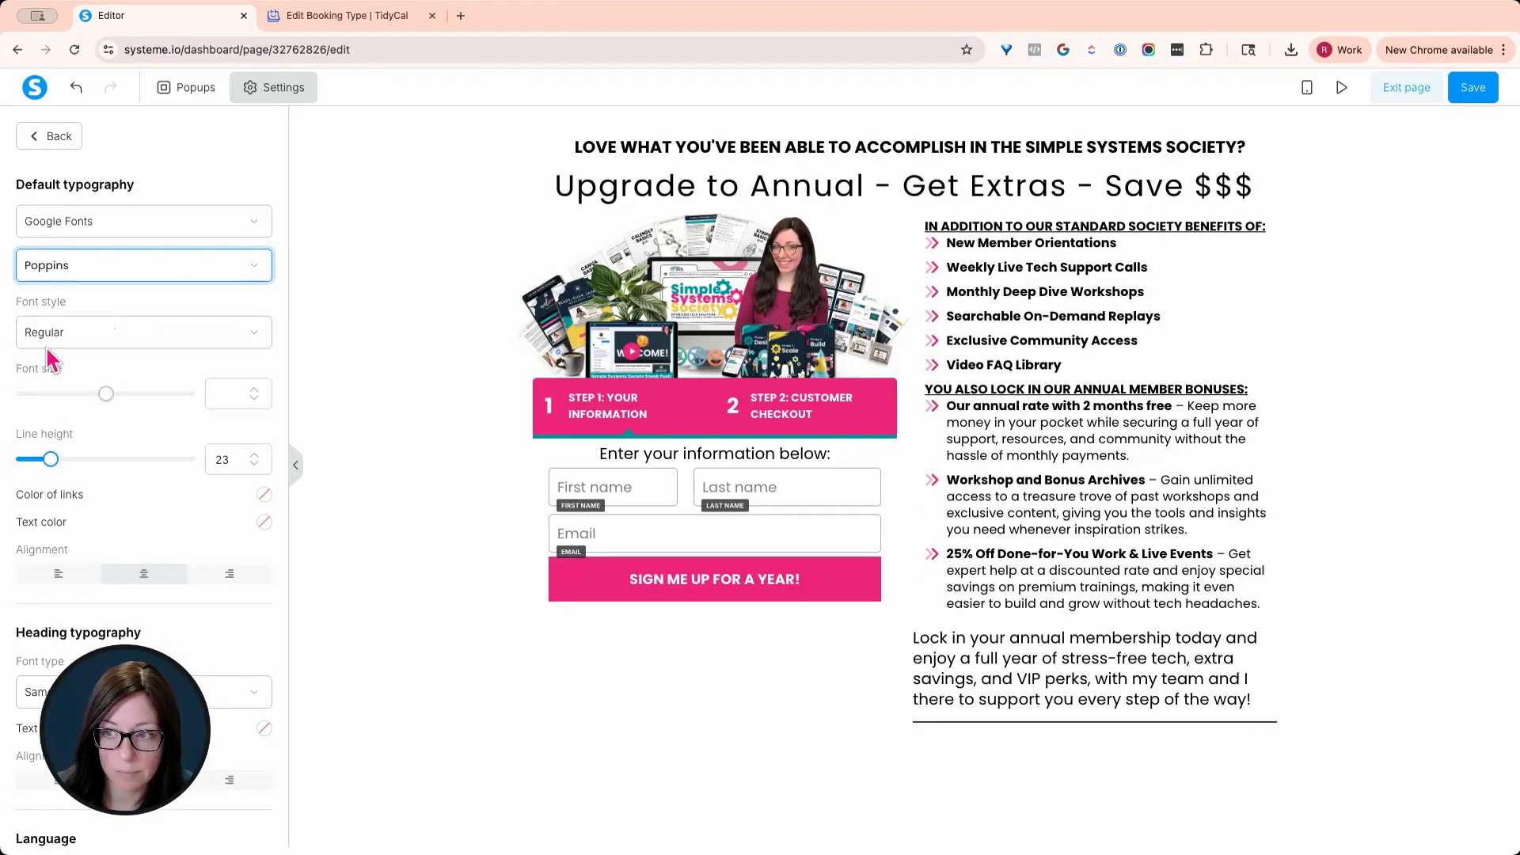
Set the page's background image to the pale collage of device and document mockups from the previously uploaded images.
{"action": "scroll", "coordinate": [214, 372], "scroll_direction": "down", "scroll_amount": 5}
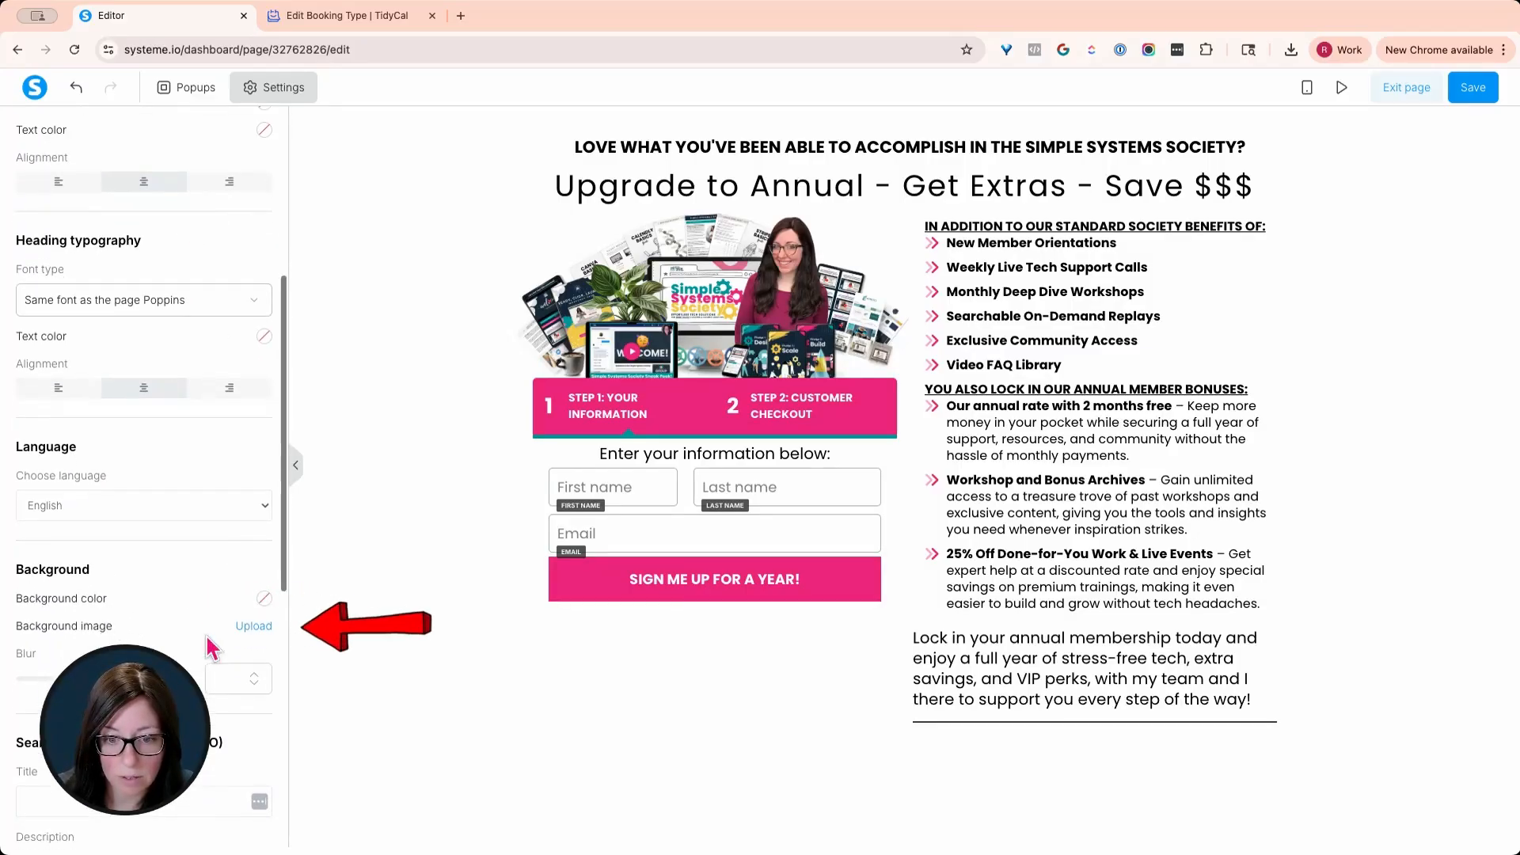
{"action": "left_click", "coordinate": [253, 626]}
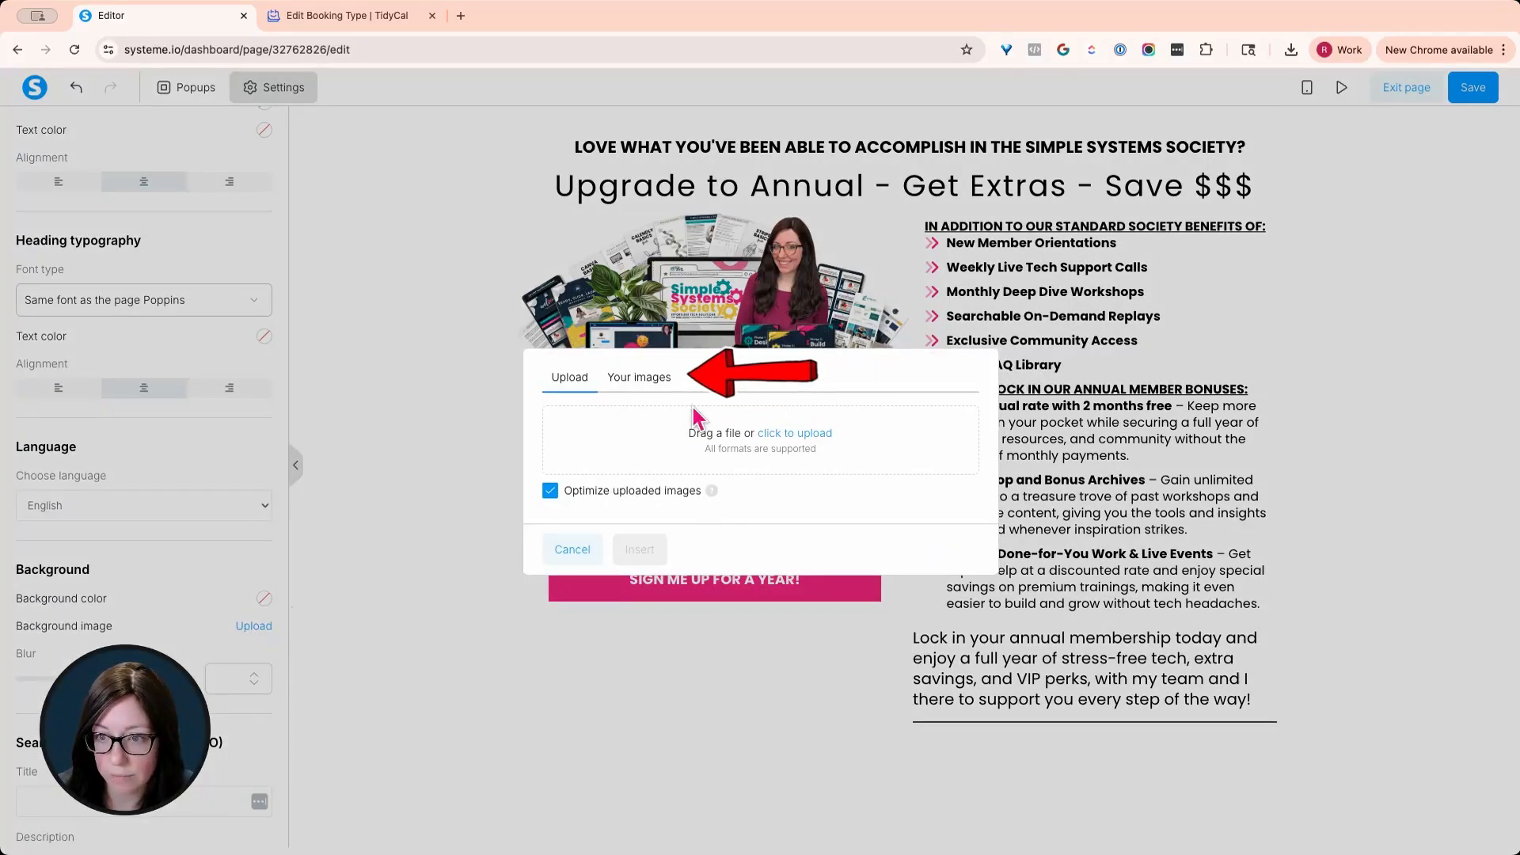
{"action": "left_click", "coordinate": [637, 379]}
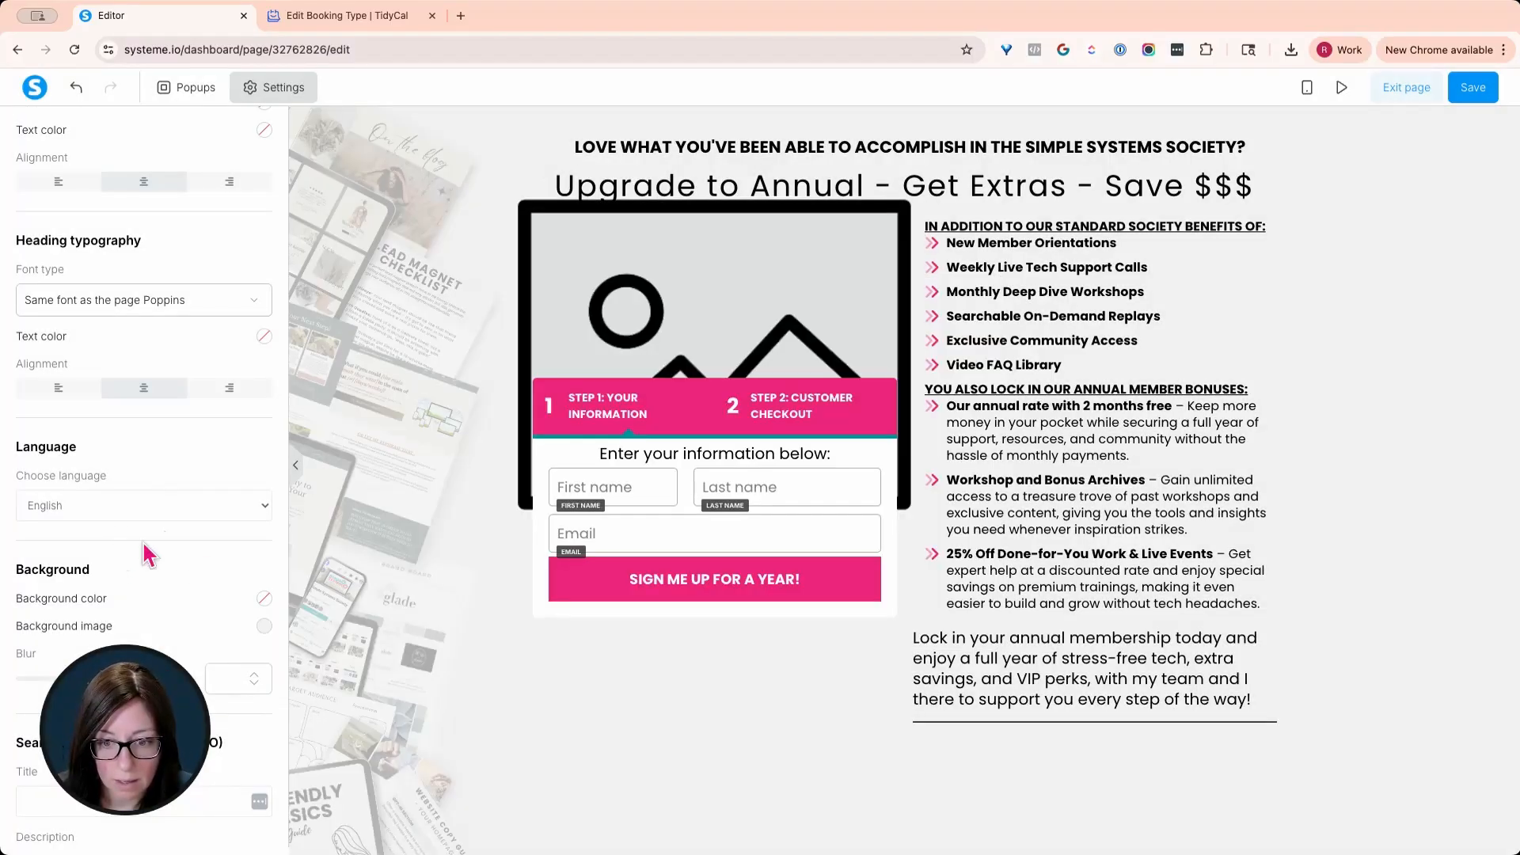
Replace the placeholder image above the payment form with SimpleSystemsSocietyModules15.png from the previously uploaded images.
{"action": "scroll", "coordinate": [159, 540], "scroll_direction": "down", "scroll_amount": 5}
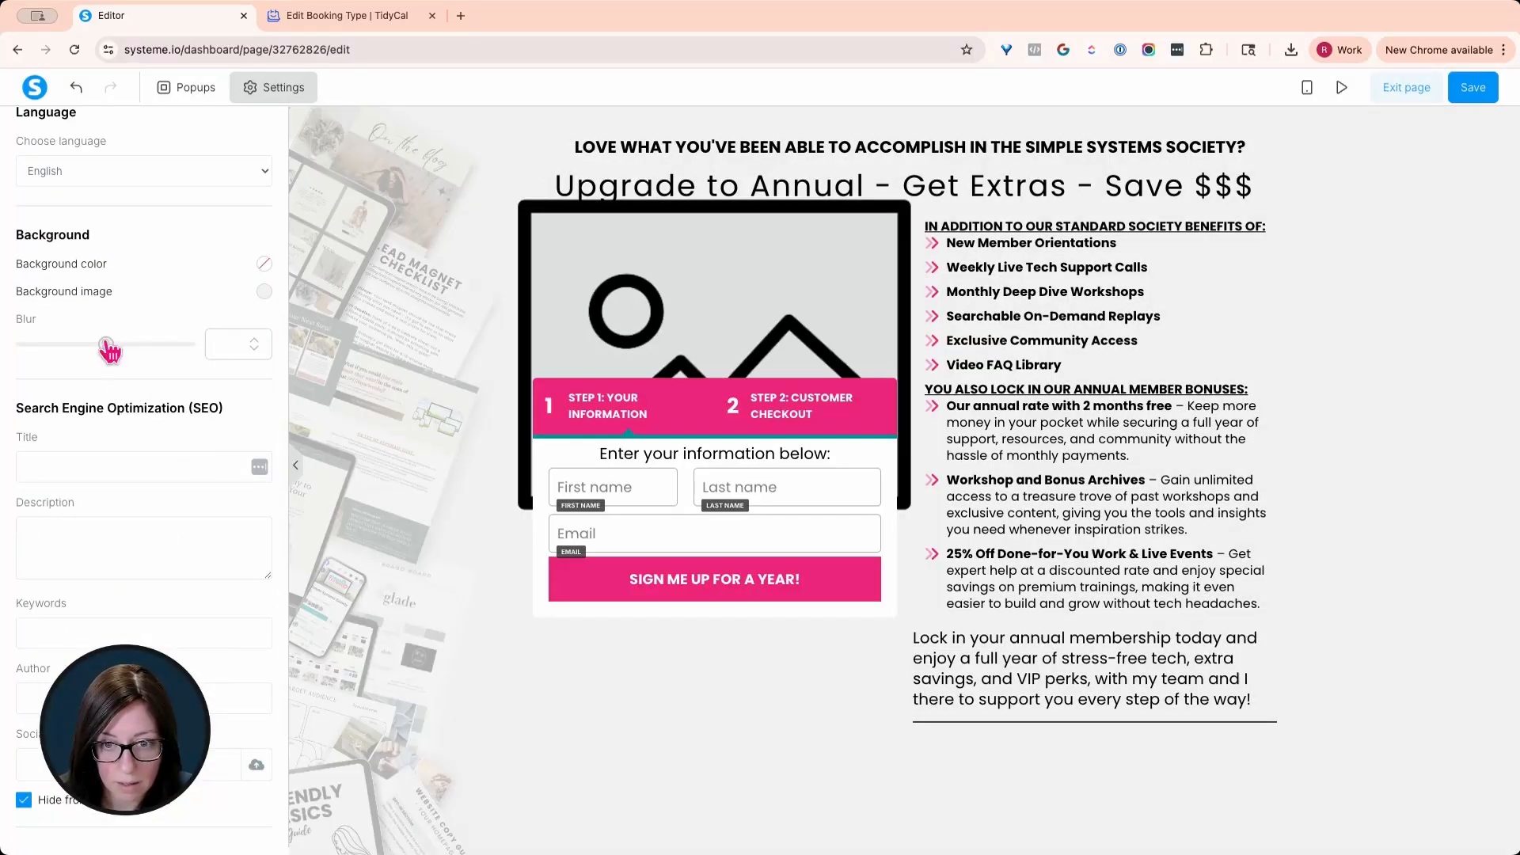
{"action": "scroll", "coordinate": [164, 250], "scroll_direction": "up", "scroll_amount": 10}
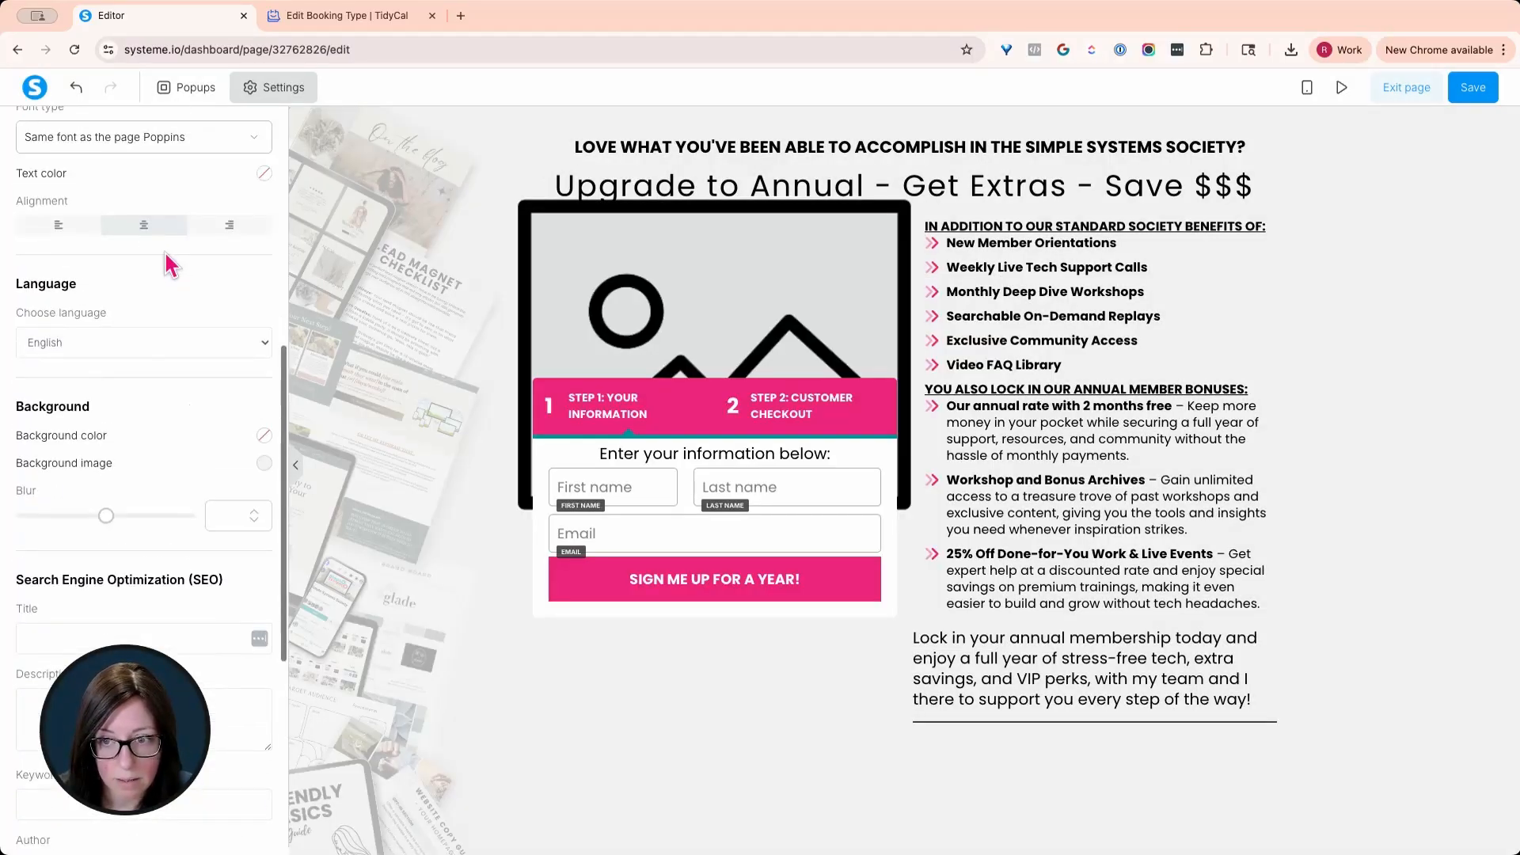
{"action": "left_click", "coordinate": [295, 468]}
{"action": "left_click", "coordinate": [481, 354]}
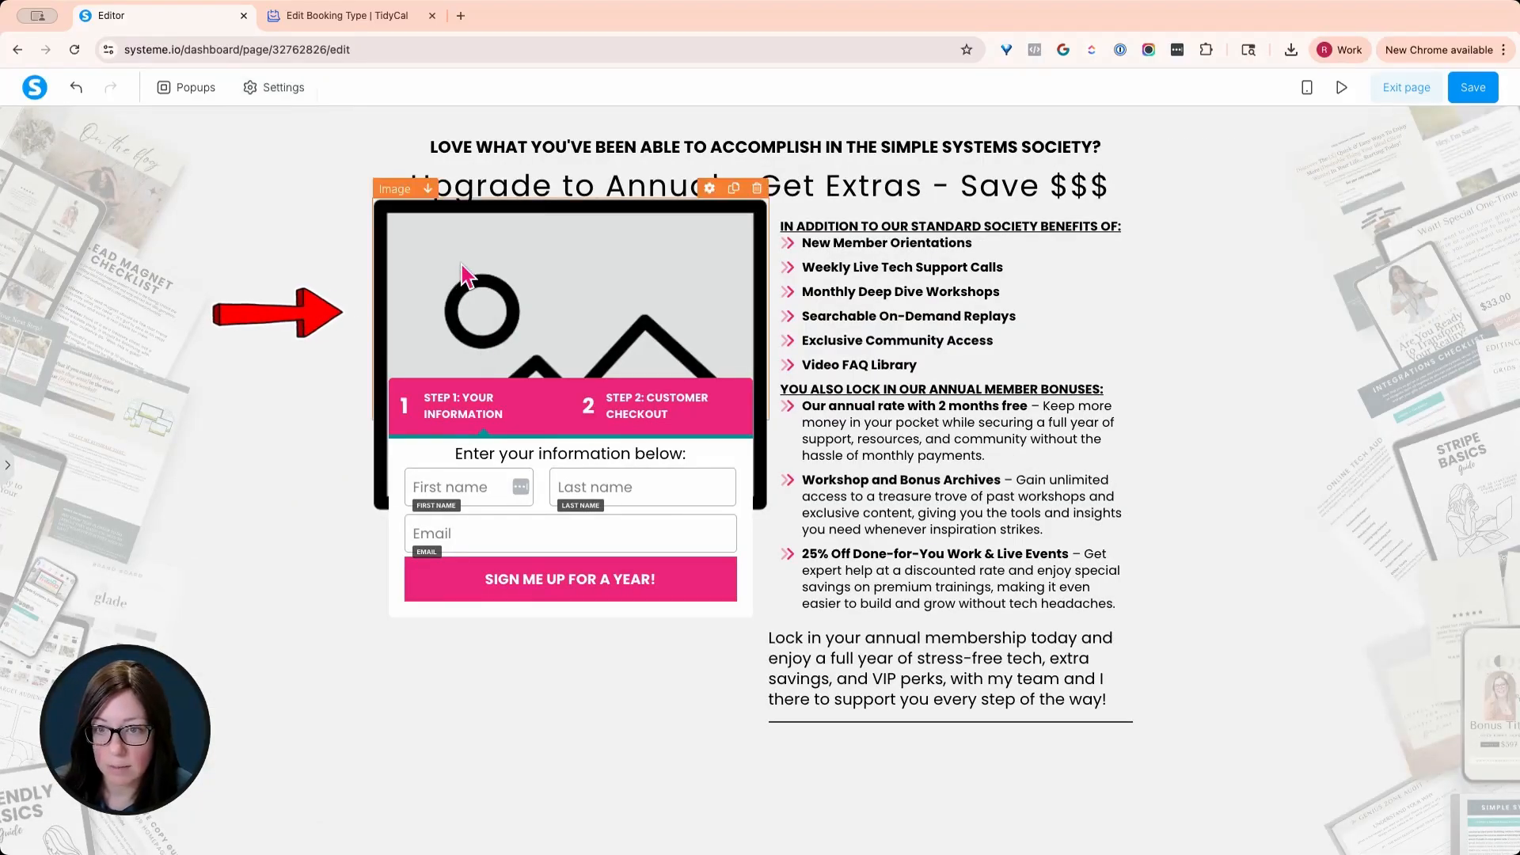
{"action": "left_click", "coordinate": [255, 261]}
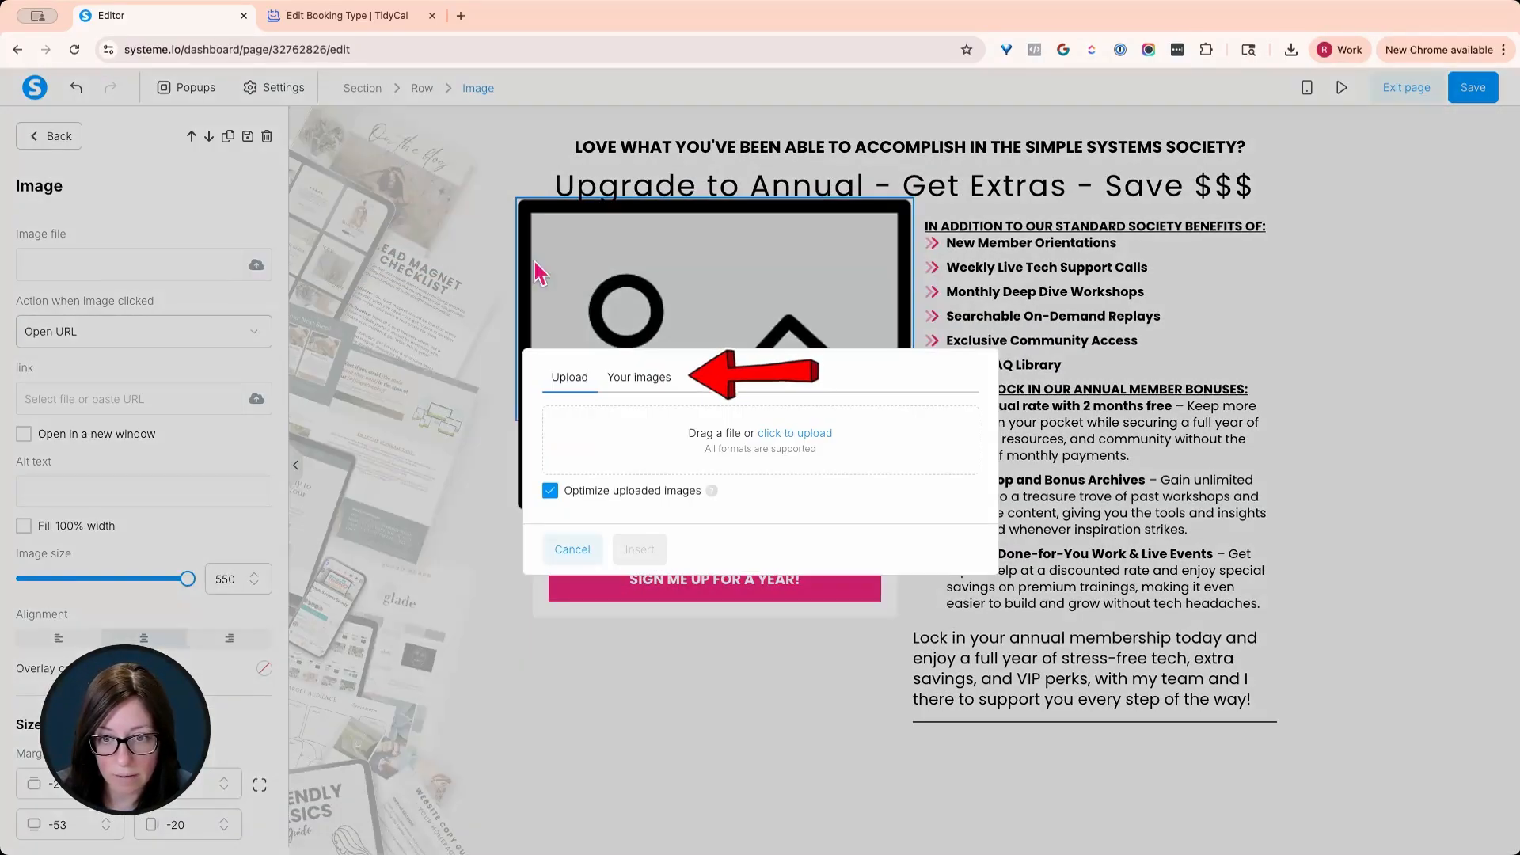
{"action": "left_click", "coordinate": [638, 268]}
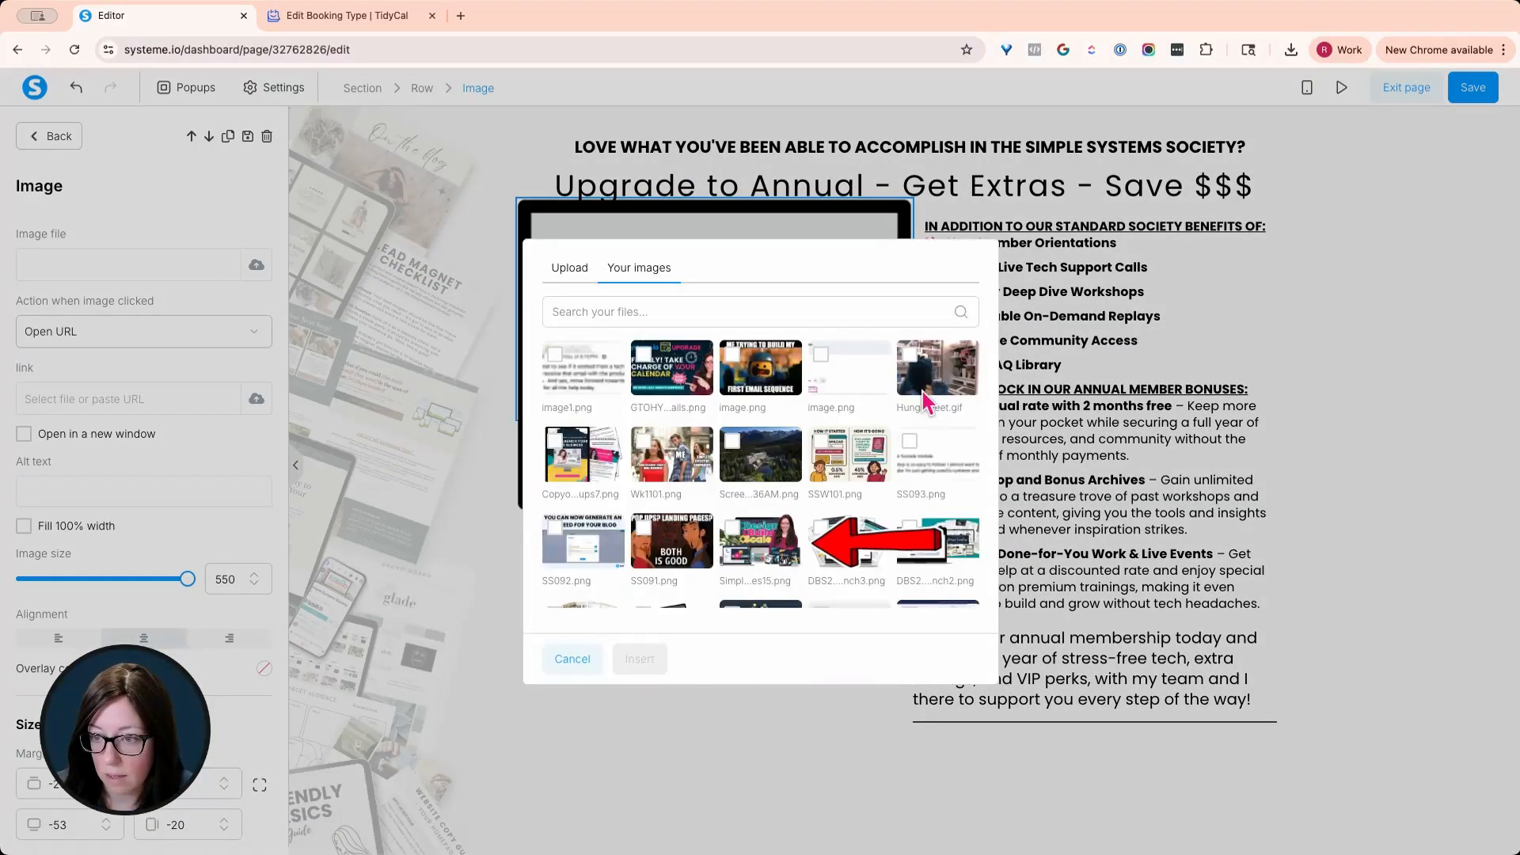
{"action": "left_click", "coordinate": [740, 542]}
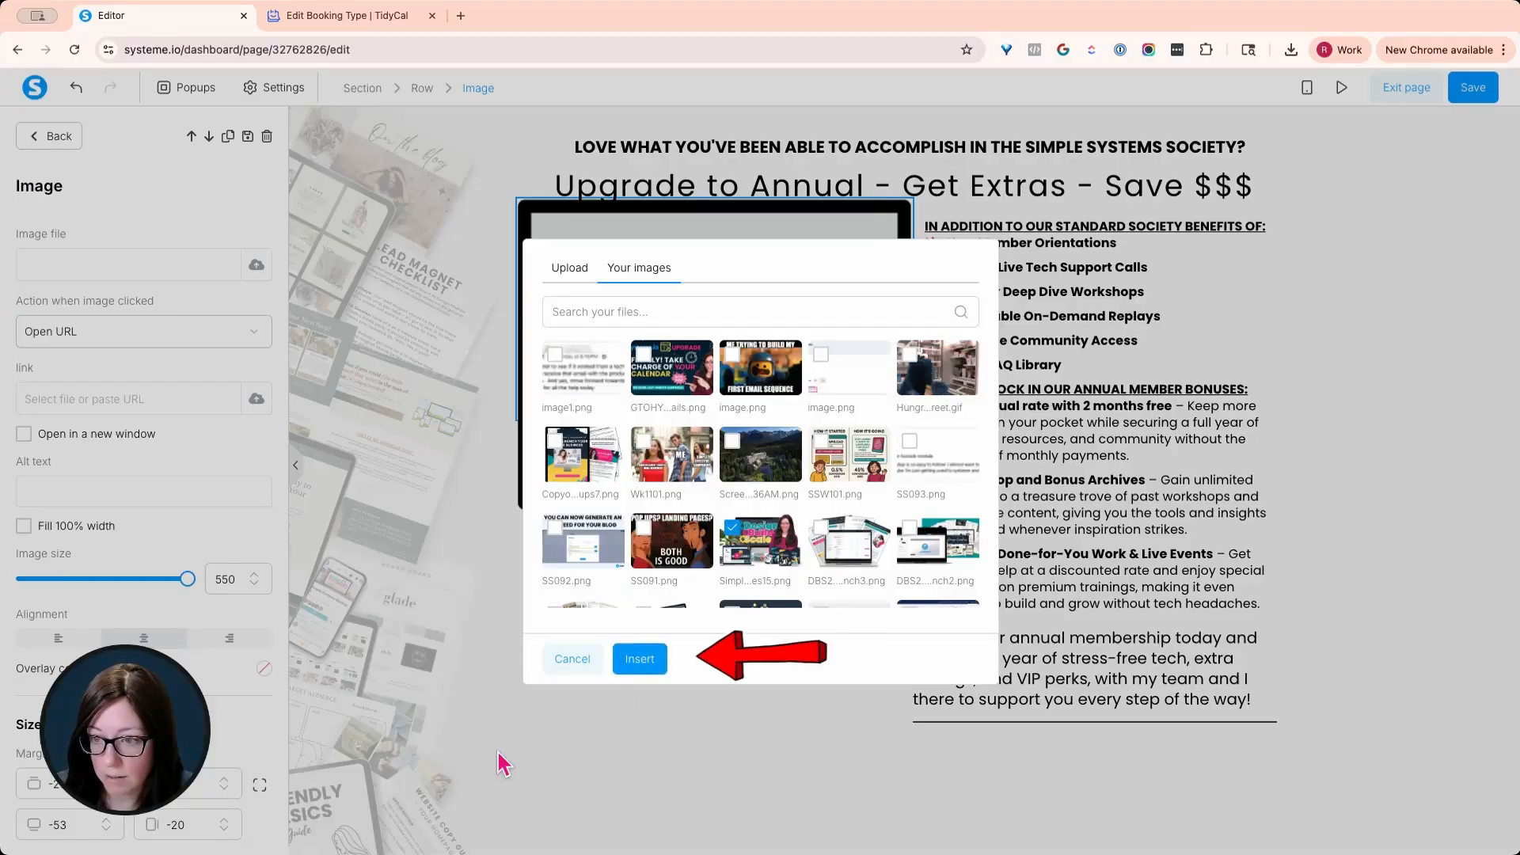
{"action": "left_click", "coordinate": [640, 658]}
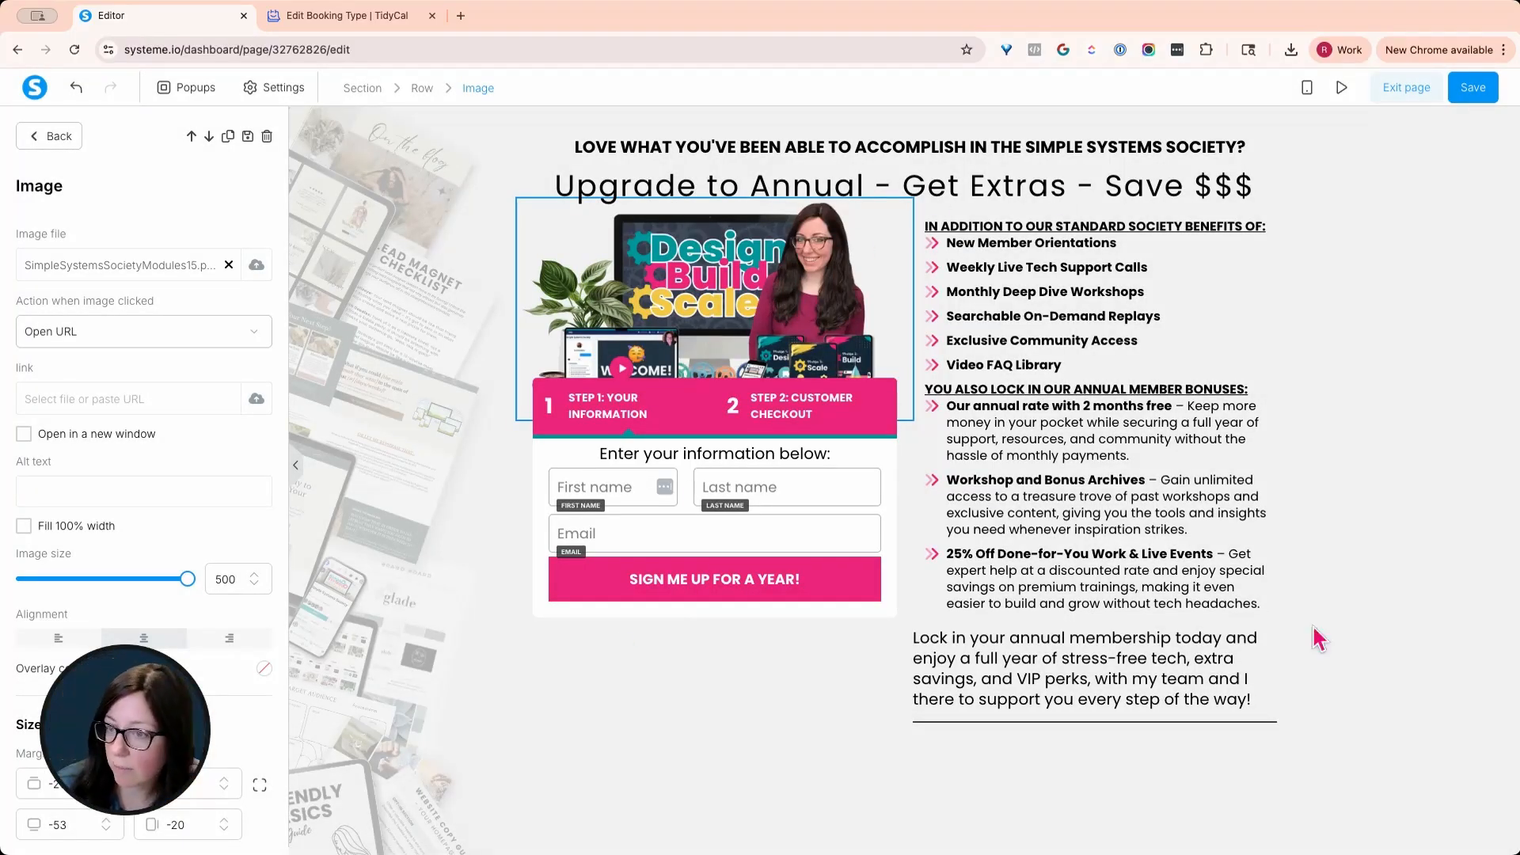
Delete the bulleted benefits list and replace the annual membership text with the 30-minute Zoom troubleshooting description, separating its paragraphs with blank lines.
{"action": "left_click", "coordinate": [1027, 540]}
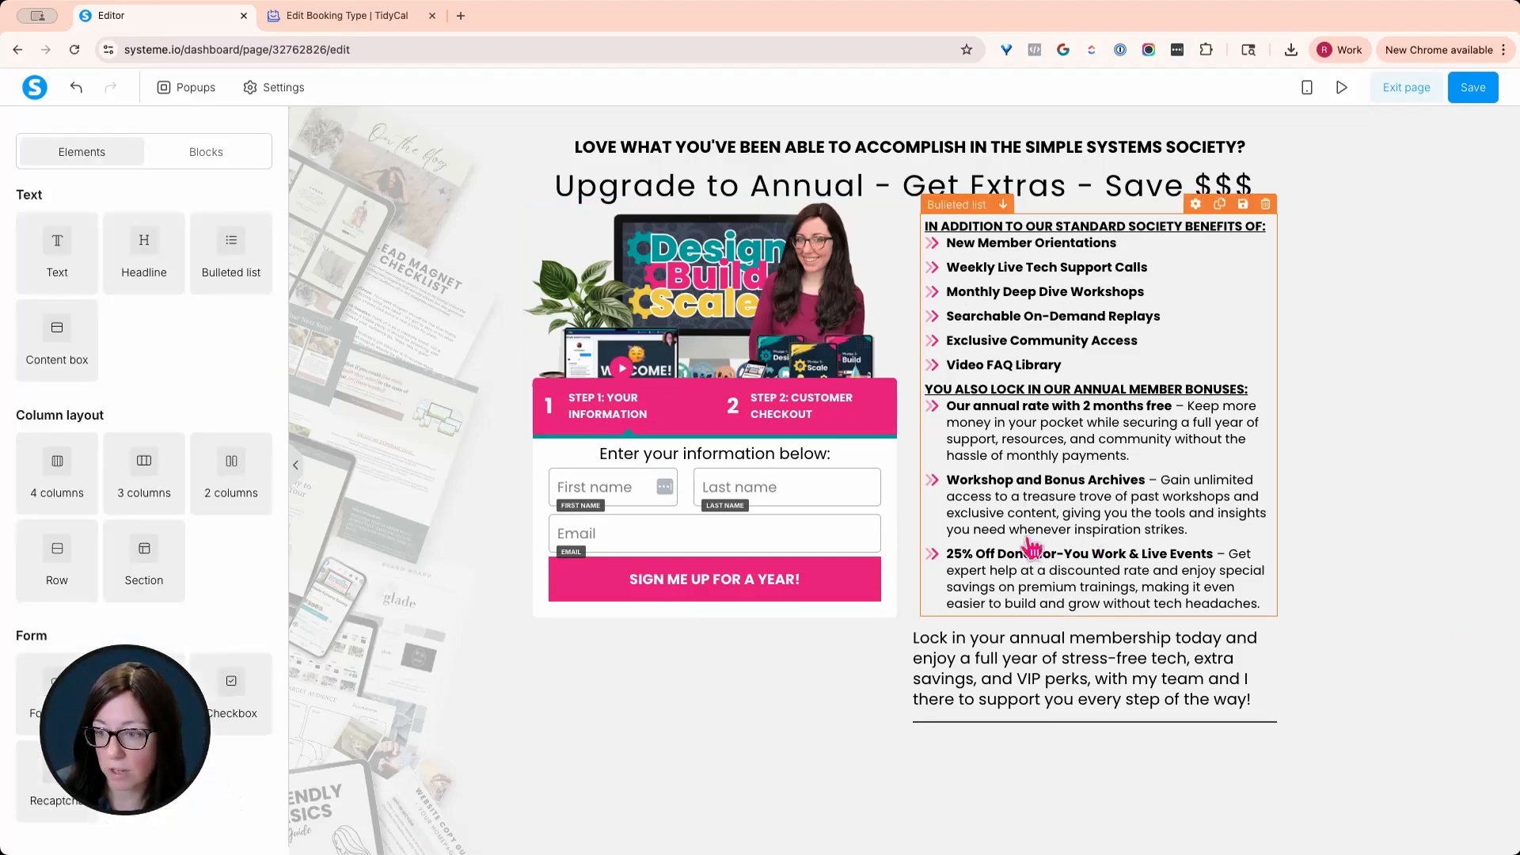
{"action": "left_click", "coordinate": [1267, 204]}
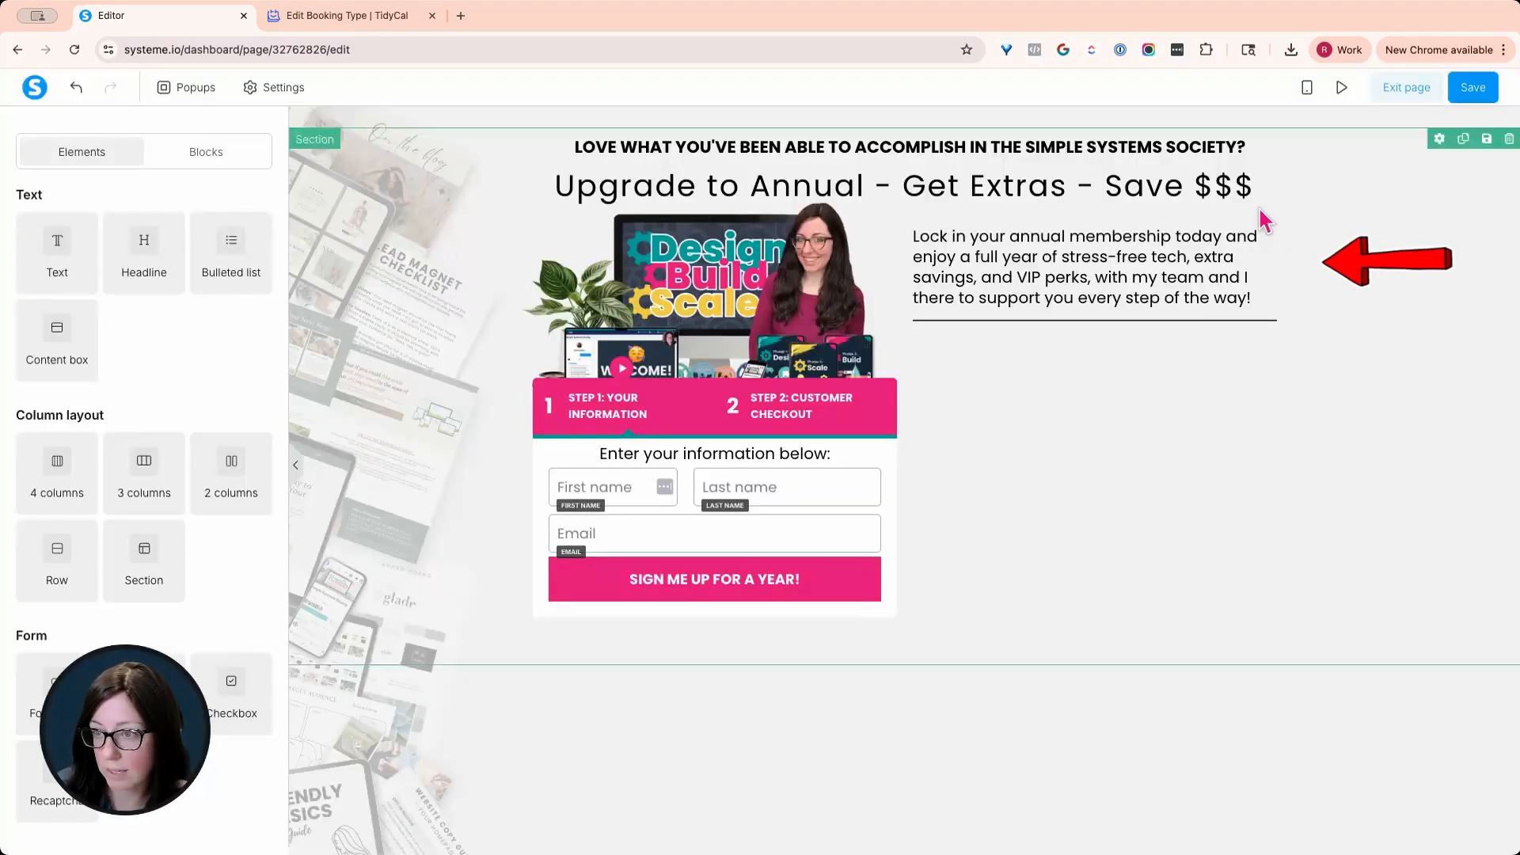
{"action": "left_click", "coordinate": [1092, 251]}
{"action": "key", "text": "super+a"}
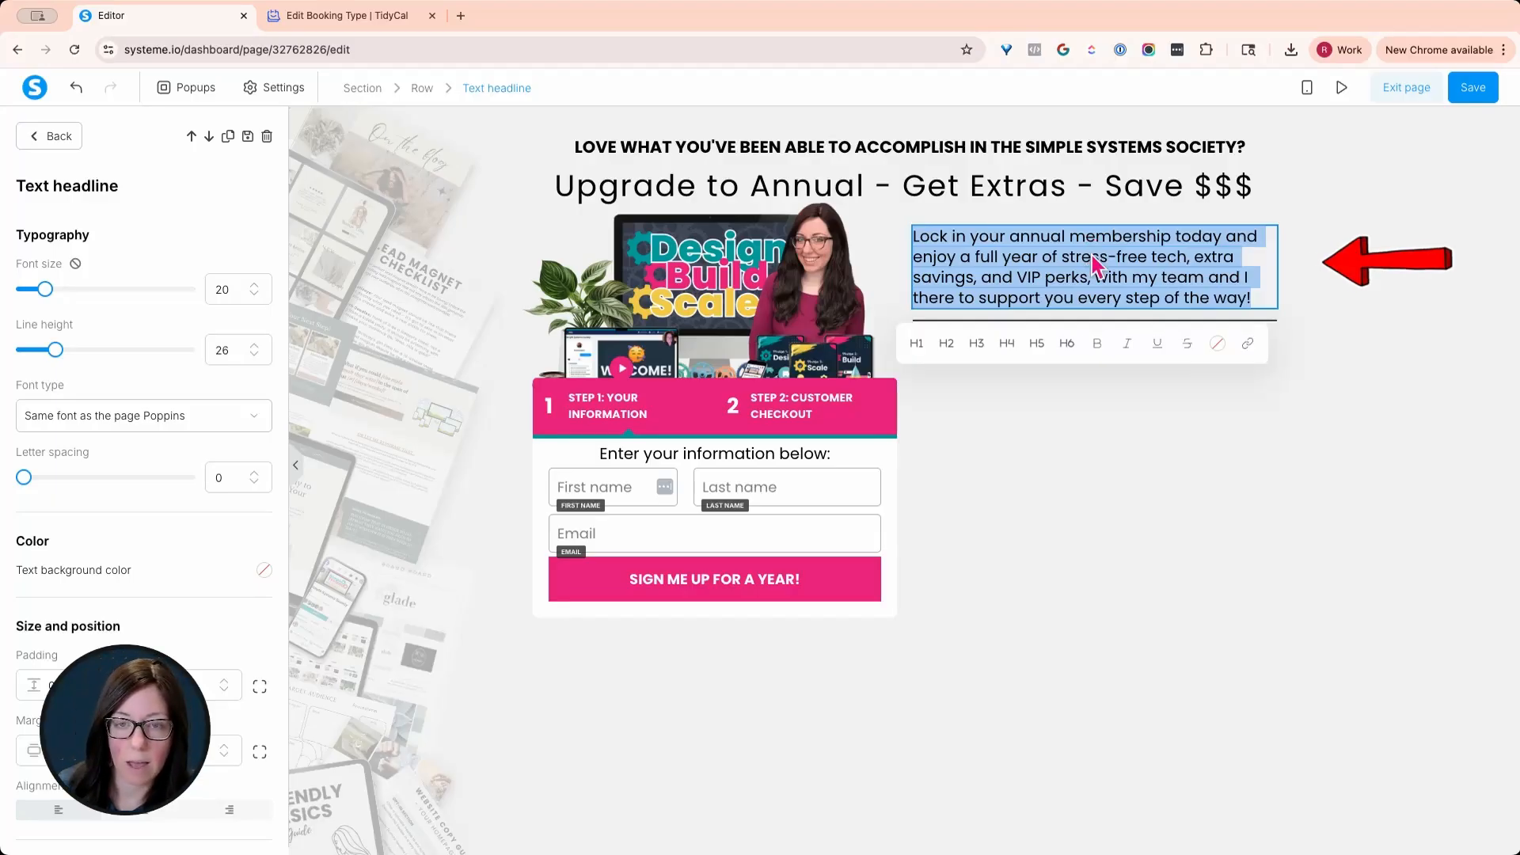
{"action": "type", "text": "Have one little thing that's driving you nuts with your tech right now? Need someone to hop on a quick zoom call and help you troubleshoot? This is for you! We'll have 30 minutes on Zoom for live troubleshooting of whatever tech issue is making you want to throw your laptop out the window, and you will get the recording plus any tips I mentioned in a follow-up email afterward for your future reference or to hand off to a VA. This session is for you if you don't quite need a full strategy session (60 min + 1 wk follow-up) but are looking for more tech support than I can give in a message over DMs <3 Looking forward!"}
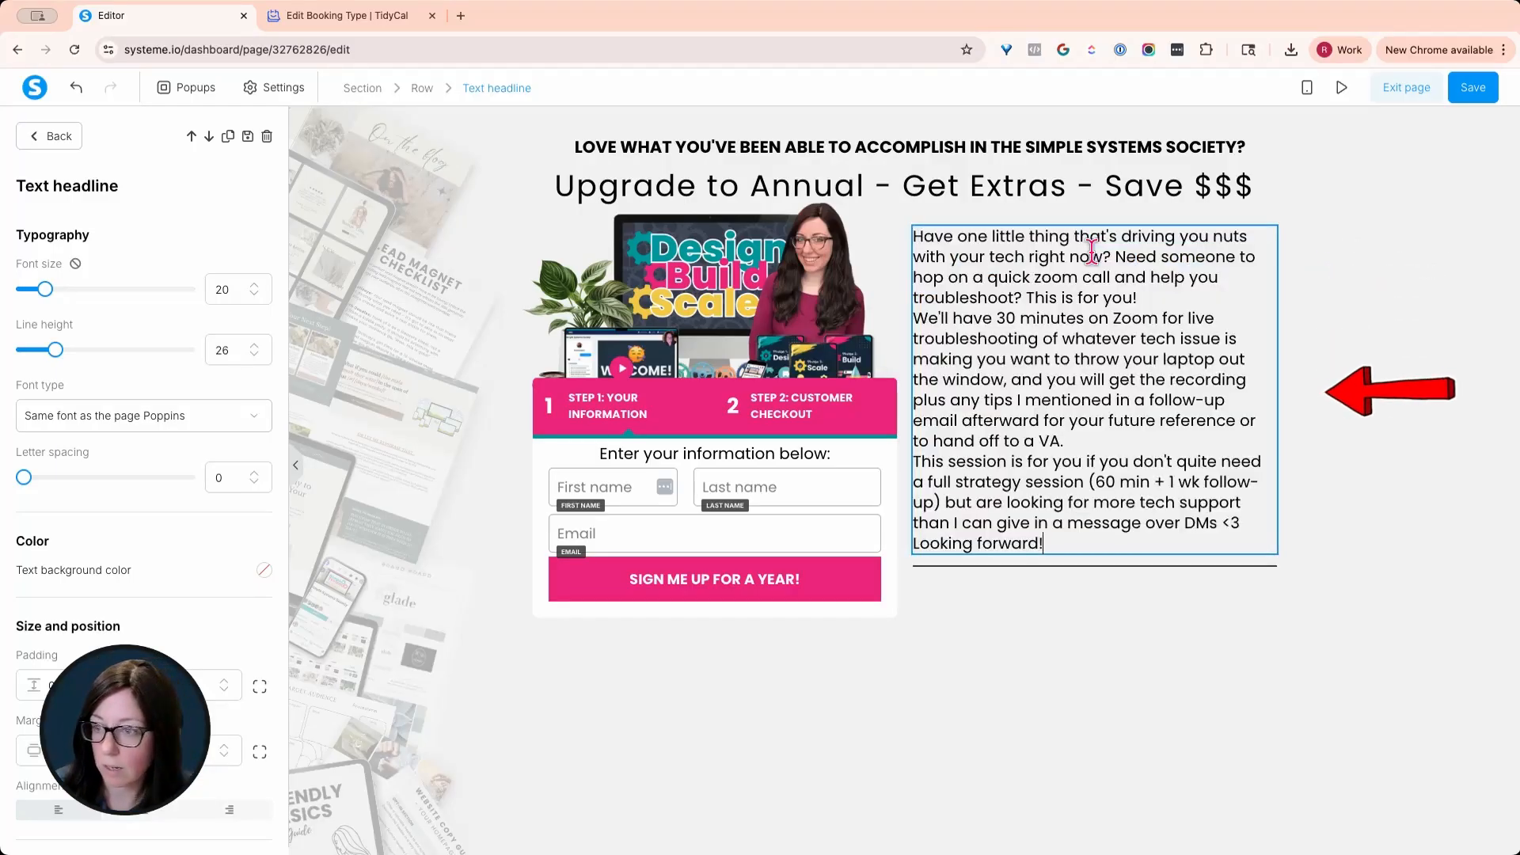
{"action": "key", "text": "Return"}
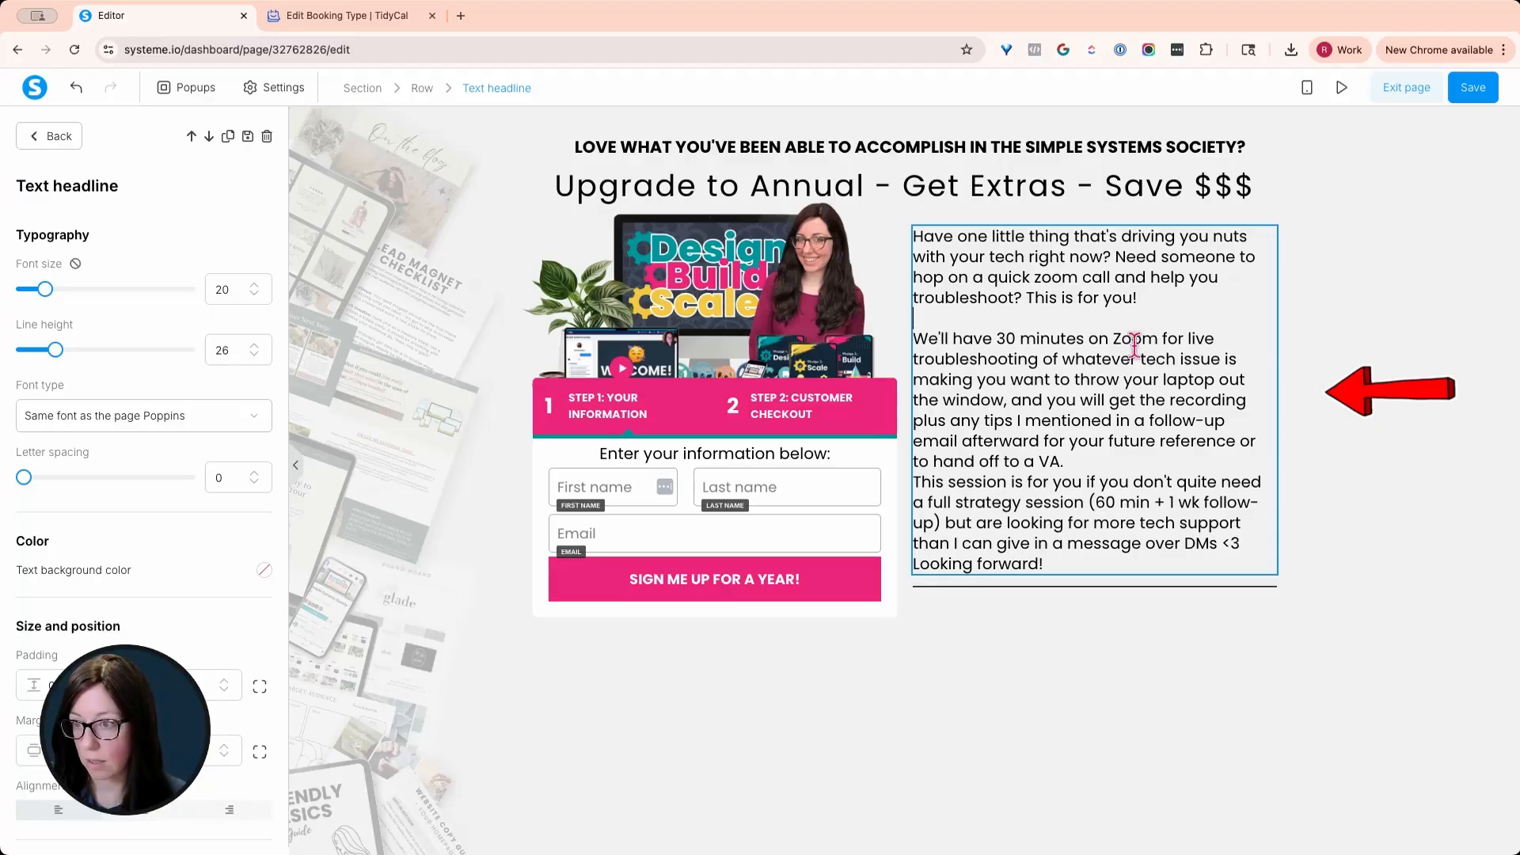
{"action": "key", "text": "Return"}
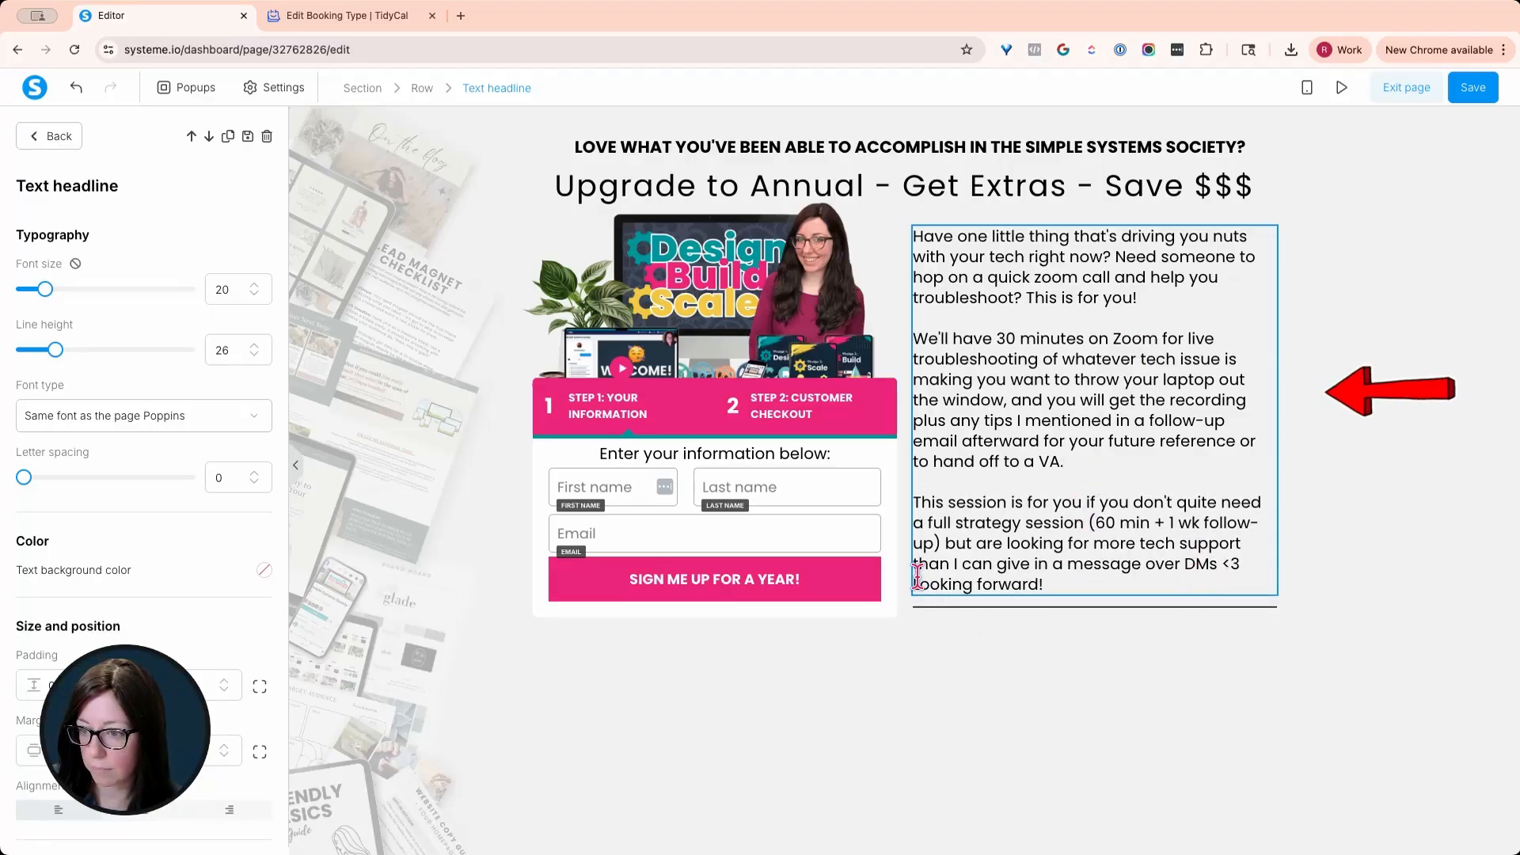
{"action": "key", "text": "Return"}
{"action": "left_click", "coordinate": [1079, 715]}
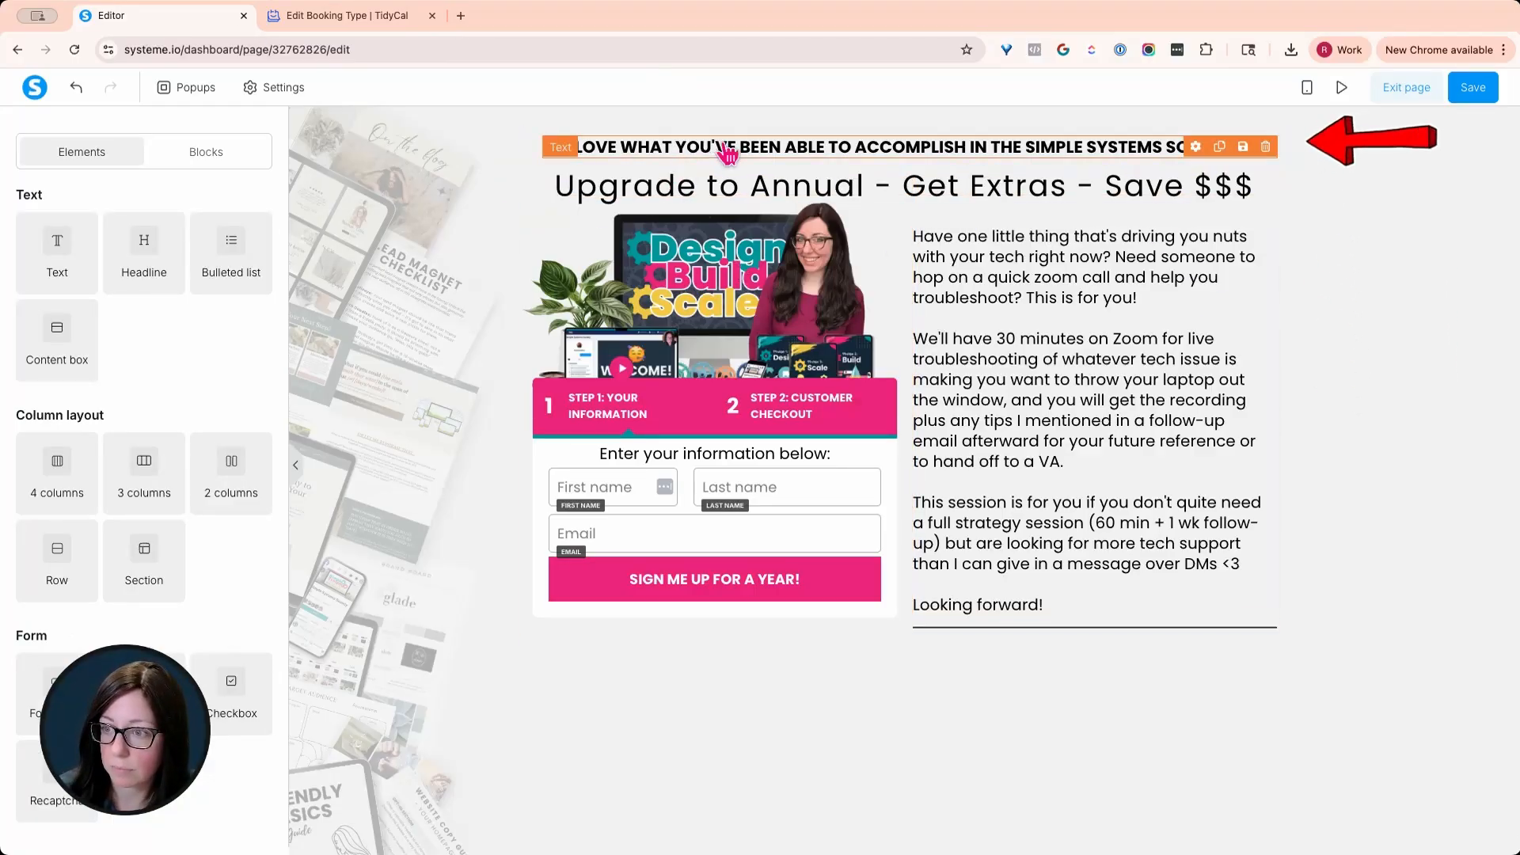
Change the bold text line above the headline to "GET UNSTUCK IN 30 MINUTES OR LESS".
{"action": "triple_click", "coordinate": [1039, 146]}
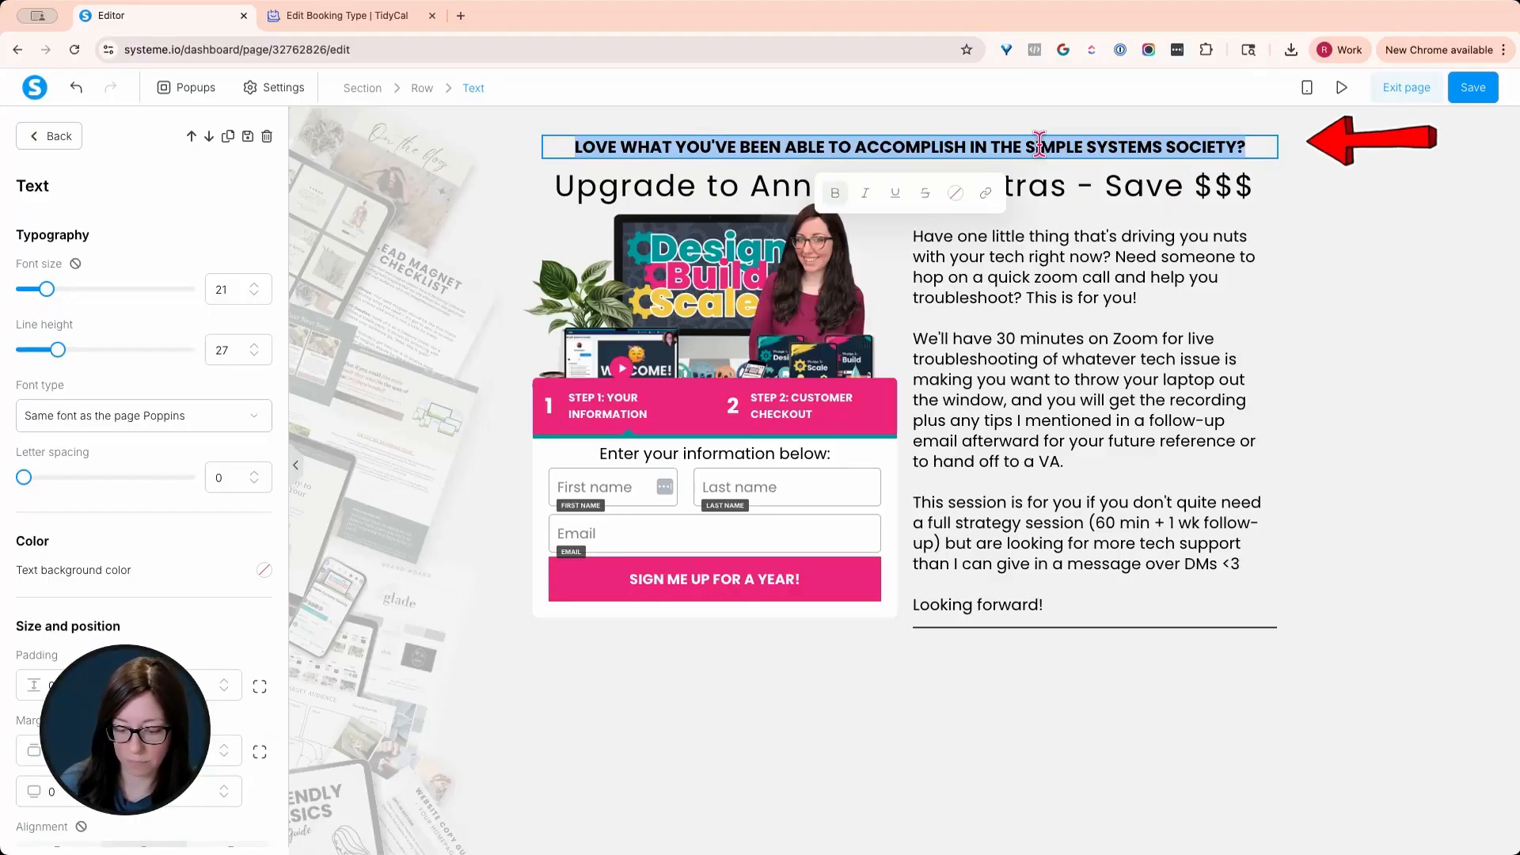
{"action": "type", "text": "GET UNS"}
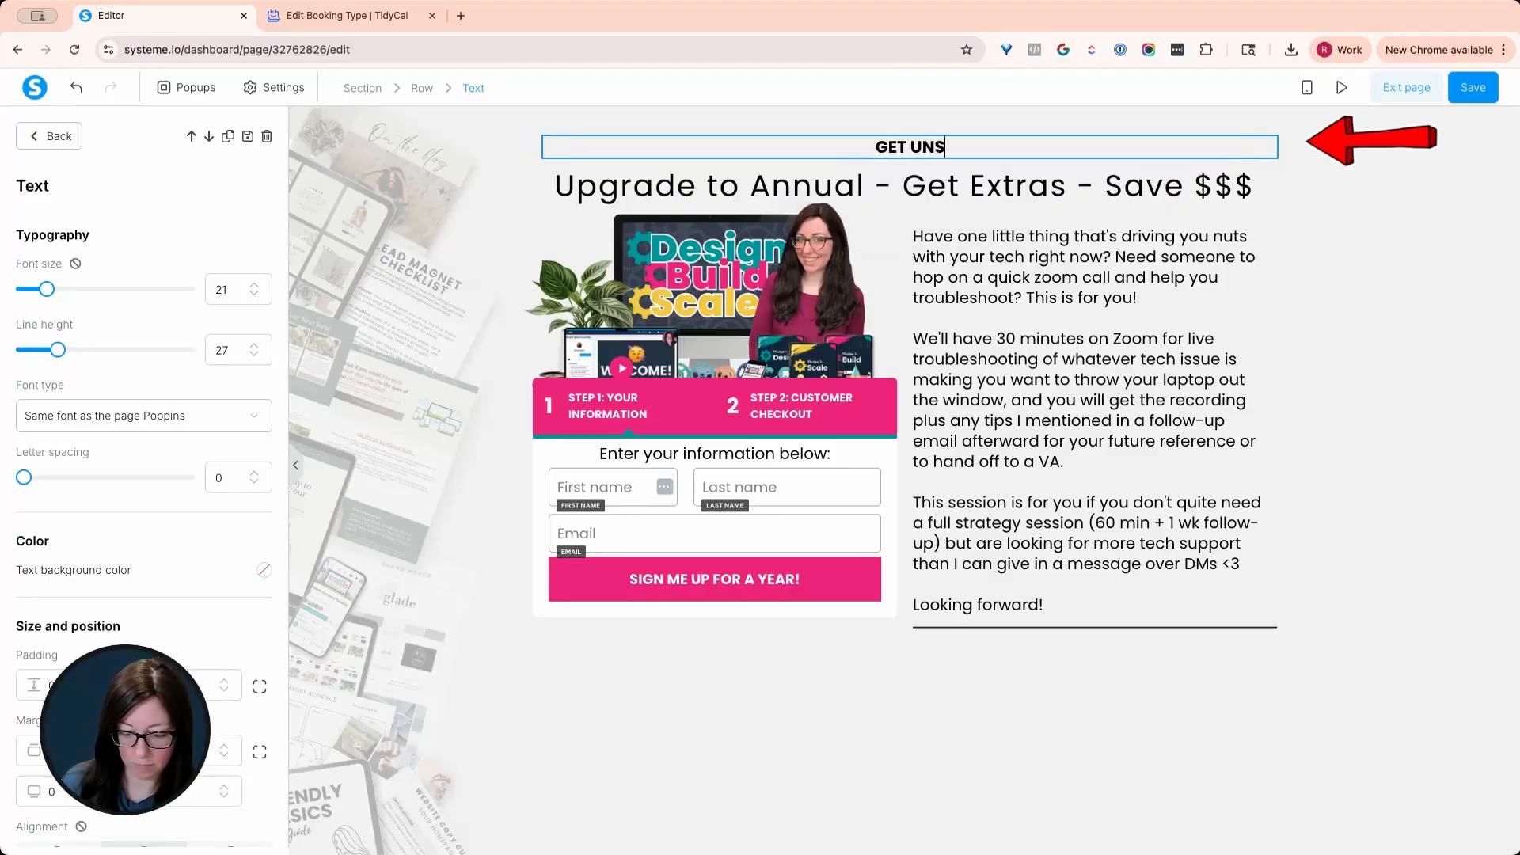
{"action": "type", "text": "TUCK IN"}
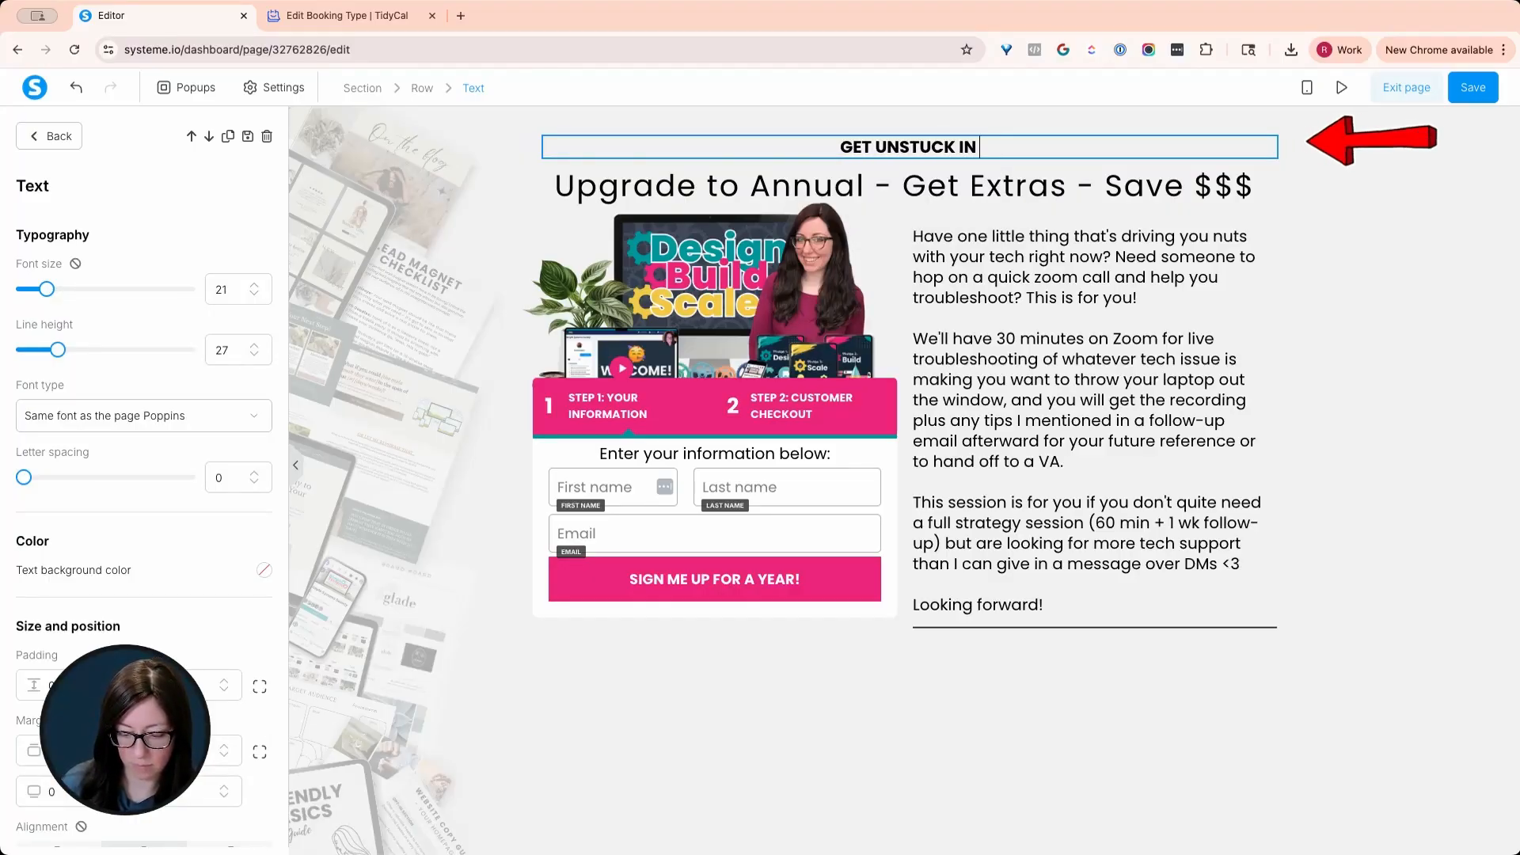
{"action": "type", "text": " 30 MINUTES OR"}
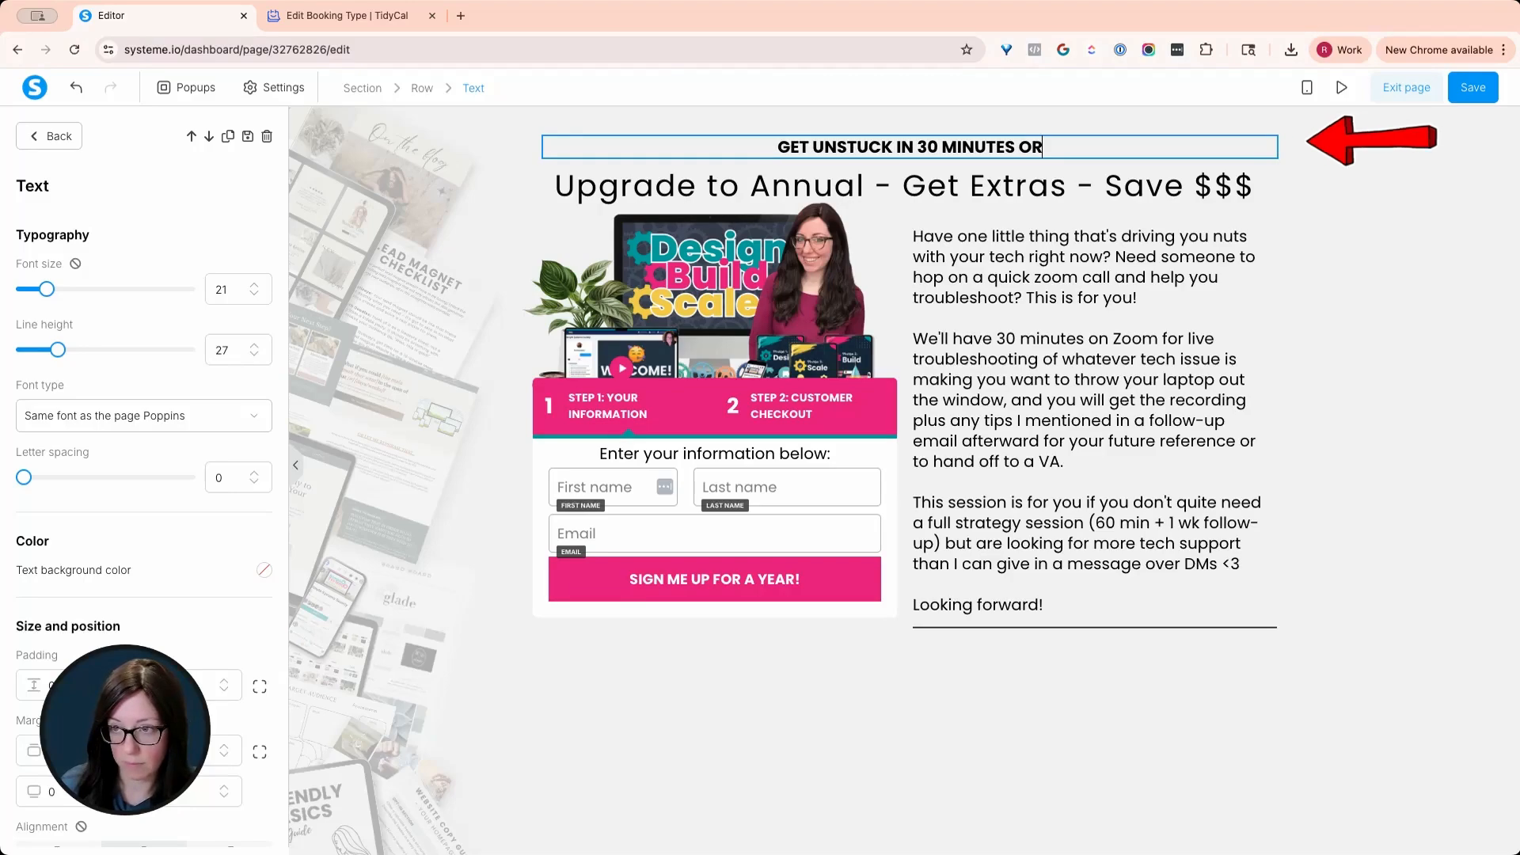
{"action": "type", "text": " LESS"}
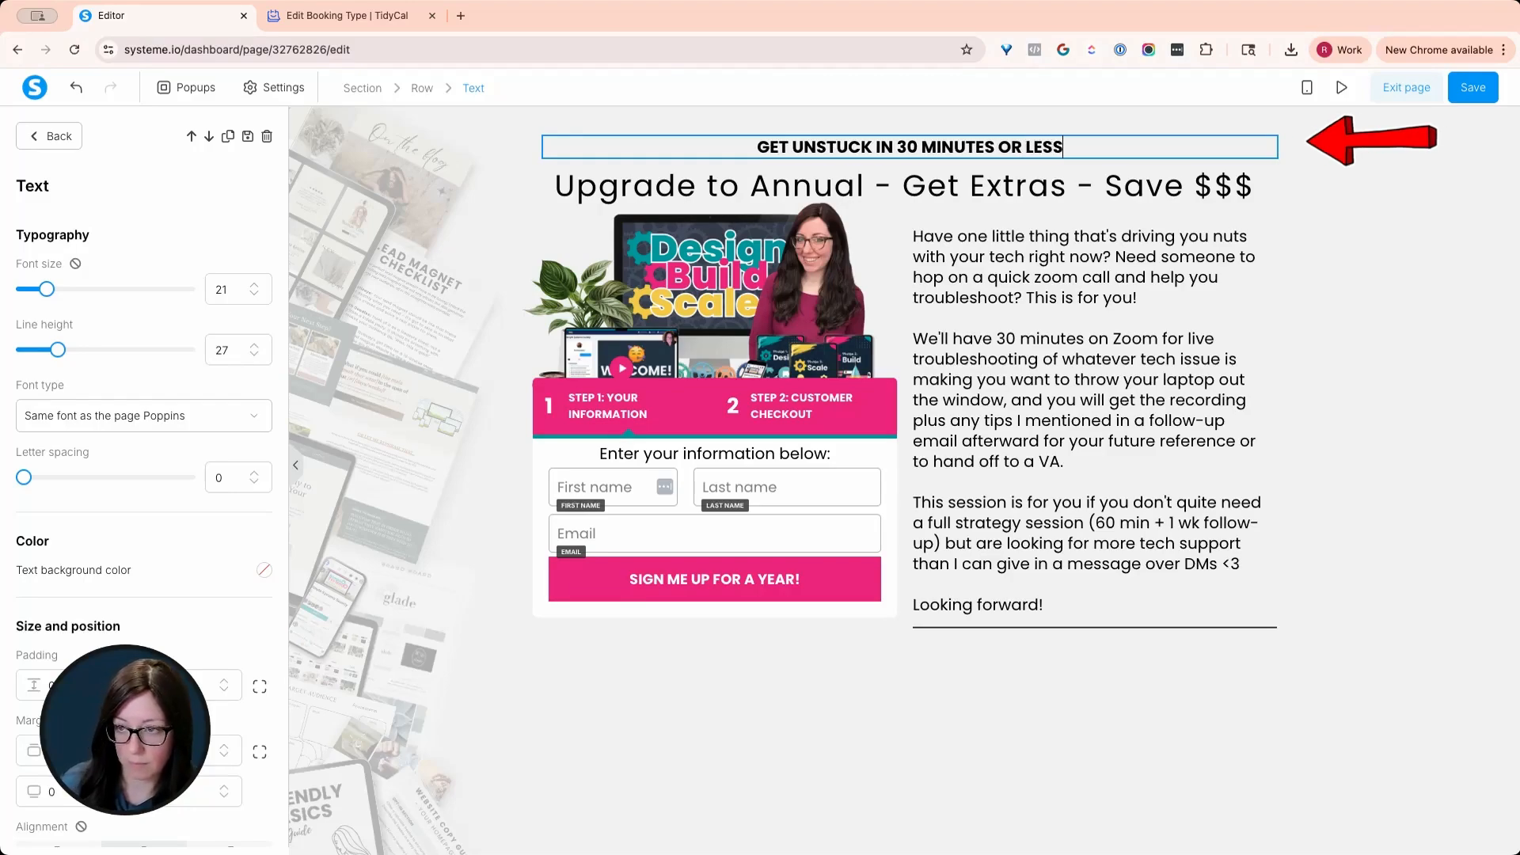
Change the large page headline to "Book Your Quick Tech Troubleshooting Call".
{"action": "left_click", "coordinate": [935, 183]}
{"action": "triple_click", "coordinate": [934, 180]}
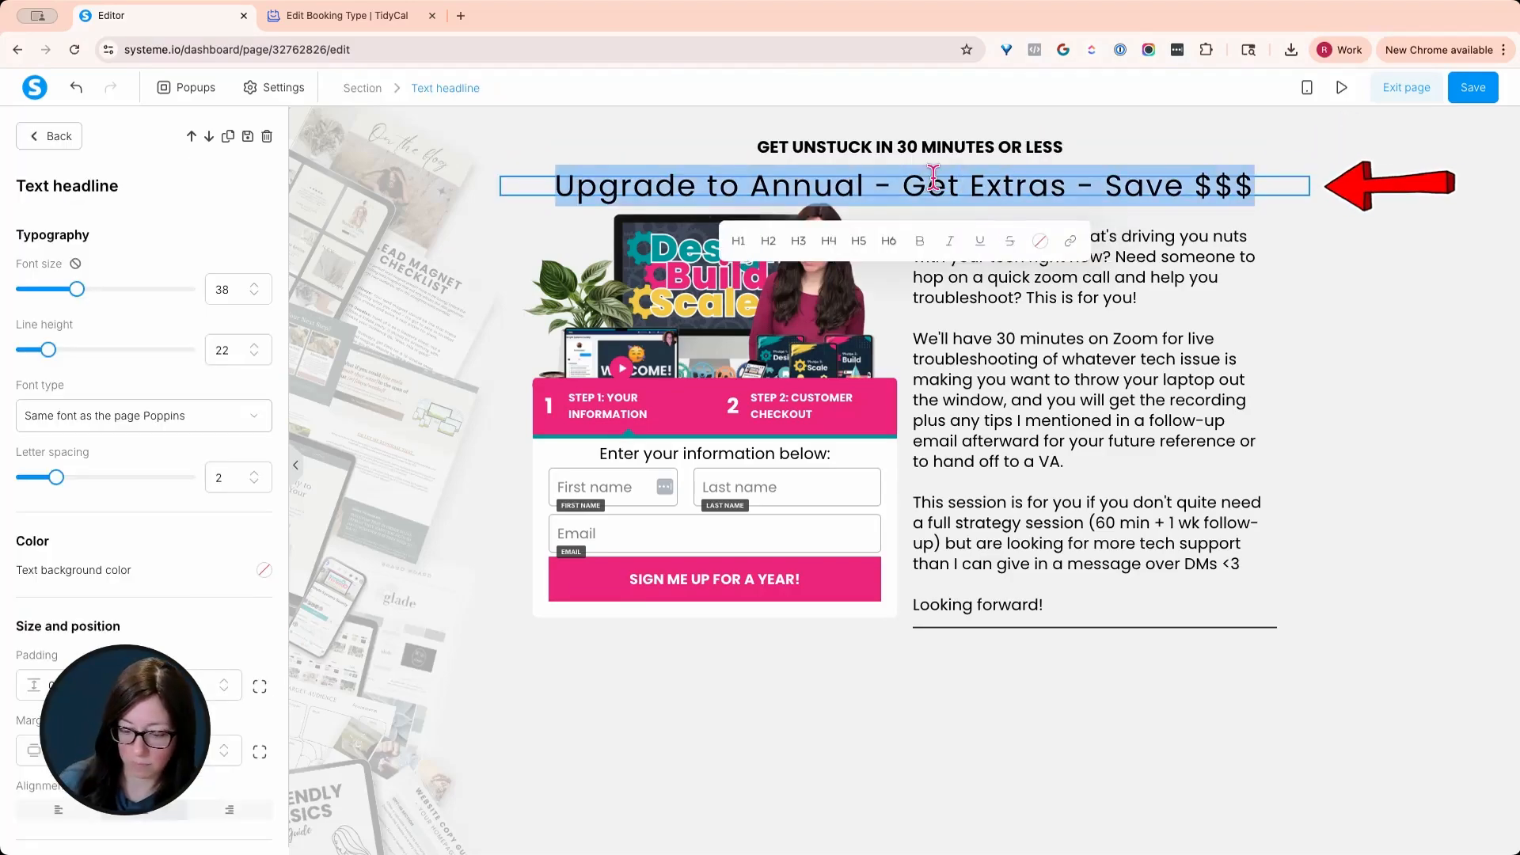
{"action": "type", "text": "Book Your Q"}
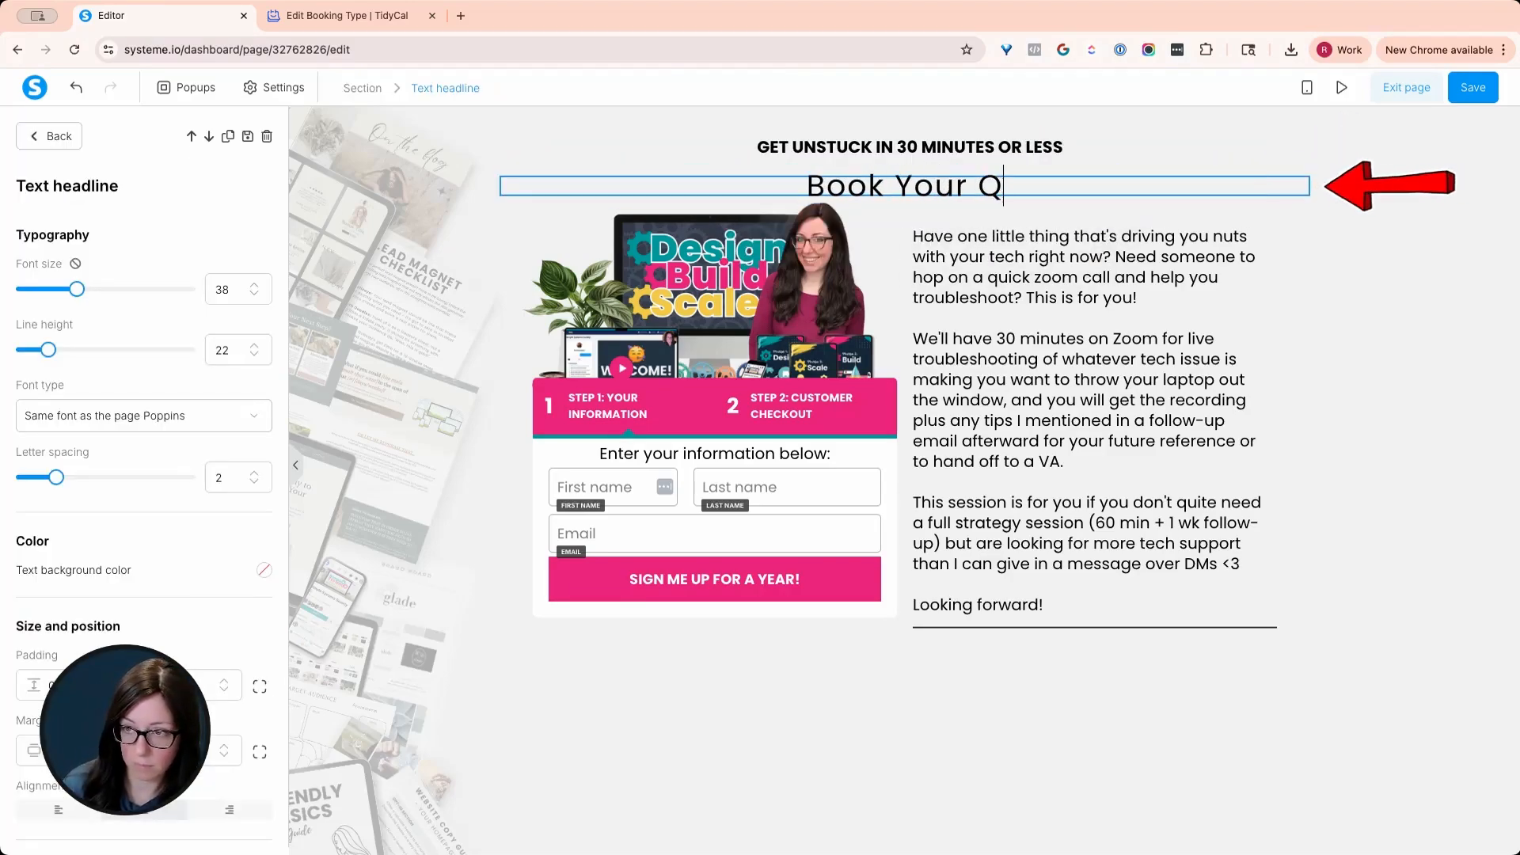
{"action": "type", "text": "uick Tec"}
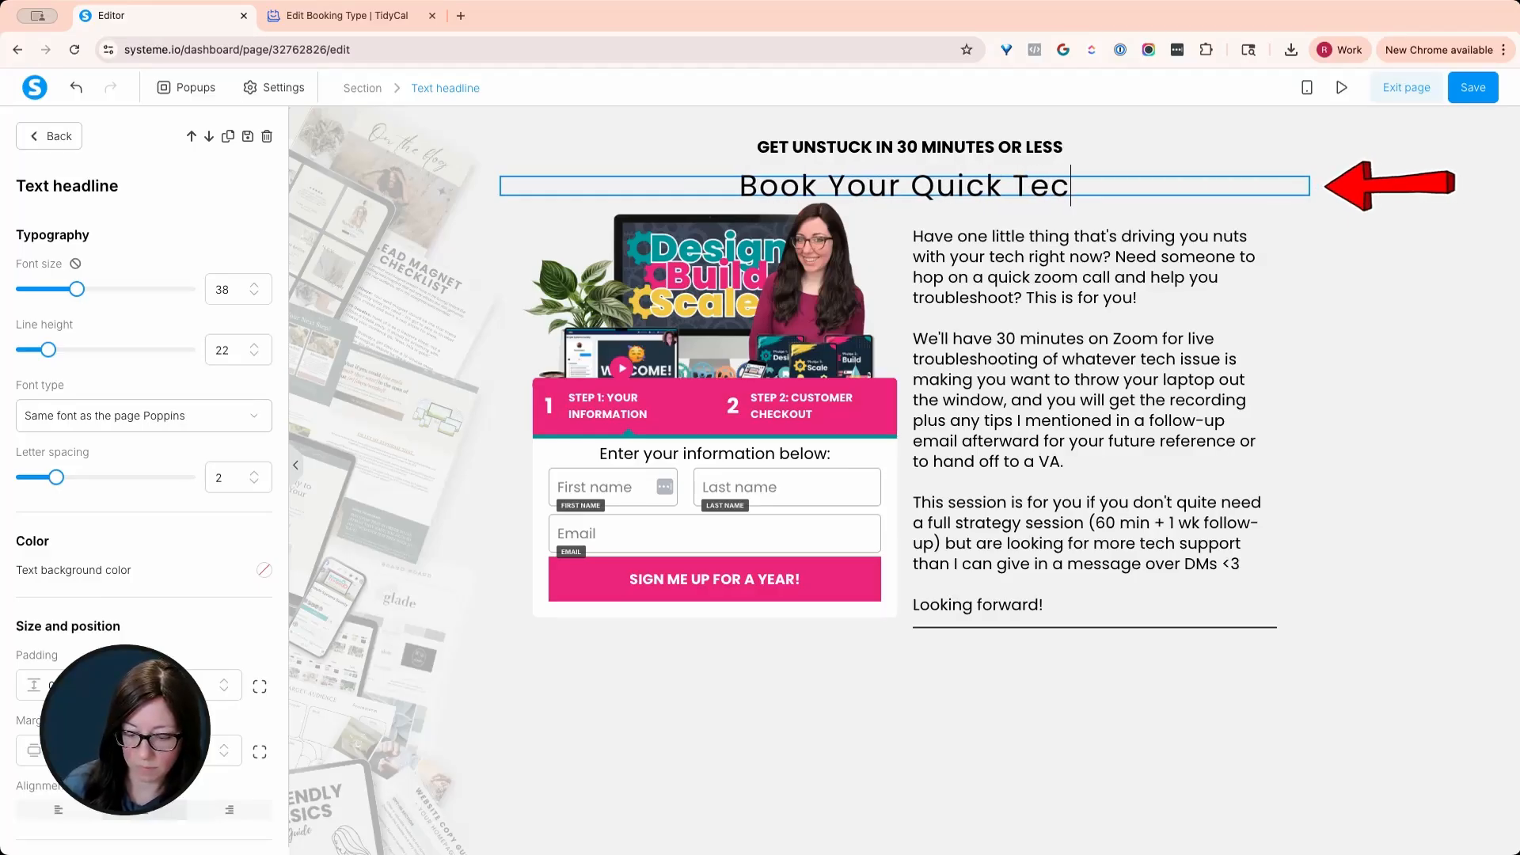
{"action": "type", "text": "h Troublesho"}
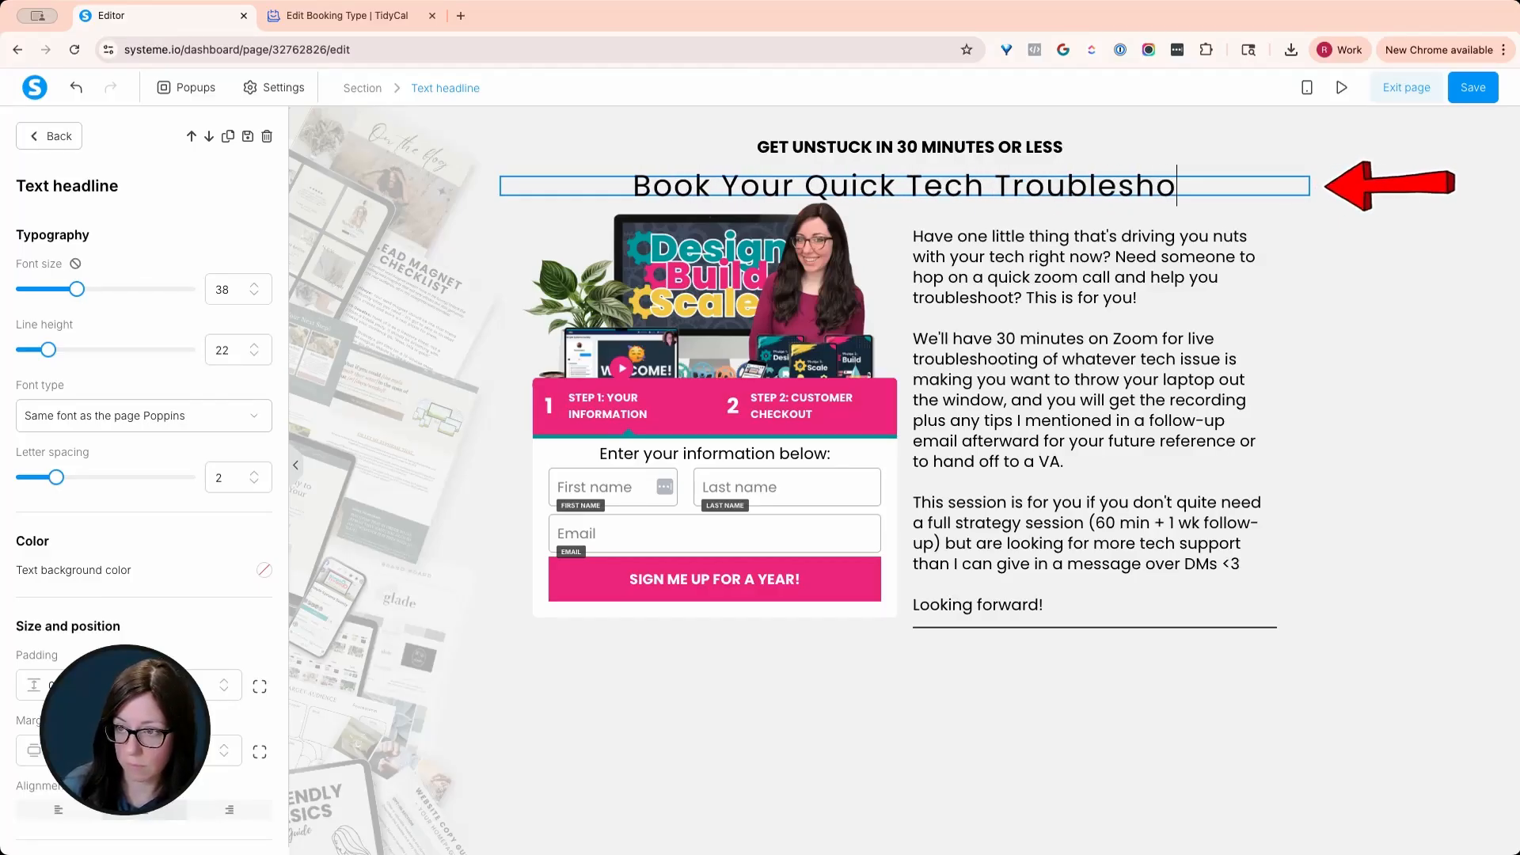
{"action": "type", "text": "oting Call"}
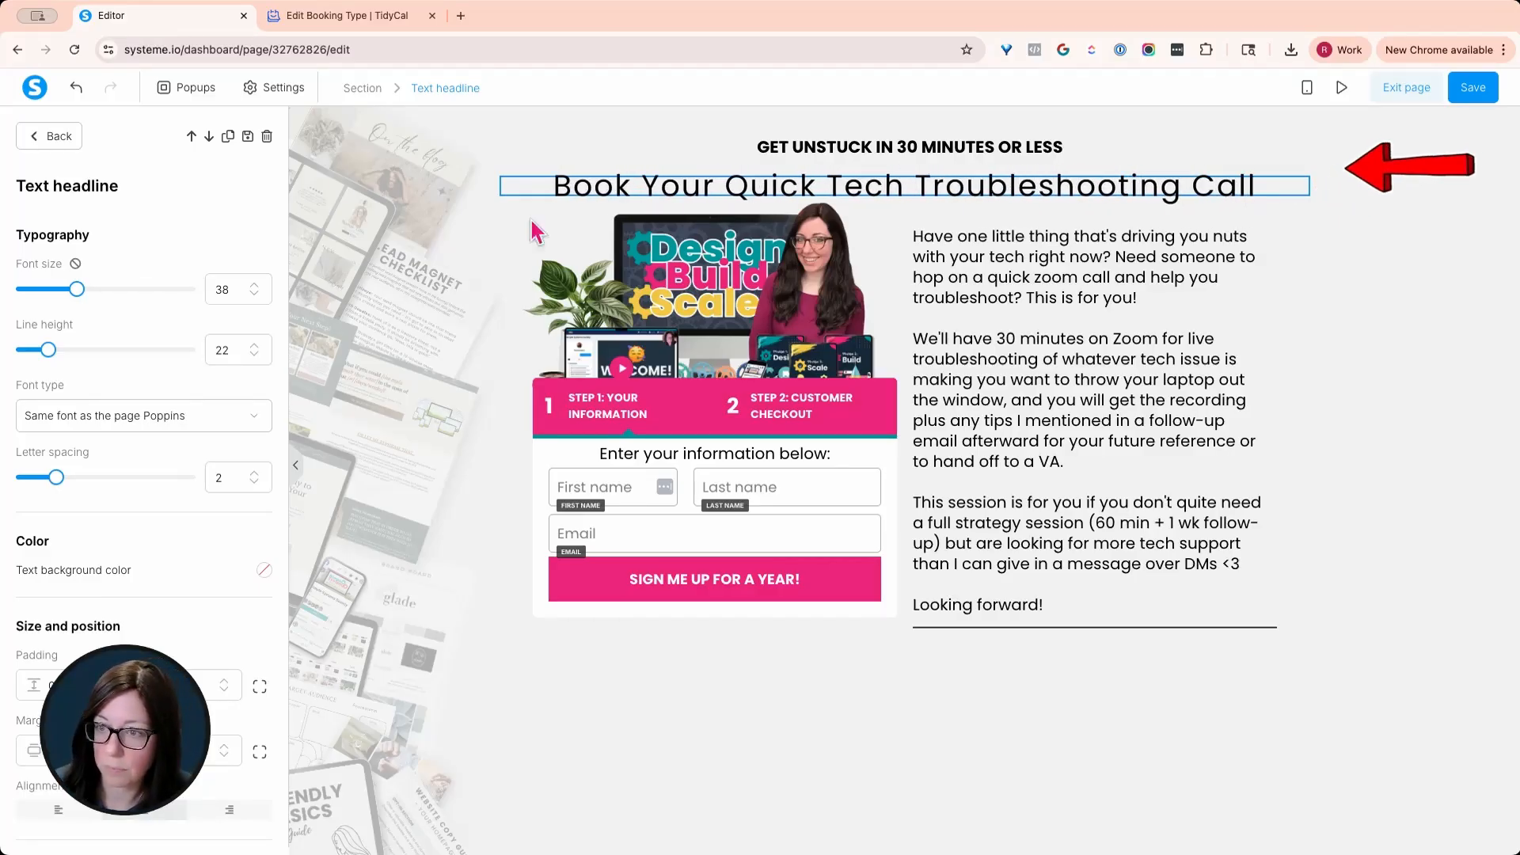
{"action": "key", "text": "Escape"}
{"action": "left_click", "coordinate": [415, 409]}
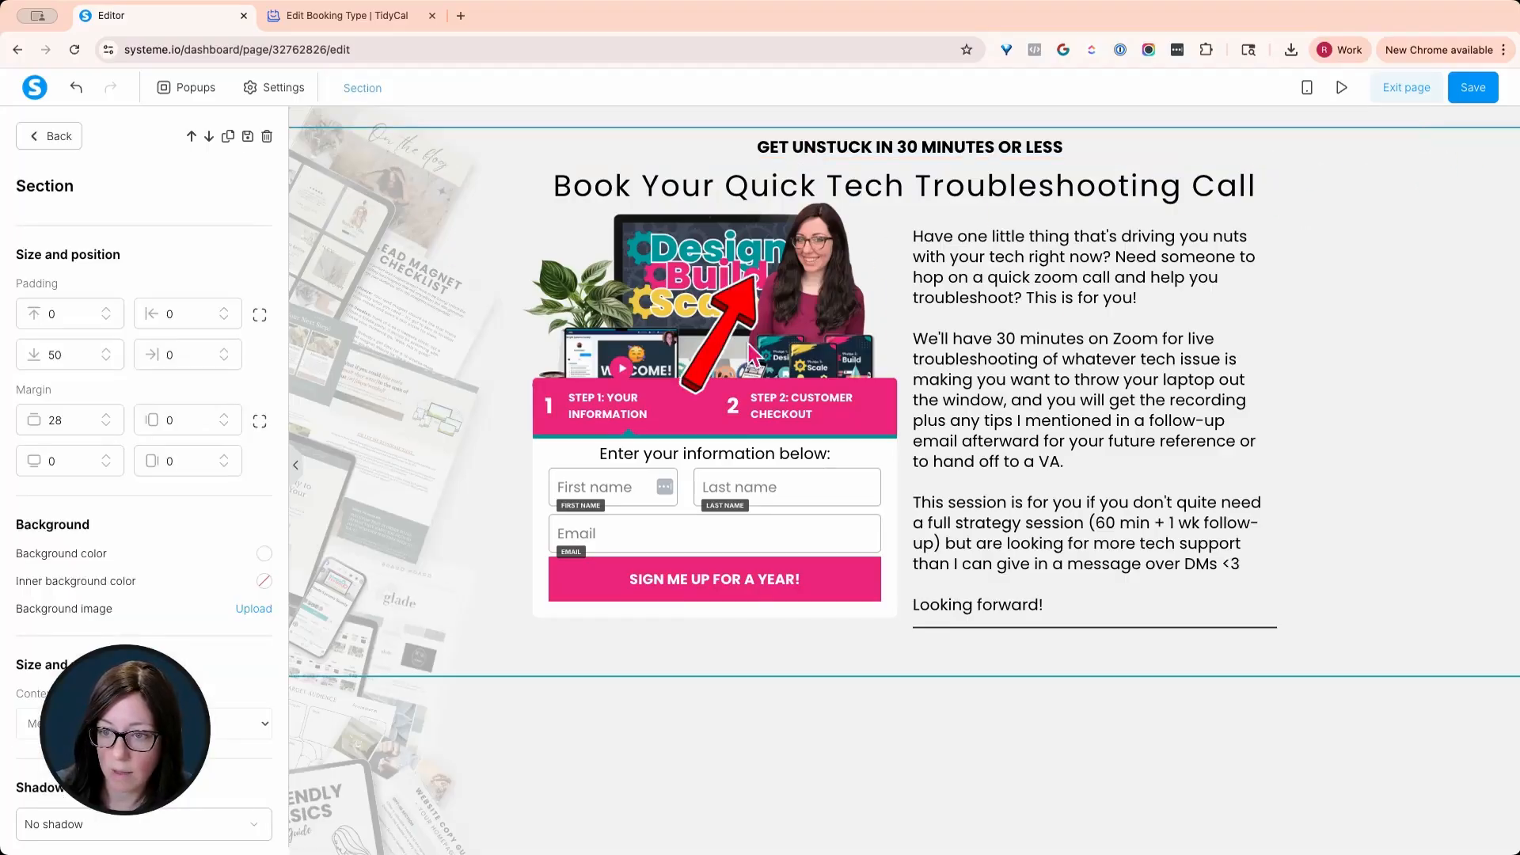
Replace the two-step payment form below the image with a Paid calendar element.
{"action": "left_click", "coordinate": [731, 404]}
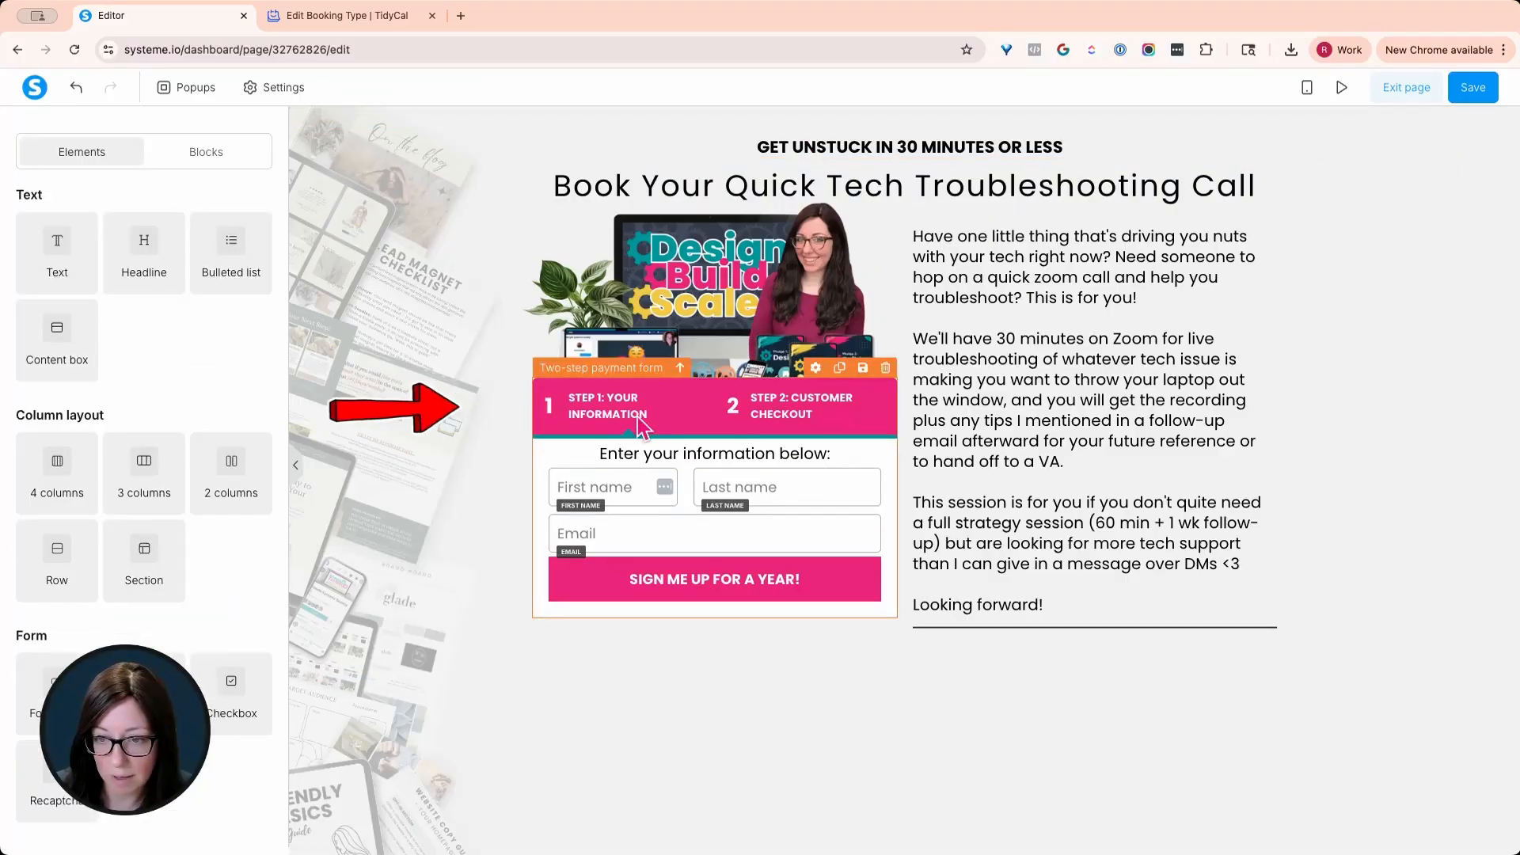
{"action": "scroll", "coordinate": [181, 377], "scroll_direction": "down", "scroll_amount": 1}
{"action": "scroll", "coordinate": [181, 377], "scroll_direction": "down", "scroll_amount": 10}
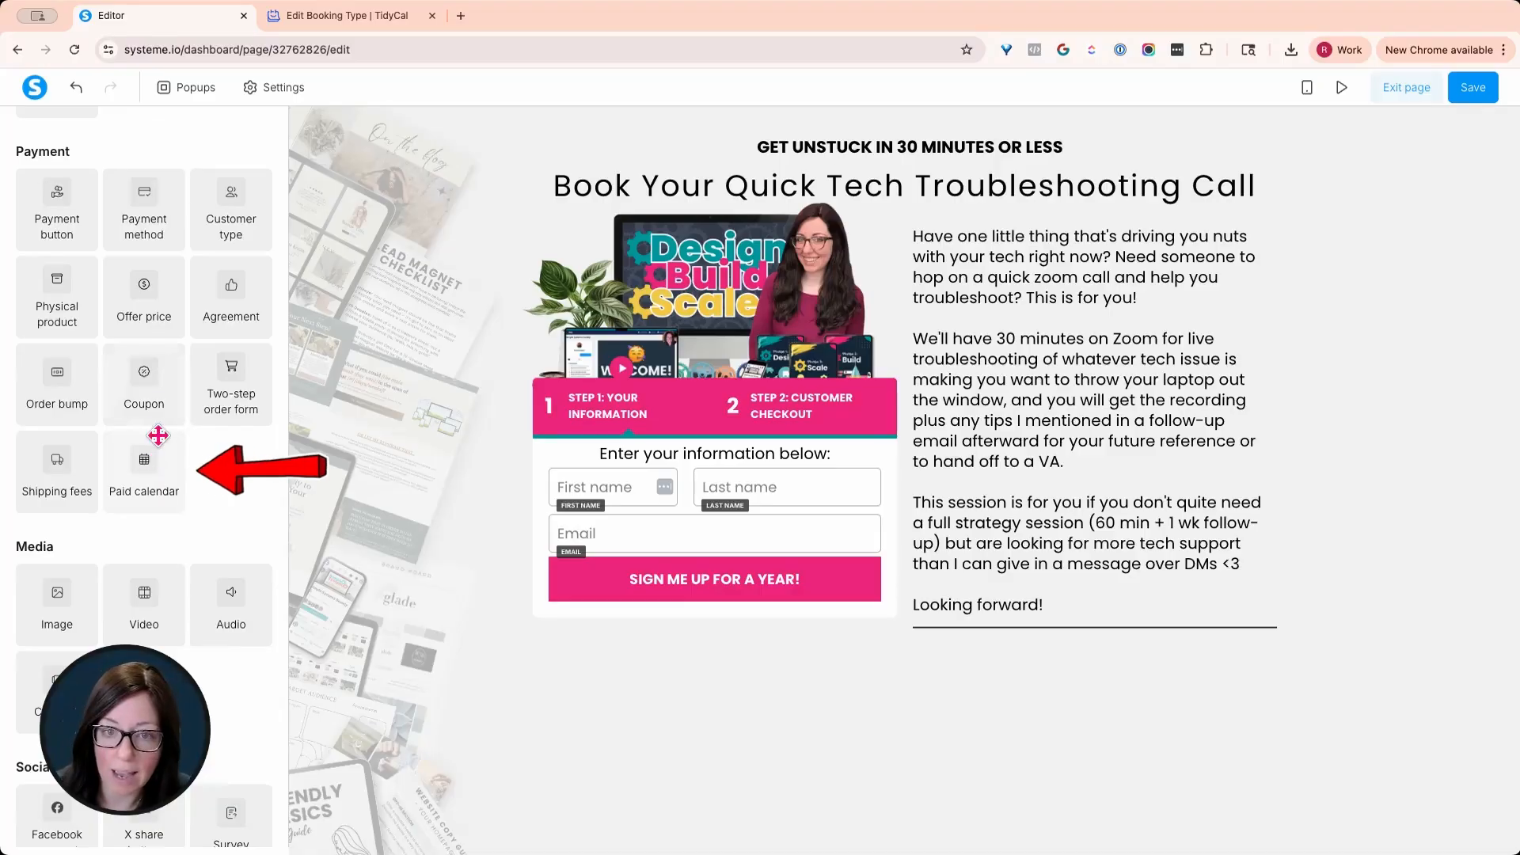
{"action": "left_click_drag", "start_coordinate": [152, 458], "coordinate": [680, 392]}
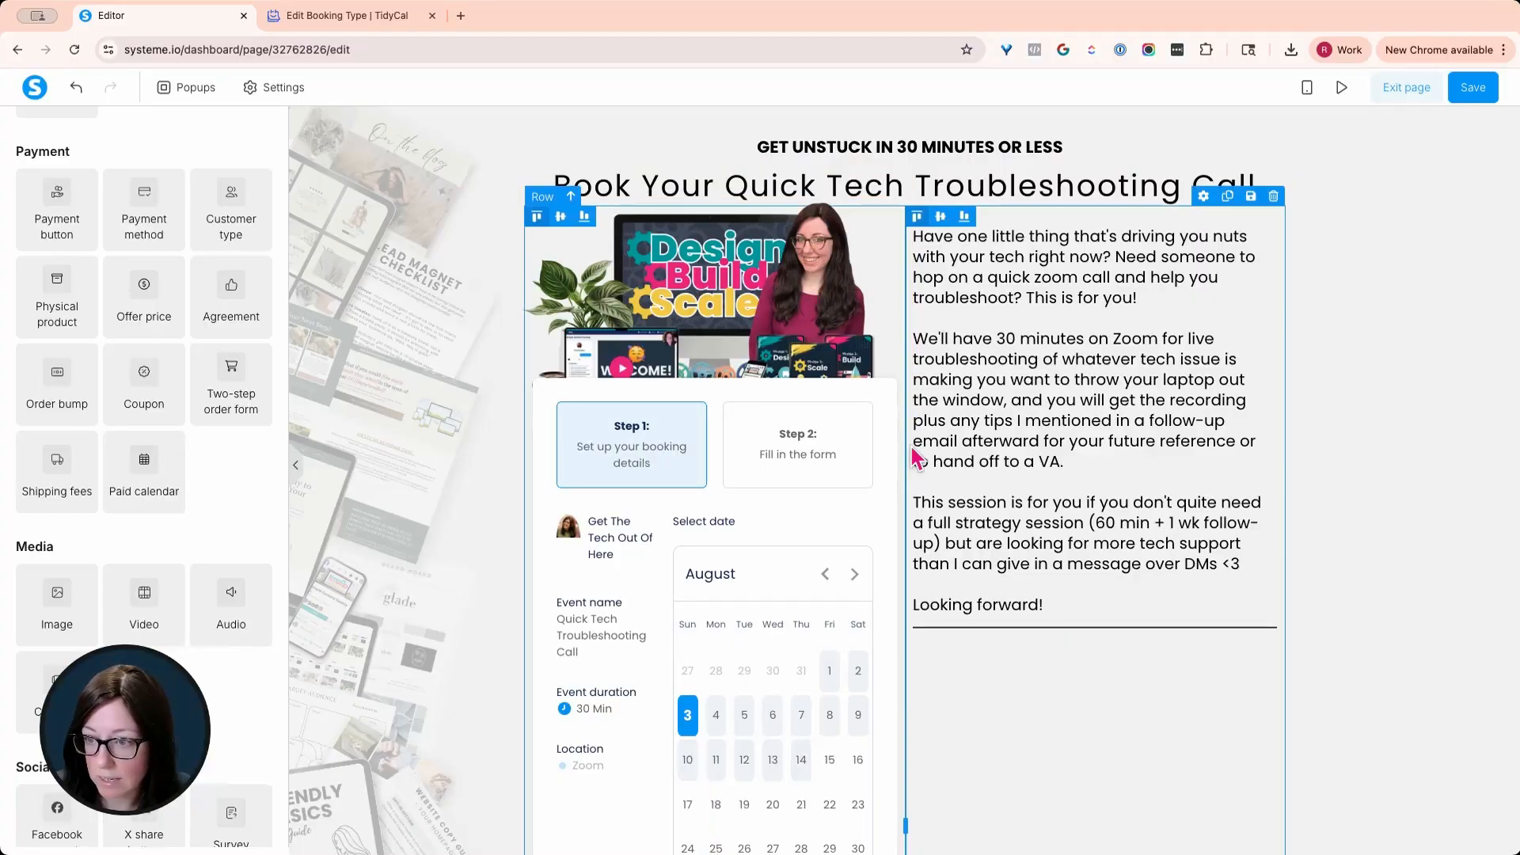
Widen the calendar's column by moving the divider between the row's two columns toward the description text.
{"action": "left_click_drag", "start_coordinate": [903, 446], "coordinate": [967, 457]}
{"action": "left_click", "coordinate": [1410, 428]}
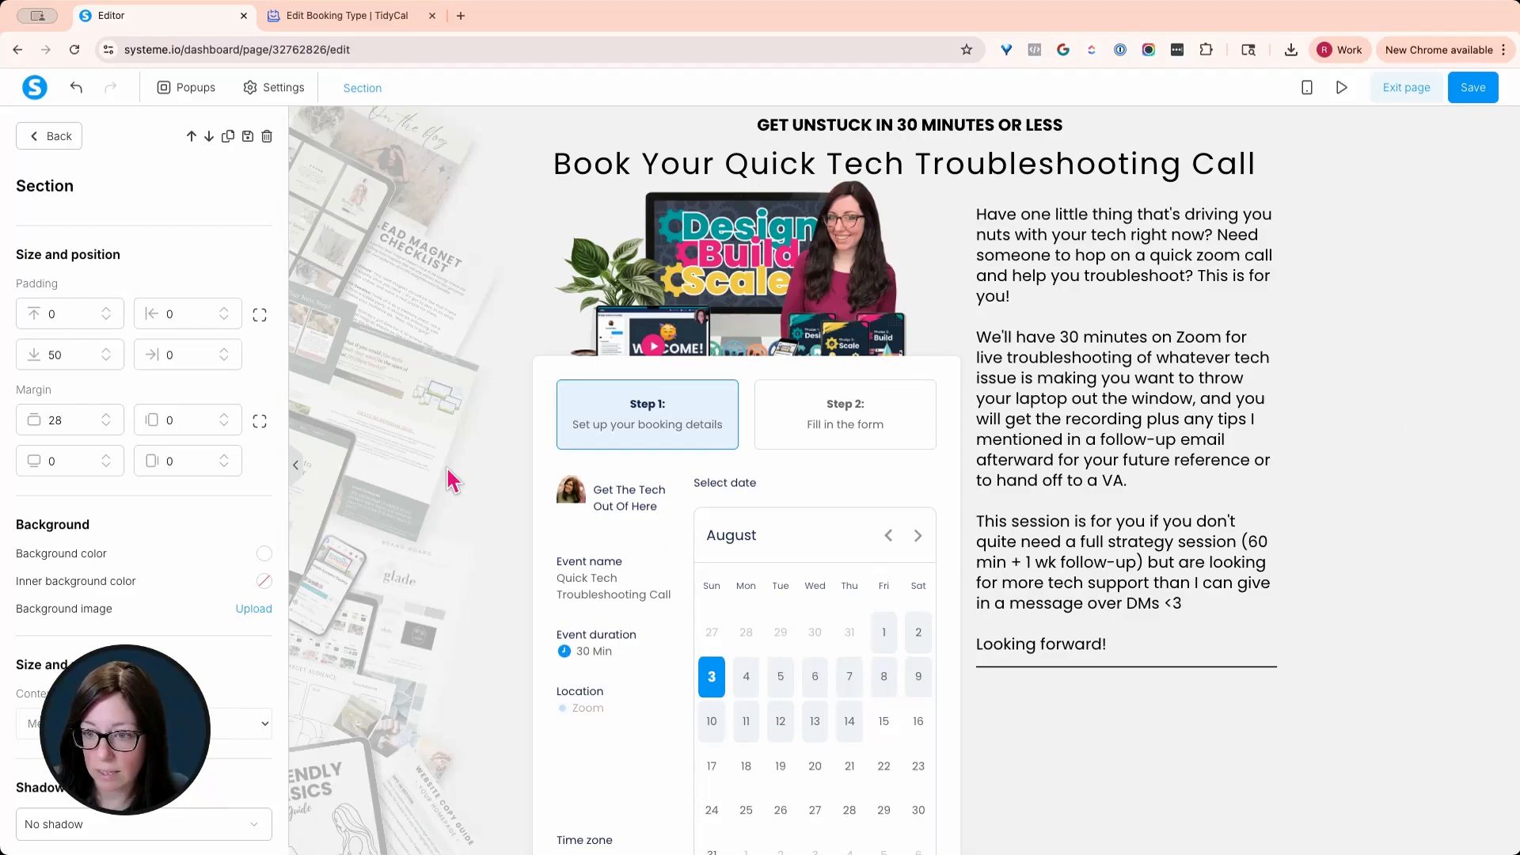
{"action": "left_click", "coordinate": [467, 448]}
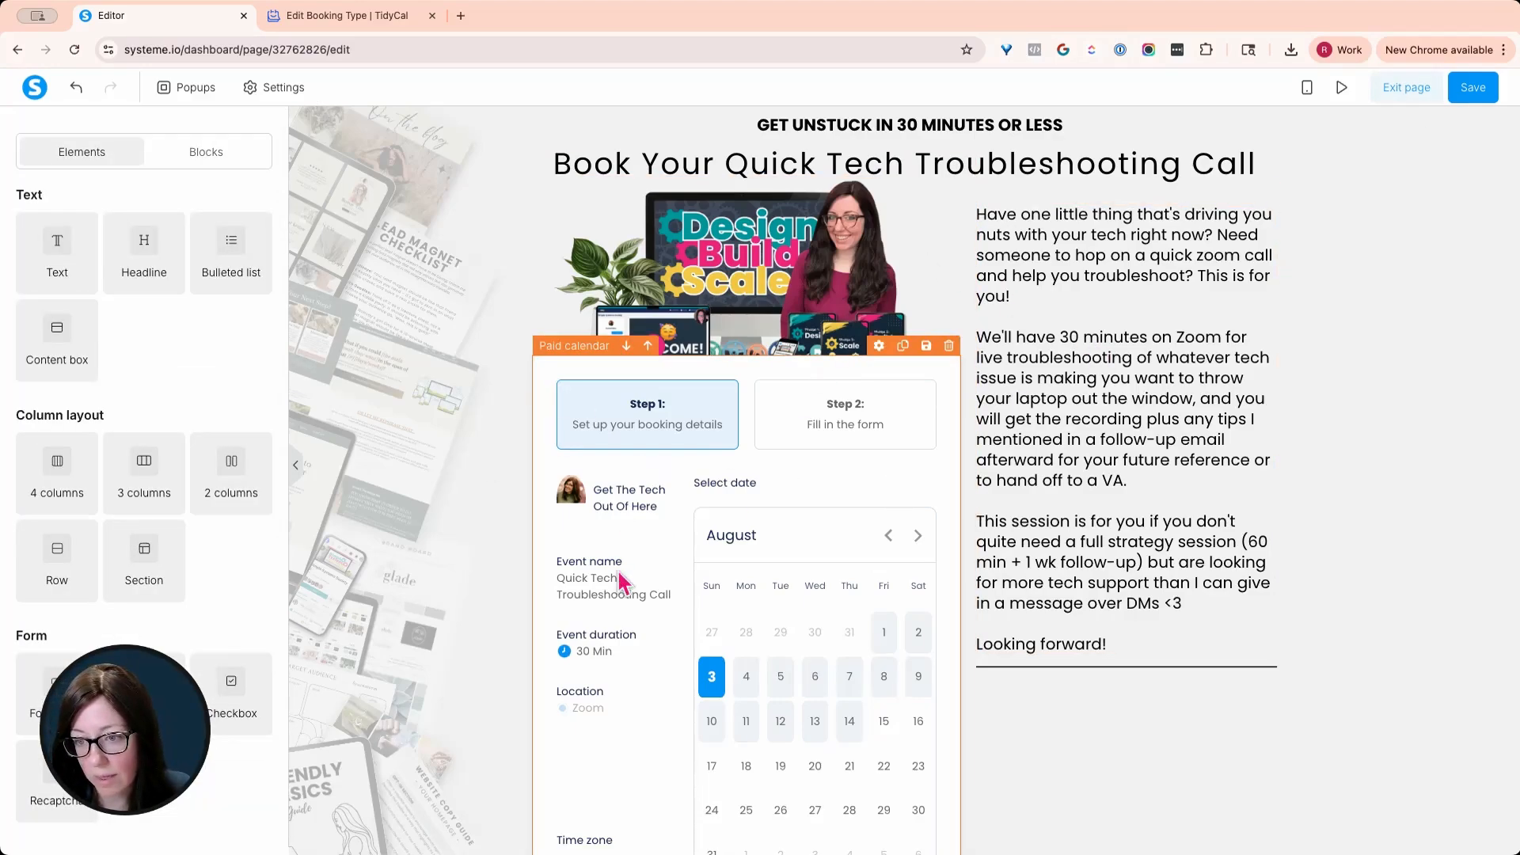
Move the description text out of the two-column row to just below the headline, and place the image full width beneath it.
{"action": "scroll", "coordinate": [420, 443], "scroll_direction": "down", "scroll_amount": 5}
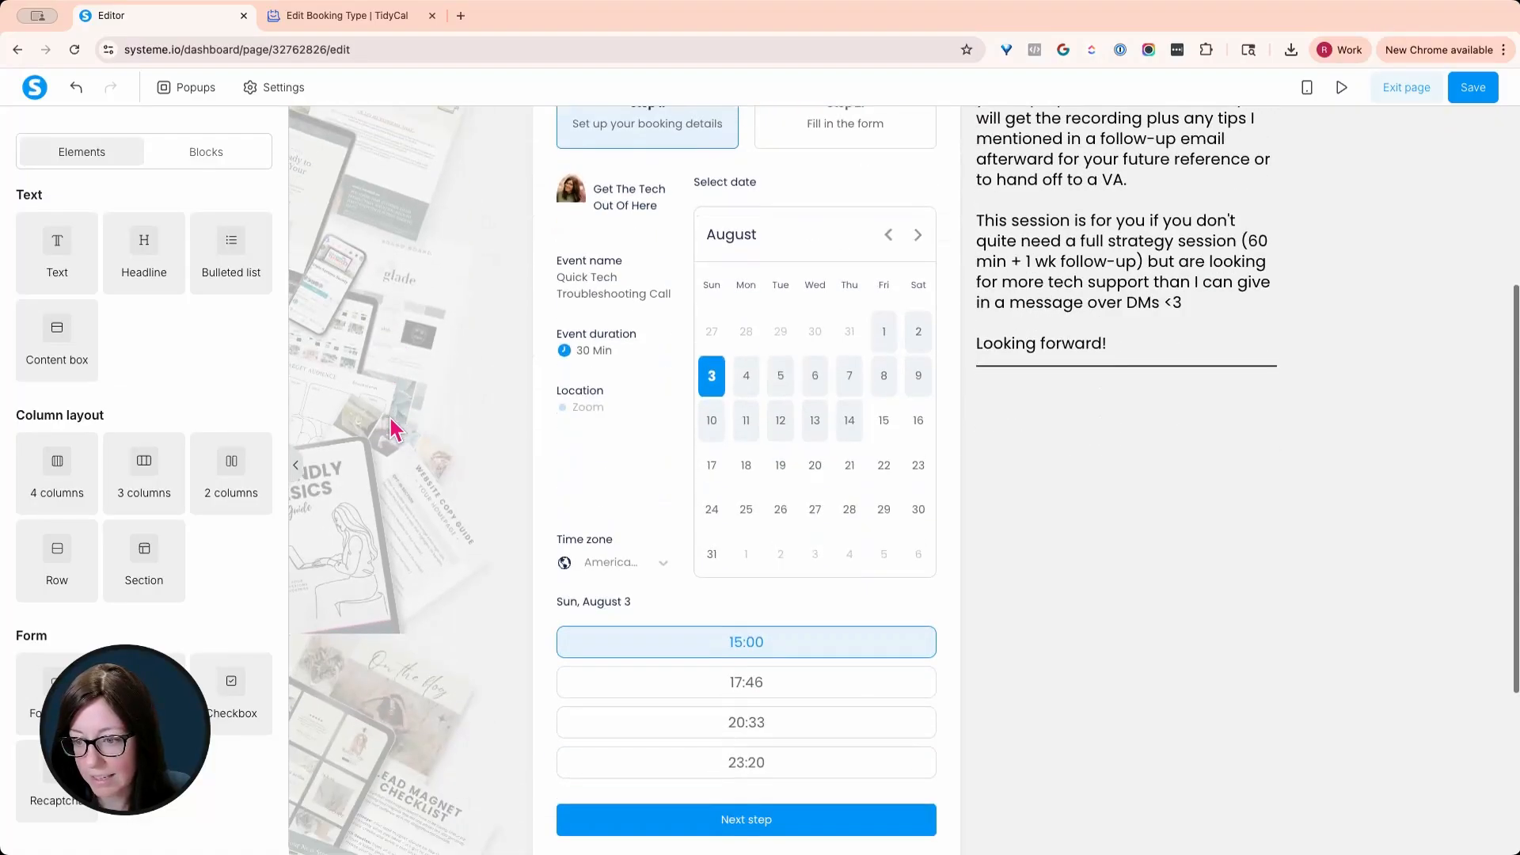
{"action": "scroll", "coordinate": [394, 428], "scroll_direction": "up", "scroll_amount": 4}
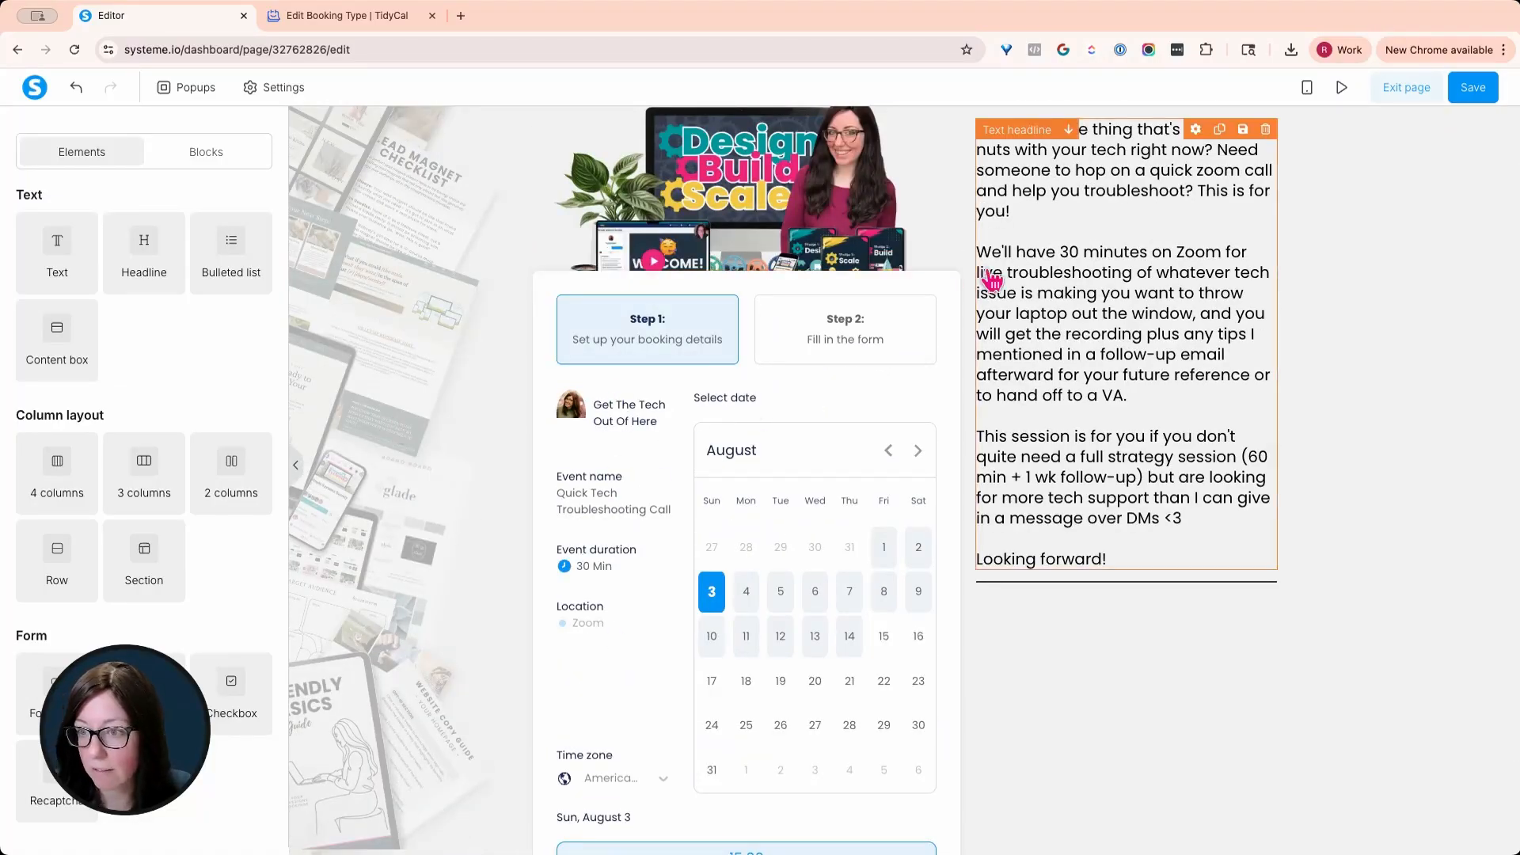
{"action": "scroll", "coordinate": [989, 281], "scroll_direction": "up", "scroll_amount": 2}
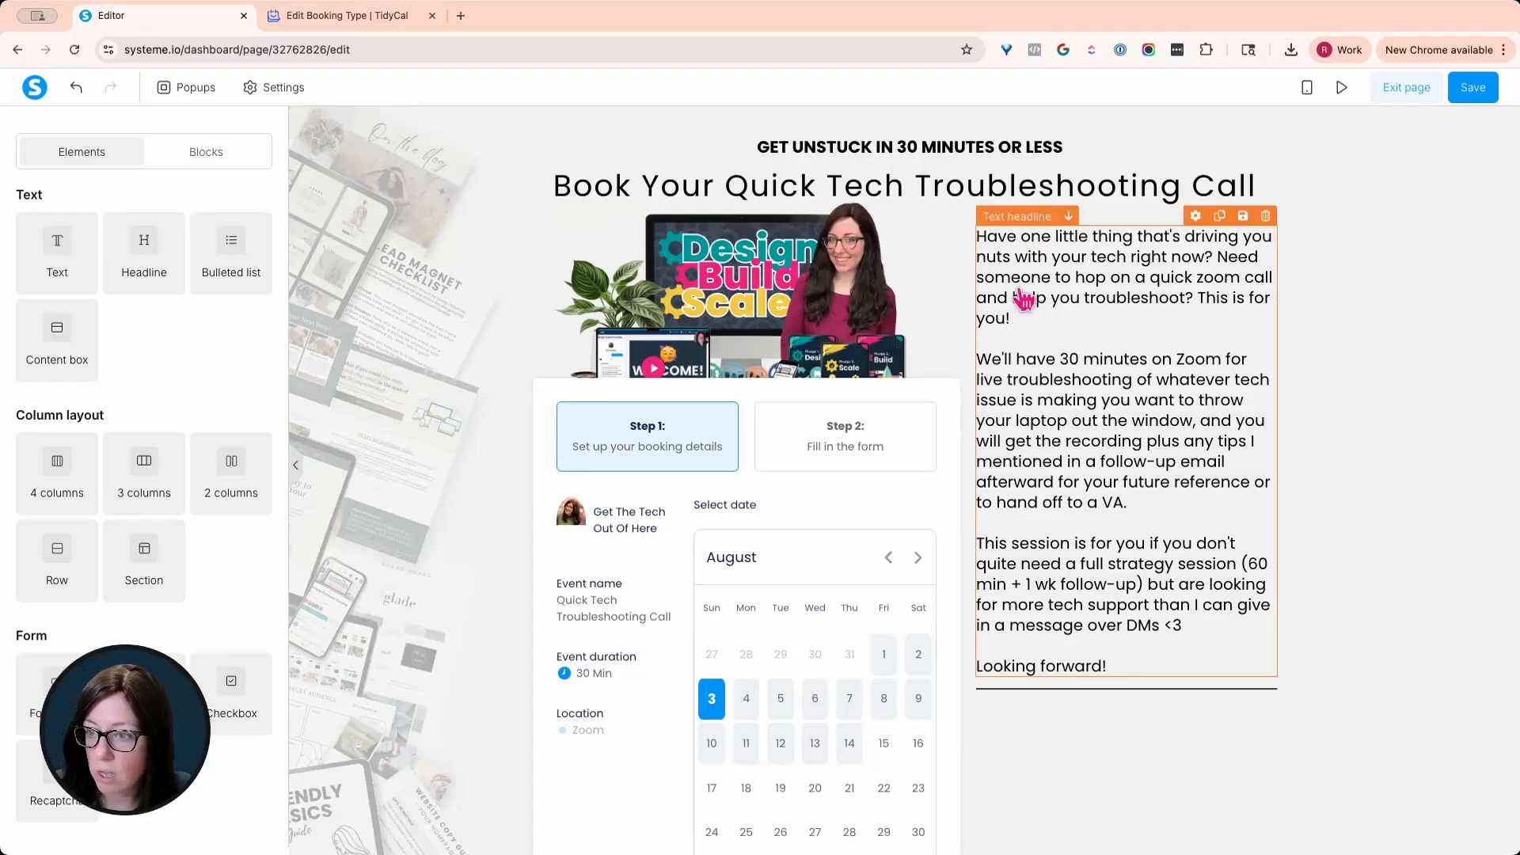
{"action": "left_click_drag", "start_coordinate": [1054, 216], "coordinate": [1058, 209]}
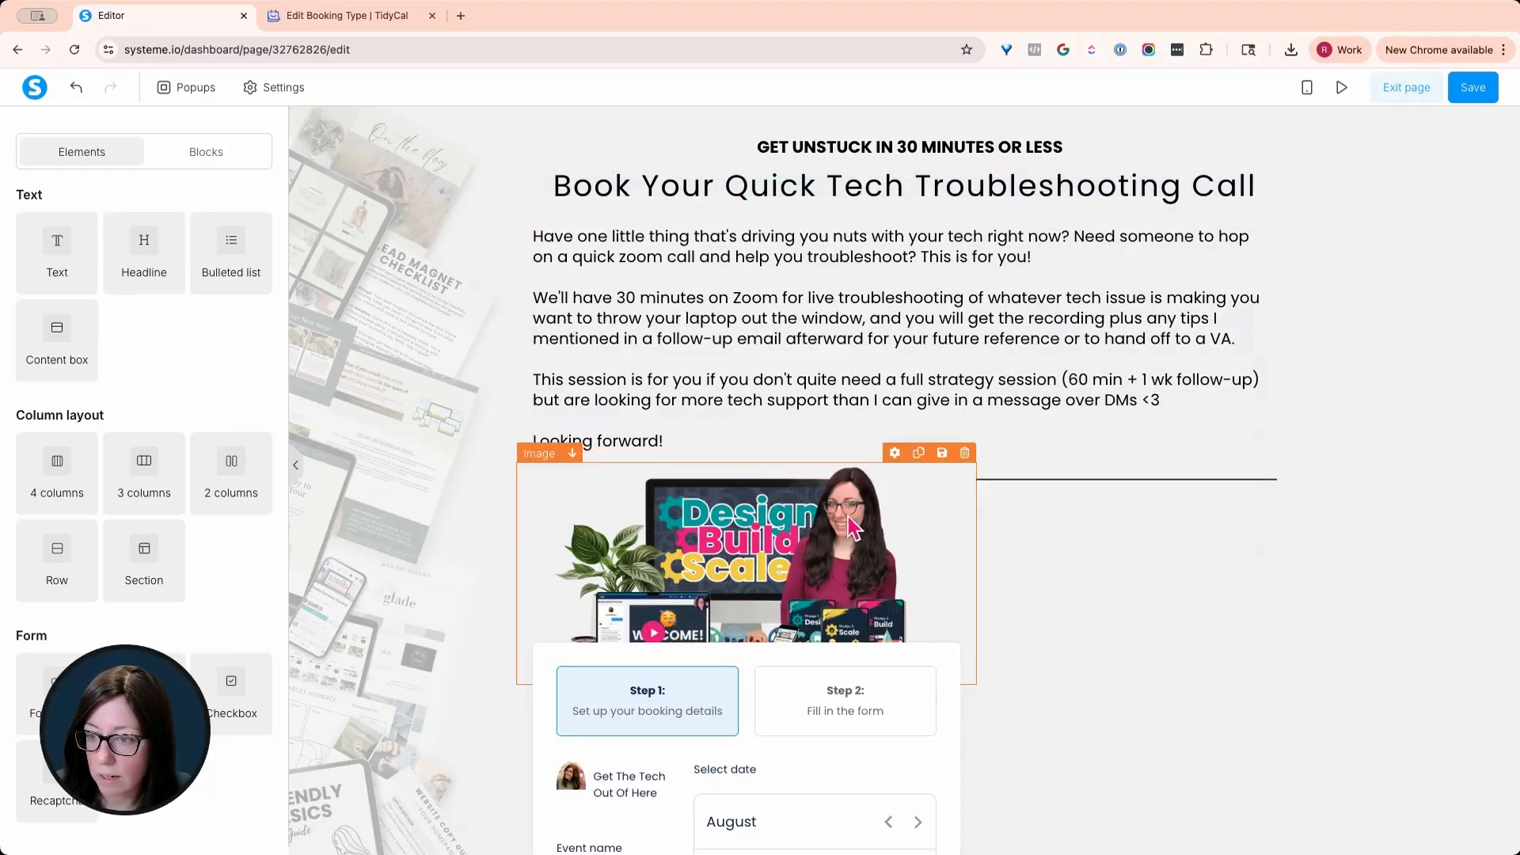
{"action": "left_click_drag", "start_coordinate": [811, 528], "coordinate": [882, 461]}
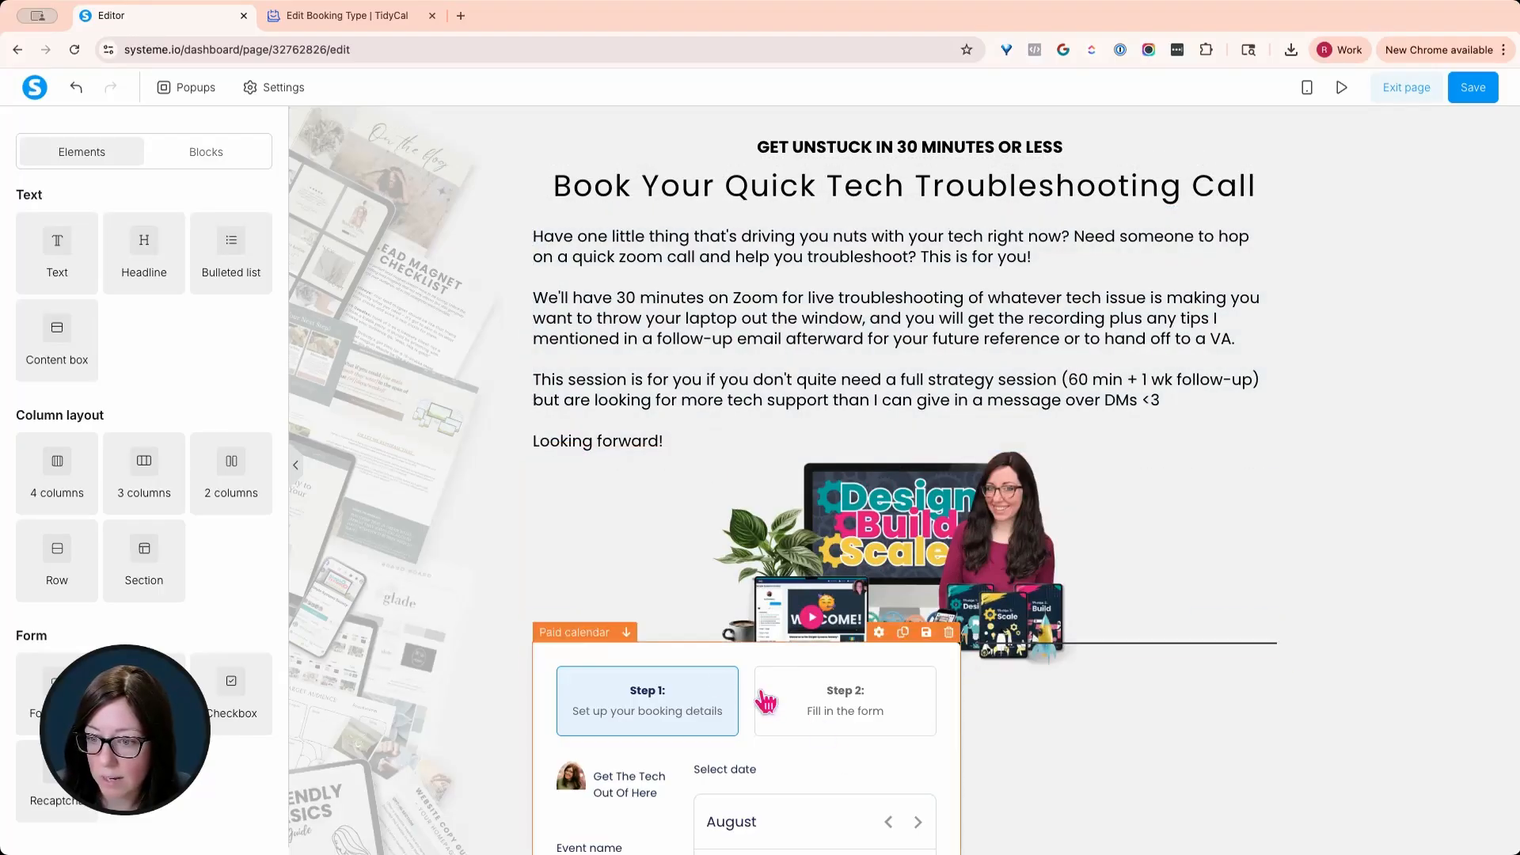
Move the paid calendar out of its column to full width beneath the image, and delete the leftover row containing the old payment form.
{"action": "left_click_drag", "start_coordinate": [719, 659], "coordinate": [946, 600]}
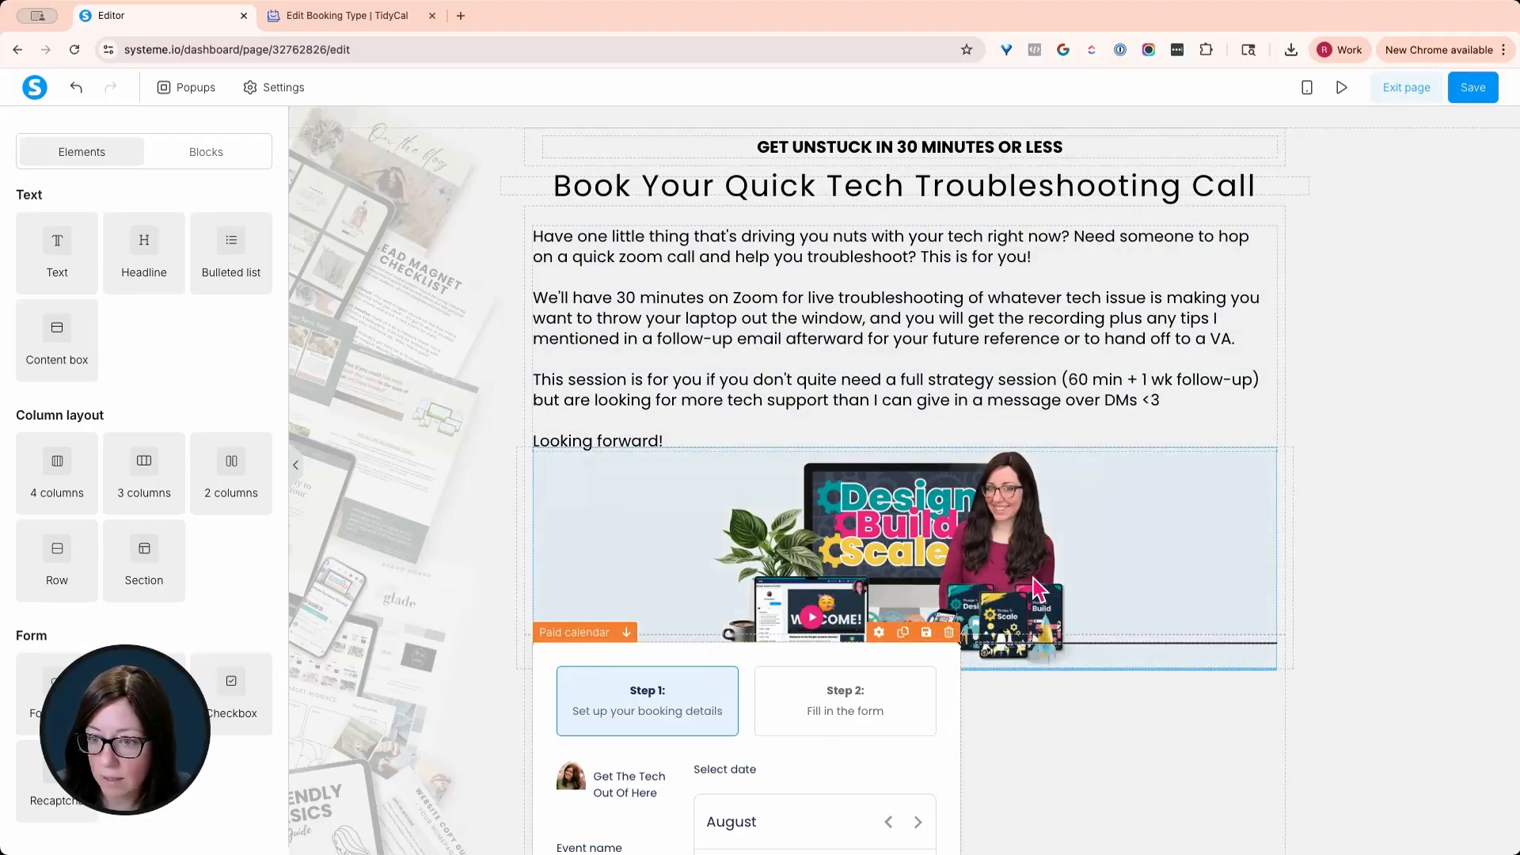
{"action": "left_click_drag", "start_coordinate": [1039, 589], "coordinate": [1040, 592]}
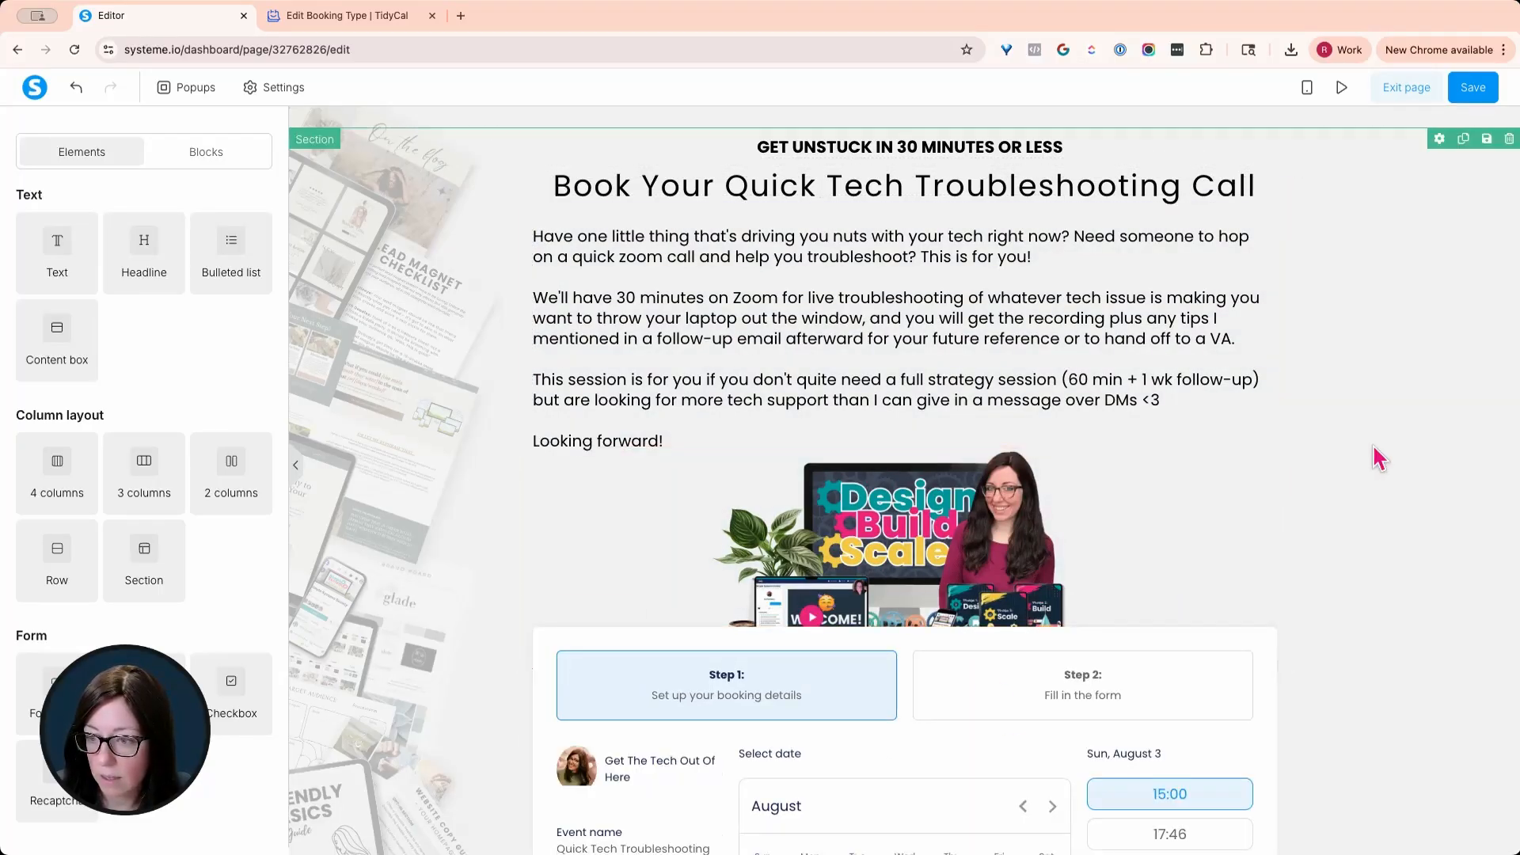
{"action": "scroll", "coordinate": [1379, 458], "scroll_direction": "down", "scroll_amount": 9}
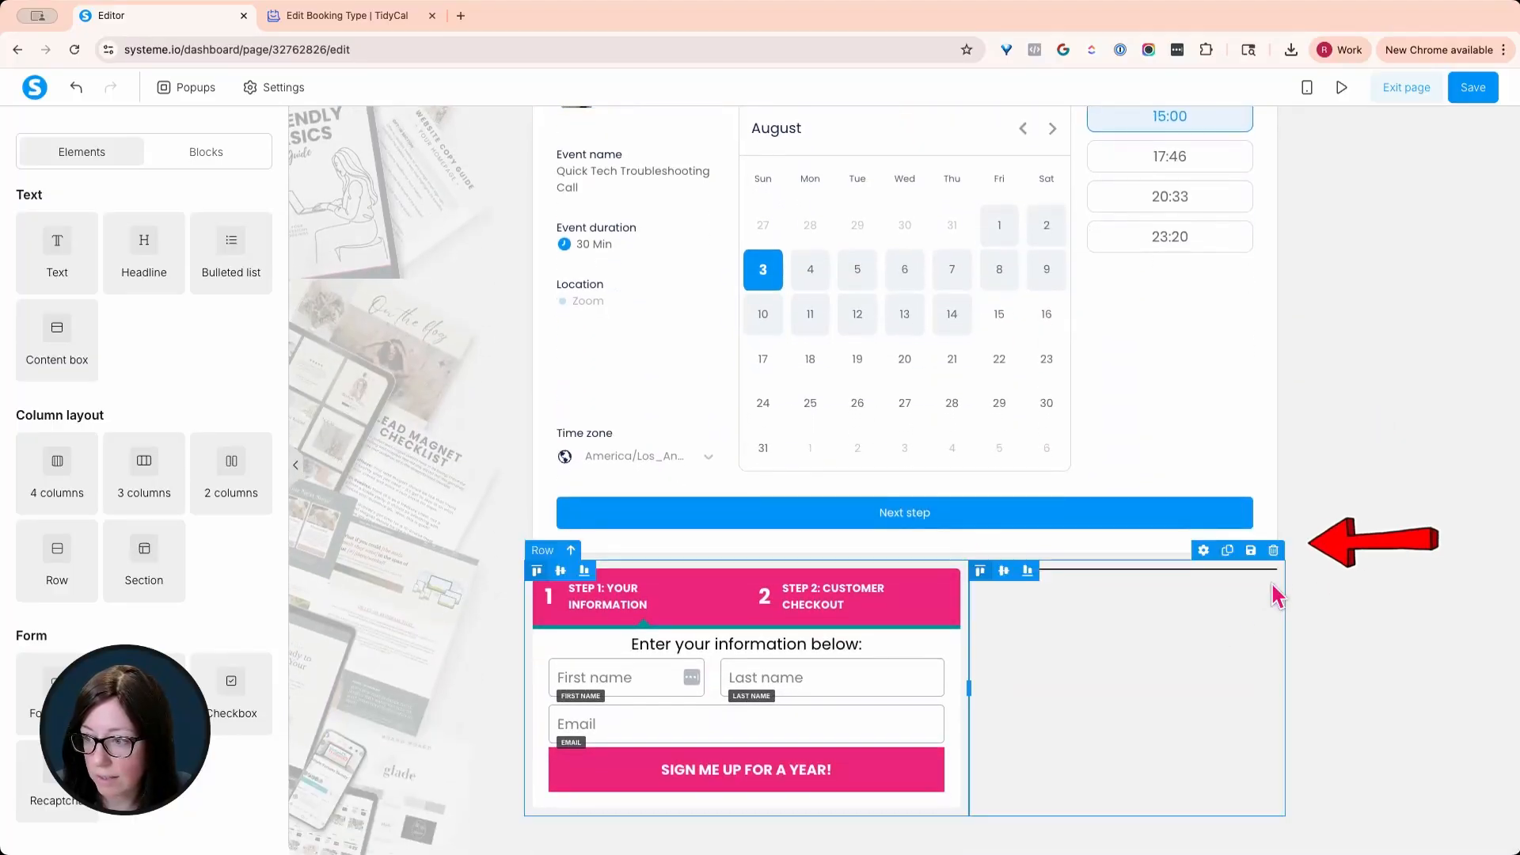
{"action": "left_click", "coordinate": [1273, 551]}
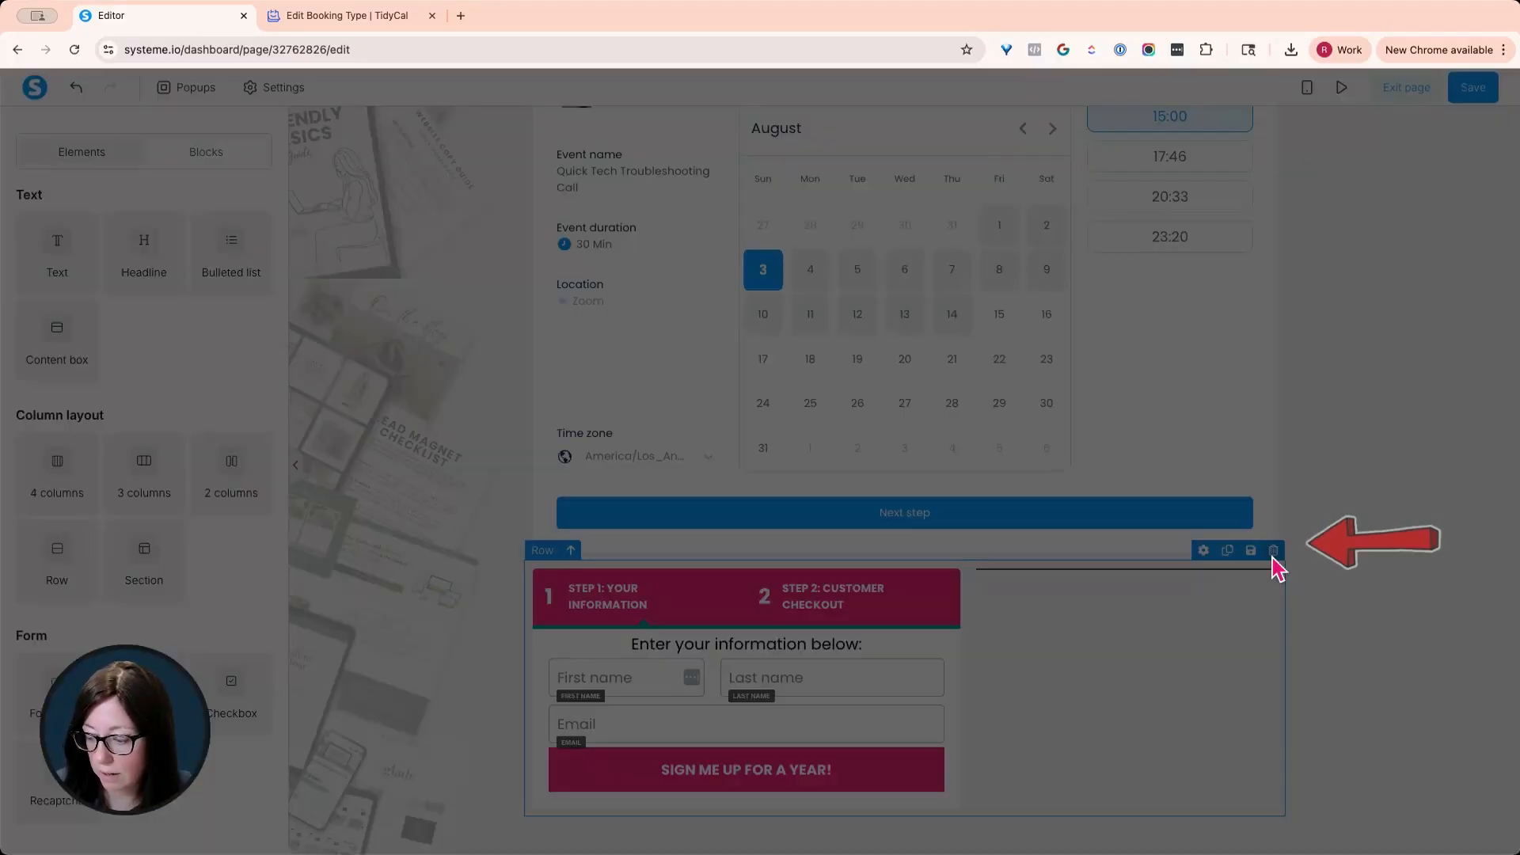
{"action": "left_click", "coordinate": [1453, 455]}
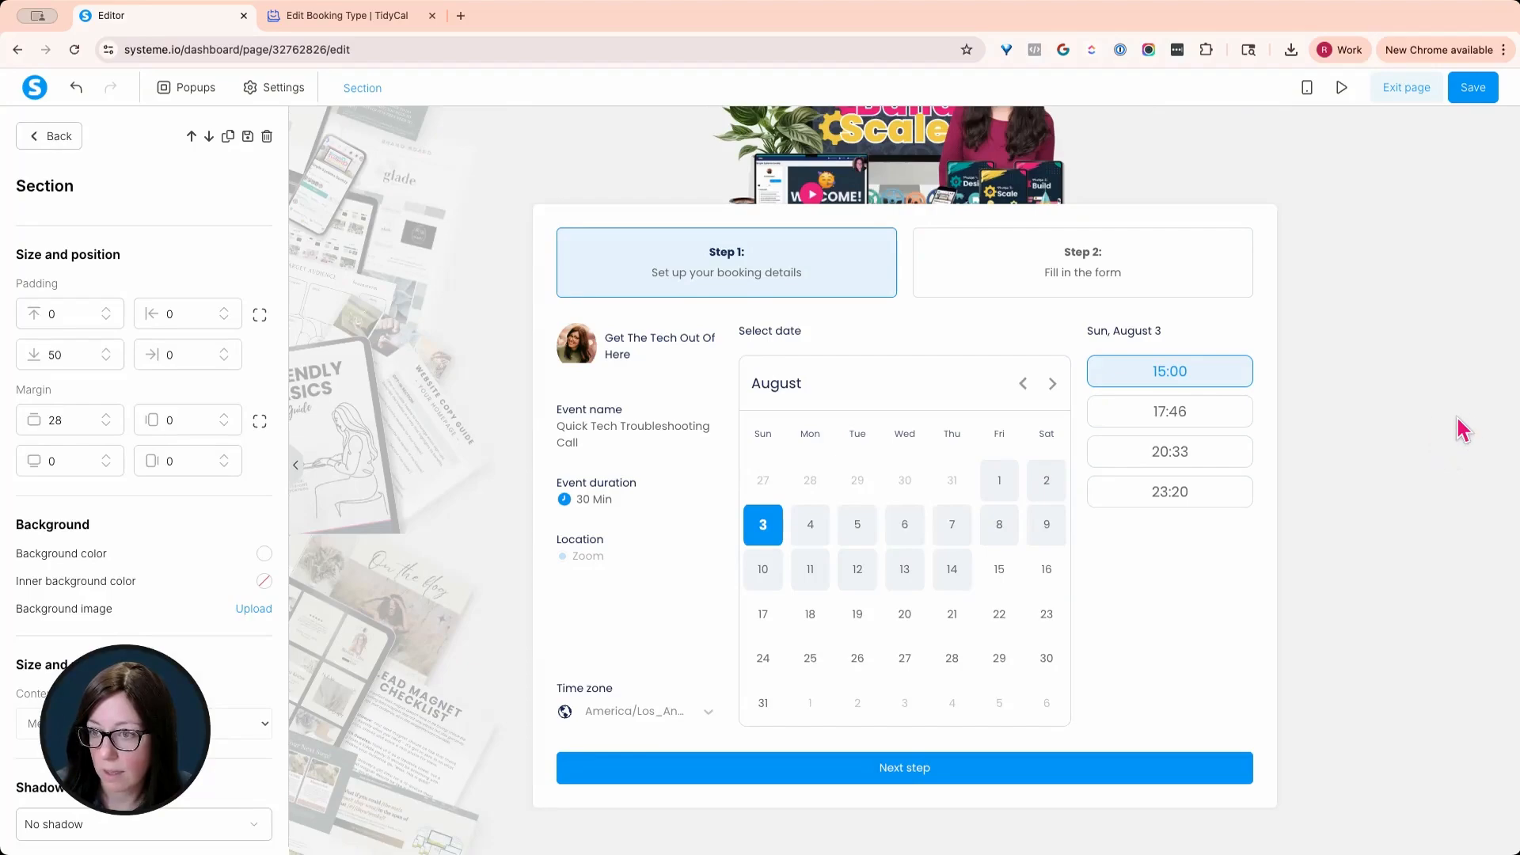
Adjust the spacing of the image above the calendar so the calendar no longer overlaps its lower edge.
{"action": "left_click", "coordinate": [1467, 392]}
{"action": "scroll", "coordinate": [1401, 402], "scroll_direction": "up", "scroll_amount": 4}
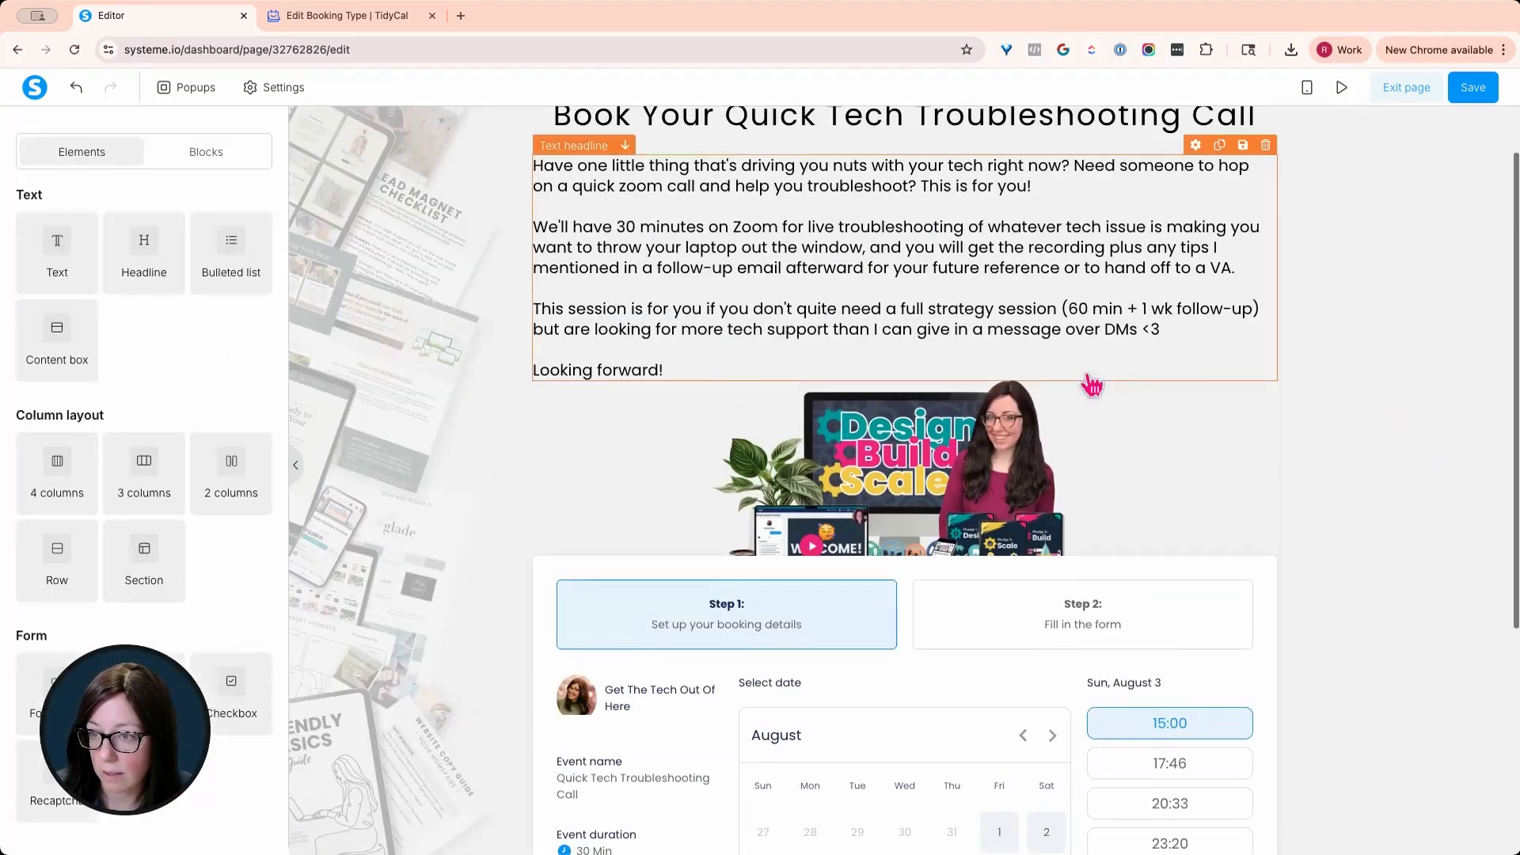
{"action": "left_click", "coordinate": [765, 508]}
{"action": "scroll", "coordinate": [230, 651], "scroll_direction": "down", "scroll_amount": 3}
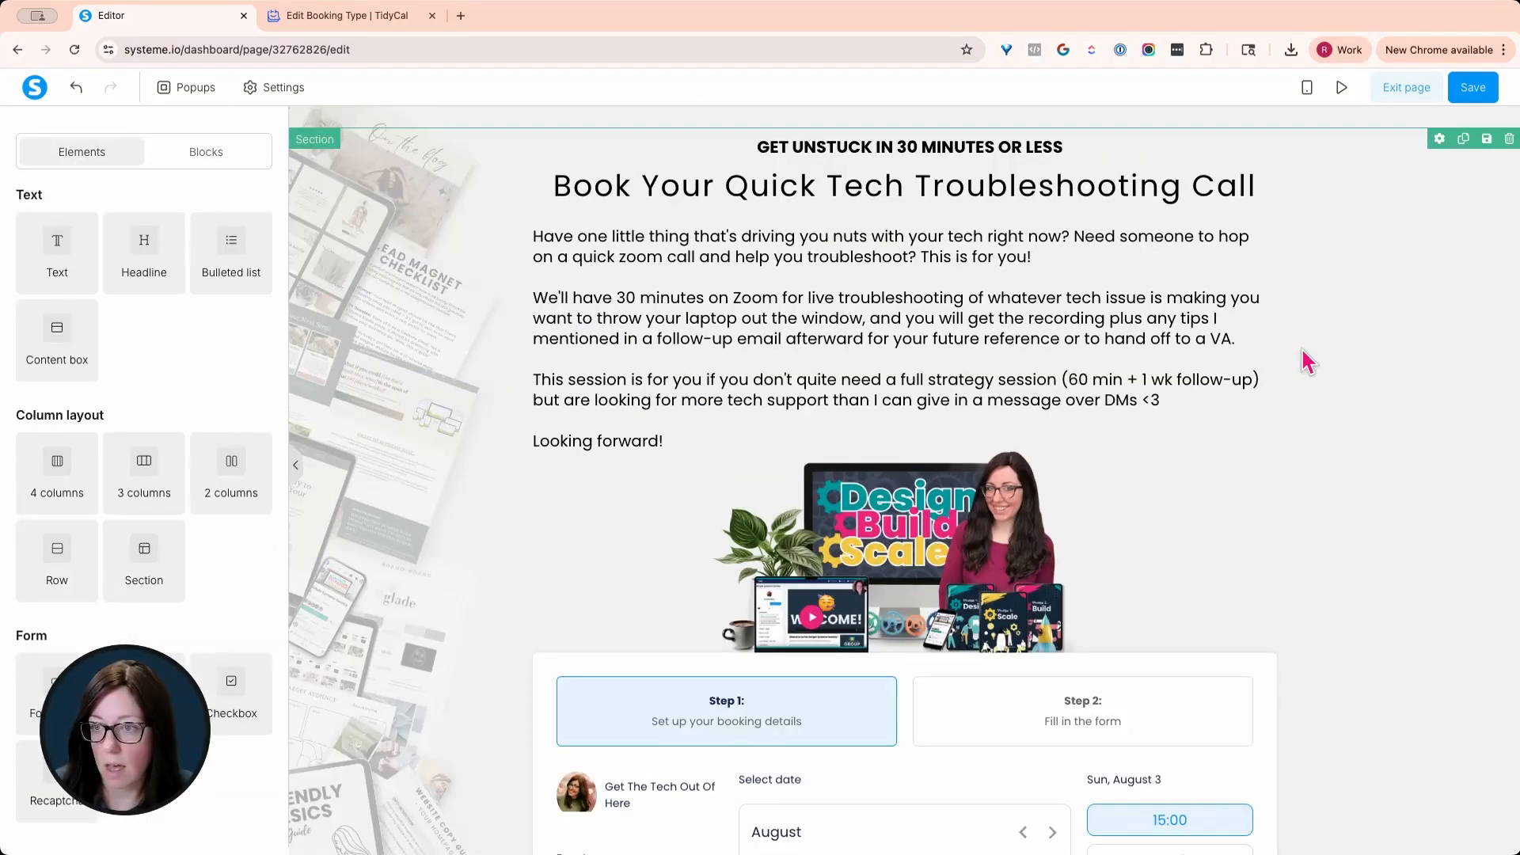
Change the paid calendar's selected slot background color to the brand pink.
{"action": "scroll", "coordinate": [1307, 361], "scroll_direction": "down", "scroll_amount": 5}
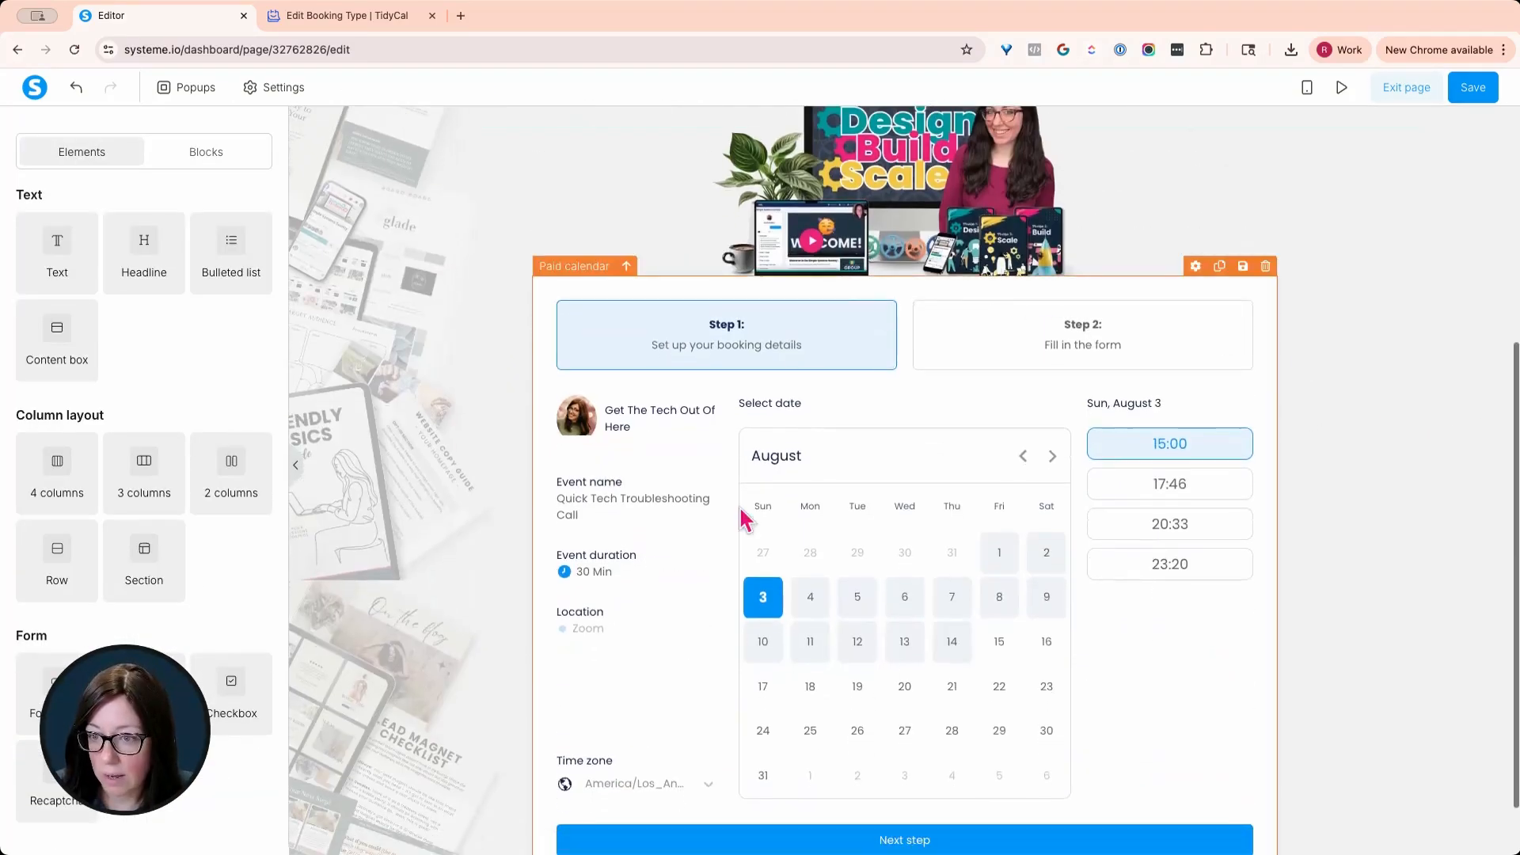
{"action": "left_click", "coordinate": [639, 638]}
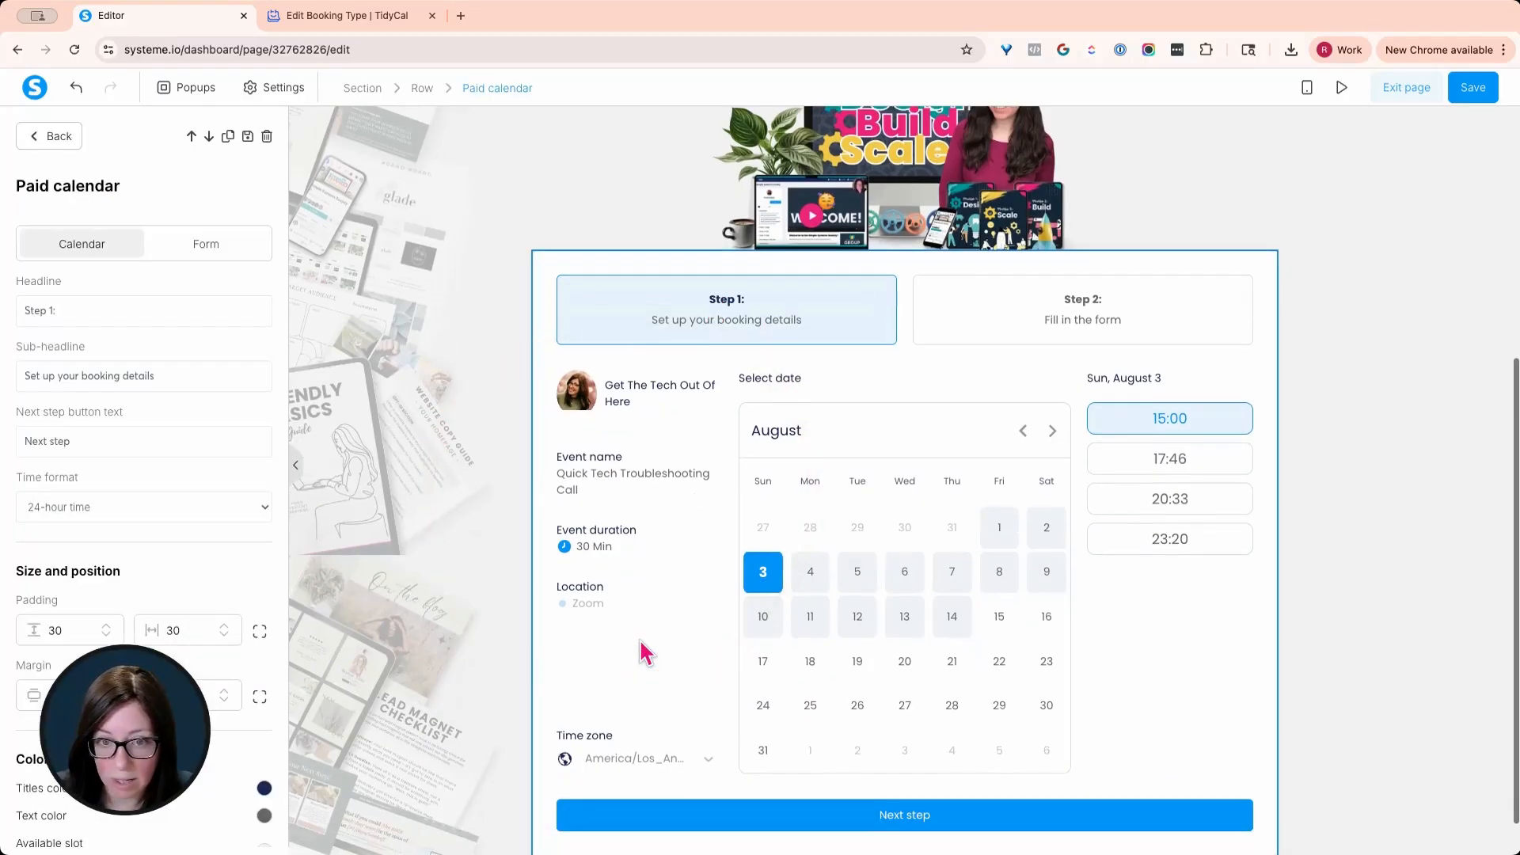
{"action": "scroll", "coordinate": [35, 338], "scroll_direction": "down", "scroll_amount": 4}
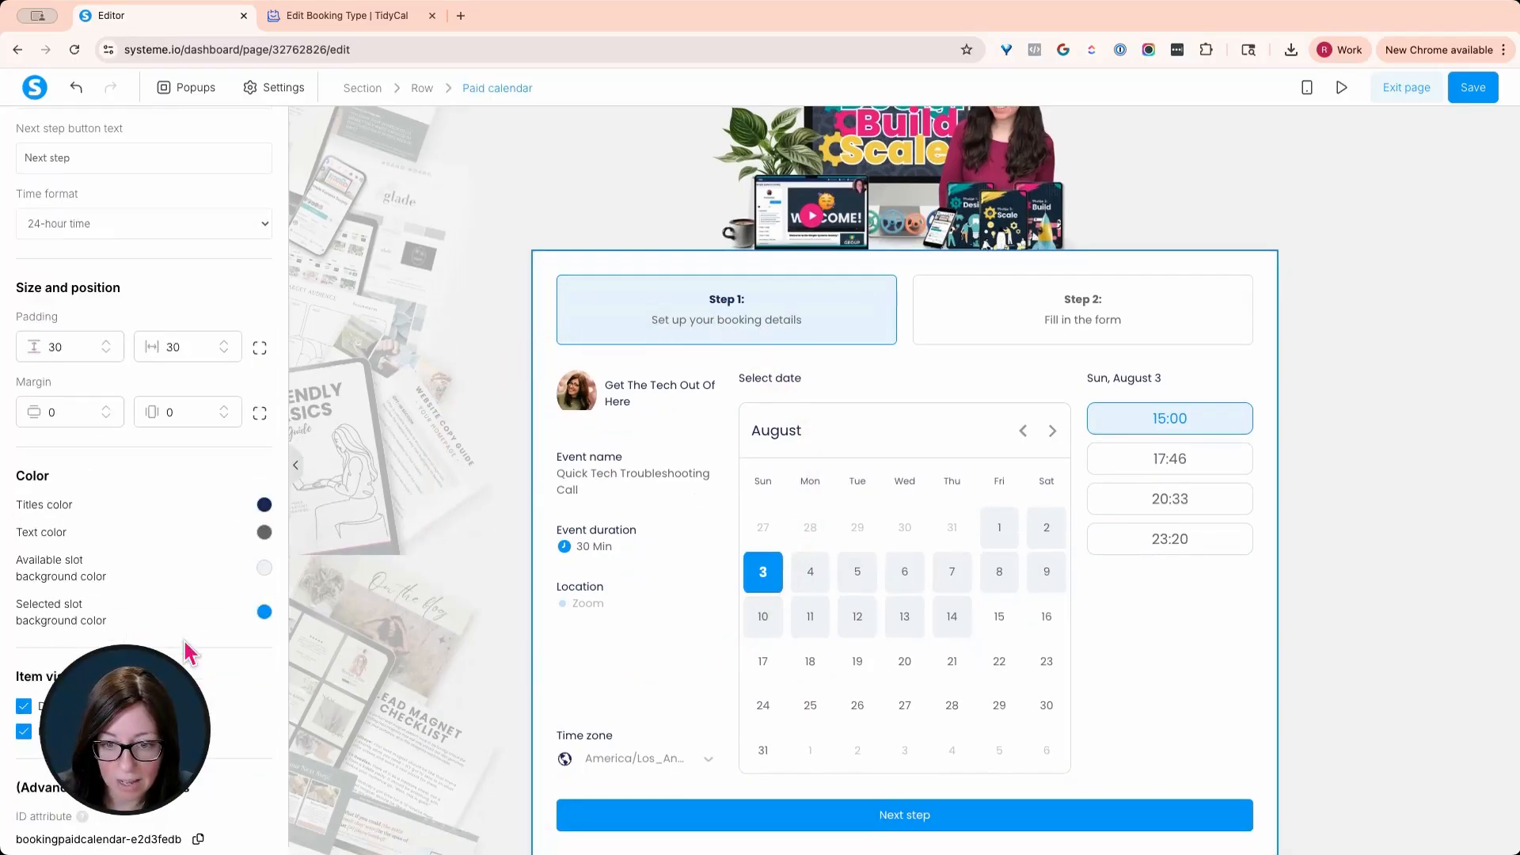
{"action": "left_click", "coordinate": [265, 612]}
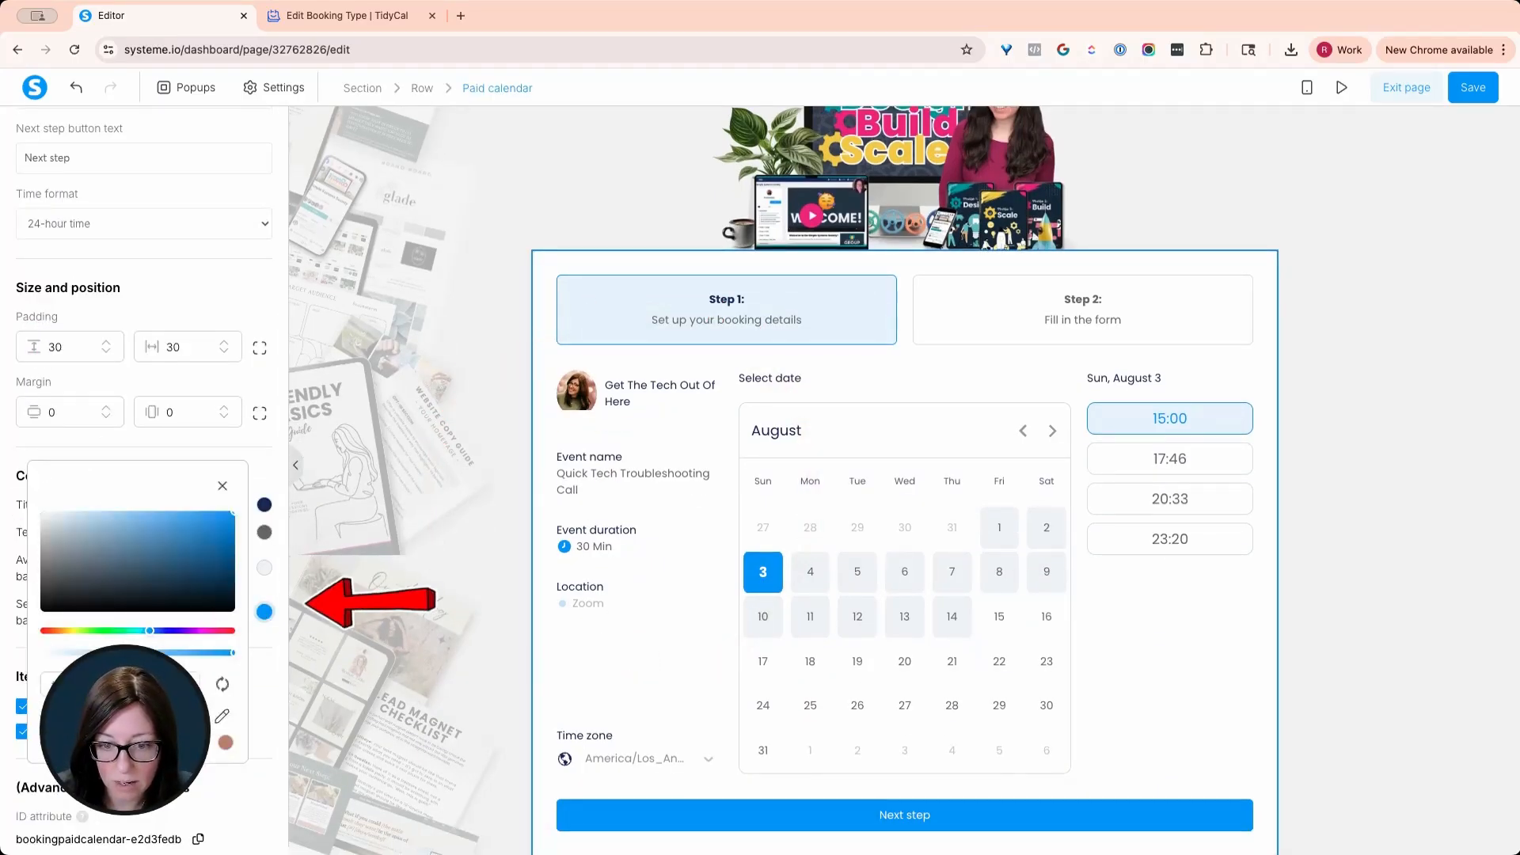
{"action": "left_click", "coordinate": [169, 742]}
{"action": "left_click", "coordinate": [252, 461]}
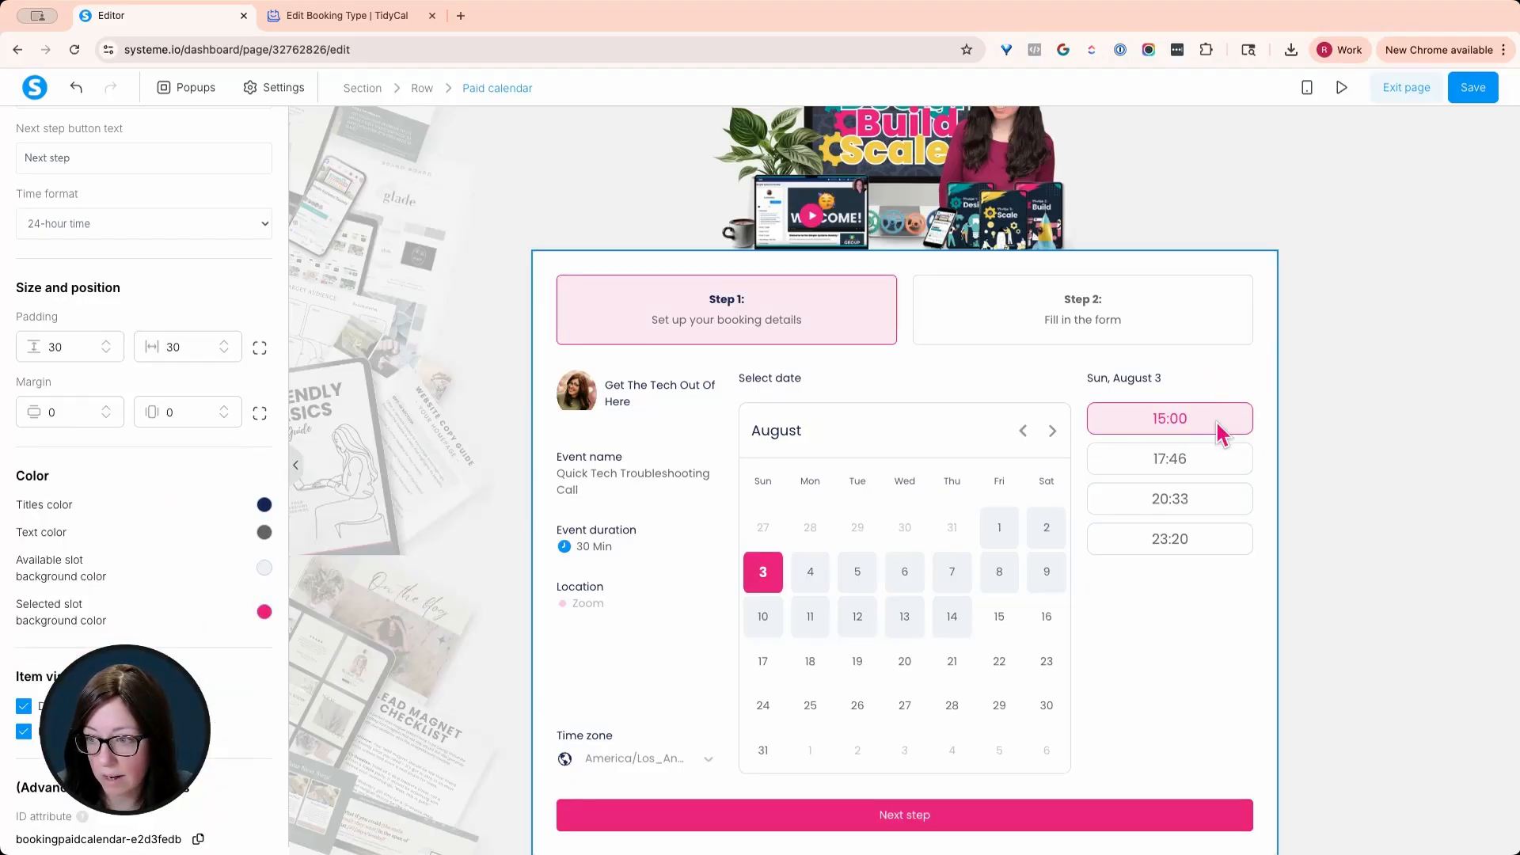
Set the paid calendar's time format to 12-hour time.
{"action": "left_click", "coordinate": [142, 229]}
{"action": "left_click", "coordinate": [91, 224]}
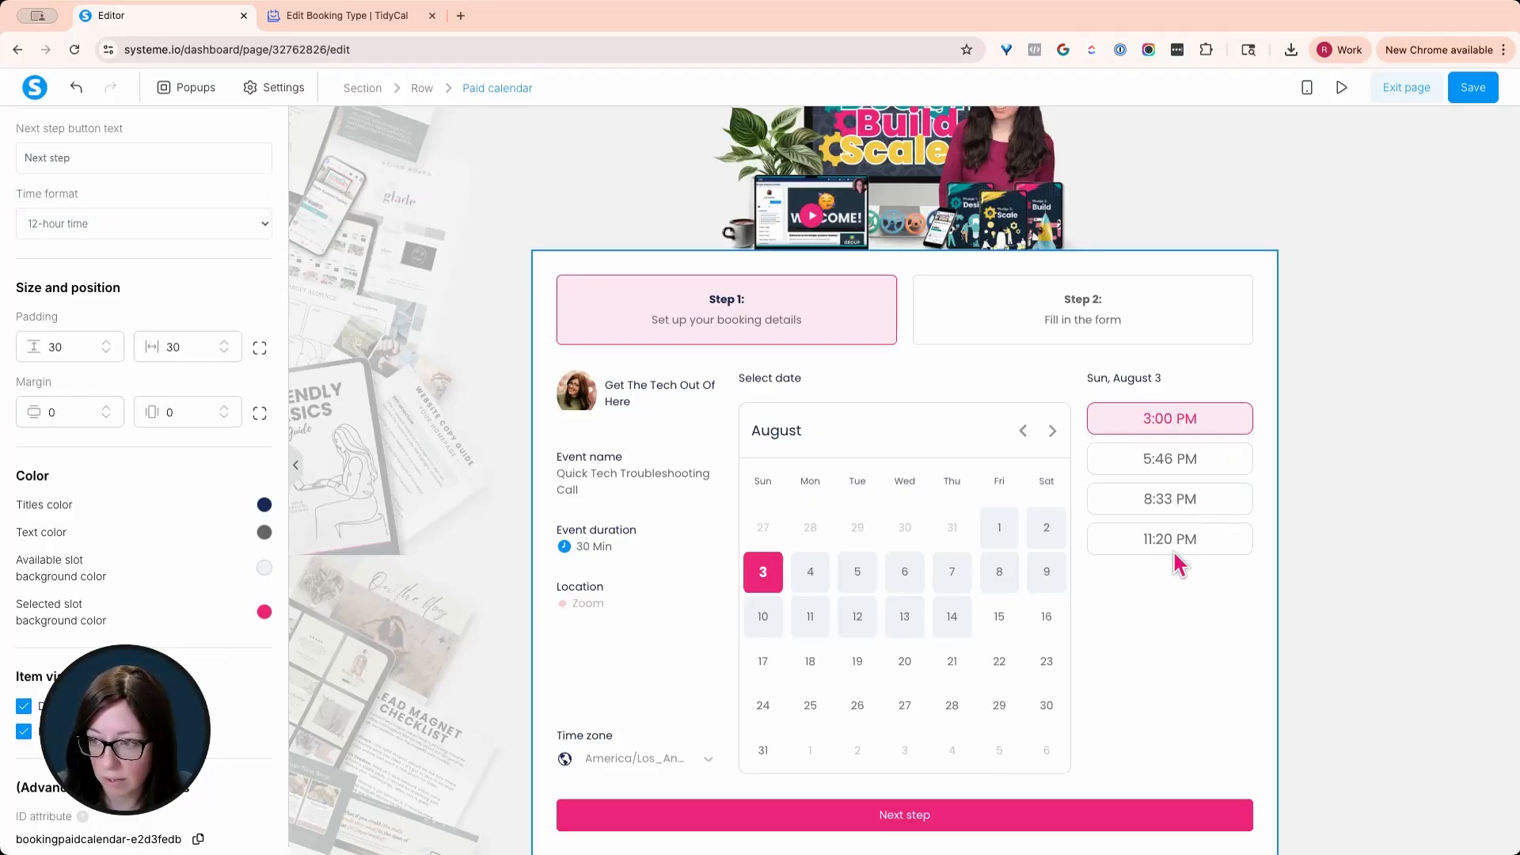
{"action": "left_click", "coordinate": [885, 592]}
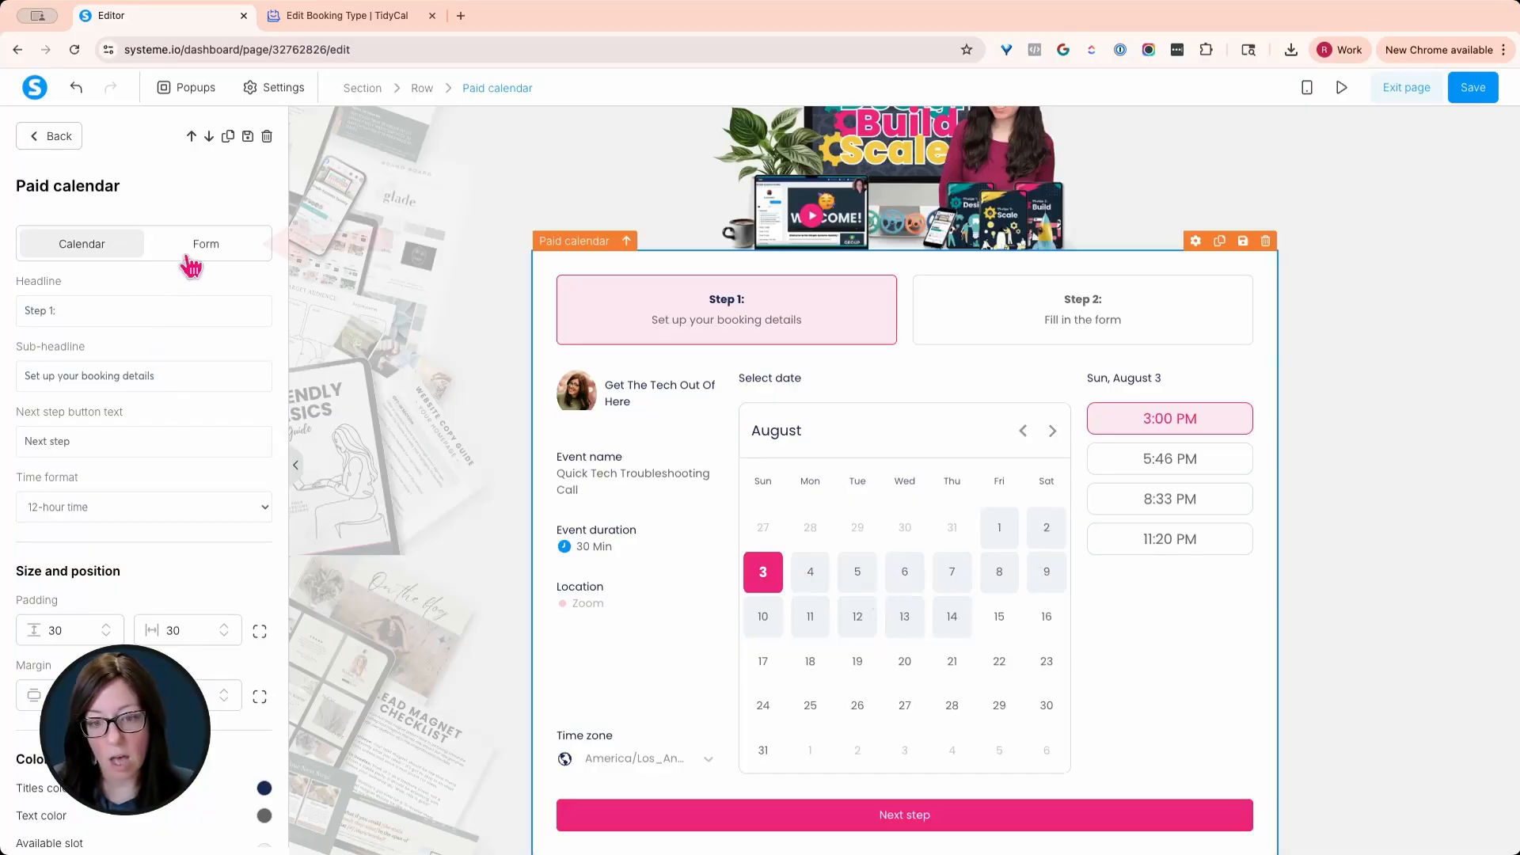
Change the headline in the calendar's form step to "Just fill out the questions and submit your payment to reserve your 1:1 troubleshooting call!".
{"action": "left_click", "coordinate": [210, 256]}
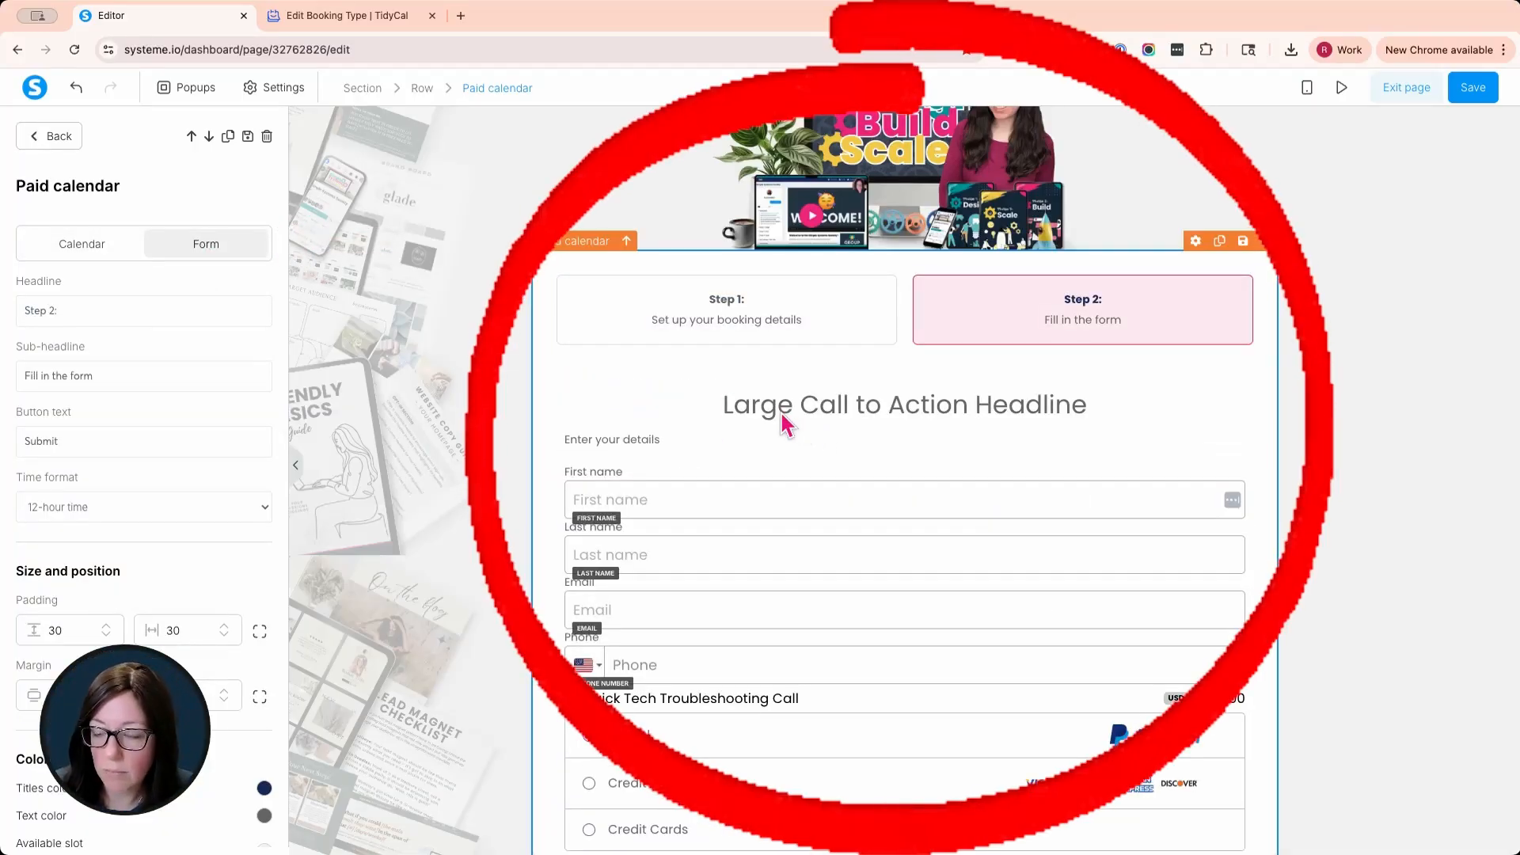
{"action": "left_click", "coordinate": [102, 248]}
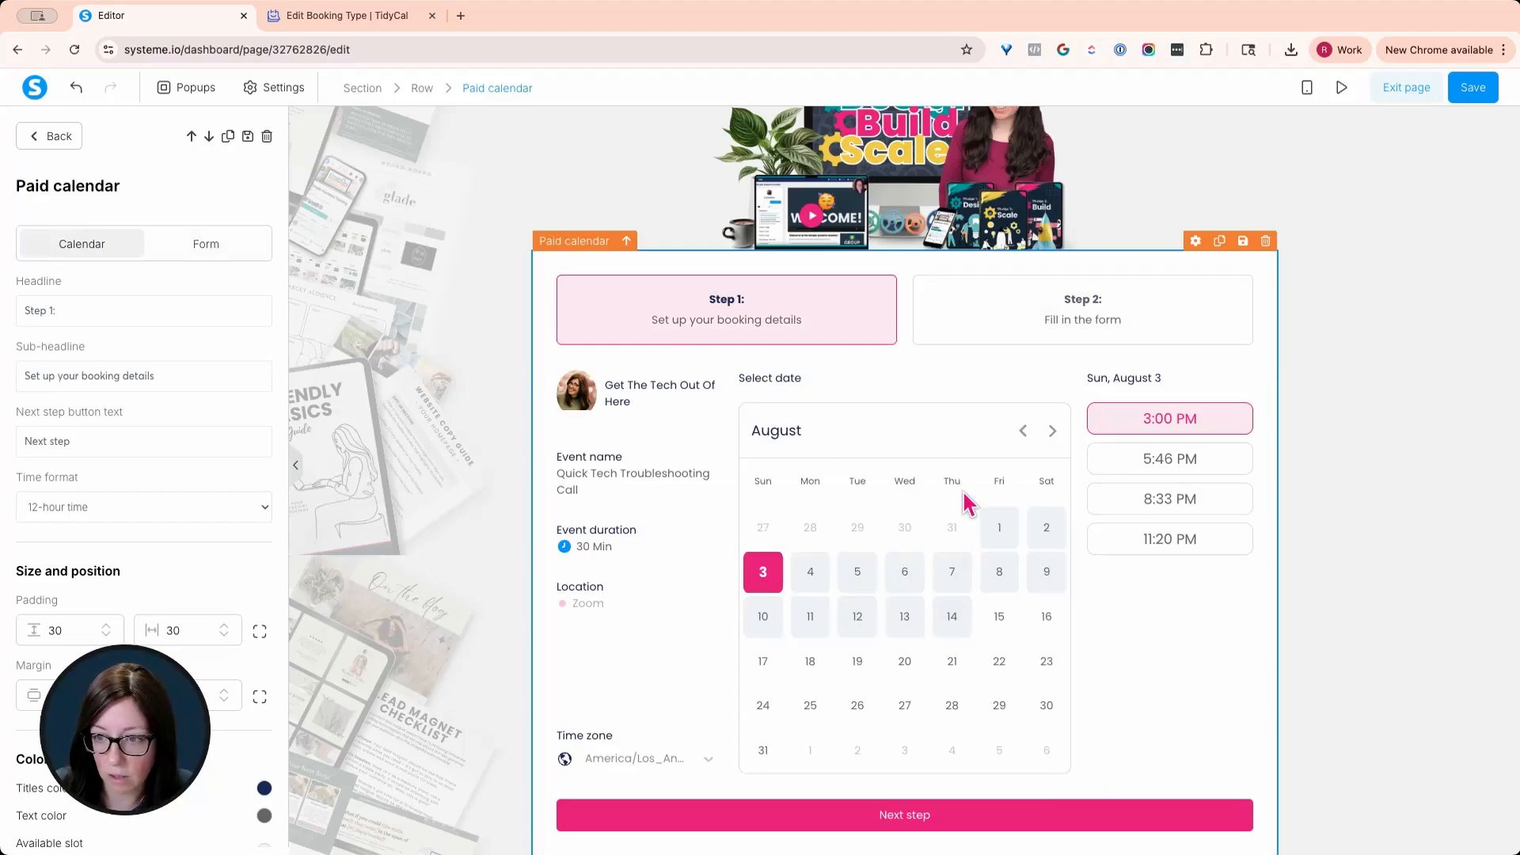
{"action": "left_click", "coordinate": [210, 251]}
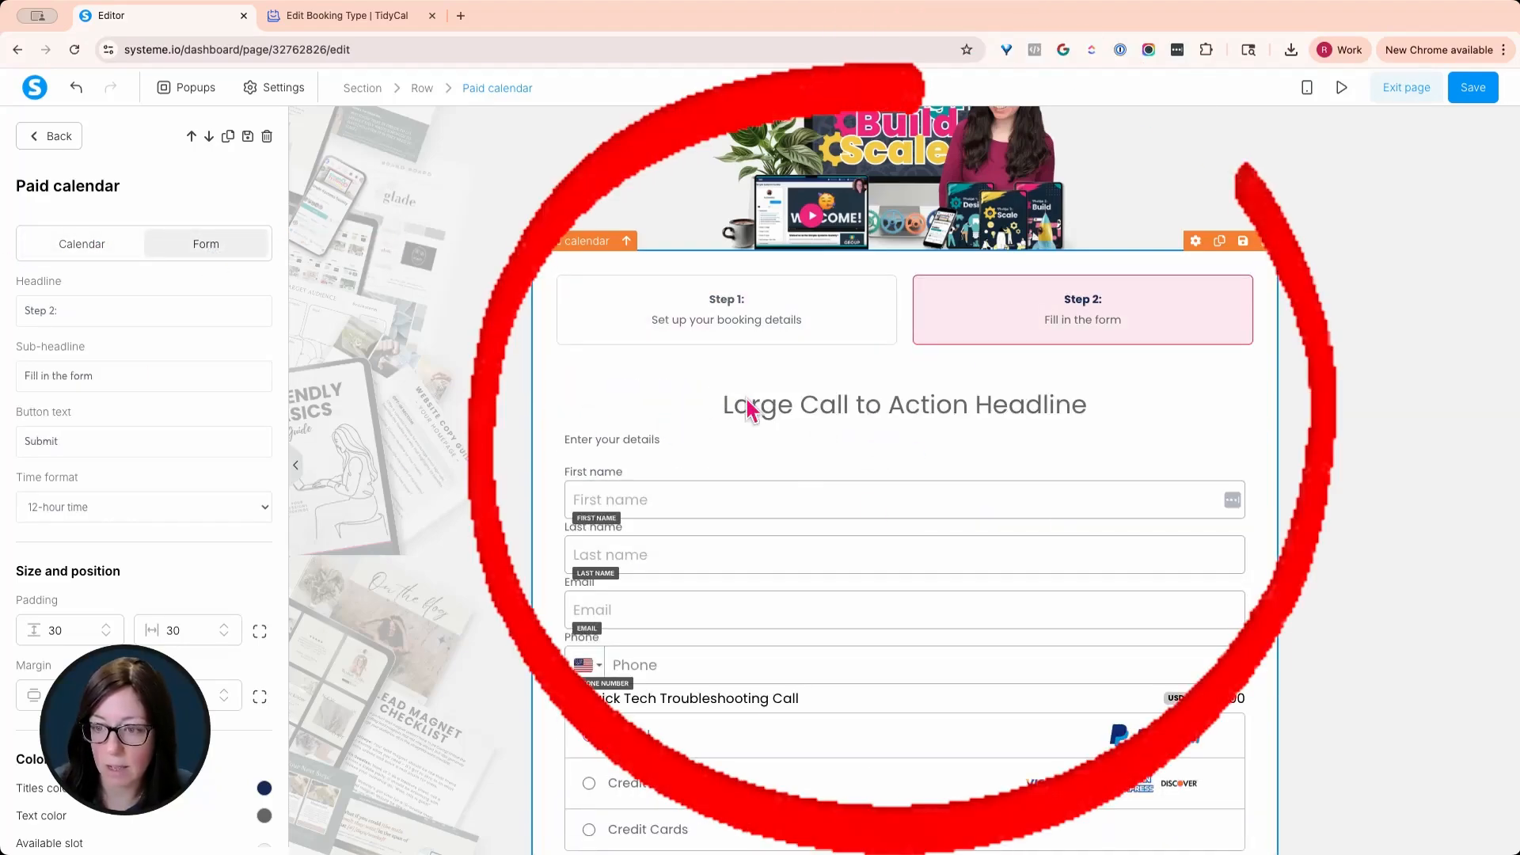
{"action": "left_click", "coordinate": [722, 410]}
{"action": "key", "text": "ctrl+a"}
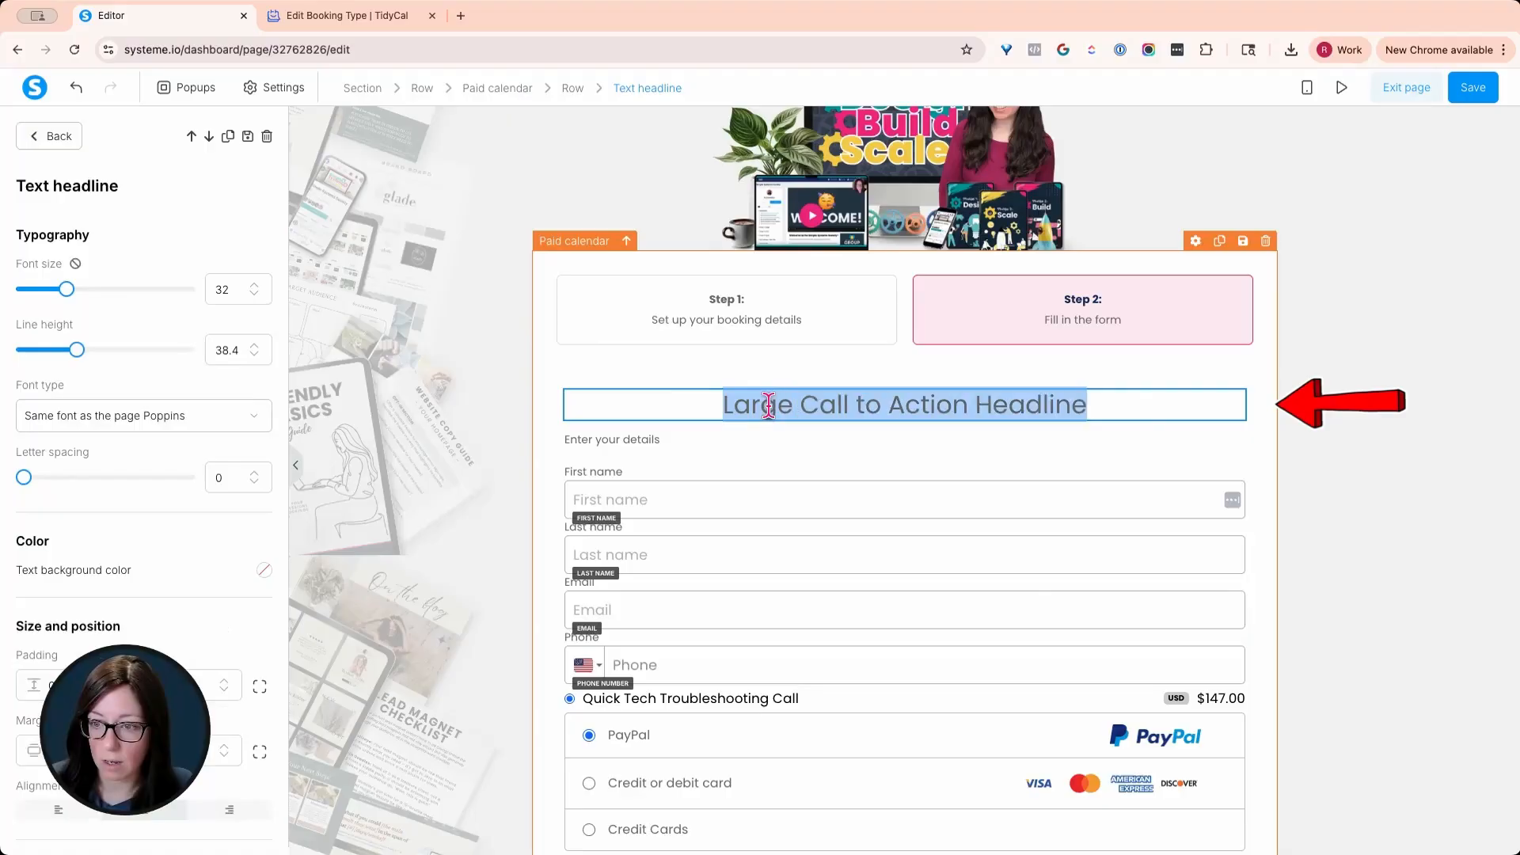
{"action": "type", "text": "Just fill"}
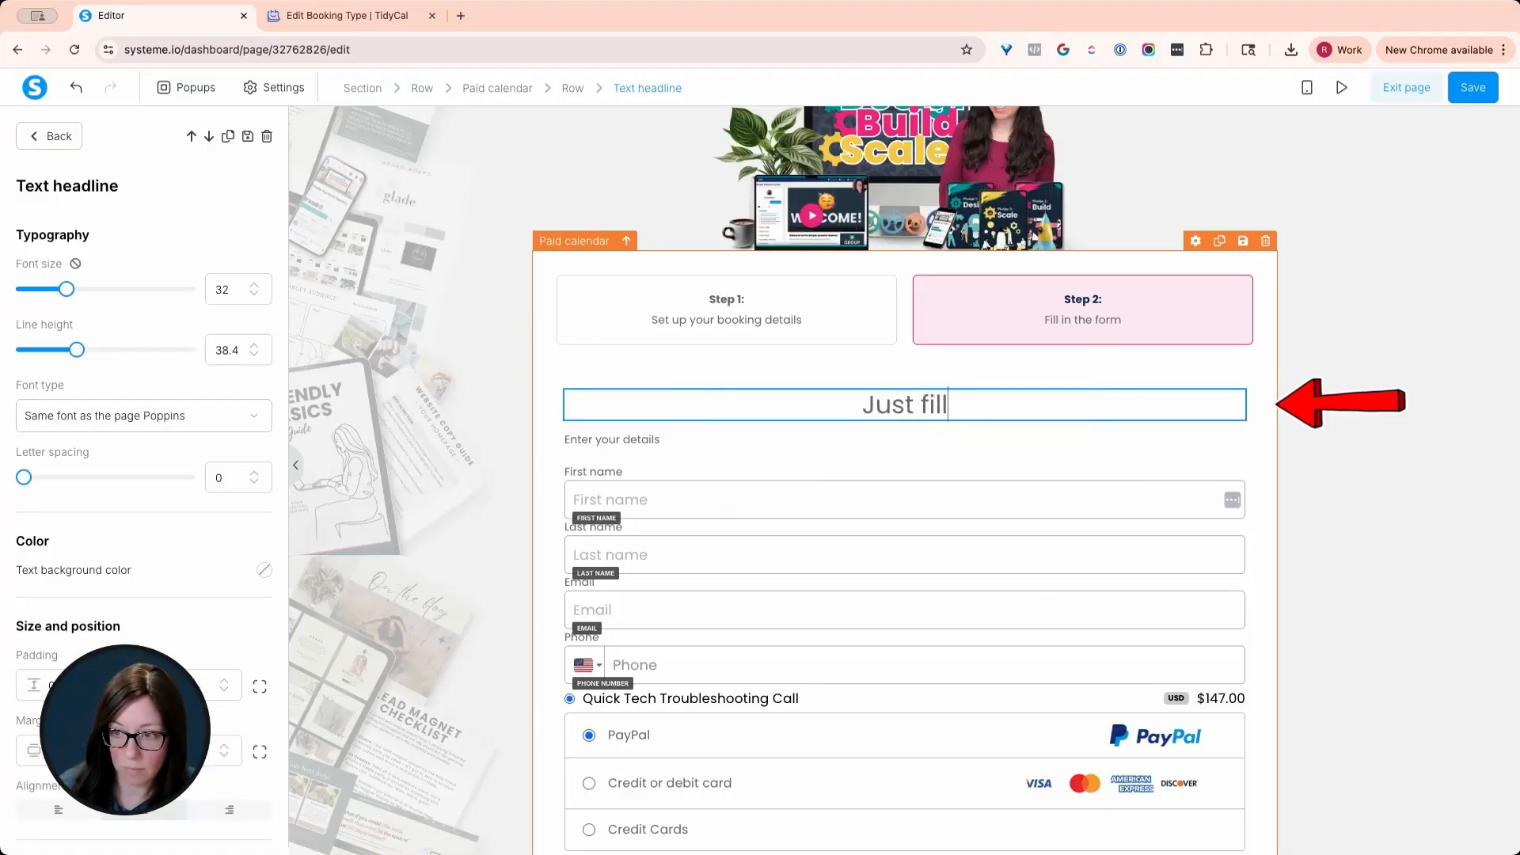
{"action": "type", "text": " our the"}
{"action": "key", "text": "BackSpace"}
{"action": "key", "text": "BackSpace"}
{"action": "key", "text": "BackSpace"}
{"action": "key", "text": "BackSpace"}
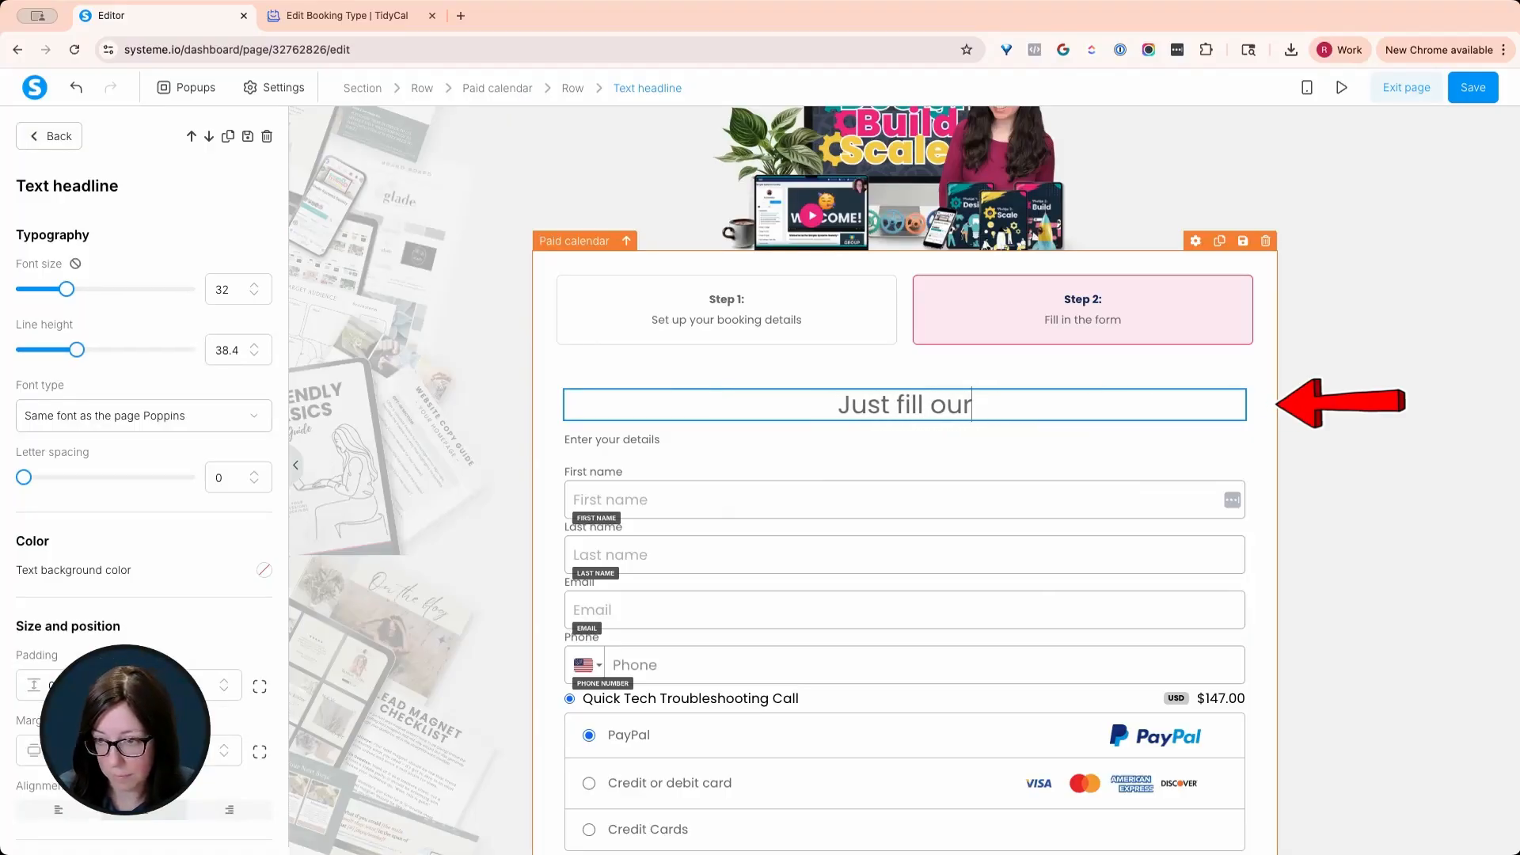
{"action": "type", "text": "t the q"}
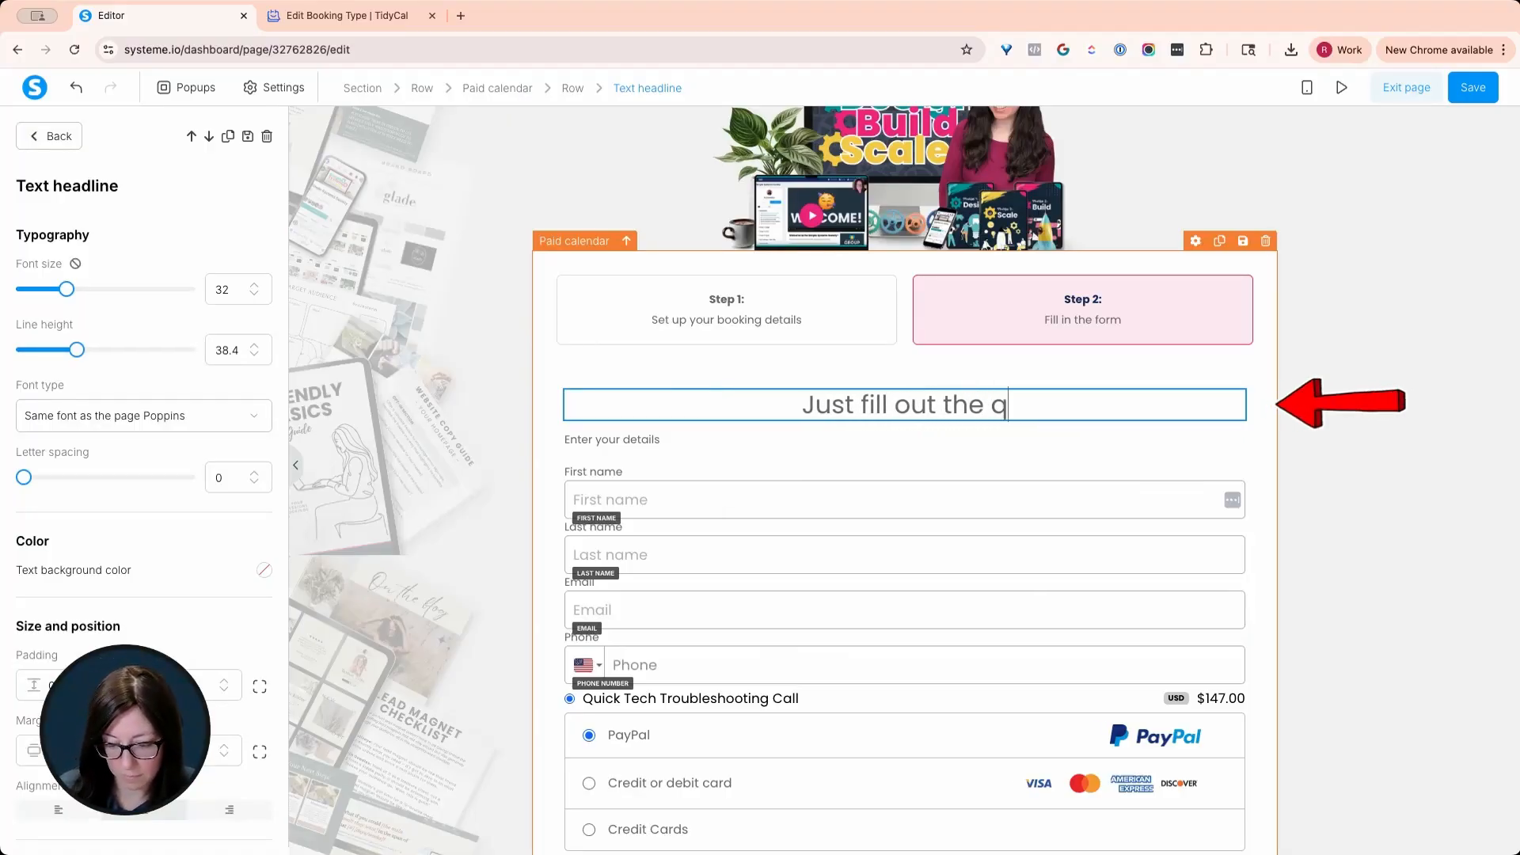
{"action": "type", "text": "uestions and sub"}
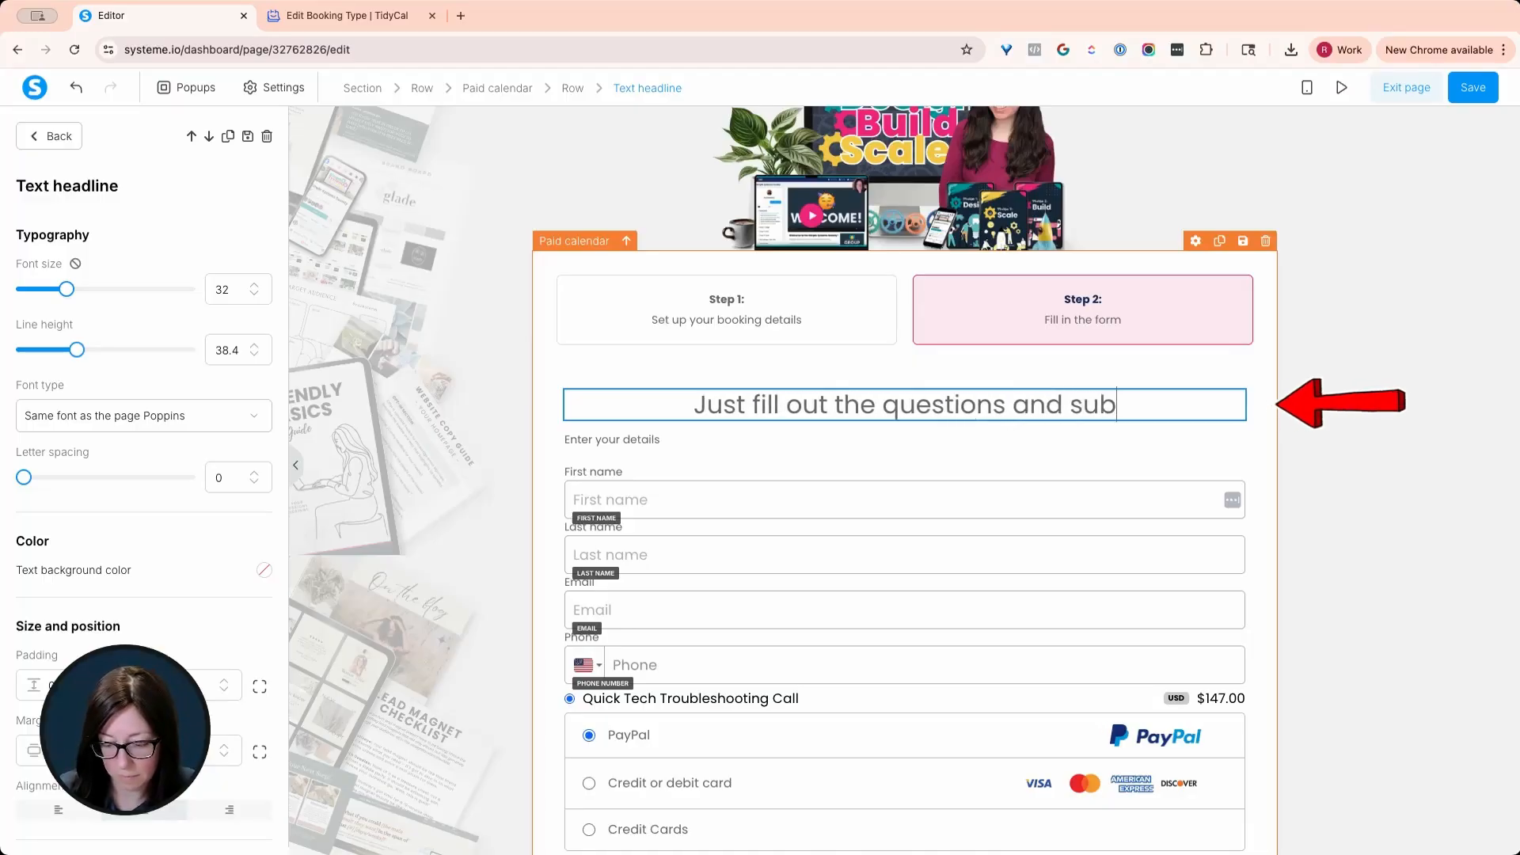
{"action": "type", "text": "mit your pay"}
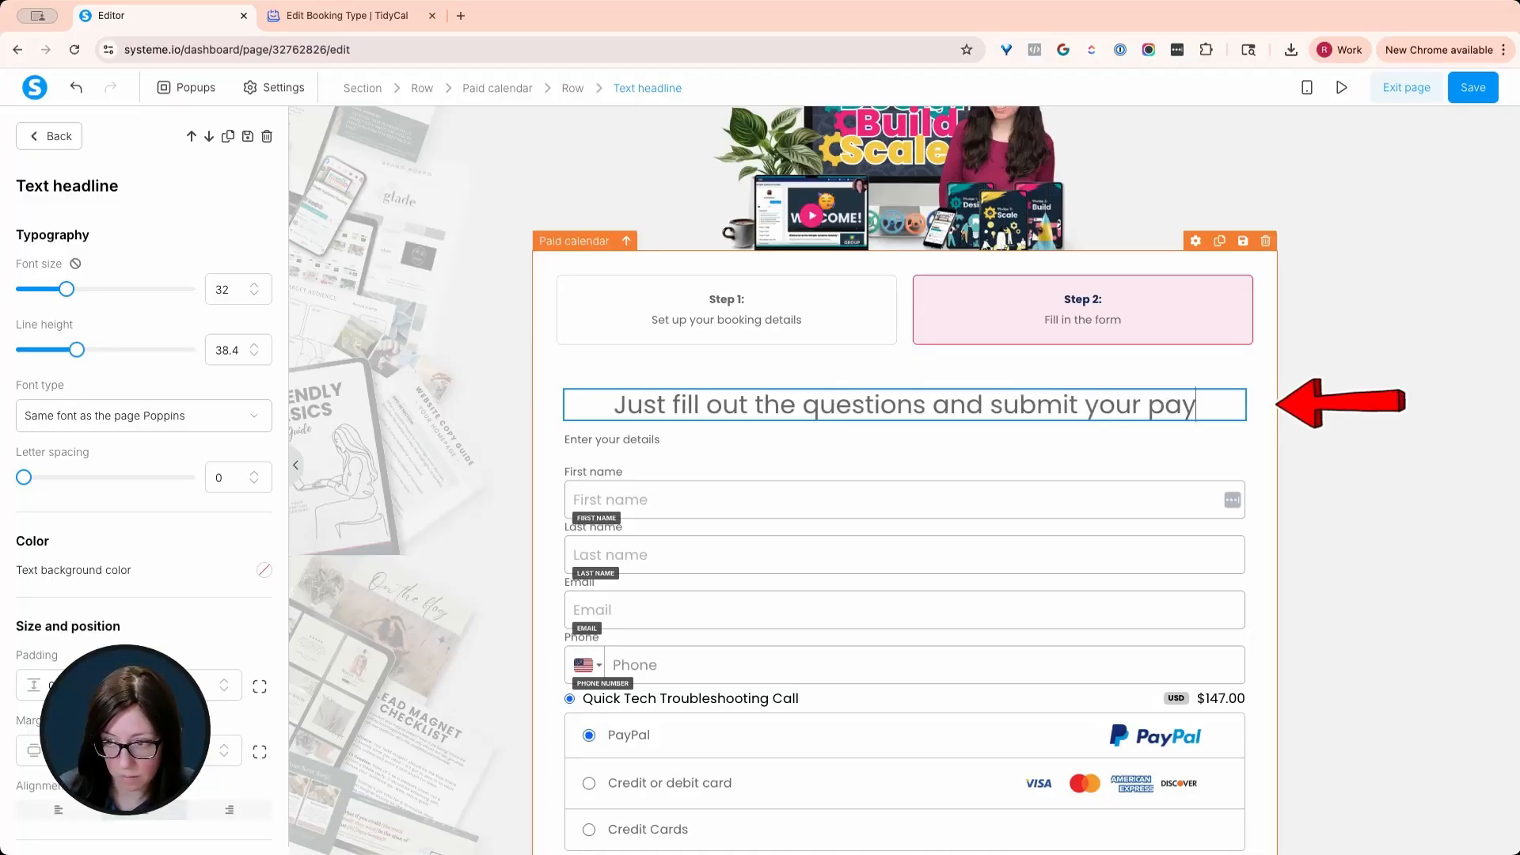
{"action": "type", "text": "ment to reser"}
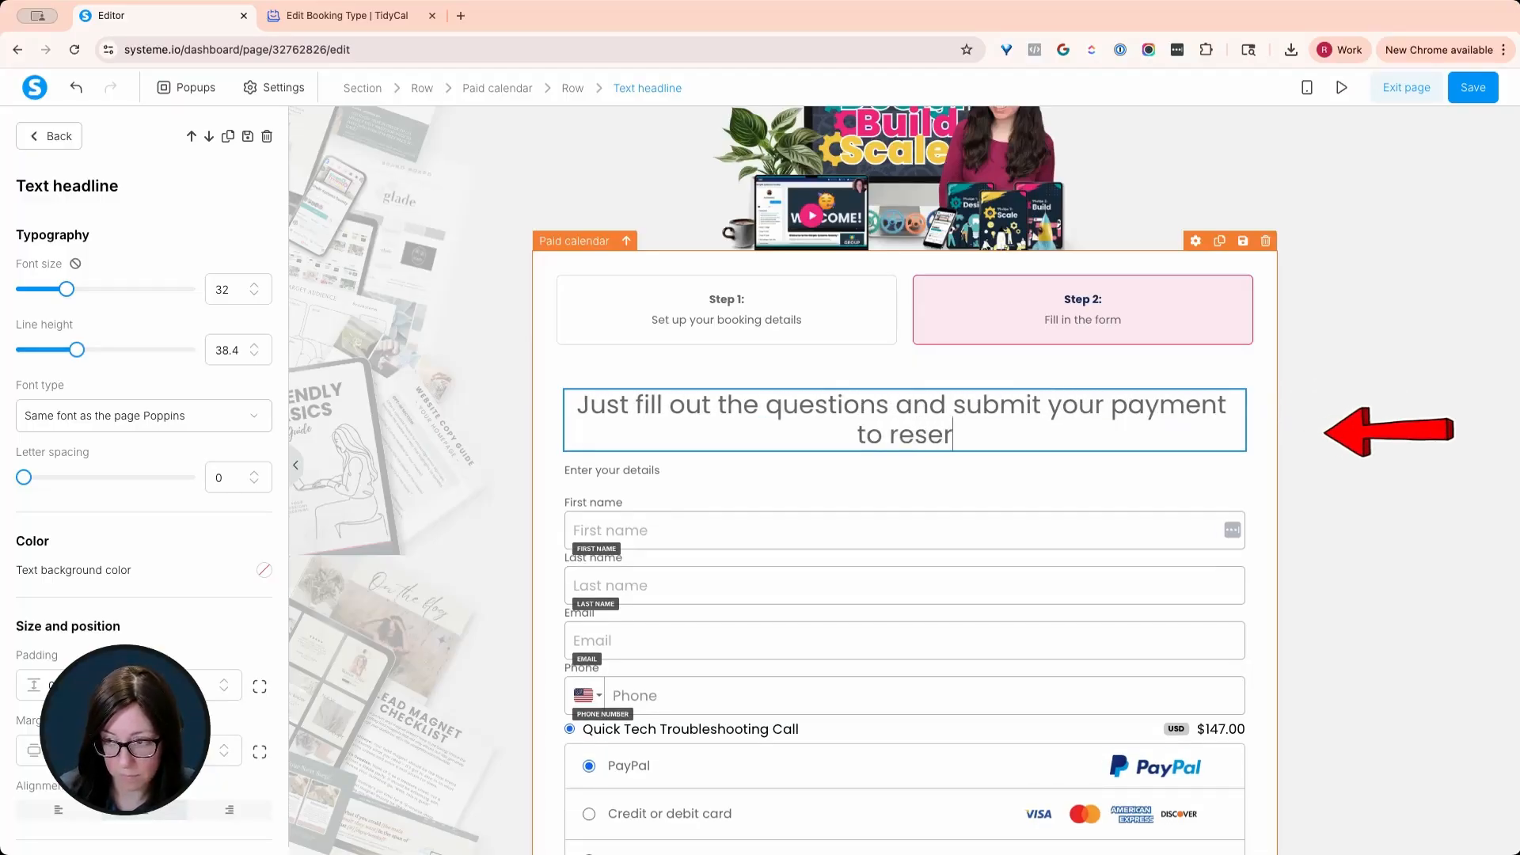
{"action": "type", "text": "ve your 1:"}
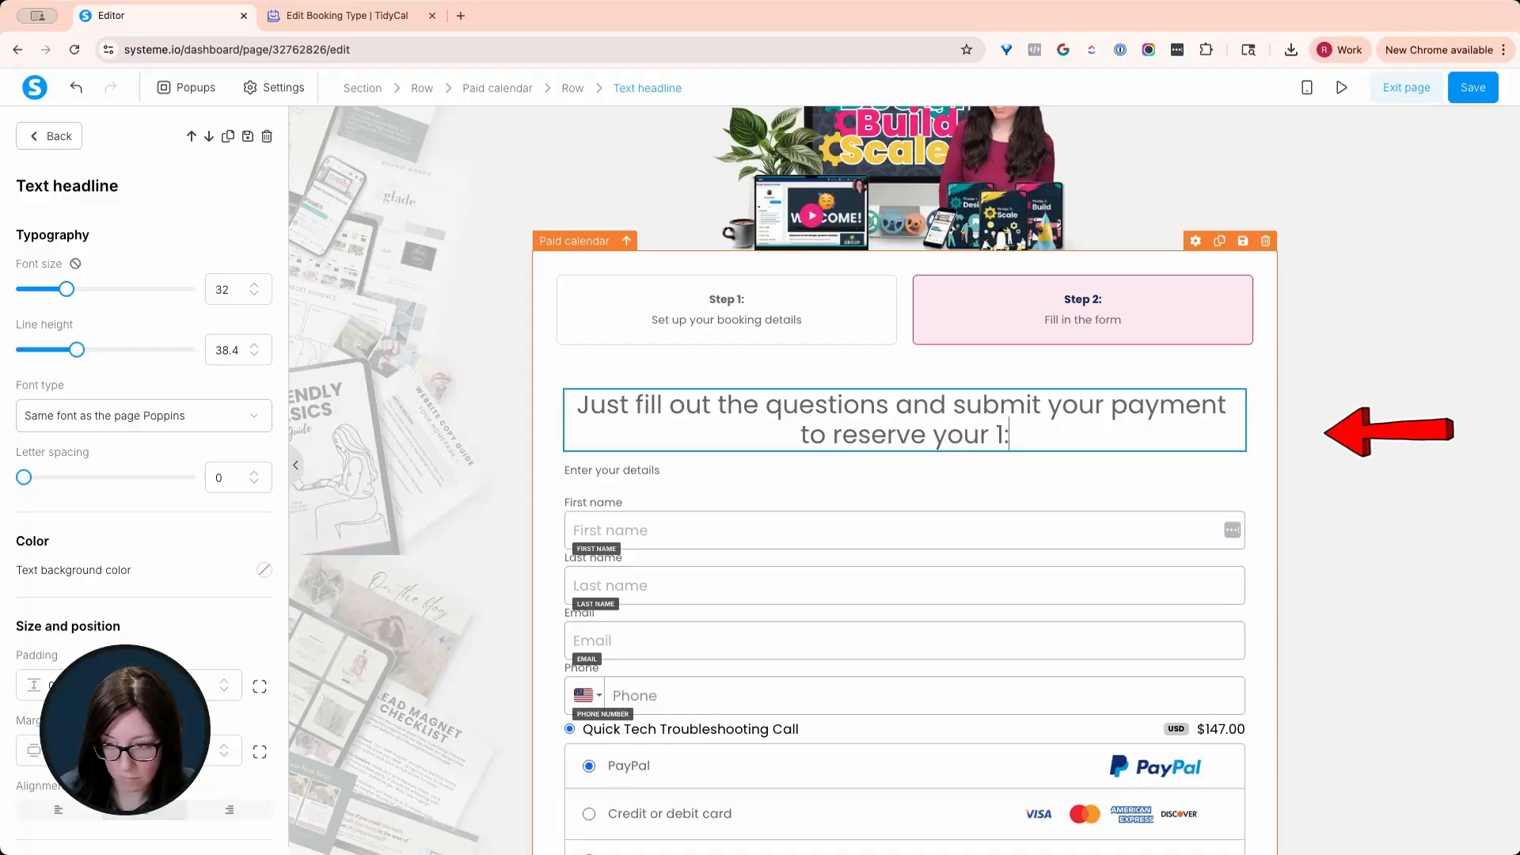
{"action": "type", "text": "1 troubles"}
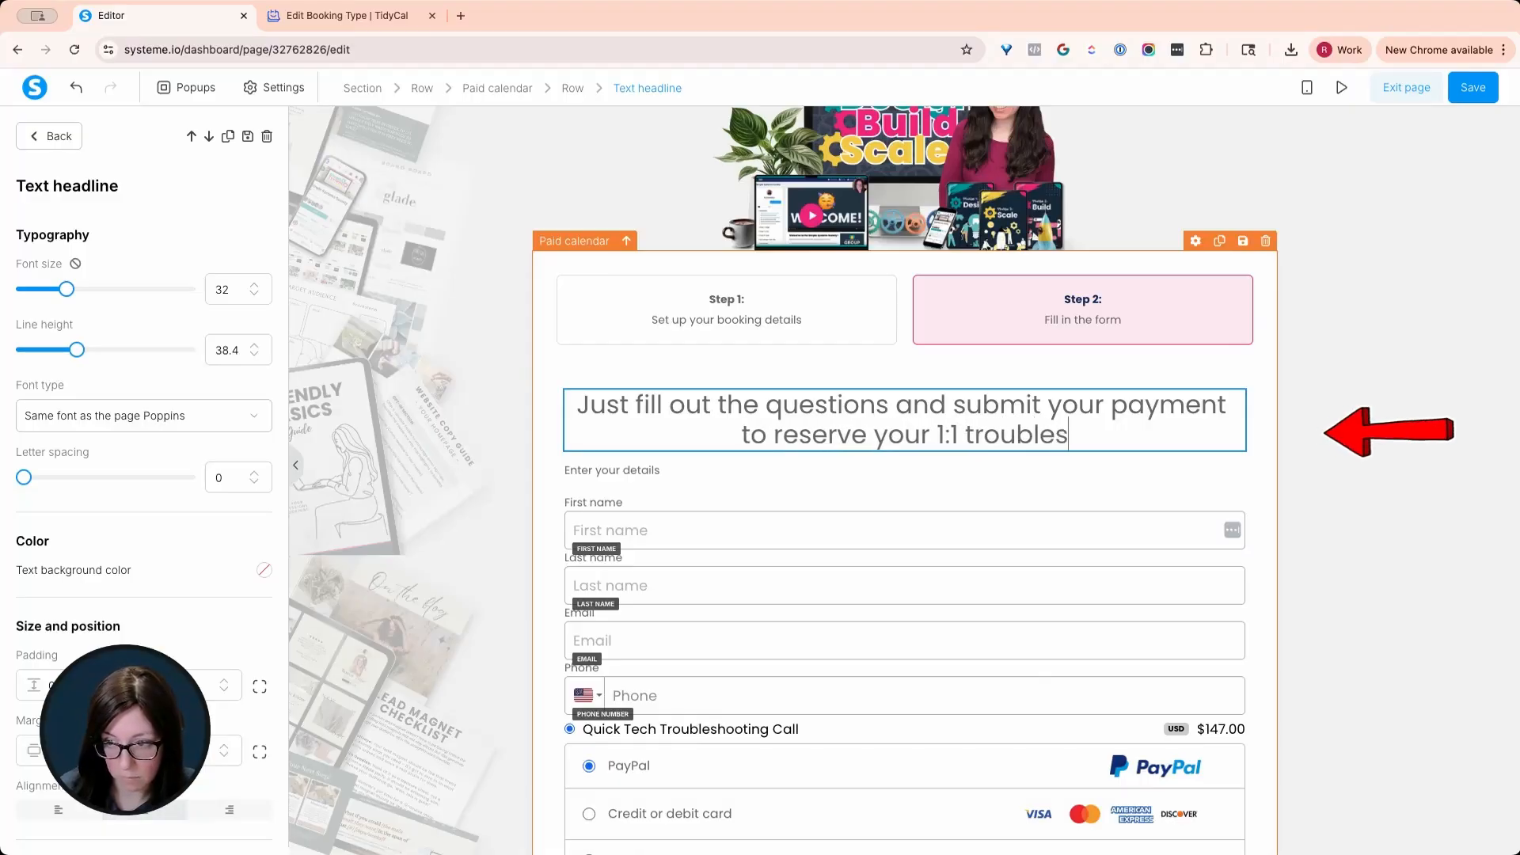
{"action": "type", "text": "hooting call!"}
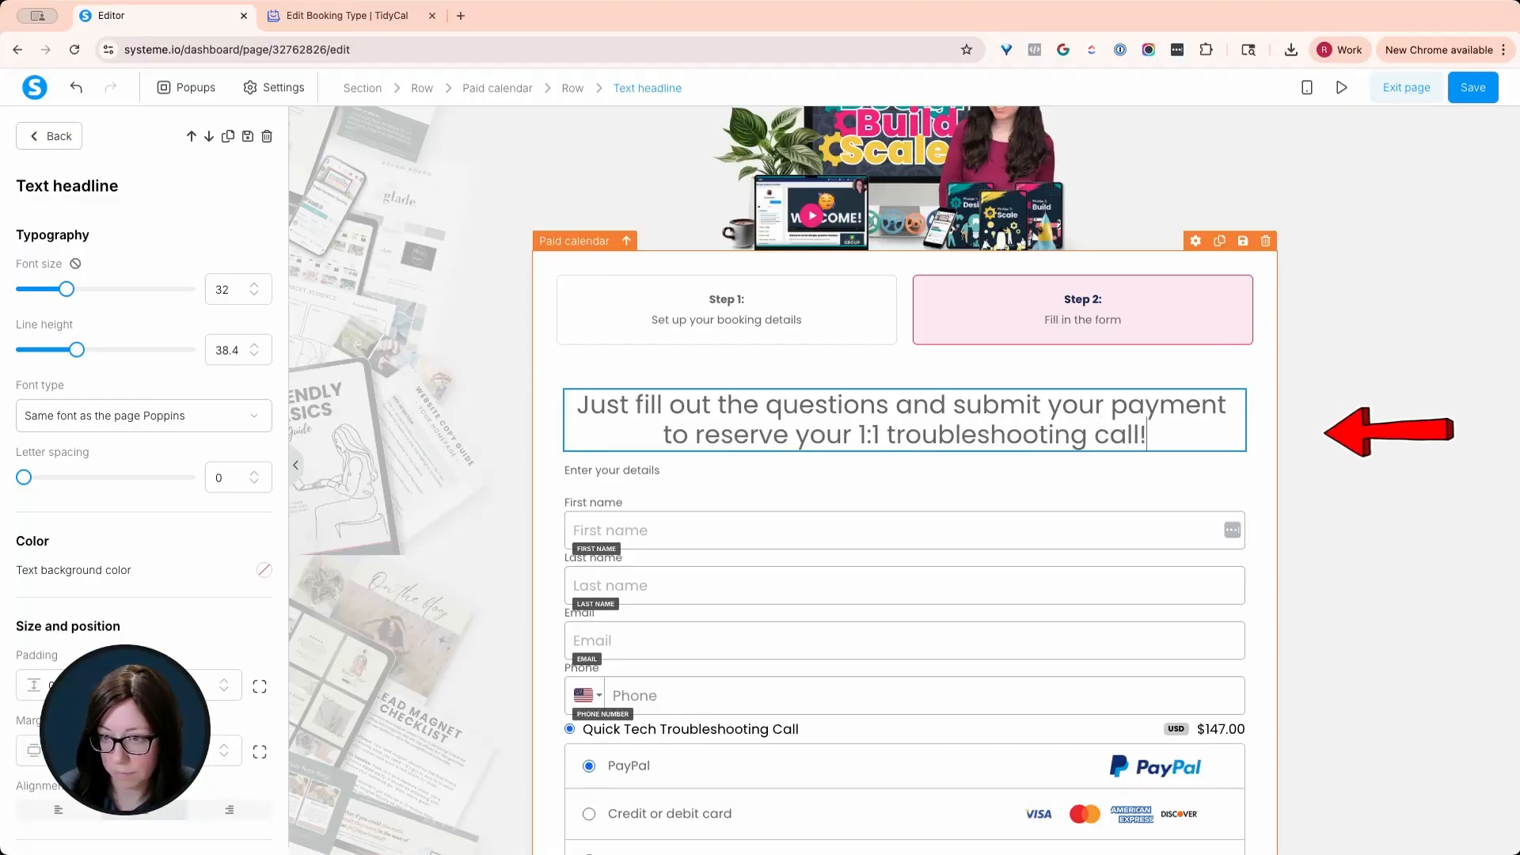
{"action": "left_click", "coordinate": [1385, 370]}
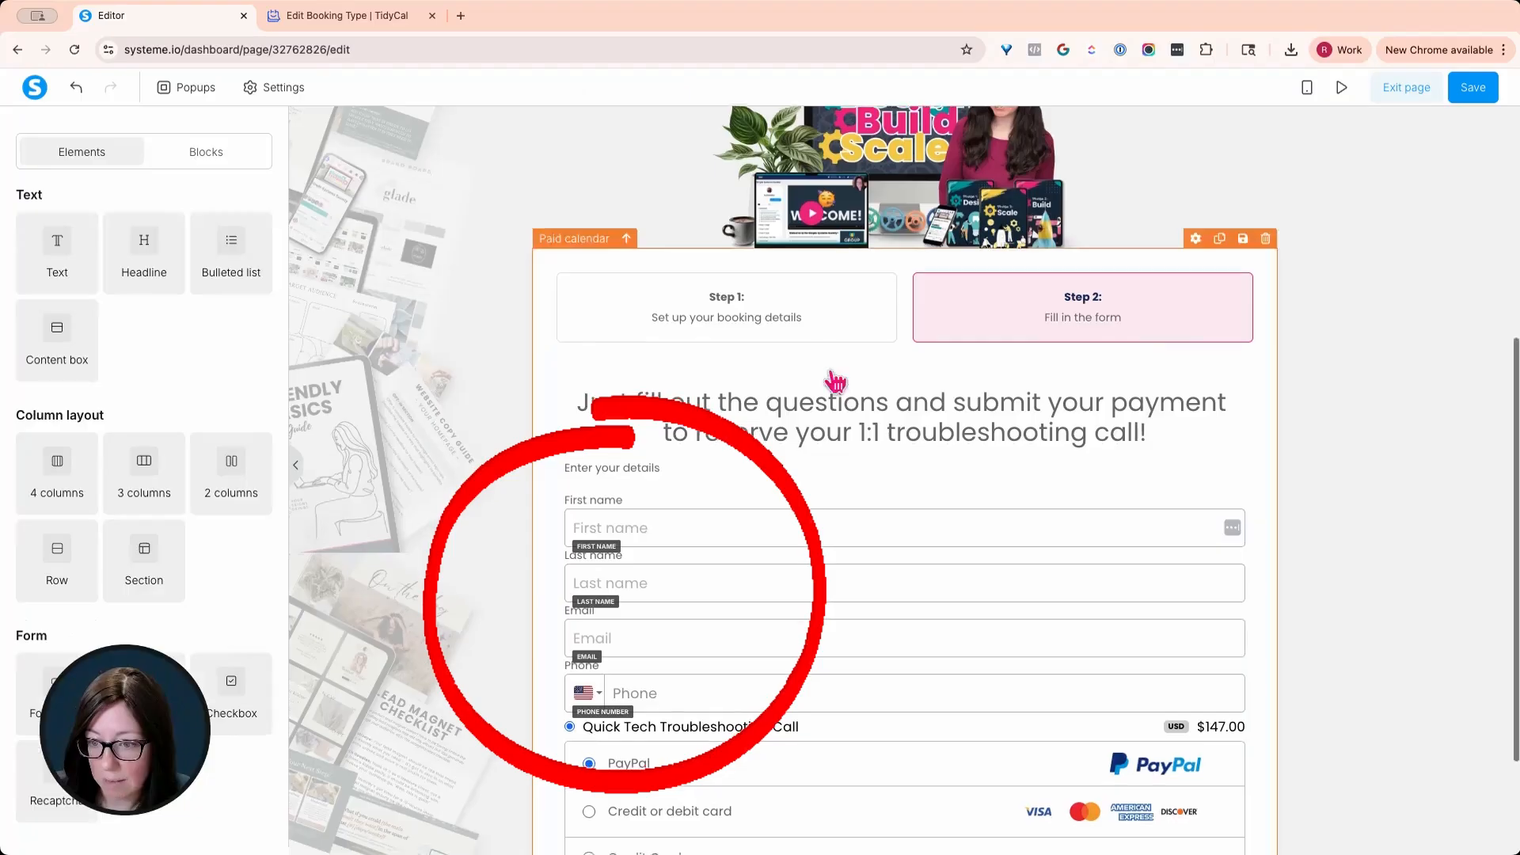
Set the line height of the price plan name to 58 in the form's offer price element.
{"action": "scroll", "coordinate": [835, 382], "scroll_direction": "down", "scroll_amount": 3}
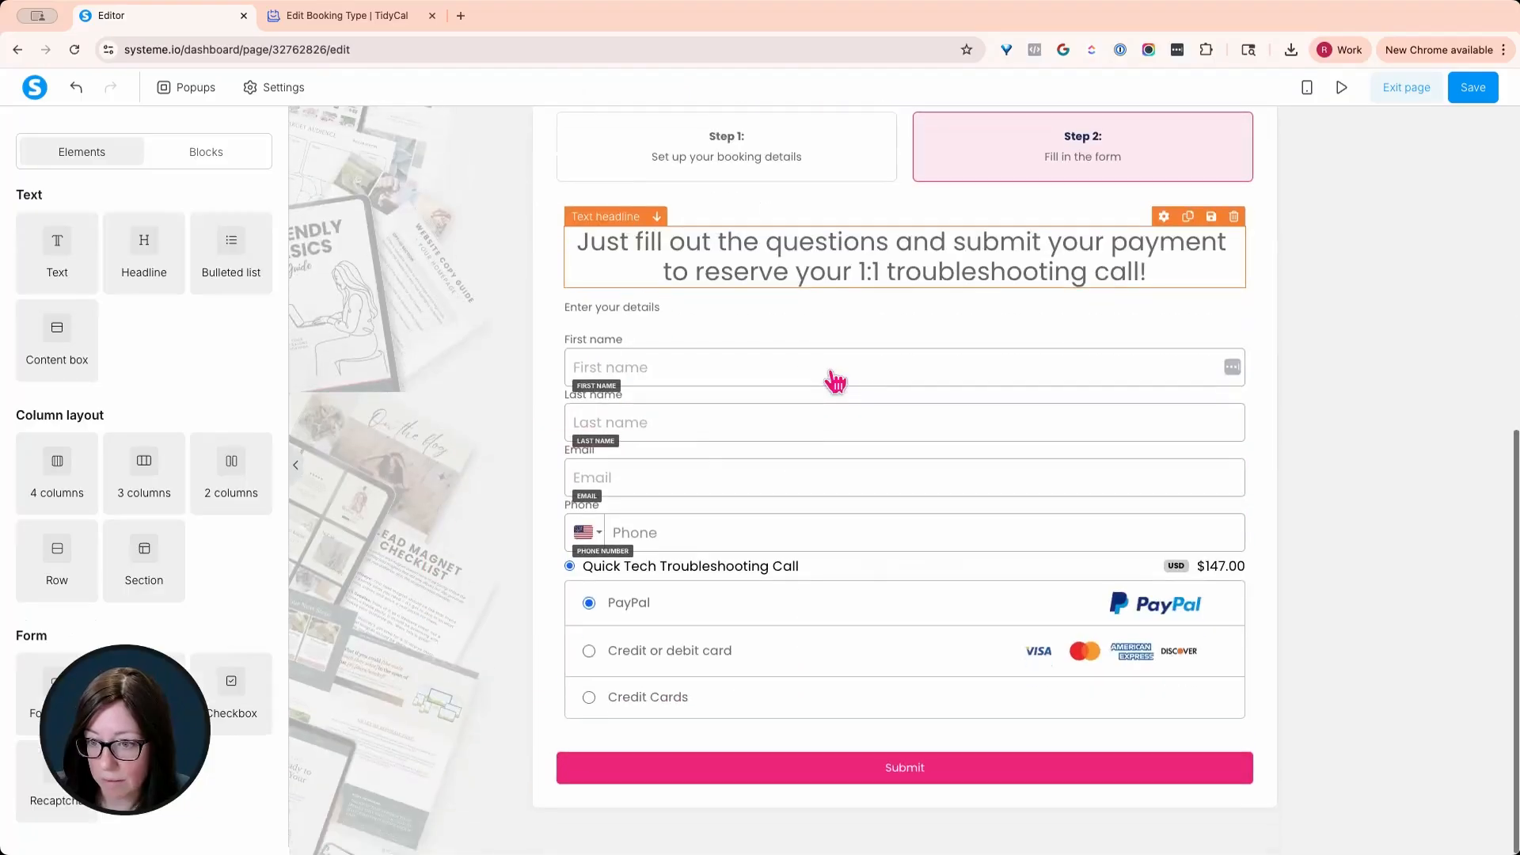
{"action": "left_click", "coordinate": [757, 565]}
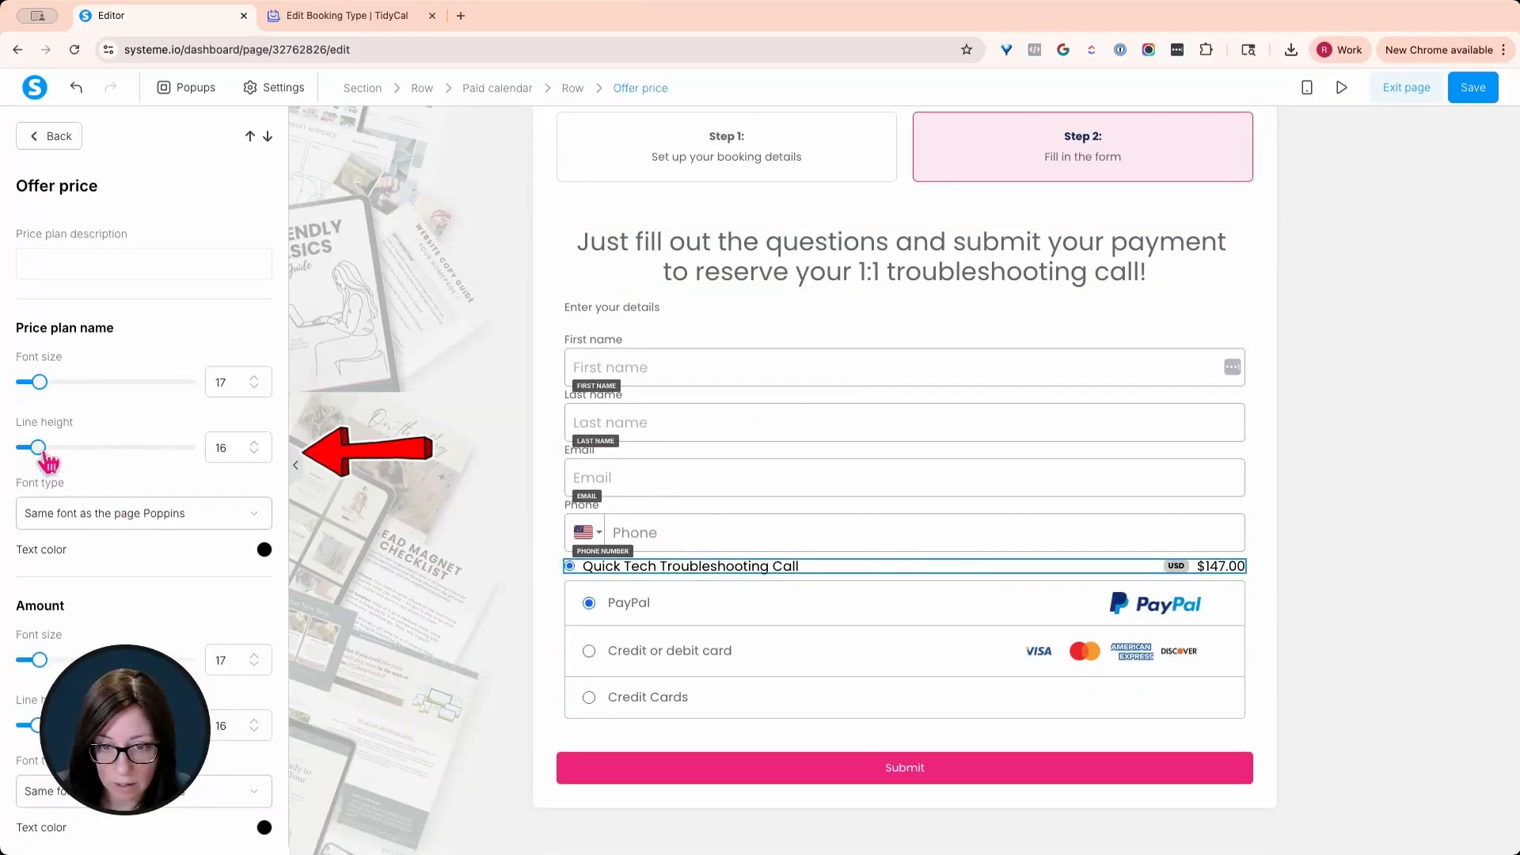
{"action": "left_click_drag", "start_coordinate": [44, 452], "coordinate": [112, 448]}
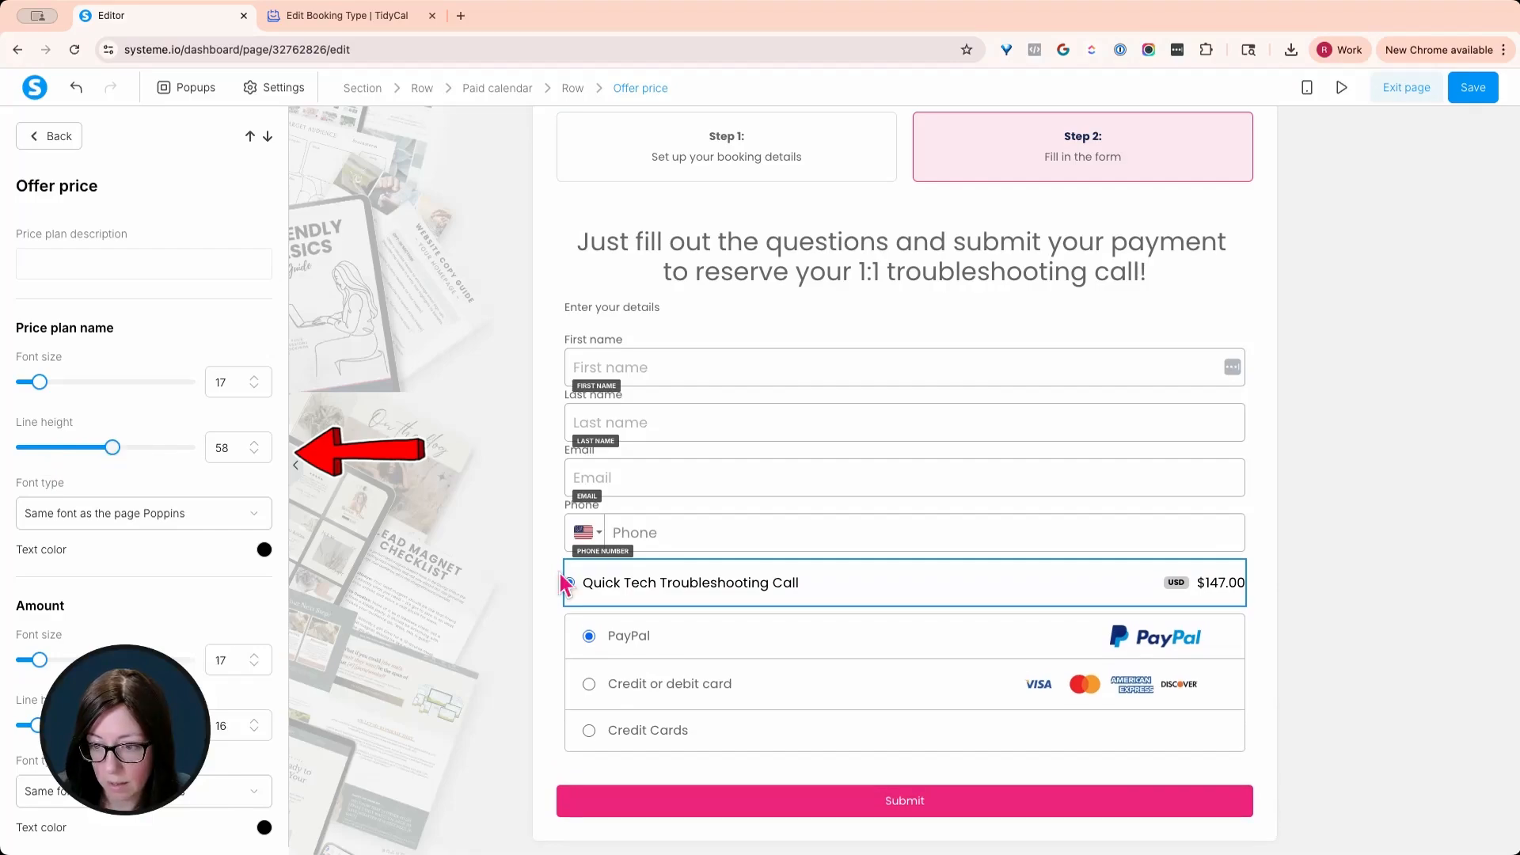
{"action": "left_click", "coordinate": [1461, 539]}
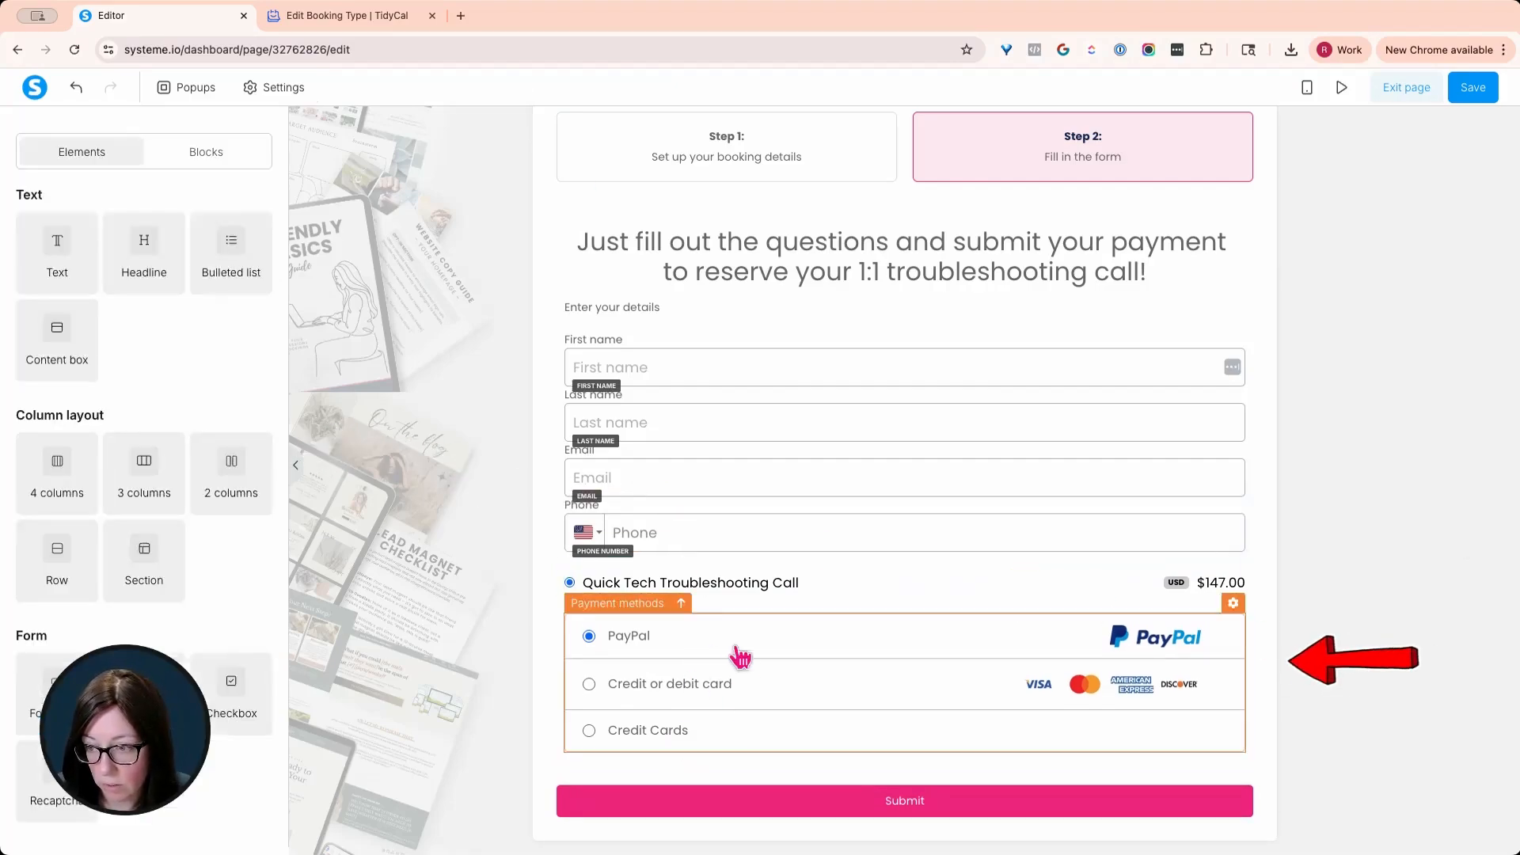
{"action": "left_click", "coordinate": [1249, 716]}
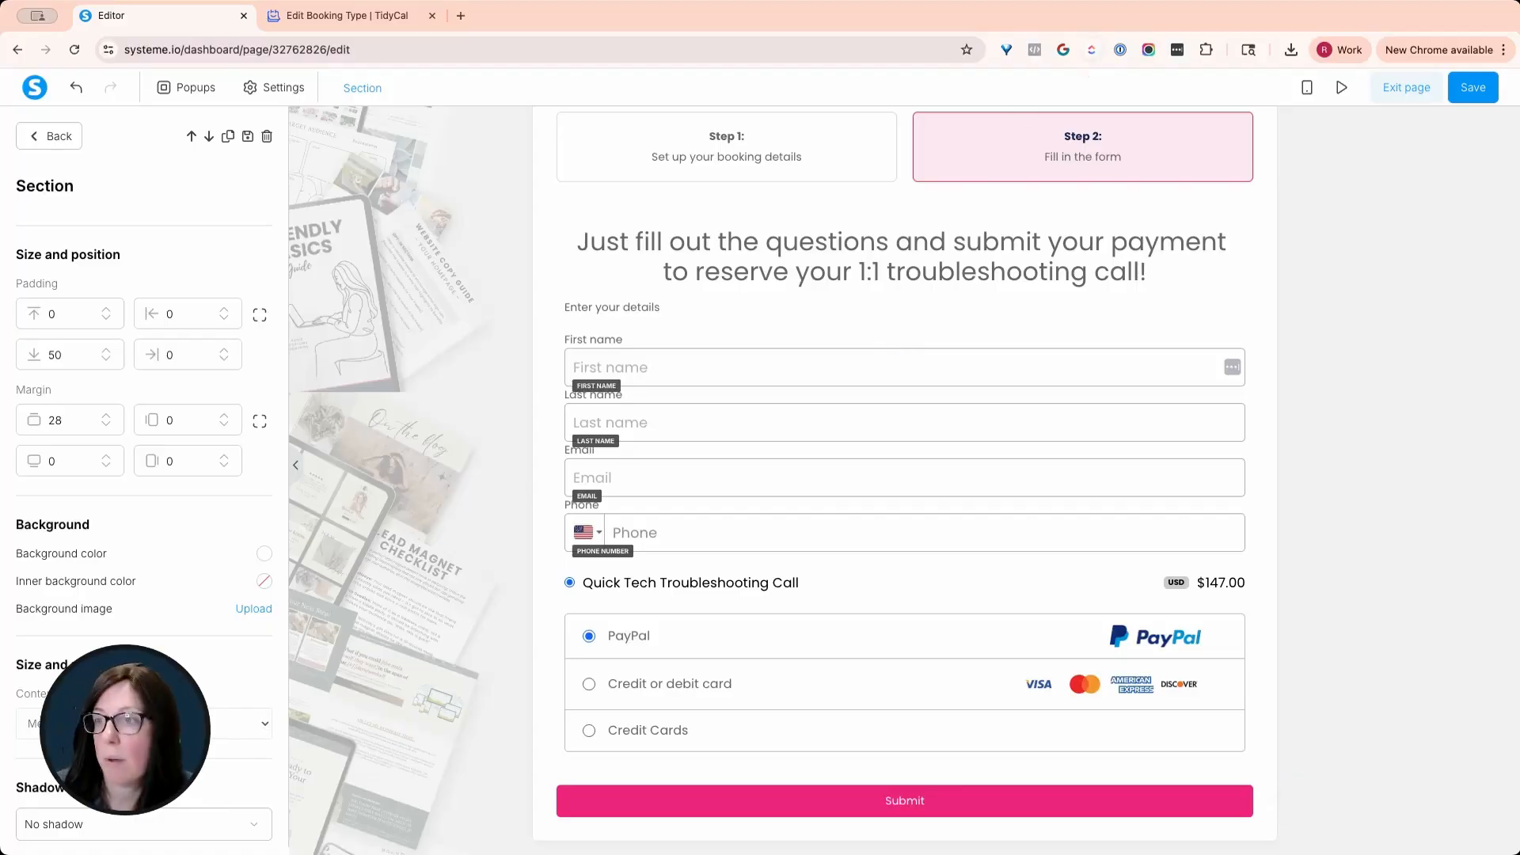
Copy the text of Question 1 from the Questions to attendees section of the TidyCal booking type.
{"action": "left_click", "coordinate": [309, 20]}
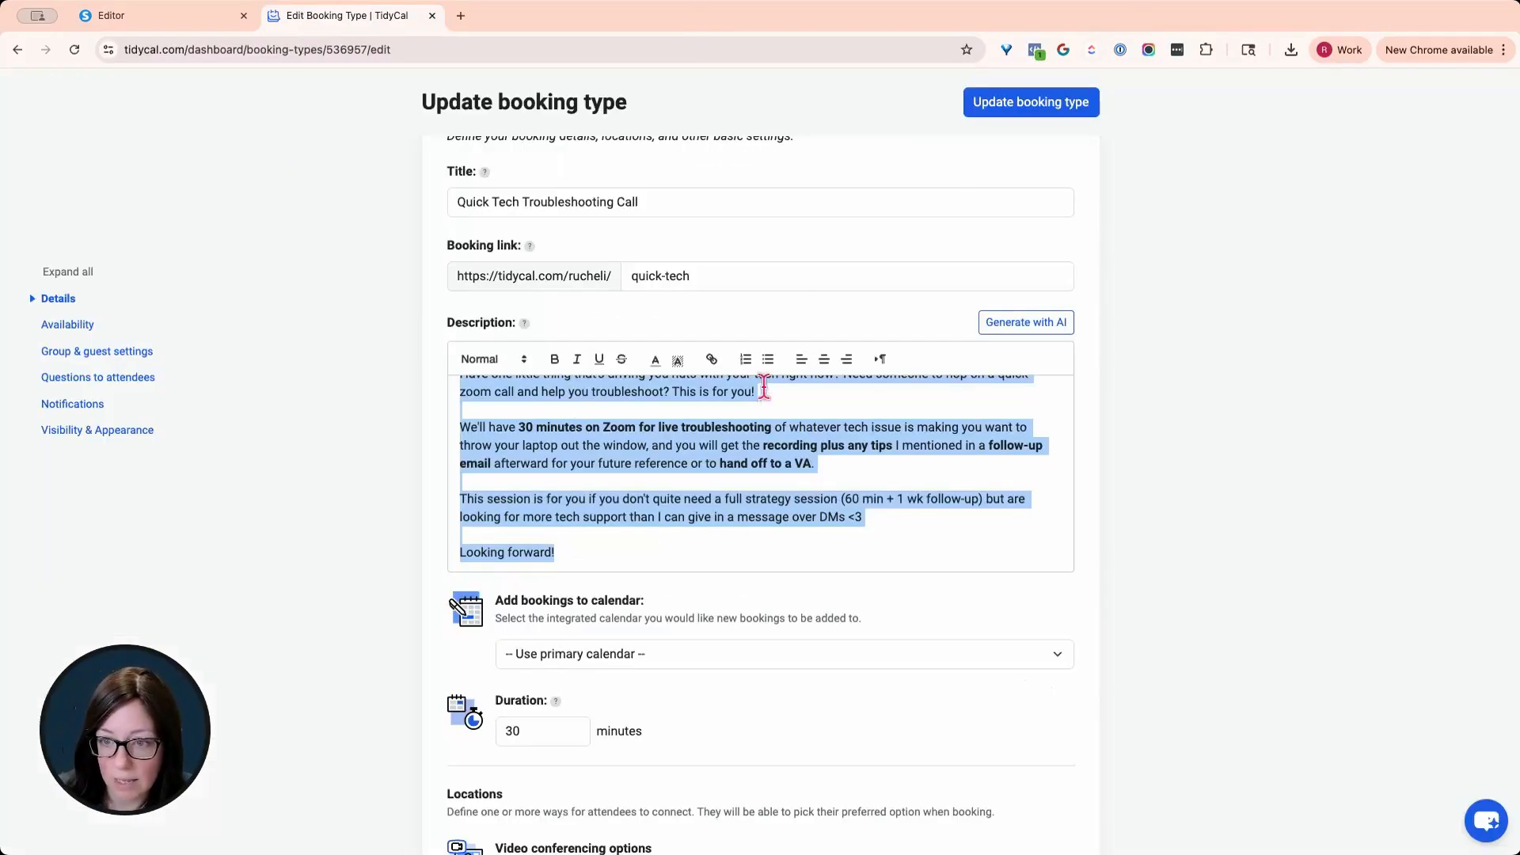
{"action": "left_click", "coordinate": [49, 382]}
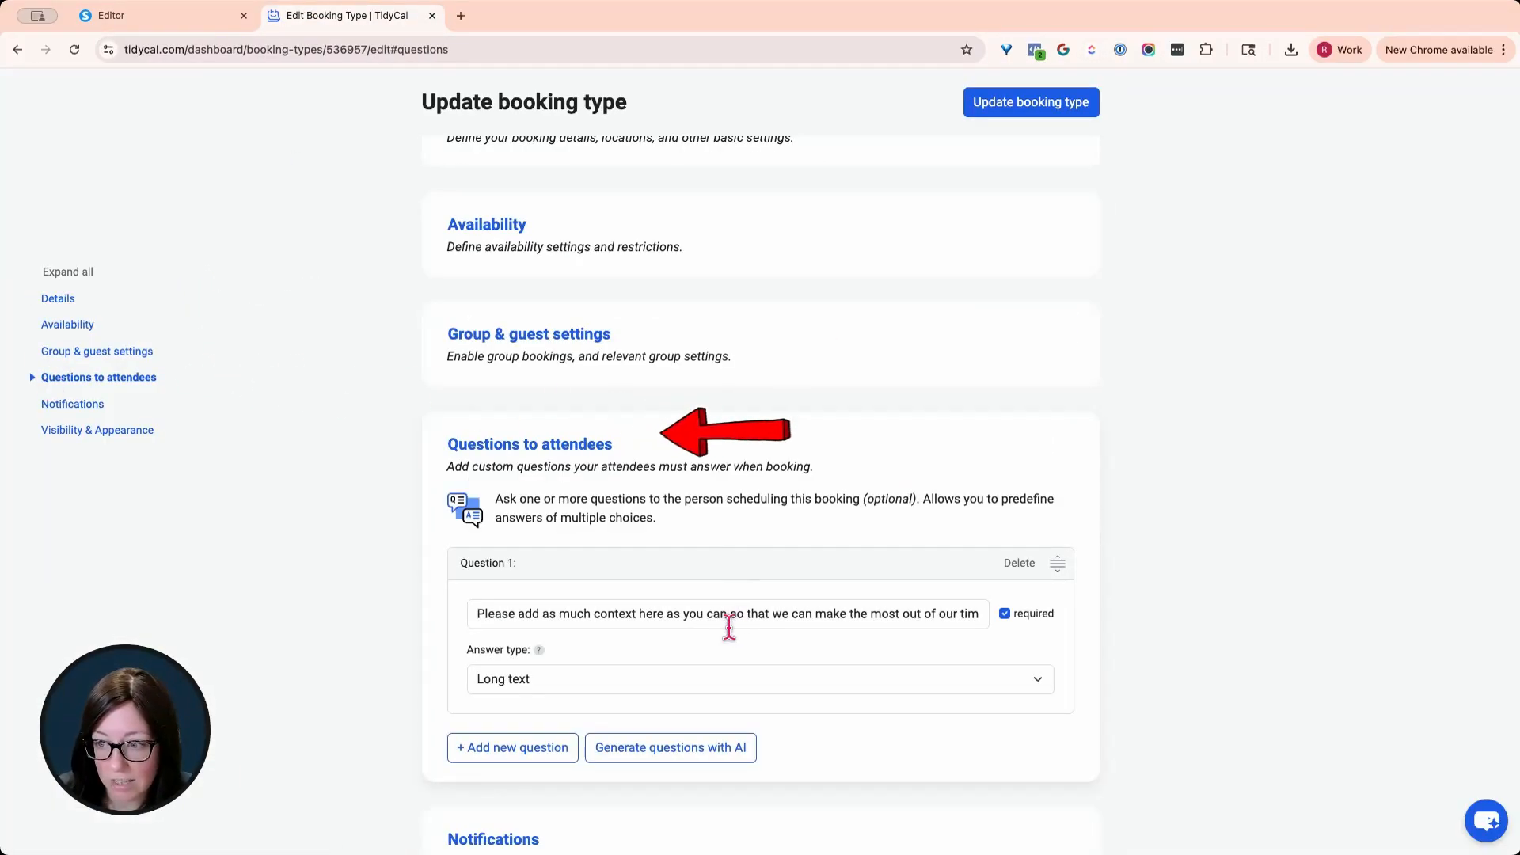
{"action": "triple_click", "coordinate": [593, 622]}
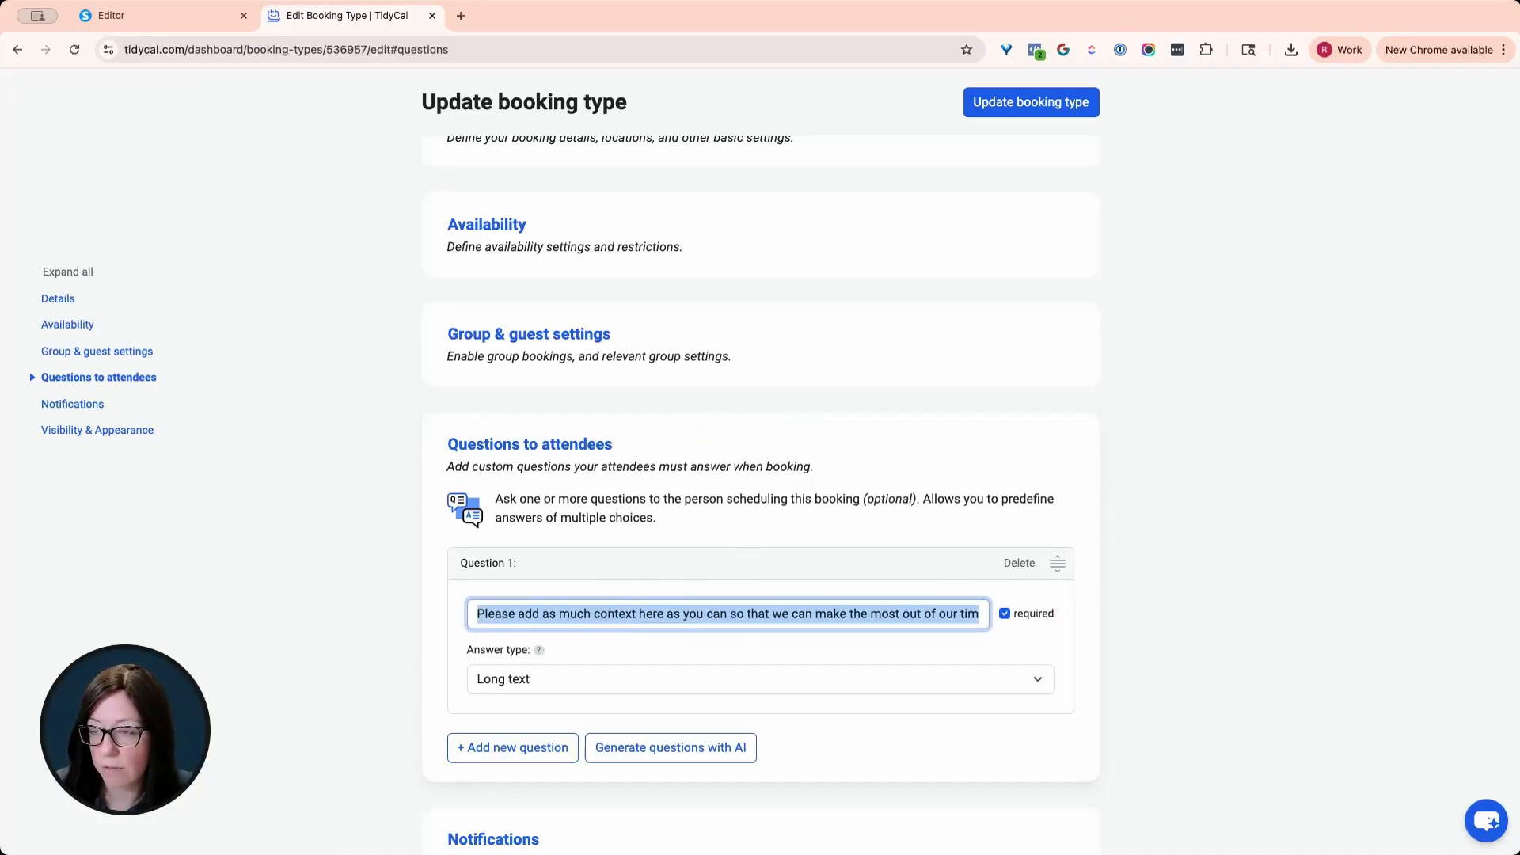
Back in the Systeme.io editor, duplicate the form's phone field and its label, placing the label copy directly above the duplicated field.
{"action": "left_click", "coordinate": [221, 25]}
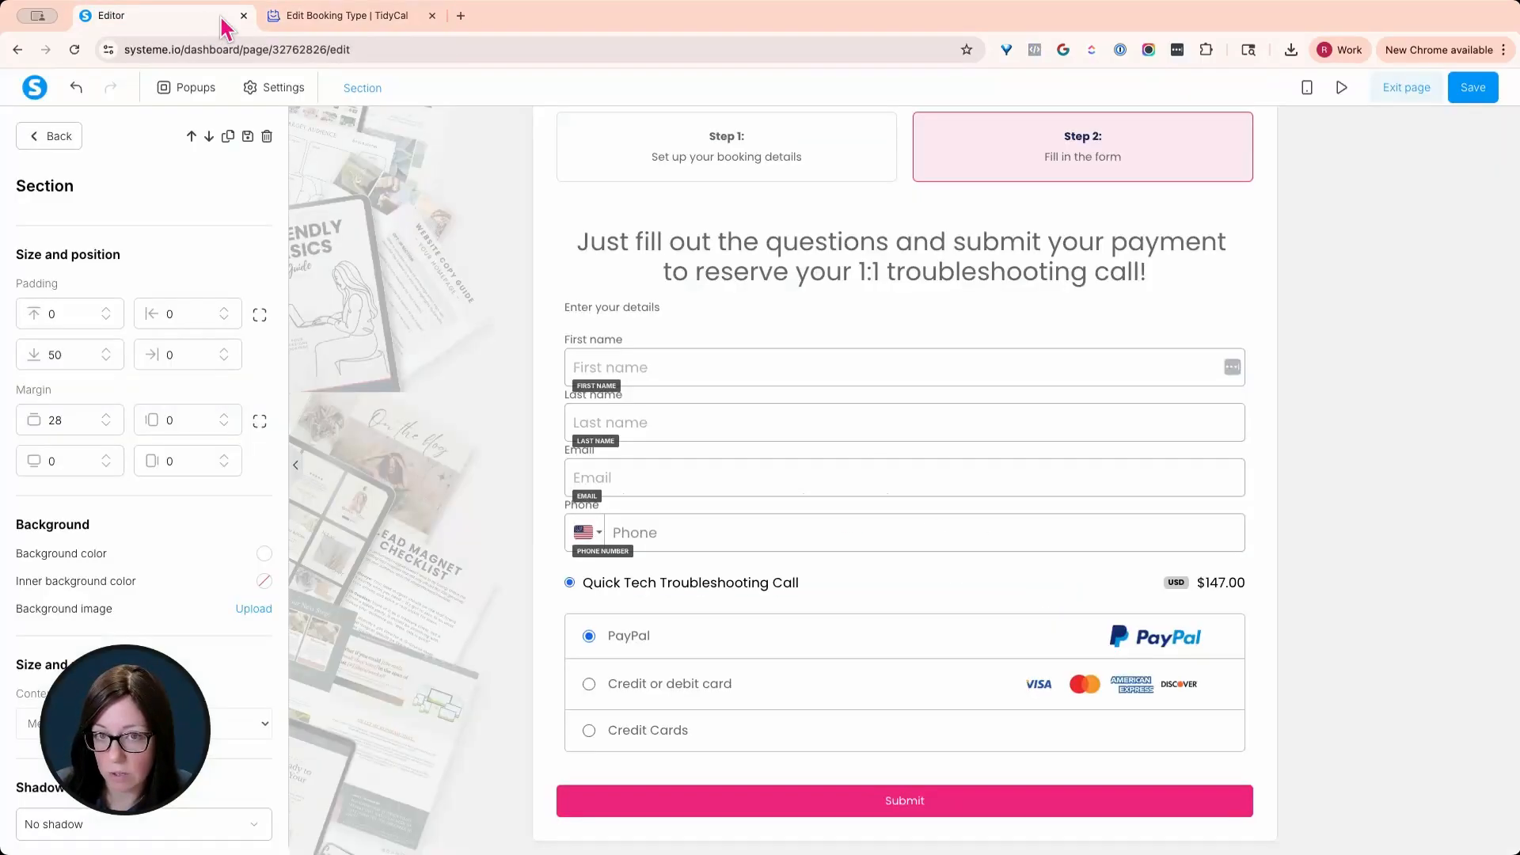
{"action": "left_click", "coordinate": [639, 537]}
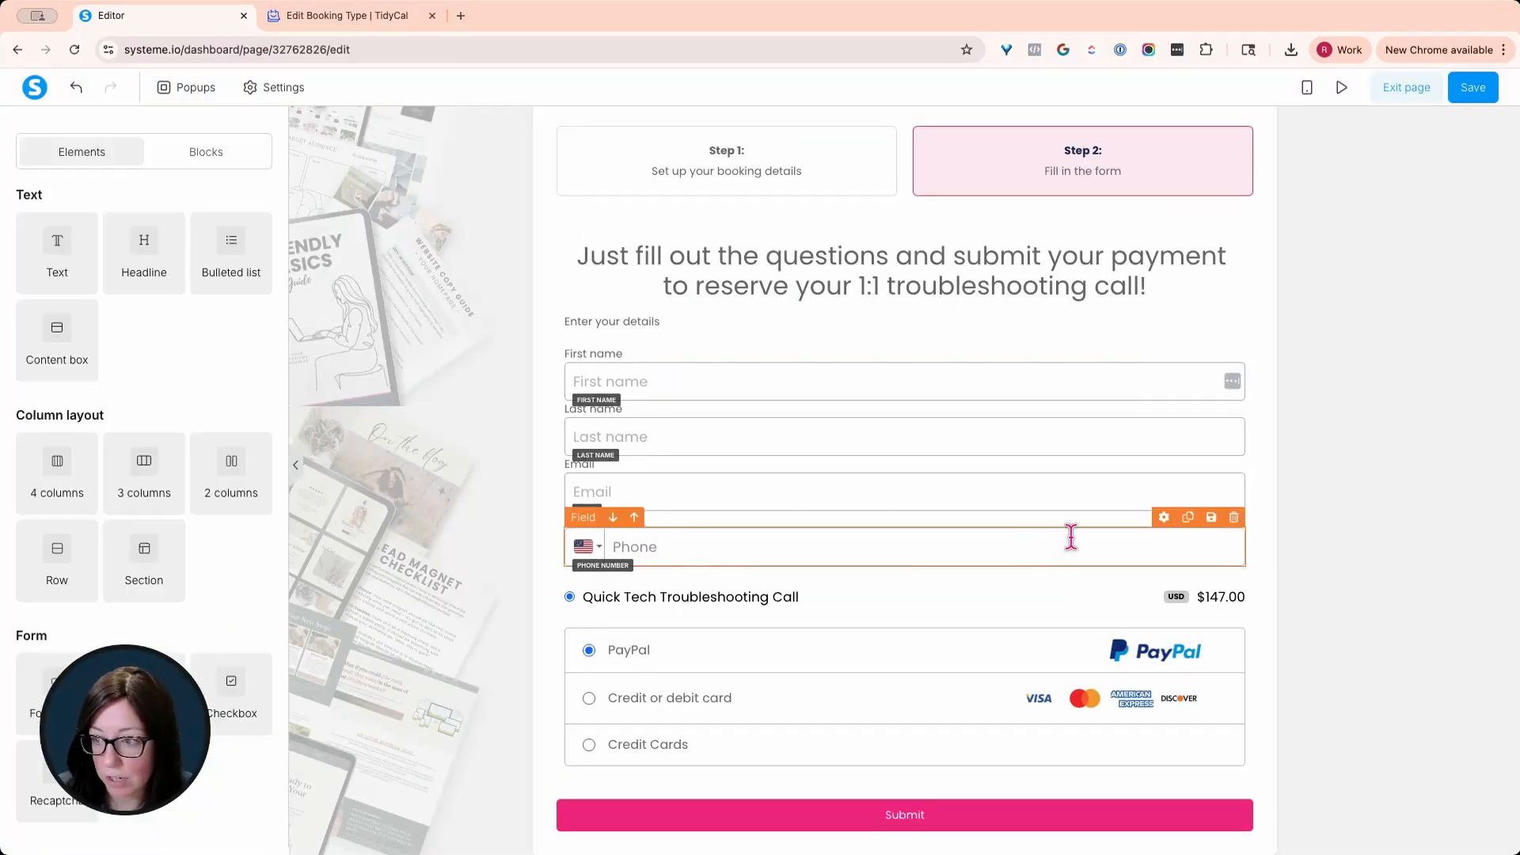
{"action": "left_click", "coordinate": [1187, 517]}
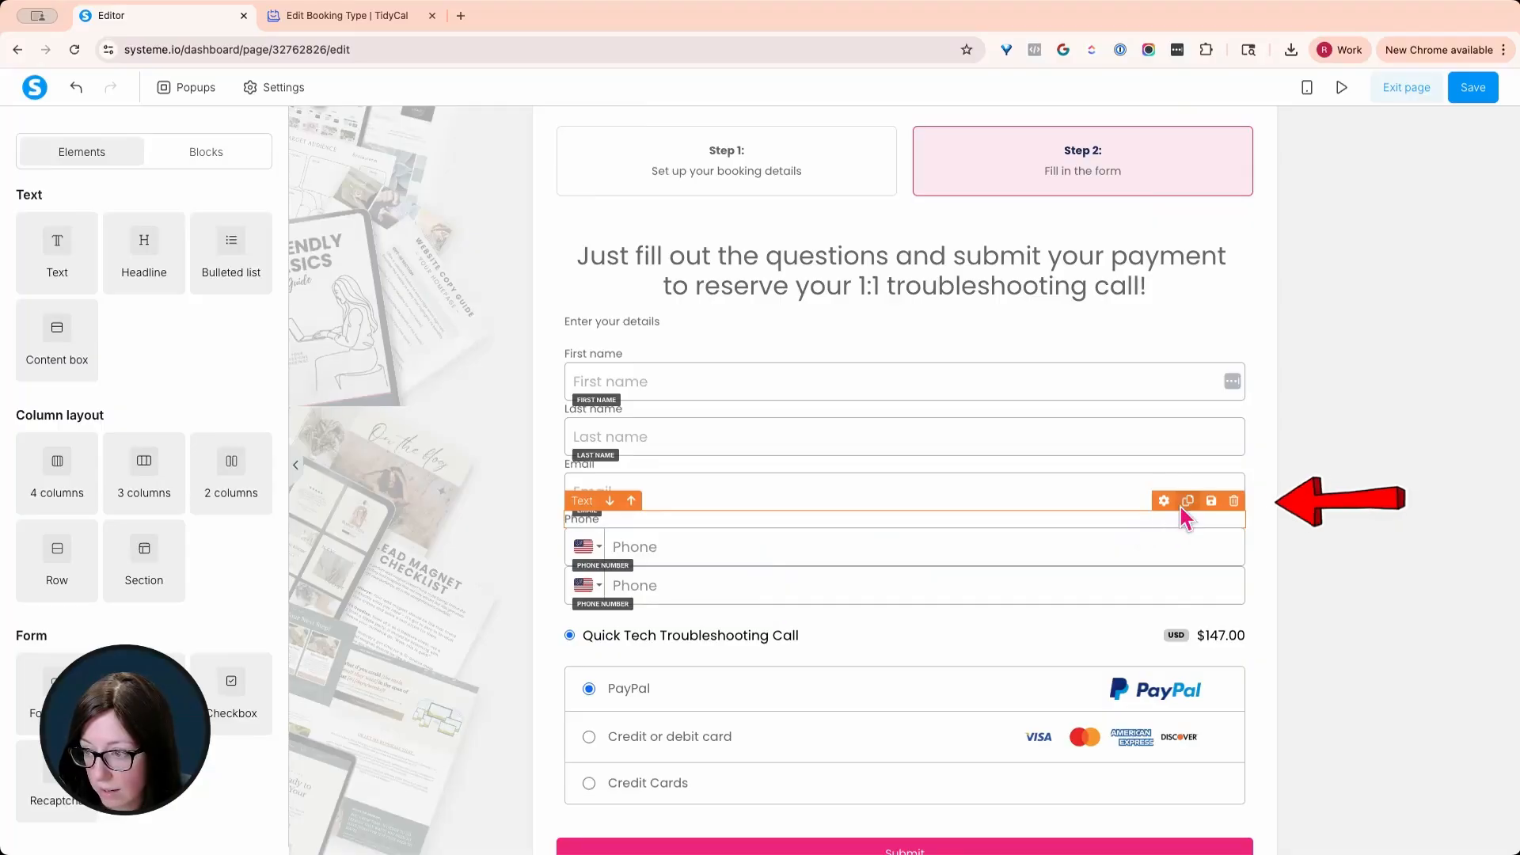
{"action": "left_click", "coordinate": [1187, 502]}
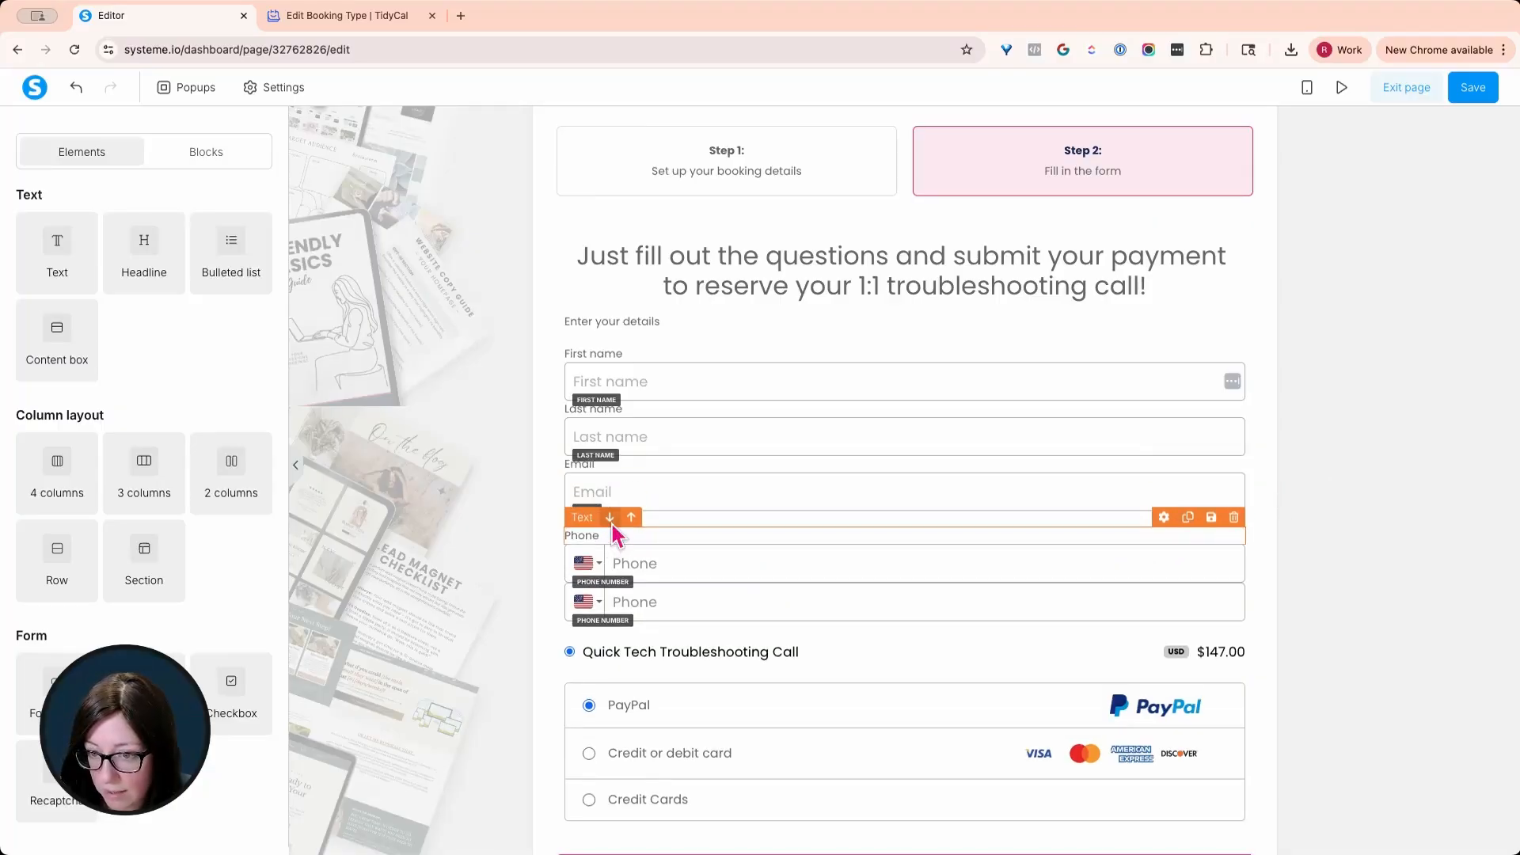
{"action": "left_click", "coordinate": [609, 517]}
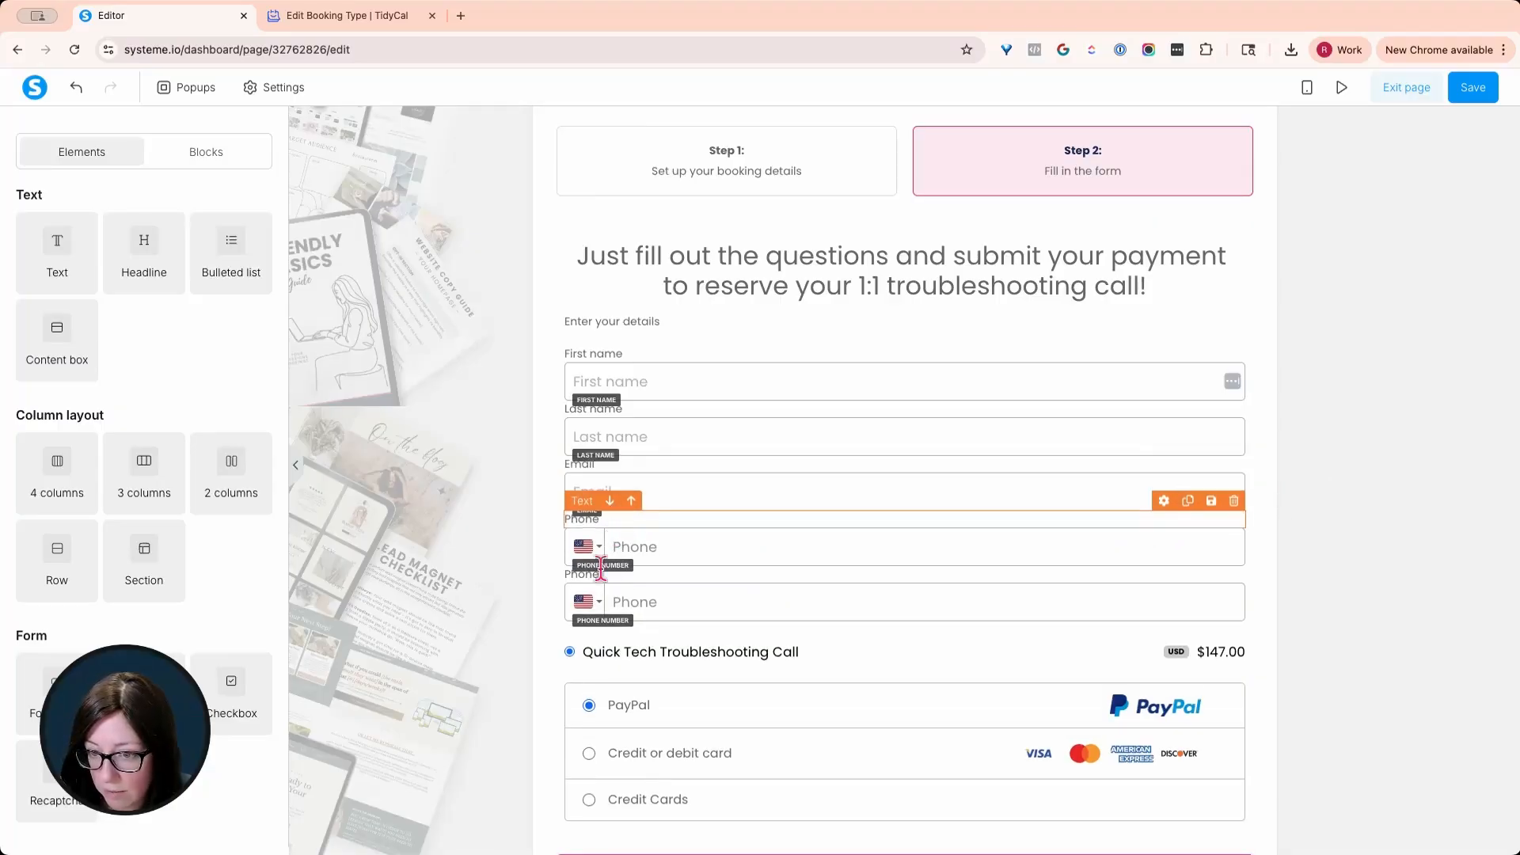
Replace the duplicated label with "Please add as much context here as you can so that we can make the most out of our time together!".
{"action": "left_click", "coordinate": [676, 576]}
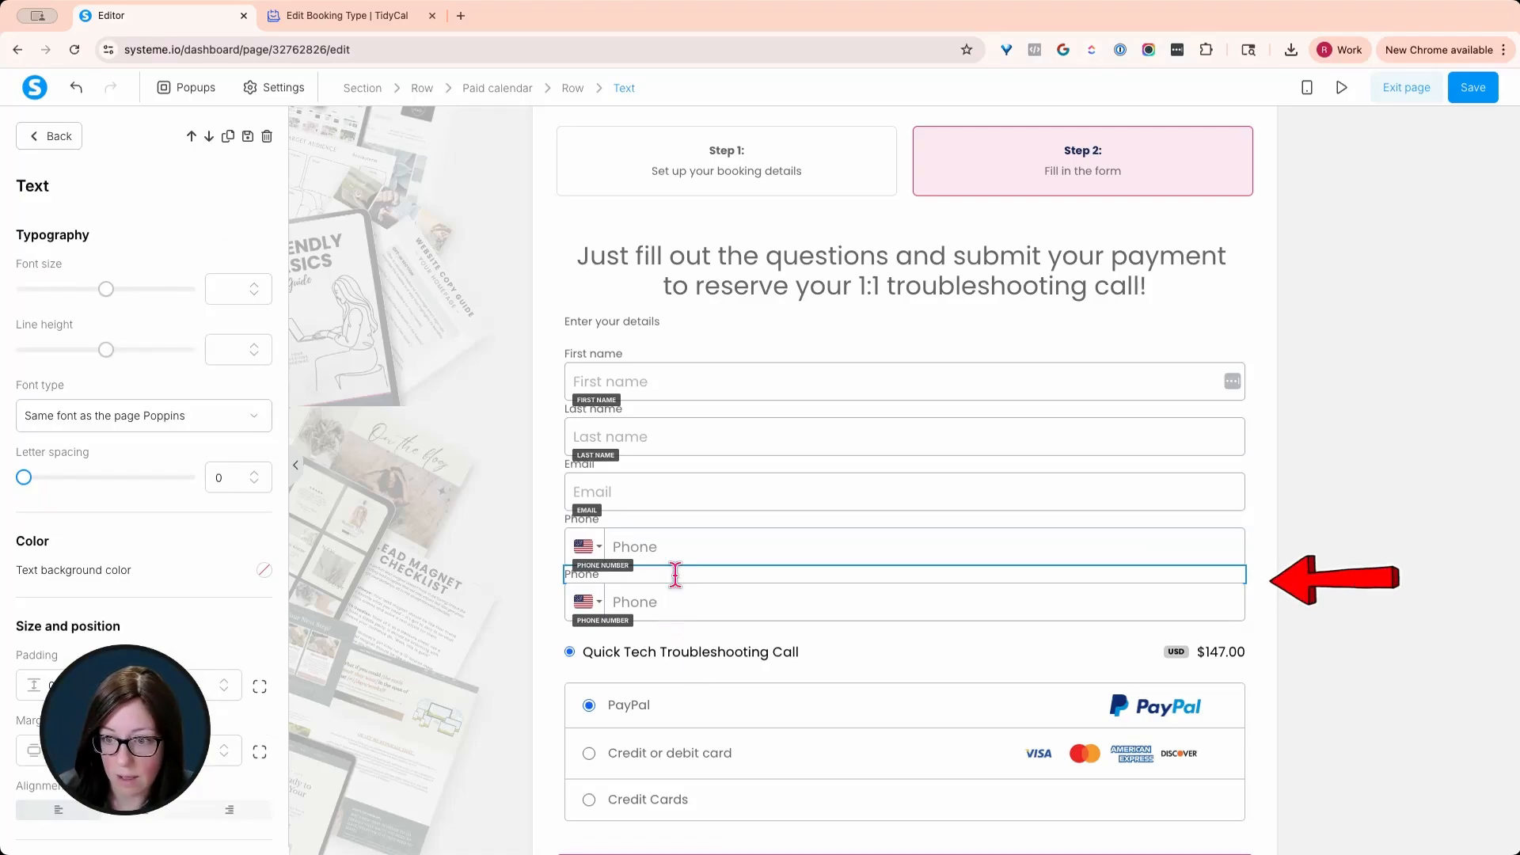
{"action": "key", "text": "ctrl+a"}
{"action": "key", "text": "ctrl+v"}
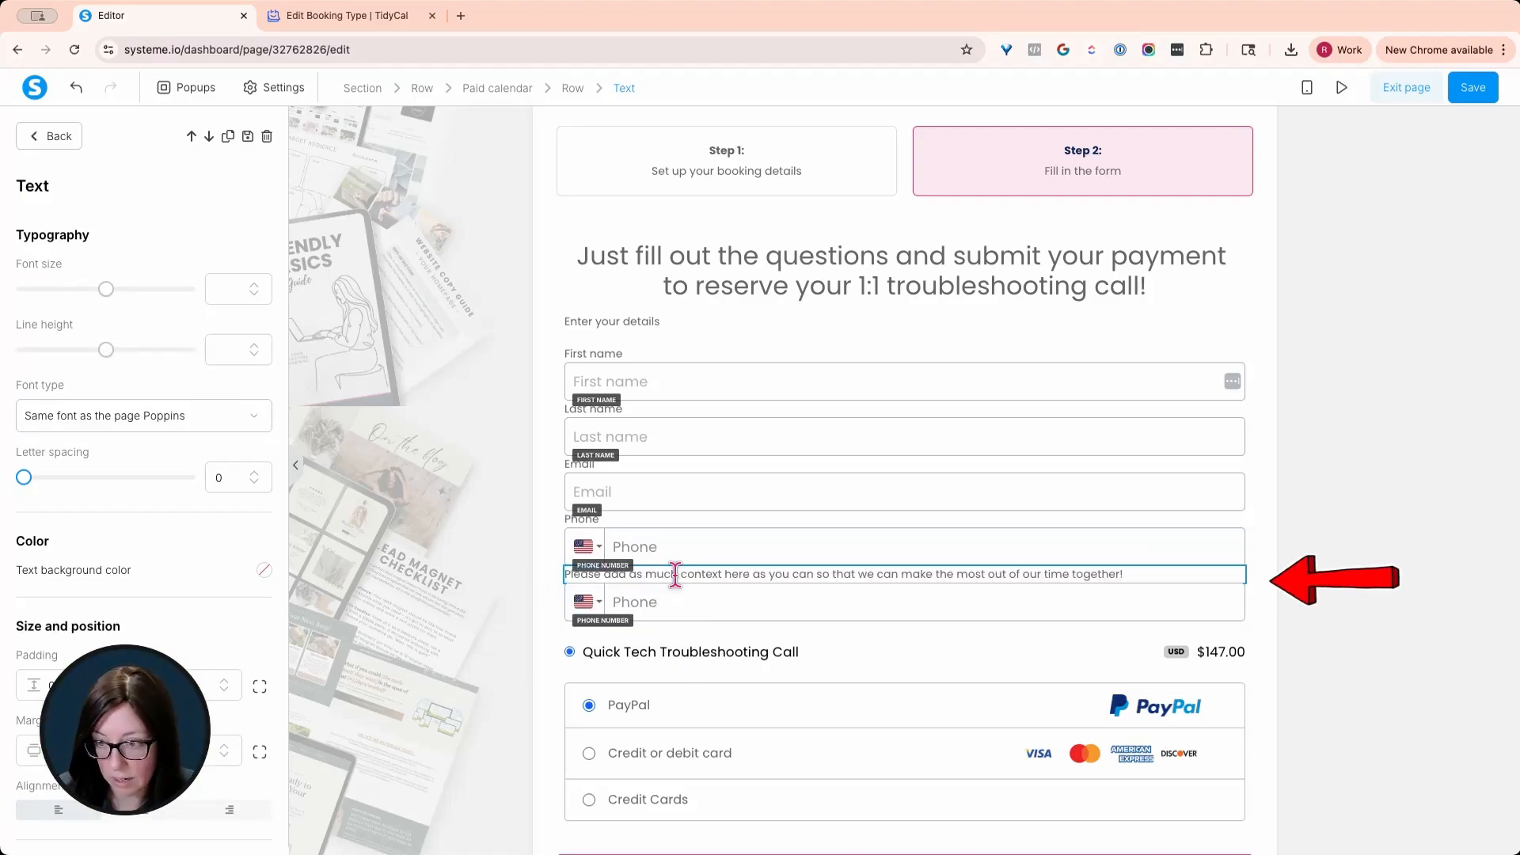
Set the duplicated field's input type to Test Field and its placeholder to "Enter as much info as you can here!".
{"action": "left_click", "coordinate": [686, 616]}
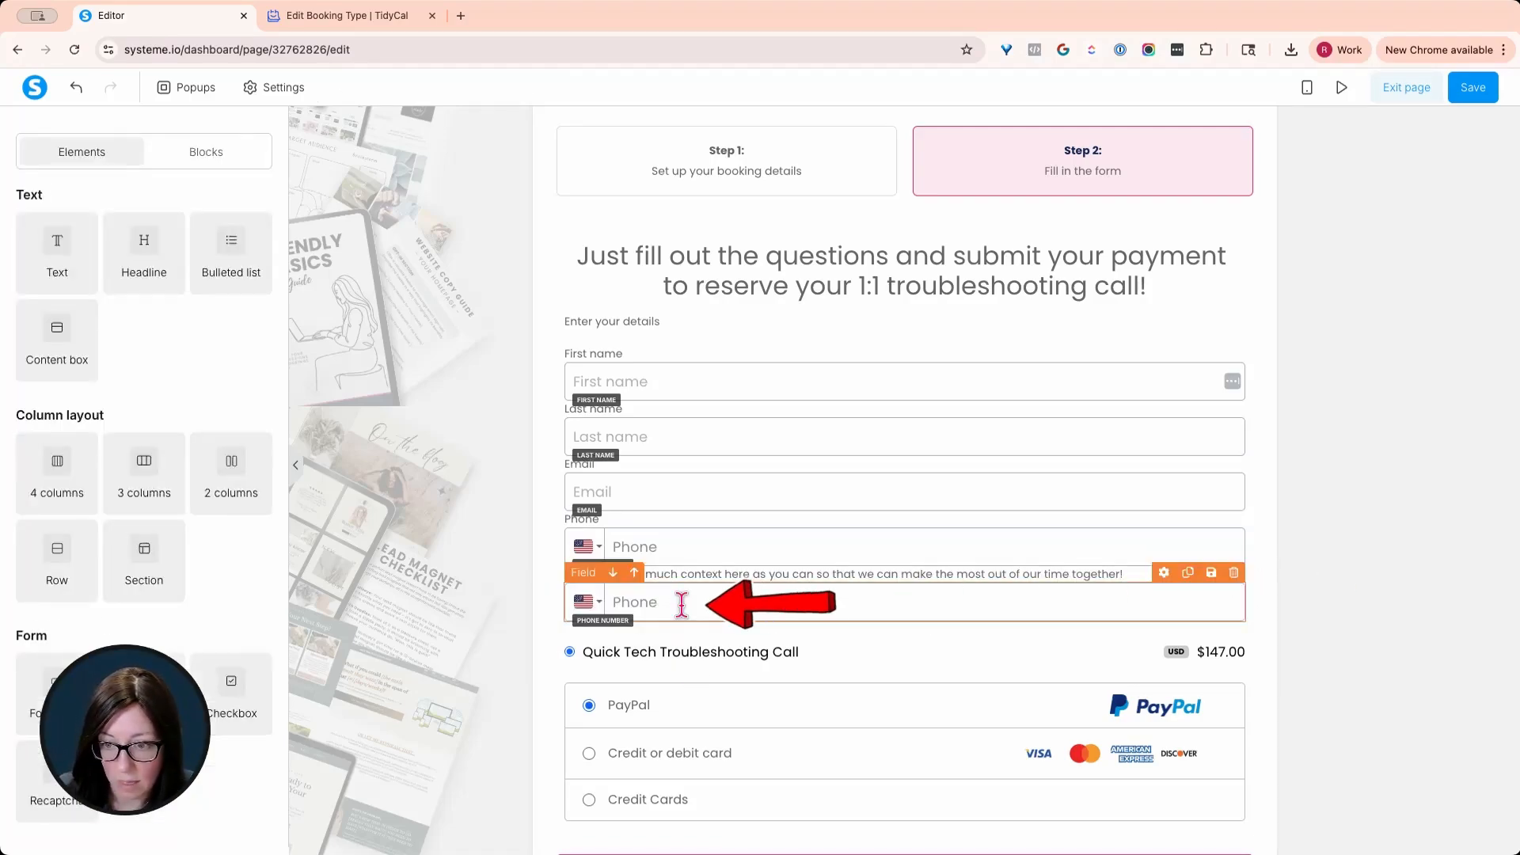
{"action": "left_click", "coordinate": [685, 617]}
{"action": "left_click", "coordinate": [683, 608]}
{"action": "left_click", "coordinate": [682, 606]}
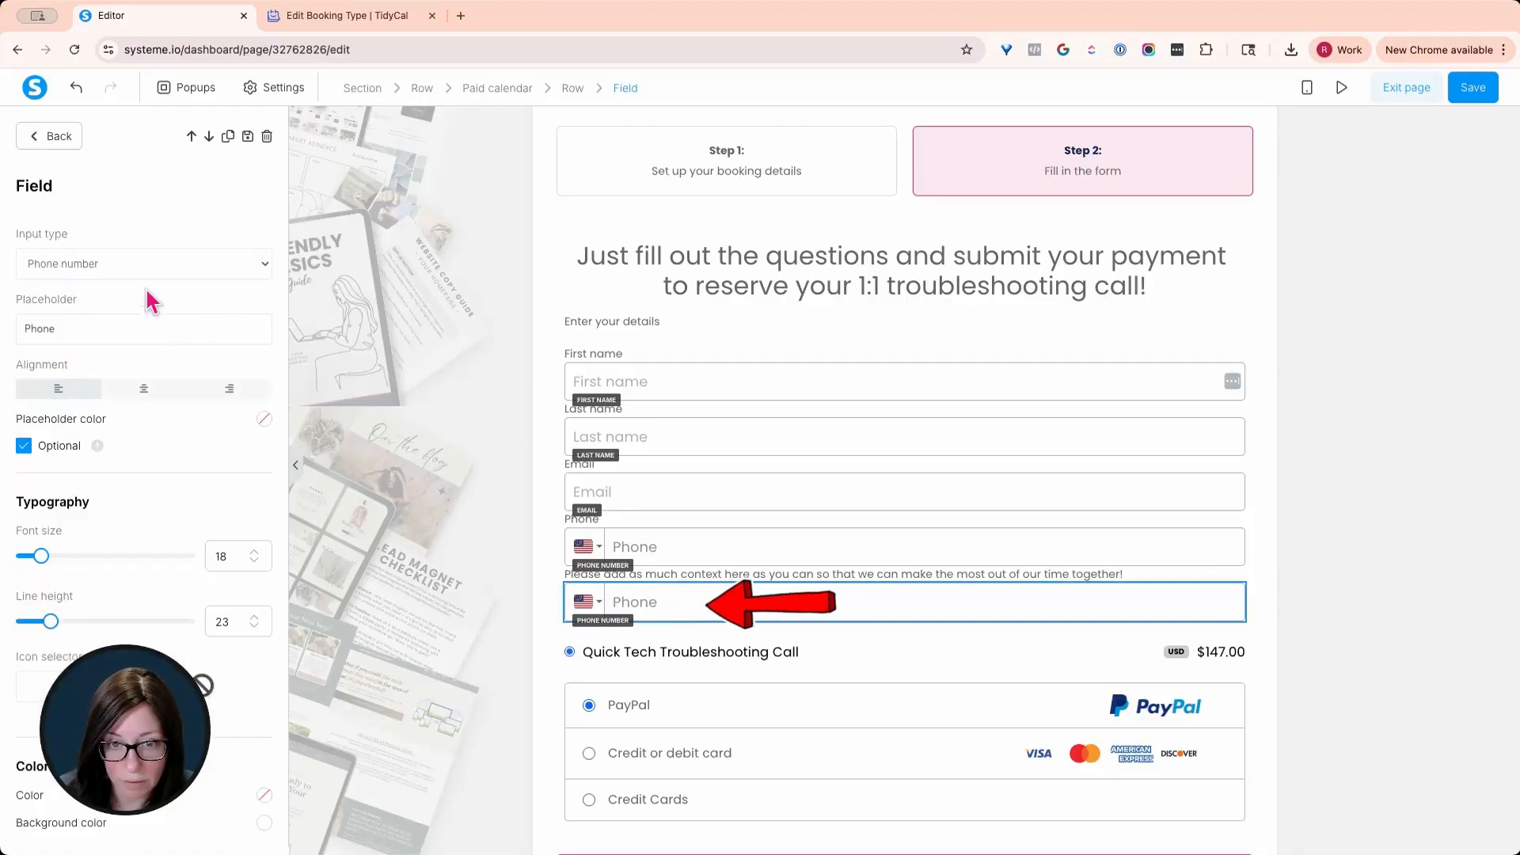
{"action": "left_click", "coordinate": [103, 258]}
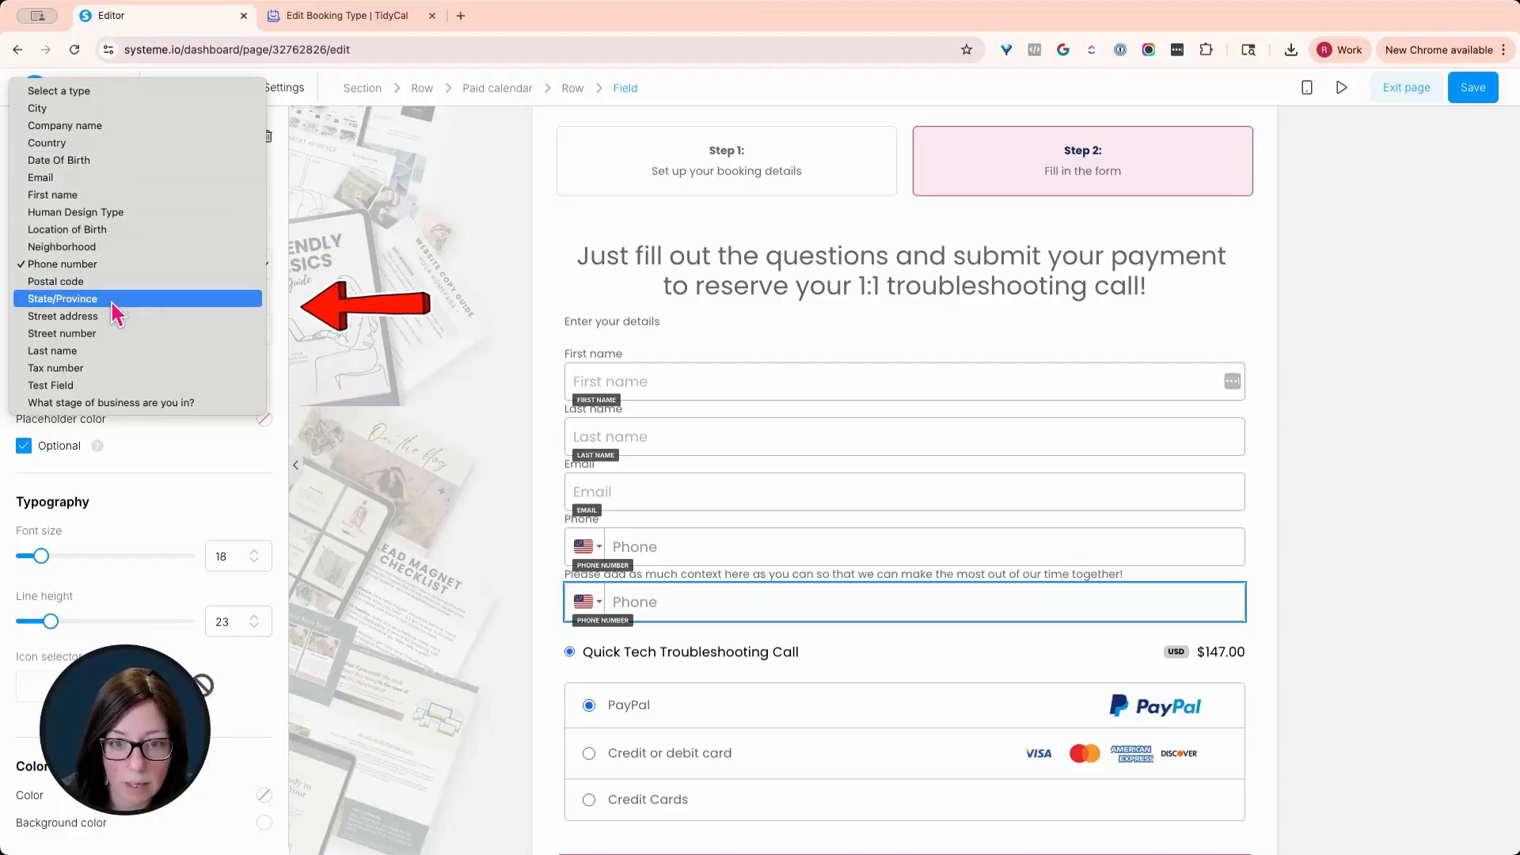
{"action": "left_click", "coordinate": [91, 386]}
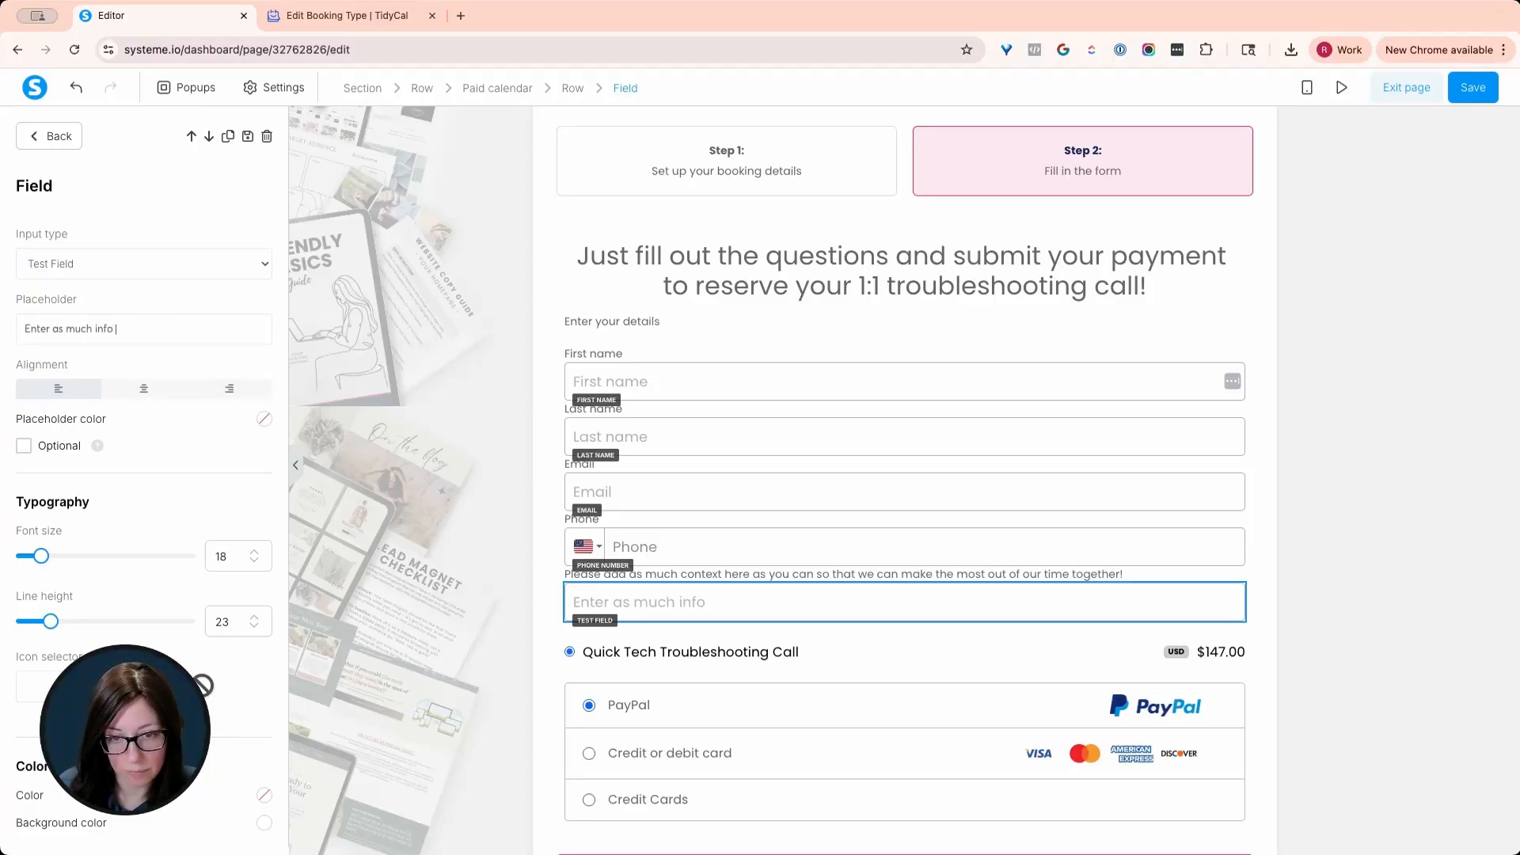
Open the Systeme.io contacts page in a new browser tab and go to the test contact's record.
{"action": "left_click", "coordinate": [461, 16]}
{"action": "type", "text": "cont"}
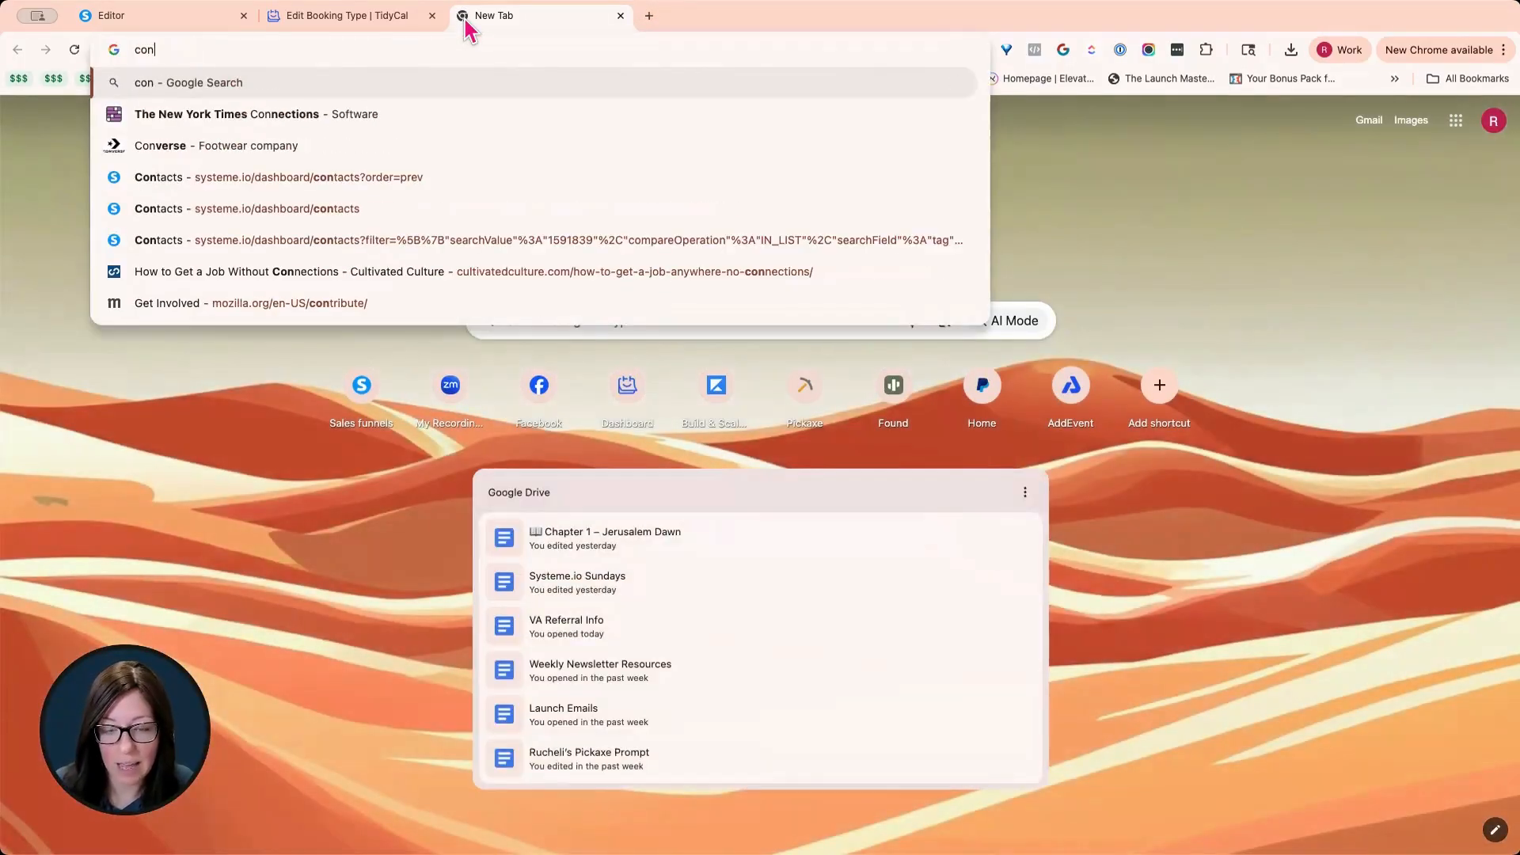
{"action": "key", "text": "Down"}
{"action": "key", "text": "Down"}
{"action": "key", "text": "Down"}
{"action": "key", "text": "Down"}
{"action": "key", "text": "Down"}
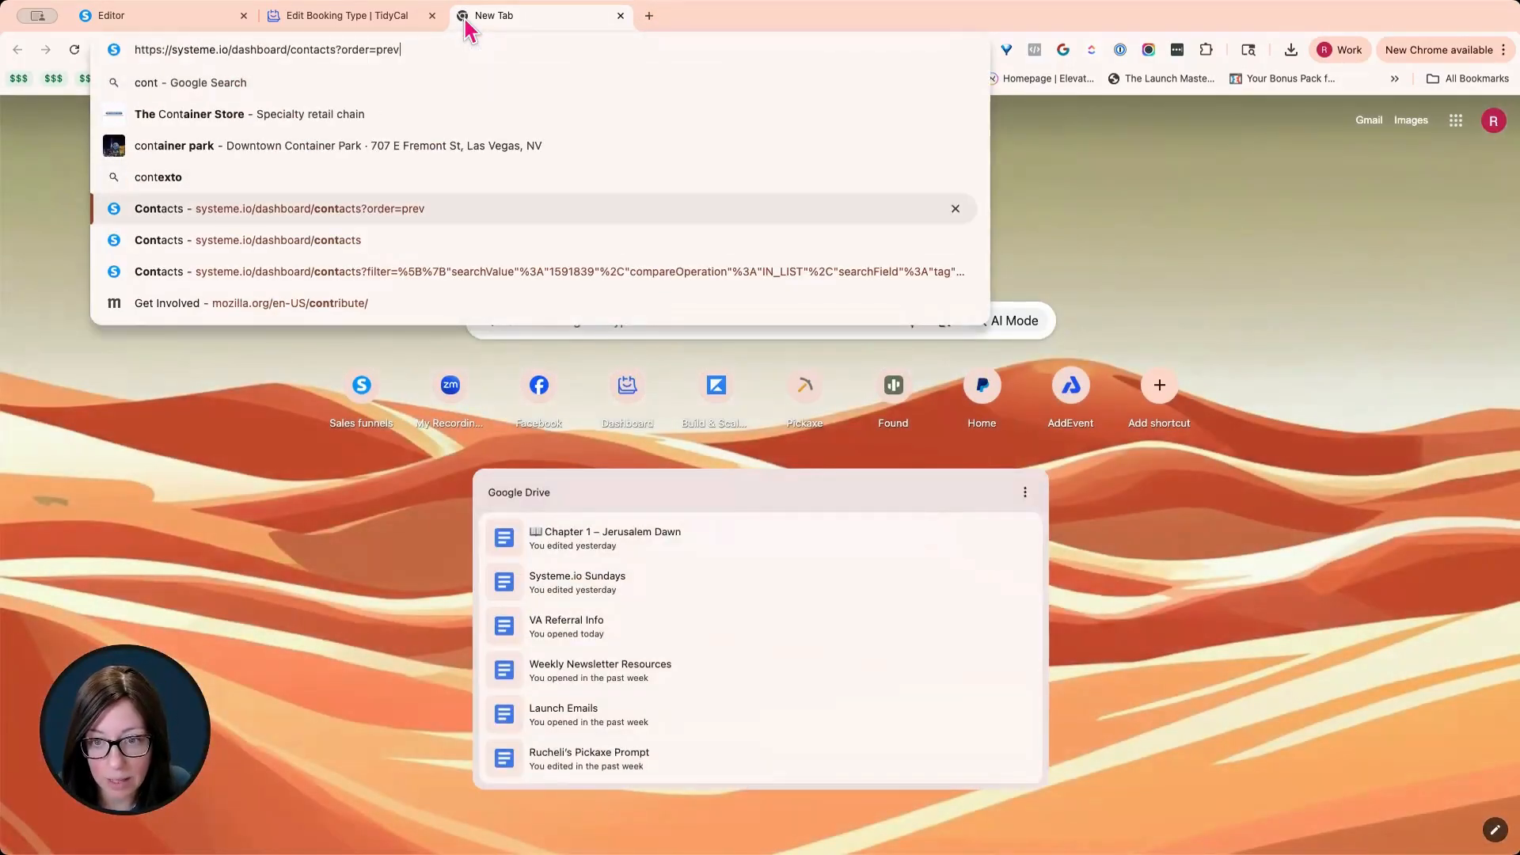
{"action": "key", "text": "BackSpace"}
{"action": "key", "text": "BackSpace"}
{"action": "key", "text": "BackSpace"}
{"action": "key", "text": "BackSpace"}
{"action": "key", "text": "BackSpace"}
{"action": "key", "text": "BackSpace"}
{"action": "key", "text": "BackSpace"}
{"action": "key", "text": "BackSpace"}
{"action": "type", "text": "ta"}
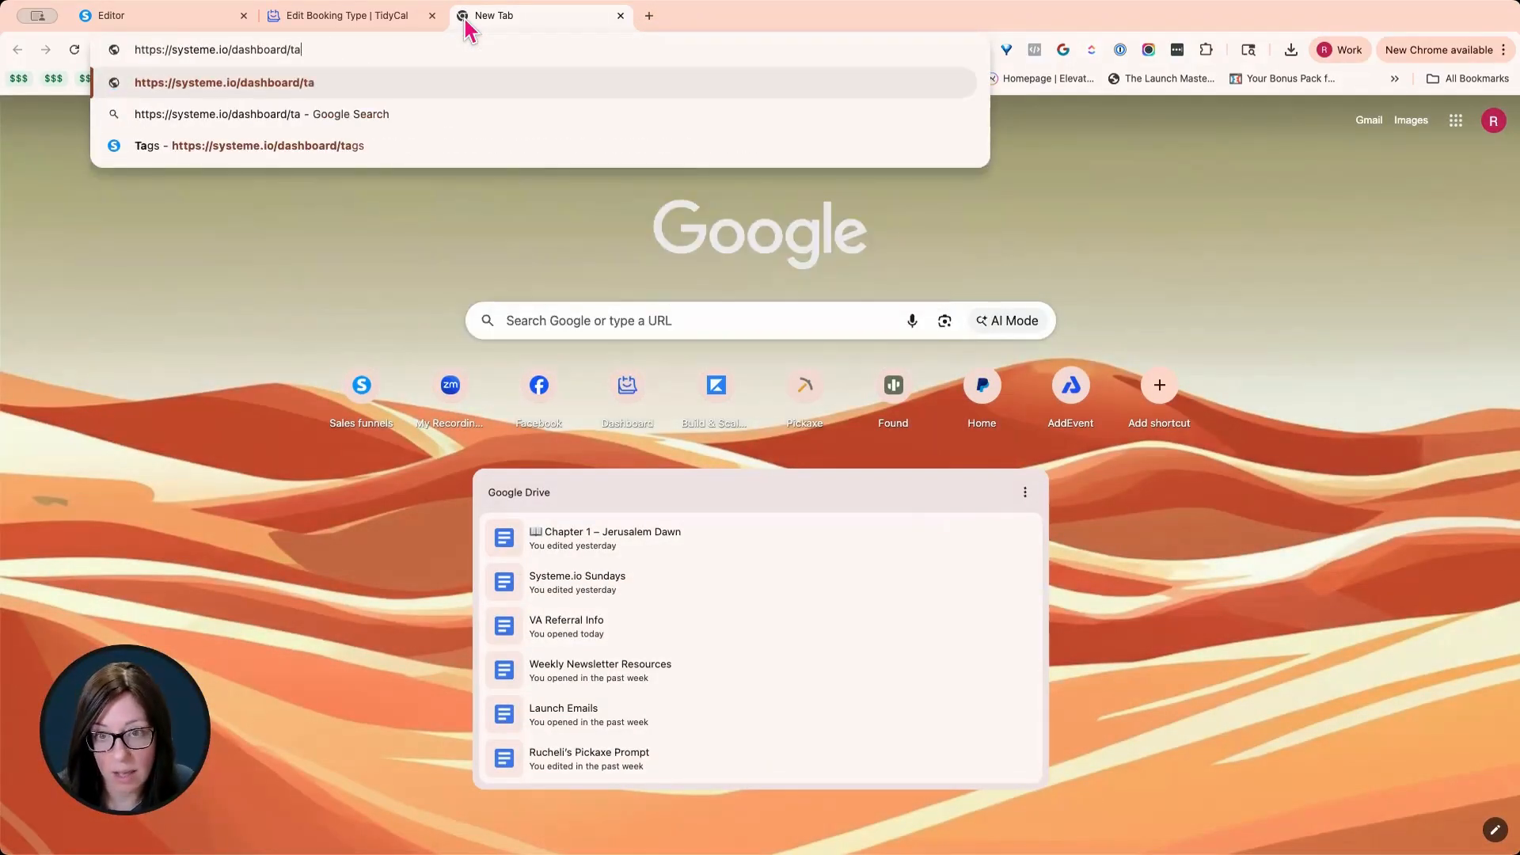
{"action": "key", "text": "BackSpace"}
{"action": "key", "text": "BackSpace"}
{"action": "type", "text": "c"}
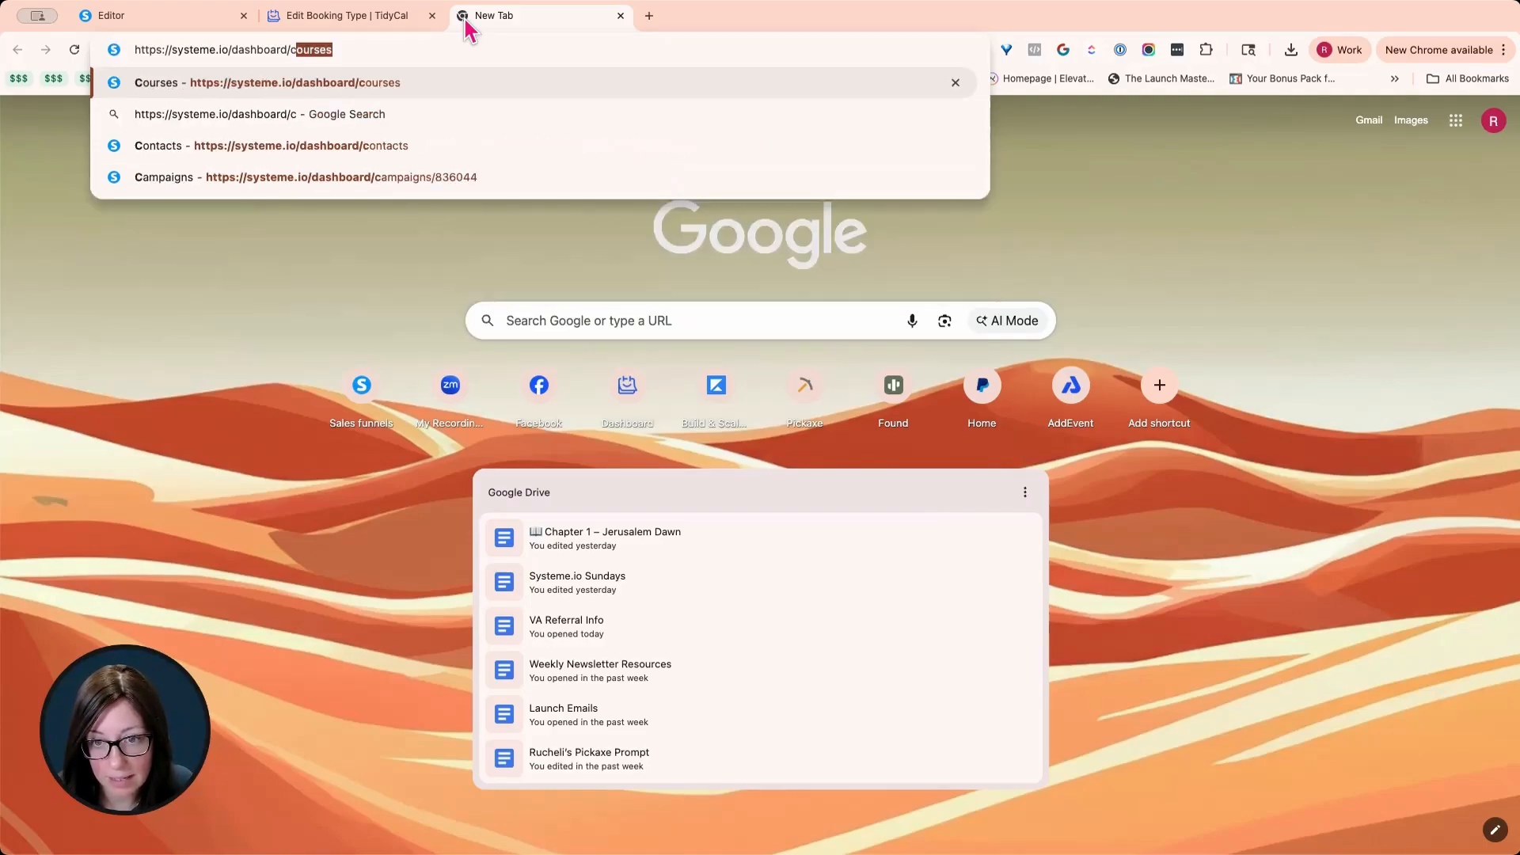
{"action": "type", "text": "on"}
{"action": "key", "text": "Return"}
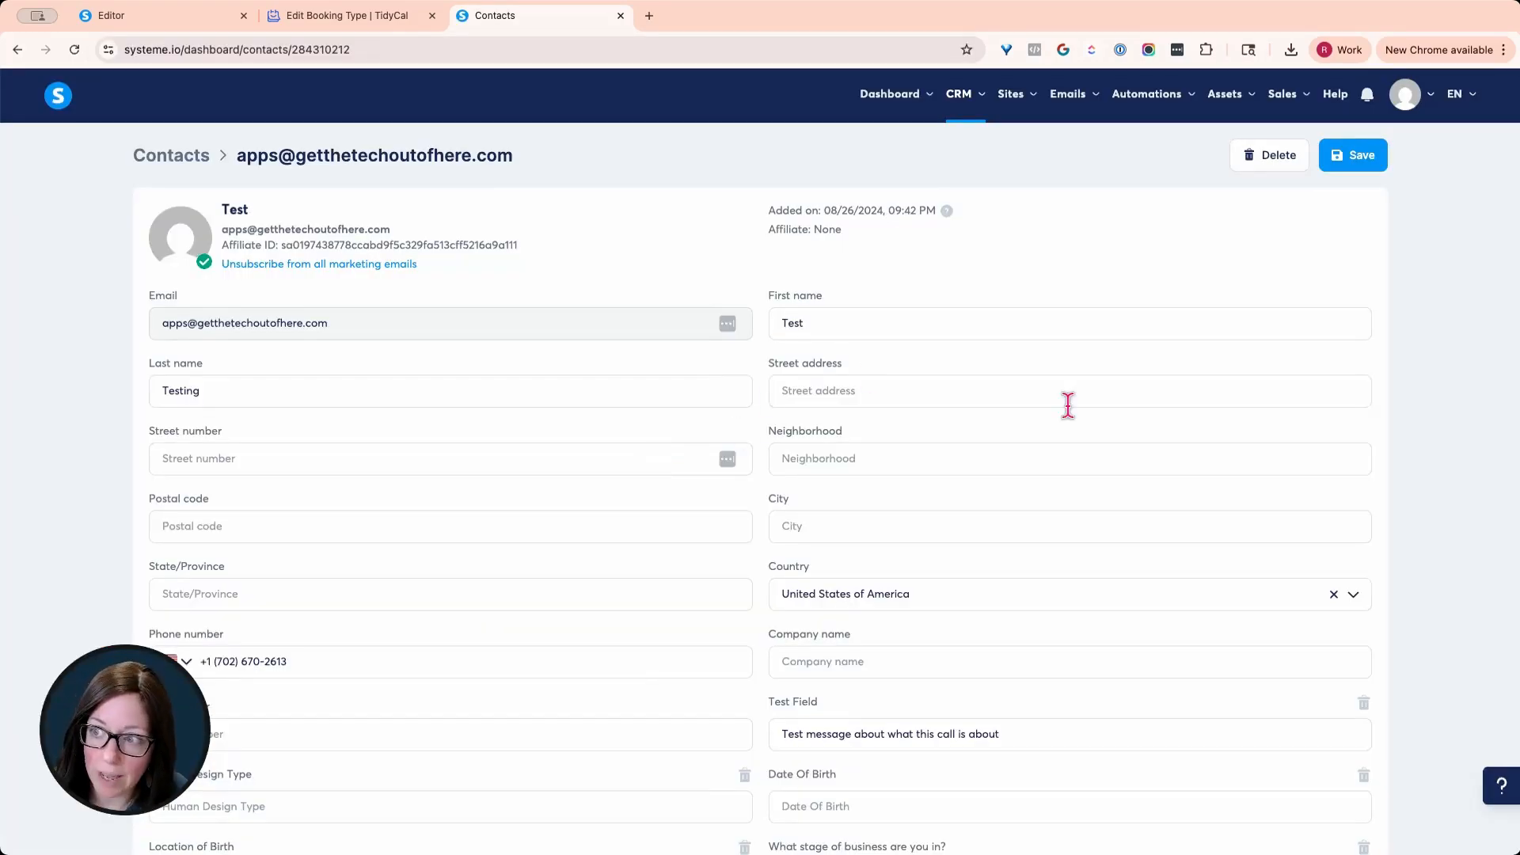
Create a custom contact field named "Live Call Context" with the unique key live_call_context.
{"action": "scroll", "coordinate": [491, 441], "scroll_direction": "down", "scroll_amount": 4}
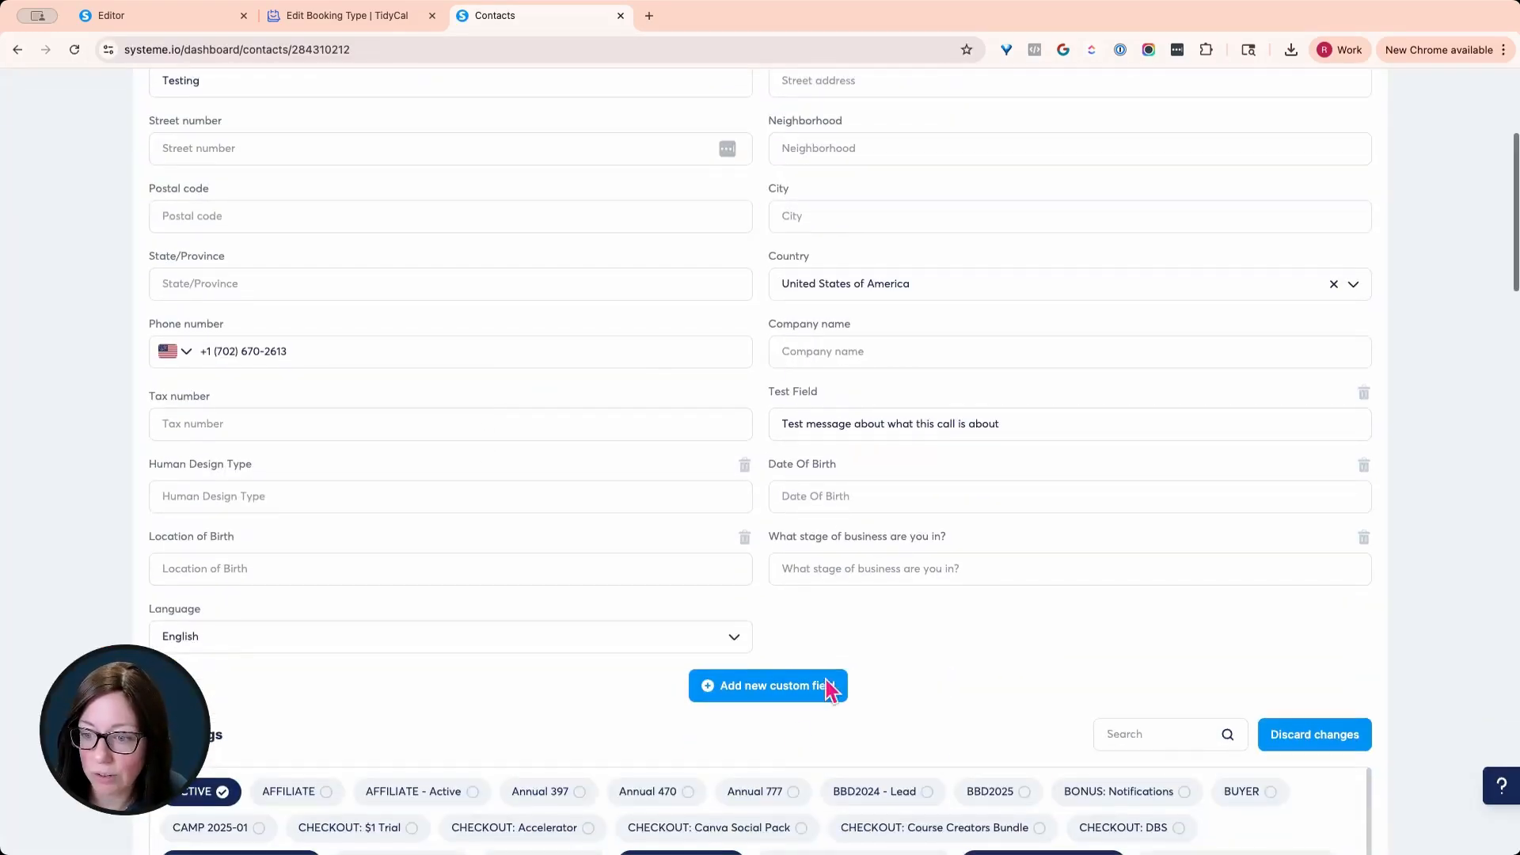
{"action": "left_click", "coordinate": [765, 697]}
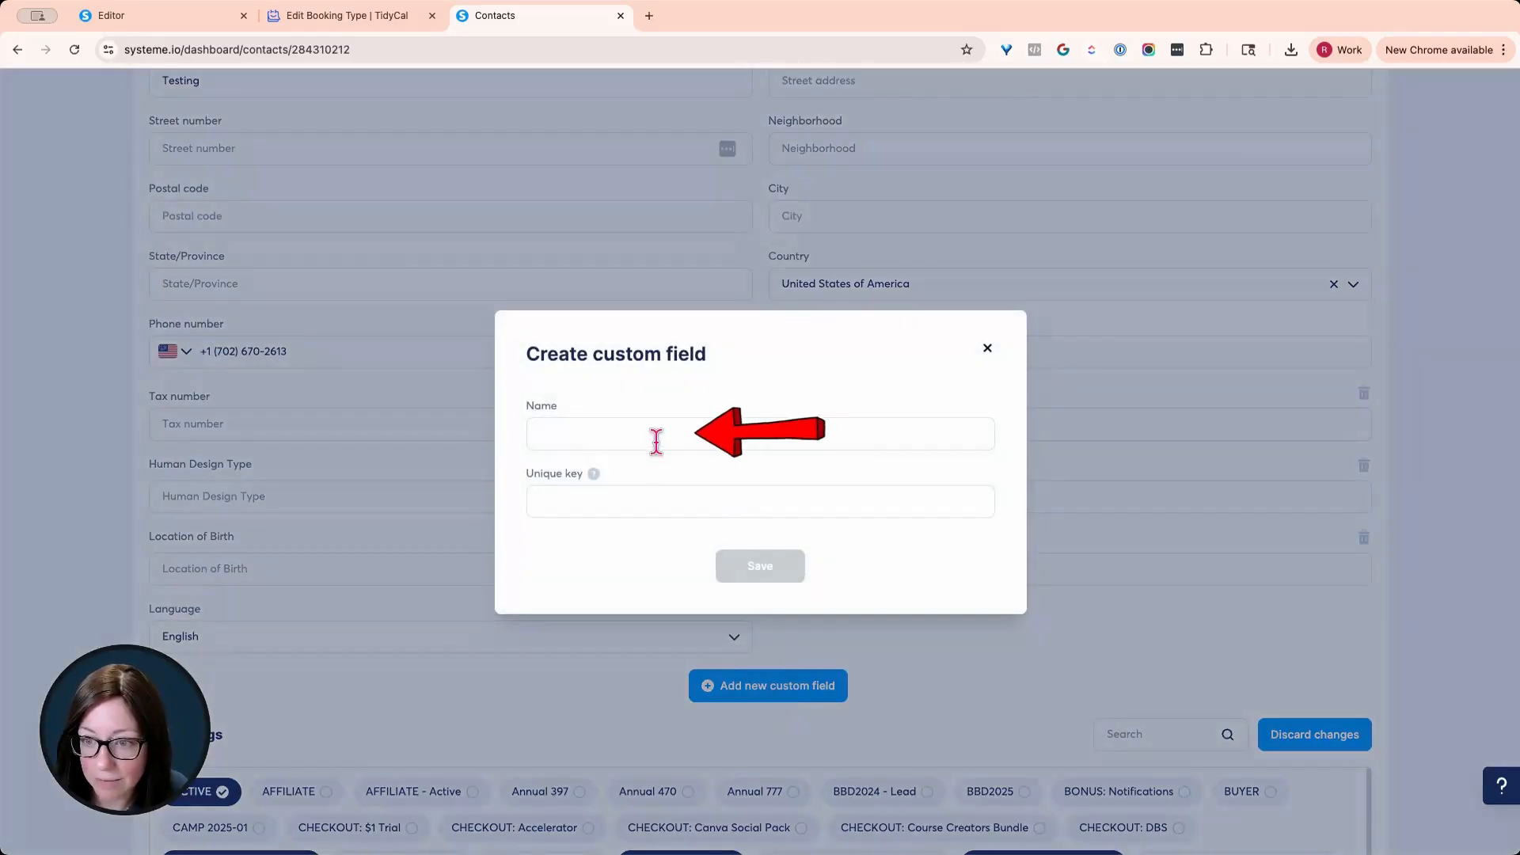
{"action": "left_click", "coordinate": [657, 437]}
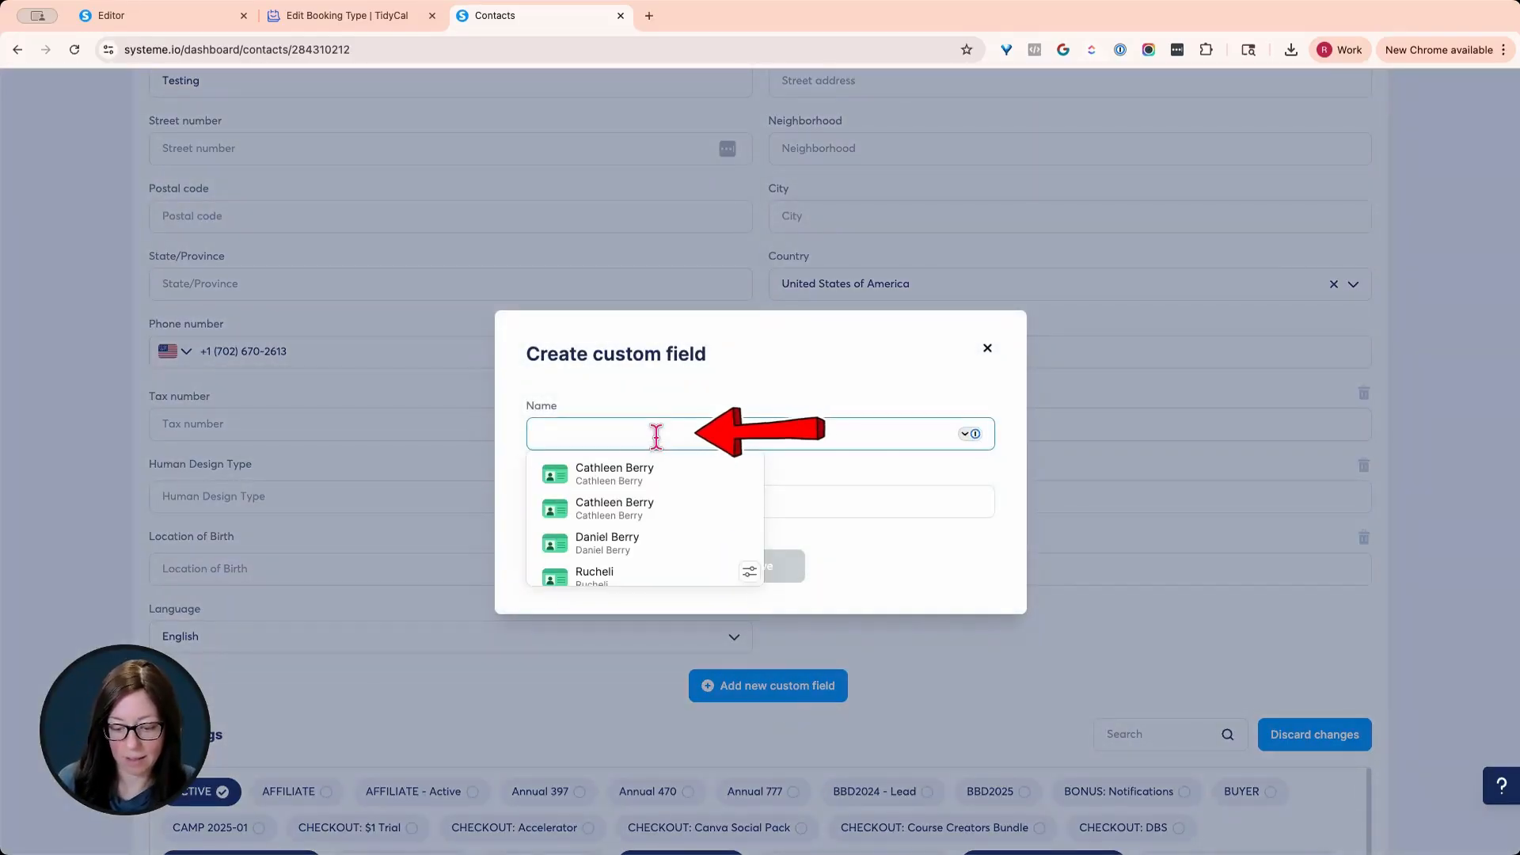
{"action": "type", "text": "Live Call "}
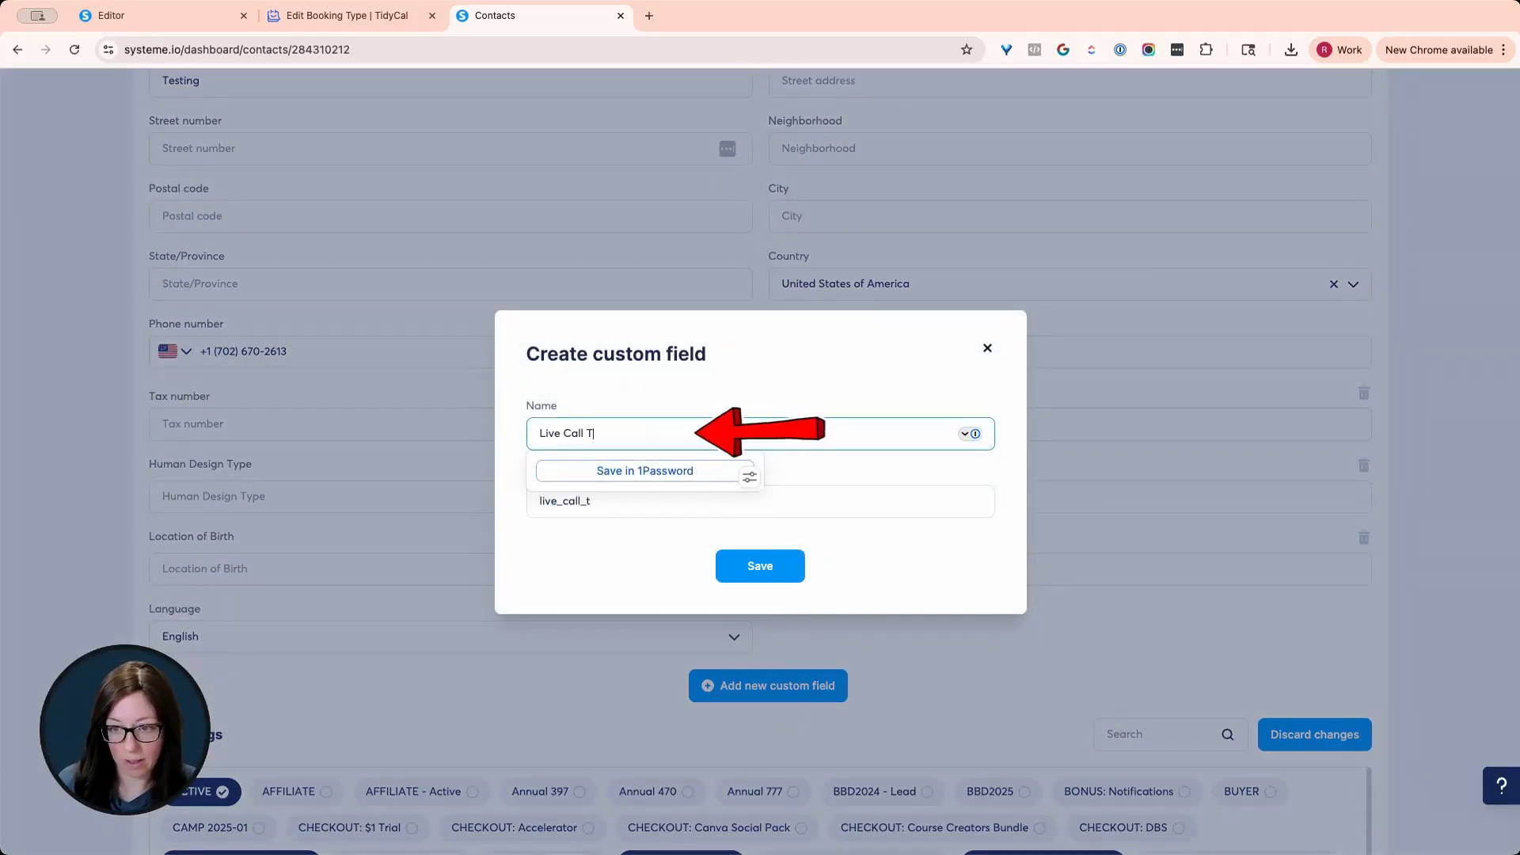
{"action": "type", "text": "Context"}
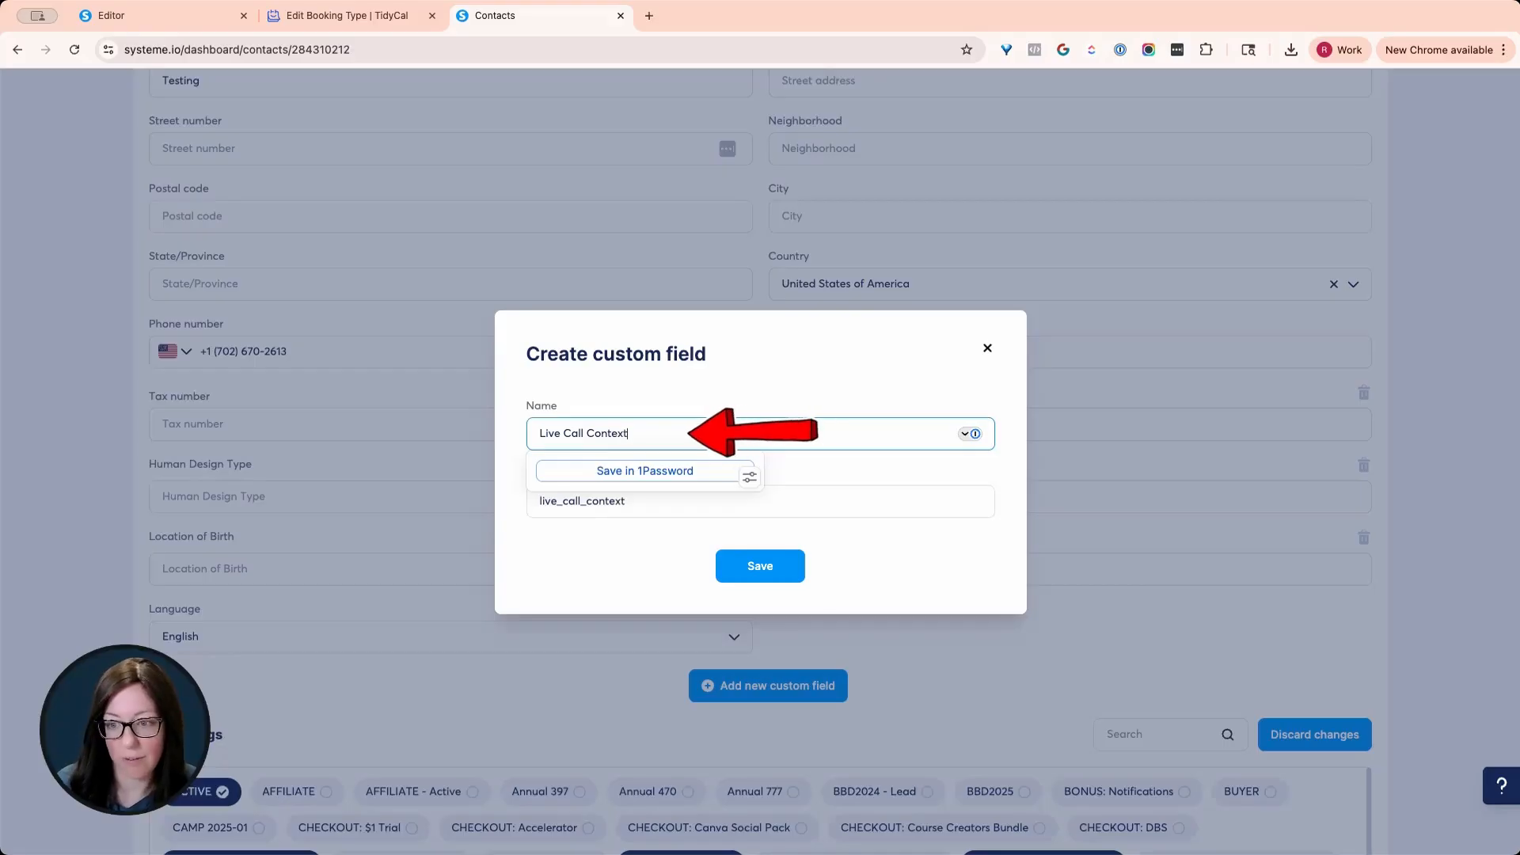
{"action": "left_click", "coordinate": [736, 573]}
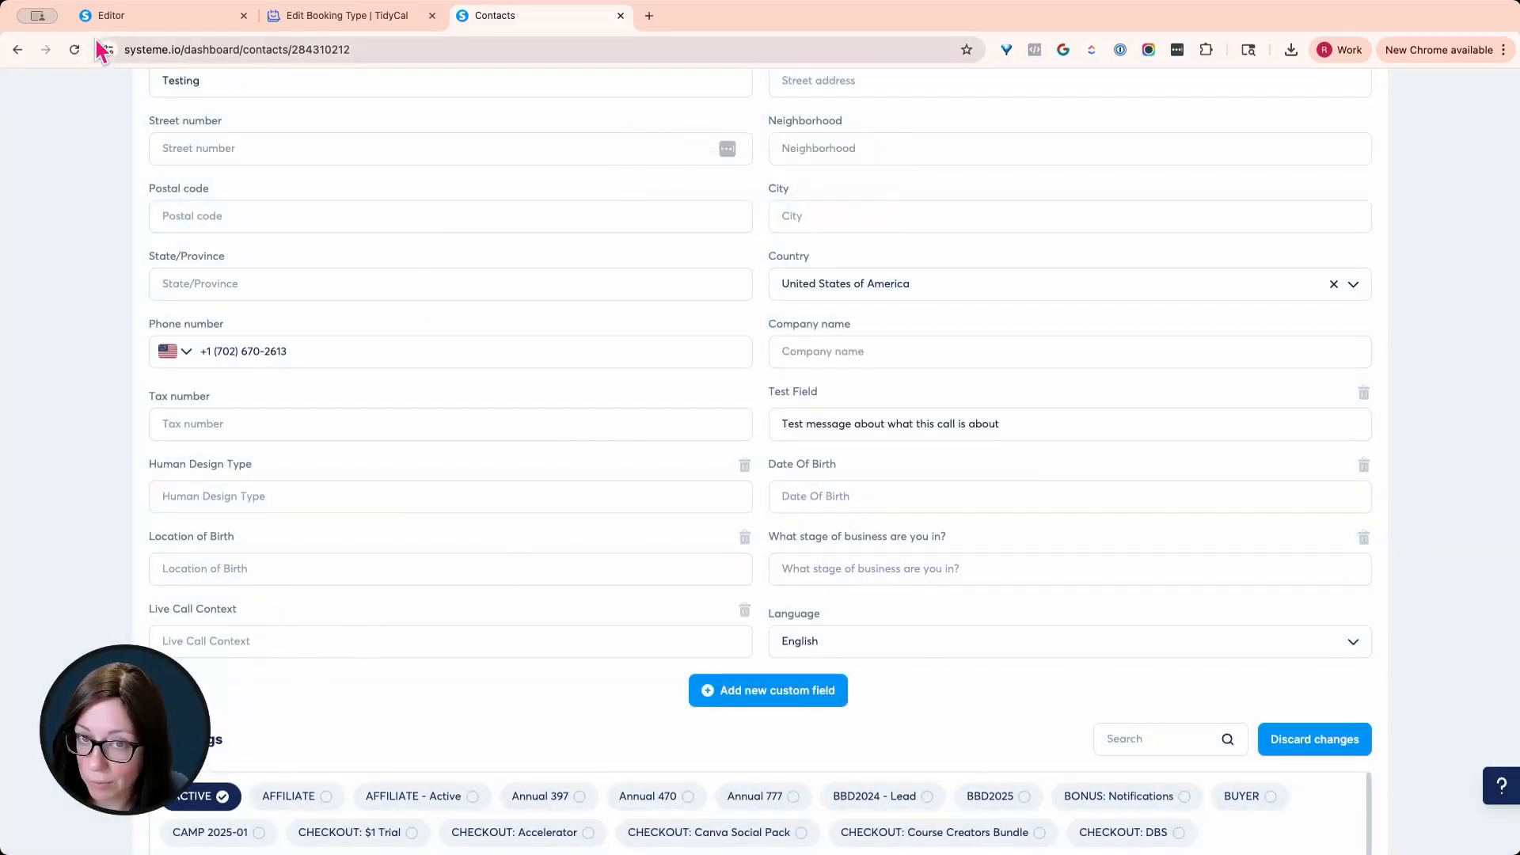
Return to the page editor and change the paid calendar's titles color to the brand teal.
{"action": "left_click", "coordinate": [111, 15]}
{"action": "right_click", "coordinate": [110, 15]}
{"action": "left_click", "coordinate": [341, 385]}
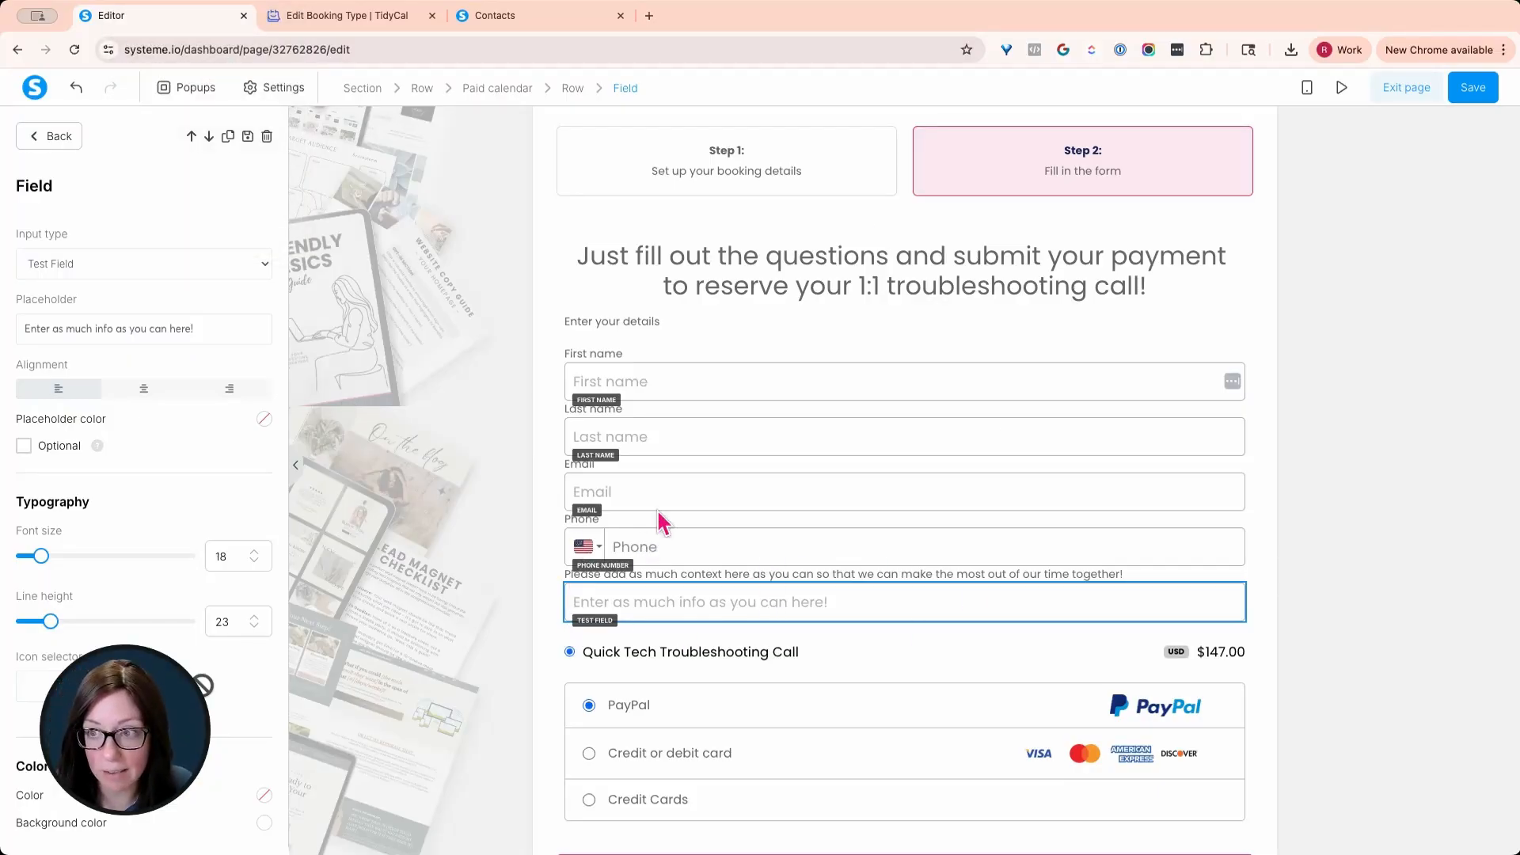
{"action": "left_click", "coordinate": [679, 165]}
{"action": "left_click", "coordinate": [666, 162]}
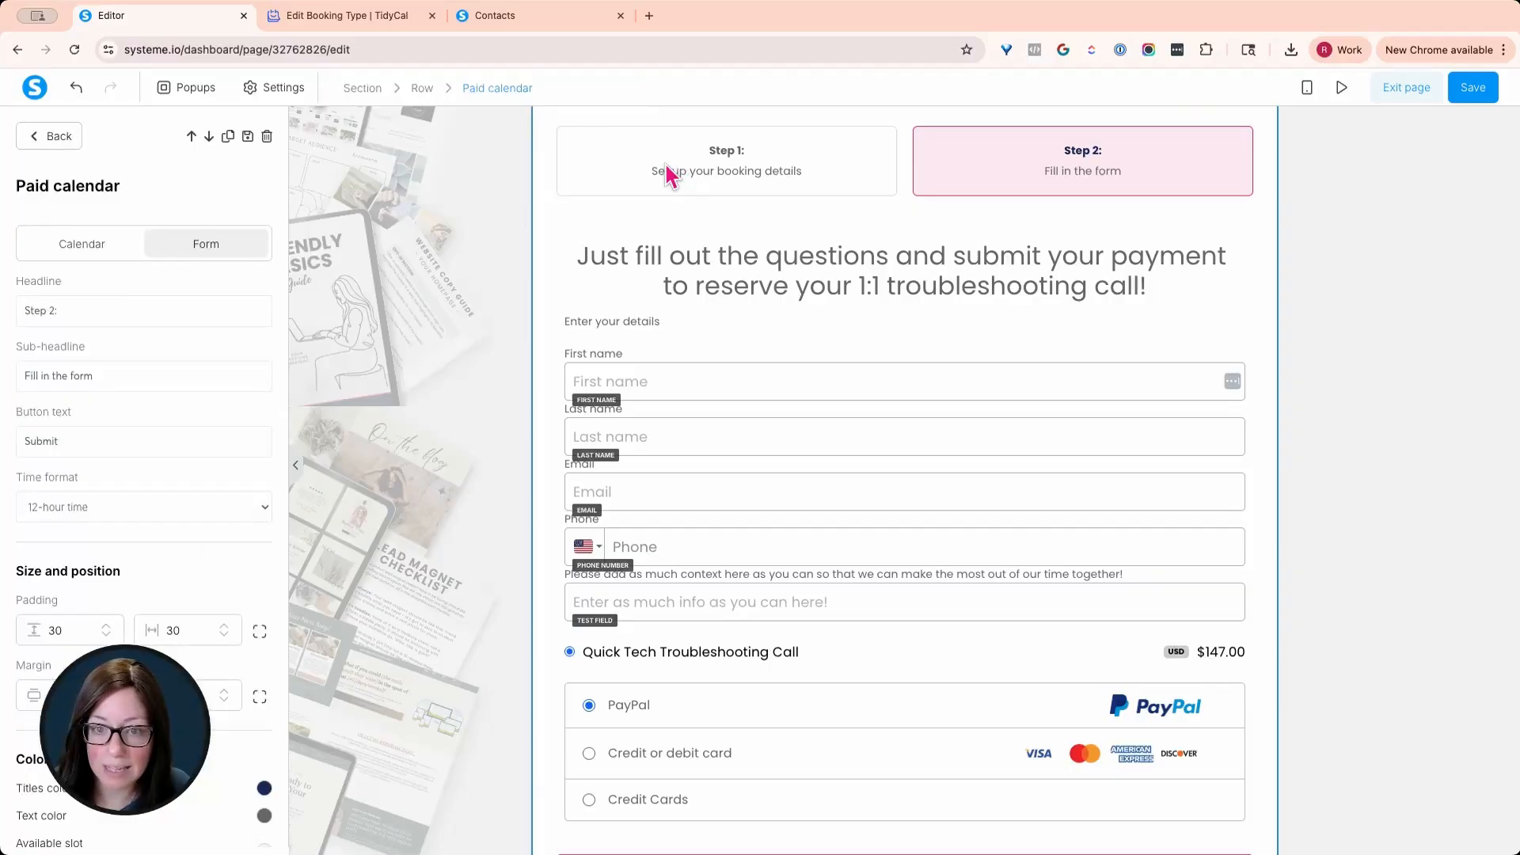
{"action": "scroll", "coordinate": [111, 309], "scroll_direction": "down", "scroll_amount": 5}
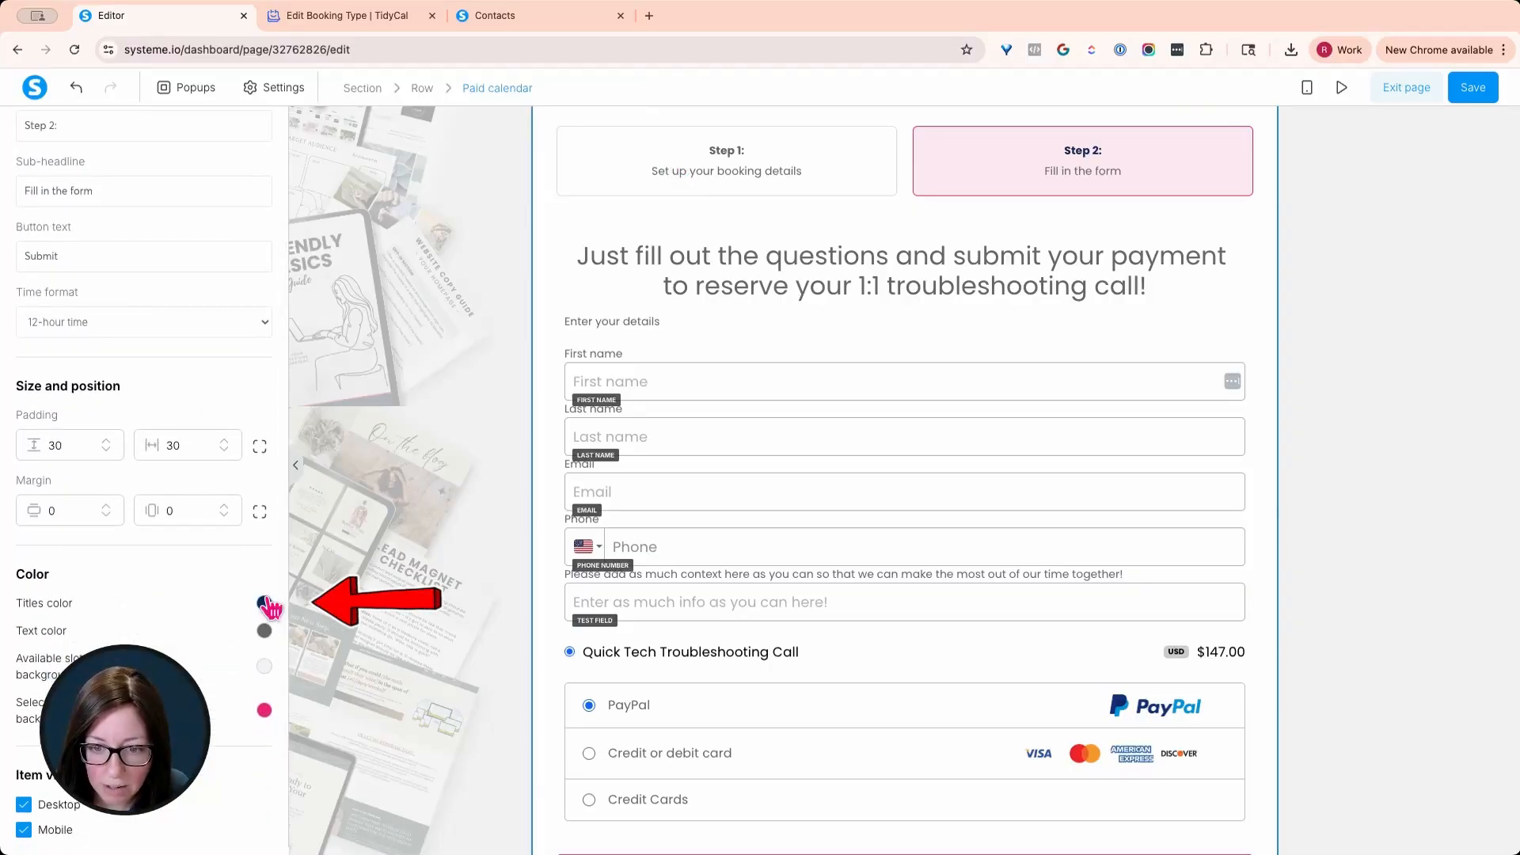
{"action": "left_click", "coordinate": [266, 604]}
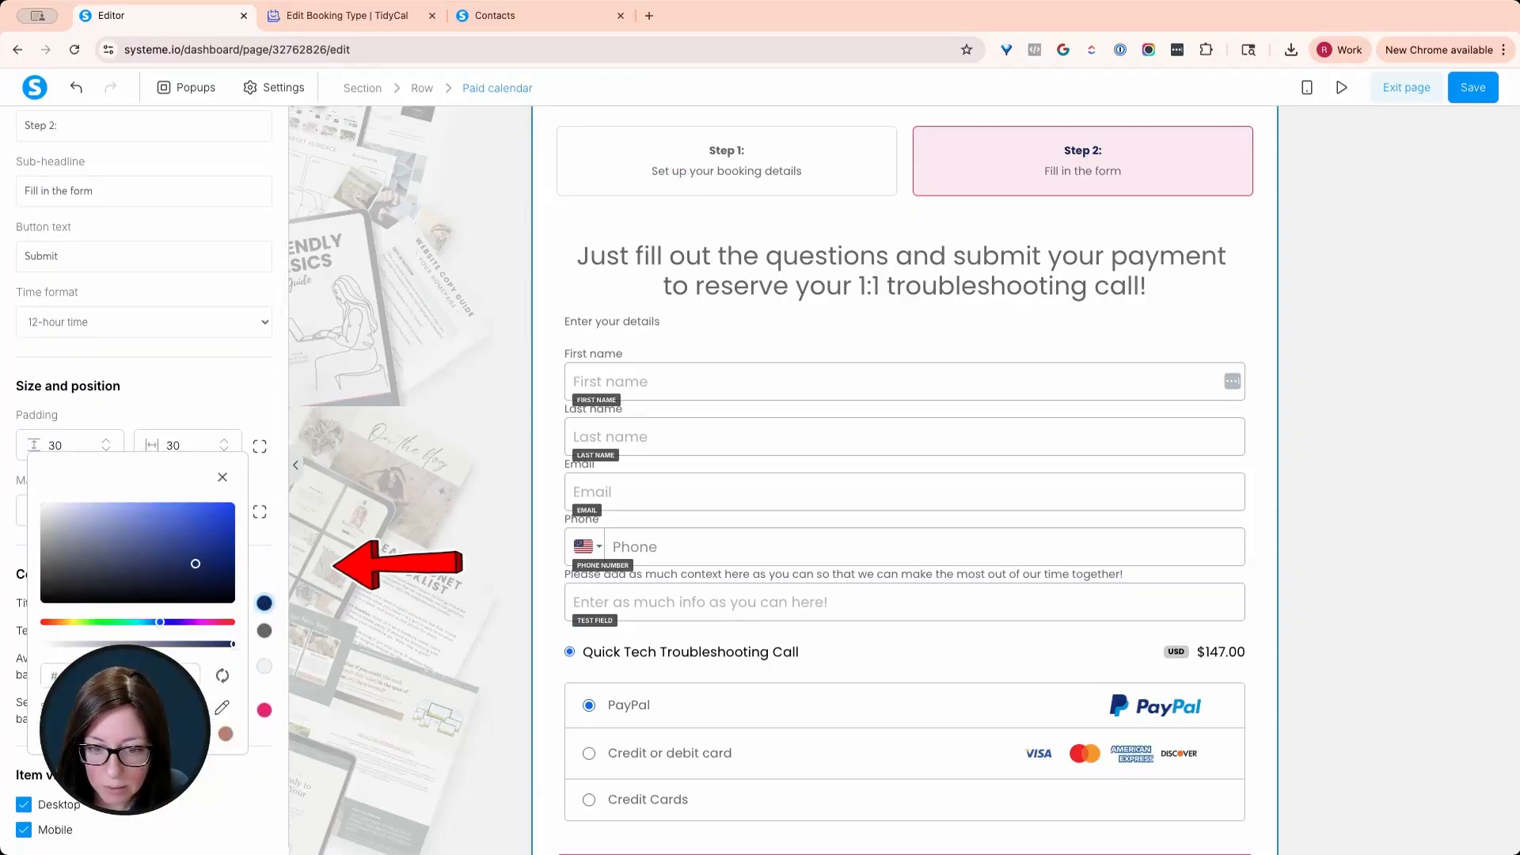
{"action": "left_click", "coordinate": [127, 734]}
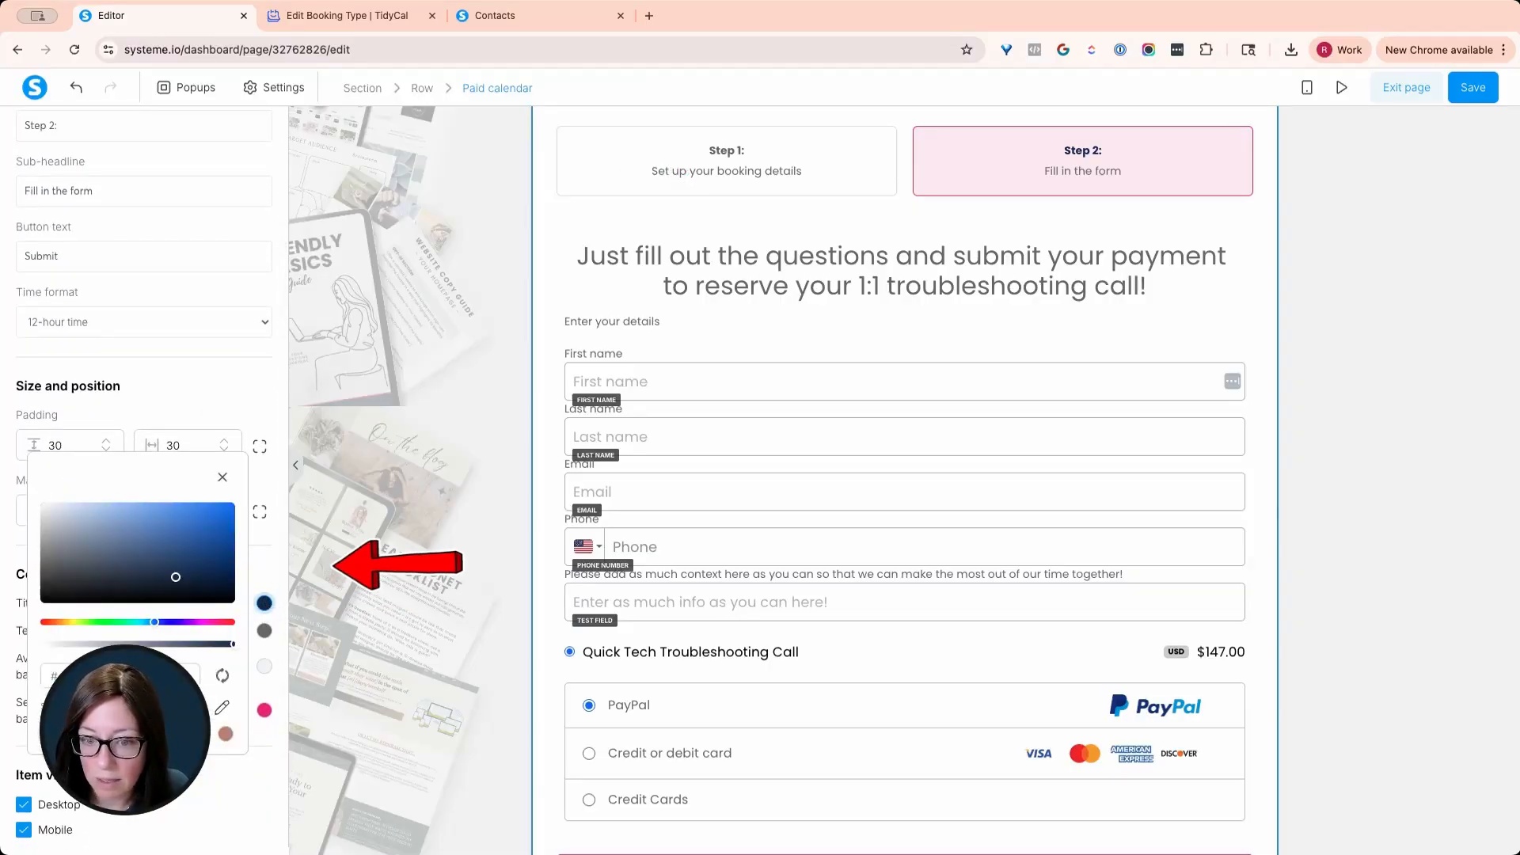
{"action": "left_click", "coordinate": [151, 733]}
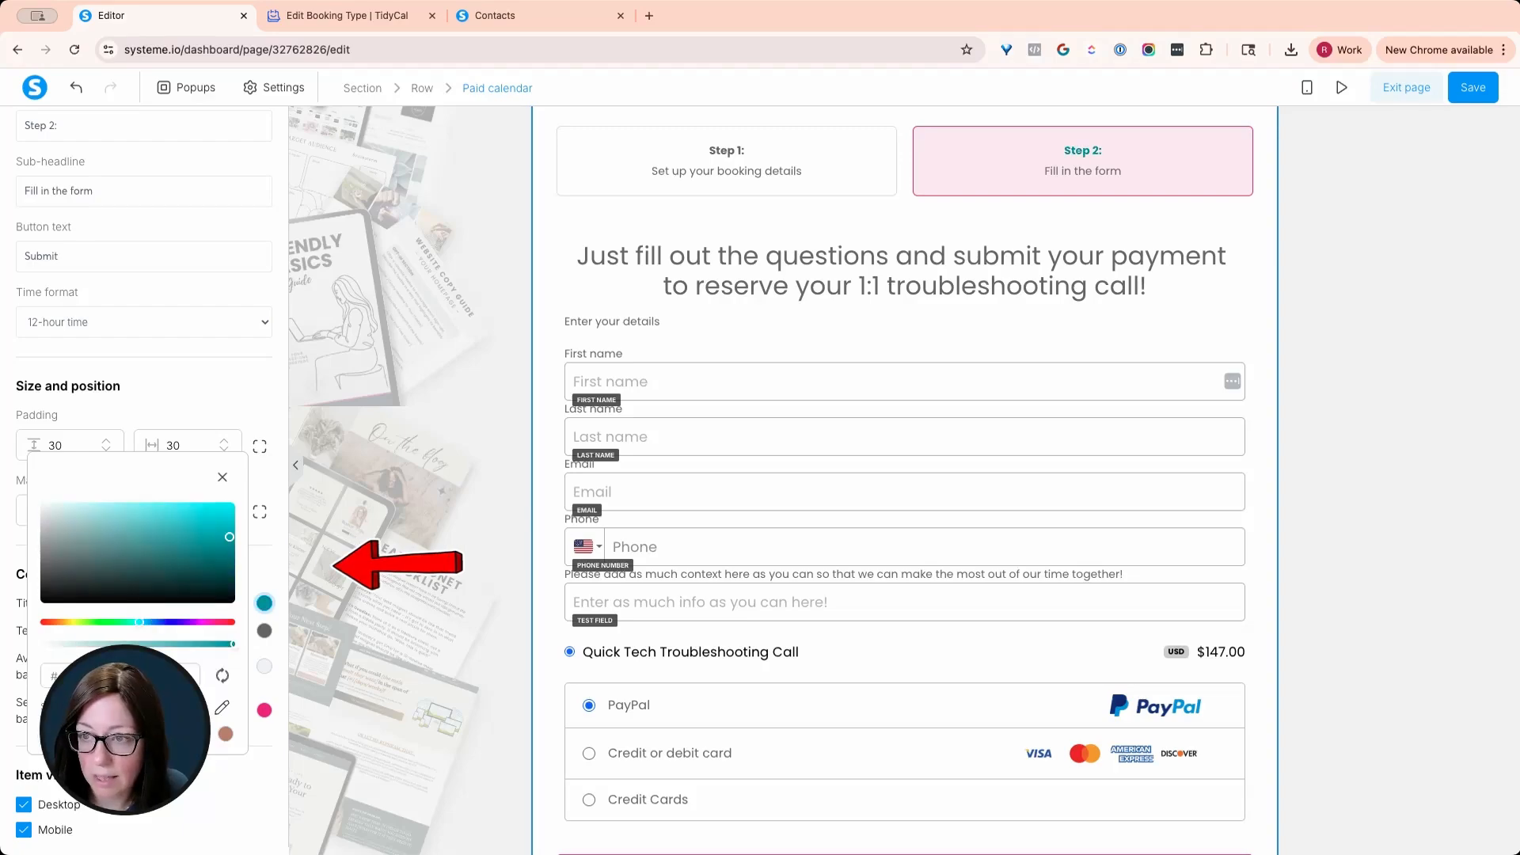
{"action": "left_click", "coordinate": [346, 543]}
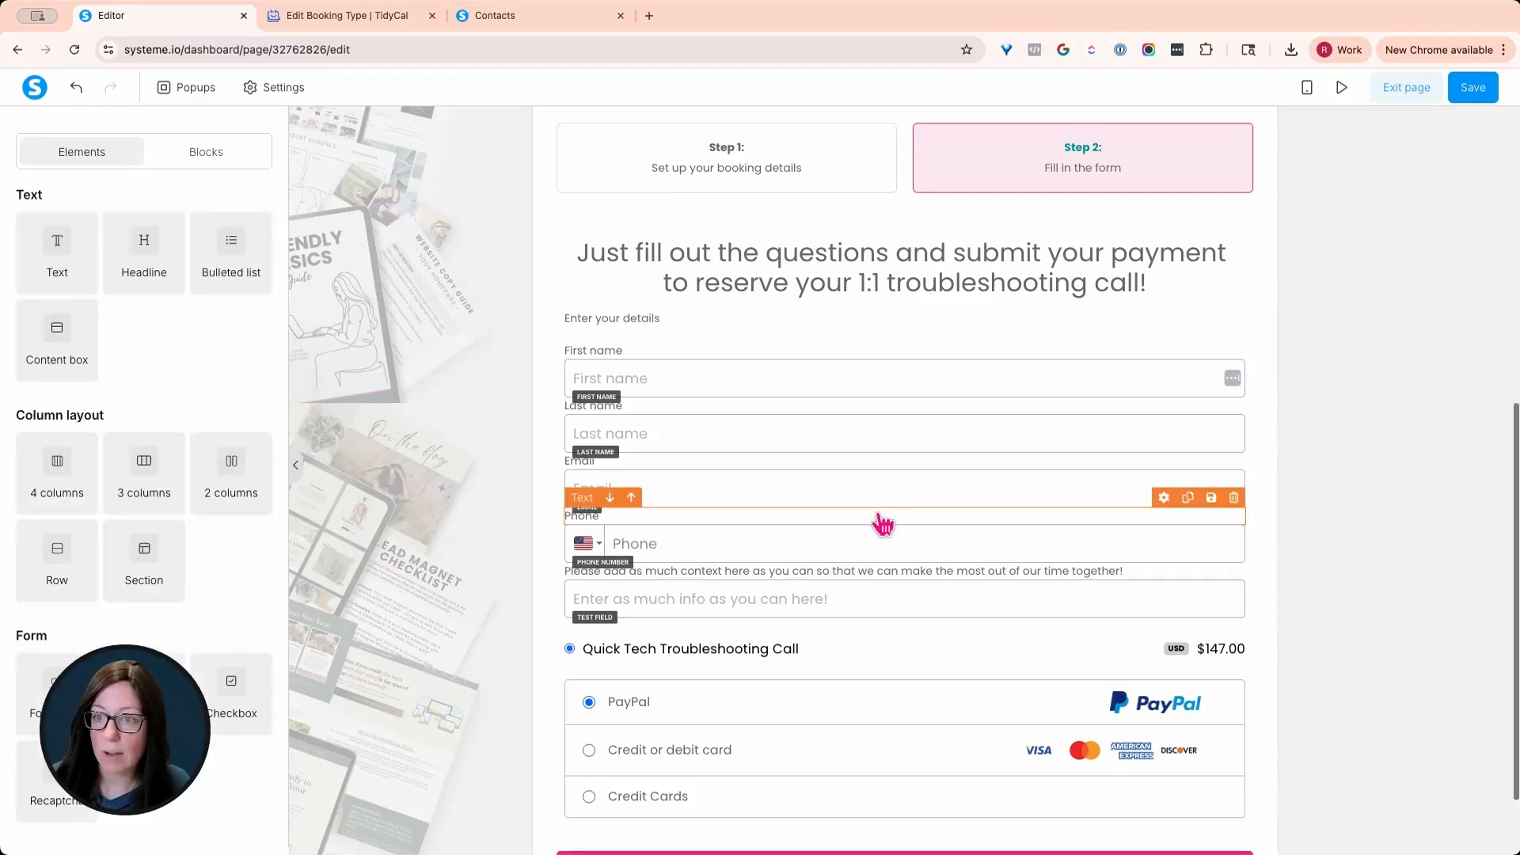
Display the paid calendar's calendar step to check how its title color, dates and time slots look.
{"action": "scroll", "coordinate": [879, 506], "scroll_direction": "up", "scroll_amount": 2}
{"action": "scroll", "coordinate": [889, 503], "scroll_direction": "up", "scroll_amount": 4}
{"action": "left_click", "coordinate": [628, 583]}
{"action": "scroll", "coordinate": [627, 583], "scroll_direction": "down", "scroll_amount": 5}
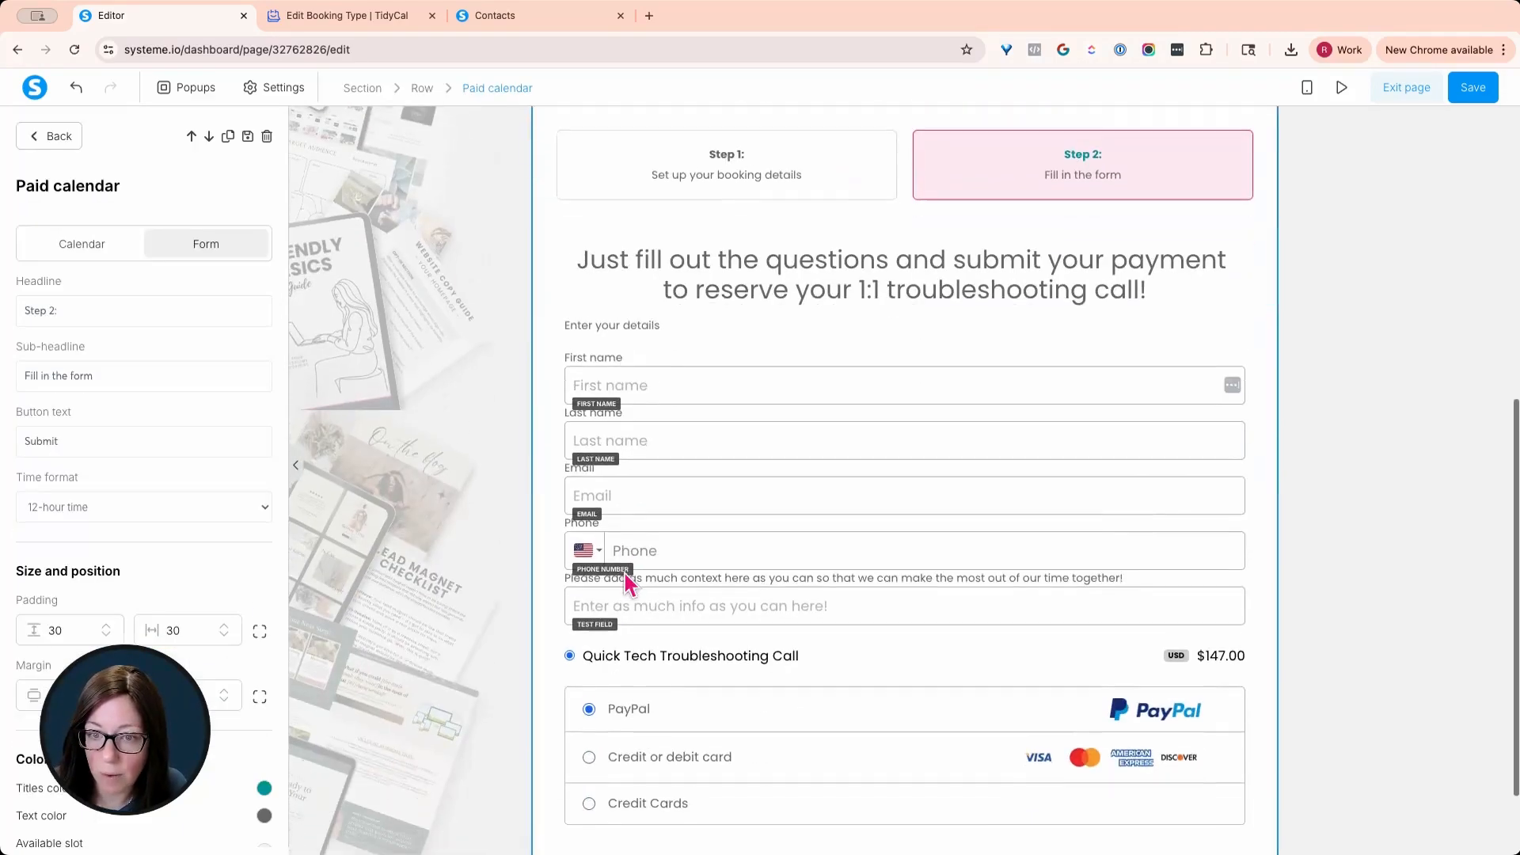
{"action": "left_click", "coordinate": [109, 247]}
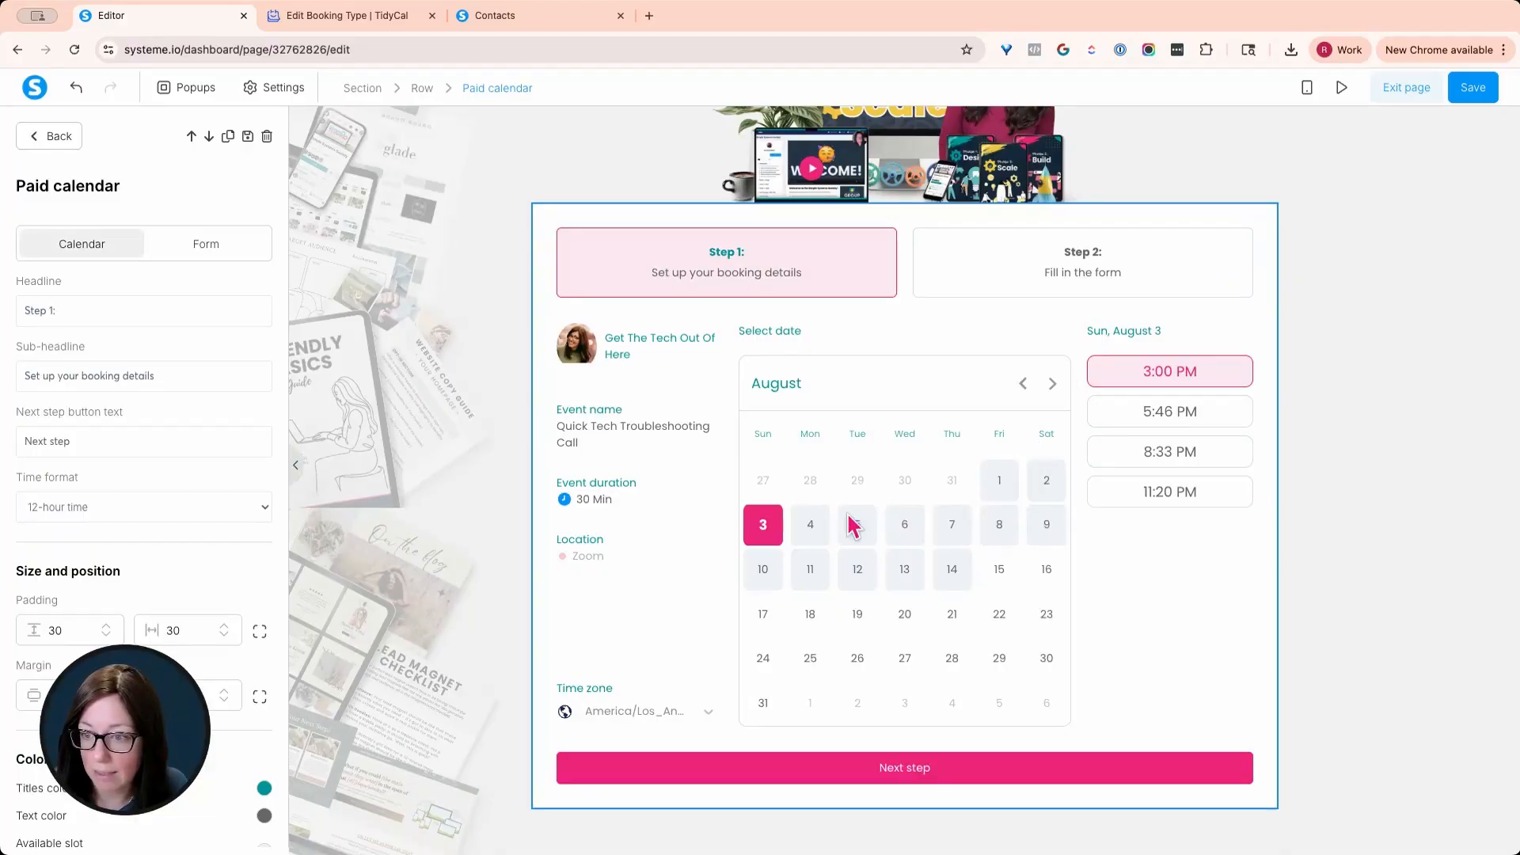
{"action": "left_click", "coordinate": [1205, 398]}
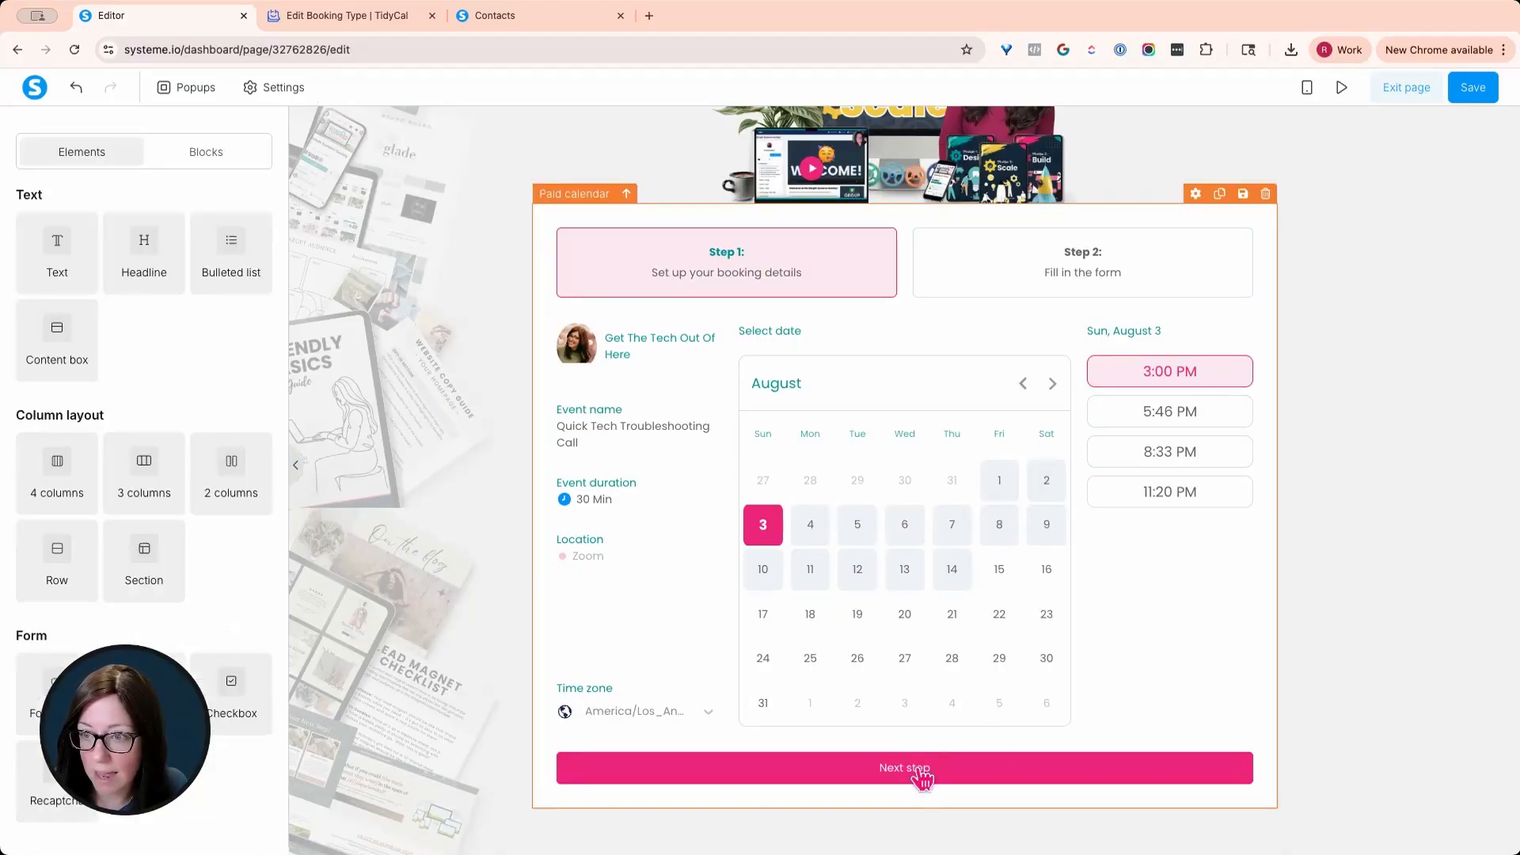
Display the paid calendar's form step and review its custom question, $147.00 price plan and payment methods.
{"action": "left_click", "coordinate": [1039, 263]}
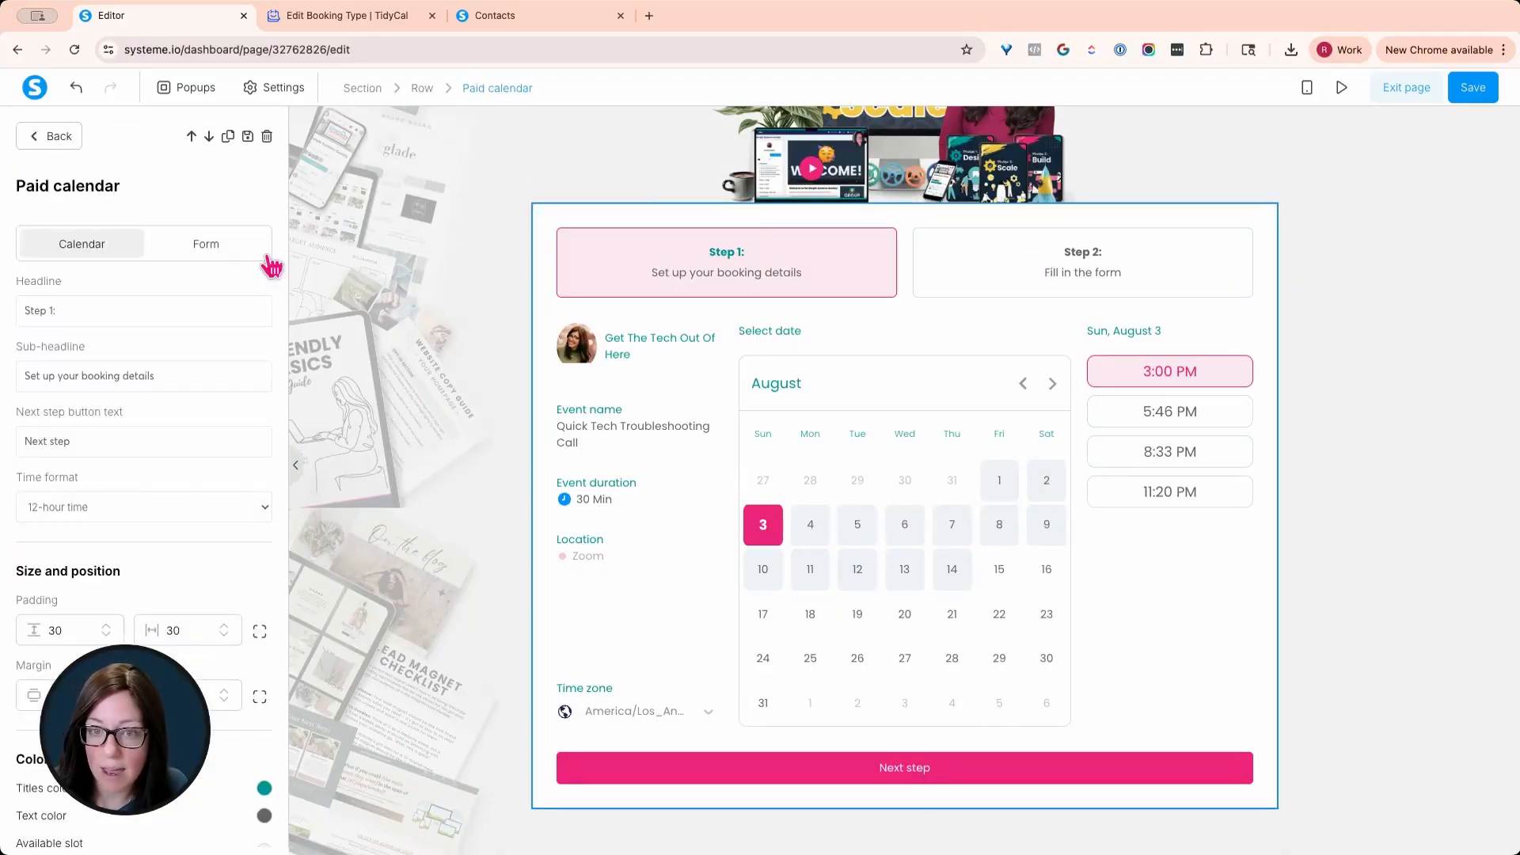
{"action": "left_click", "coordinate": [238, 252]}
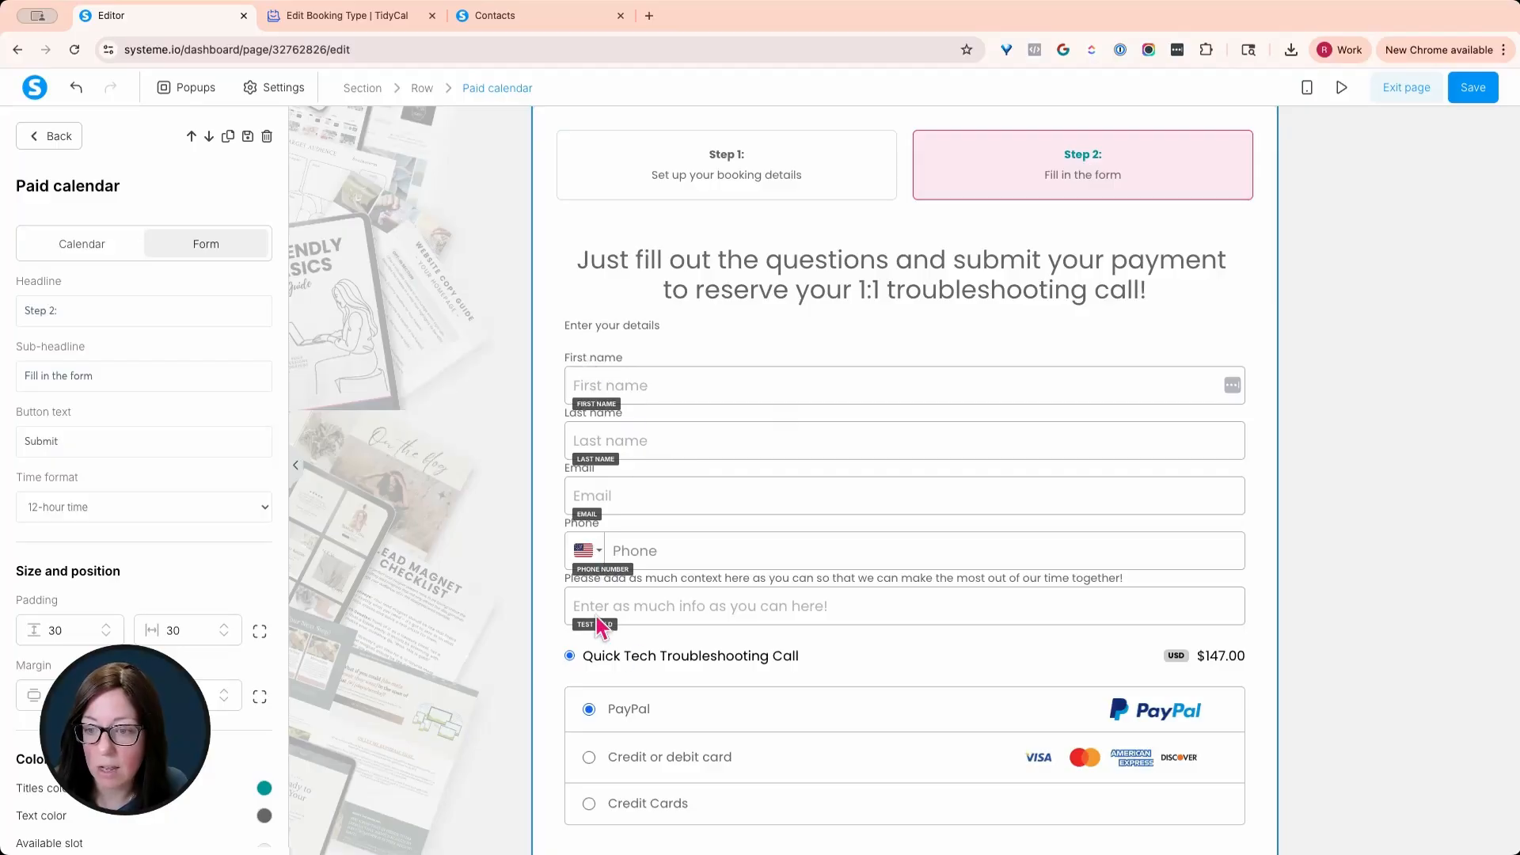
{"action": "left_click", "coordinate": [969, 712]}
{"action": "scroll", "coordinate": [893, 563], "scroll_direction": "down", "scroll_amount": 2}
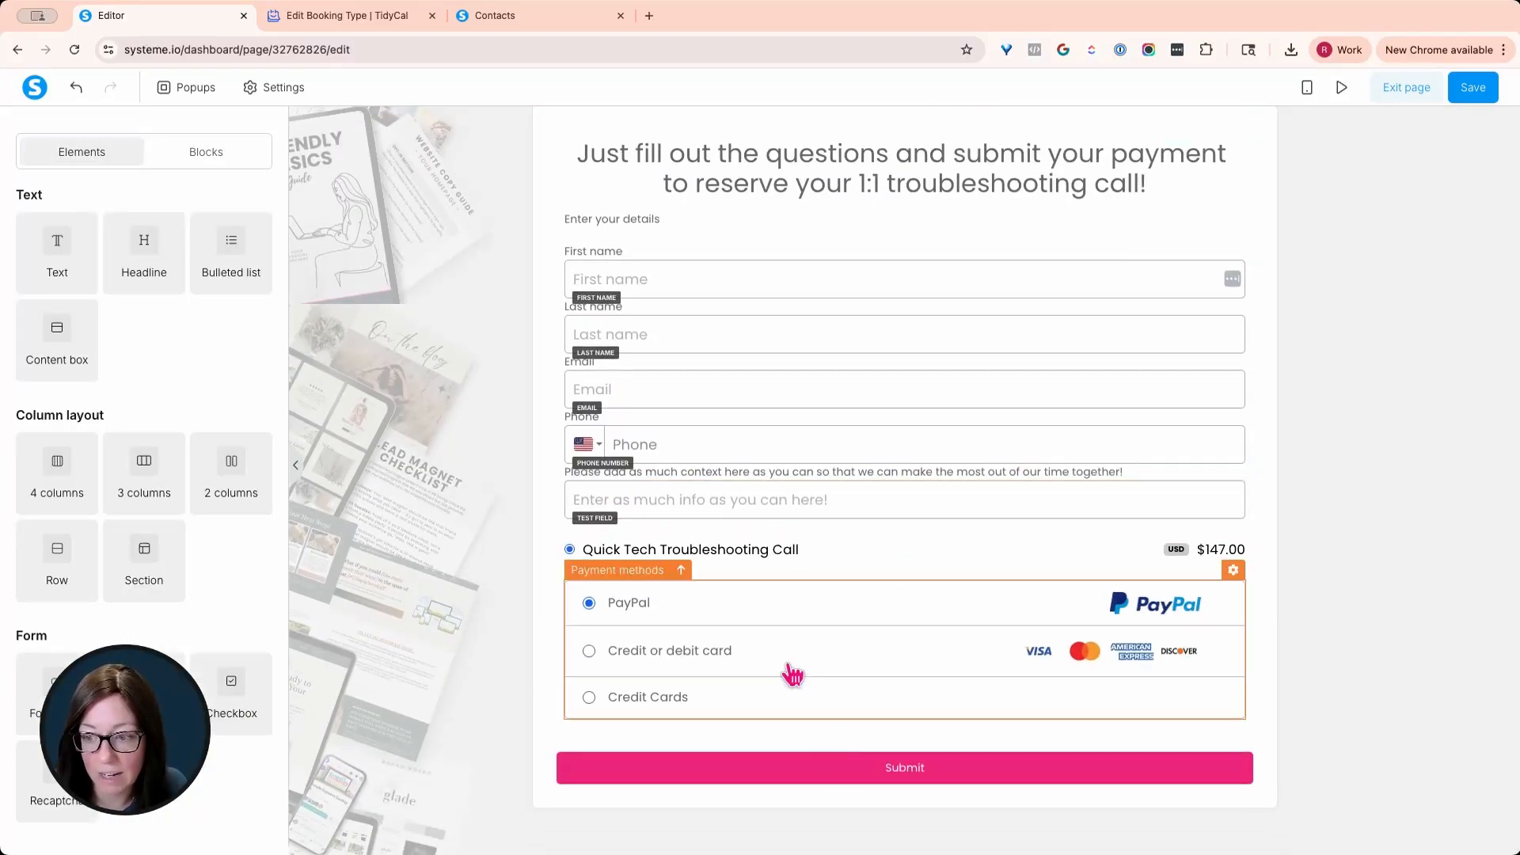
{"action": "scroll", "coordinate": [778, 707], "scroll_direction": "up", "scroll_amount": 10}
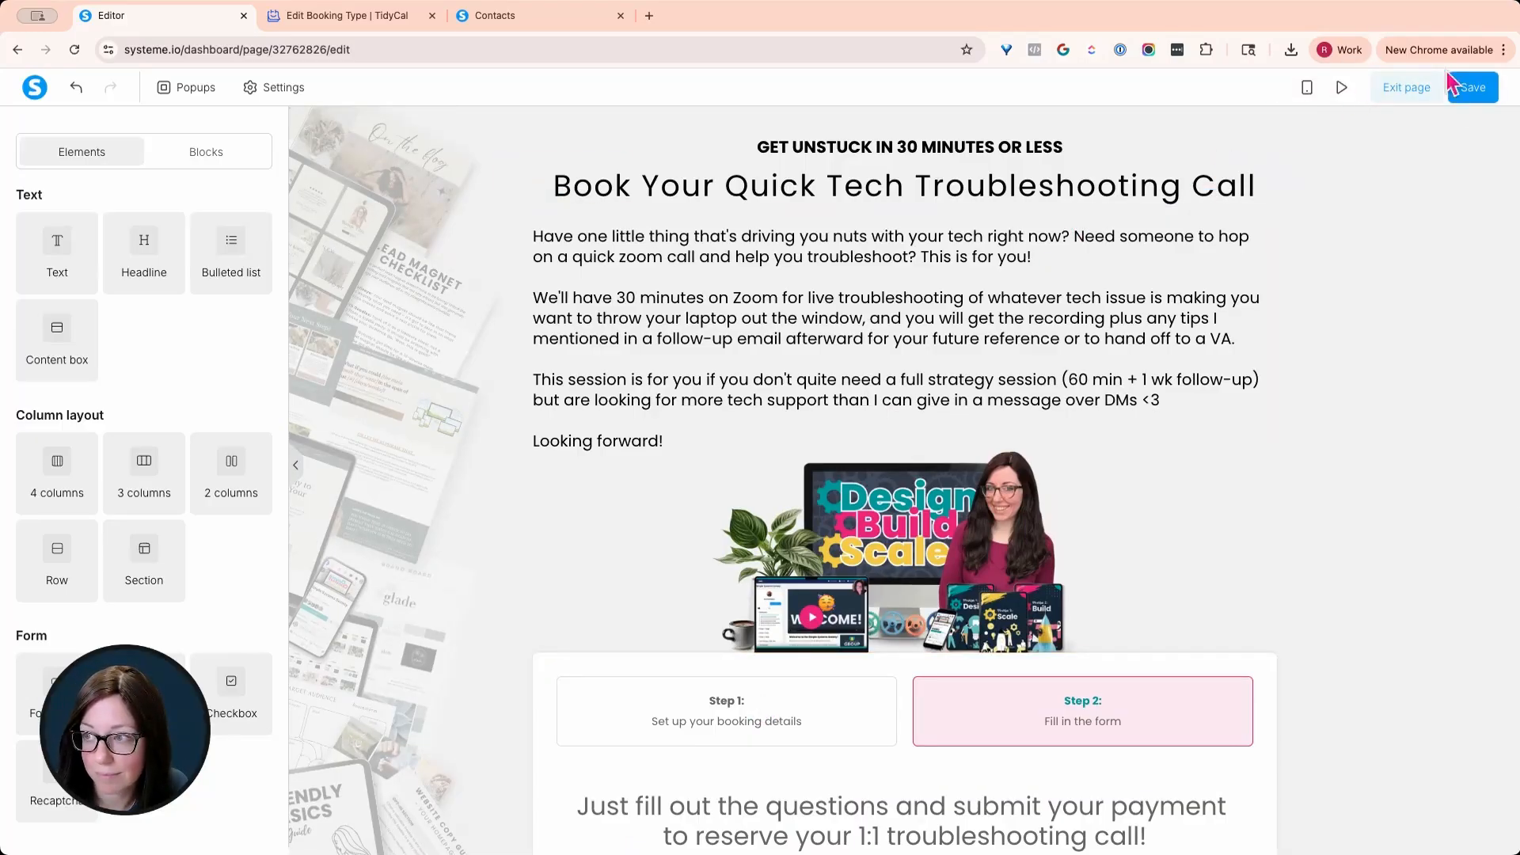
Preview the booking page, compare the time slots for September 2 and 3, and select September 3 at 3:00 PM.
{"action": "left_click", "coordinate": [1340, 87]}
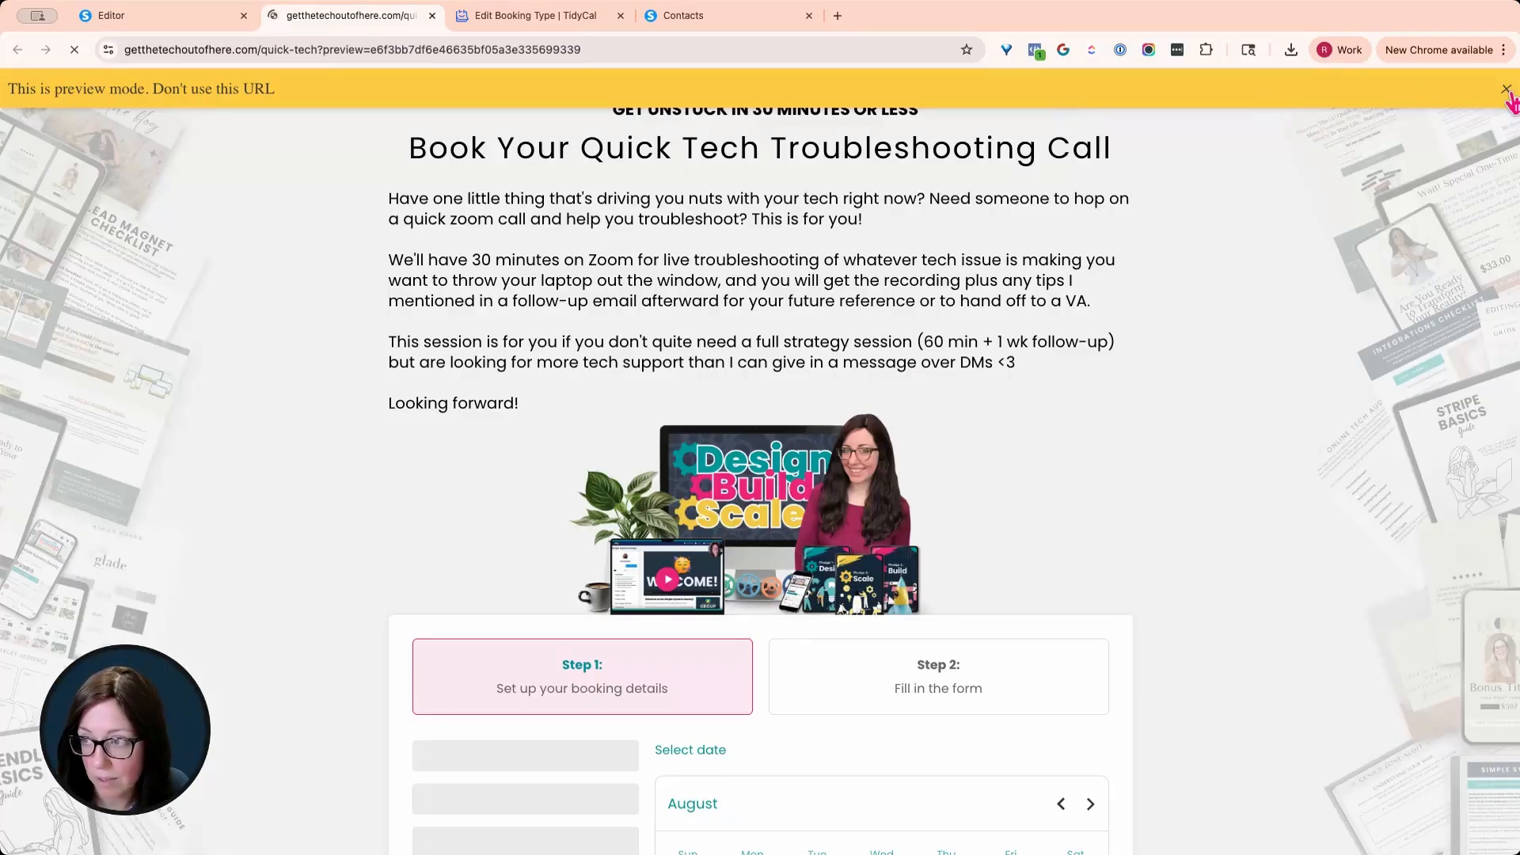
{"action": "left_click", "coordinate": [1506, 89]}
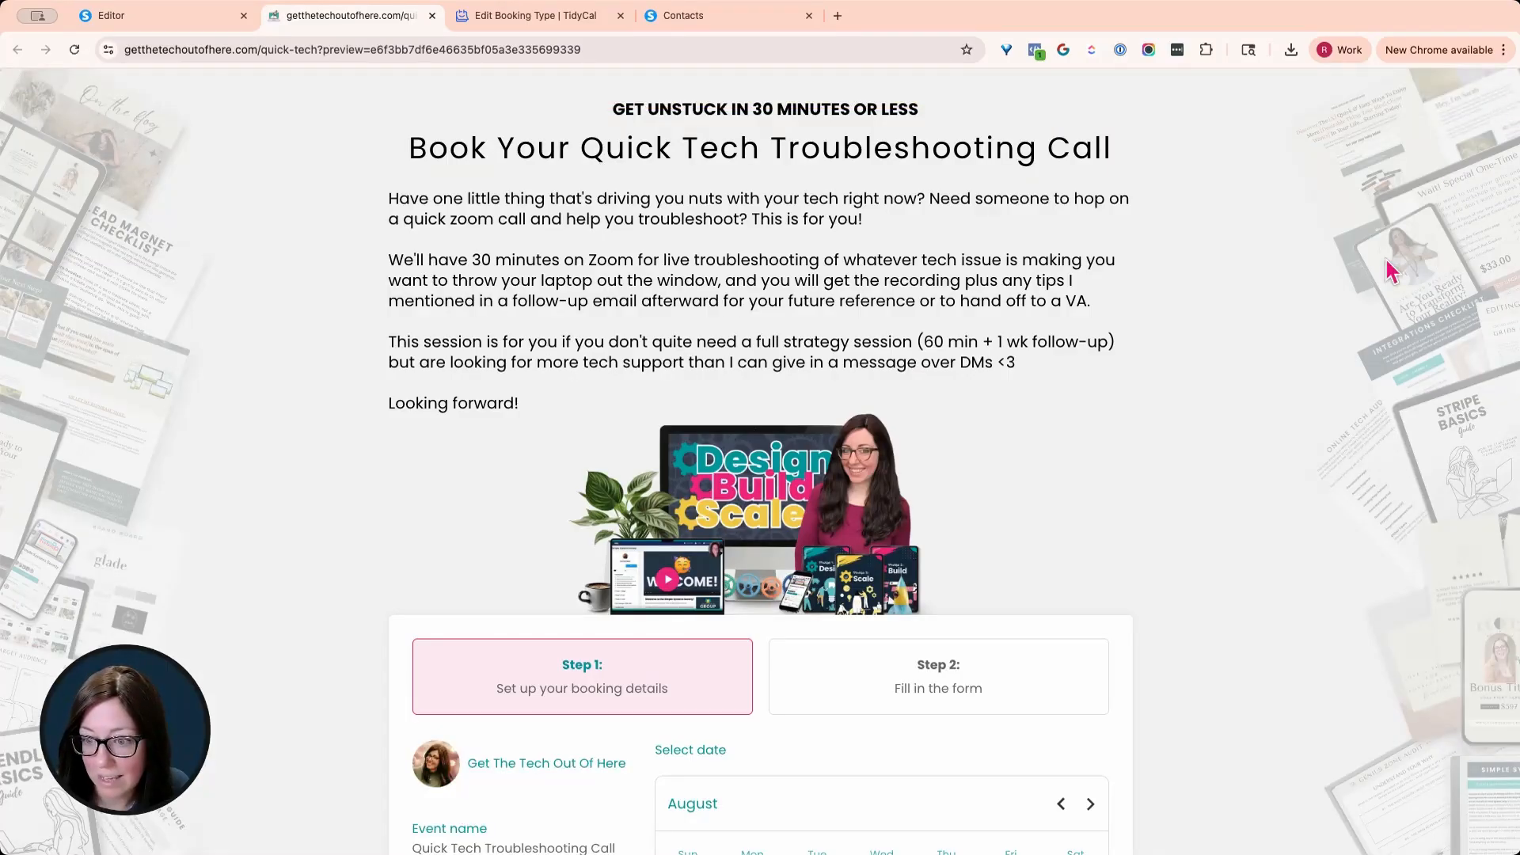
{"action": "scroll", "coordinate": [1384, 256], "scroll_direction": "down", "scroll_amount": 5}
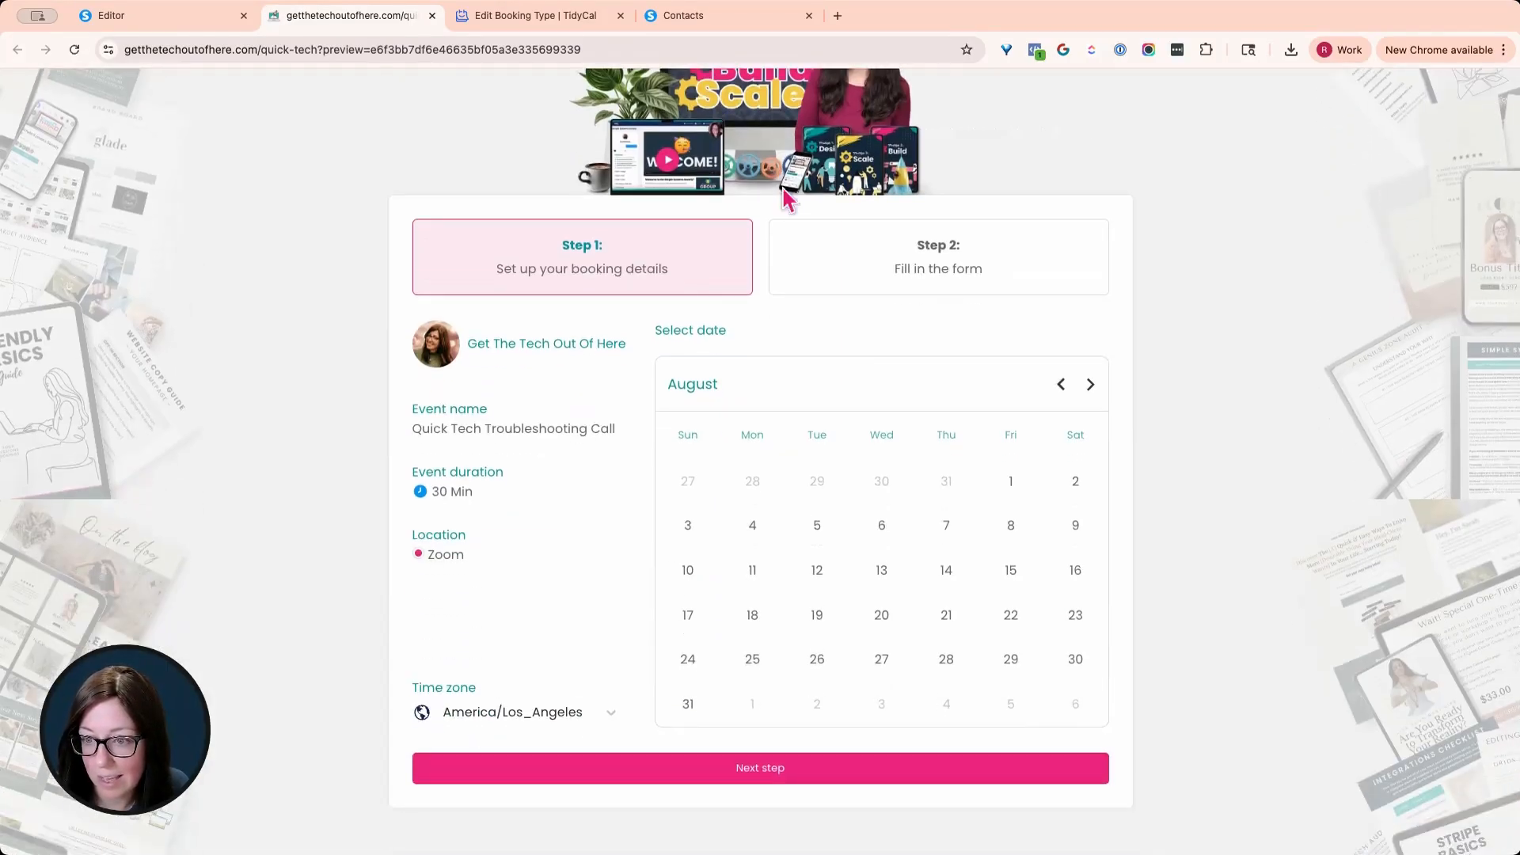
{"action": "left_click", "coordinate": [1093, 385]}
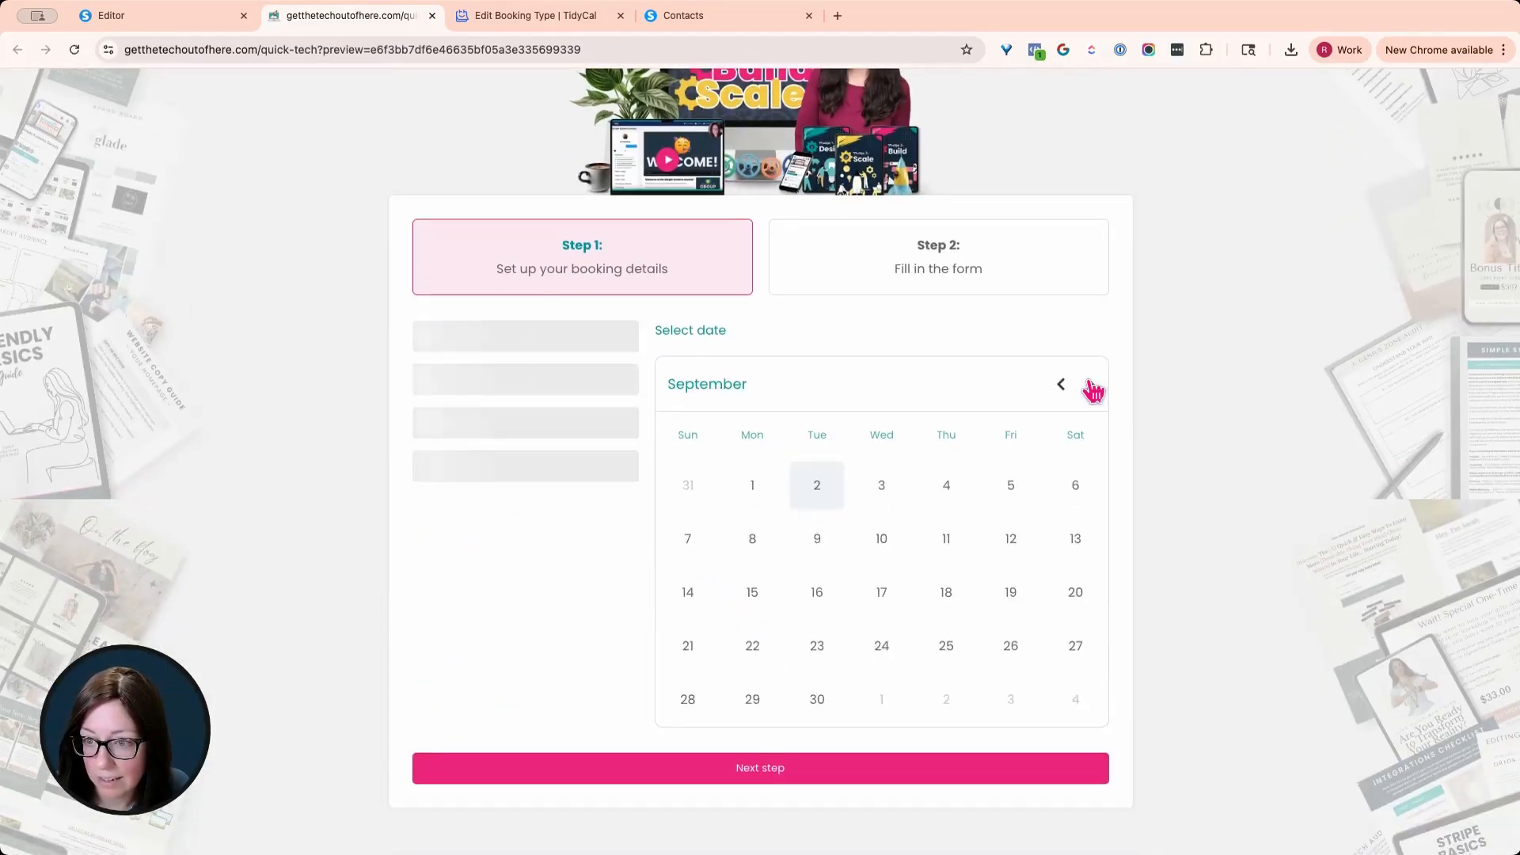
{"action": "left_click", "coordinate": [880, 485]}
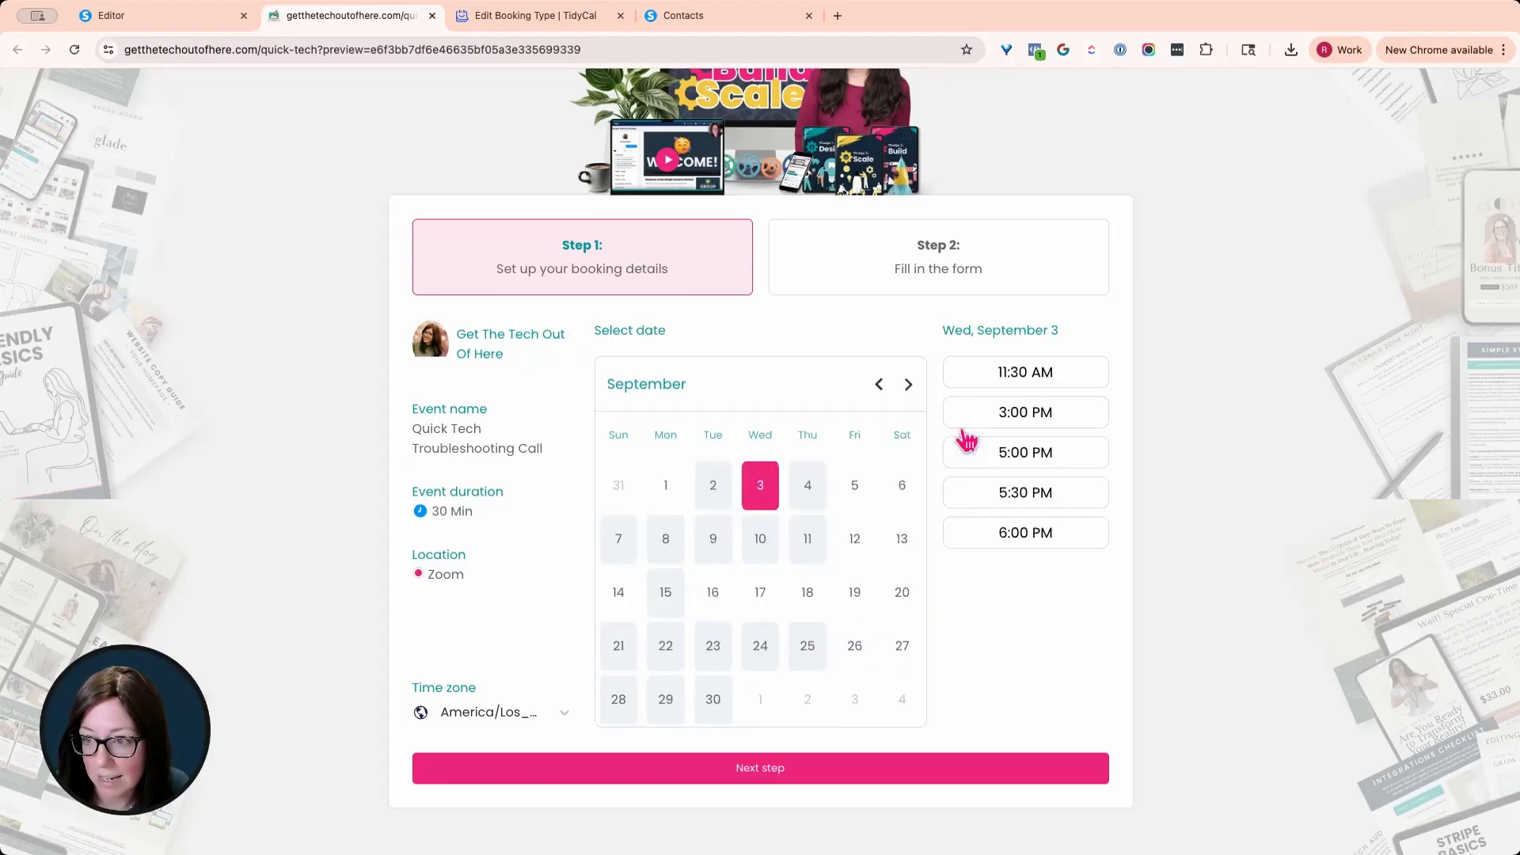
{"action": "left_click", "coordinate": [717, 490]}
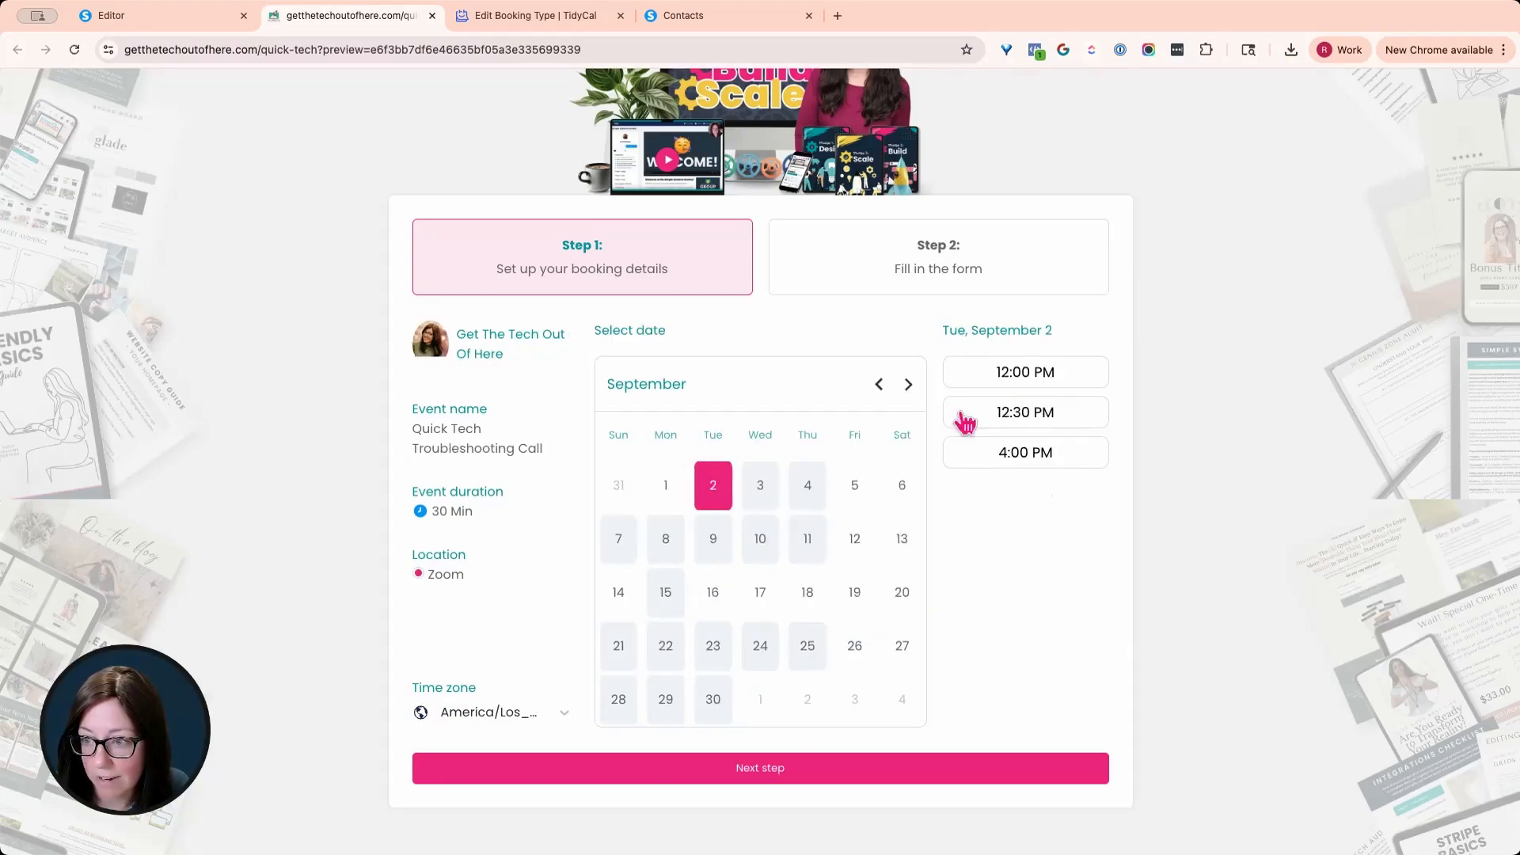
{"action": "left_click", "coordinate": [761, 490]}
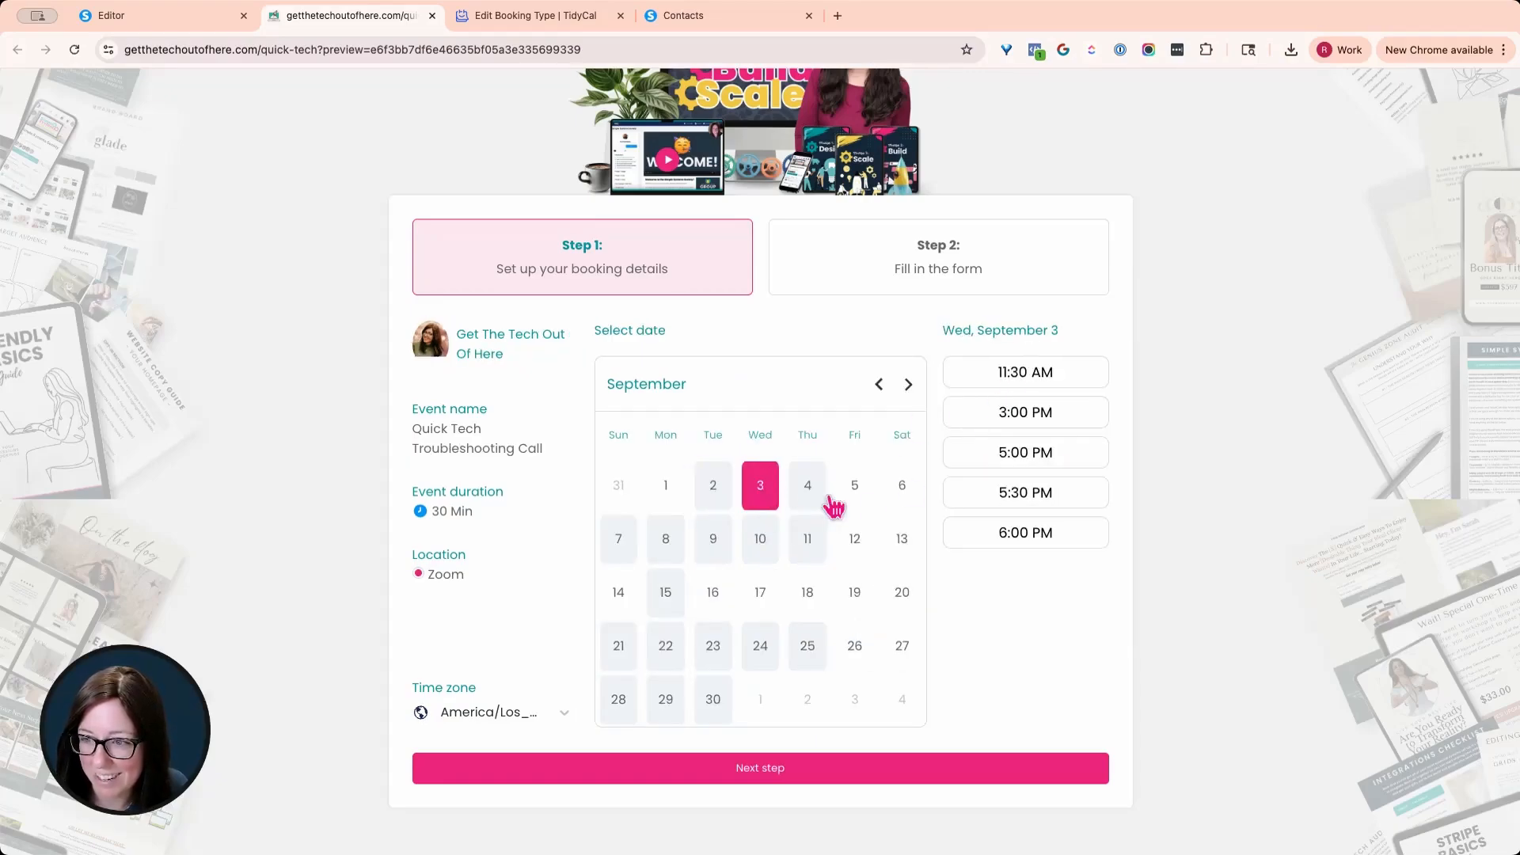
{"action": "left_click", "coordinate": [1021, 426]}
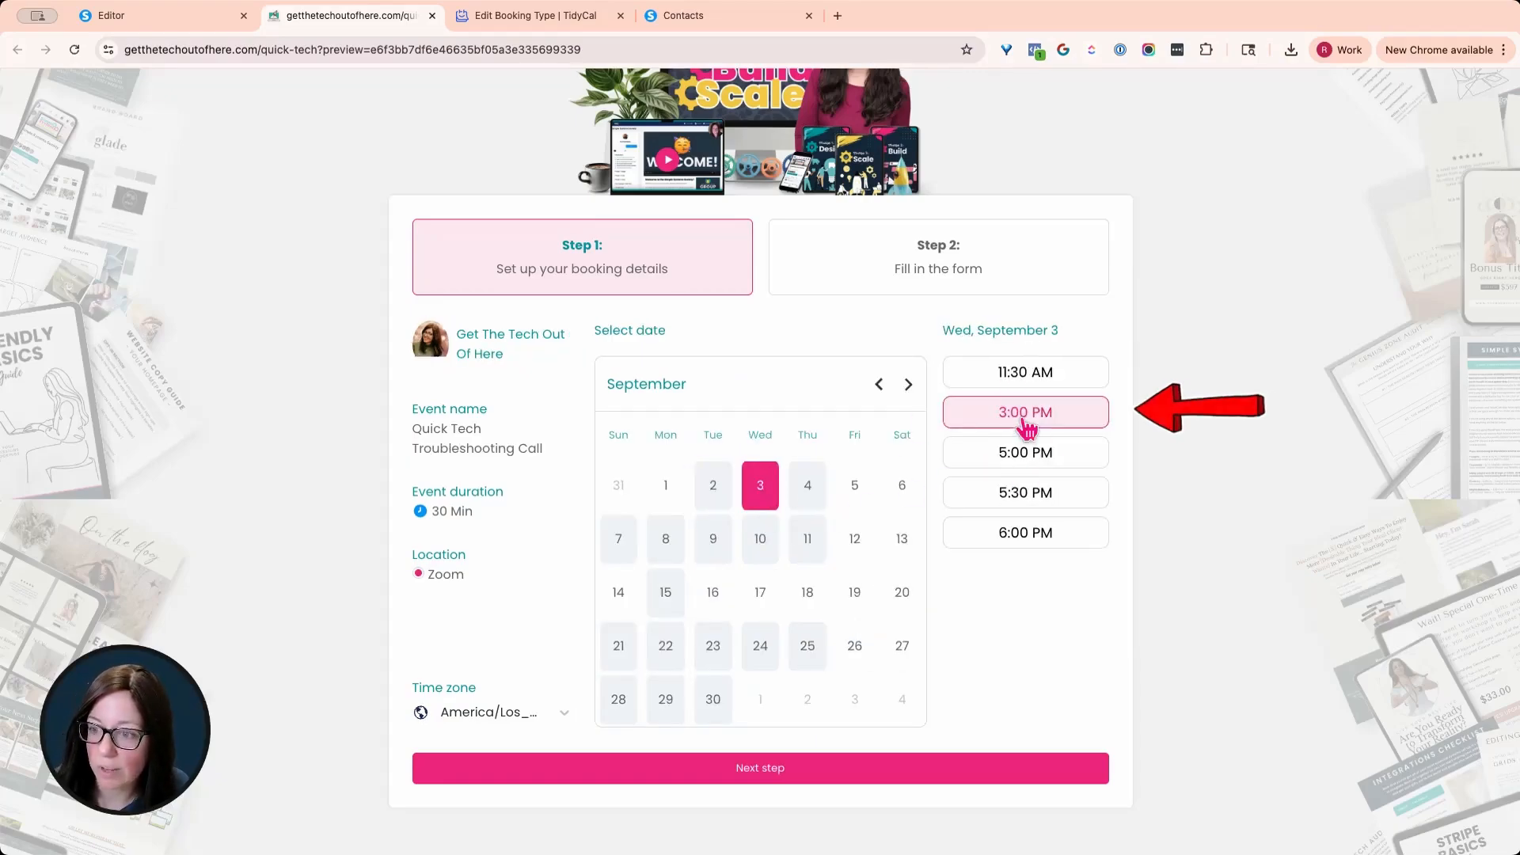
Continue to the previewed booking form, switch the payment method to PayPal, and review the page from description to submission.
{"action": "left_click", "coordinate": [780, 766]}
{"action": "scroll", "coordinate": [696, 411], "scroll_direction": "down", "scroll_amount": 2}
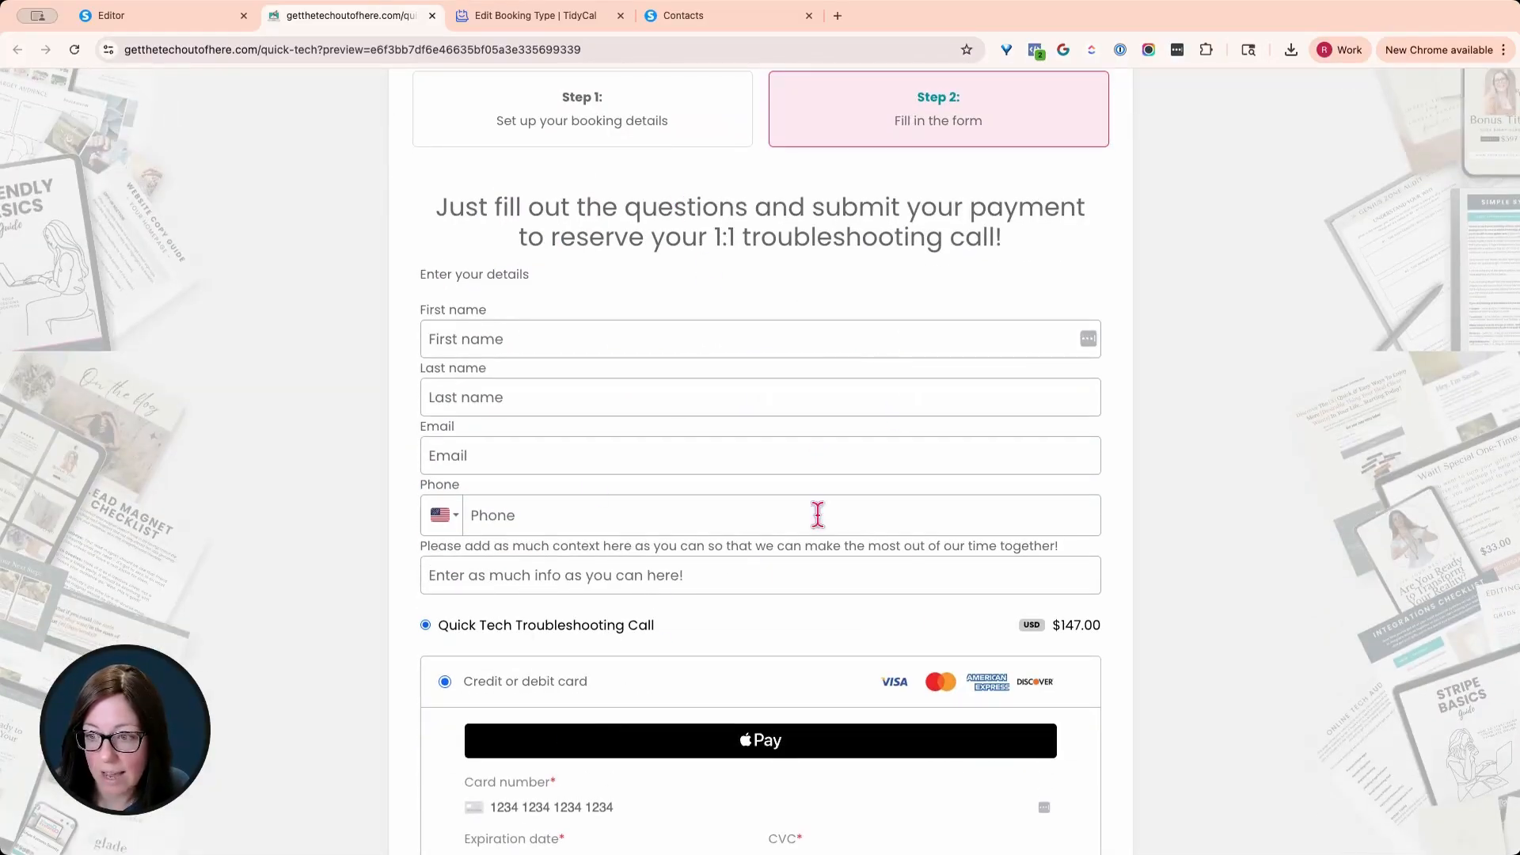
{"action": "scroll", "coordinate": [698, 450], "scroll_direction": "down", "scroll_amount": 2}
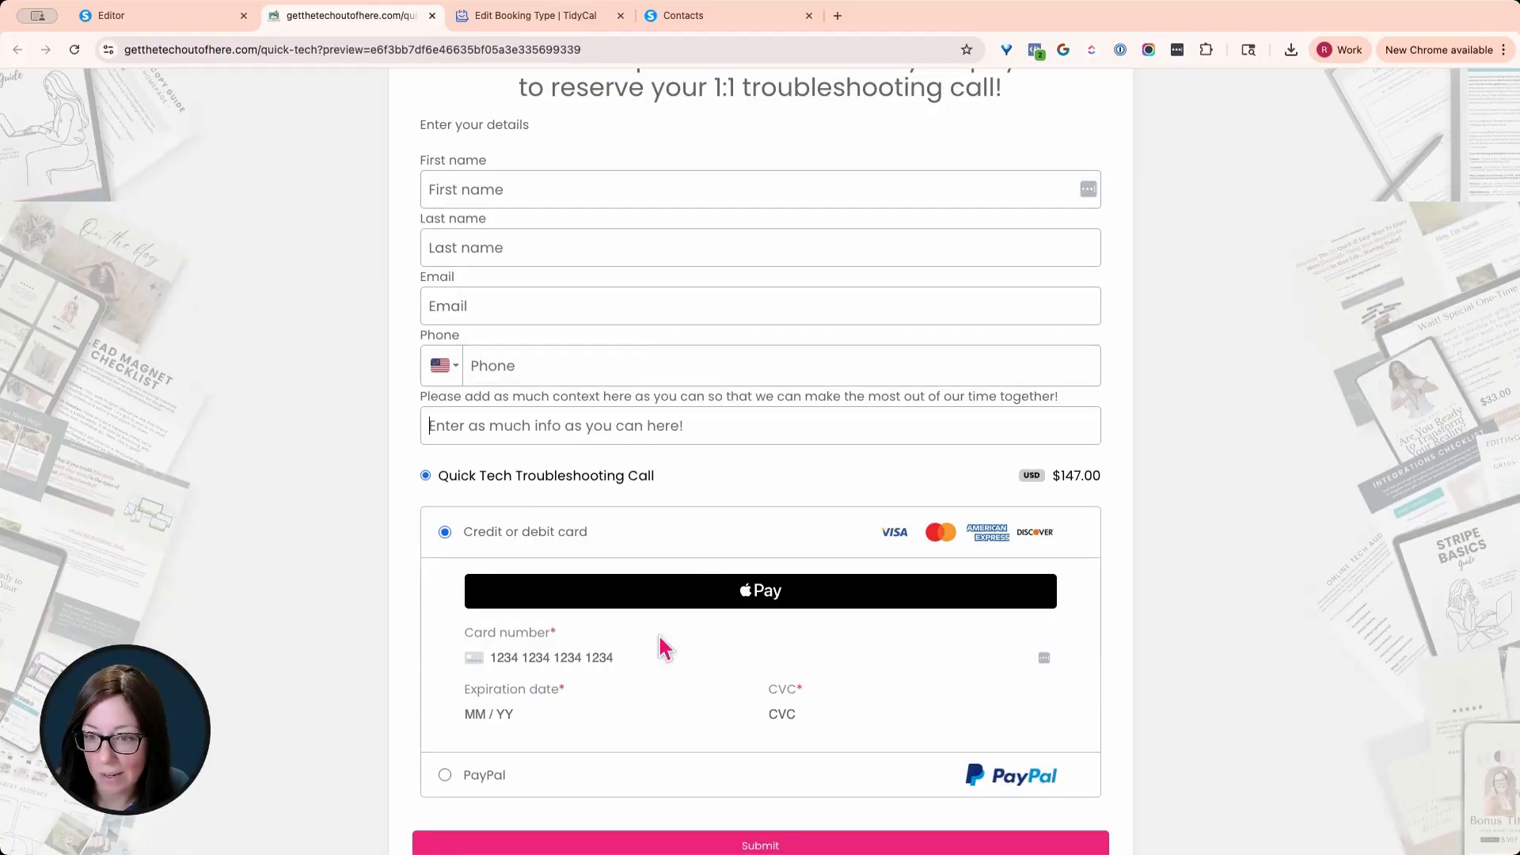
{"action": "left_click", "coordinate": [480, 783]}
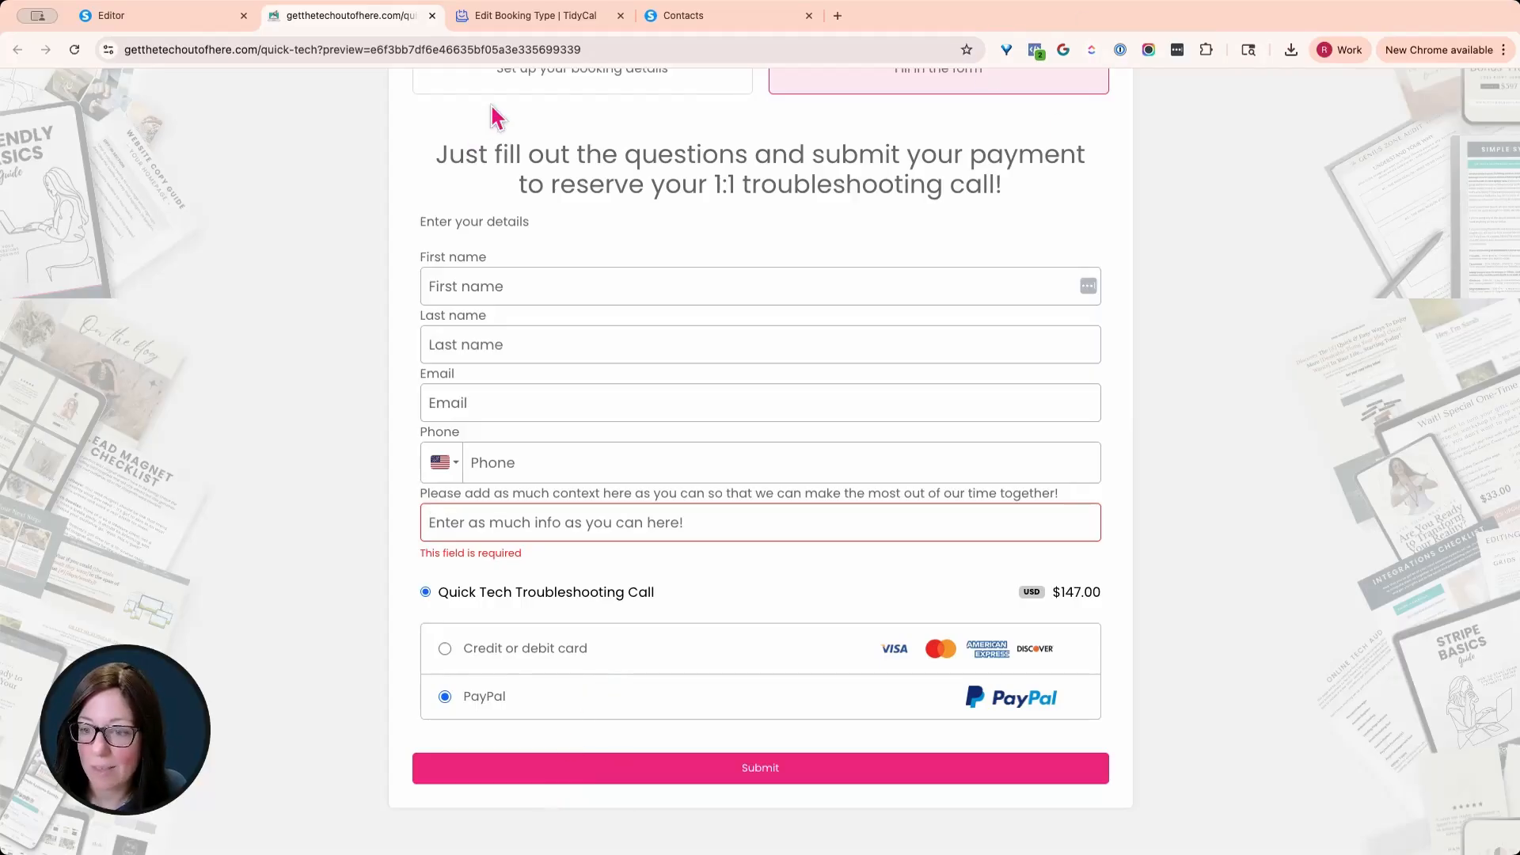
{"action": "scroll", "coordinate": [720, 366], "scroll_direction": "up", "scroll_amount": 7}
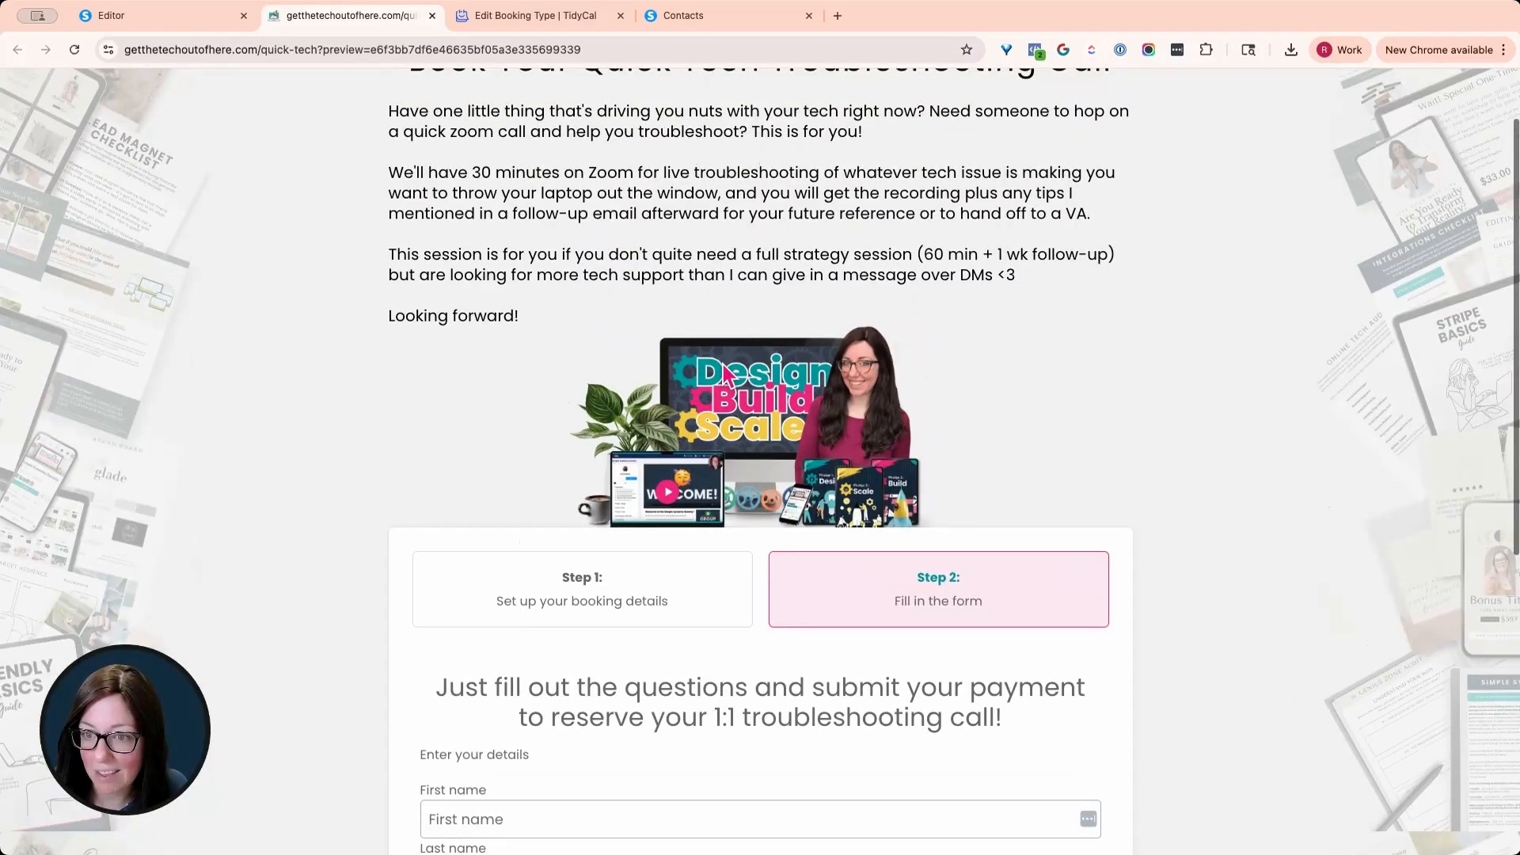
{"action": "scroll", "coordinate": [723, 372], "scroll_direction": "up", "scroll_amount": 1}
{"action": "scroll", "coordinate": [934, 341], "scroll_direction": "down", "scroll_amount": 7}
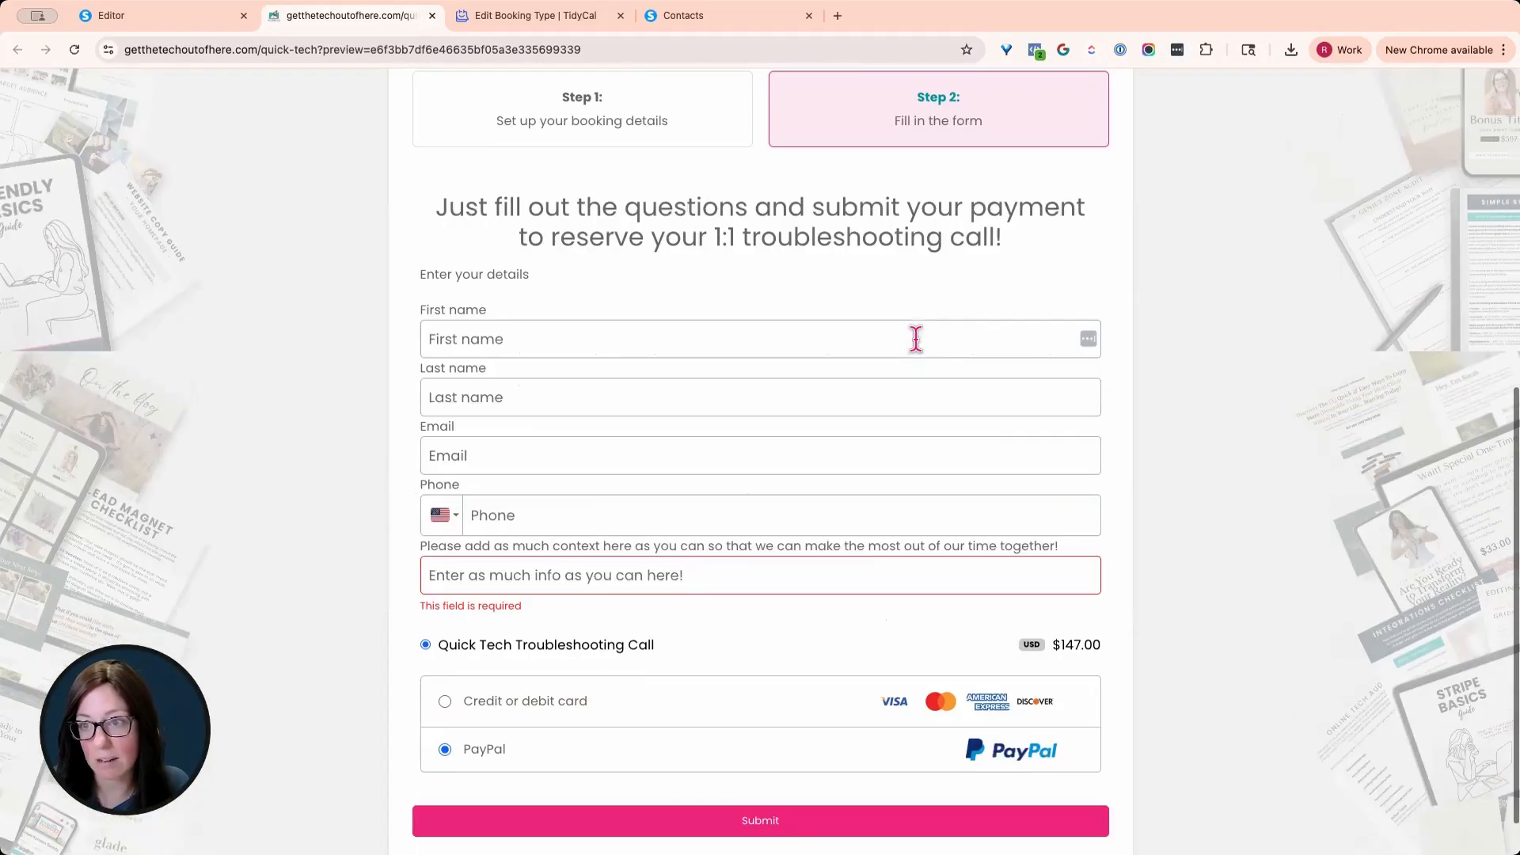
{"action": "scroll", "coordinate": [681, 610], "scroll_direction": "down", "scroll_amount": 1}
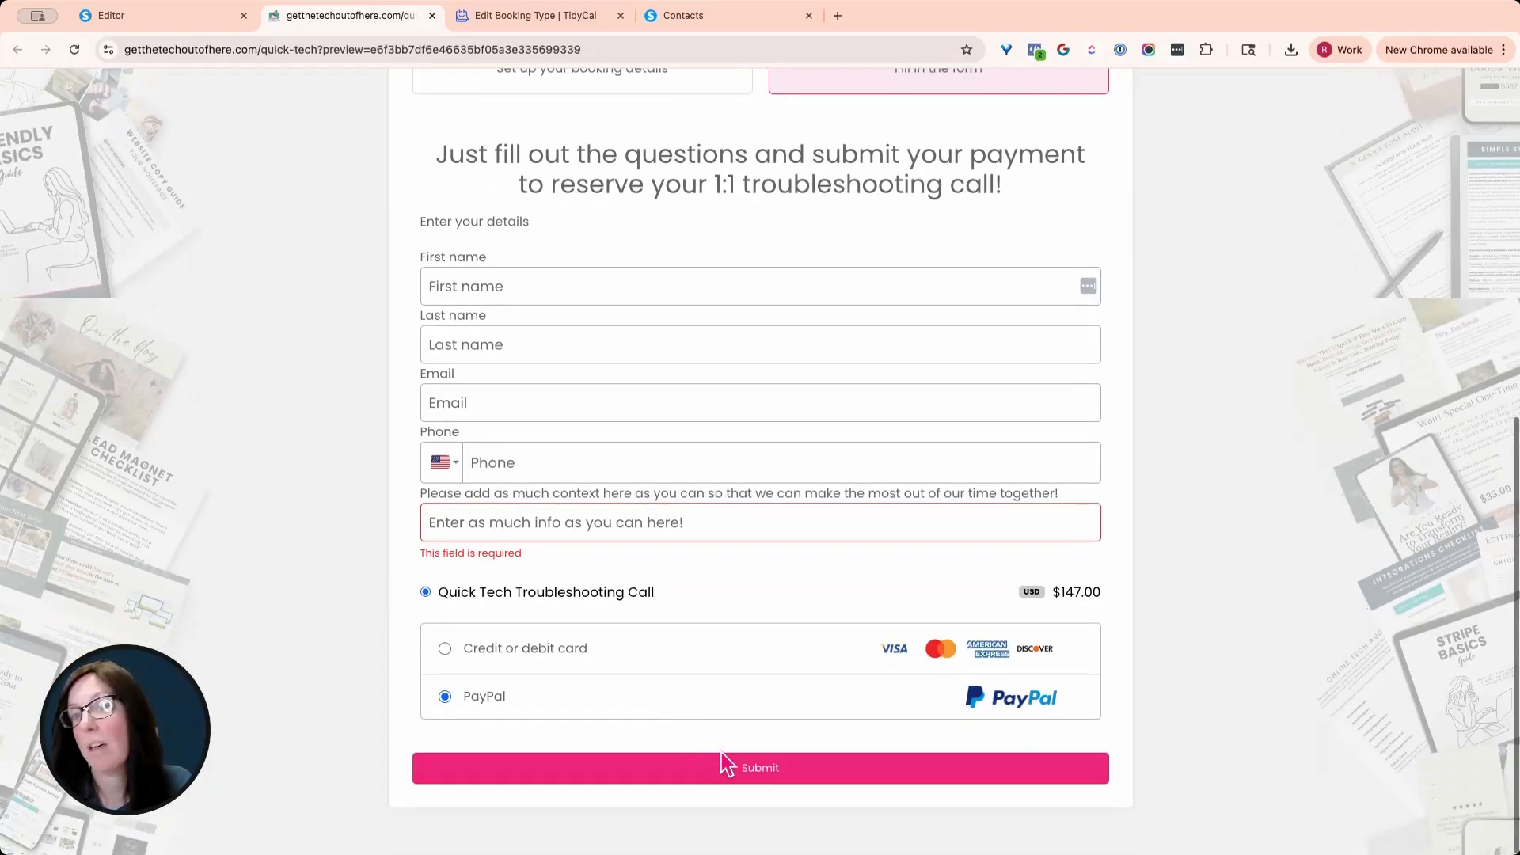
Leave the page editor and duplicate the Quick Tech Troubleshooting Call order form step in the Live Call Funnel.
{"action": "left_click", "coordinate": [162, 23]}
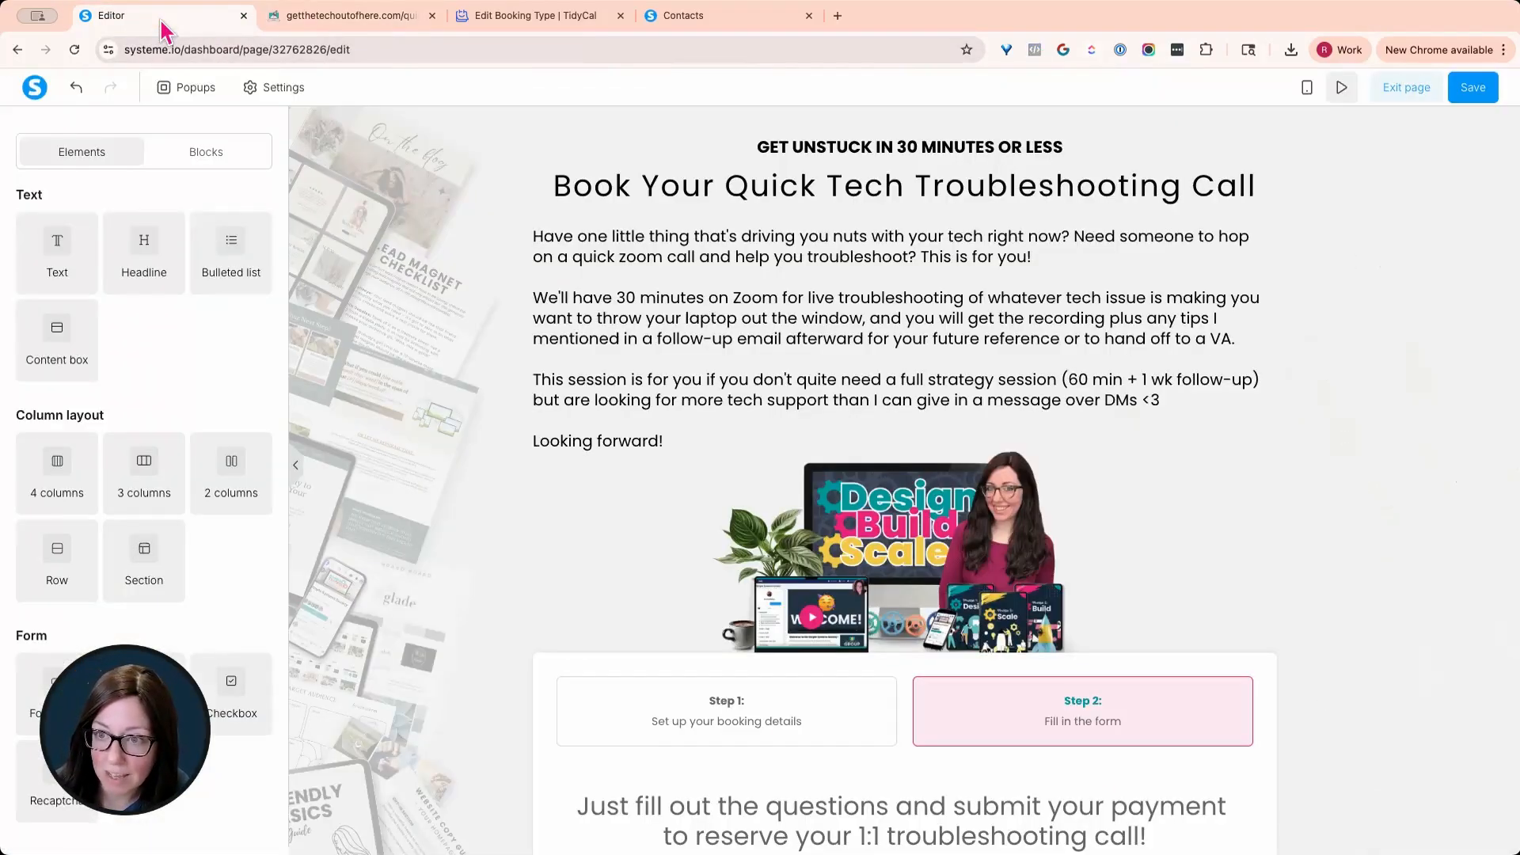
{"action": "left_click", "coordinate": [1405, 88]}
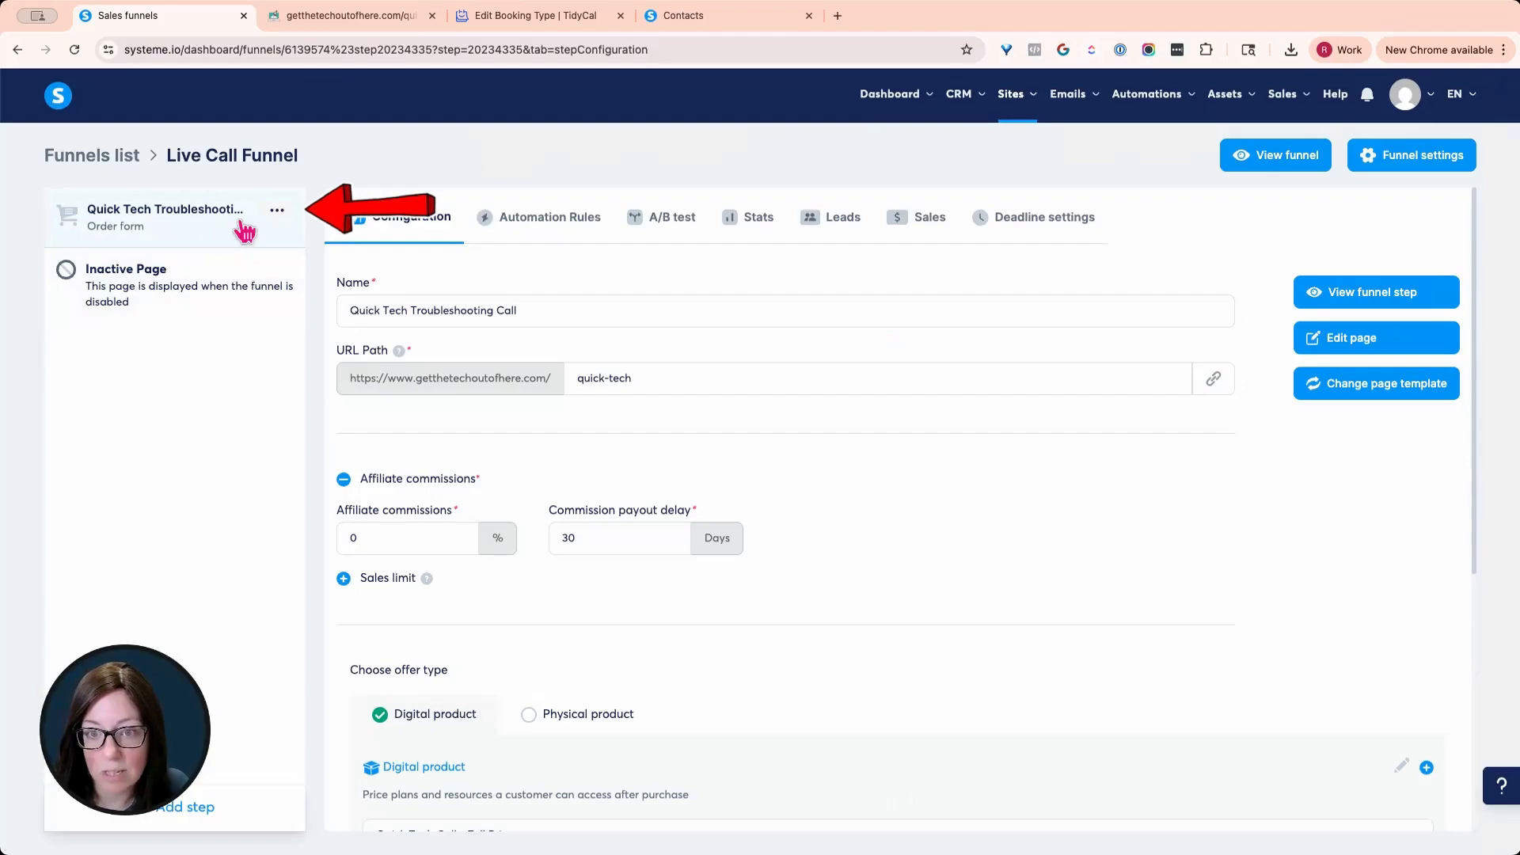
{"action": "left_click", "coordinate": [275, 214]}
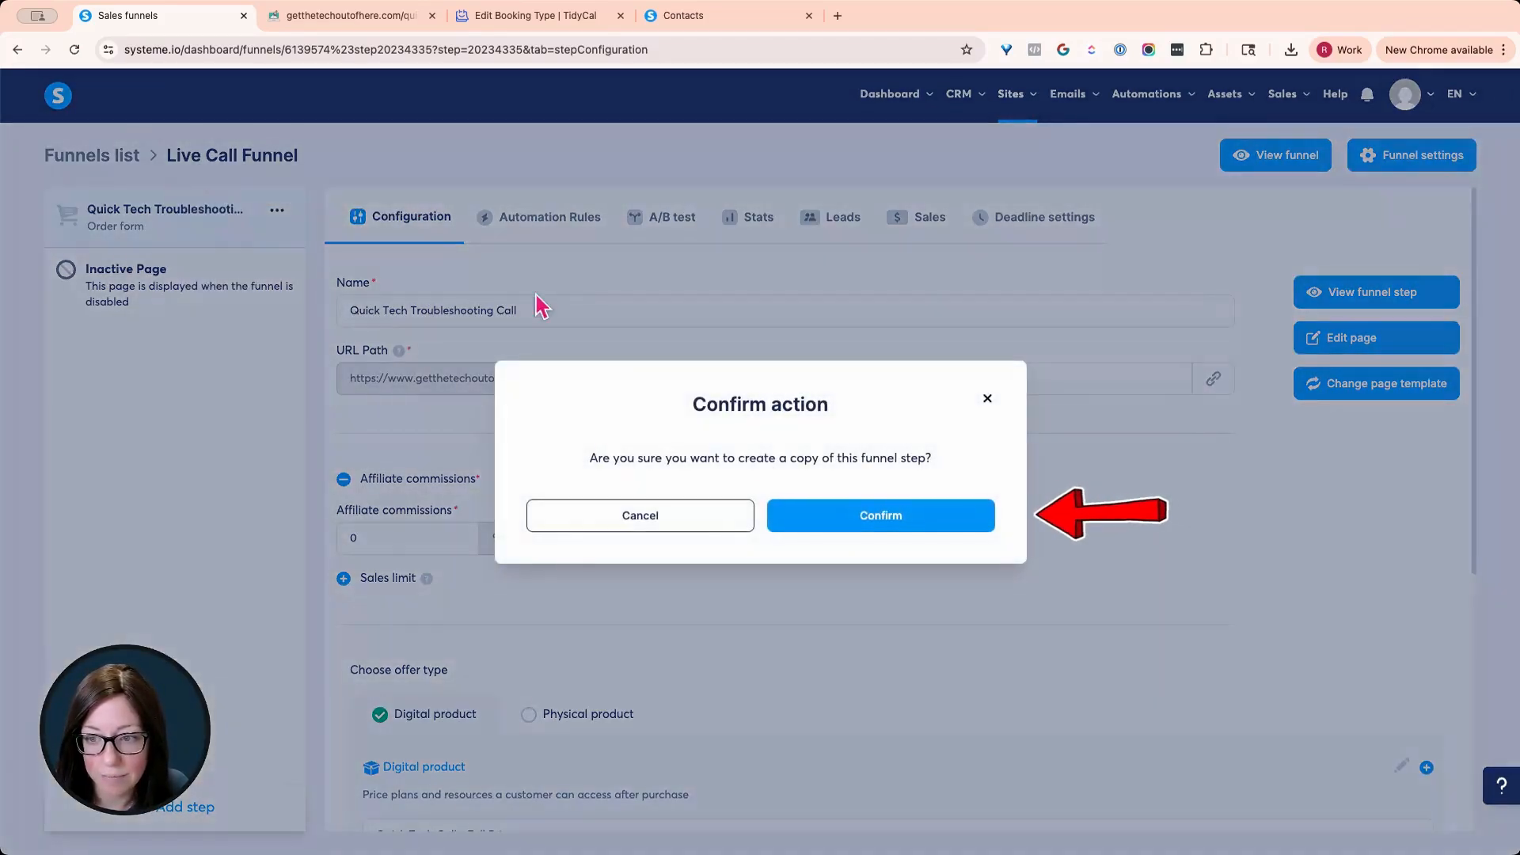
{"action": "left_click", "coordinate": [875, 515]}
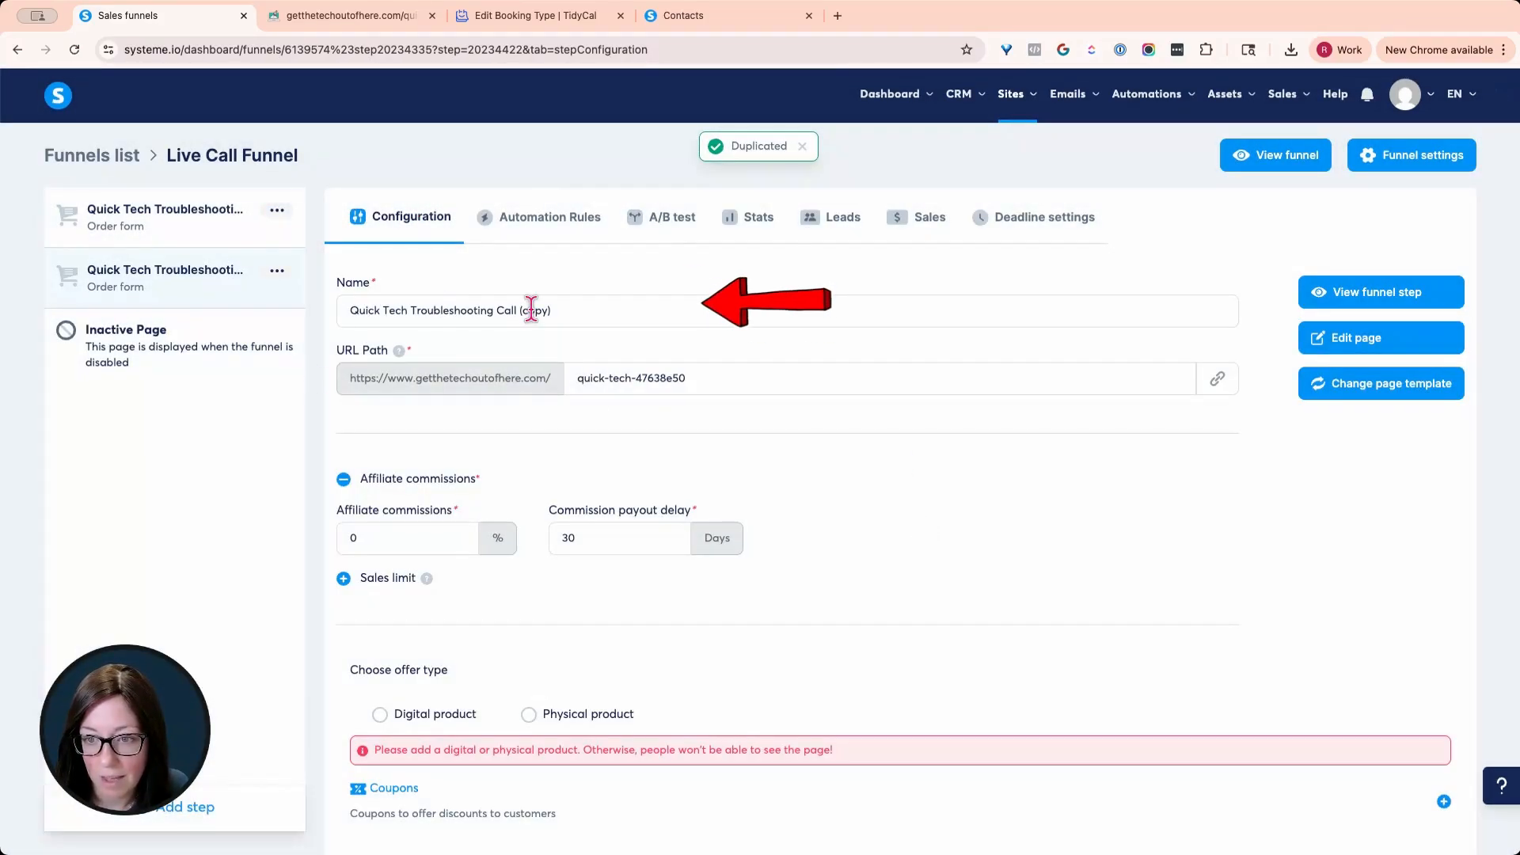
Rename the duplicated funnel step "Quick Tech Troubleshooting Call - Members Only".
{"action": "left_click", "coordinate": [531, 308]}
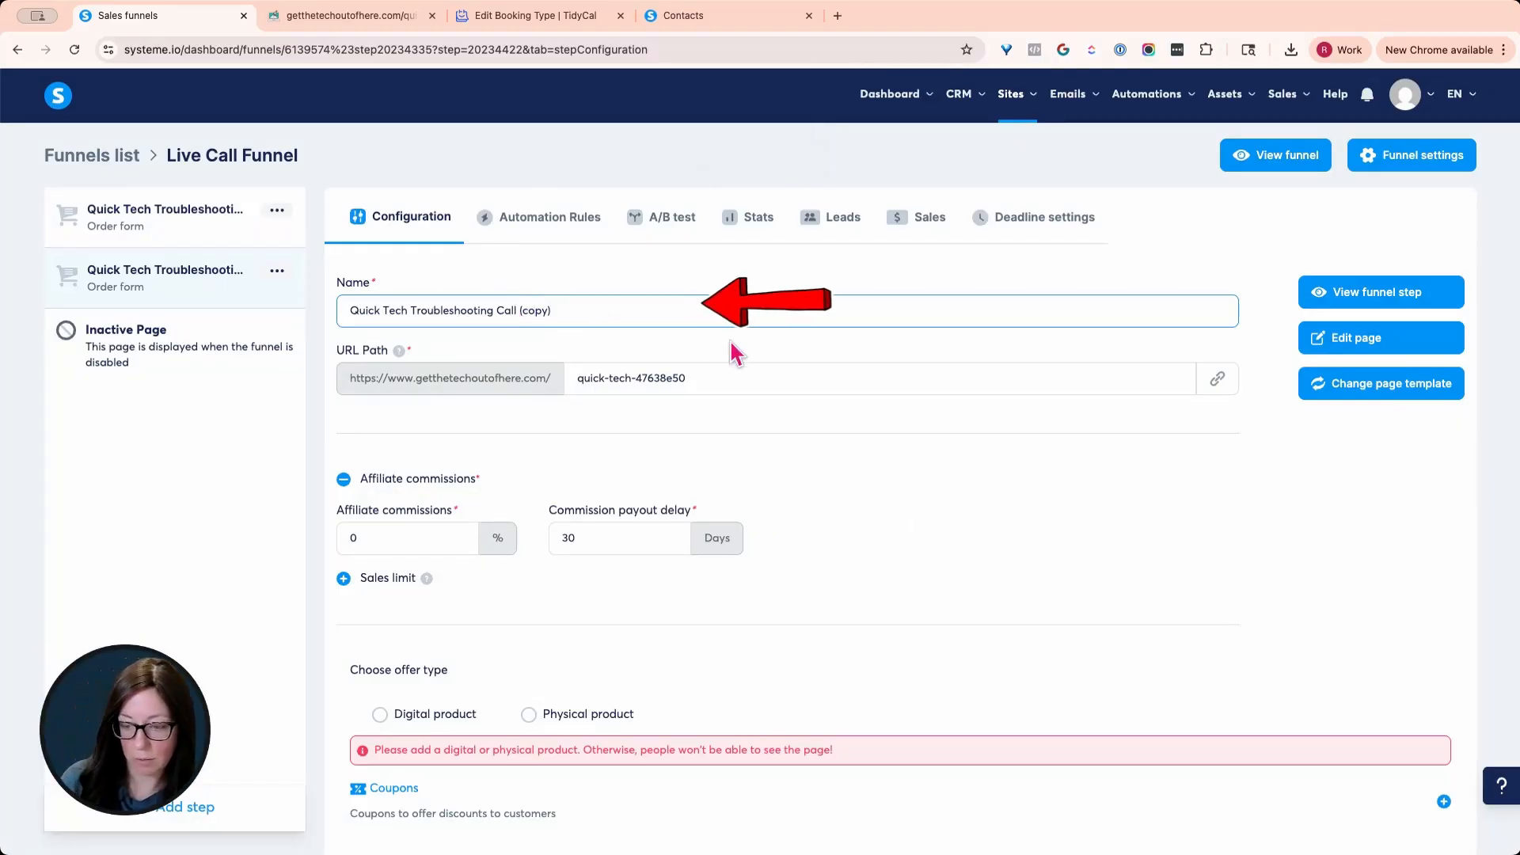
{"action": "key", "text": "BackSpace"}
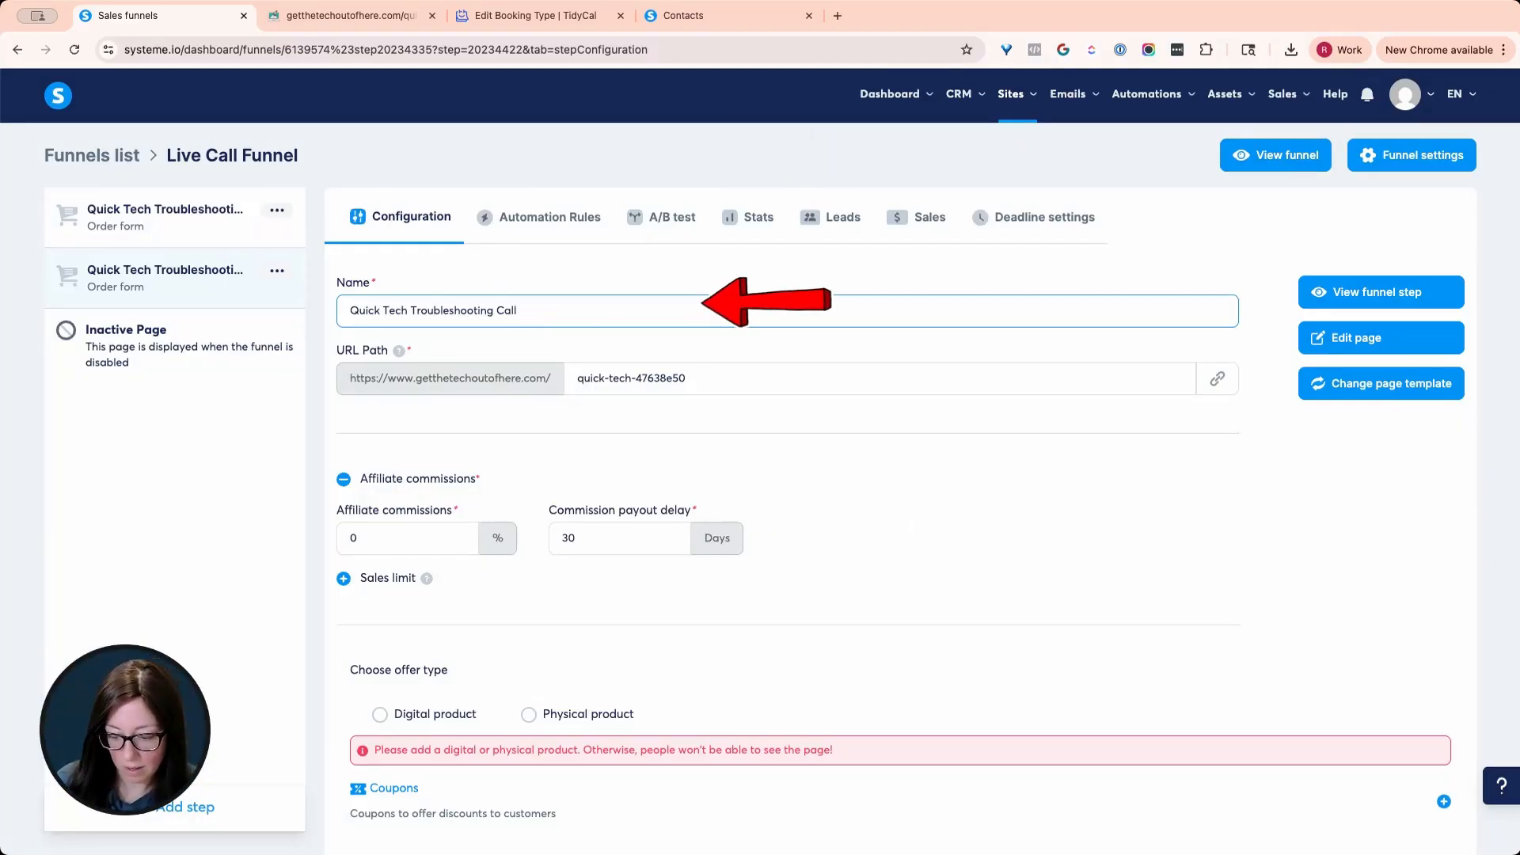
{"action": "type", "text": "- members "}
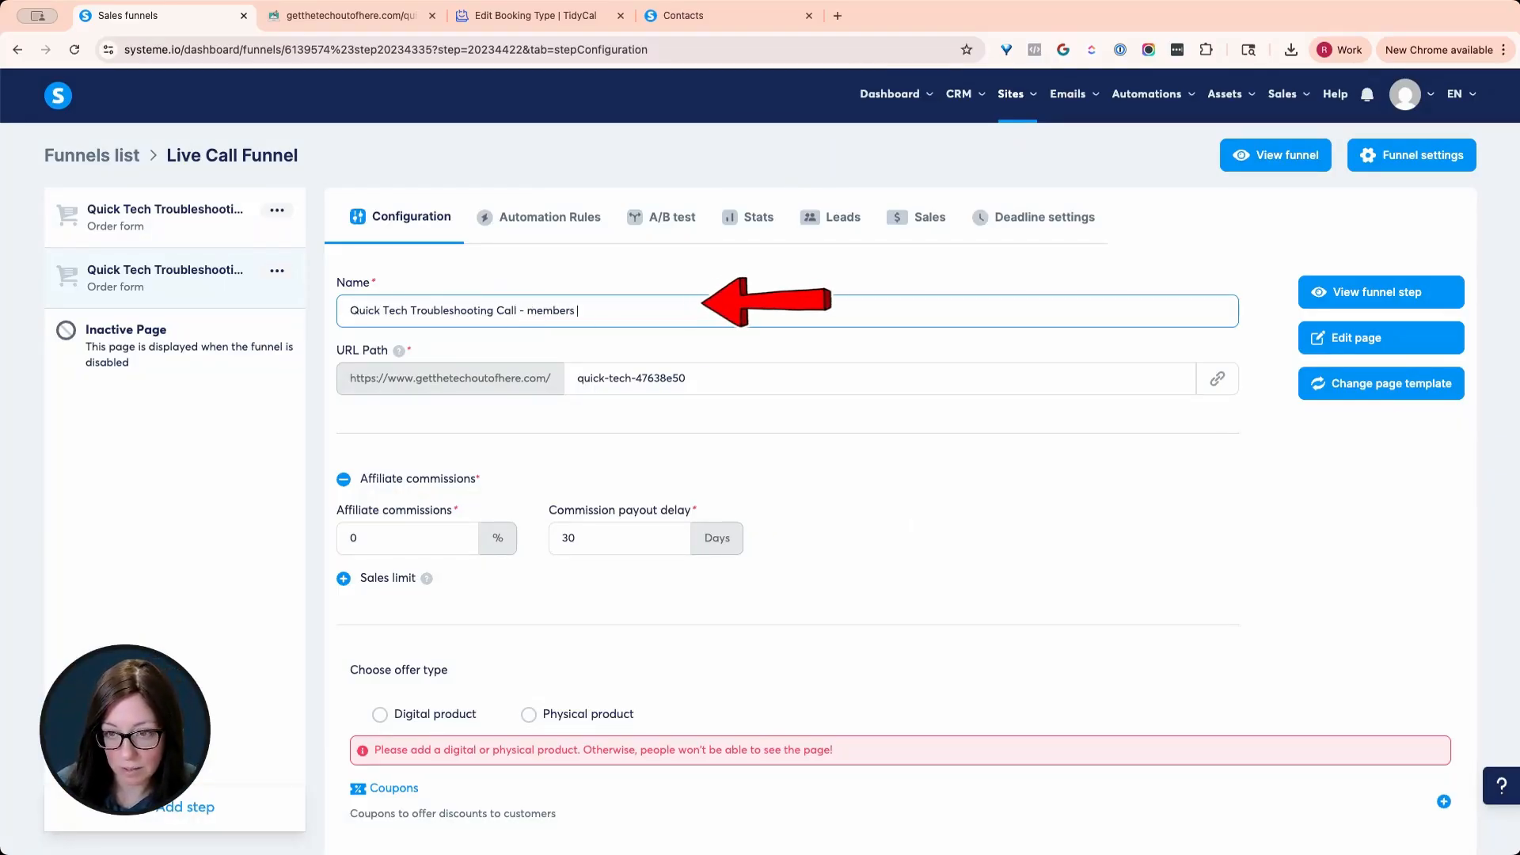
{"action": "type", "text": "Only"}
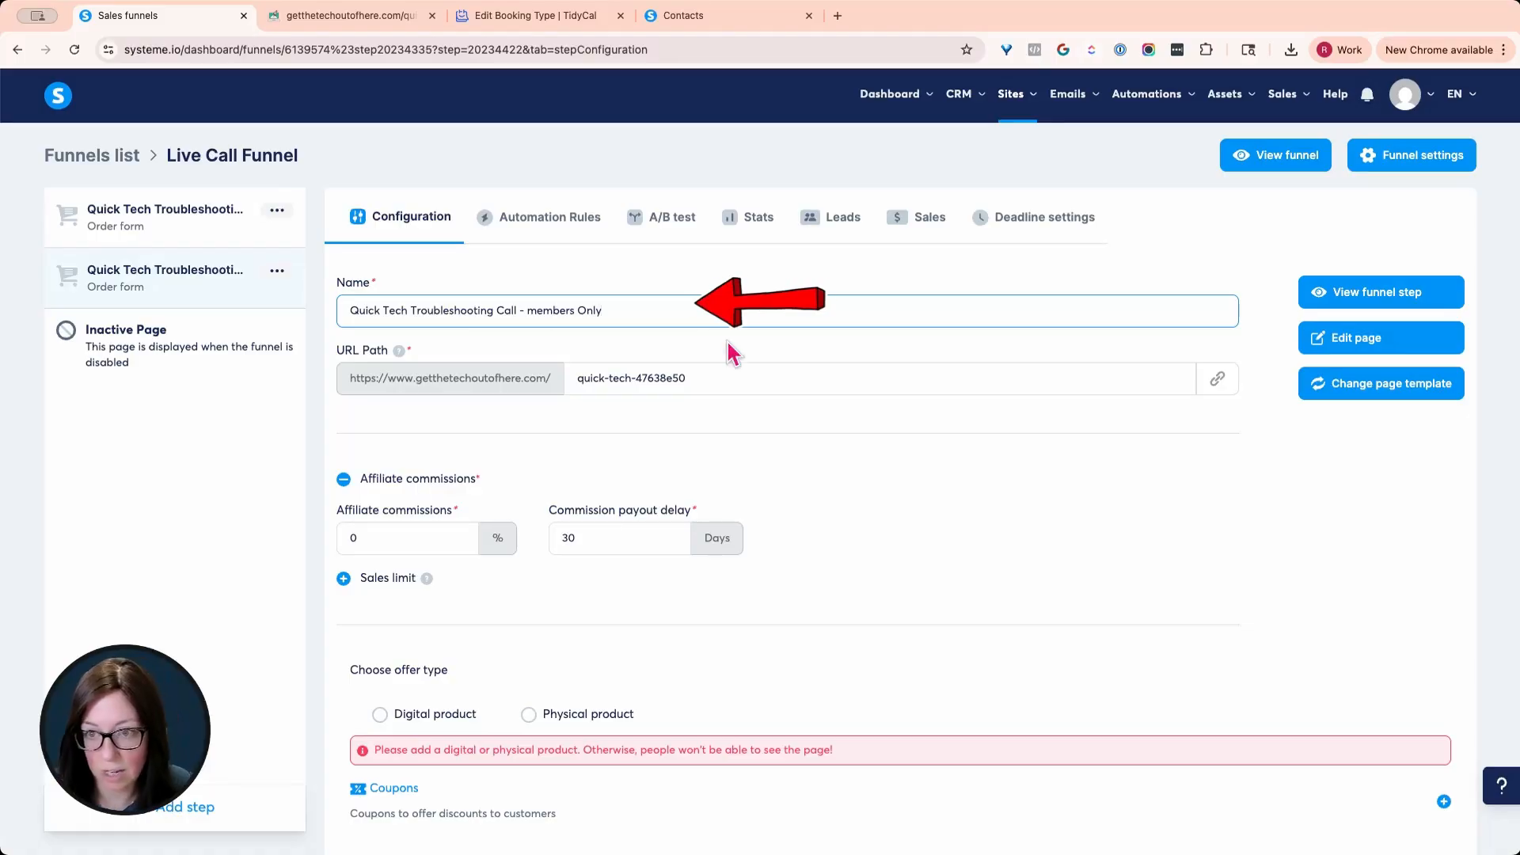
{"action": "left_click", "coordinate": [537, 311]}
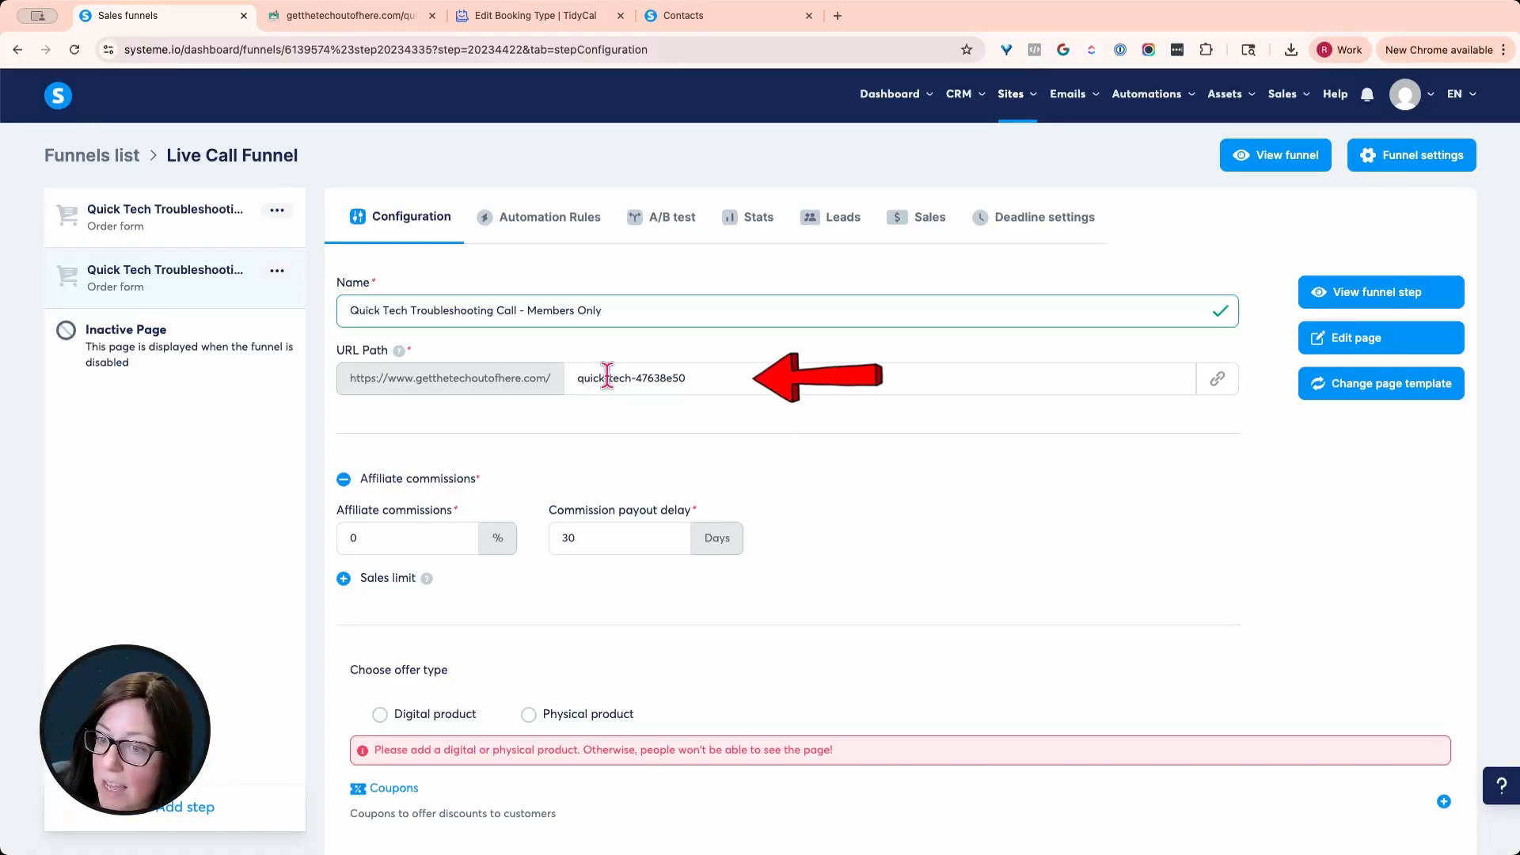
Set the duplicated funnel step's URL path to quick-members.
{"action": "left_click_drag", "start_coordinate": [608, 378], "coordinate": [754, 416]}
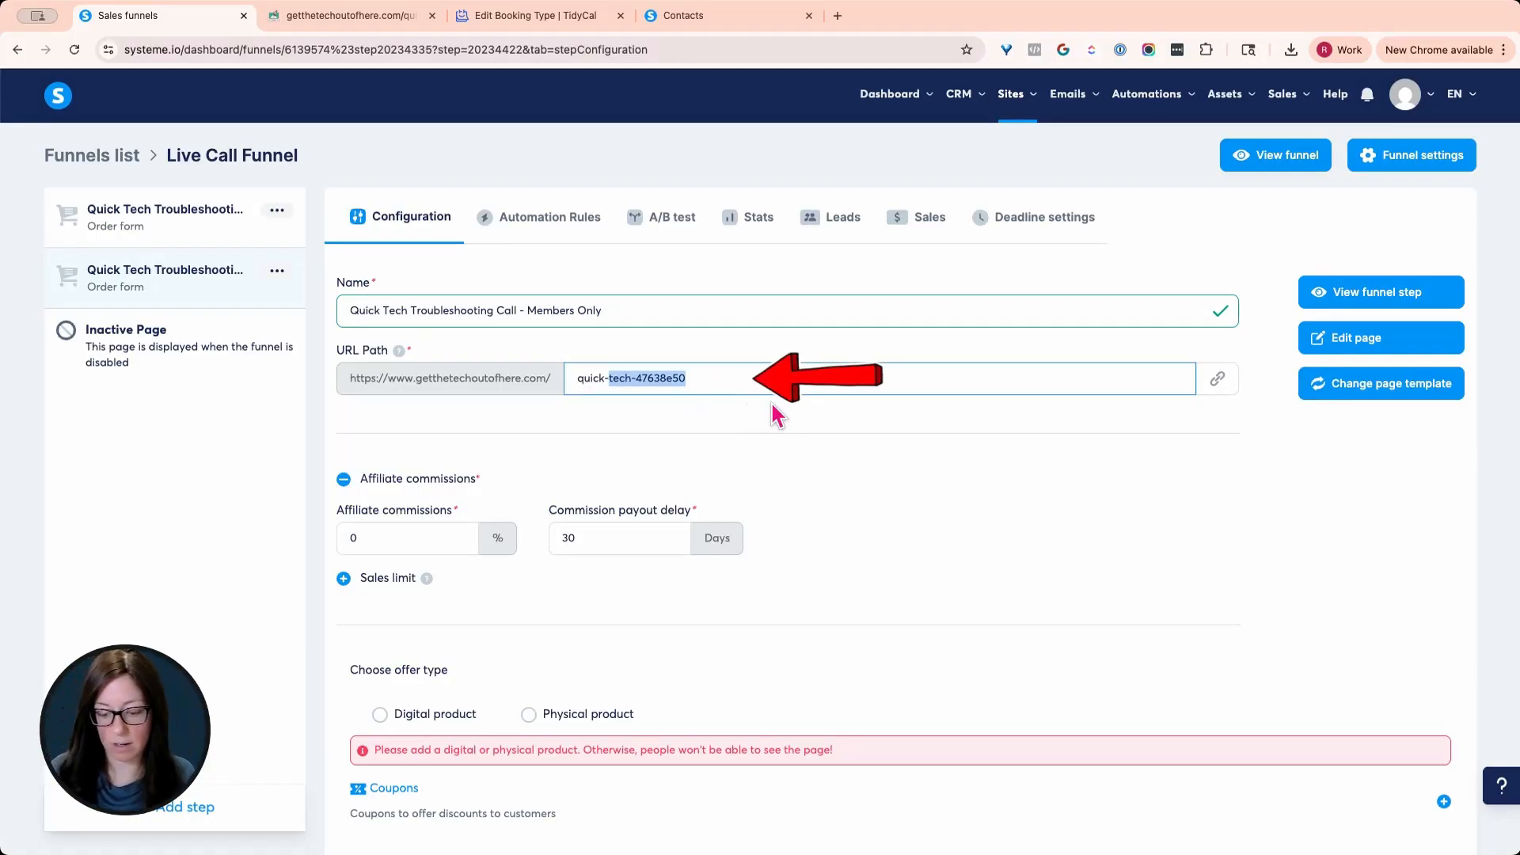
{"action": "type", "text": "members"}
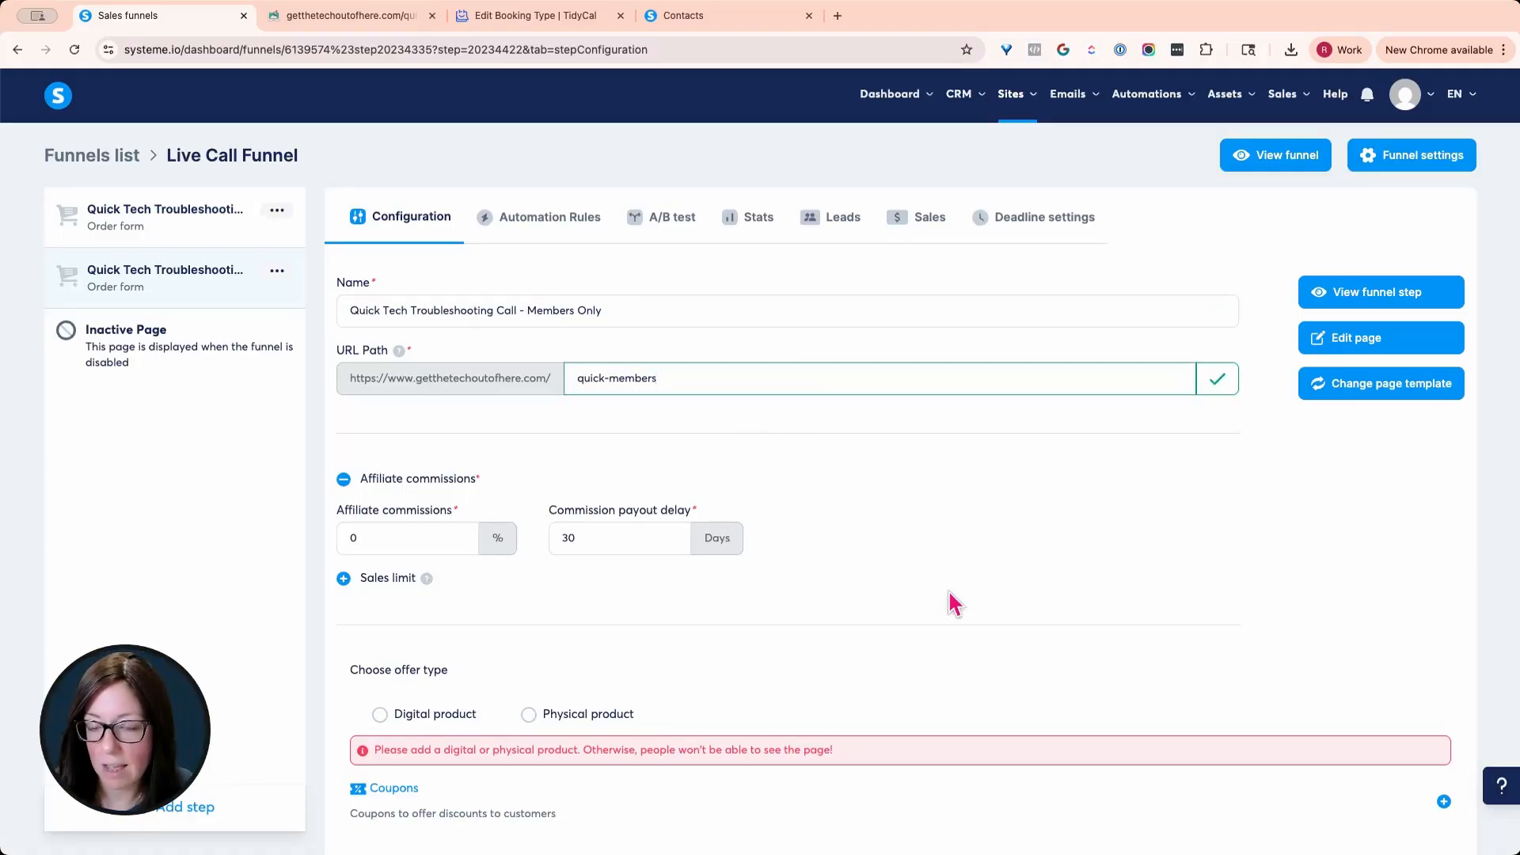
{"action": "left_click", "coordinate": [677, 402]}
Set the members-only step's offer type to digital product and create a new product named "Quick Tech Troubleshooting Call - Members Only".
{"action": "scroll", "coordinate": [828, 447], "scroll_direction": "down", "scroll_amount": 1}
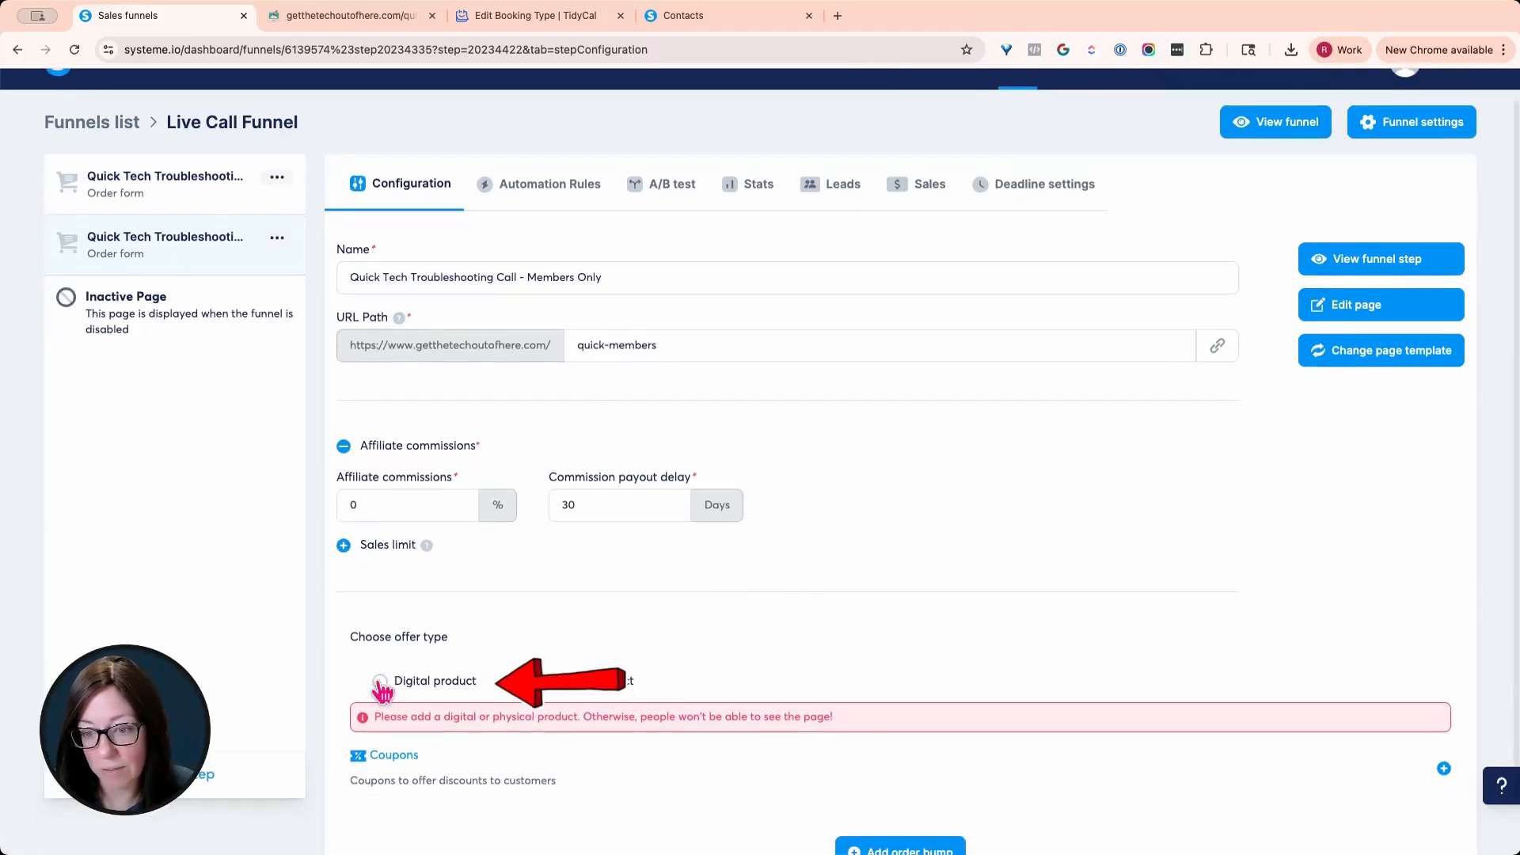
{"action": "left_click", "coordinate": [379, 682]}
{"action": "scroll", "coordinate": [900, 623], "scroll_direction": "up", "scroll_amount": 1}
{"action": "scroll", "coordinate": [1028, 464], "scroll_direction": "down", "scroll_amount": 5}
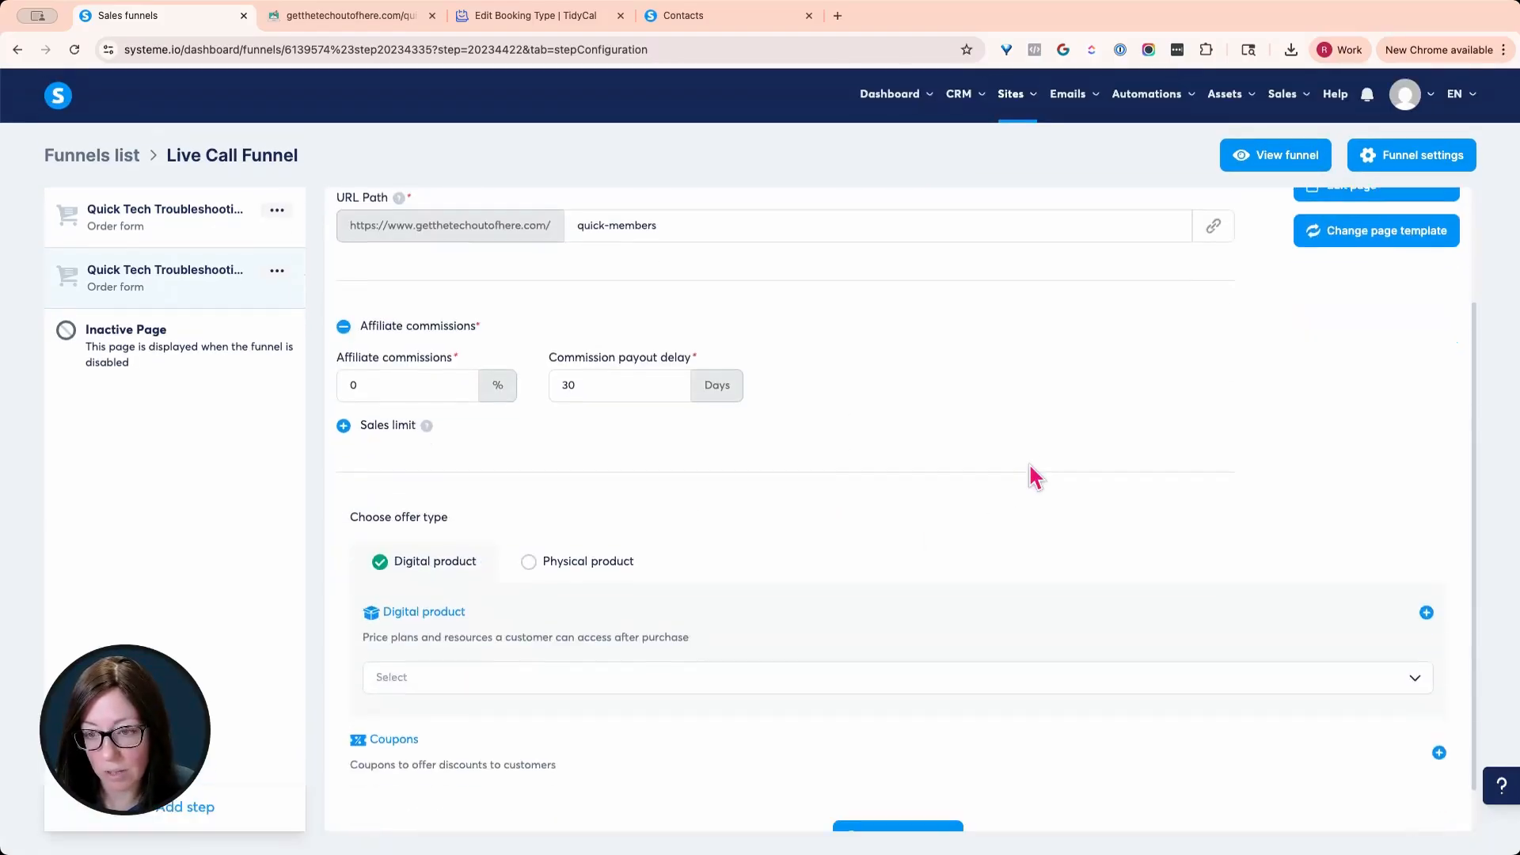
{"action": "left_click", "coordinate": [507, 625]}
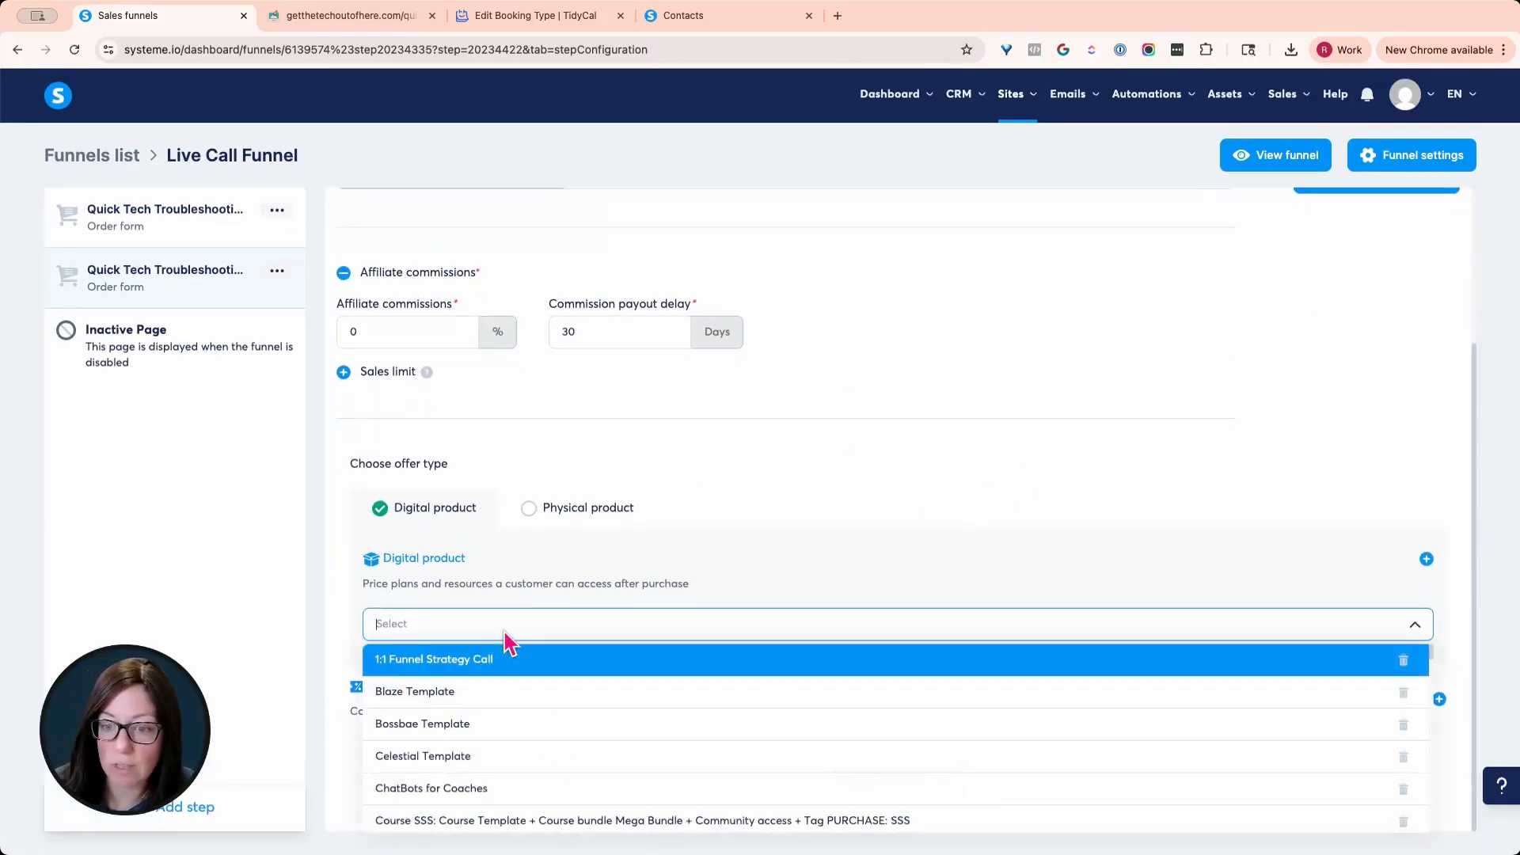
{"action": "left_click", "coordinate": [556, 576]}
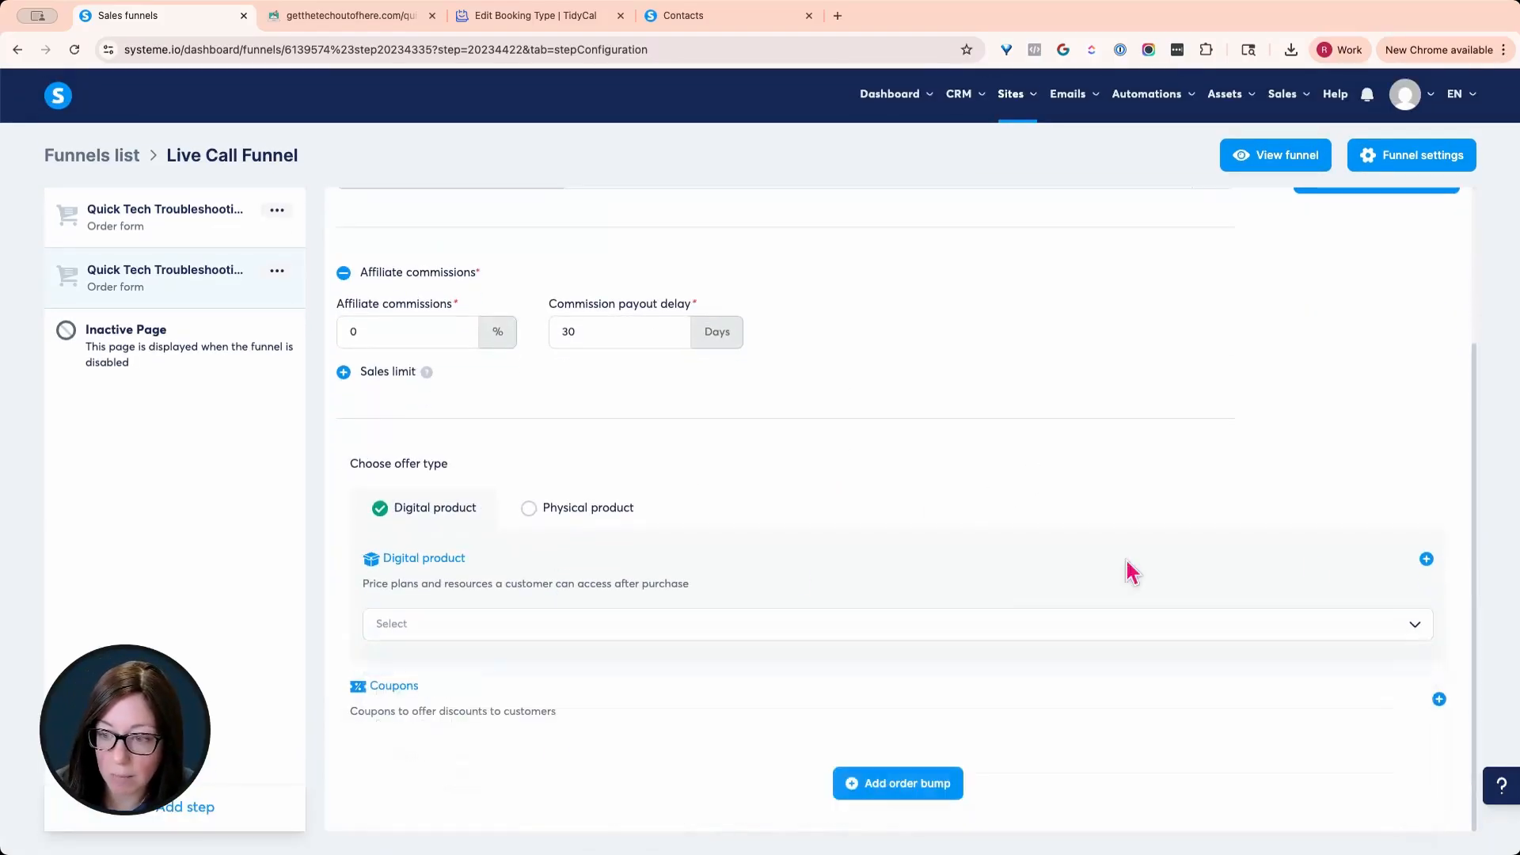
{"action": "left_click", "coordinate": [1425, 559]}
{"action": "left_click", "coordinate": [554, 647]}
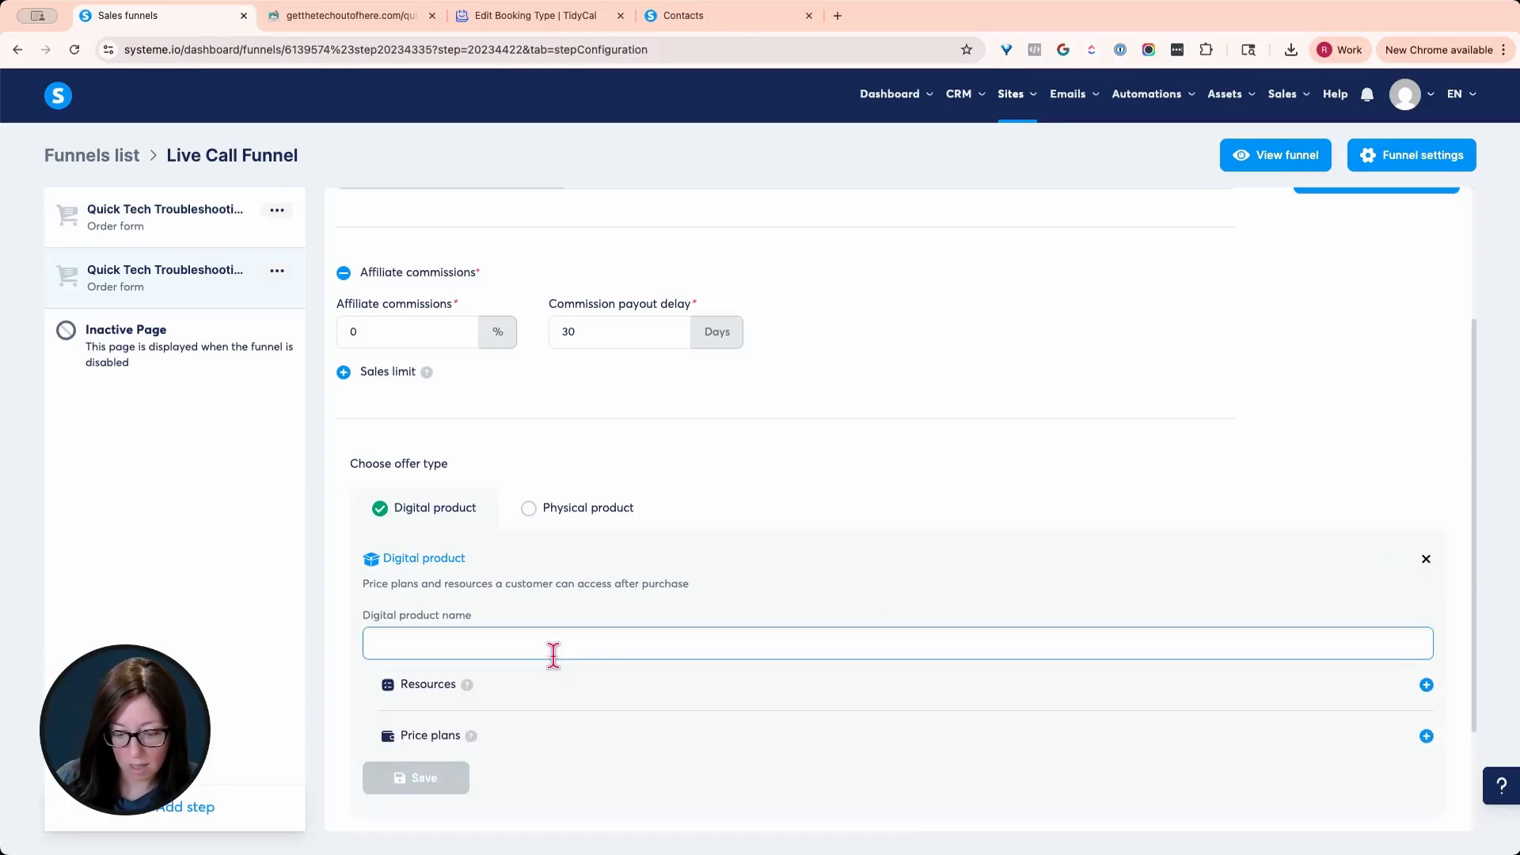
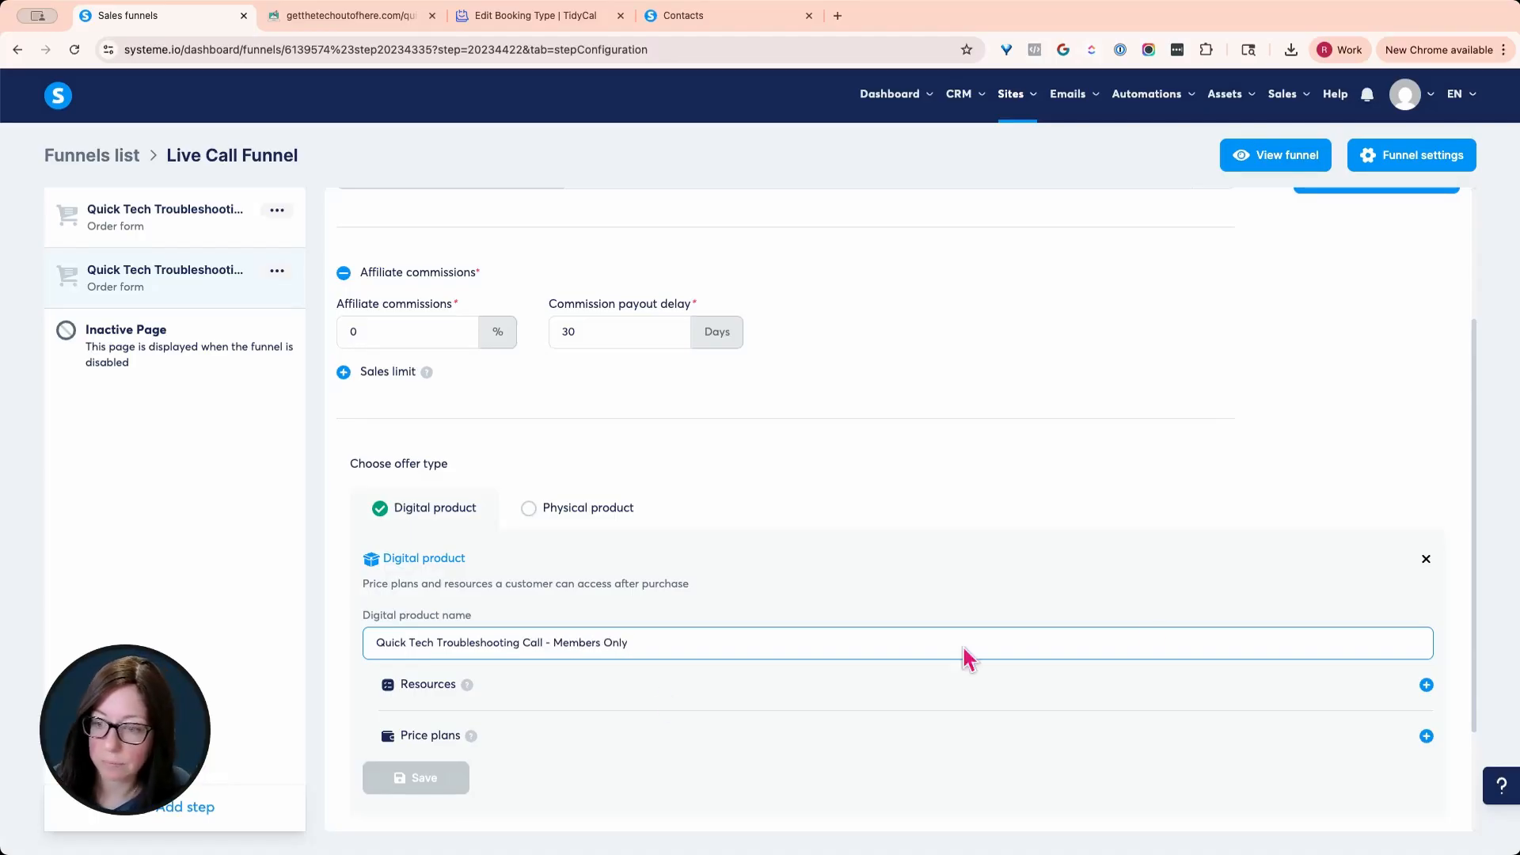
Add a calendar events resource to the new digital product, using the Quick Tech Troubleshooting Call event.
{"action": "left_click", "coordinate": [1426, 685]}
{"action": "scroll", "coordinate": [400, 599], "scroll_direction": "down", "scroll_amount": 3}
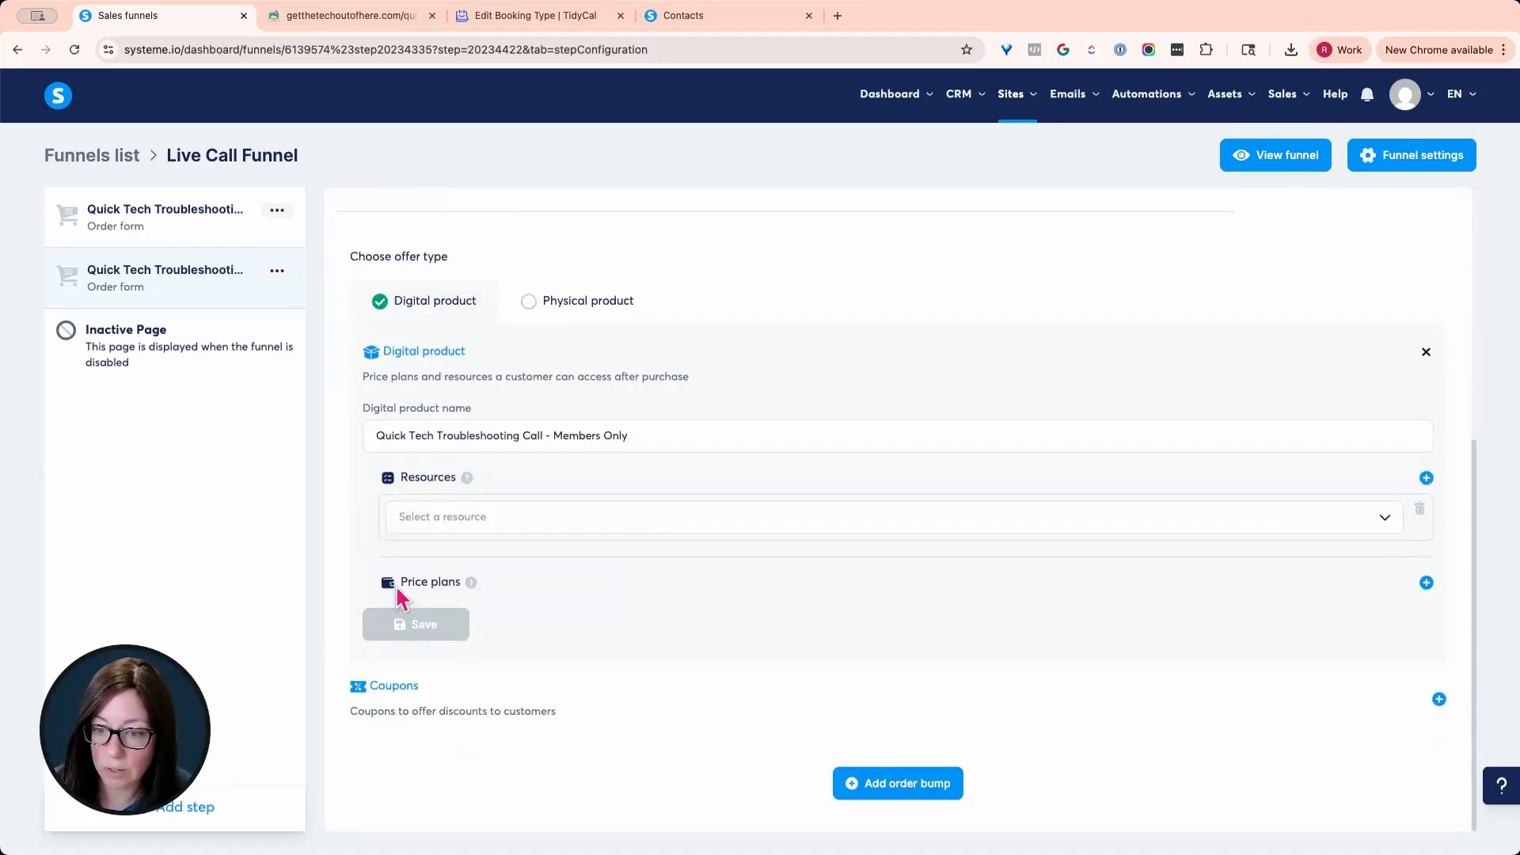
{"action": "left_click", "coordinate": [396, 522]}
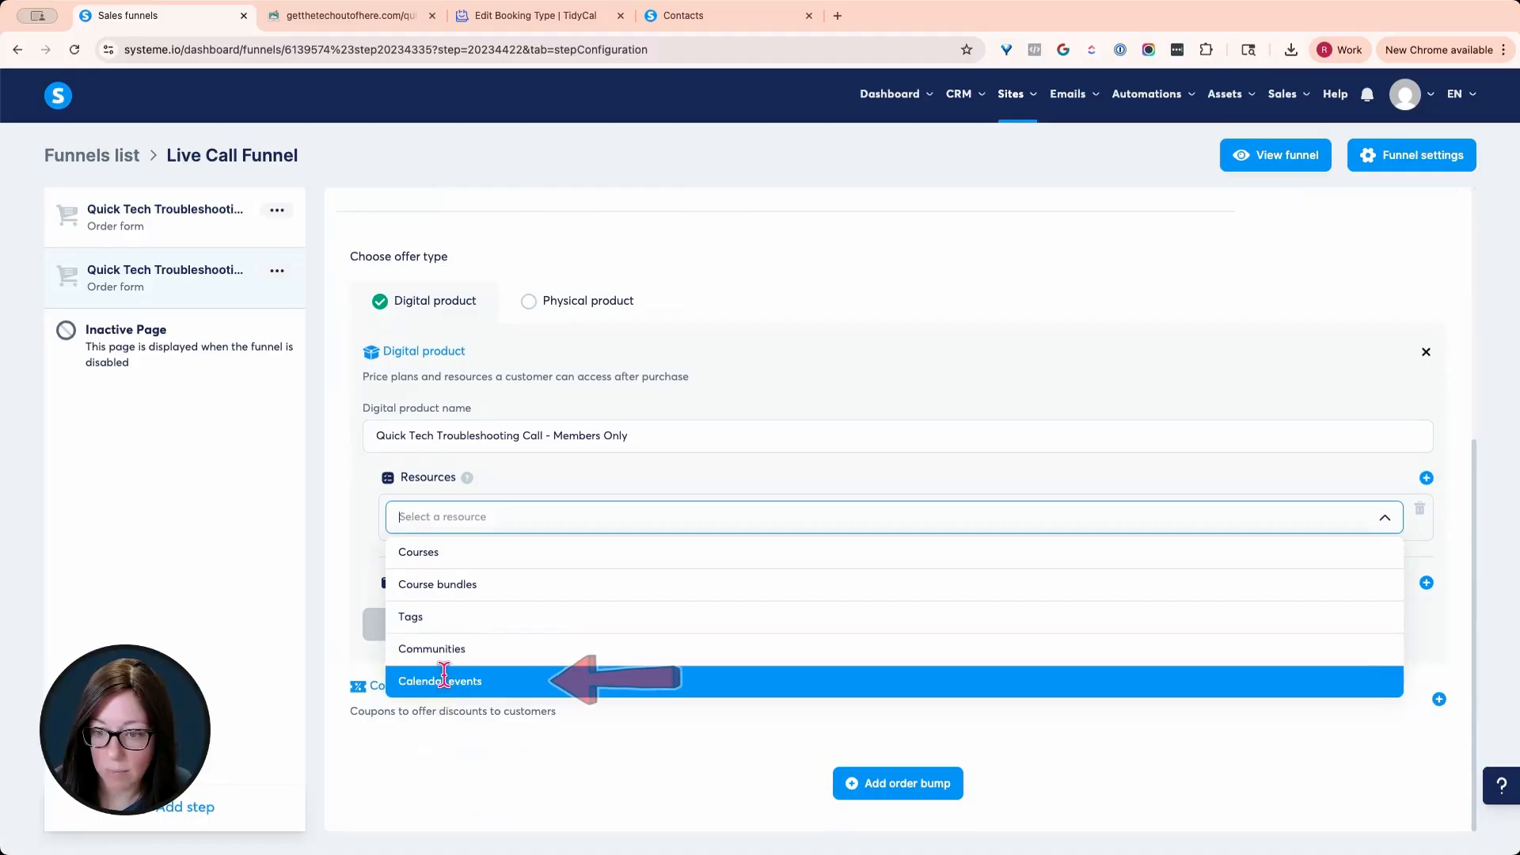
{"action": "left_click", "coordinate": [507, 679]}
{"action": "left_click", "coordinate": [481, 560]}
{"action": "left_click", "coordinate": [553, 628]}
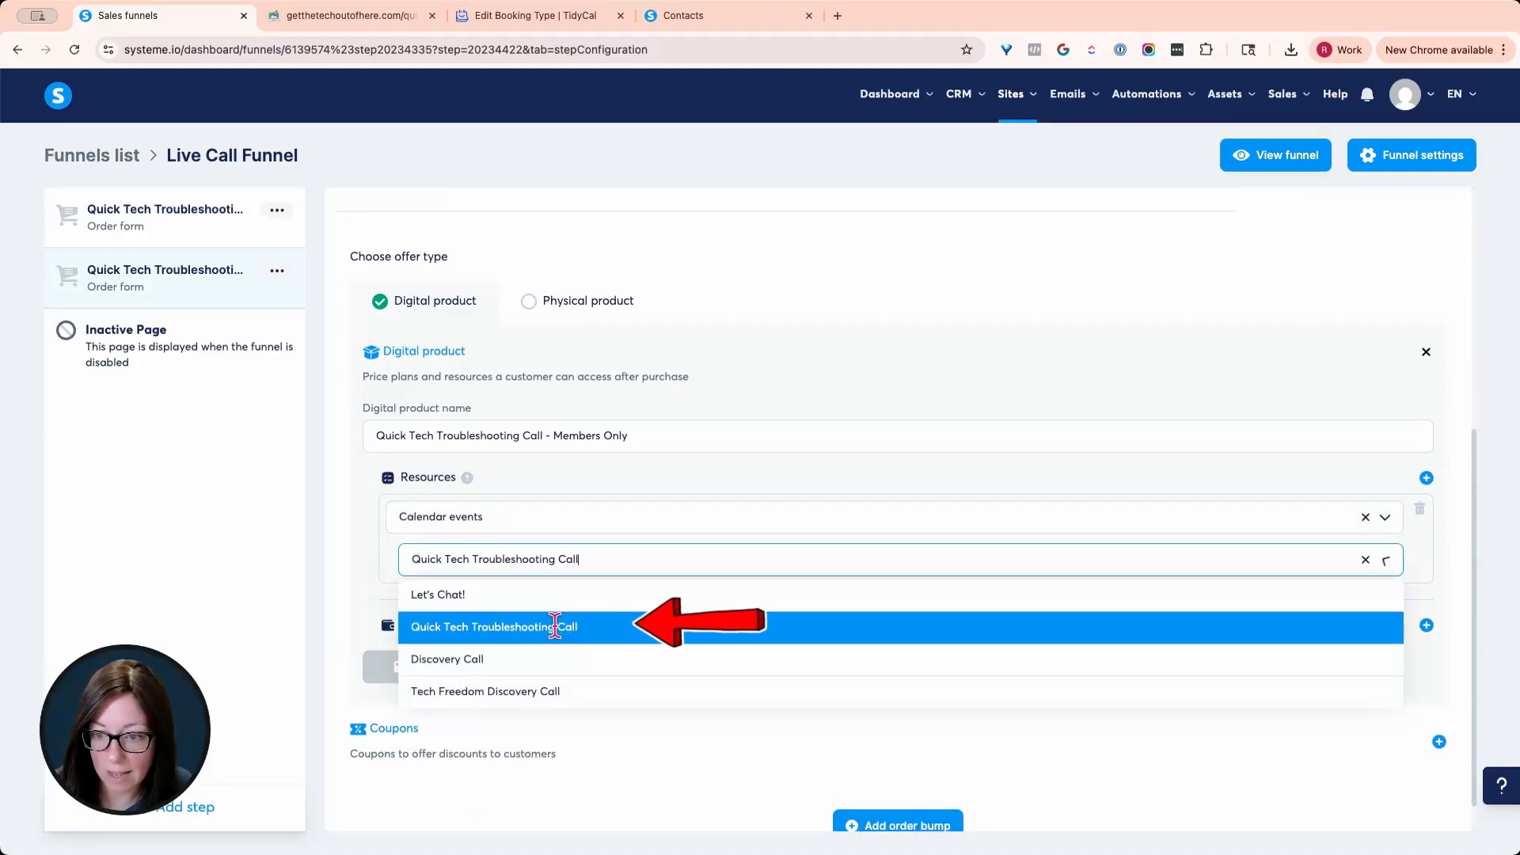
Create a price plan named "Quick Tech Troubleshooting Call - Members Only", dashboard name "Quick Tech - Members $75", with a "Tech Call" statement descriptor including the host's first name.
{"action": "left_click", "coordinate": [1426, 625]}
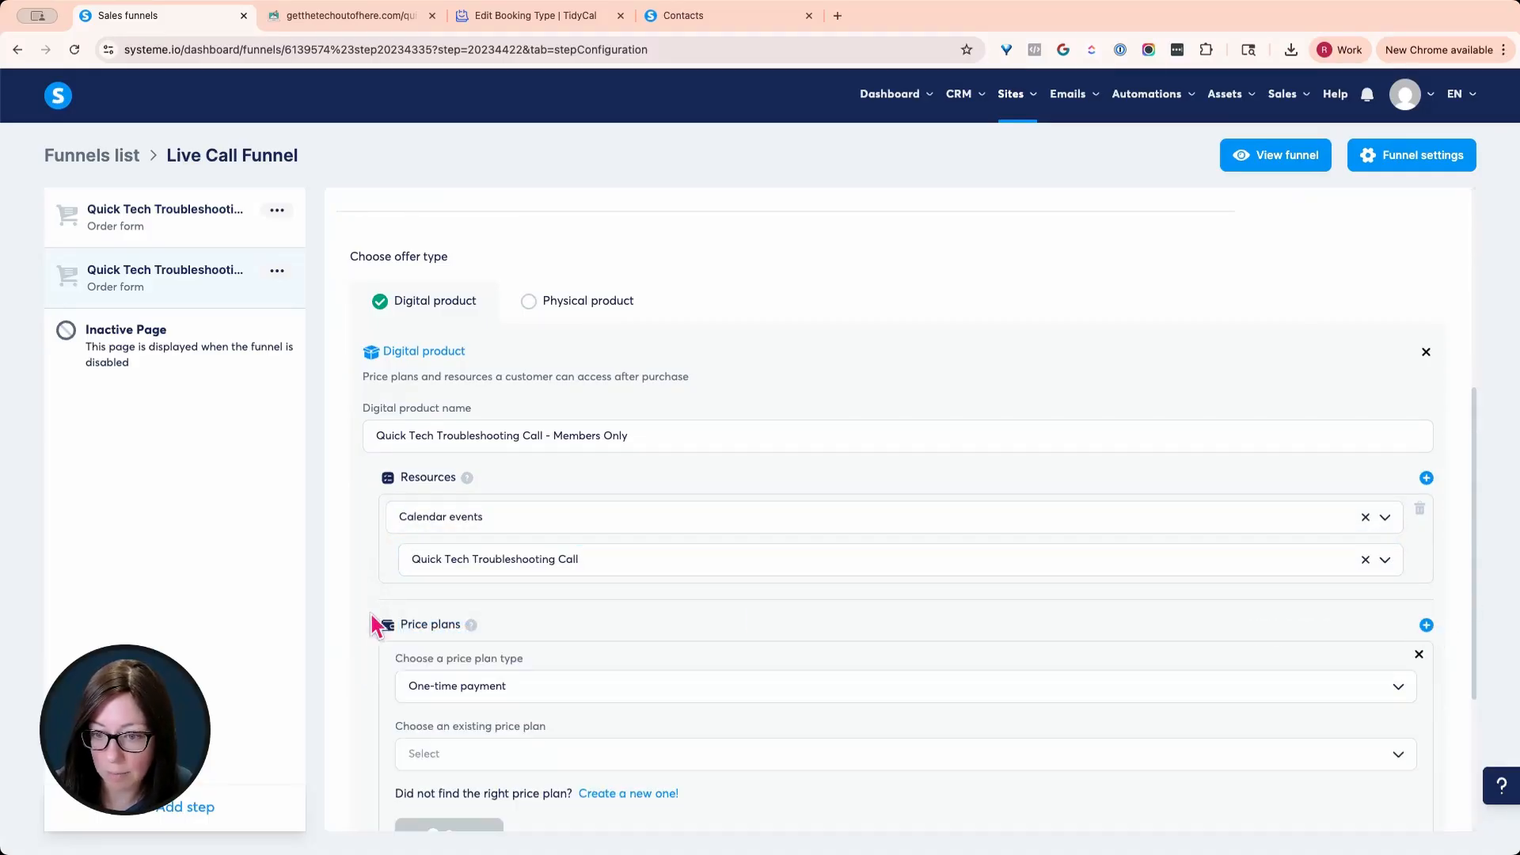
{"action": "left_click", "coordinate": [617, 793]}
{"action": "scroll", "coordinate": [494, 639], "scroll_direction": "down", "scroll_amount": 2}
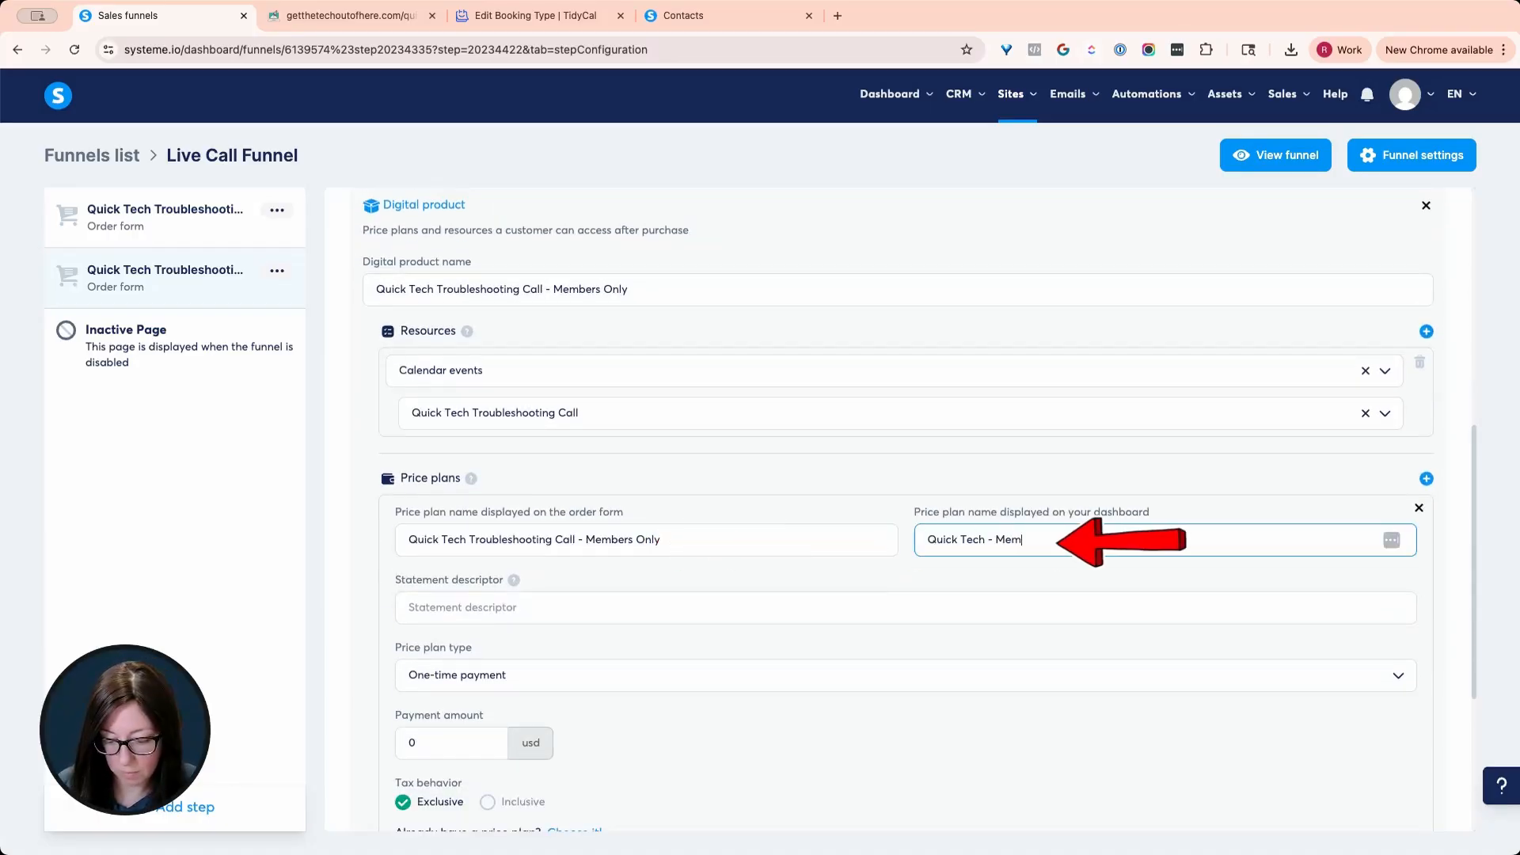
{"action": "type", "text": "be"}
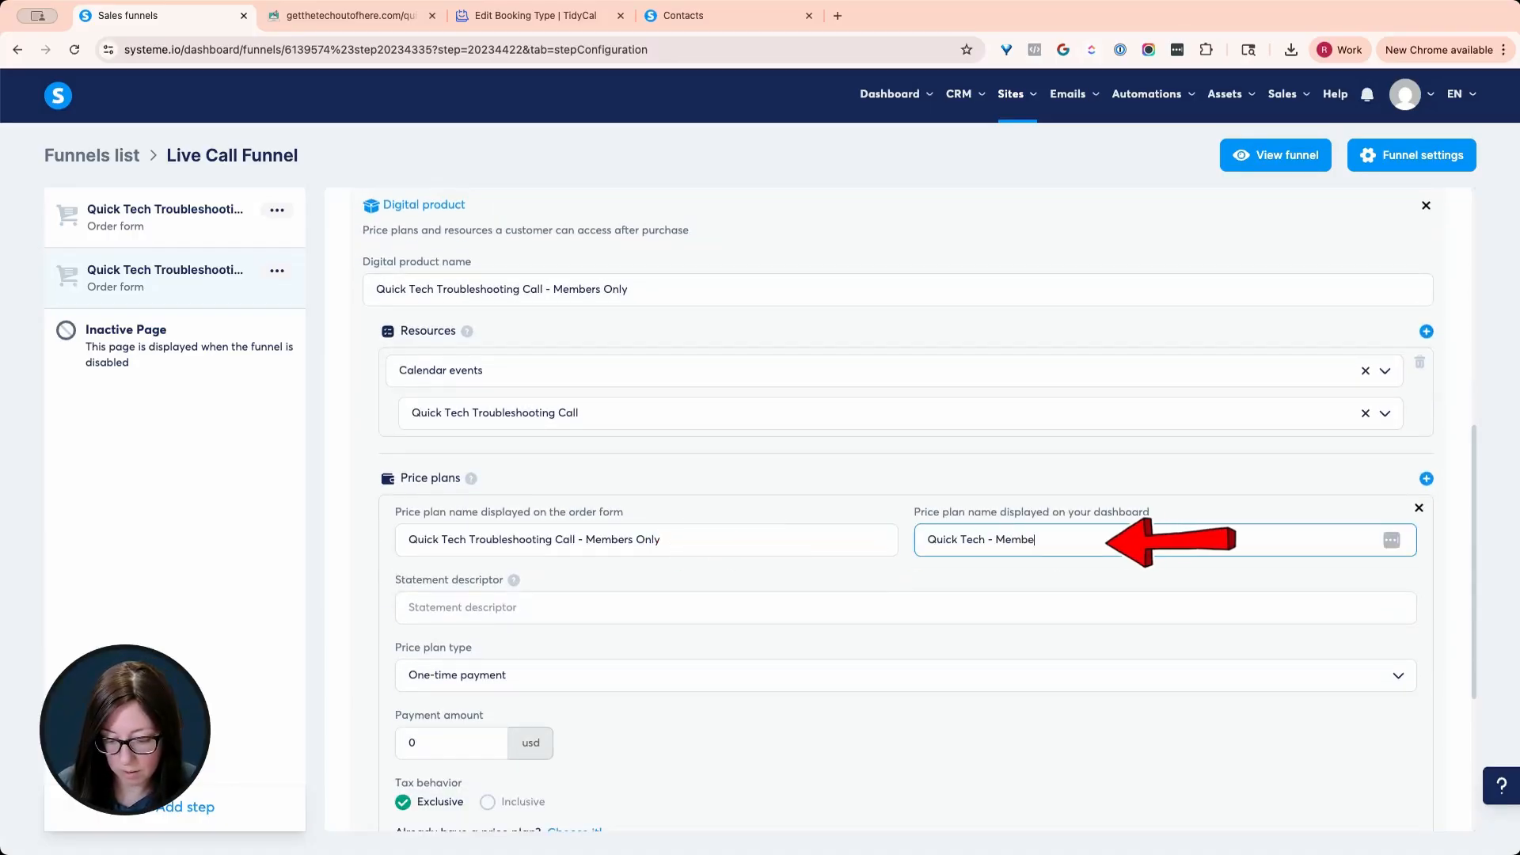
{"action": "type", "text": "rs $75"}
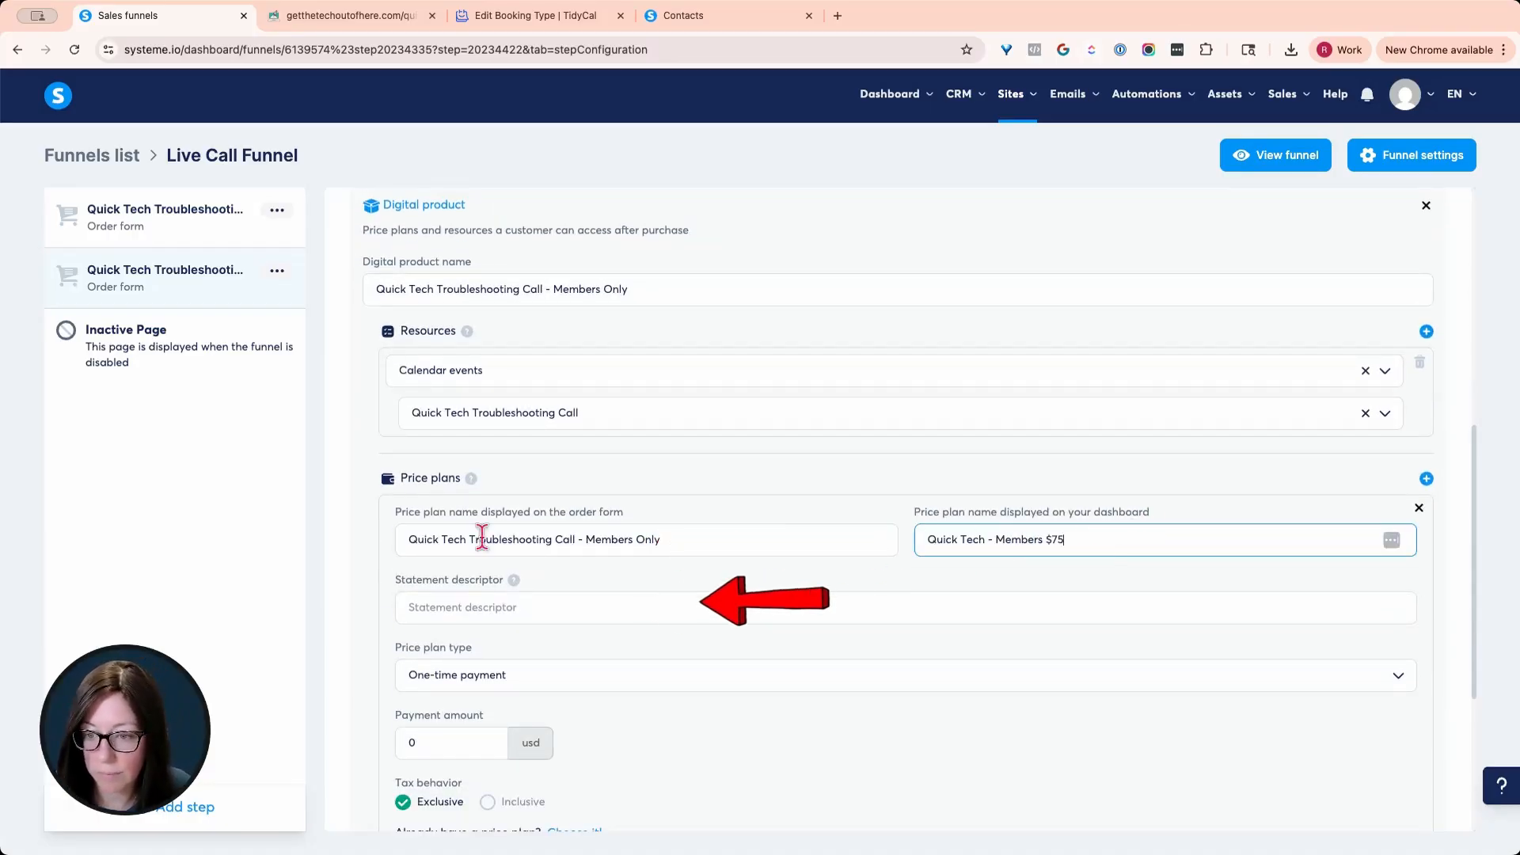
{"action": "left_click", "coordinate": [491, 608]}
{"action": "type", "text": "Te"}
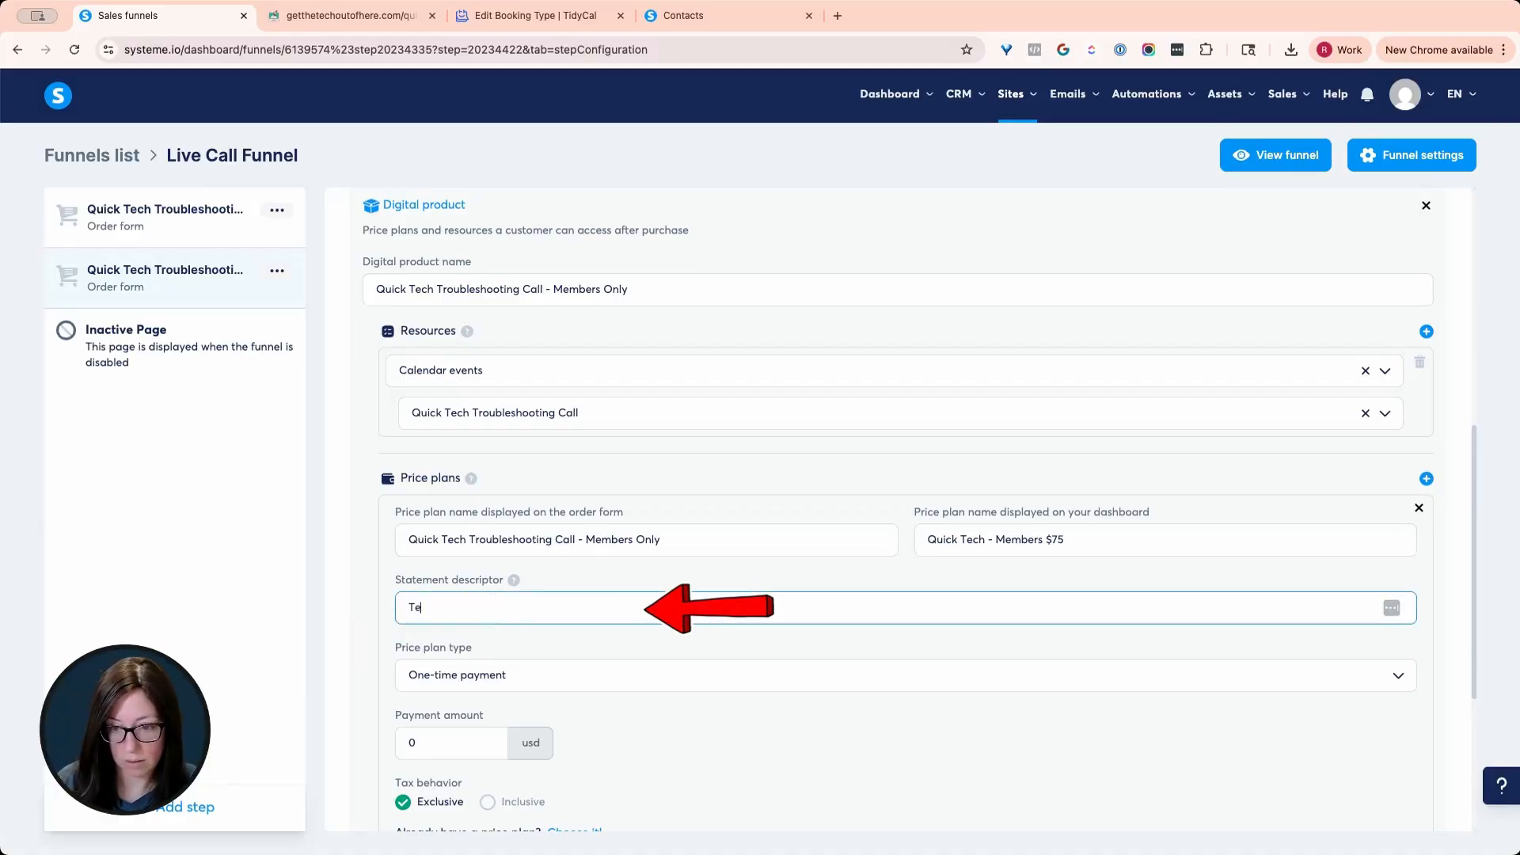
{"action": "type", "text": "ch Call Rucheli"}
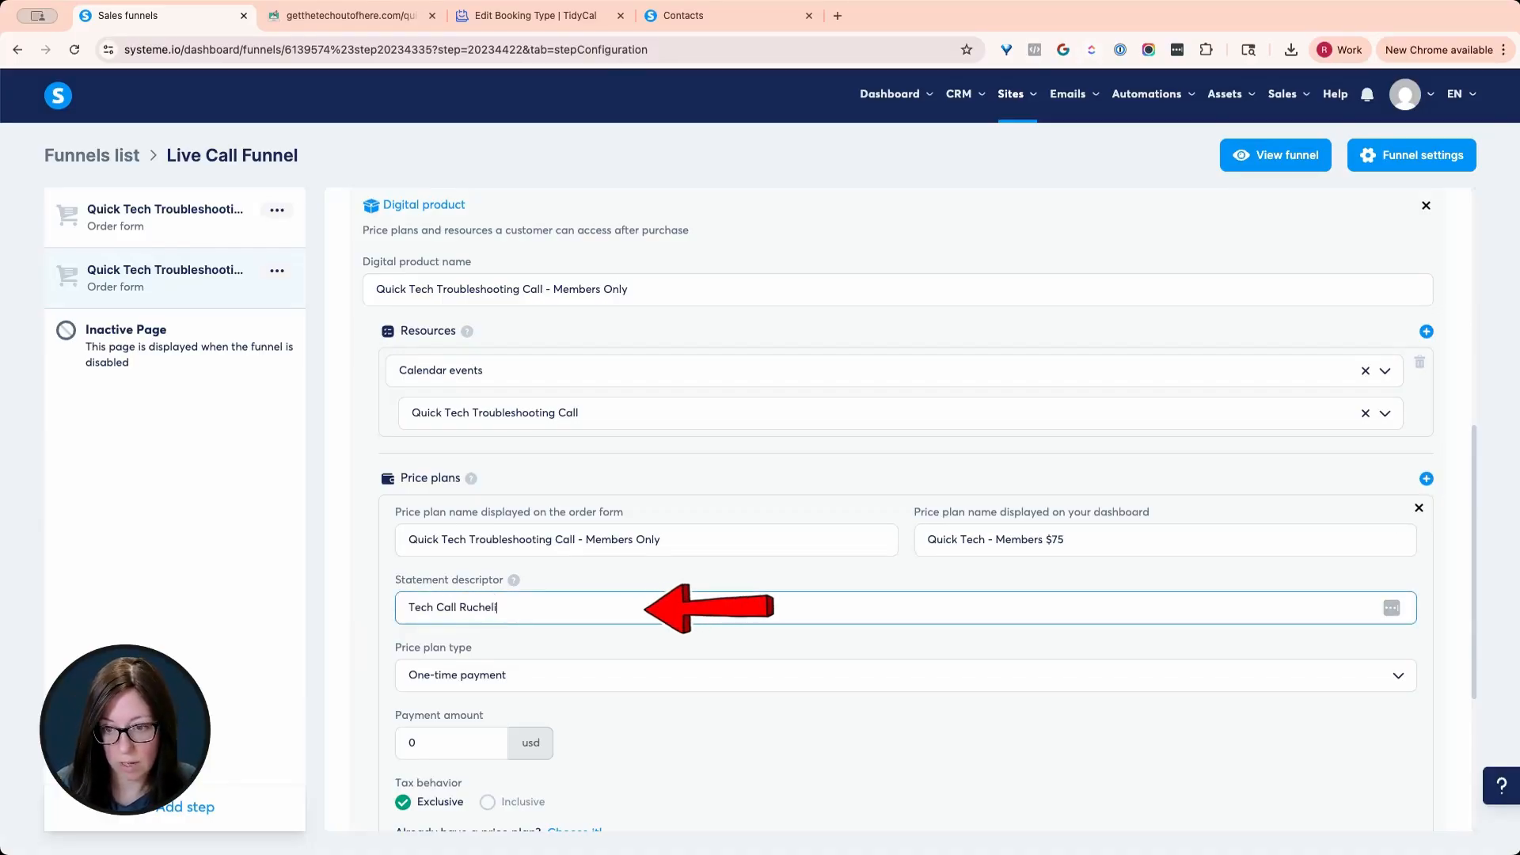
Set the price plan's payment amount to 75 USD, then save the plan and the digital product.
{"action": "left_click", "coordinate": [451, 743]}
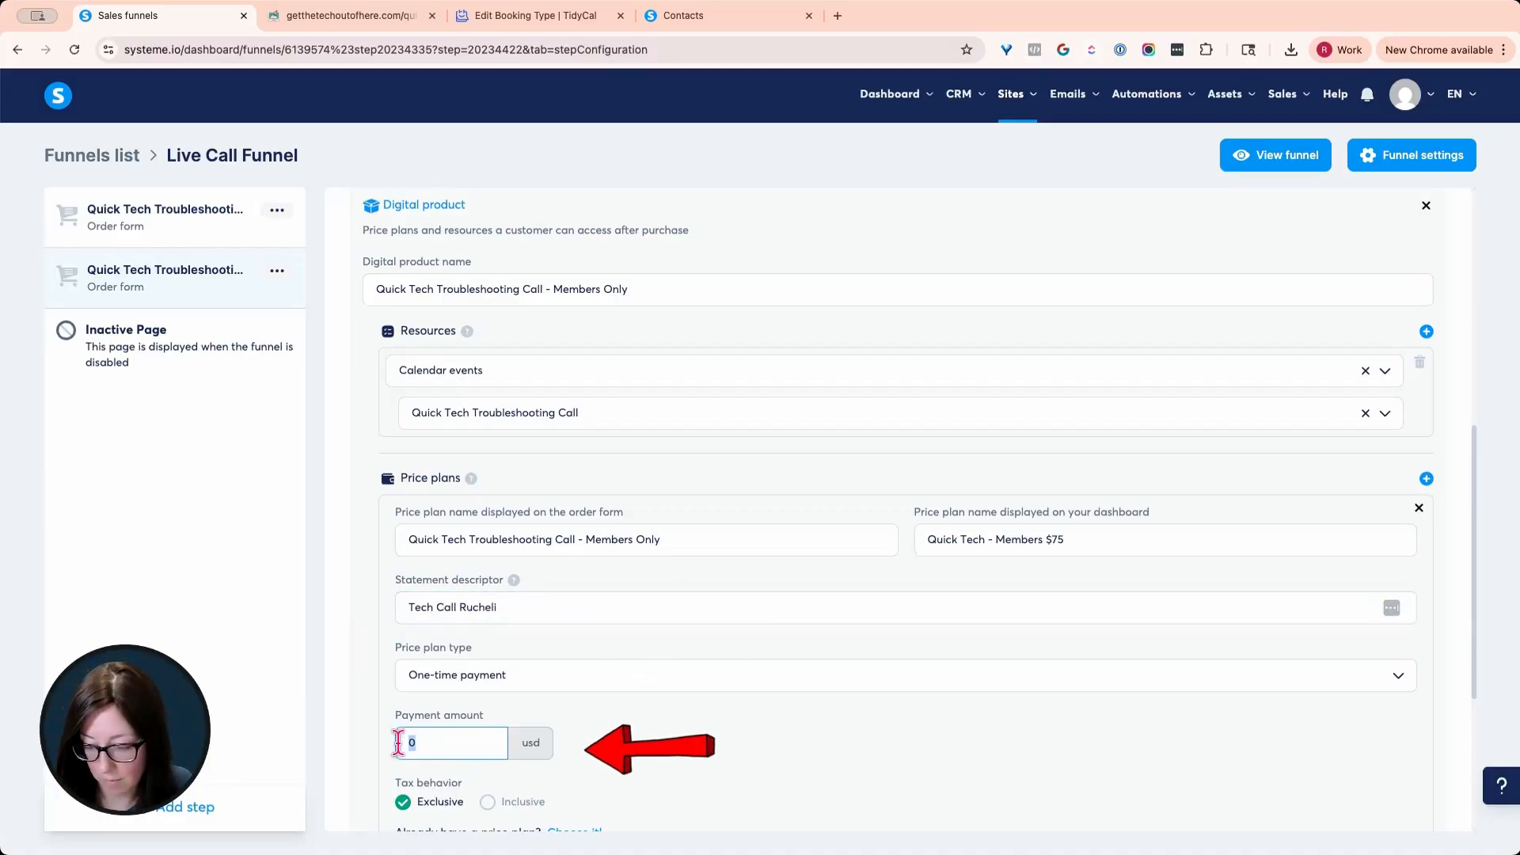
{"action": "type", "text": "75"}
{"action": "scroll", "coordinate": [791, 712], "scroll_direction": "down", "scroll_amount": 3}
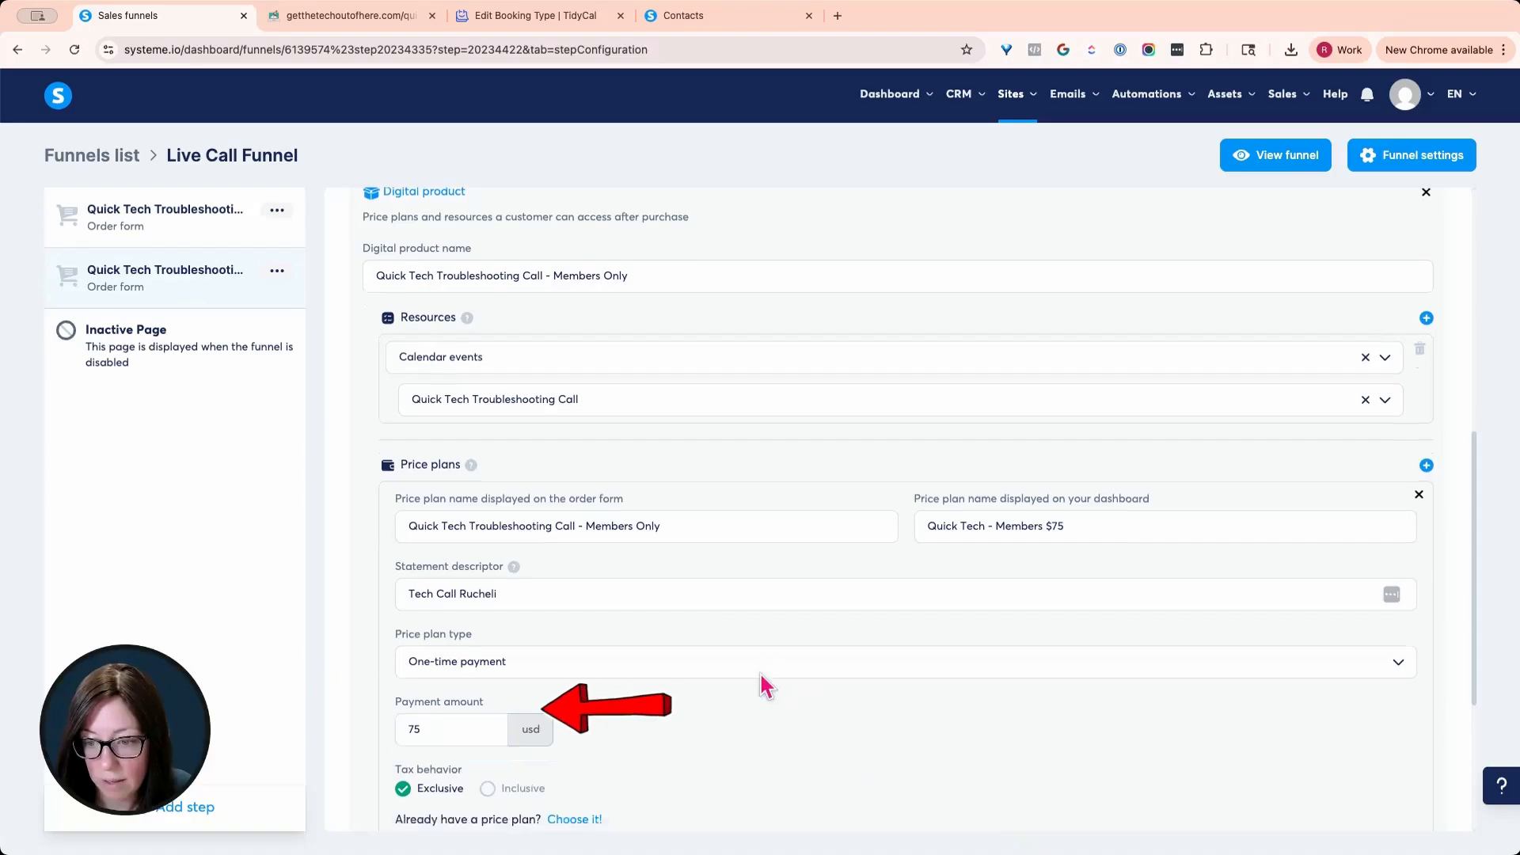
{"action": "left_click", "coordinate": [467, 712]}
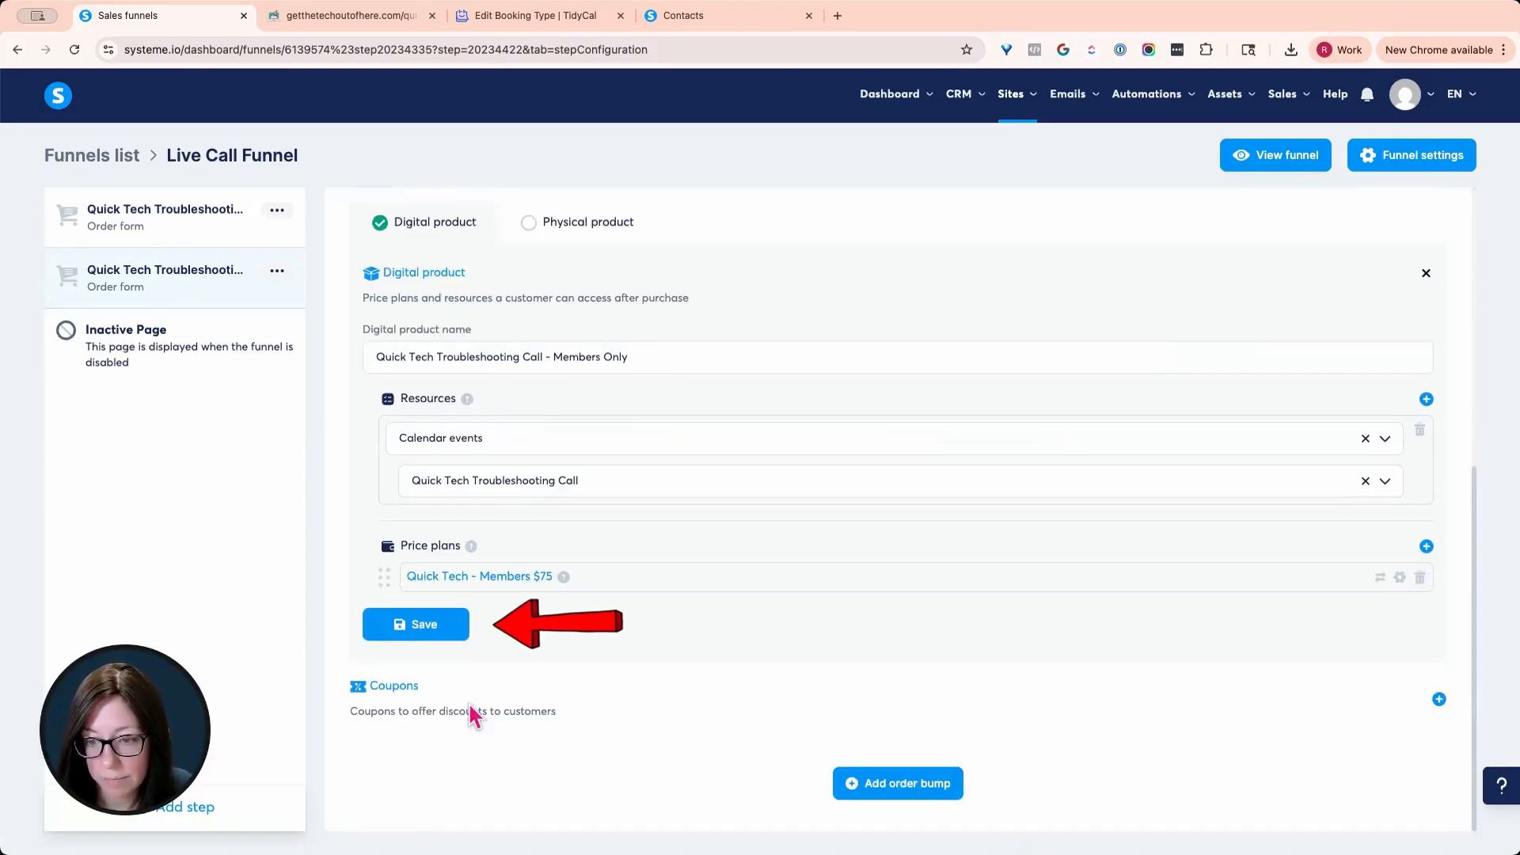
{"action": "left_click", "coordinate": [455, 630]}
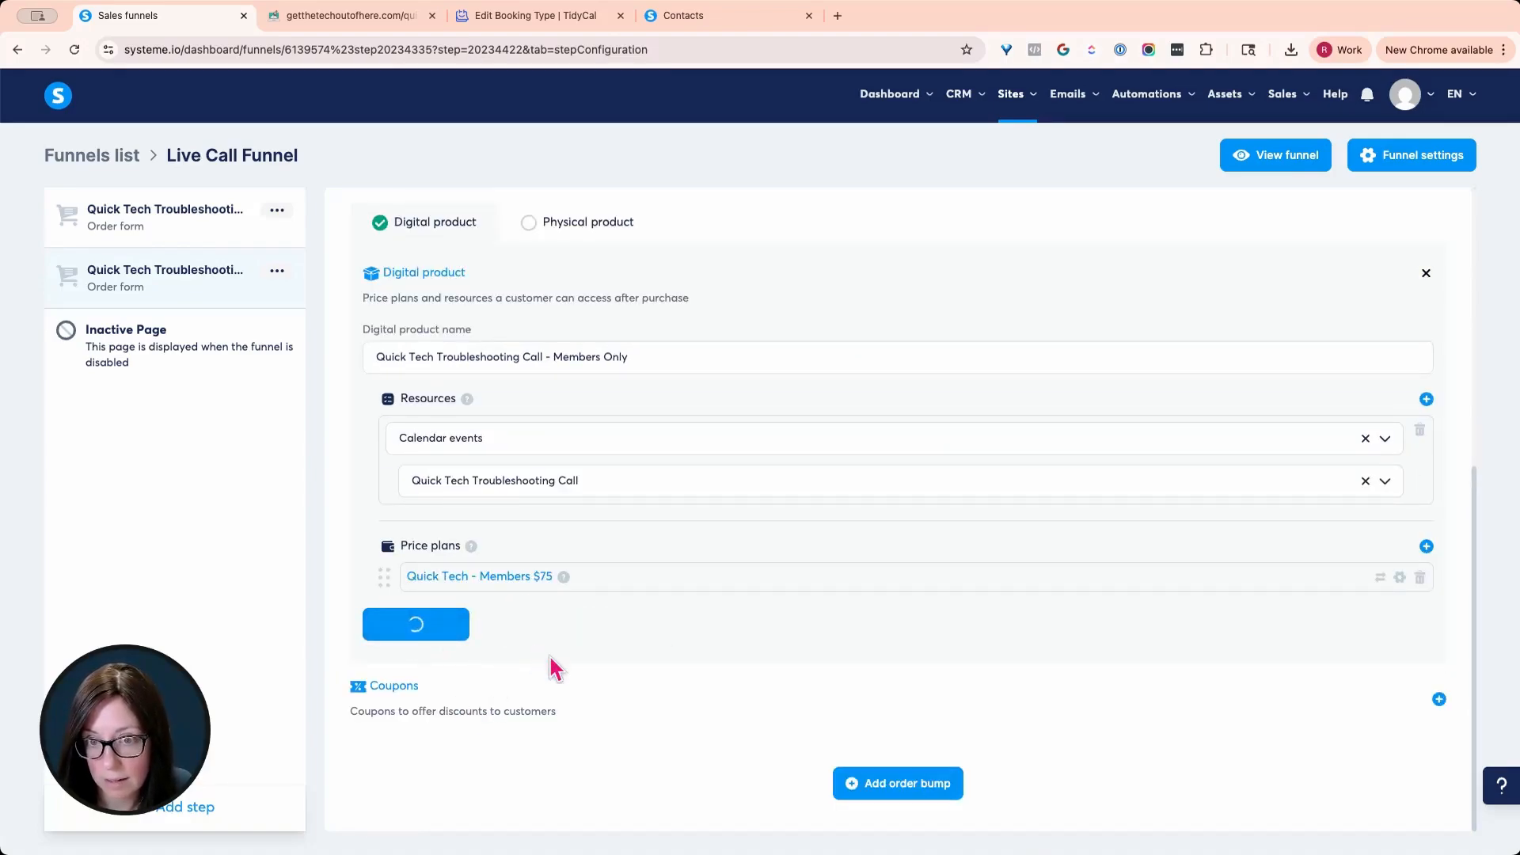
Open the members-only order form page for editing and look over its paid calendar and introductory text.
{"action": "scroll", "coordinate": [643, 453], "scroll_direction": "up", "scroll_amount": 5}
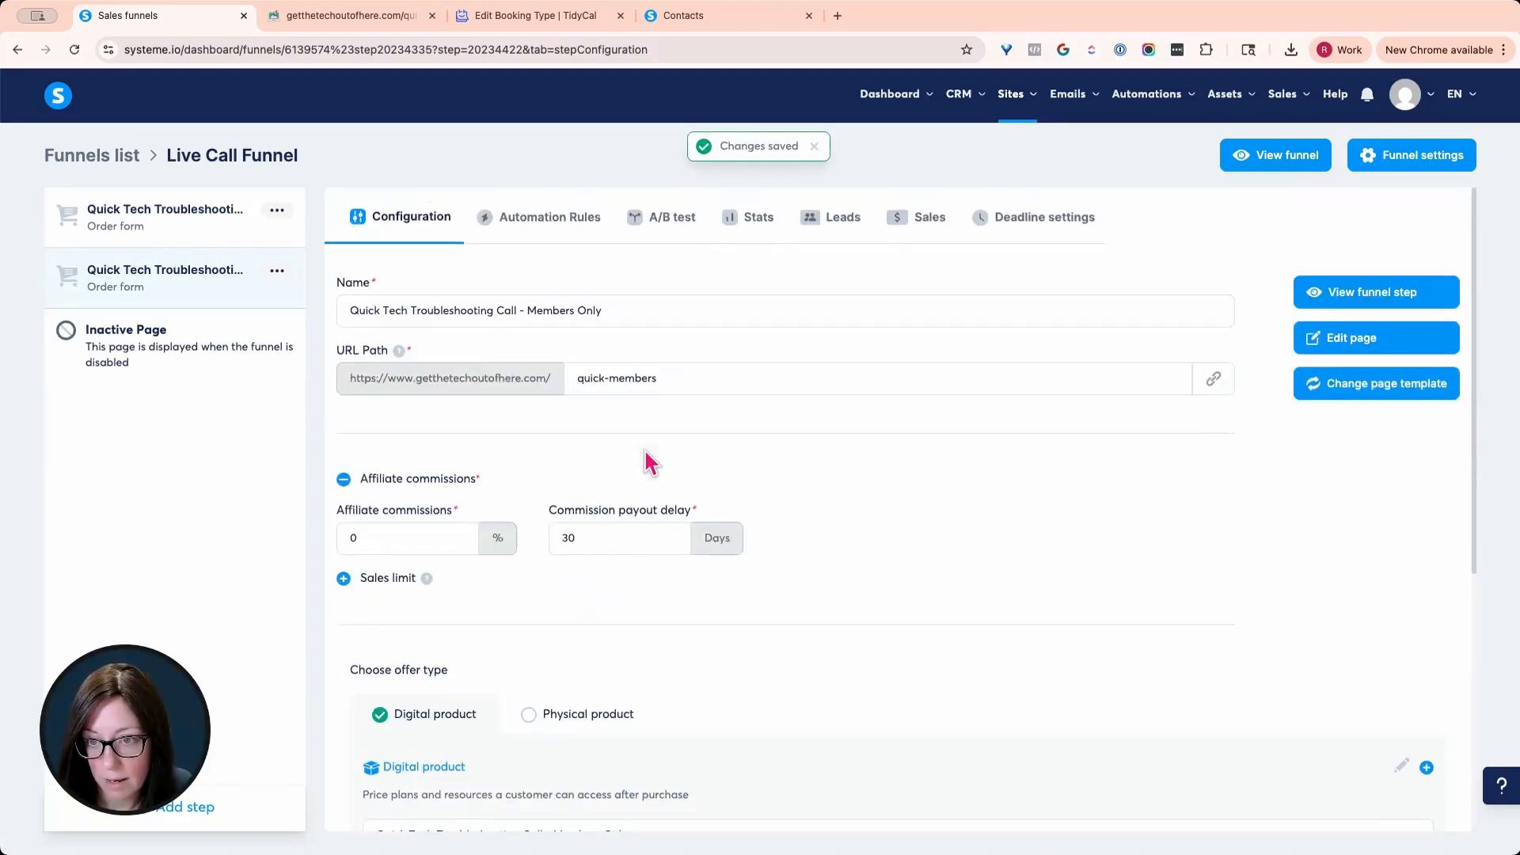
{"action": "left_click", "coordinate": [1343, 339]}
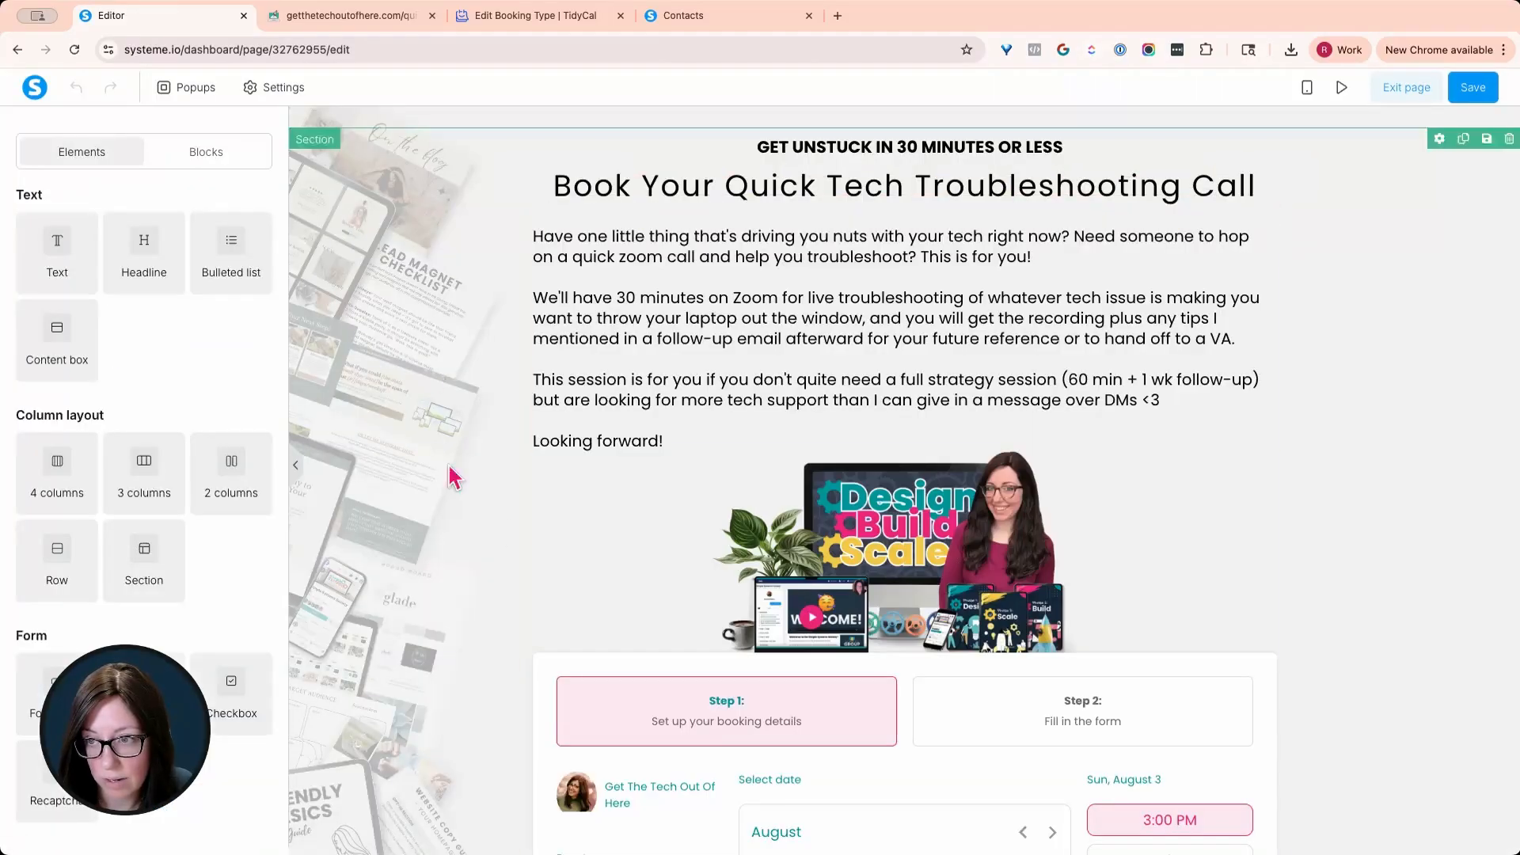
{"action": "scroll", "coordinate": [1153, 332], "scroll_direction": "down", "scroll_amount": 4}
{"action": "scroll", "coordinate": [1157, 428], "scroll_direction": "down", "scroll_amount": 2}
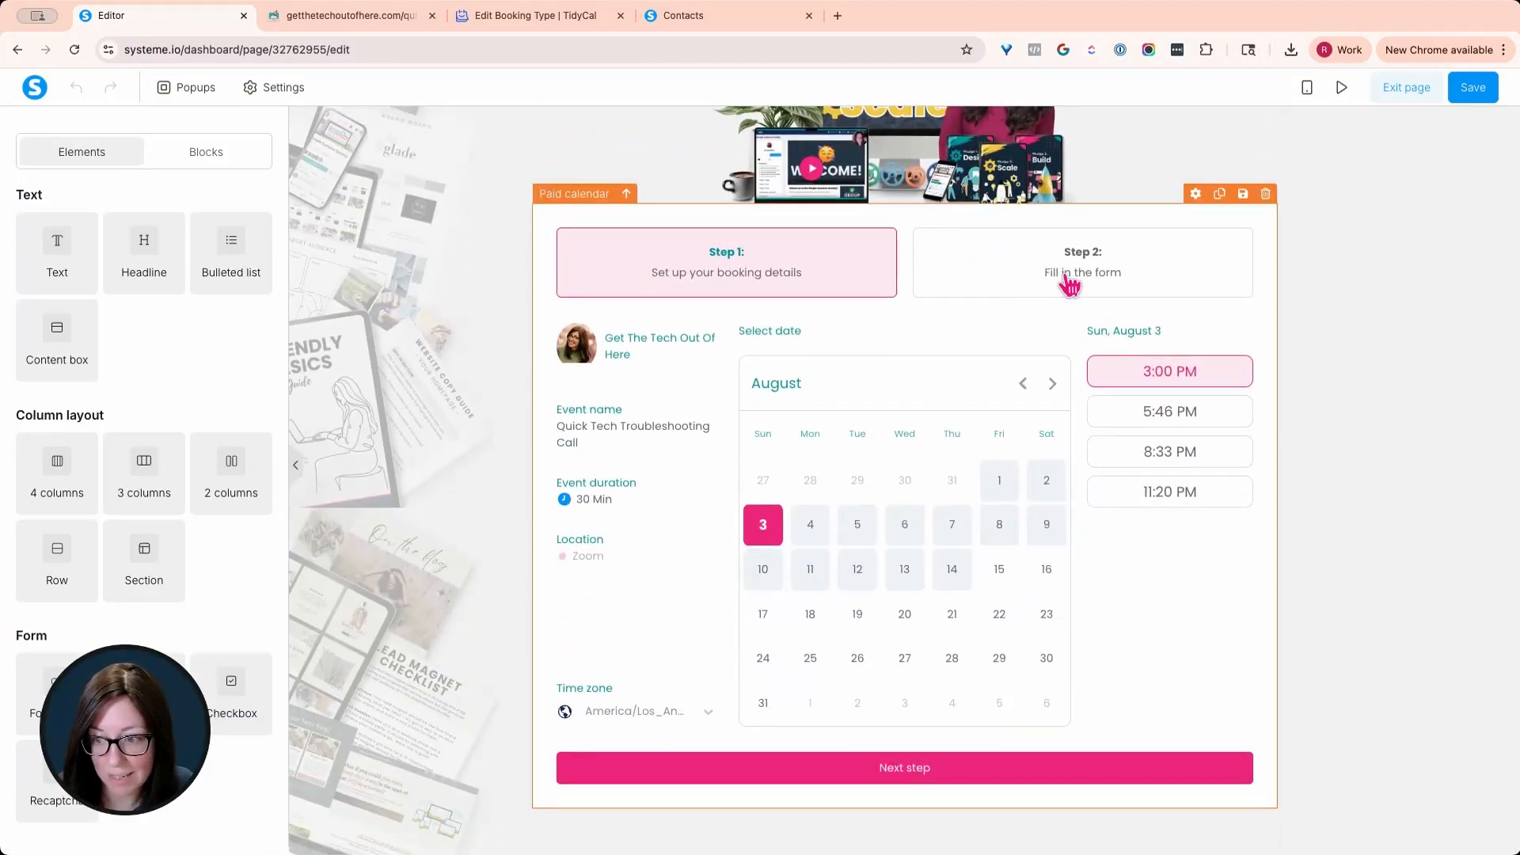
{"action": "scroll", "coordinate": [1070, 285], "scroll_direction": "up", "scroll_amount": 6}
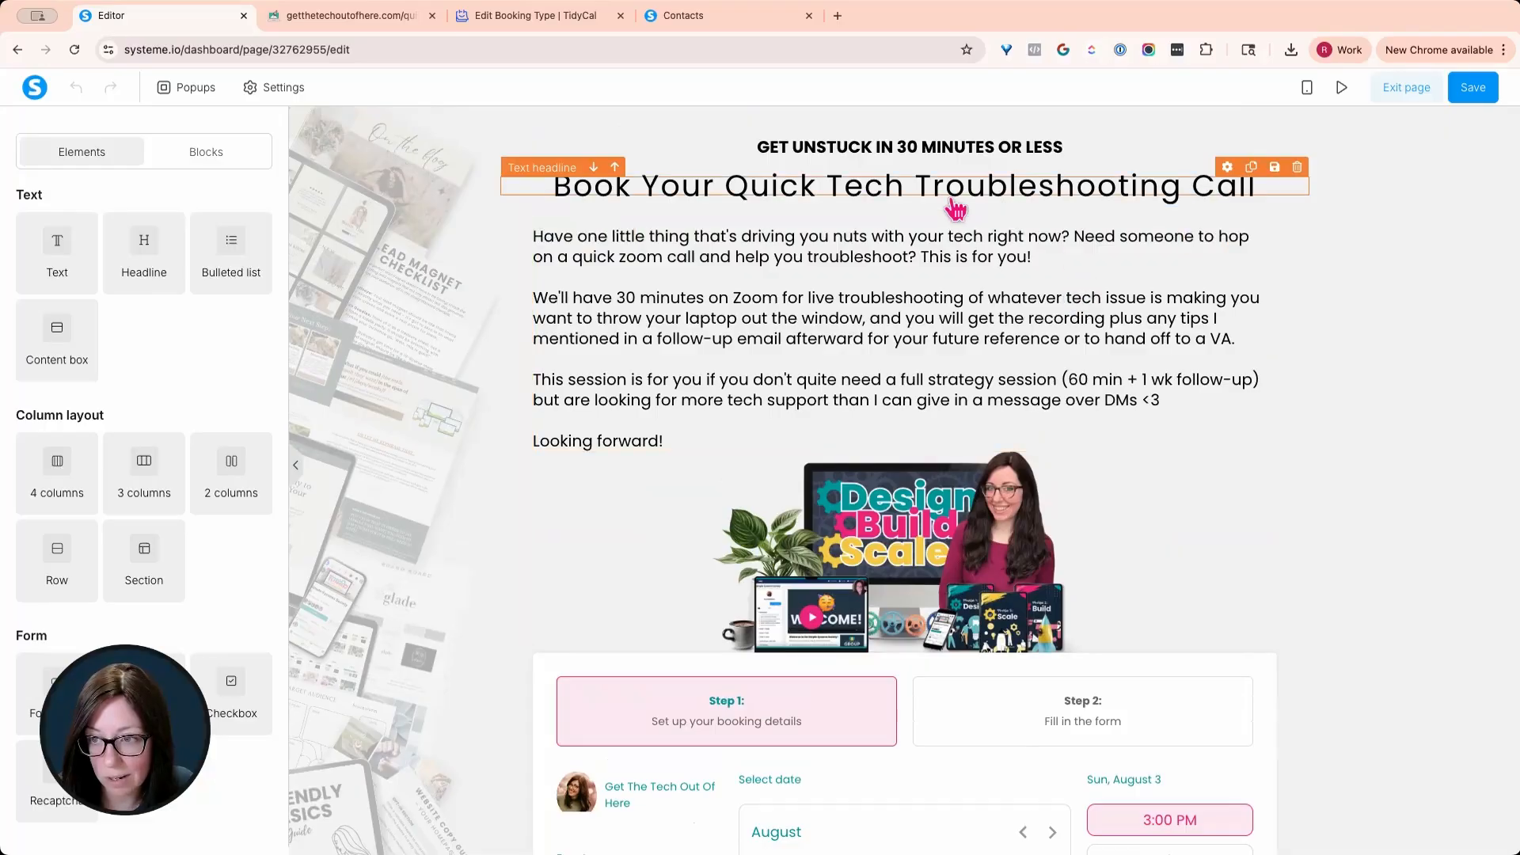
Add a second line reading "-- 50% OFF FOR MEMBERS ONLY! --" to the "Book Your Quick Tech Troubleshooting Call" headline.
{"action": "left_click", "coordinate": [955, 207]}
{"action": "left_click", "coordinate": [1182, 194]}
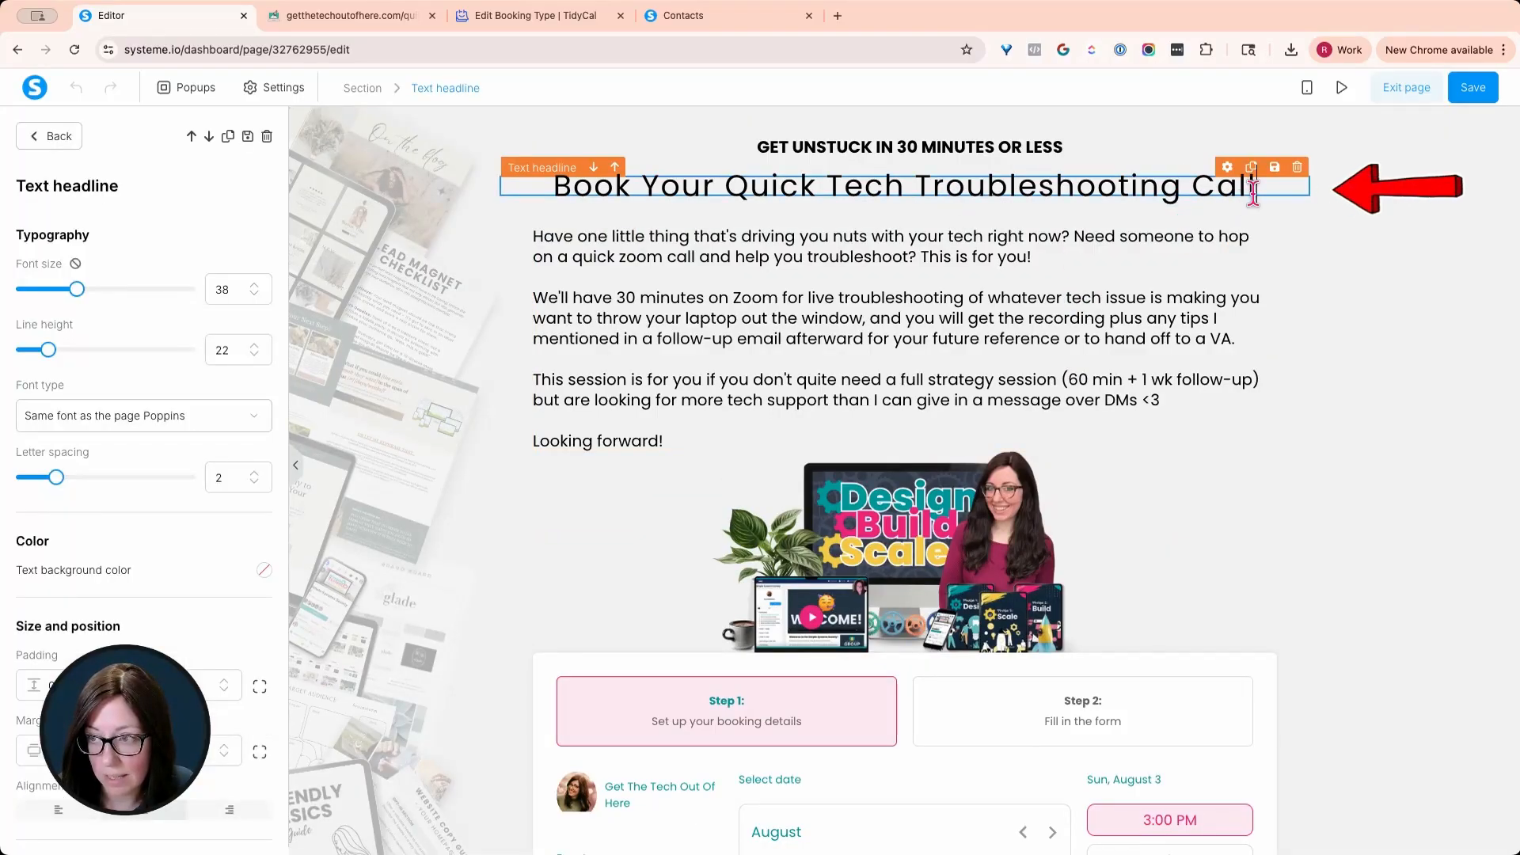
{"action": "key", "text": "Return"}
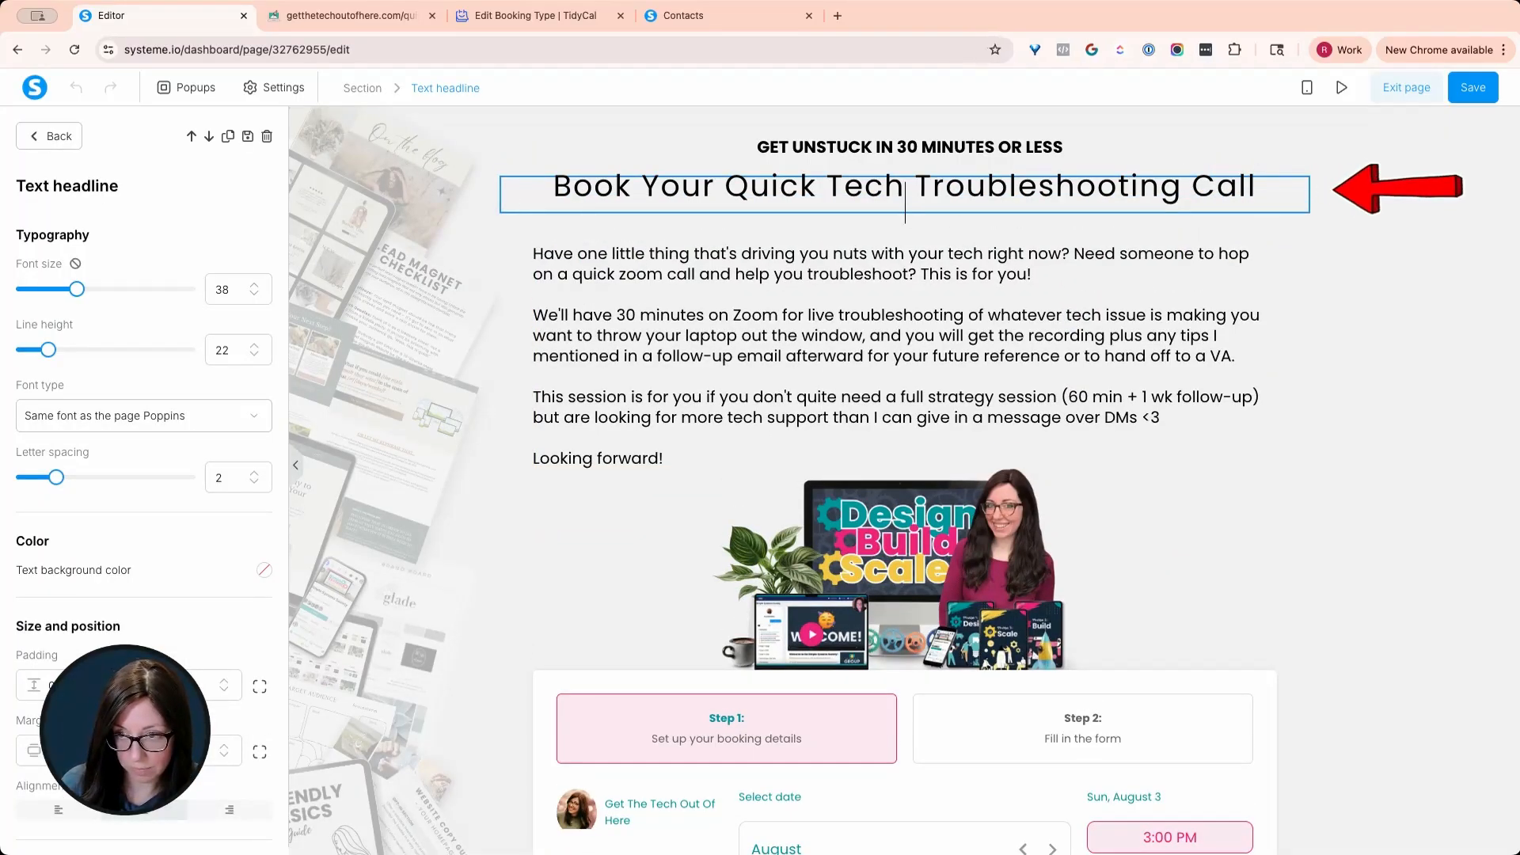
{"action": "type", "text": "-- 50%"}
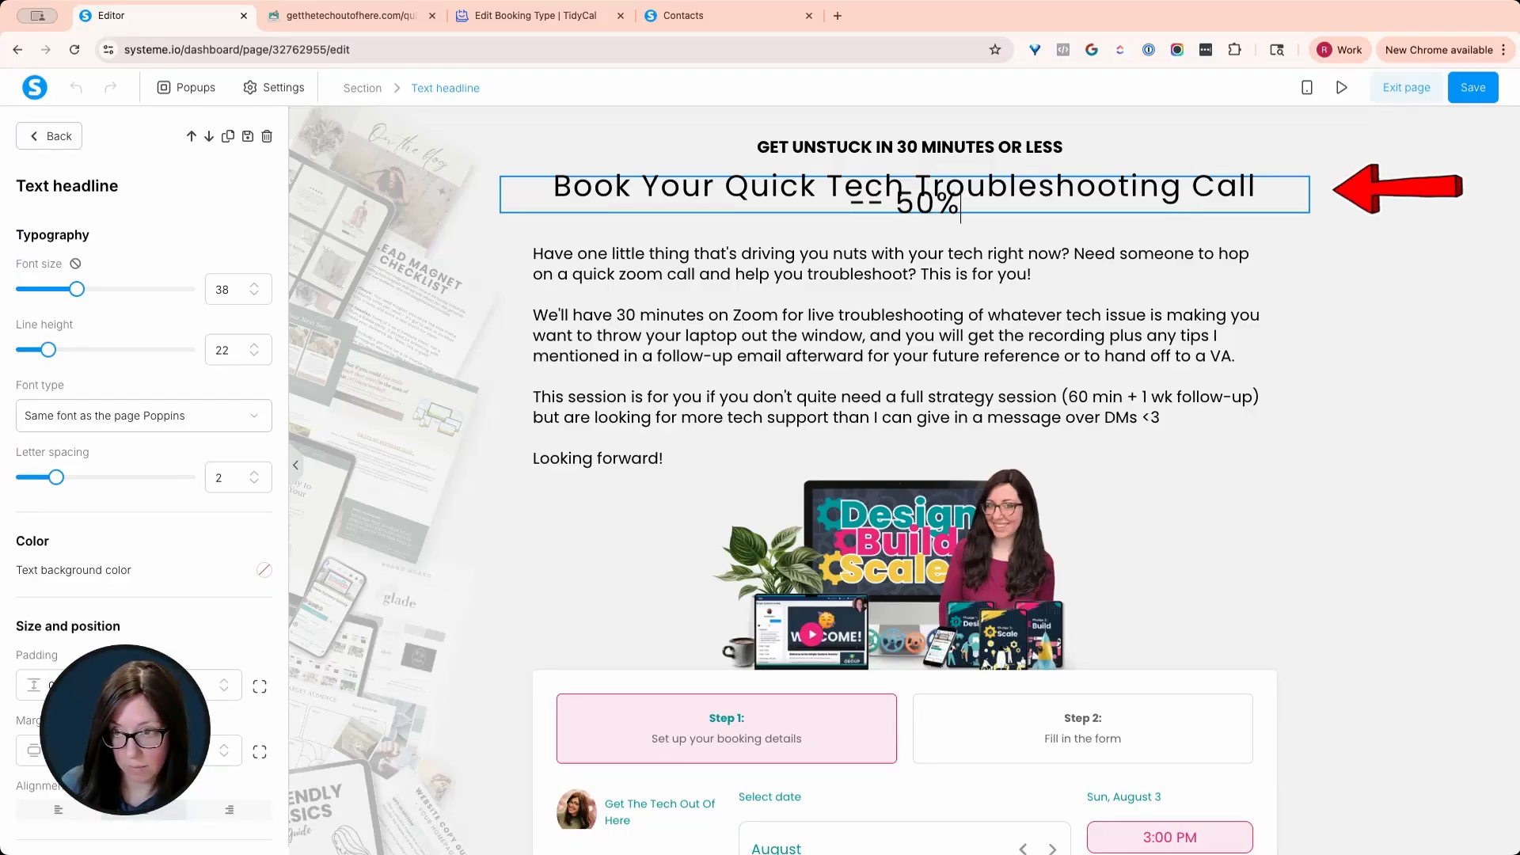
{"action": "type", "text": " OFF O"}
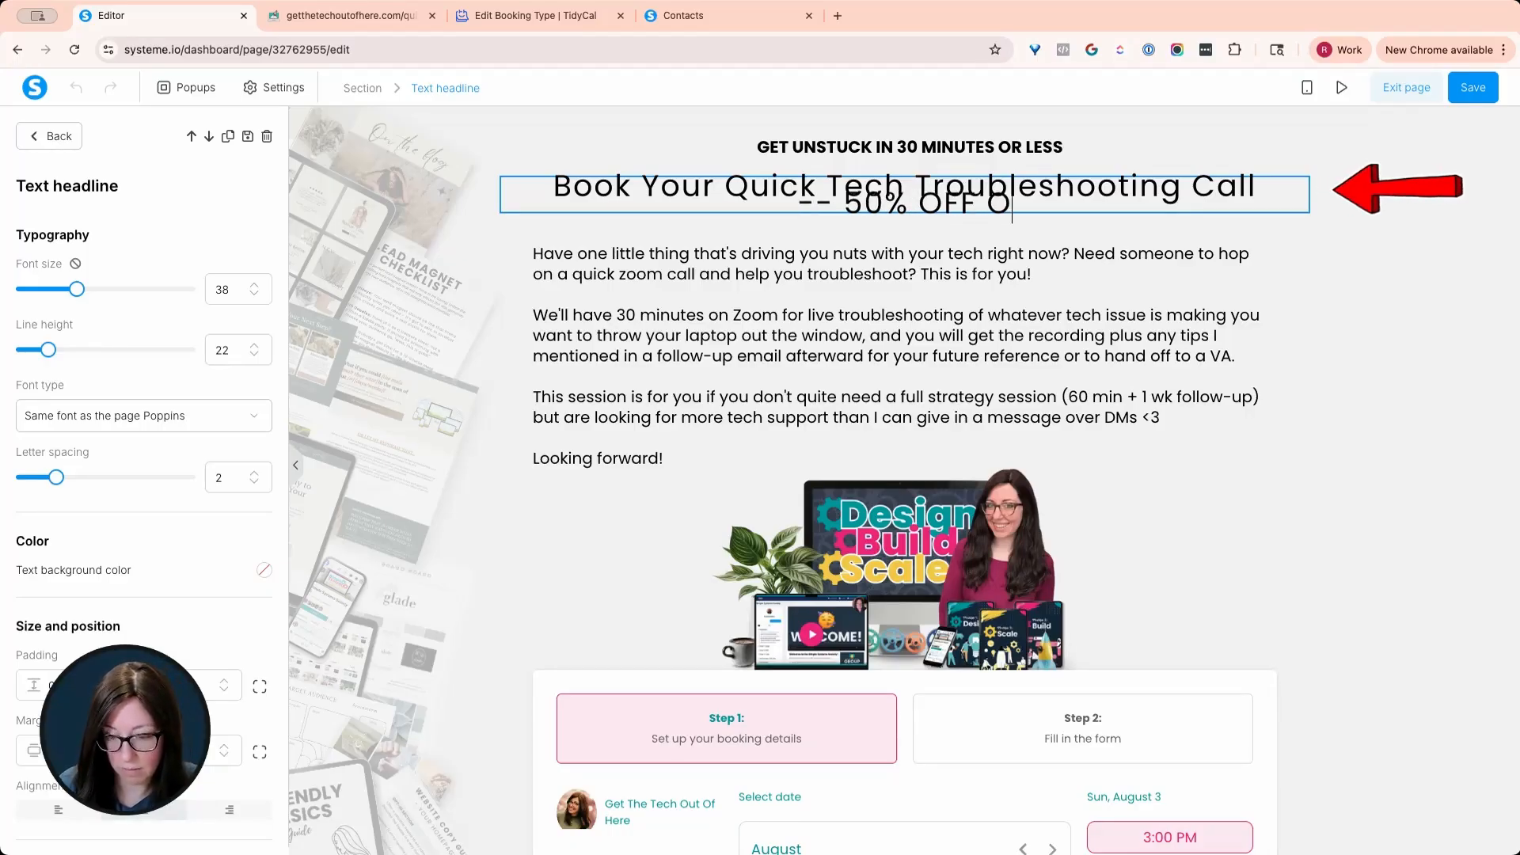
{"action": "key", "text": "BackSpace"}
{"action": "type", "text": "FOR MEMBE"}
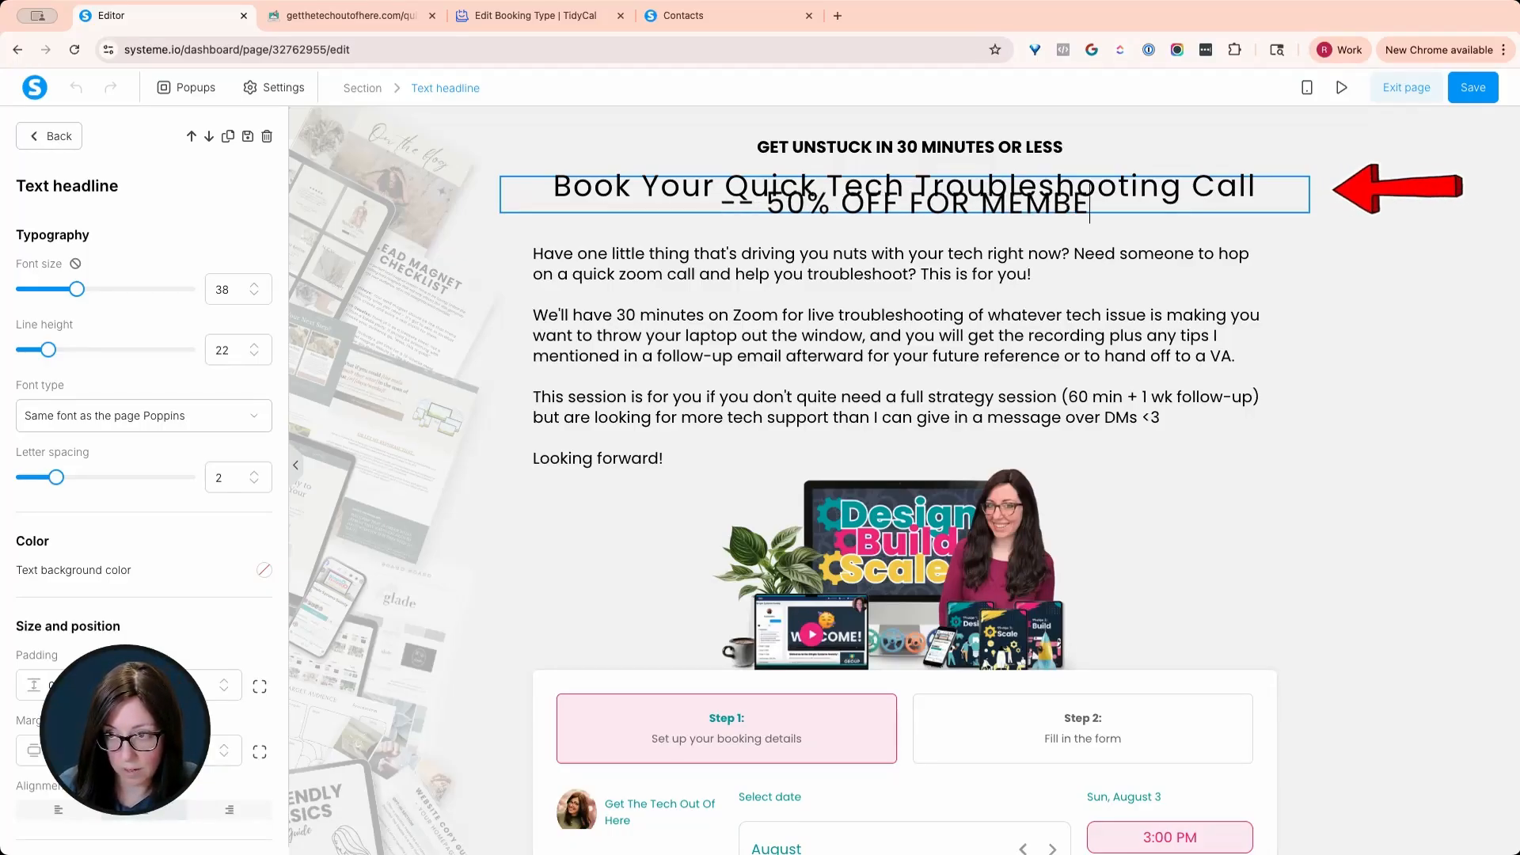
{"action": "type", "text": "RS ONLY!"}
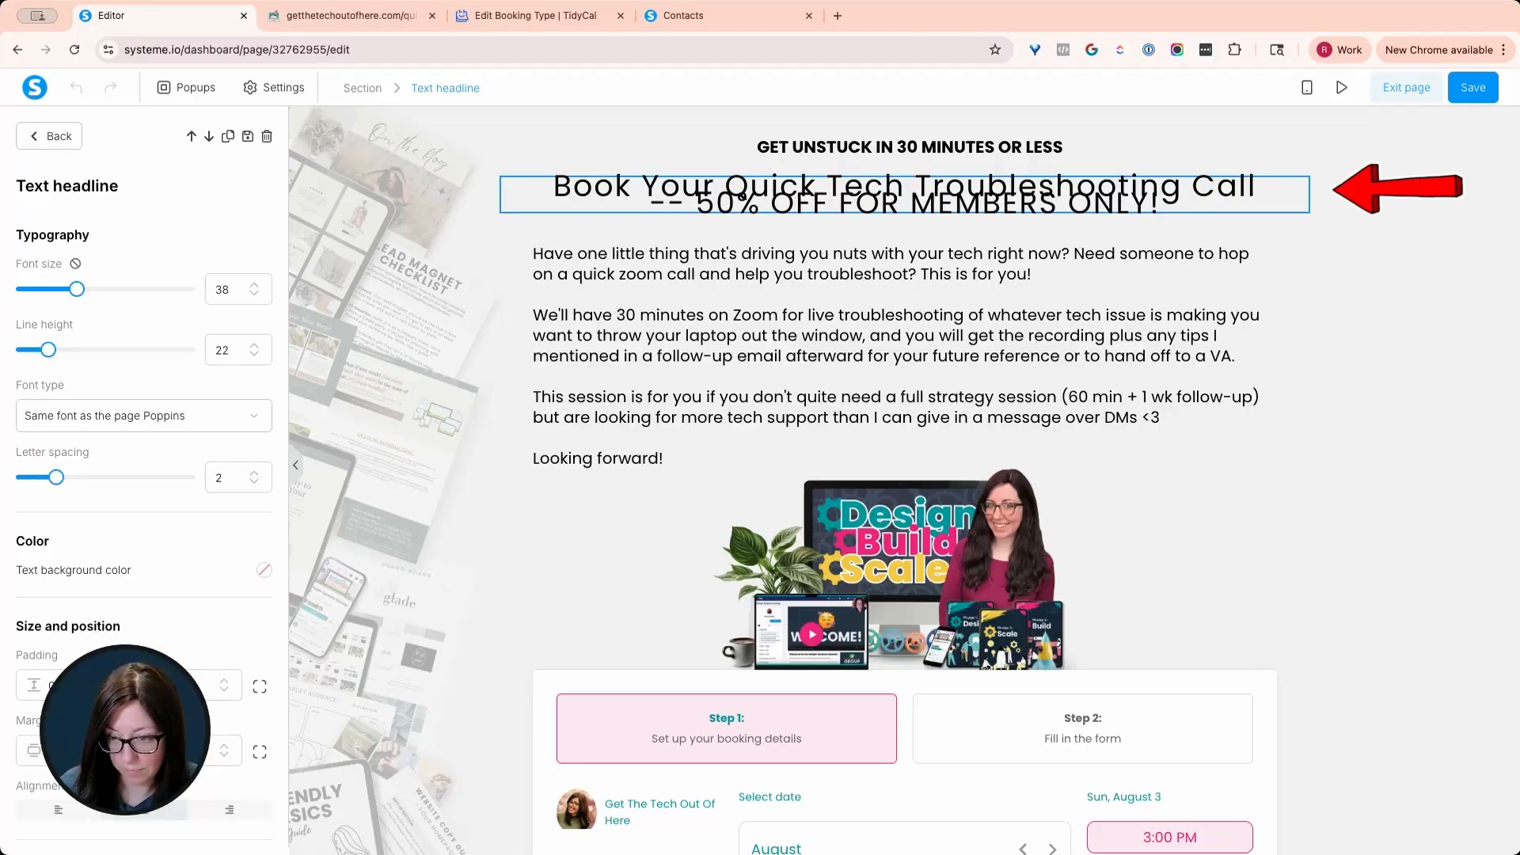
{"action": "type", "text": " --"}
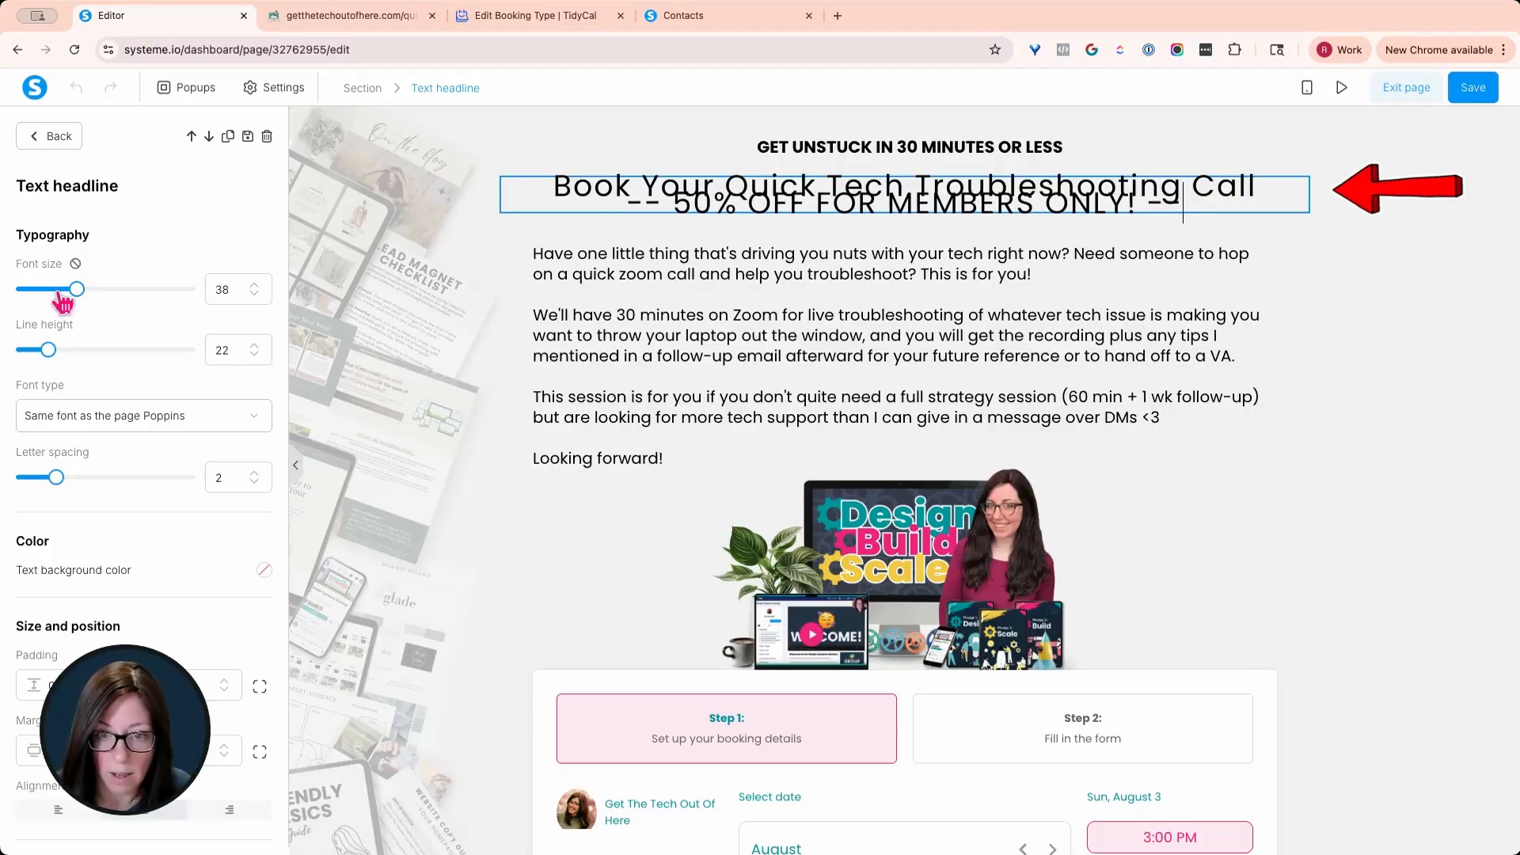
Increase the headline's line height to separate its two lines, check the paid calendar below, and save the page.
{"action": "left_click_drag", "start_coordinate": [48, 350], "coordinate": [92, 354]}
{"action": "left_click", "coordinate": [1290, 543]}
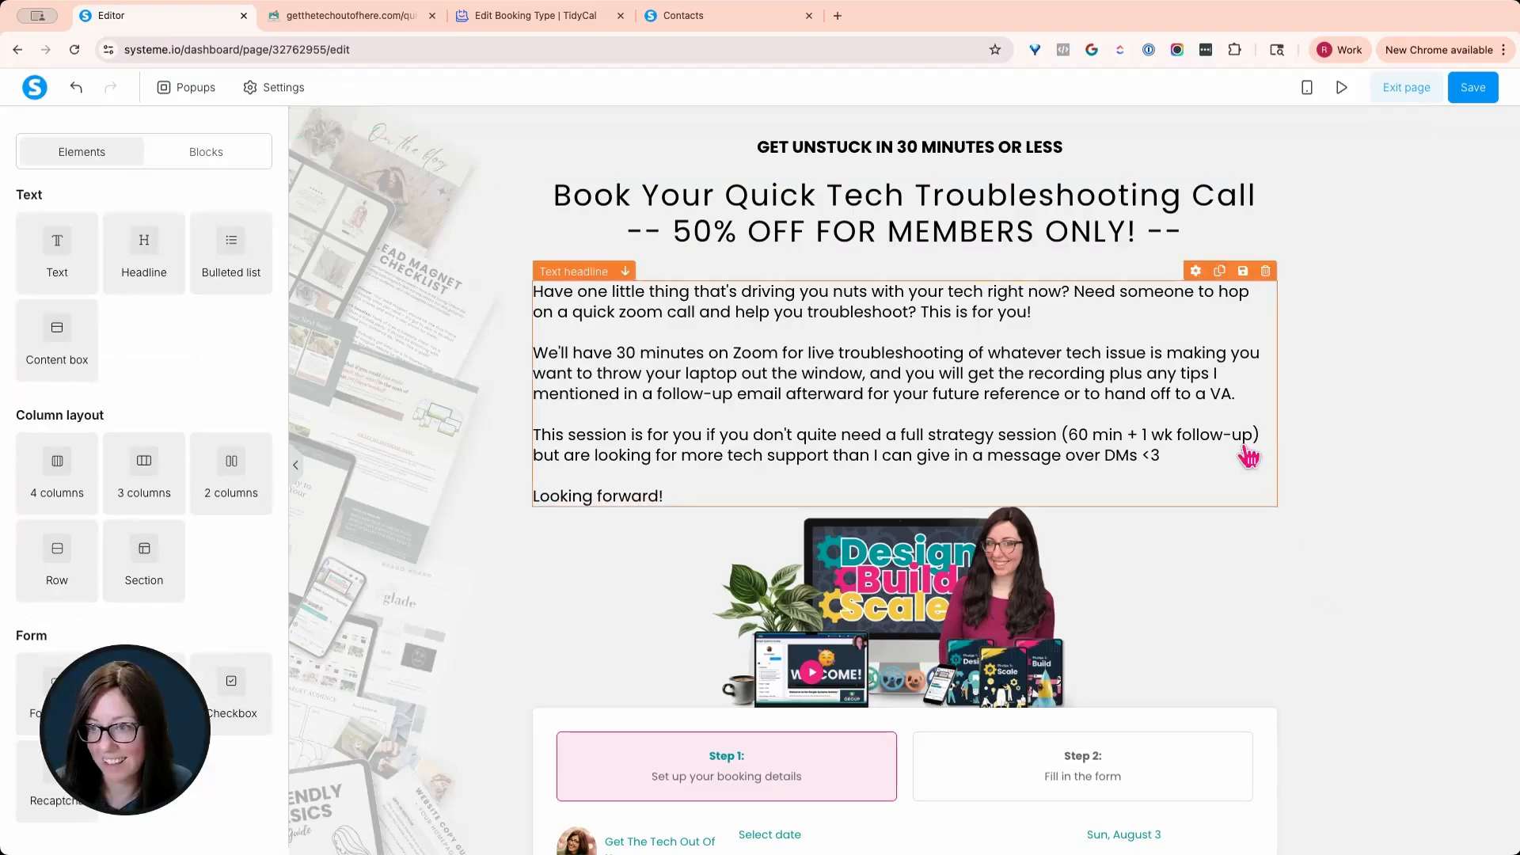
{"action": "scroll", "coordinate": [1243, 435], "scroll_direction": "down", "scroll_amount": 6}
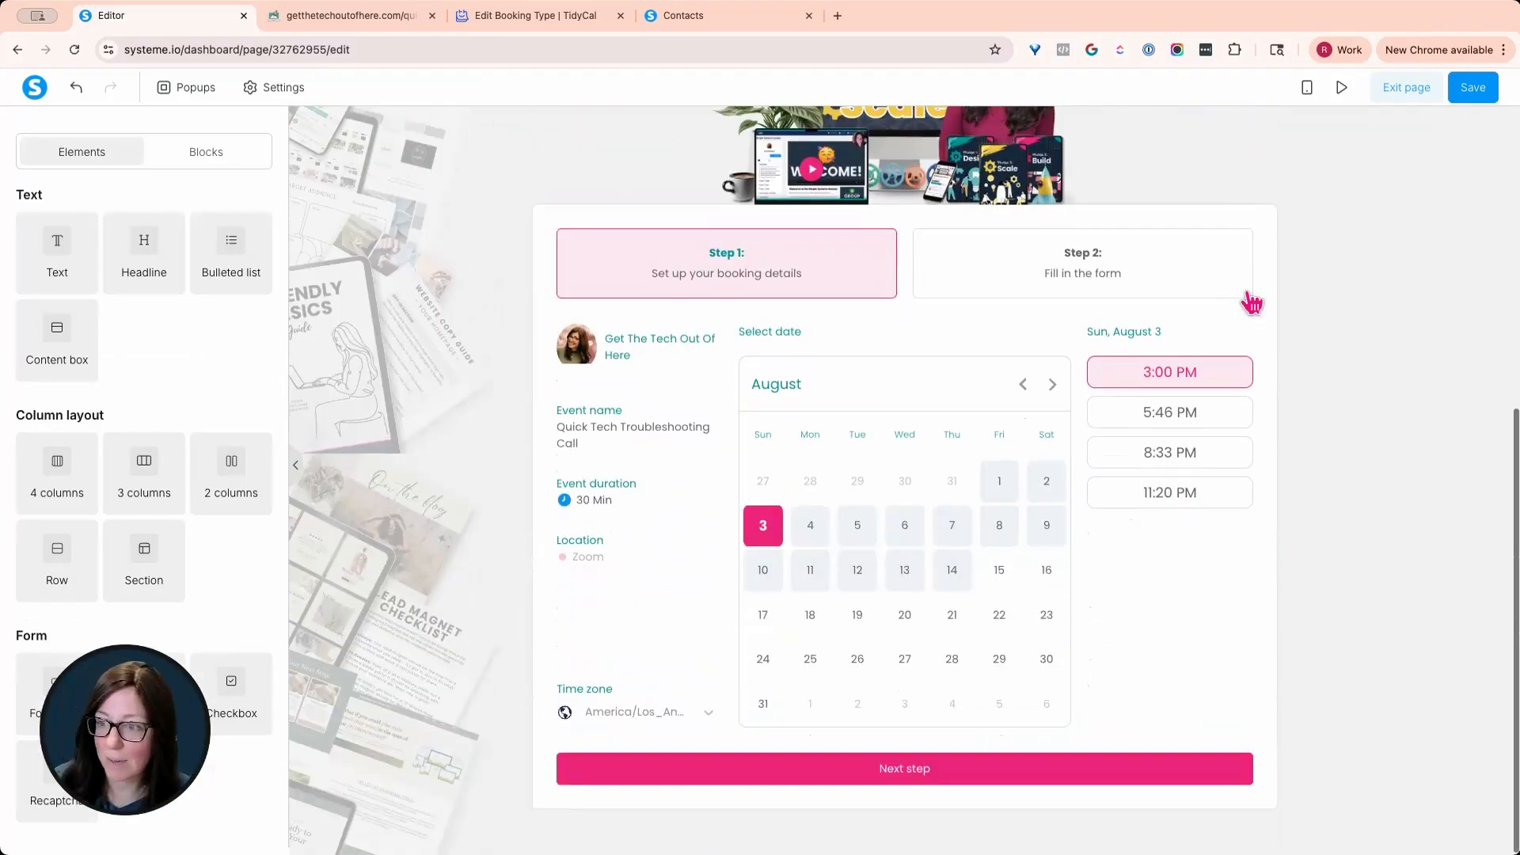
{"action": "left_click", "coordinate": [1473, 88]}
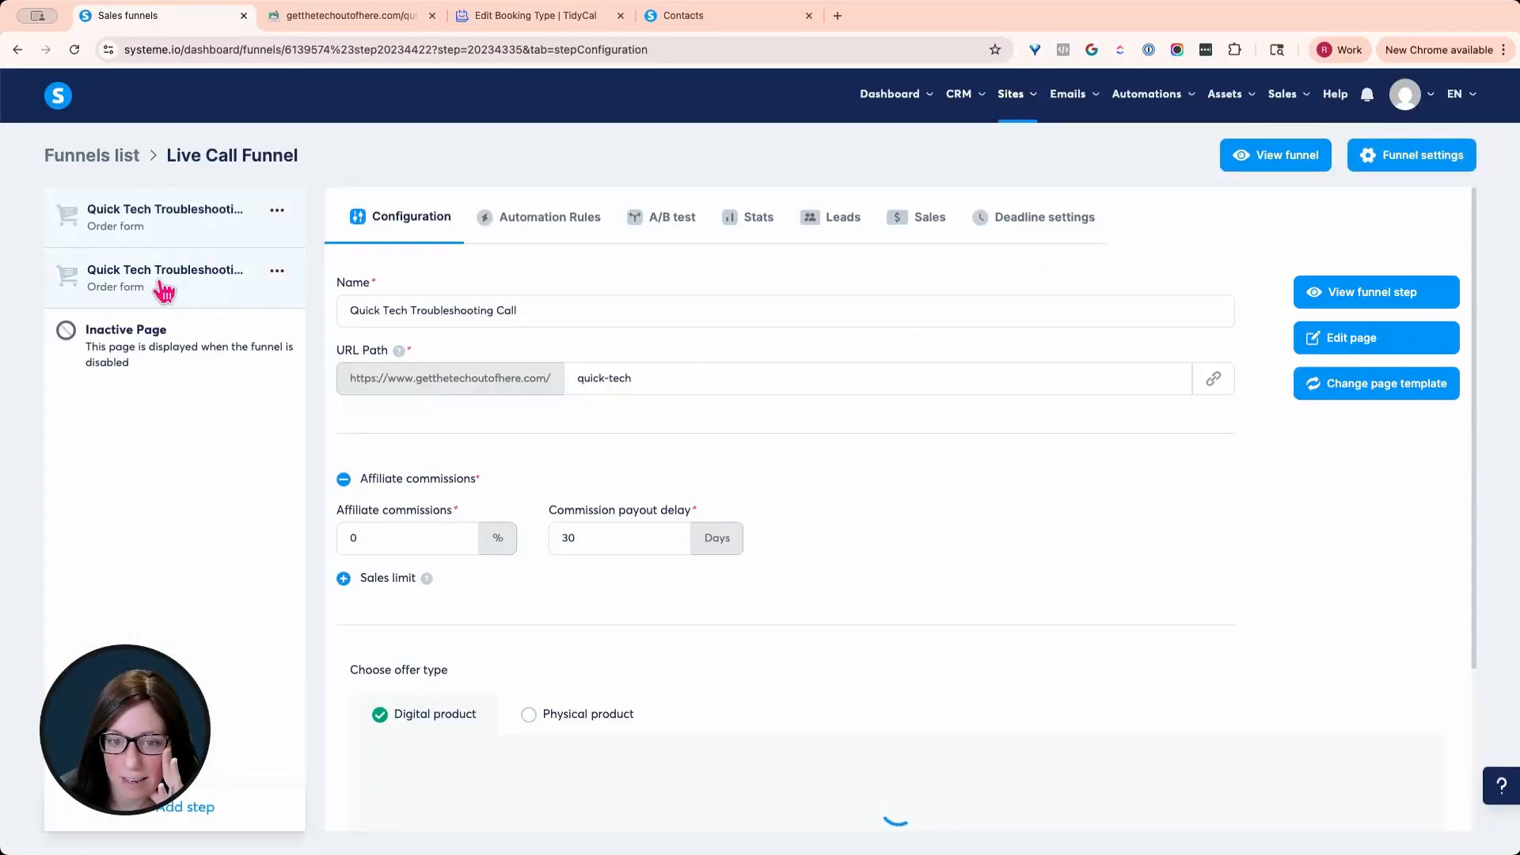
Duplicate the members-only order form step, rename the copy "Quick Tech Troubleshooting Call - Complimentary", and set its URL path to "quick-3456789".
{"action": "left_click", "coordinate": [163, 293]}
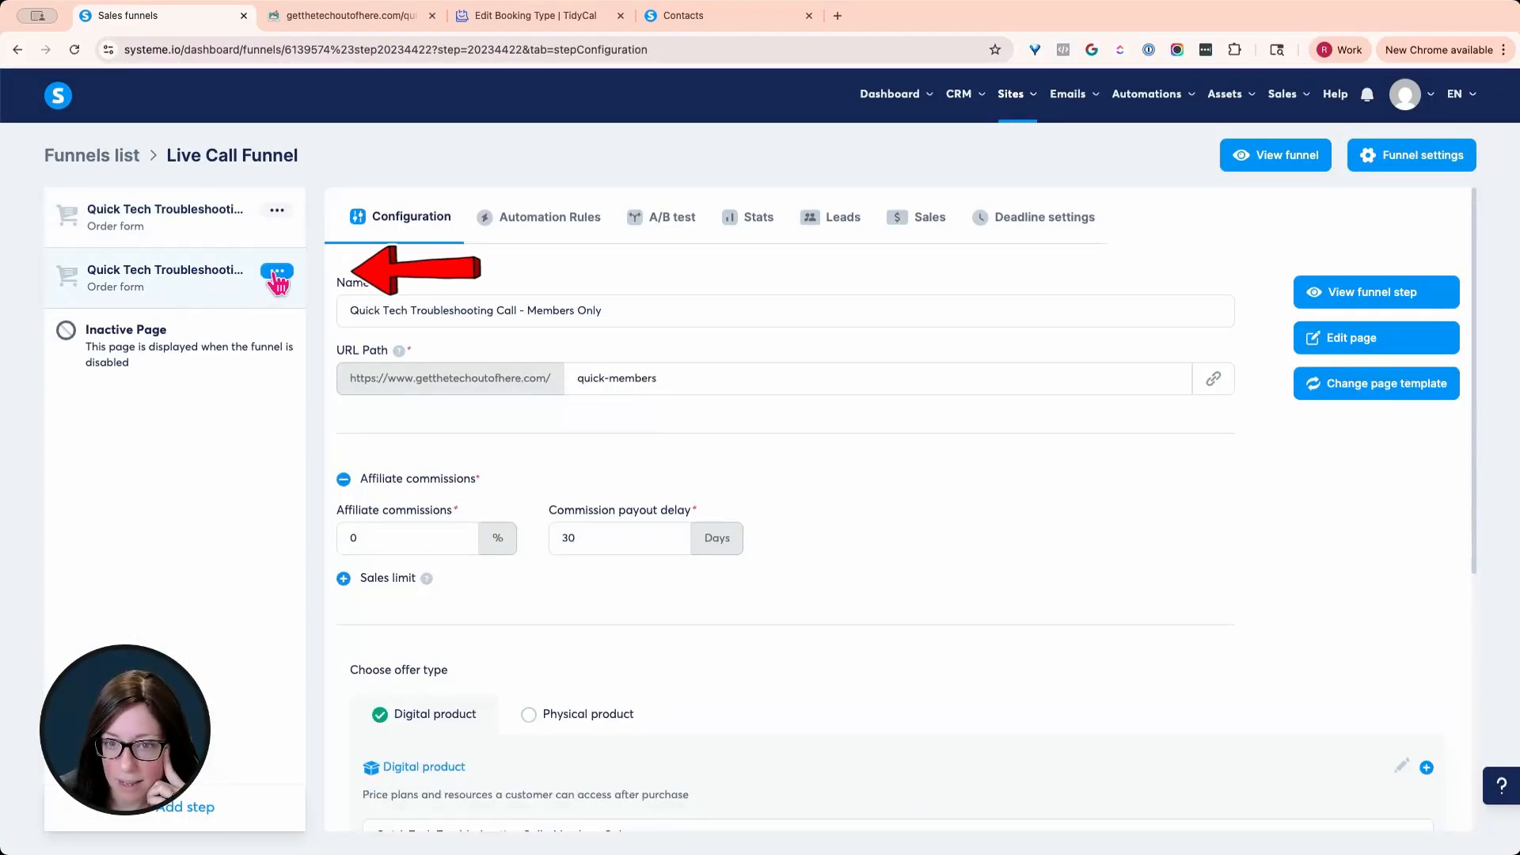
{"action": "left_click", "coordinate": [277, 273]}
{"action": "left_click", "coordinate": [215, 278]}
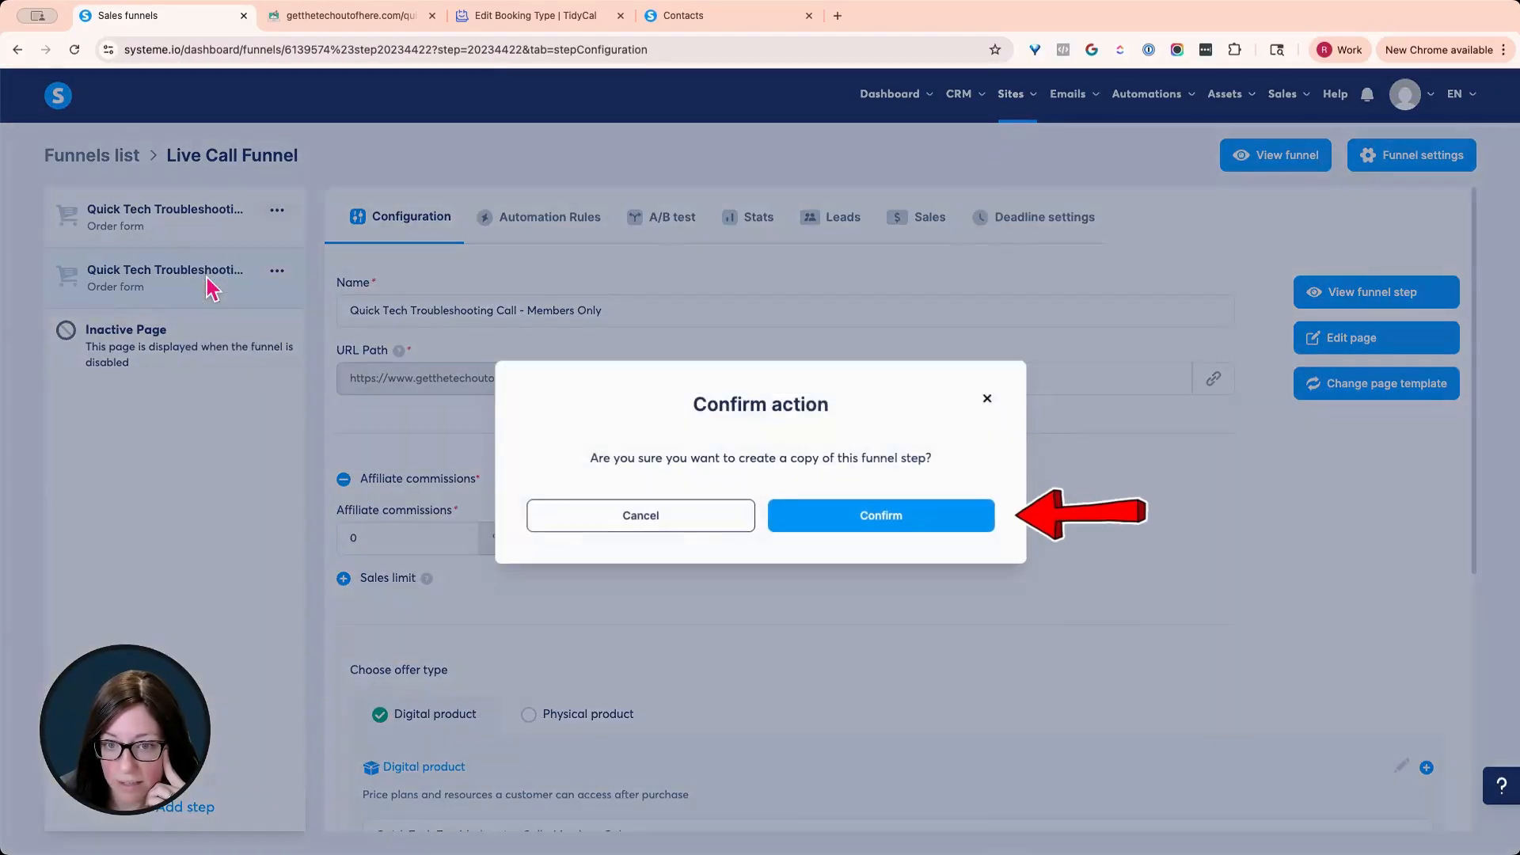
{"action": "left_click", "coordinate": [903, 523]}
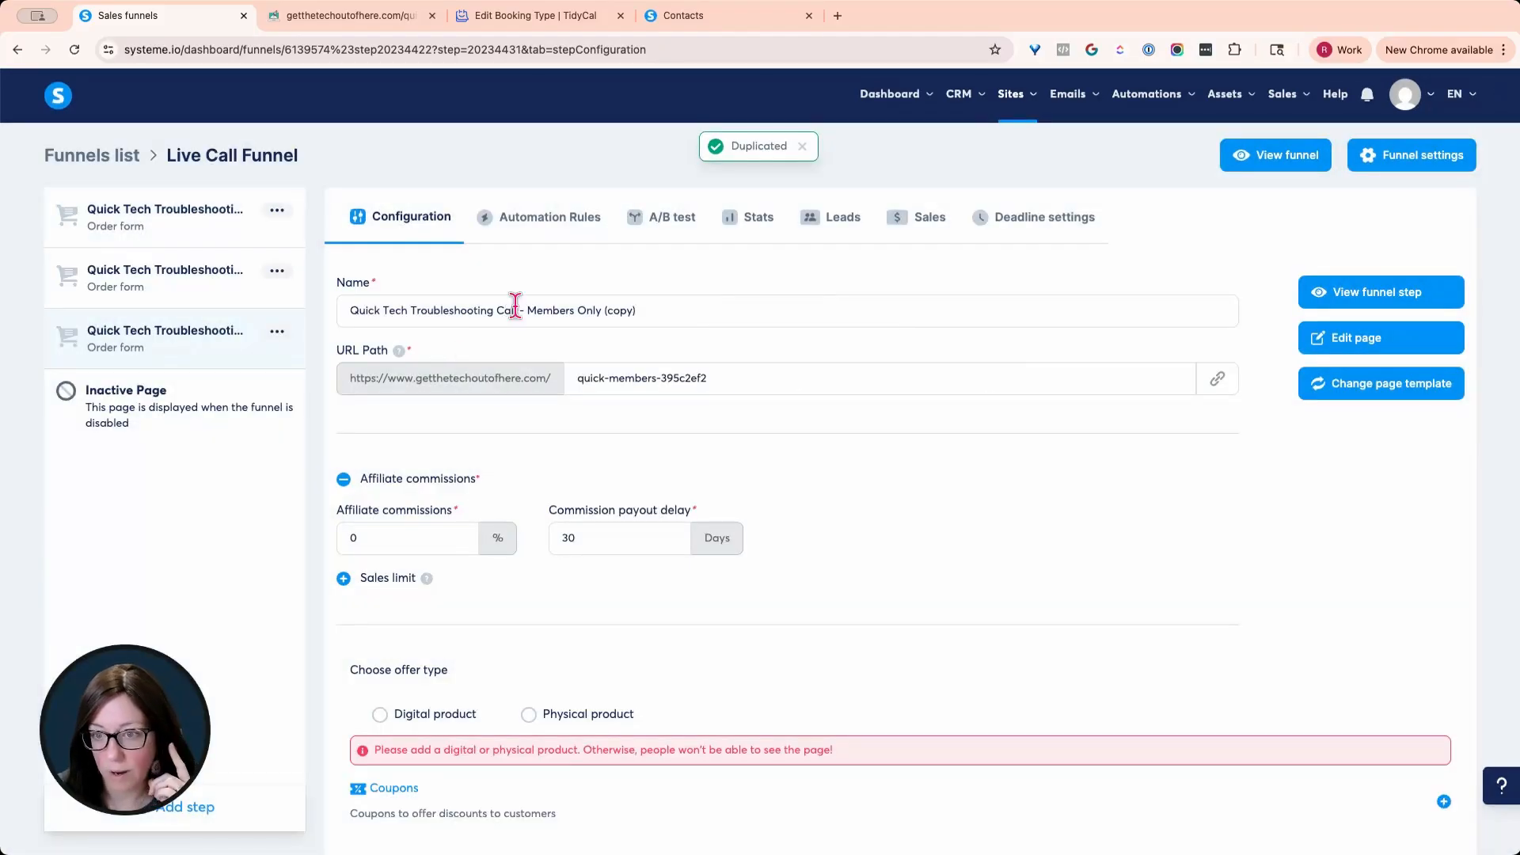
{"action": "left_click_drag", "start_coordinate": [525, 311], "coordinate": [831, 348]}
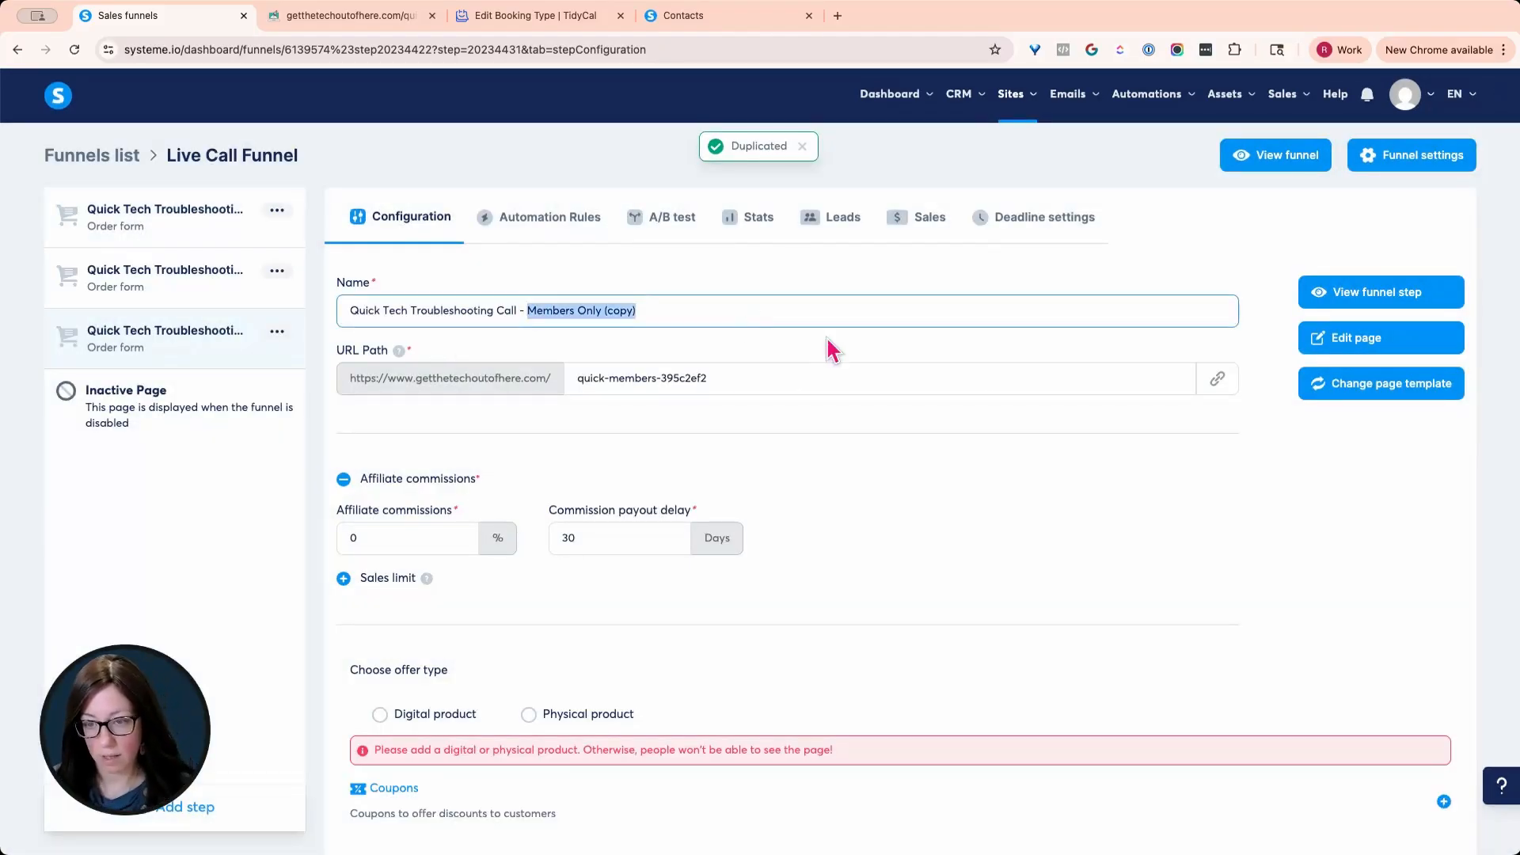
{"action": "type", "text": "Complimenta"}
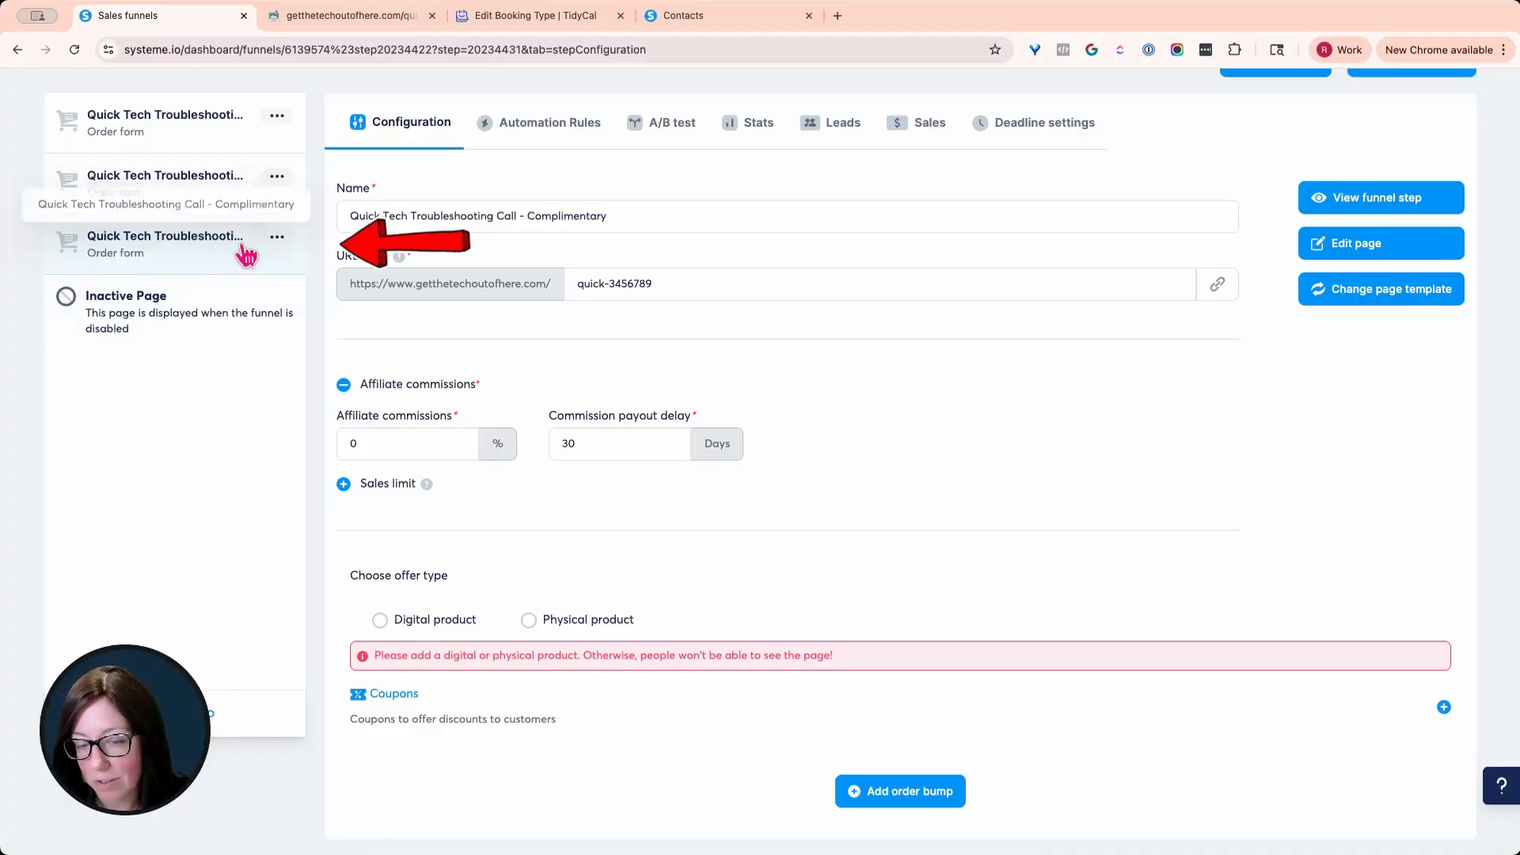
{"action": "mouse_move", "coordinate": [268, 244]}
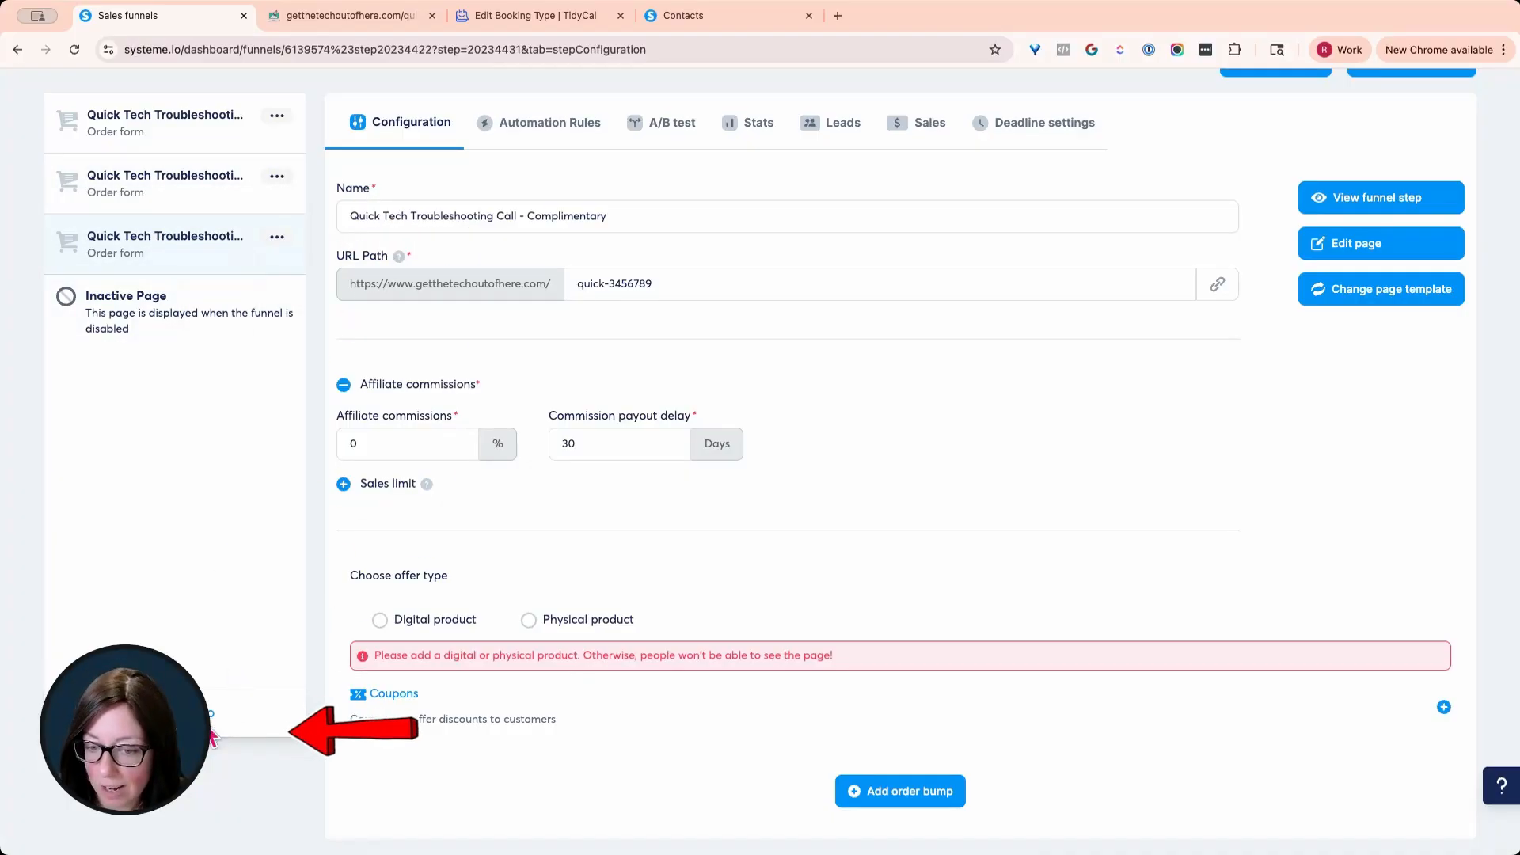
Start a new funnel step named "Quick Tech Troubleshoooting Call - Complimentary".
{"action": "left_click", "coordinate": [241, 712]}
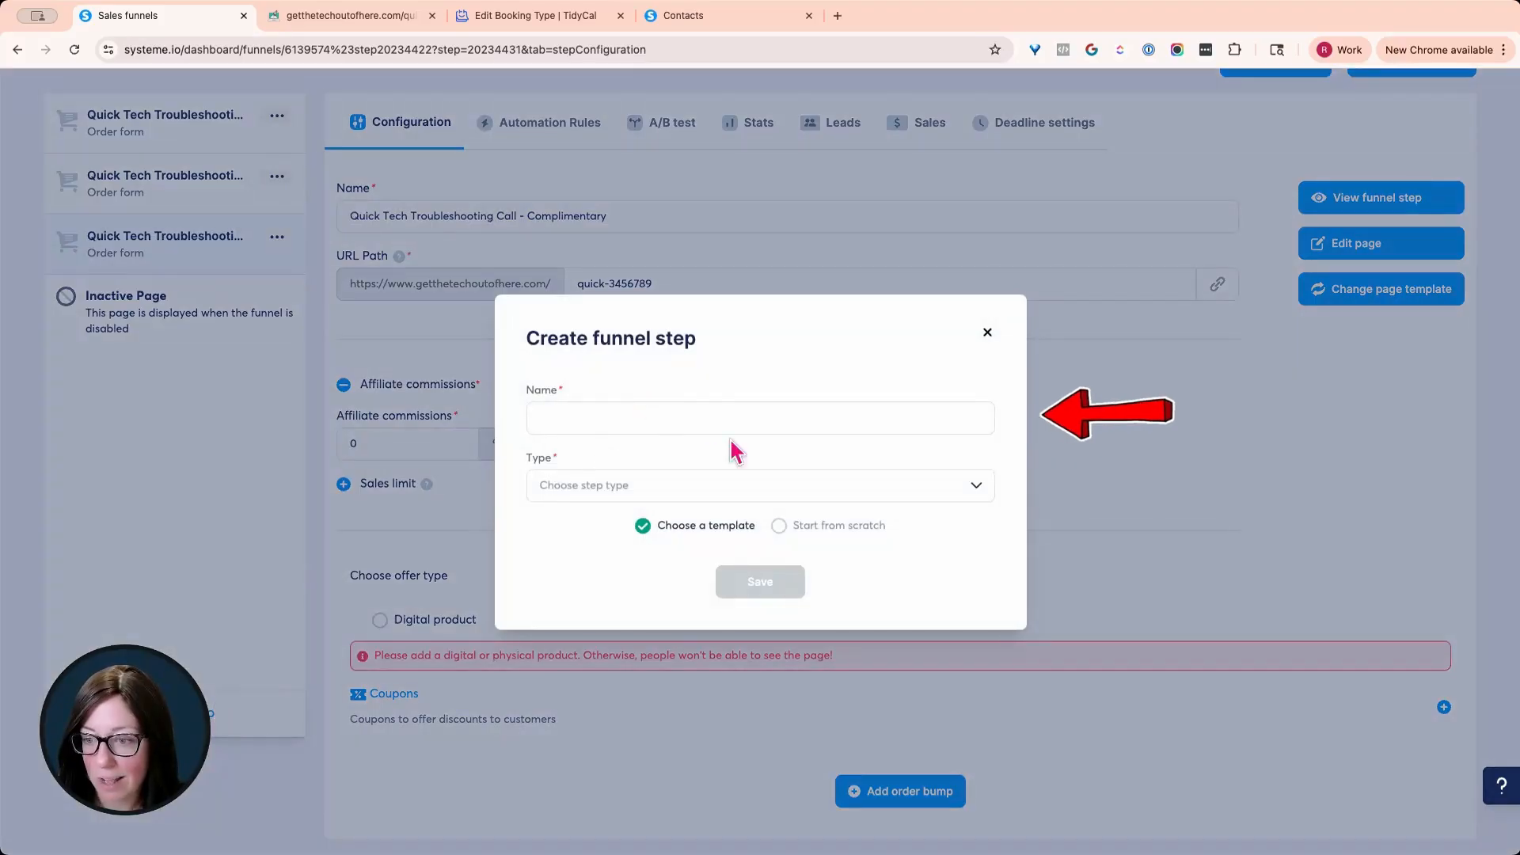
{"action": "left_click", "coordinate": [682, 420]}
{"action": "type", "text": "Quick T"}
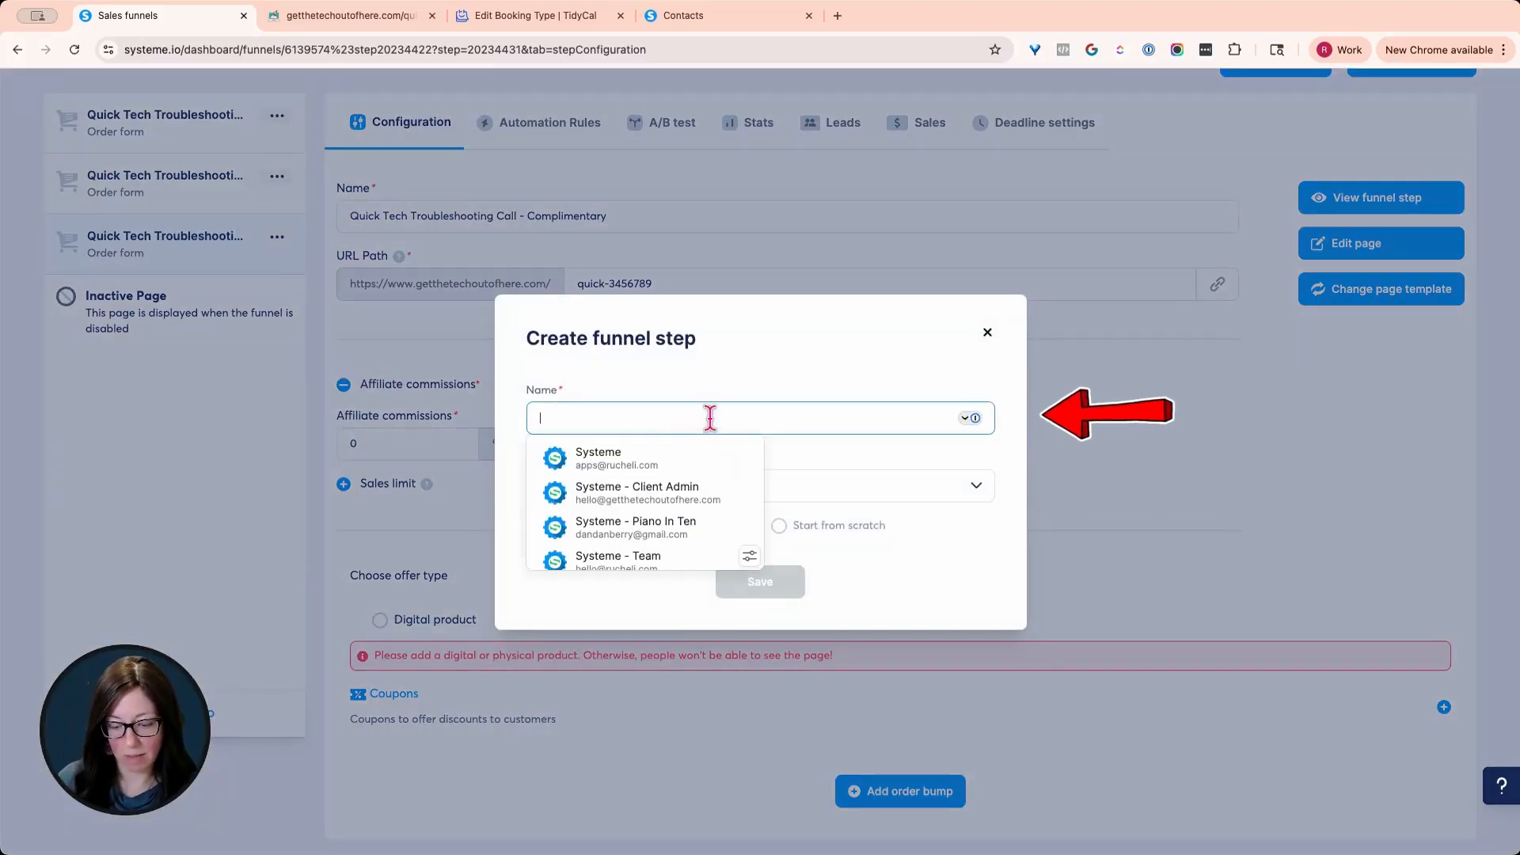
{"action": "type", "text": "ech "}
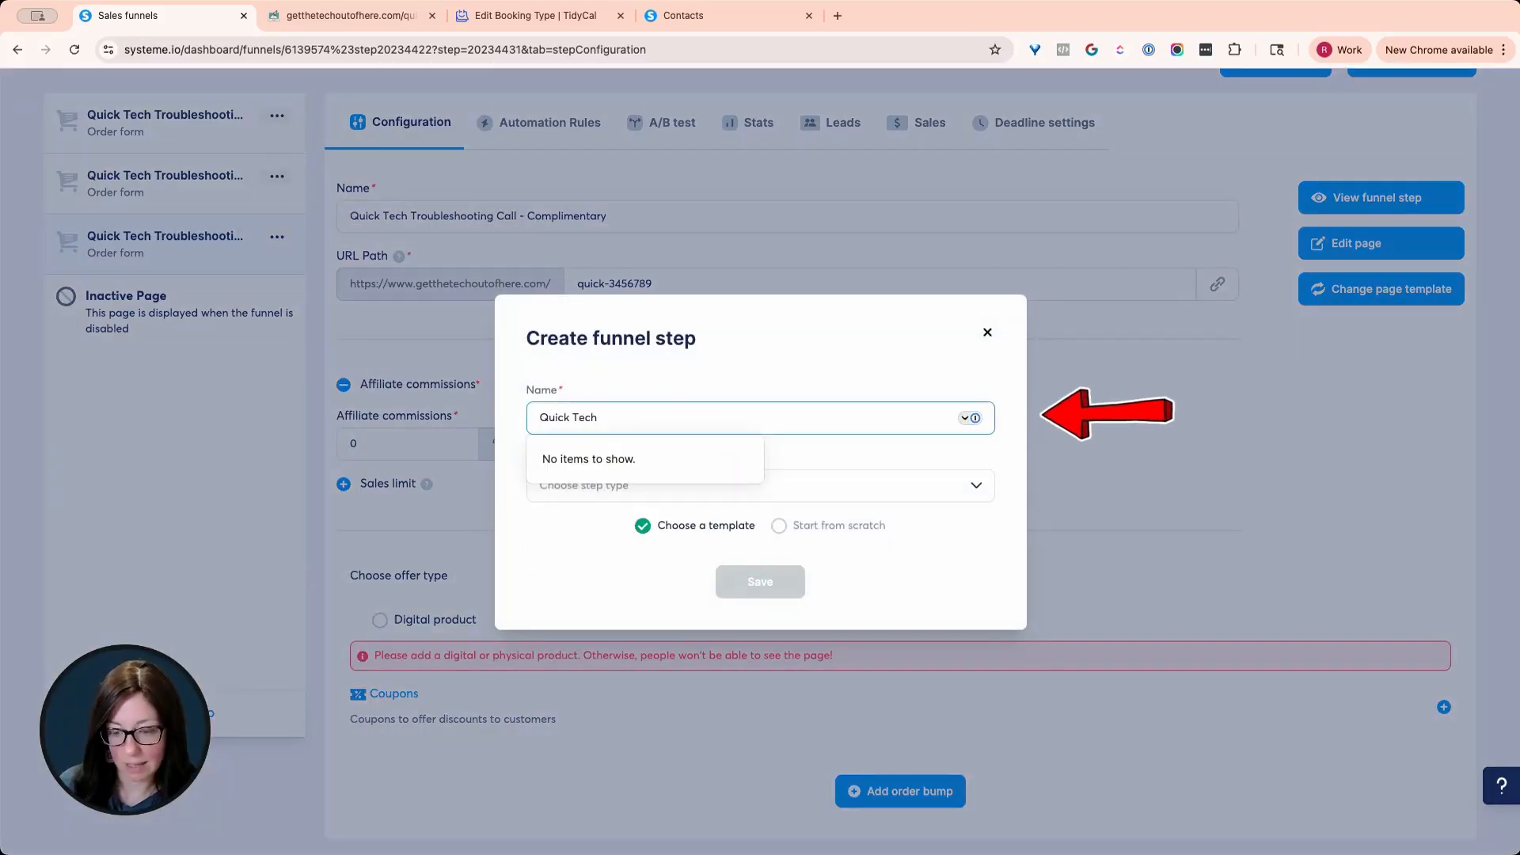
{"action": "type", "text": "Troubleshott"}
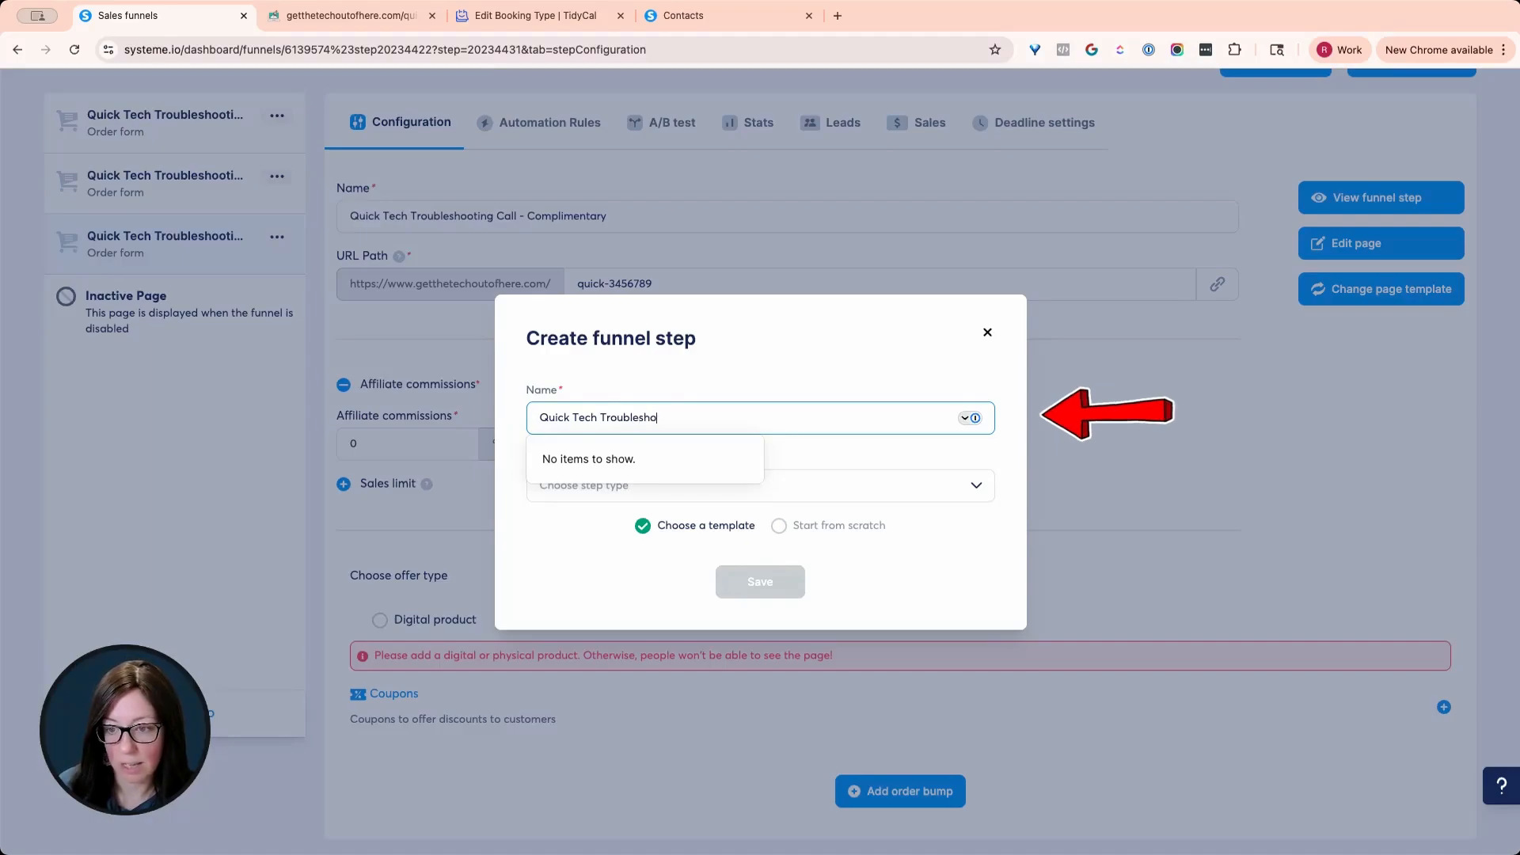
{"action": "key", "text": "BackSpace"}
{"action": "type", "text": "oo"}
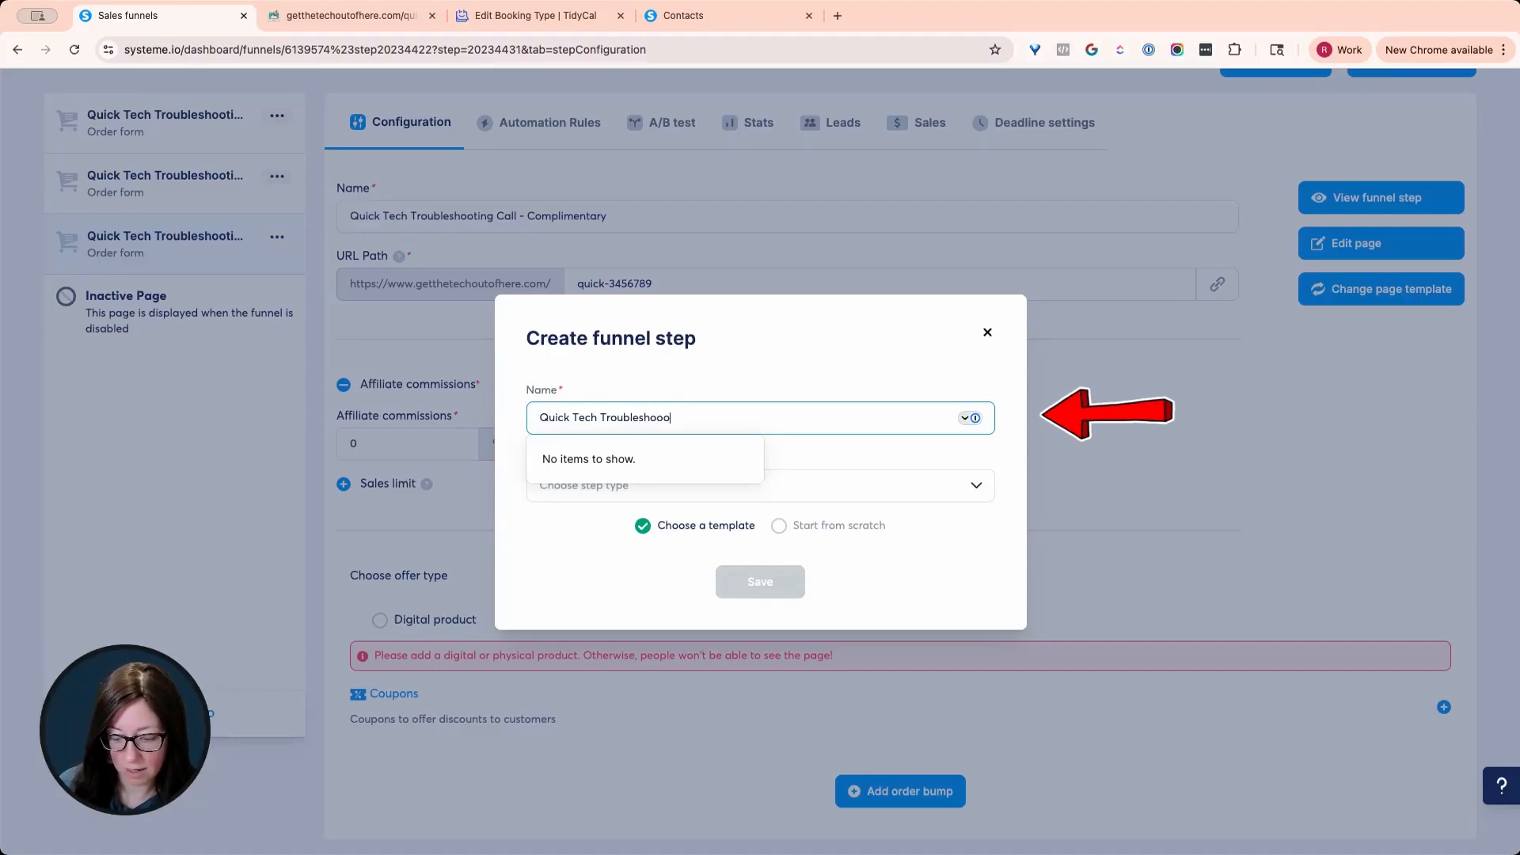
{"action": "type", "text": "ting Call - "}
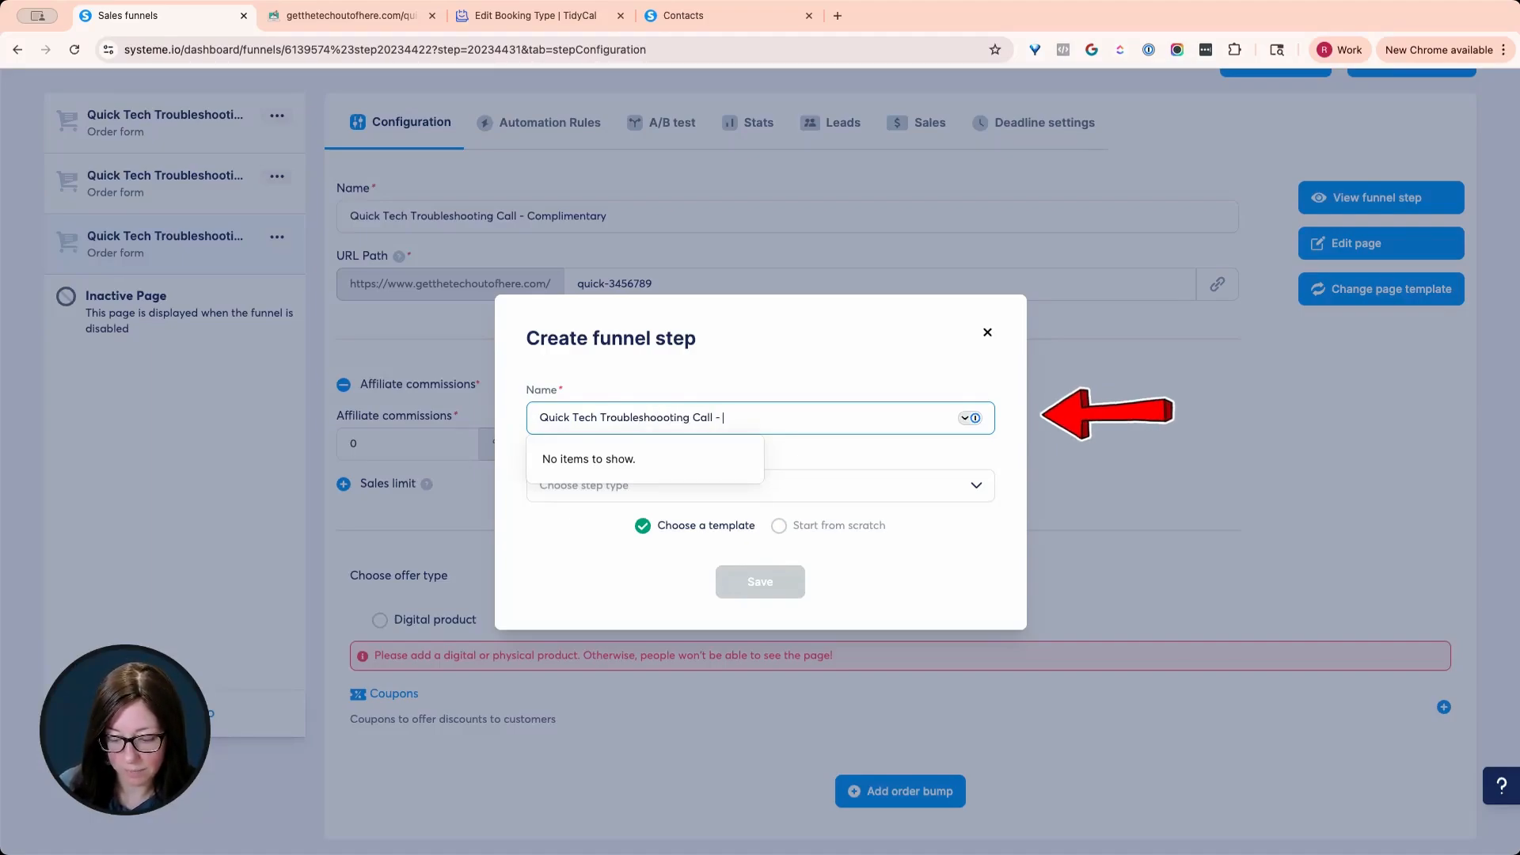
{"action": "type", "text": "Complimentary"}
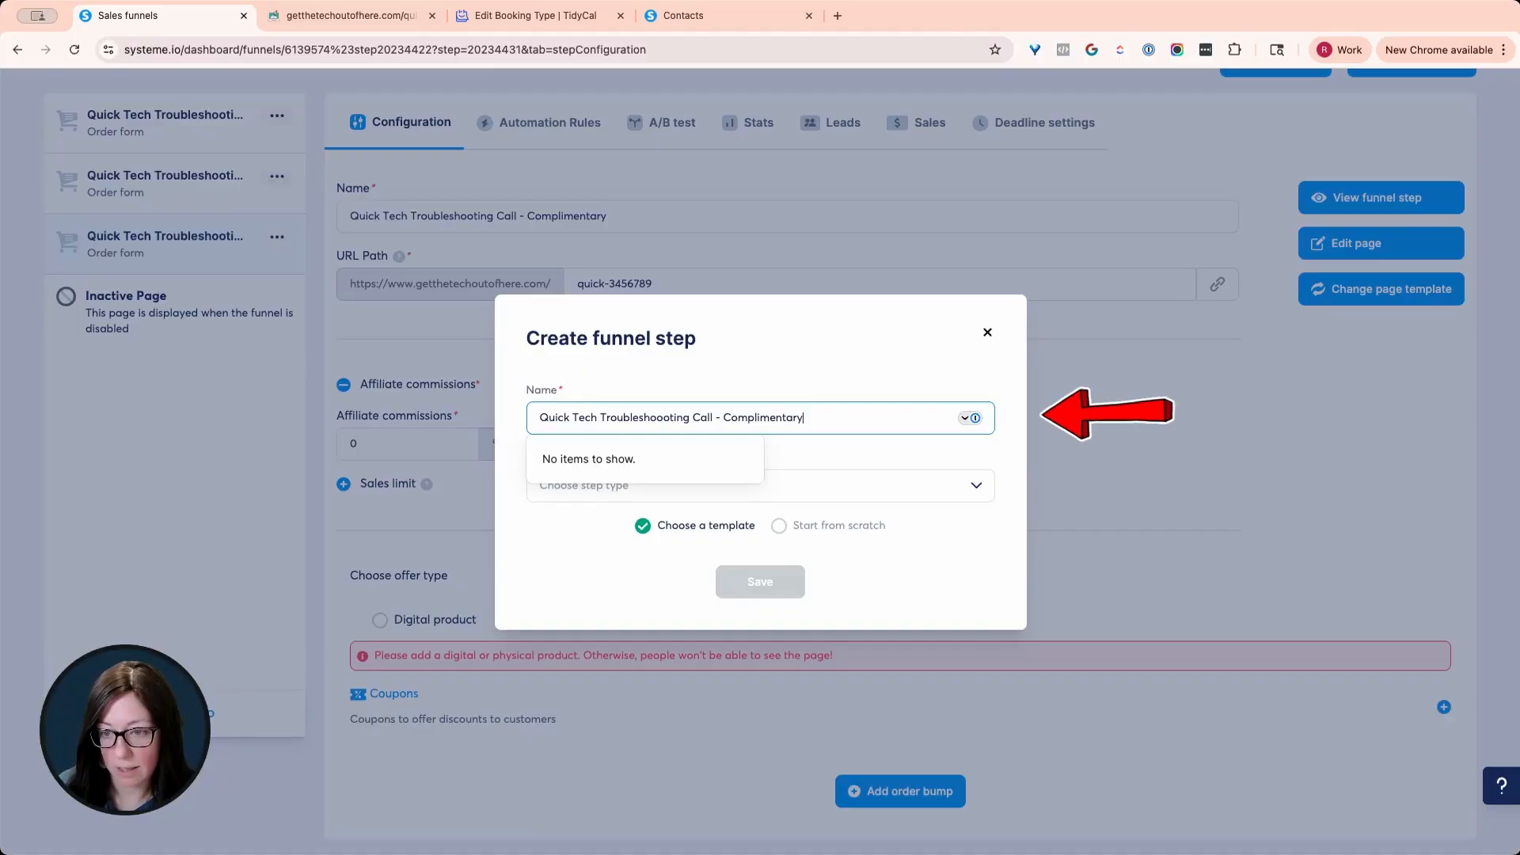
Set the new funnel step's type to Opt-in page, choose to start from scratch, and save it.
{"action": "left_click", "coordinate": [815, 494]}
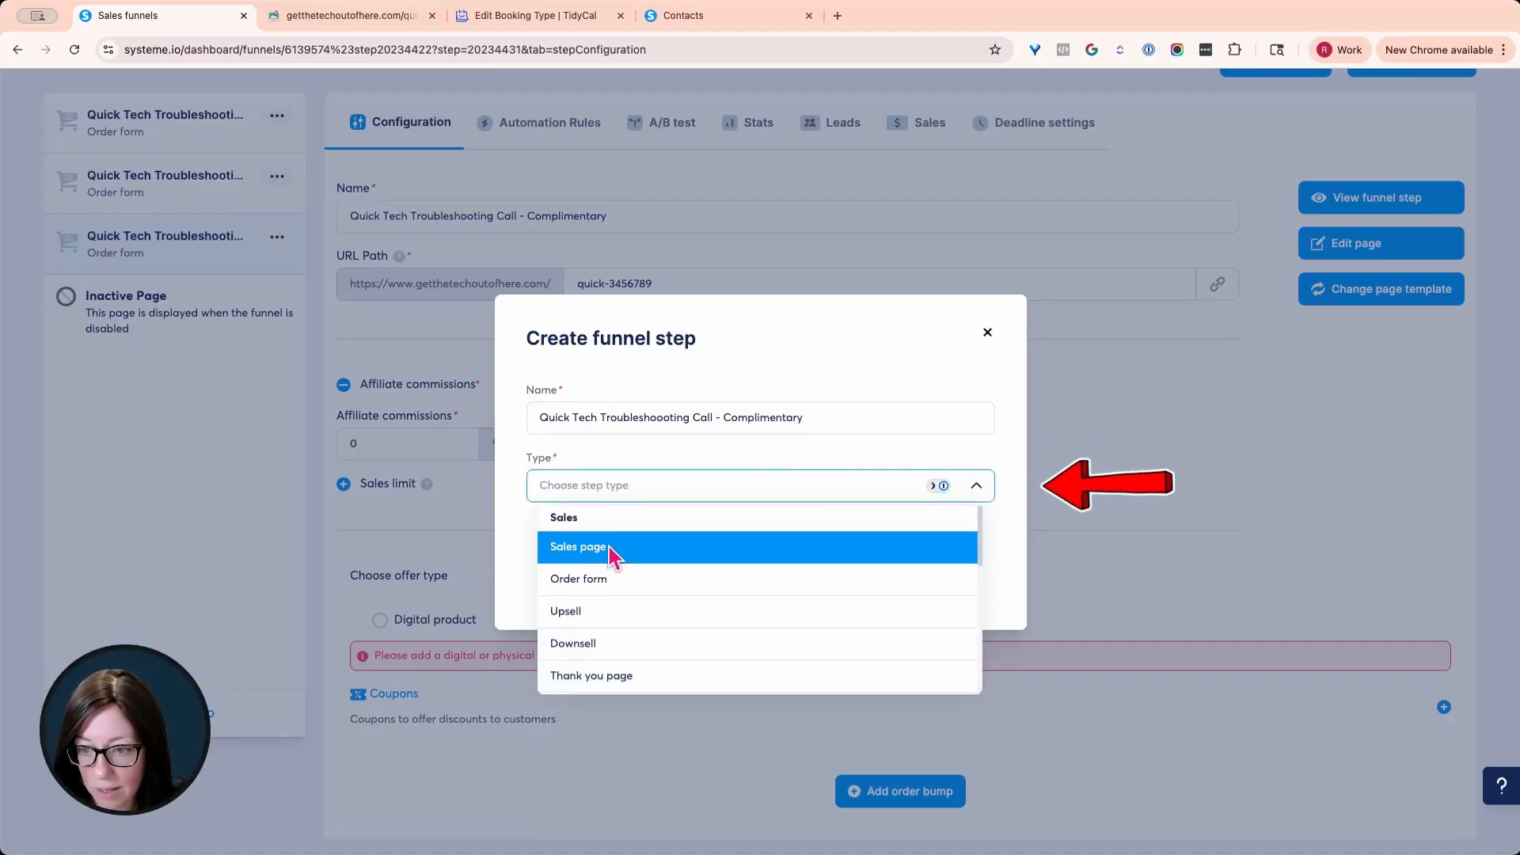
{"action": "scroll", "coordinate": [587, 582], "scroll_direction": "down", "scroll_amount": 2}
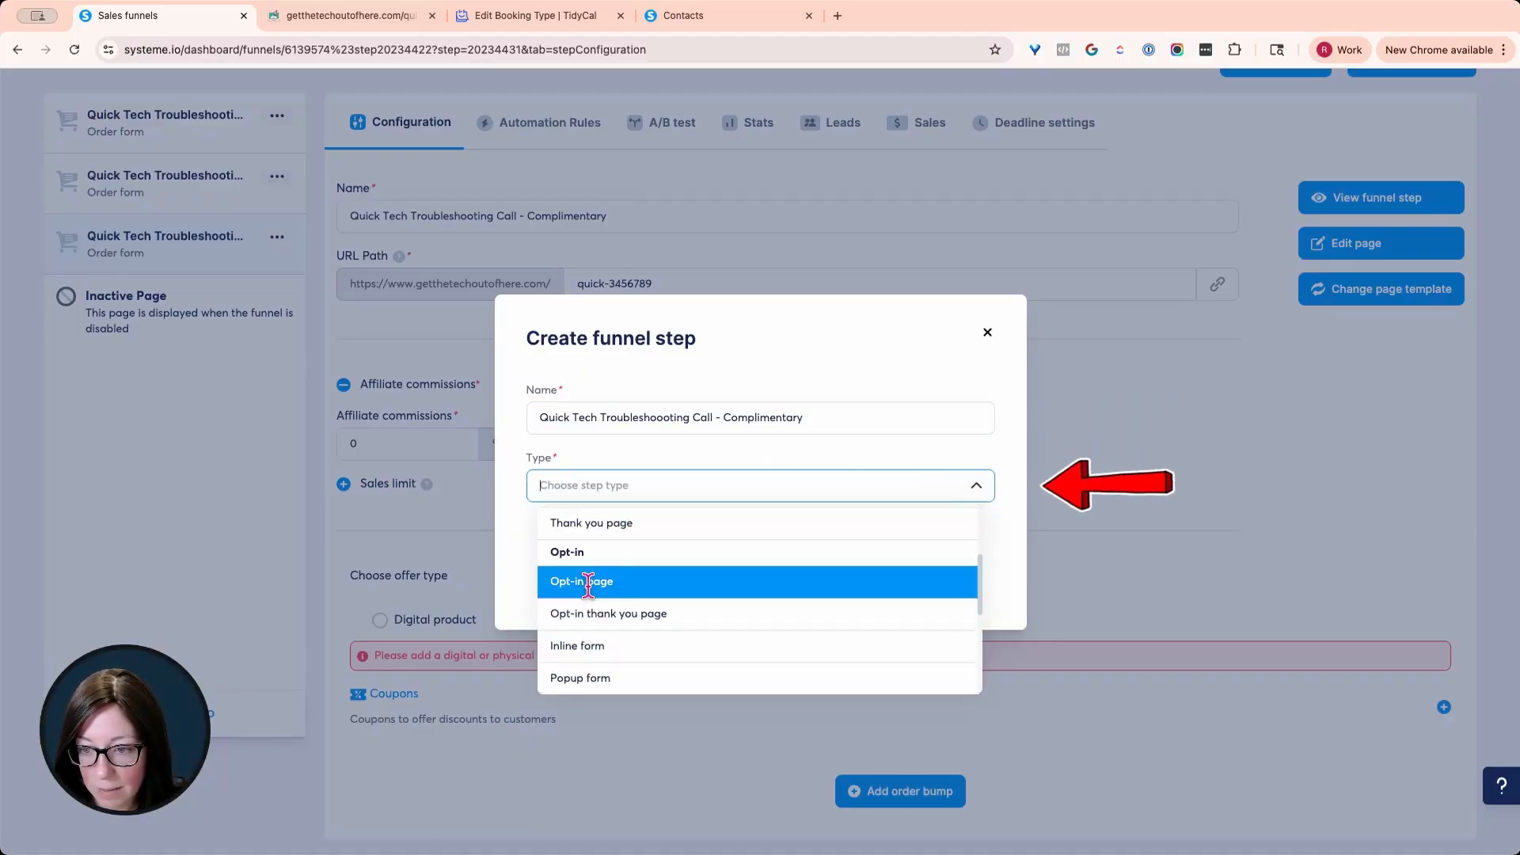
{"action": "left_click", "coordinate": [587, 582]}
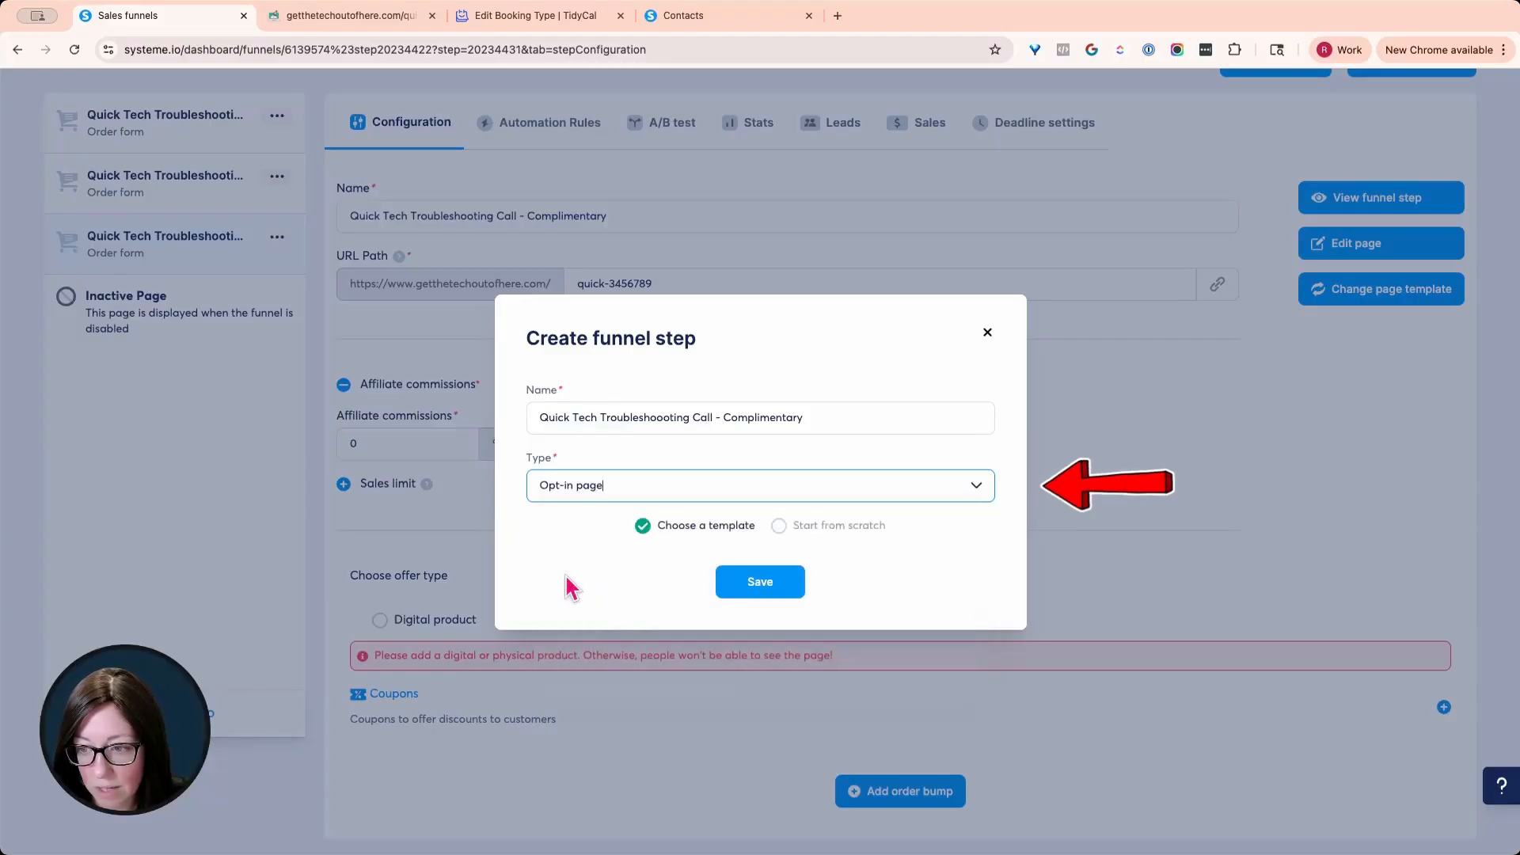
{"action": "left_click", "coordinate": [783, 529]}
{"action": "left_click", "coordinate": [756, 585]}
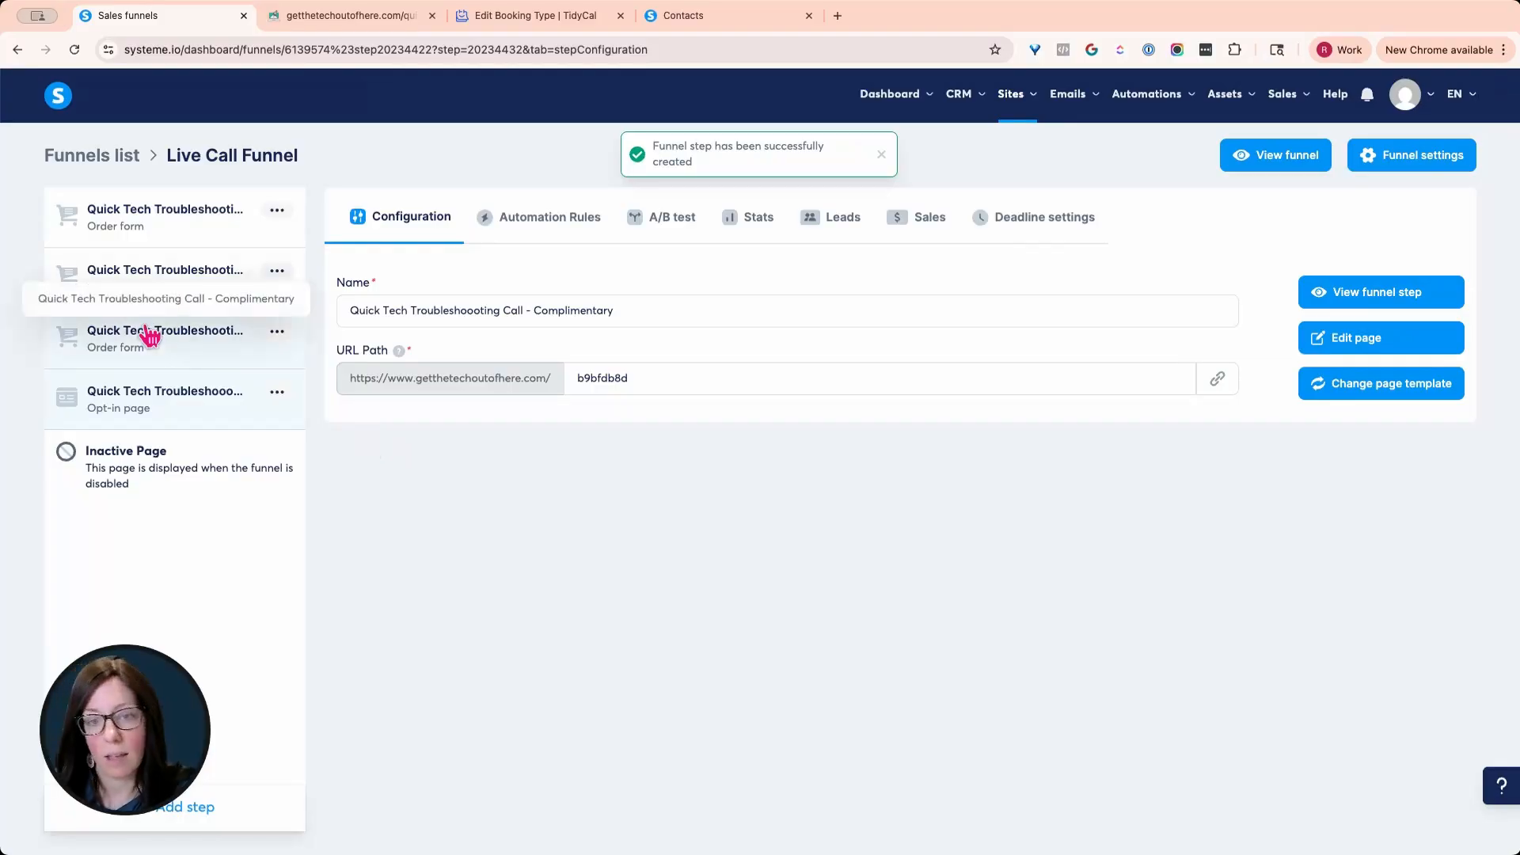
Remove the complimentary order form copy from the funnel.
{"action": "left_click", "coordinate": [183, 349]}
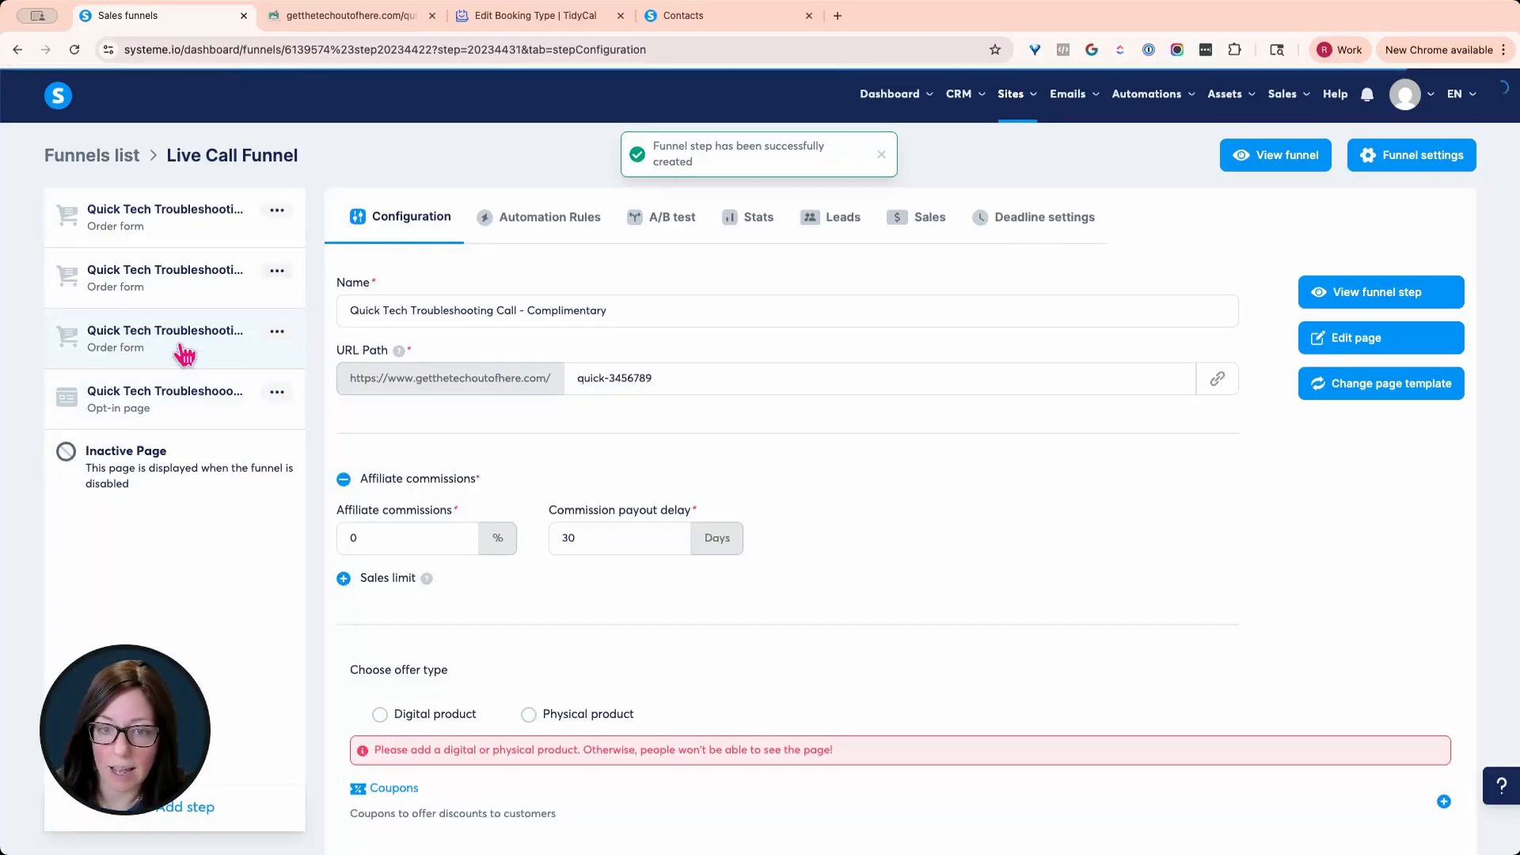
{"action": "left_click", "coordinate": [274, 337]}
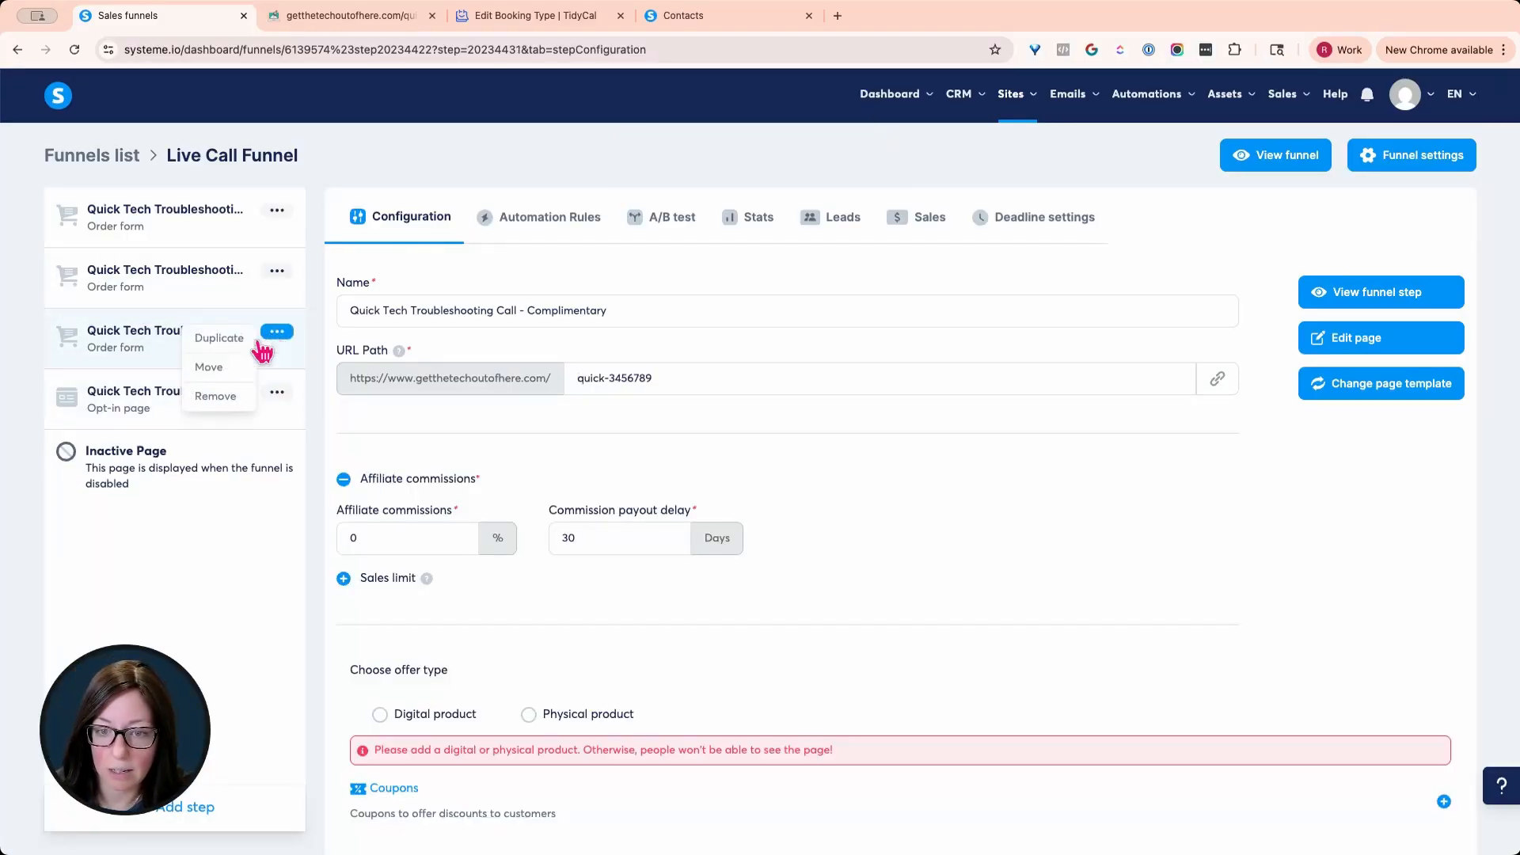
{"action": "left_click", "coordinate": [230, 406]}
{"action": "left_click", "coordinate": [810, 519]}
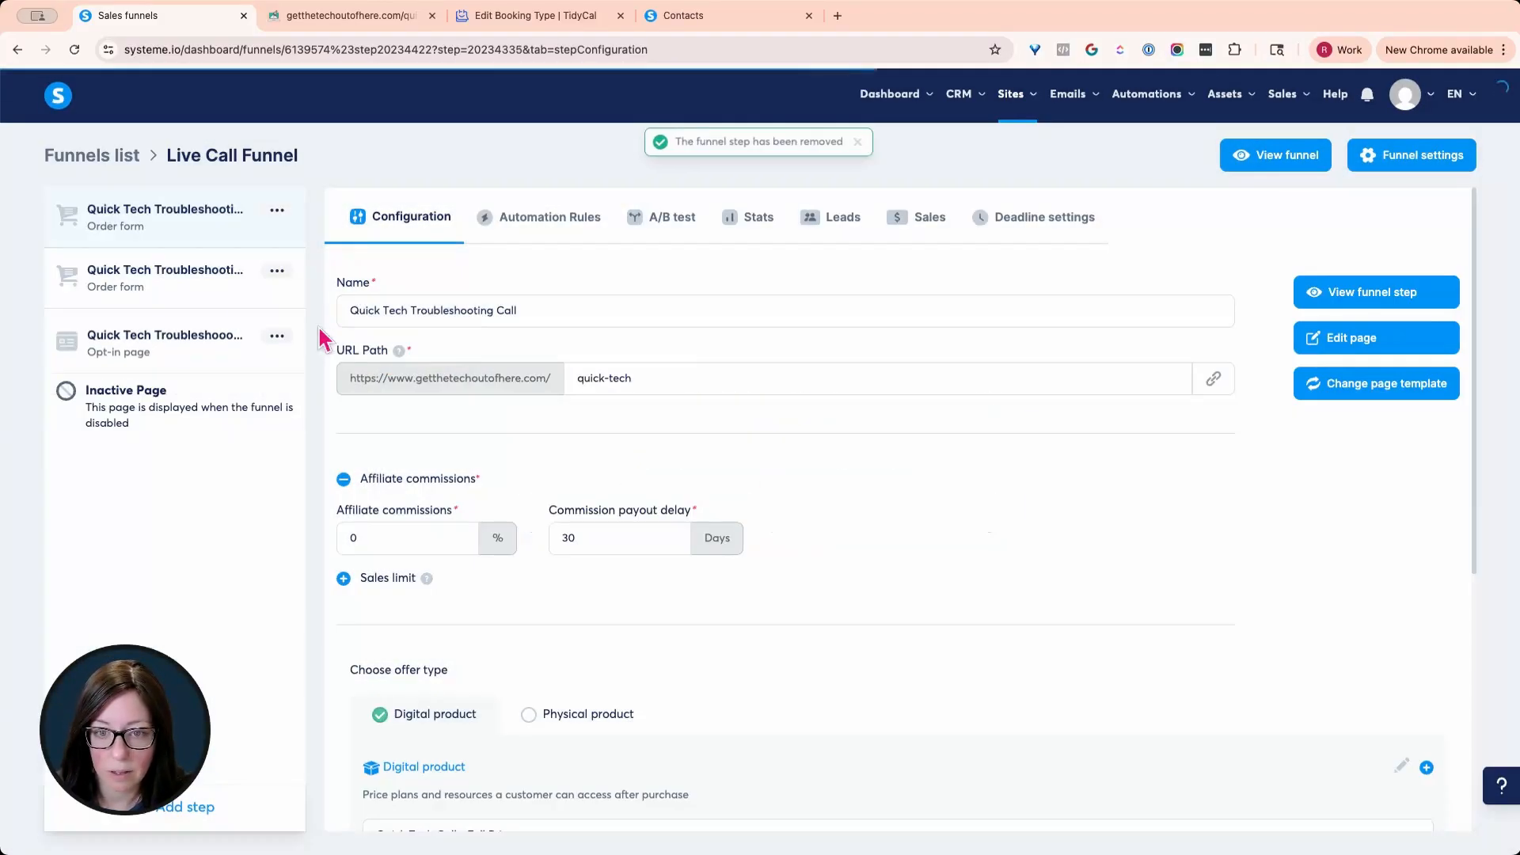
Open the members-only order form page and save its main section as a reusable block titled "Book A Call".
{"action": "left_click", "coordinate": [199, 289]}
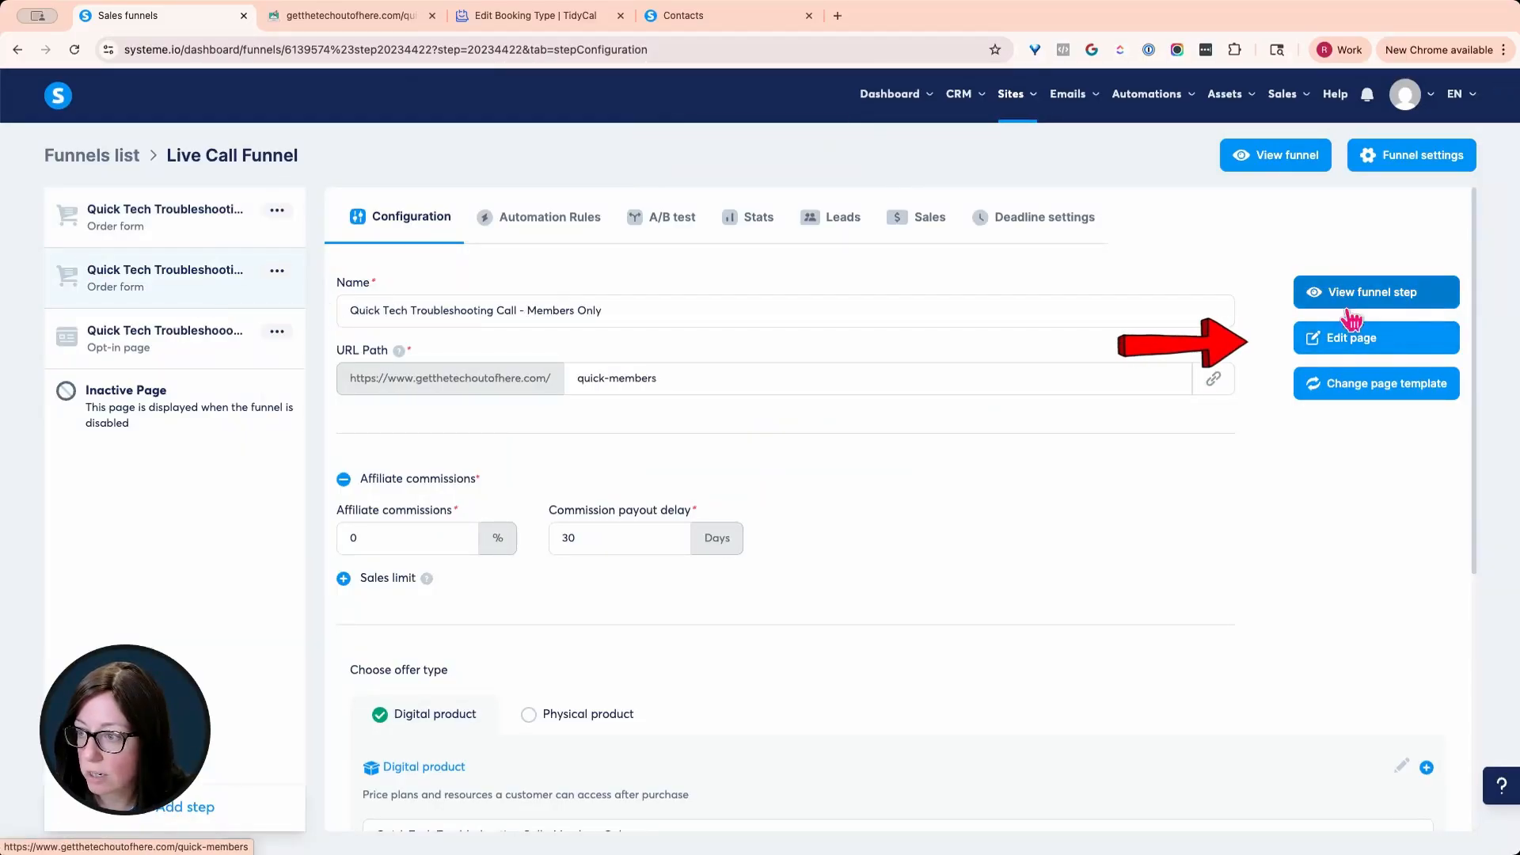
{"action": "left_click", "coordinate": [1346, 339]}
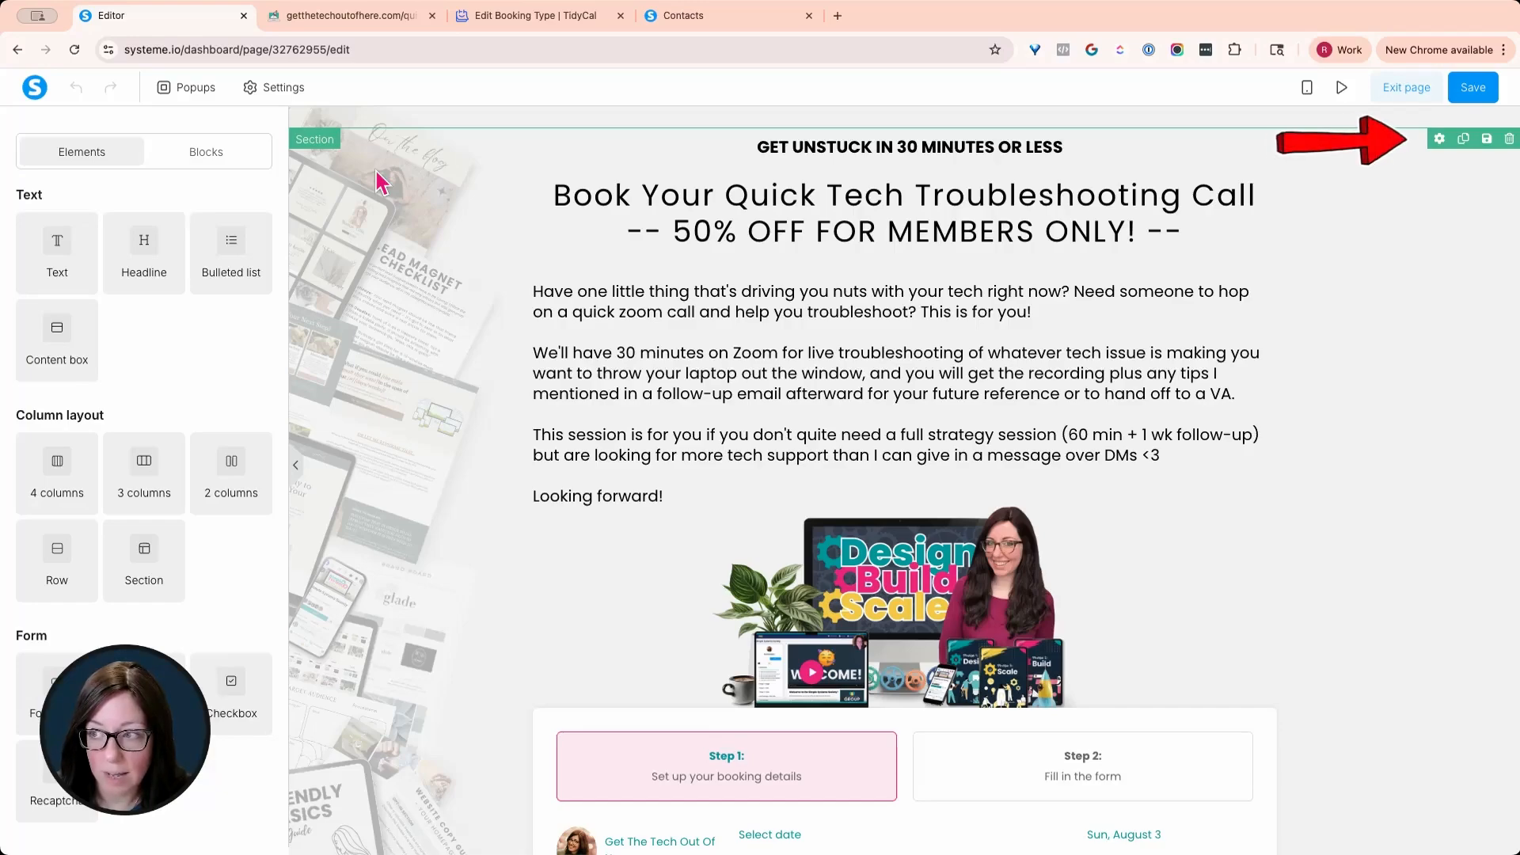
{"action": "left_click", "coordinate": [1487, 140]}
{"action": "left_click", "coordinate": [499, 198]}
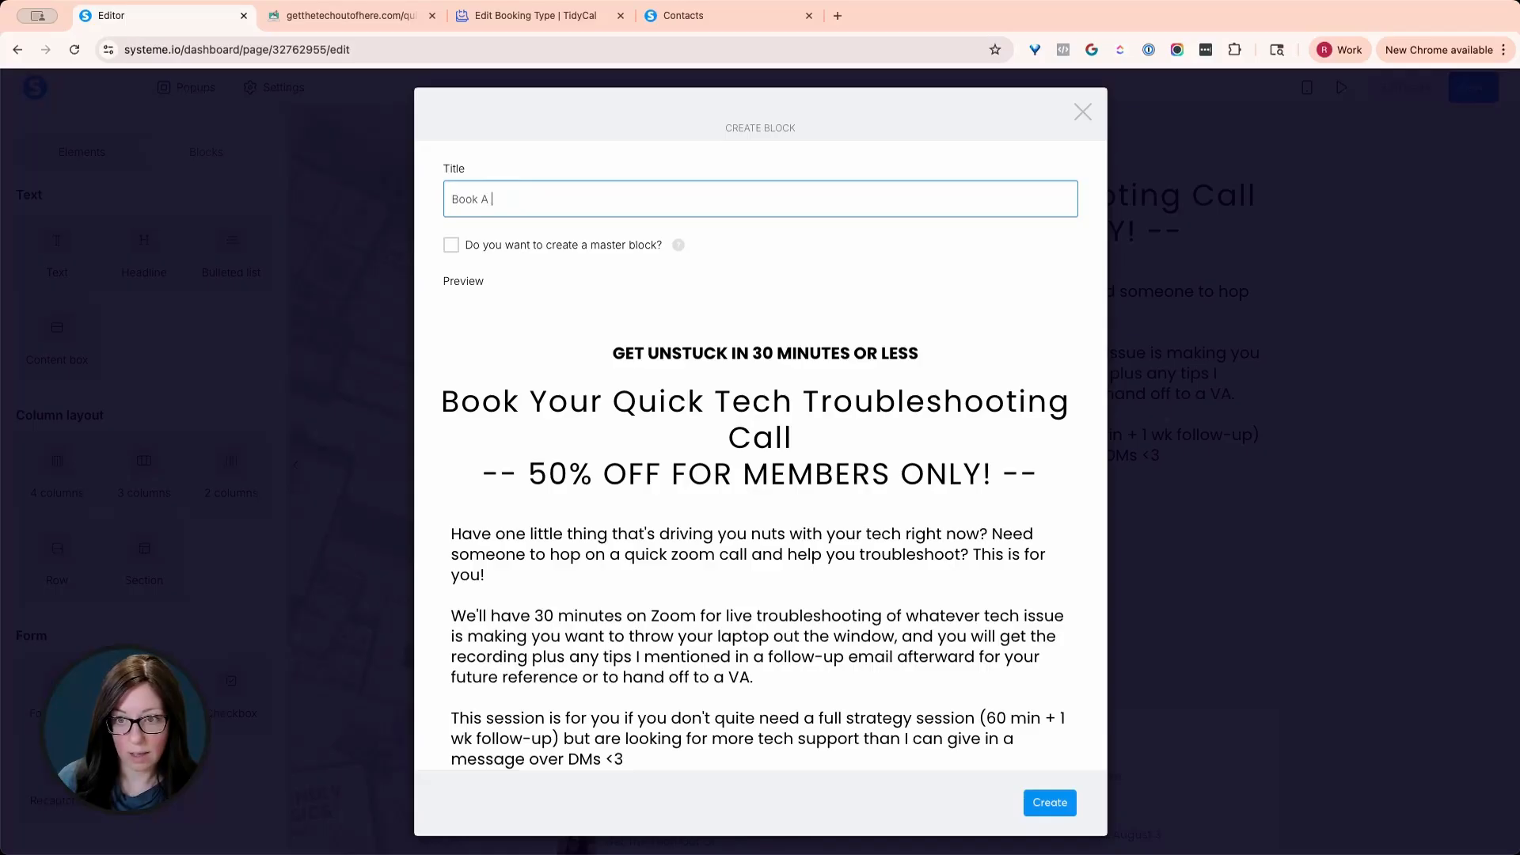
{"action": "type", "text": "Book A Call"}
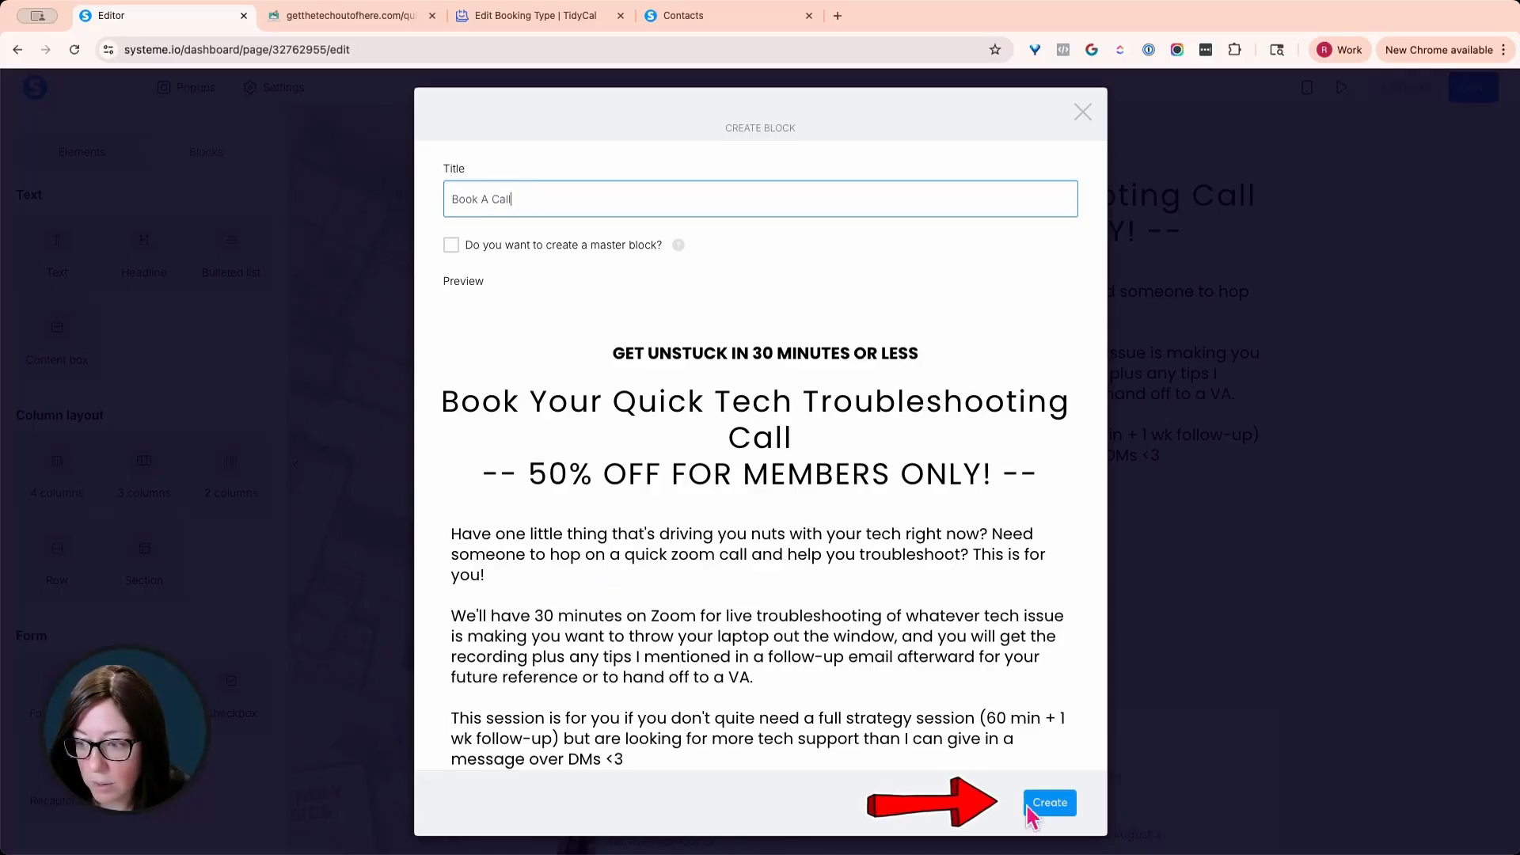
{"action": "left_click", "coordinate": [1053, 804]}
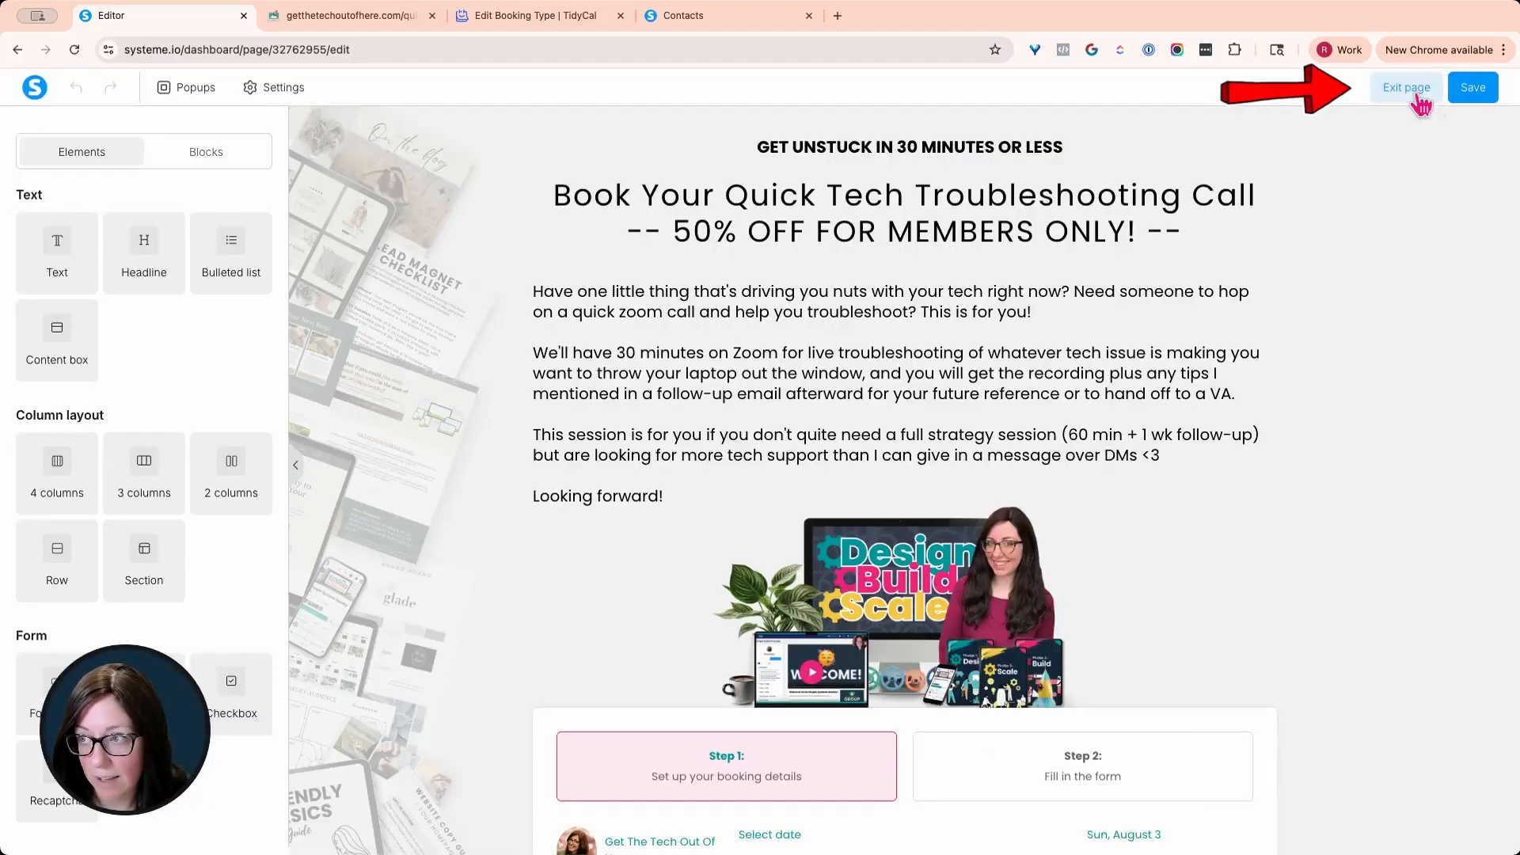
Exit to the funnel, open the complimentary opt-in page for editing, and insert the saved "Book A Call" block.
{"action": "left_click", "coordinate": [1405, 88]}
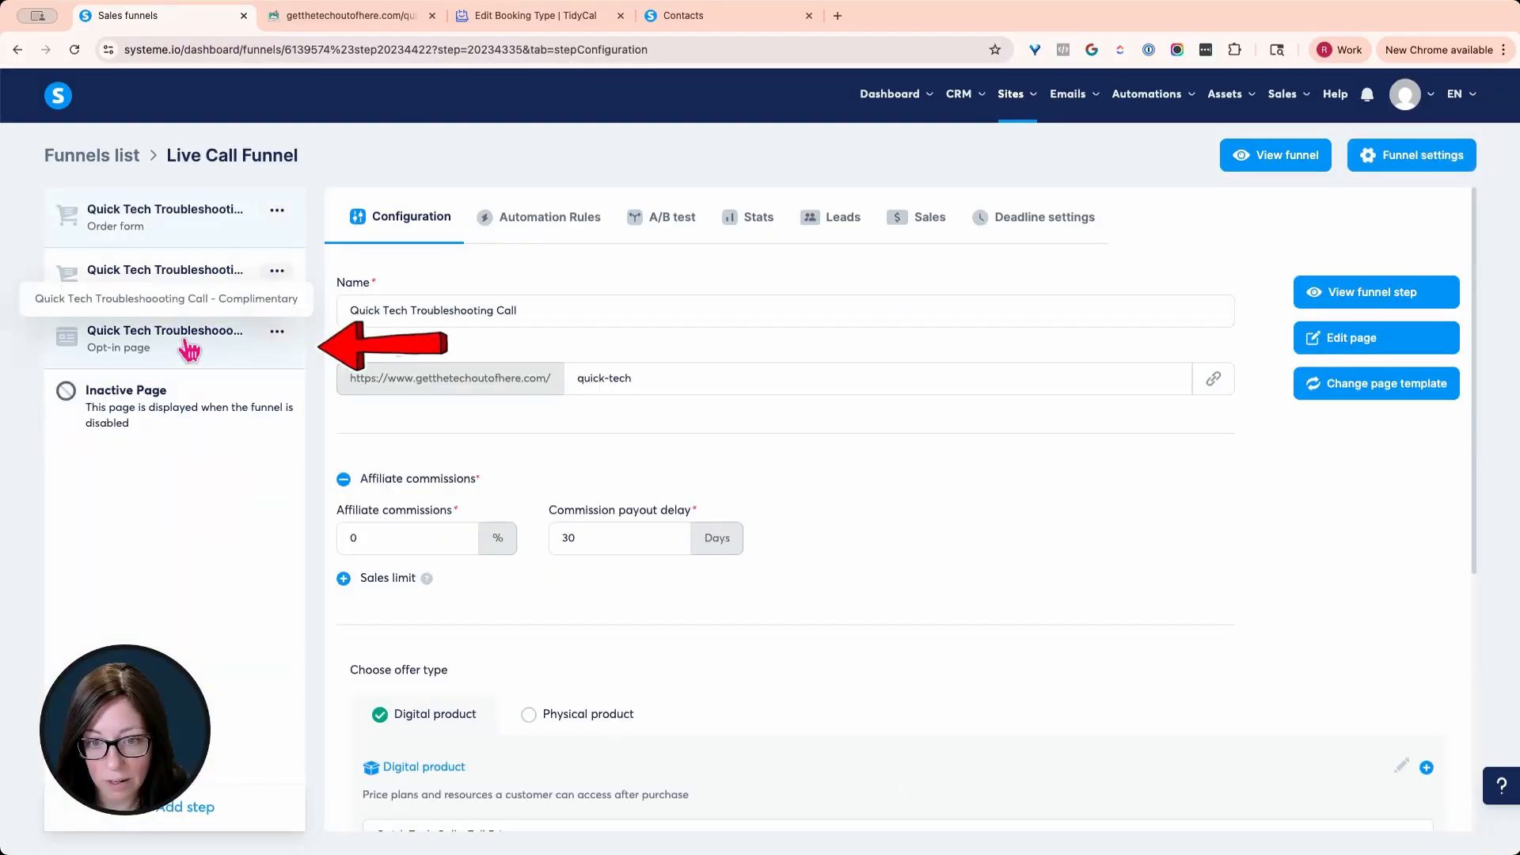
{"action": "left_click", "coordinate": [259, 360]}
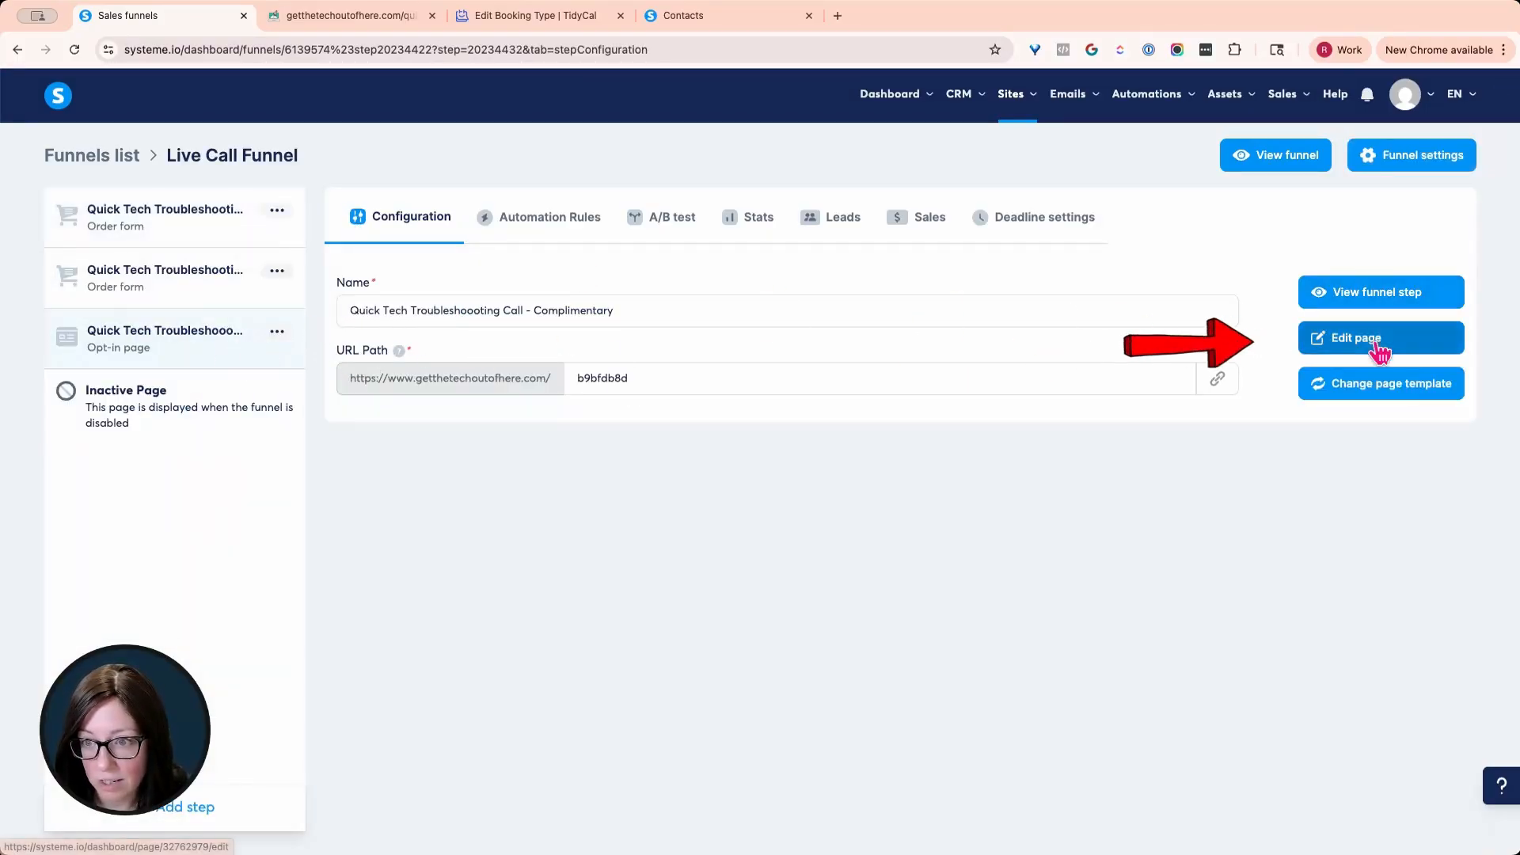
{"action": "left_click", "coordinate": [1302, 339]}
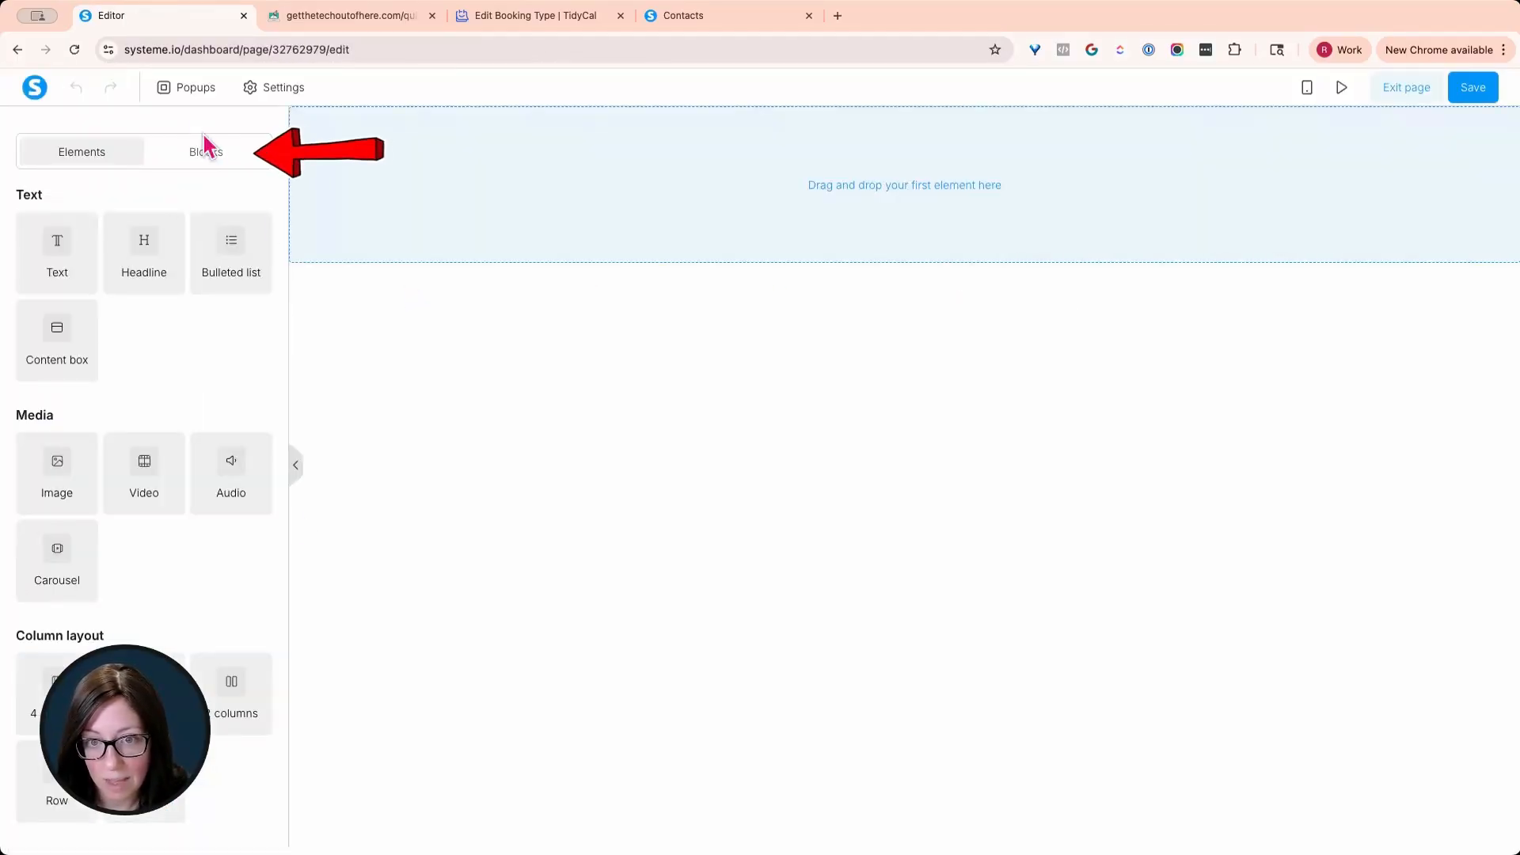
{"action": "left_click", "coordinate": [202, 155]}
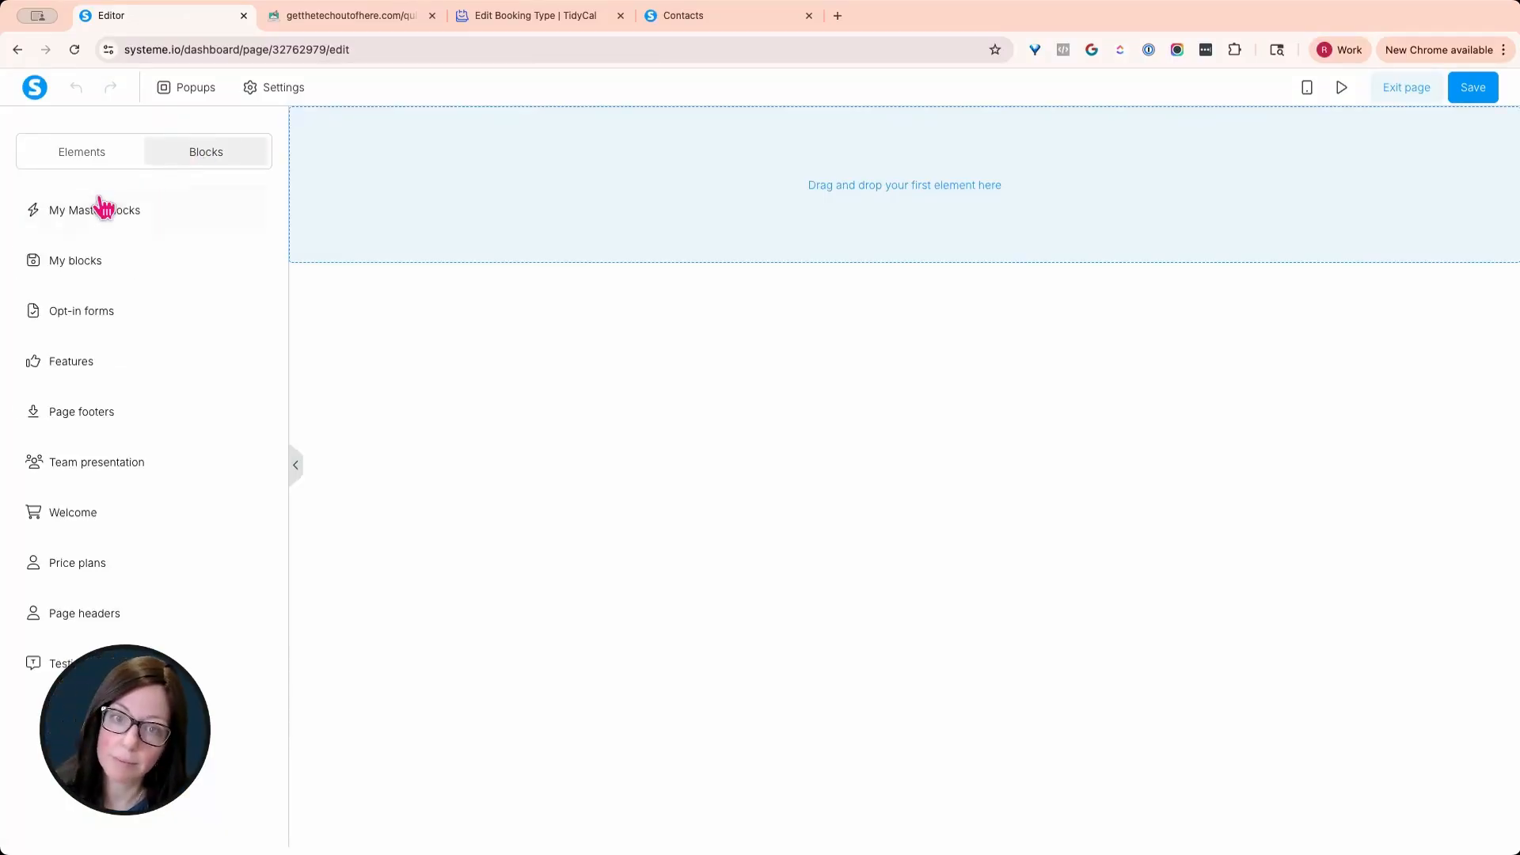
{"action": "left_click", "coordinate": [102, 261]}
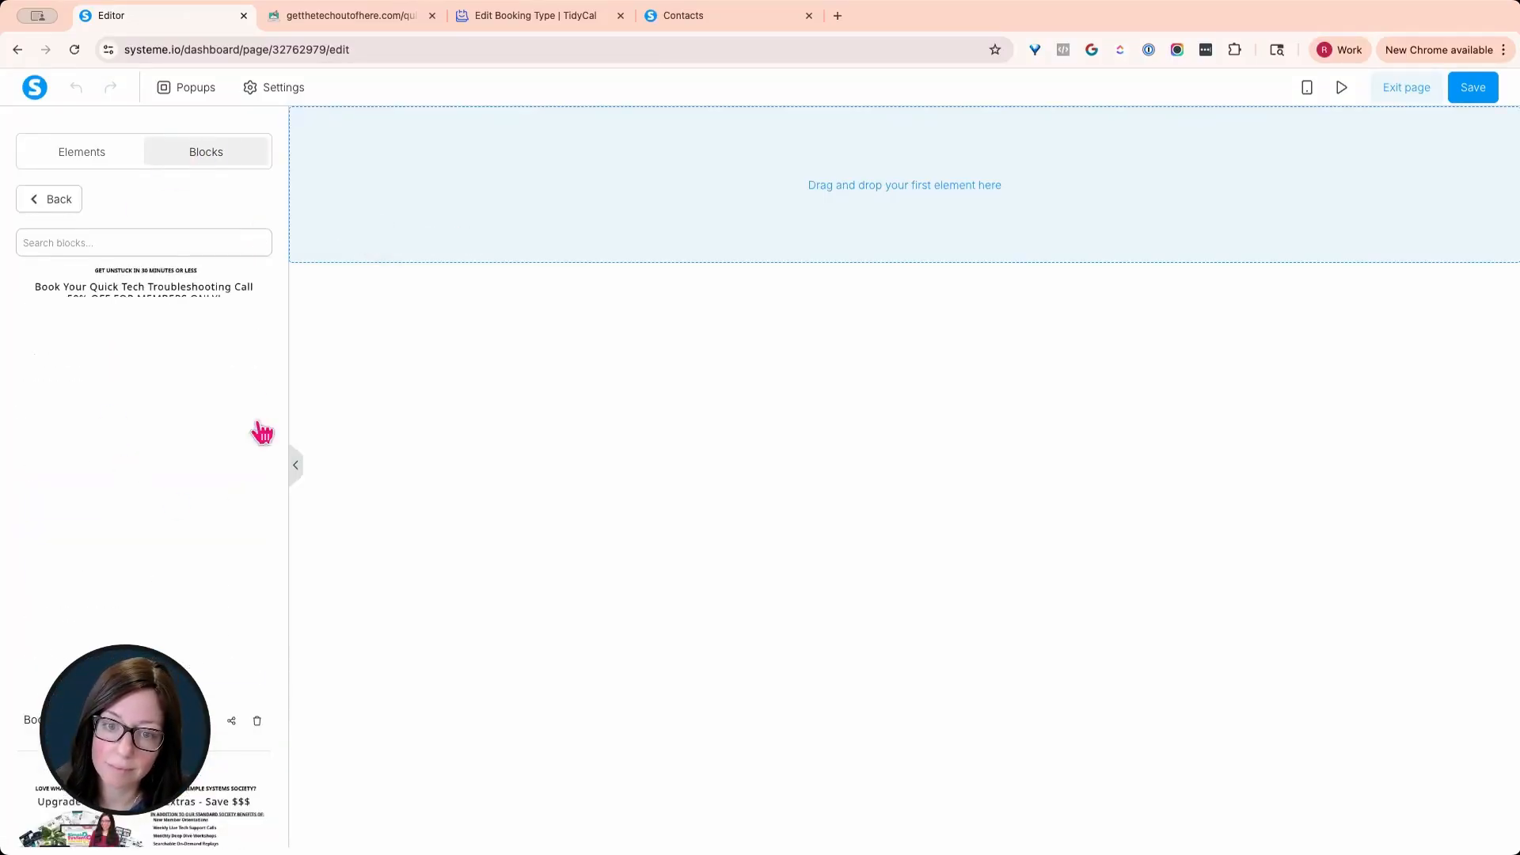
{"action": "left_click", "coordinate": [204, 324]}
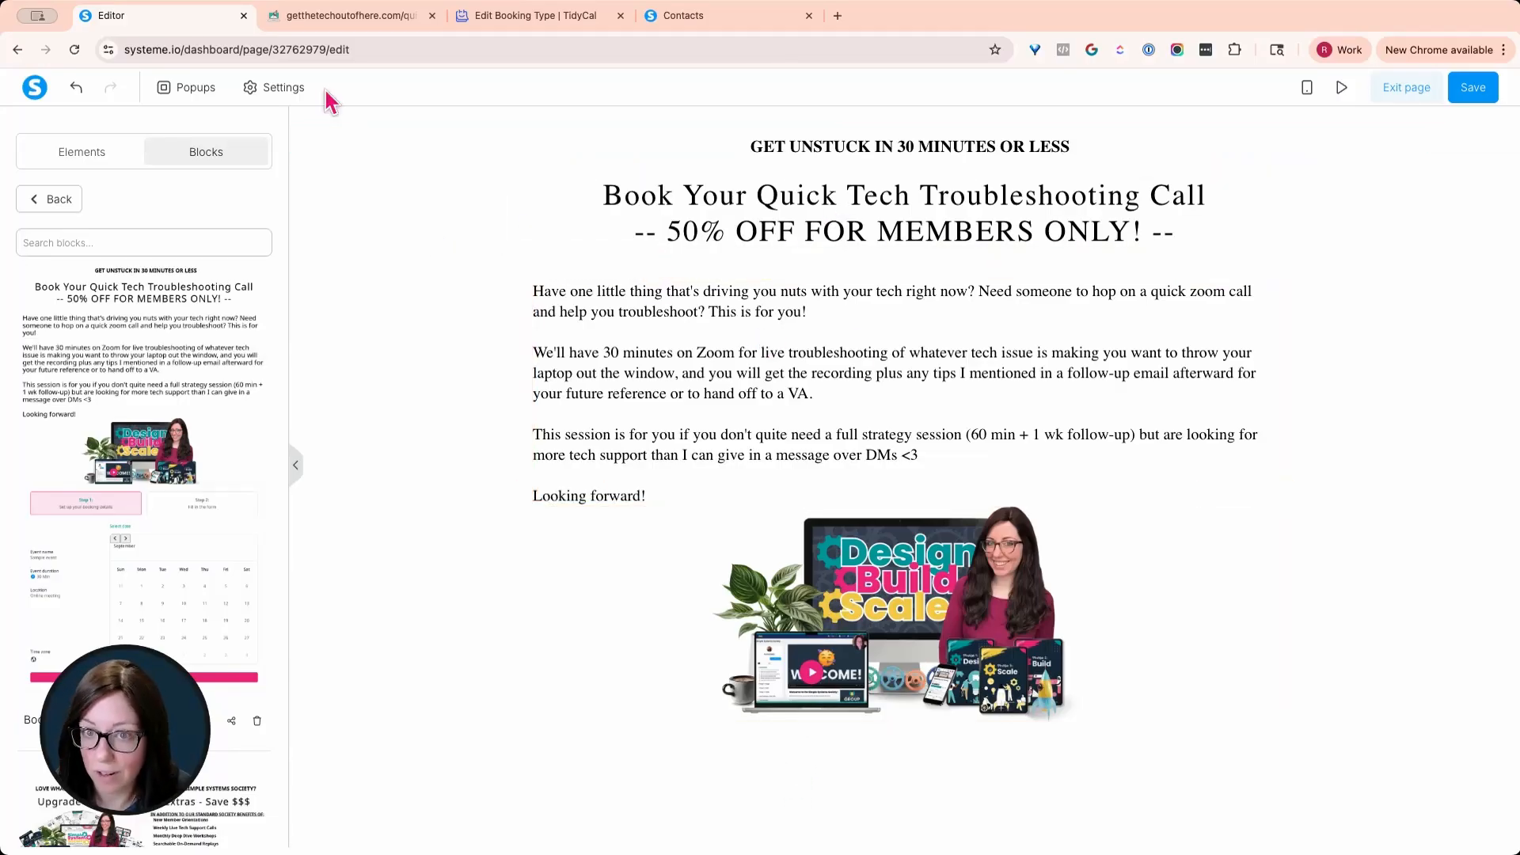
Set the opt-in page's default typography to the Google font Poppins.
{"action": "left_click", "coordinate": [278, 87]}
{"action": "left_click", "coordinate": [116, 233]}
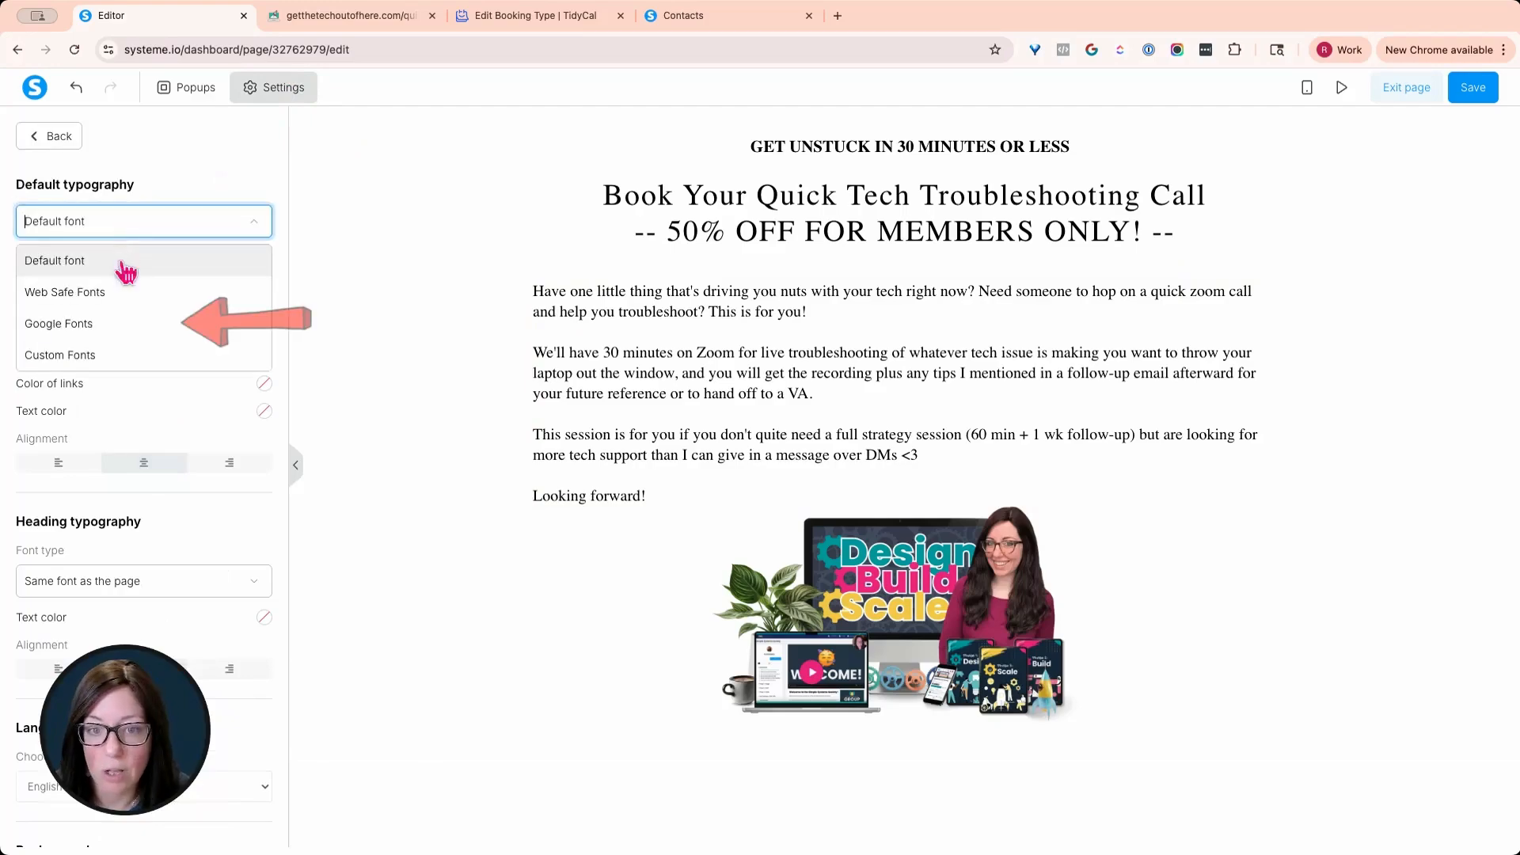
{"action": "left_click", "coordinate": [112, 338]}
{"action": "left_click", "coordinate": [132, 268]}
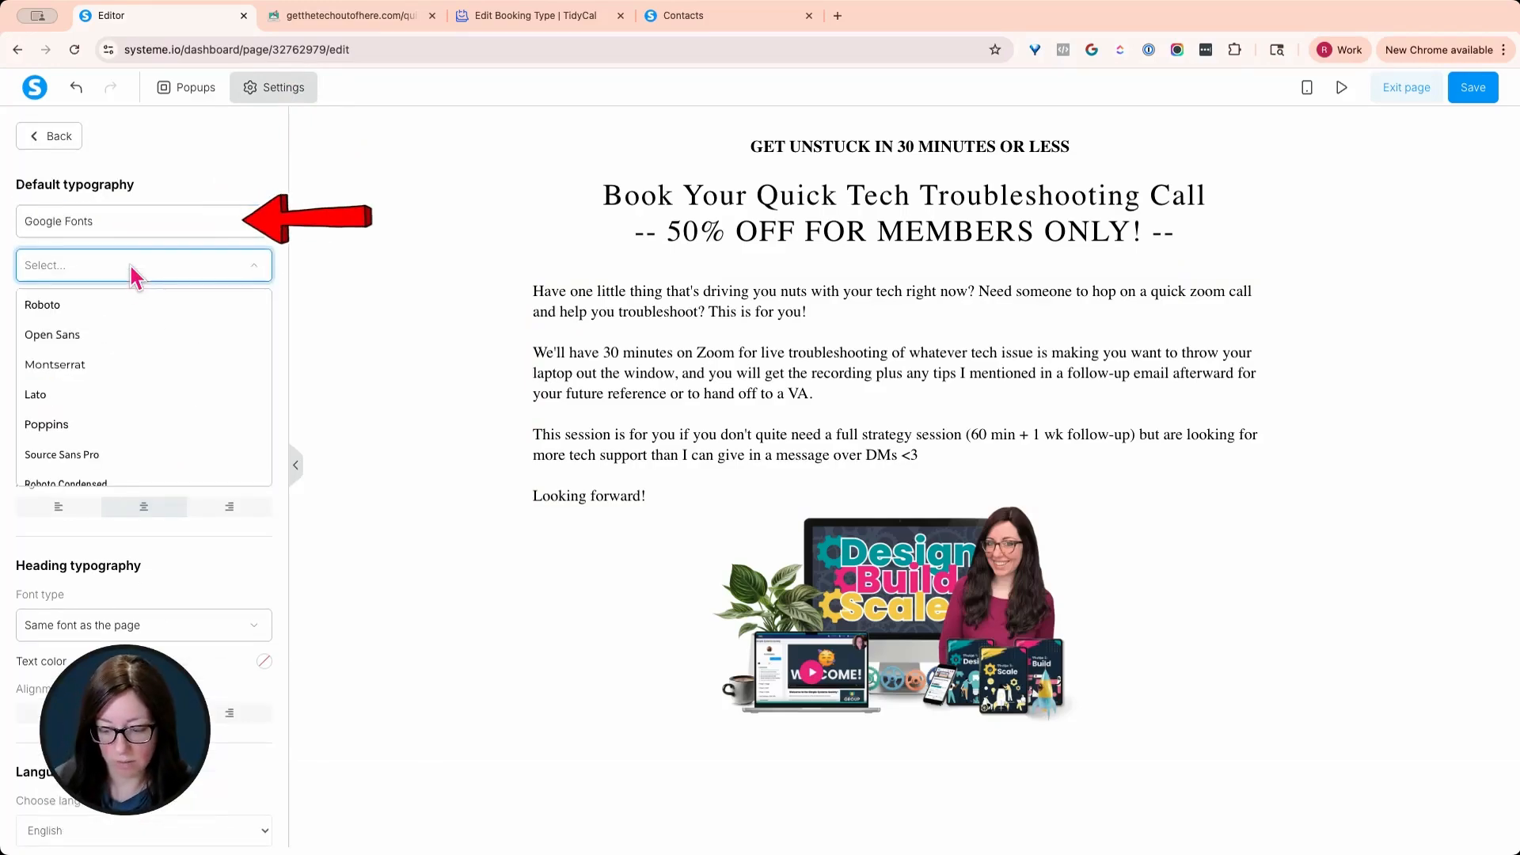
{"action": "type", "text": "popp"}
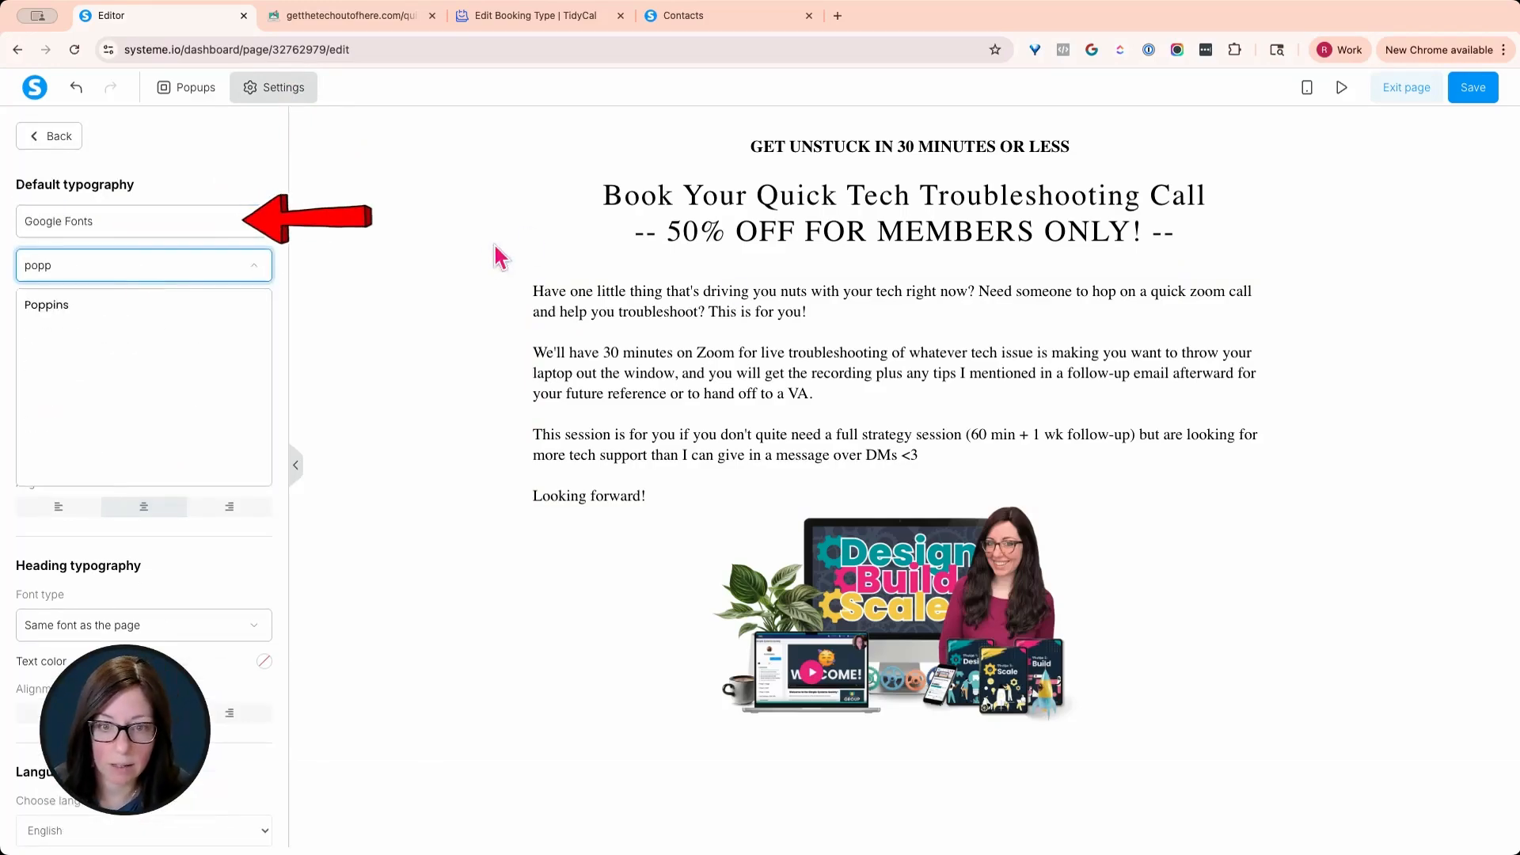
{"action": "left_click", "coordinate": [153, 305]}
{"action": "scroll", "coordinate": [218, 324], "scroll_direction": "down", "scroll_amount": 6}
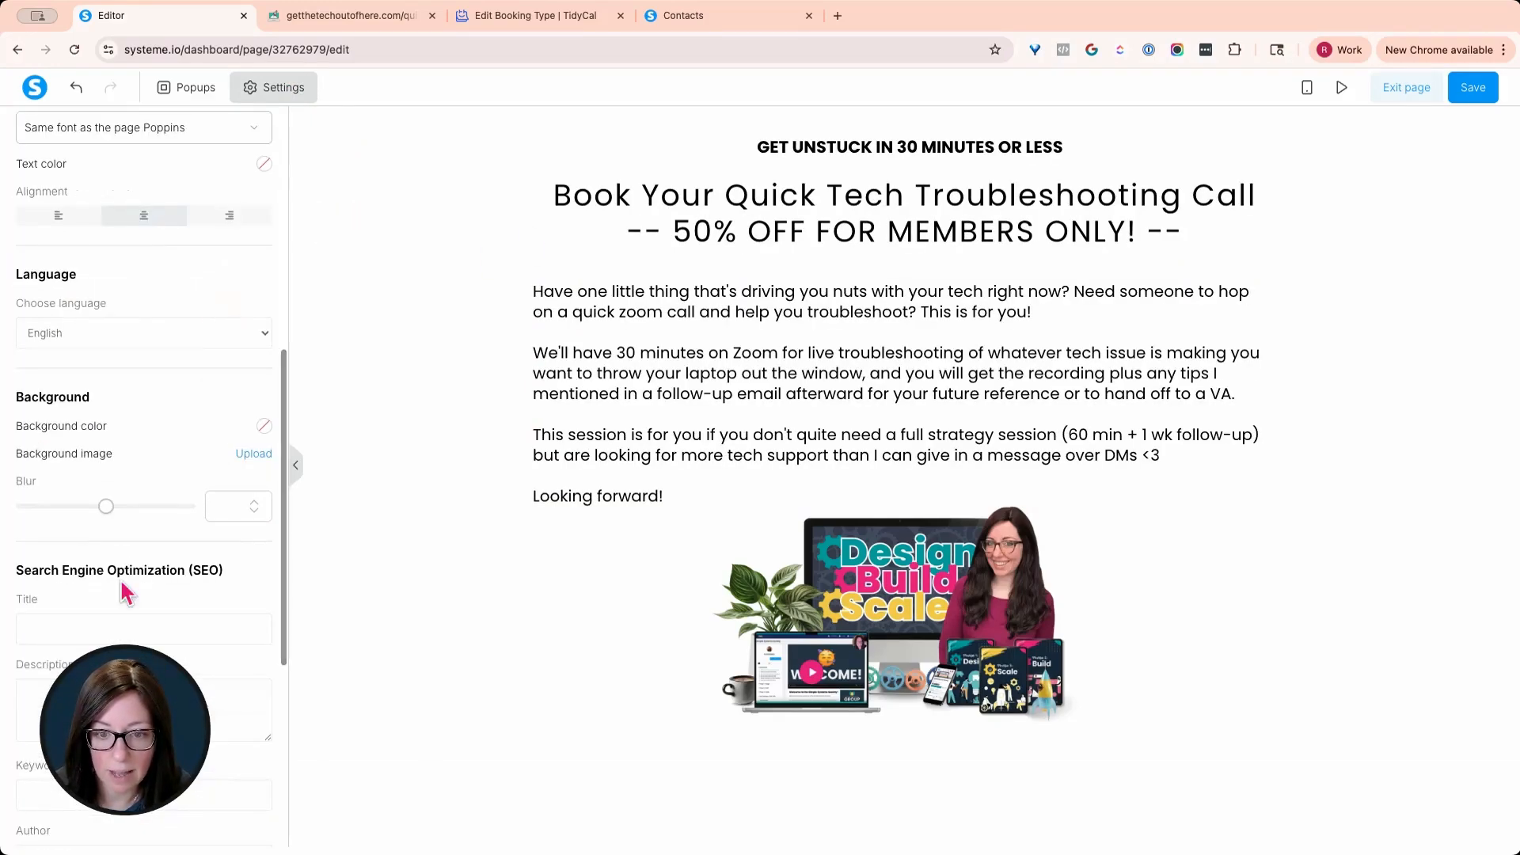
Set the page background to the uploaded "Copyo...ps16.png" image, found by searching the image library for "Mega".
{"action": "left_click", "coordinate": [252, 457]}
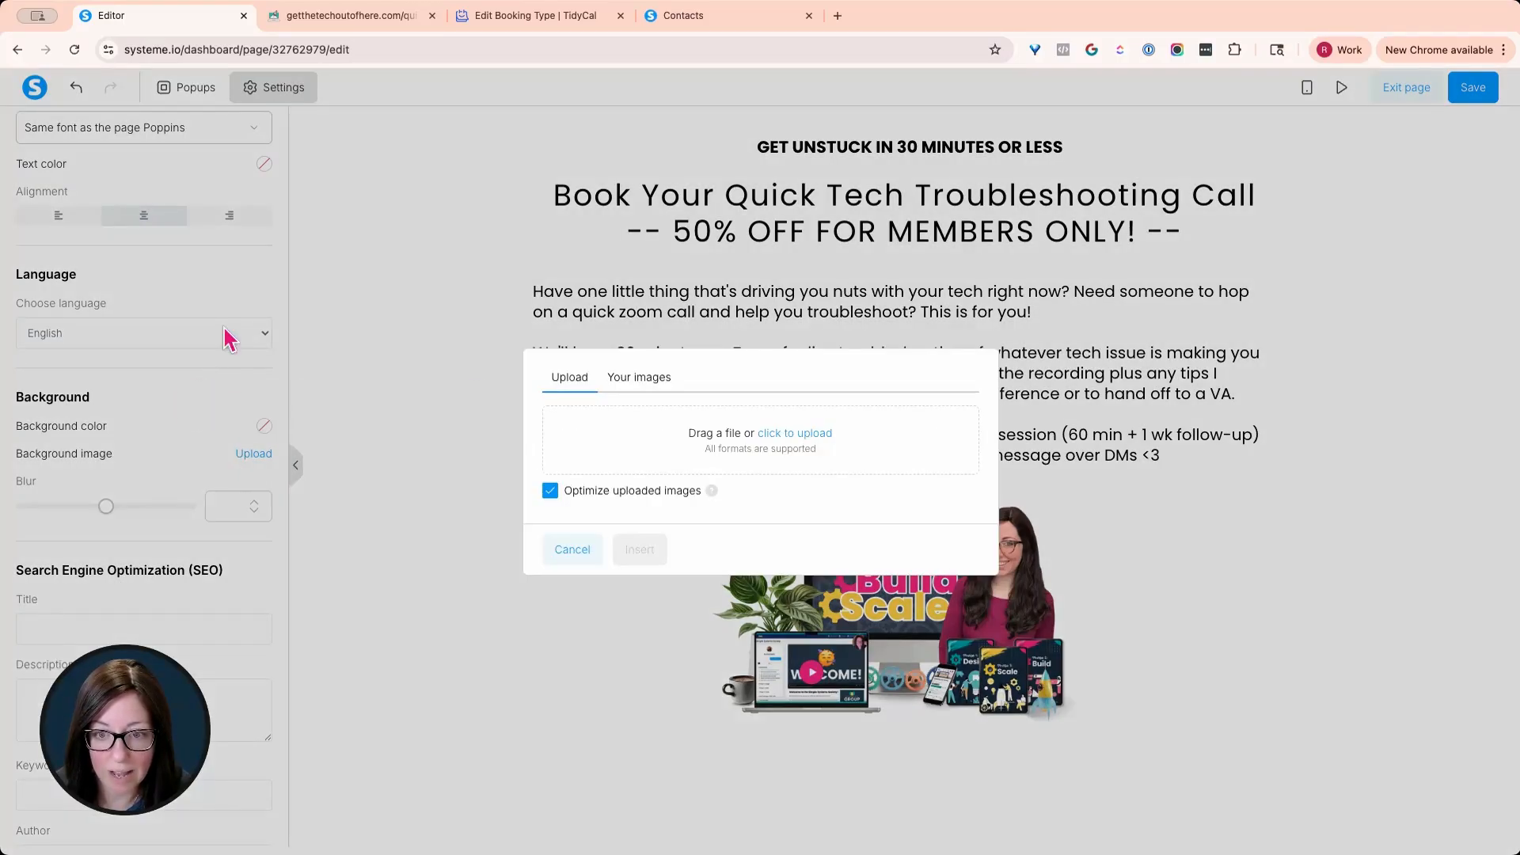
{"action": "left_click", "coordinate": [631, 379]}
{"action": "type", "text": "Mega"}
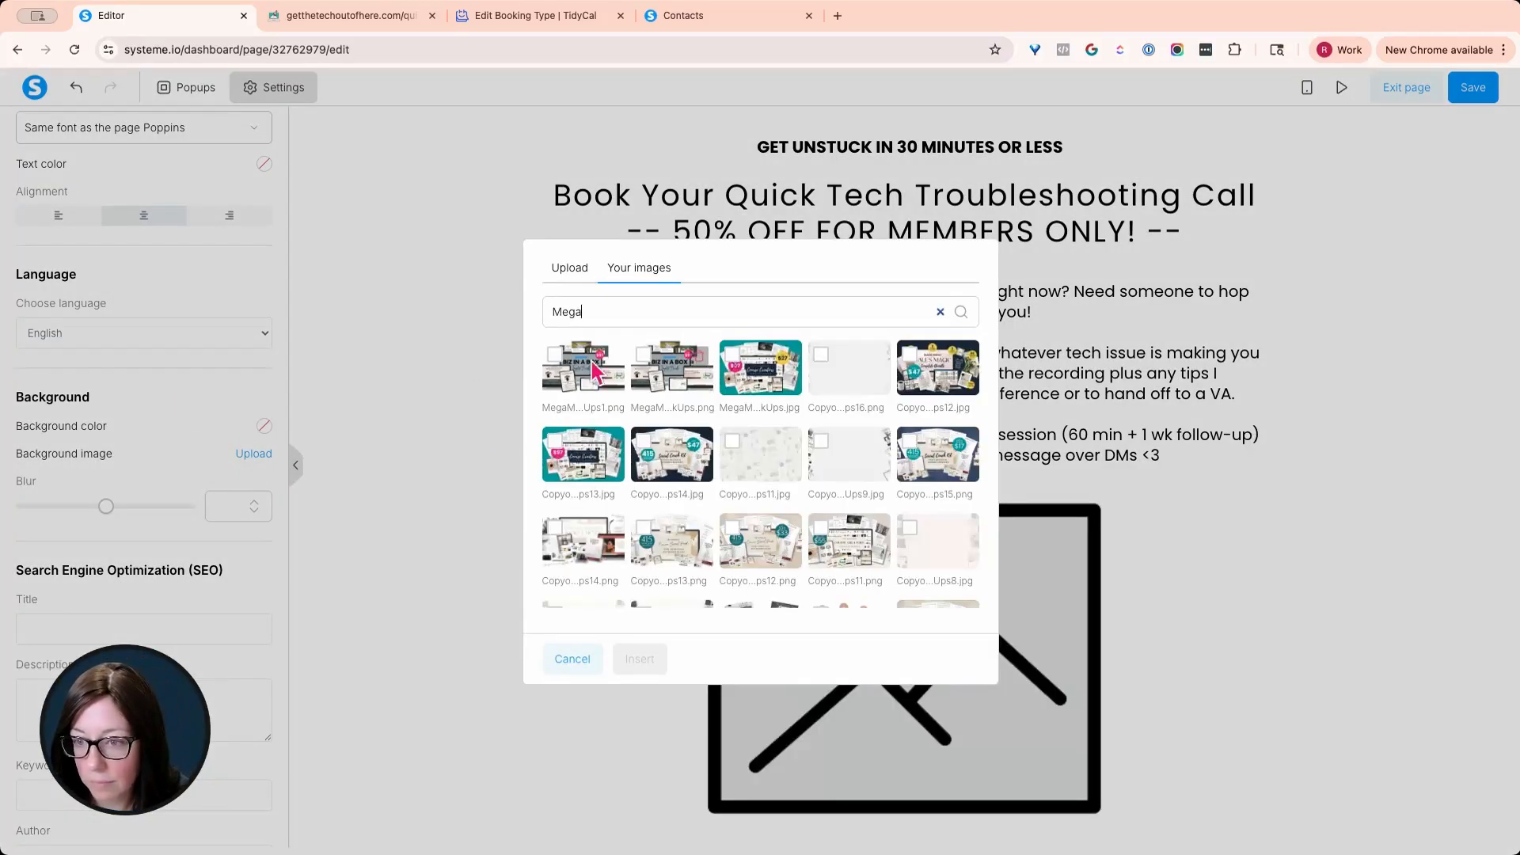
{"action": "left_click", "coordinate": [823, 366]}
{"action": "left_click", "coordinate": [640, 659]}
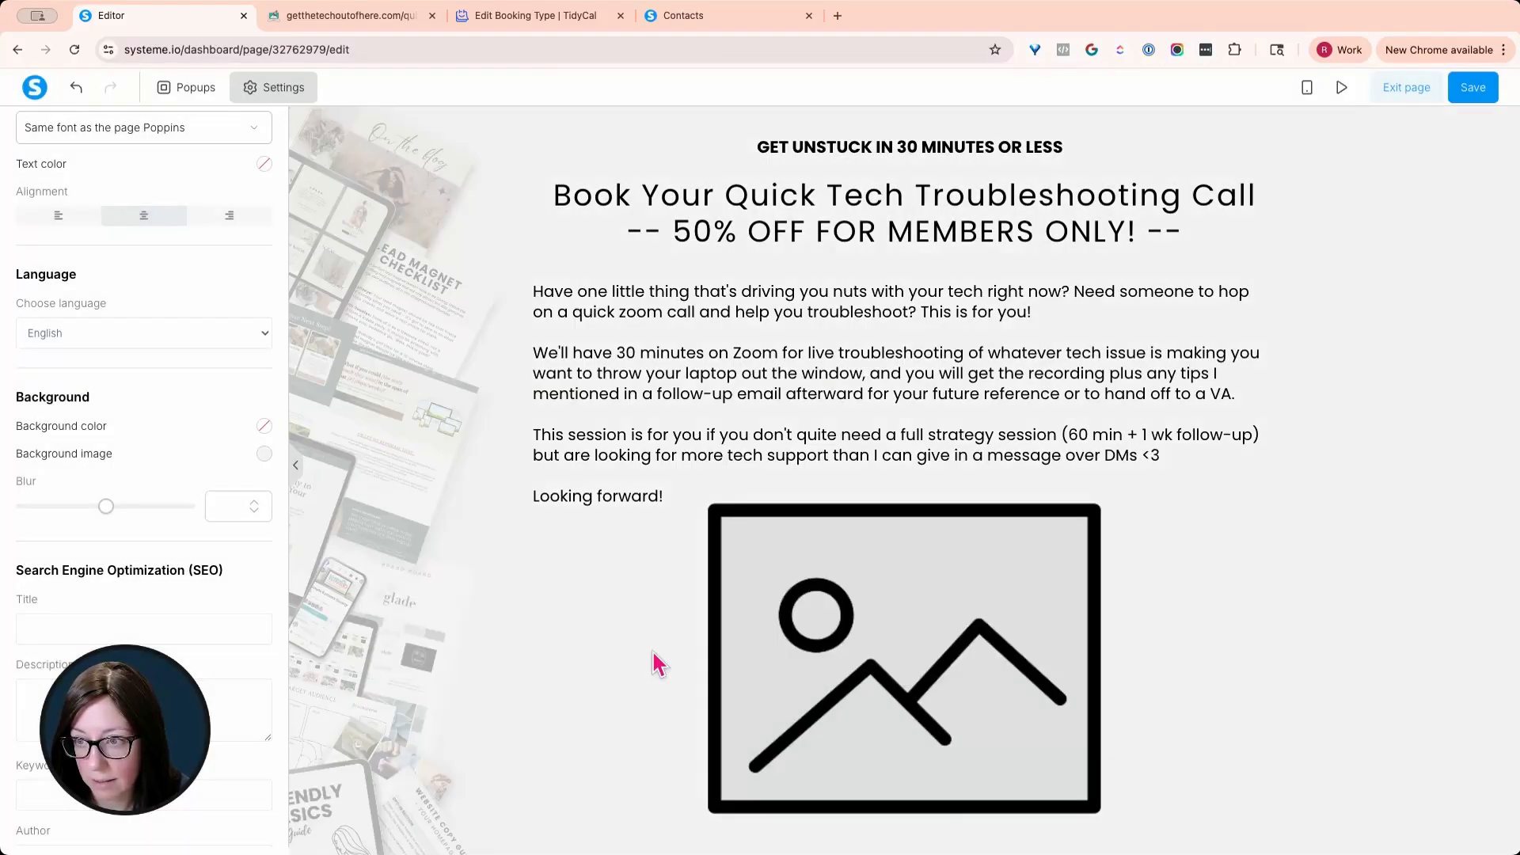
Insert a Calendar element directly below the product mockup image on the opt-in page.
{"action": "left_click", "coordinate": [1239, 367]}
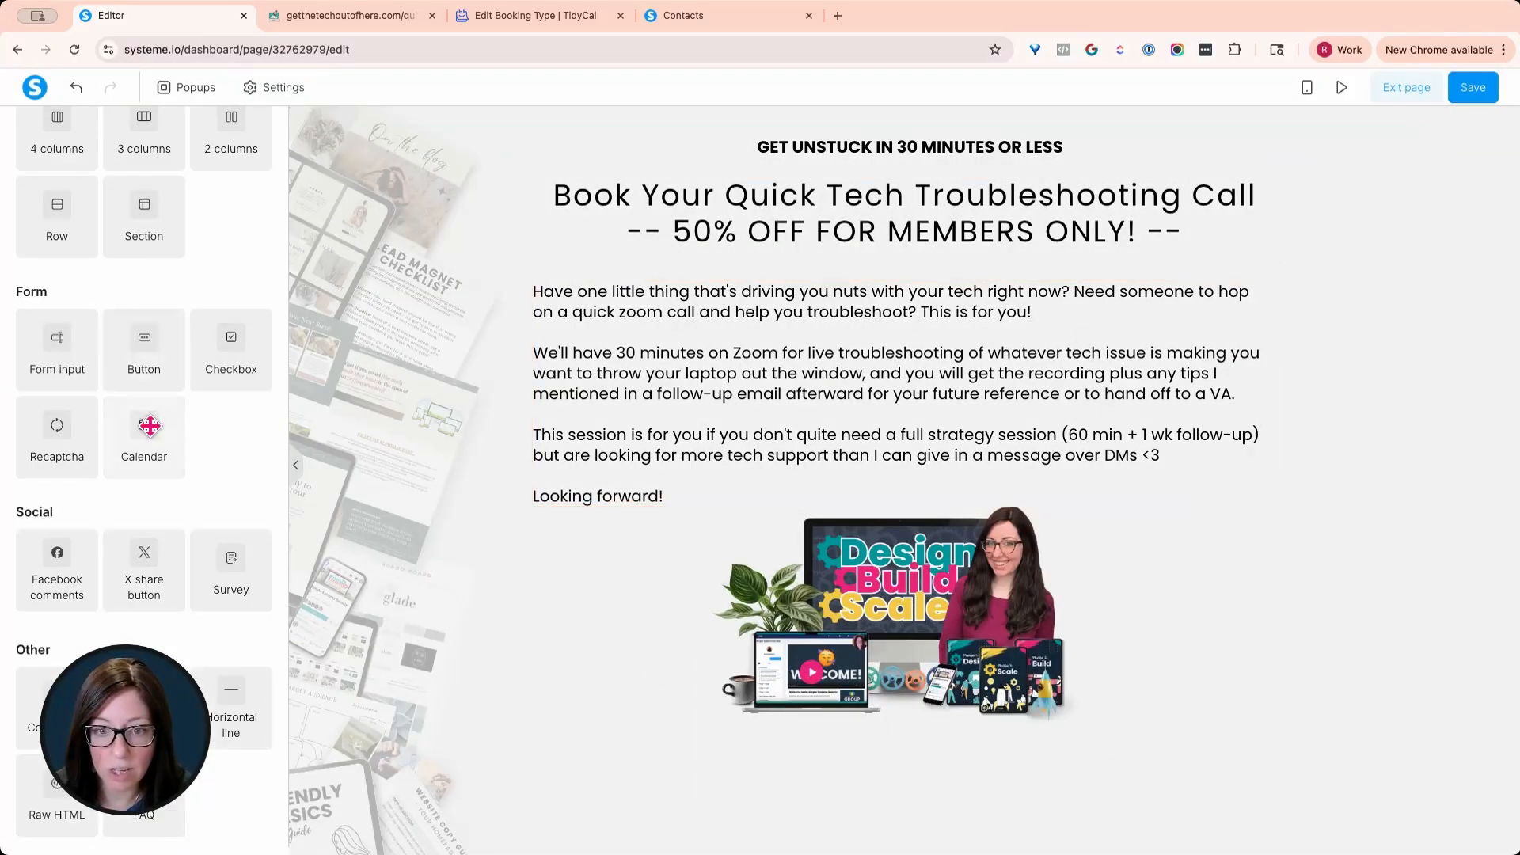
{"action": "left_click_drag", "start_coordinate": [140, 445], "coordinate": [1002, 685]}
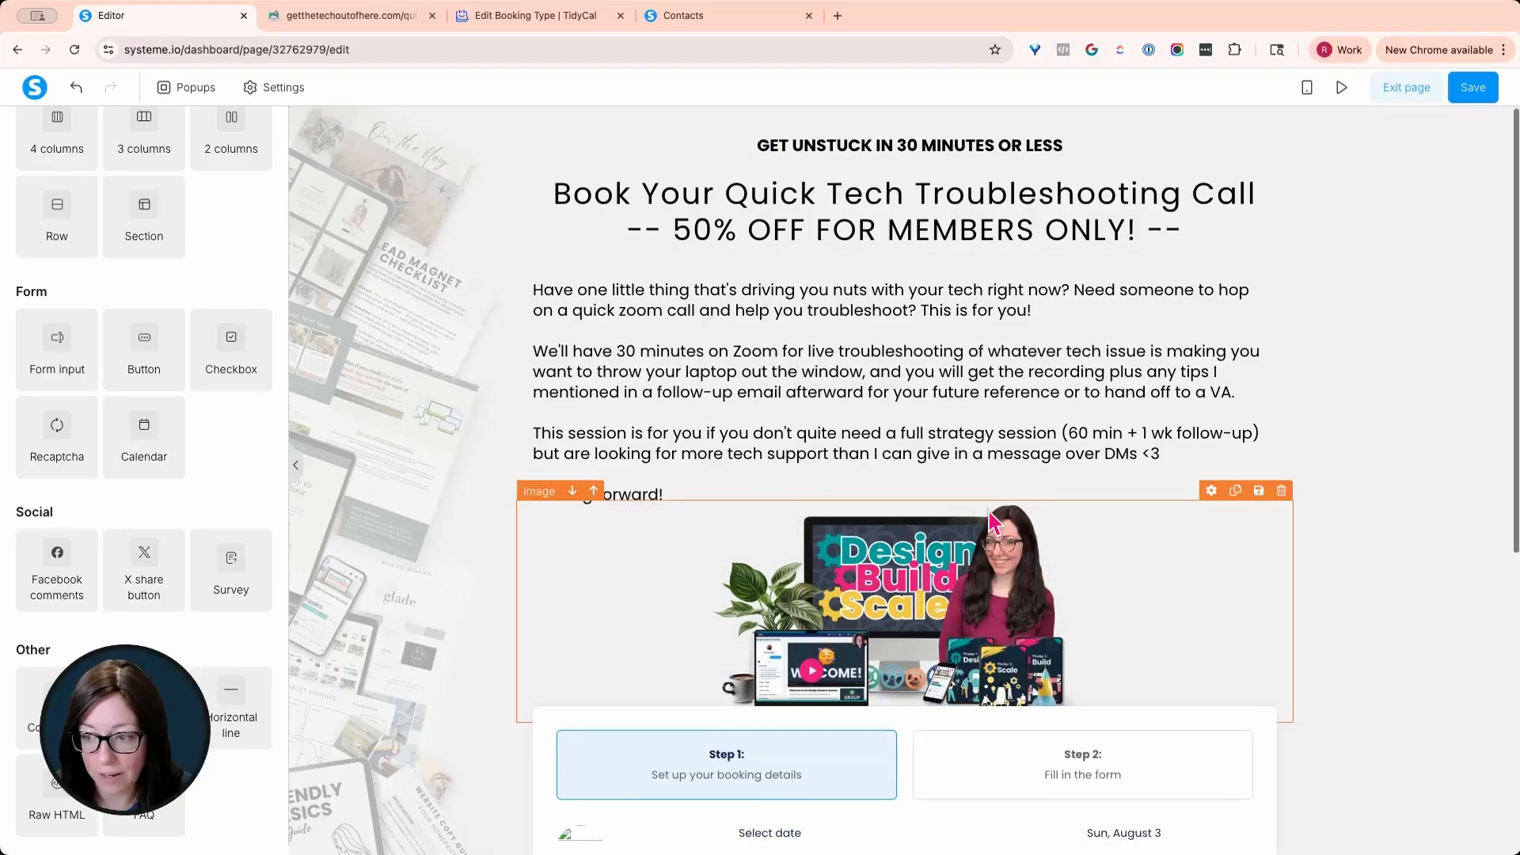
{"action": "scroll", "coordinate": [990, 507], "scroll_direction": "down", "scroll_amount": 6}
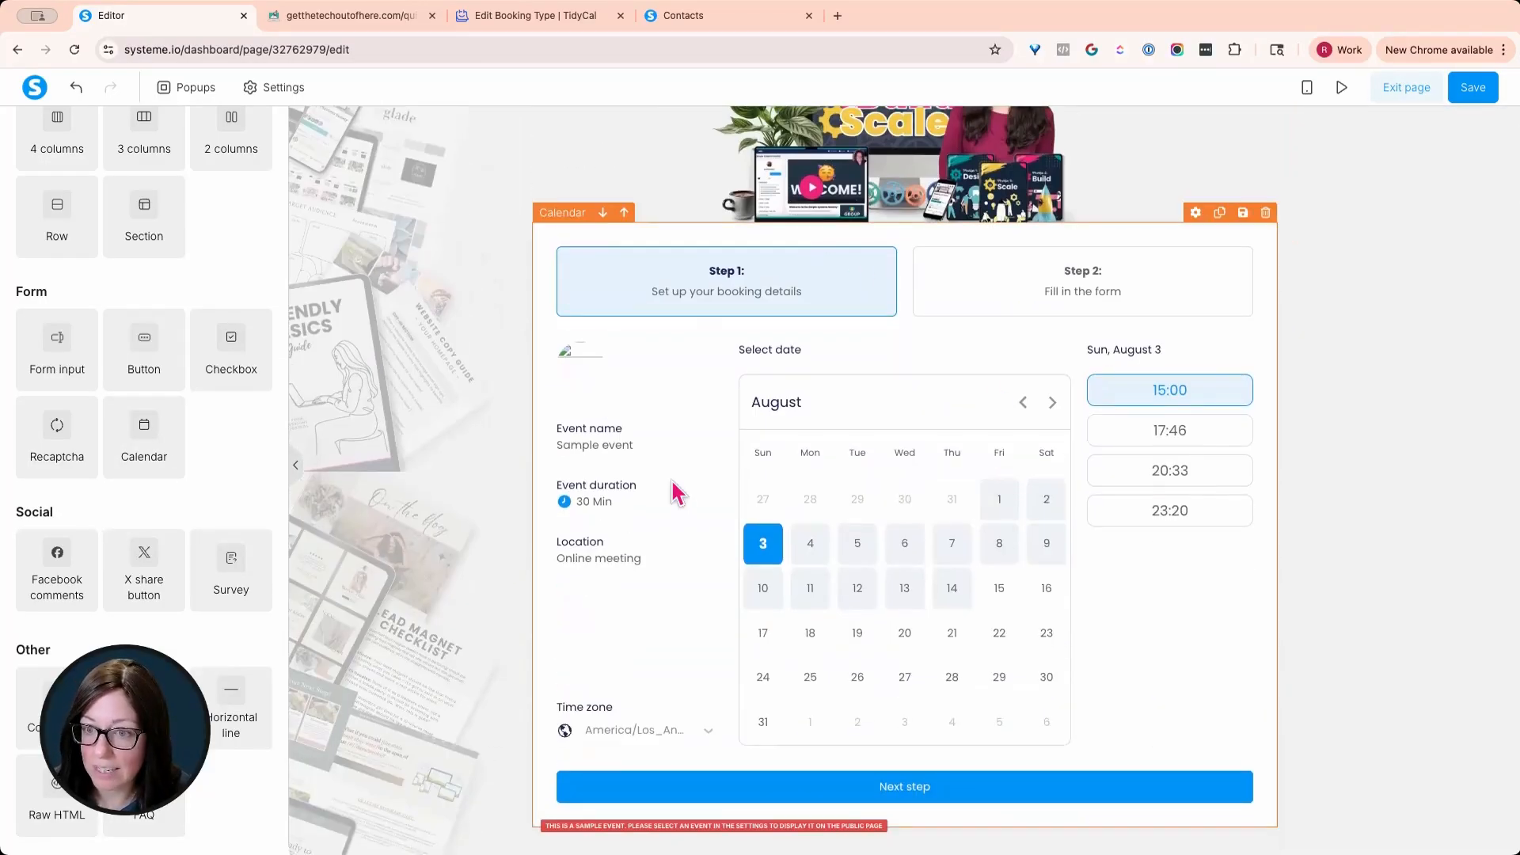
Set the calendar's time format to 12-hour time and its event to Quick Tech Troubleshooting Call.
{"action": "left_click", "coordinate": [677, 492]}
{"action": "scroll", "coordinate": [163, 428], "scroll_direction": "down", "scroll_amount": 4}
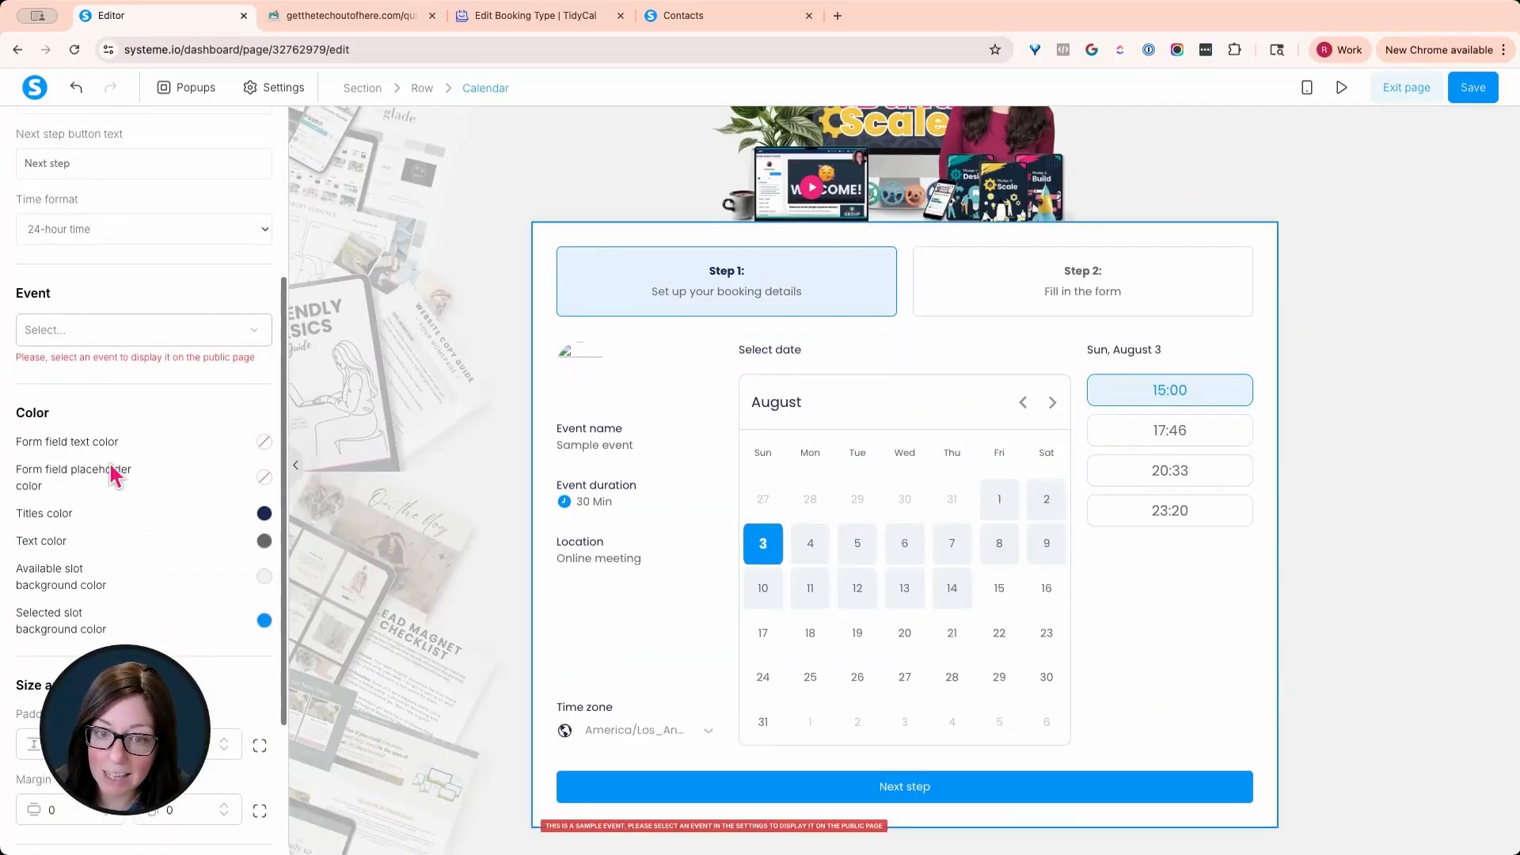
{"action": "left_click", "coordinate": [45, 232]}
{"action": "left_click", "coordinate": [56, 210]}
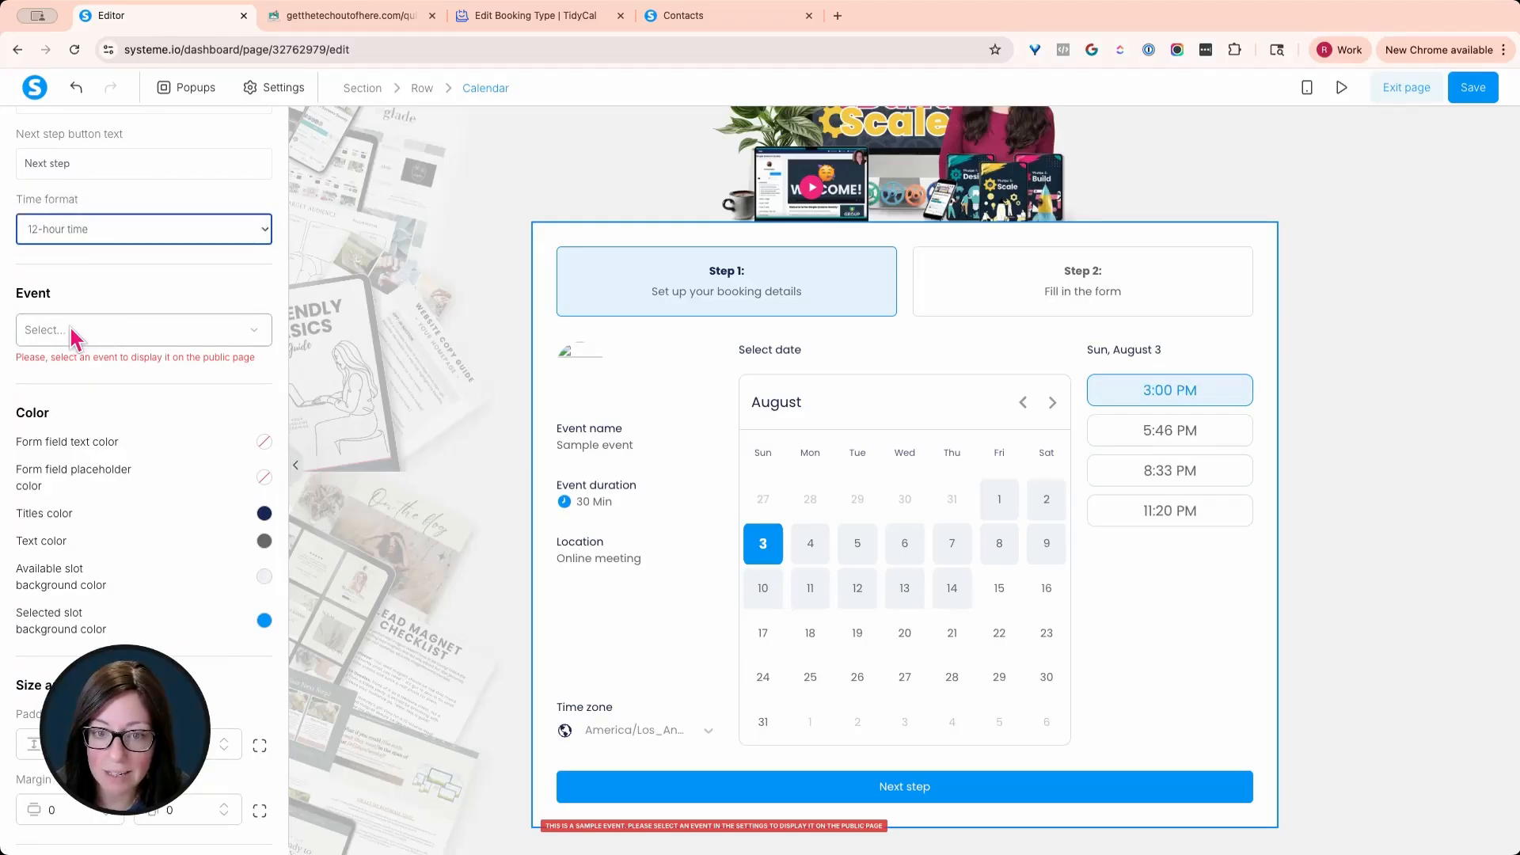
{"action": "left_click", "coordinate": [75, 333]}
{"action": "left_click", "coordinate": [95, 402]}
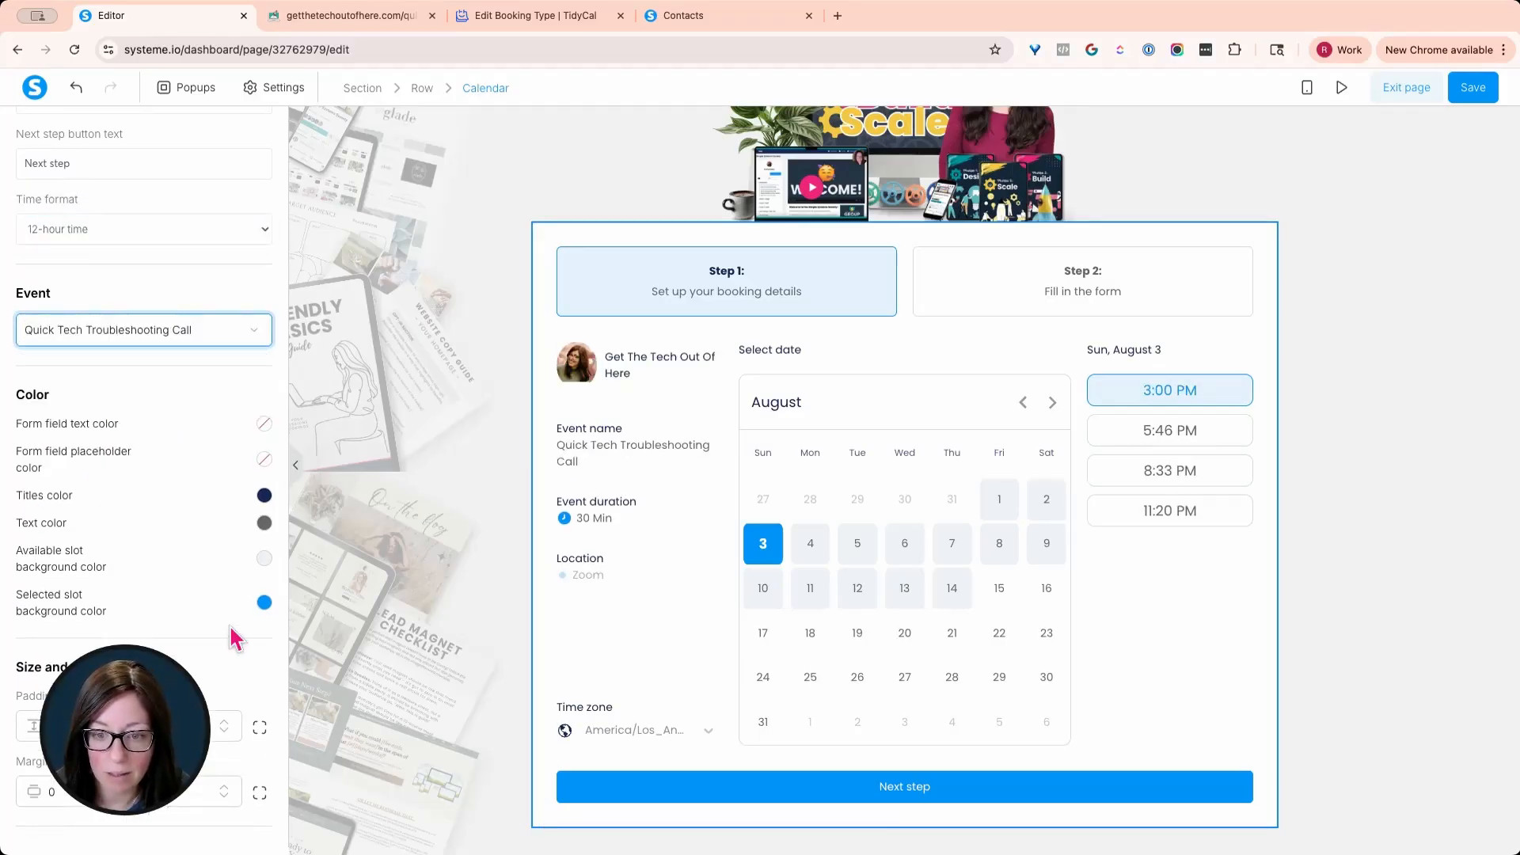
Change the calendar's selected slot background color to the brand pink.
{"action": "left_click", "coordinate": [265, 603]}
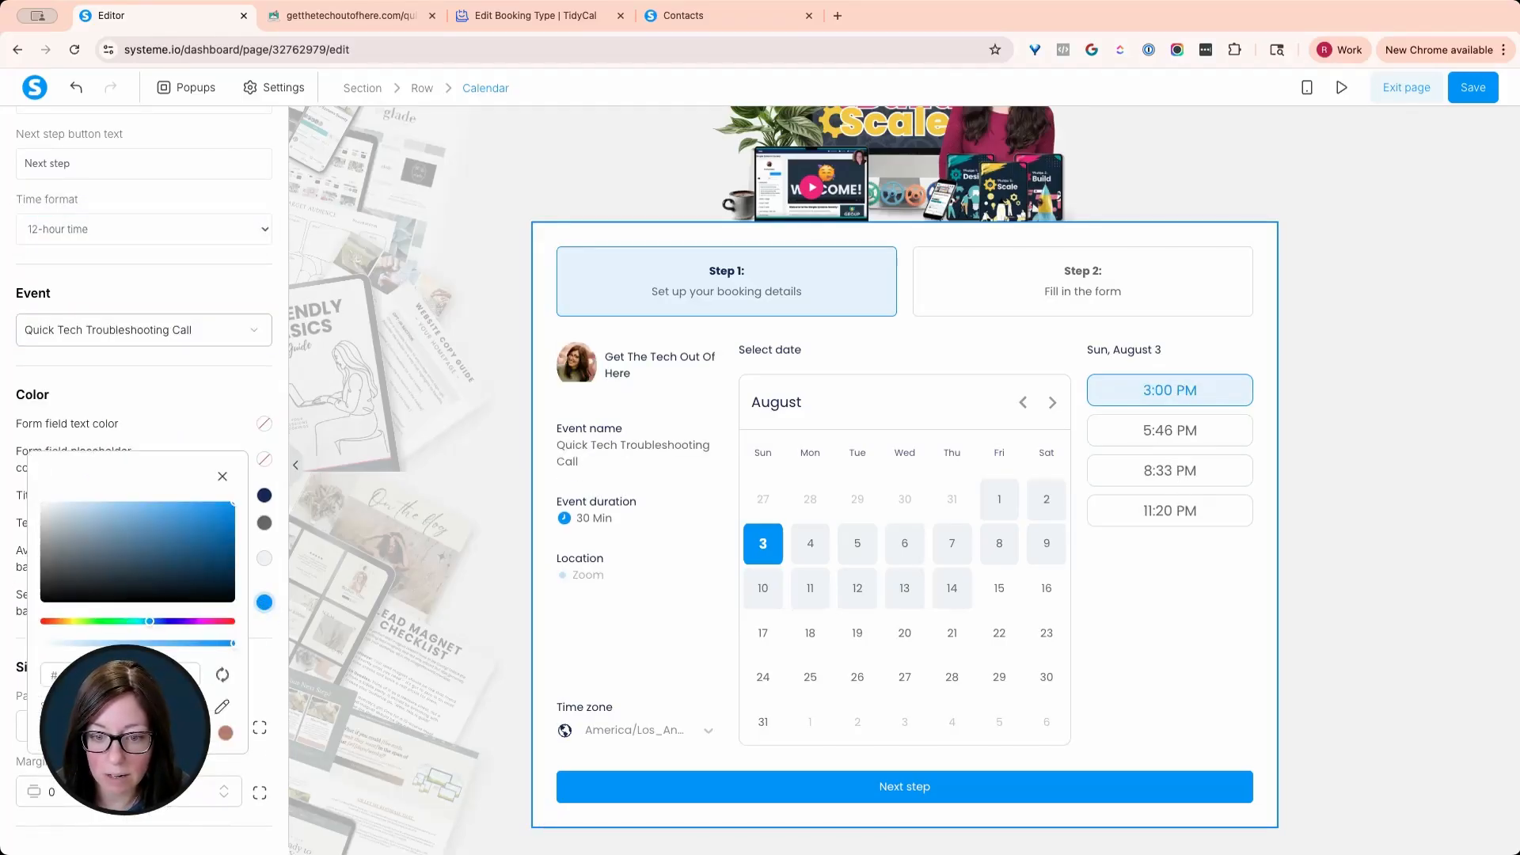
{"action": "left_click", "coordinate": [127, 733]}
{"action": "left_click", "coordinate": [636, 329]}
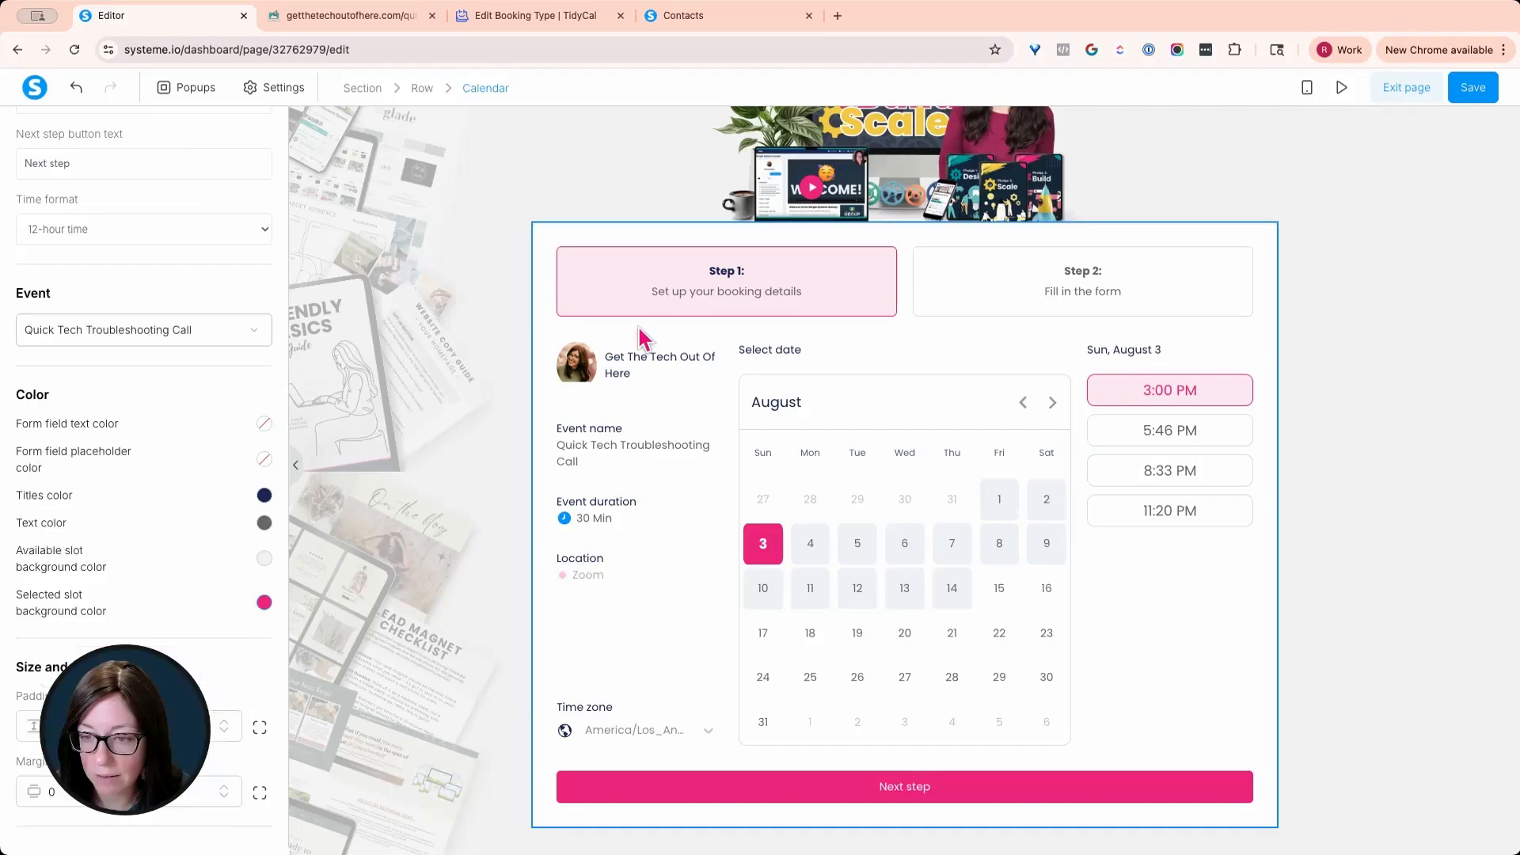
Add a mandatory booking-form question: "Please add as much context here as you can so that we can make the most out of our time together!".
{"action": "left_click", "coordinate": [721, 459]}
{"action": "left_click", "coordinate": [150, 245]}
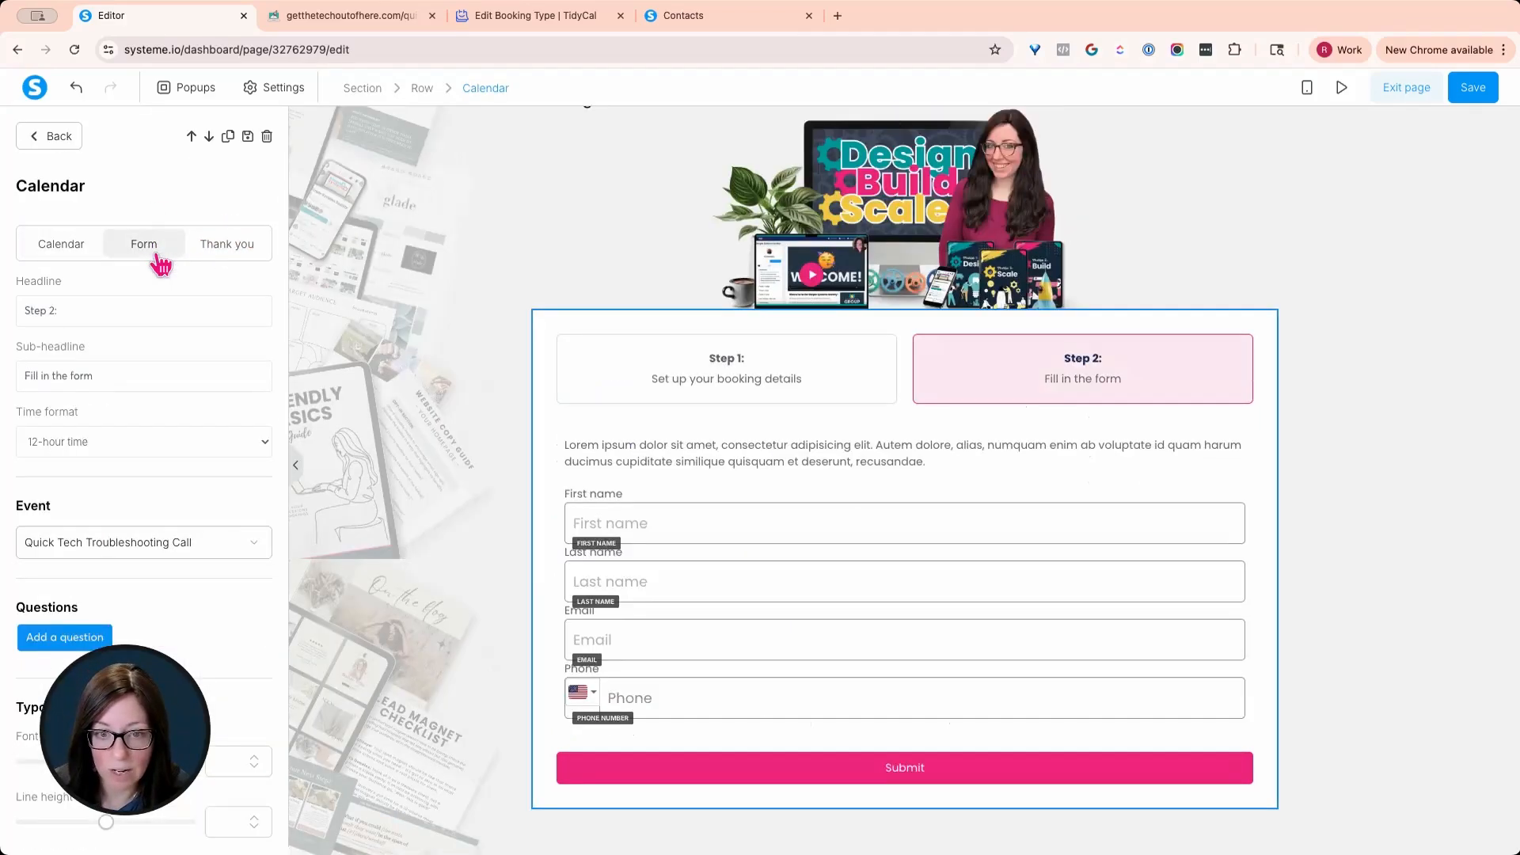
{"action": "scroll", "coordinate": [127, 423], "scroll_direction": "down", "scroll_amount": 2}
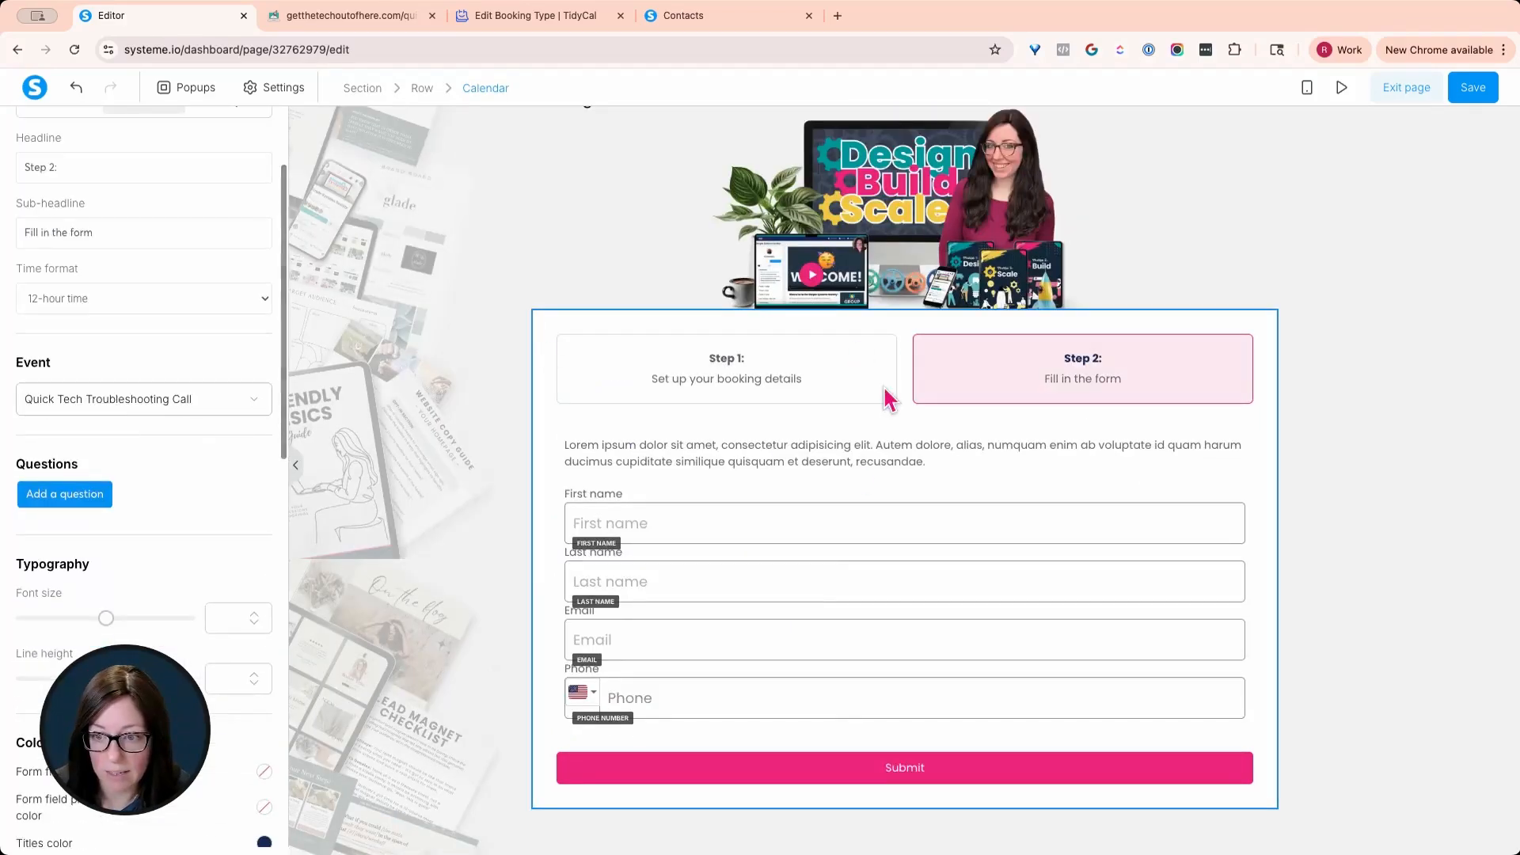
{"action": "scroll", "coordinate": [119, 459], "scroll_direction": "down", "scroll_amount": 1}
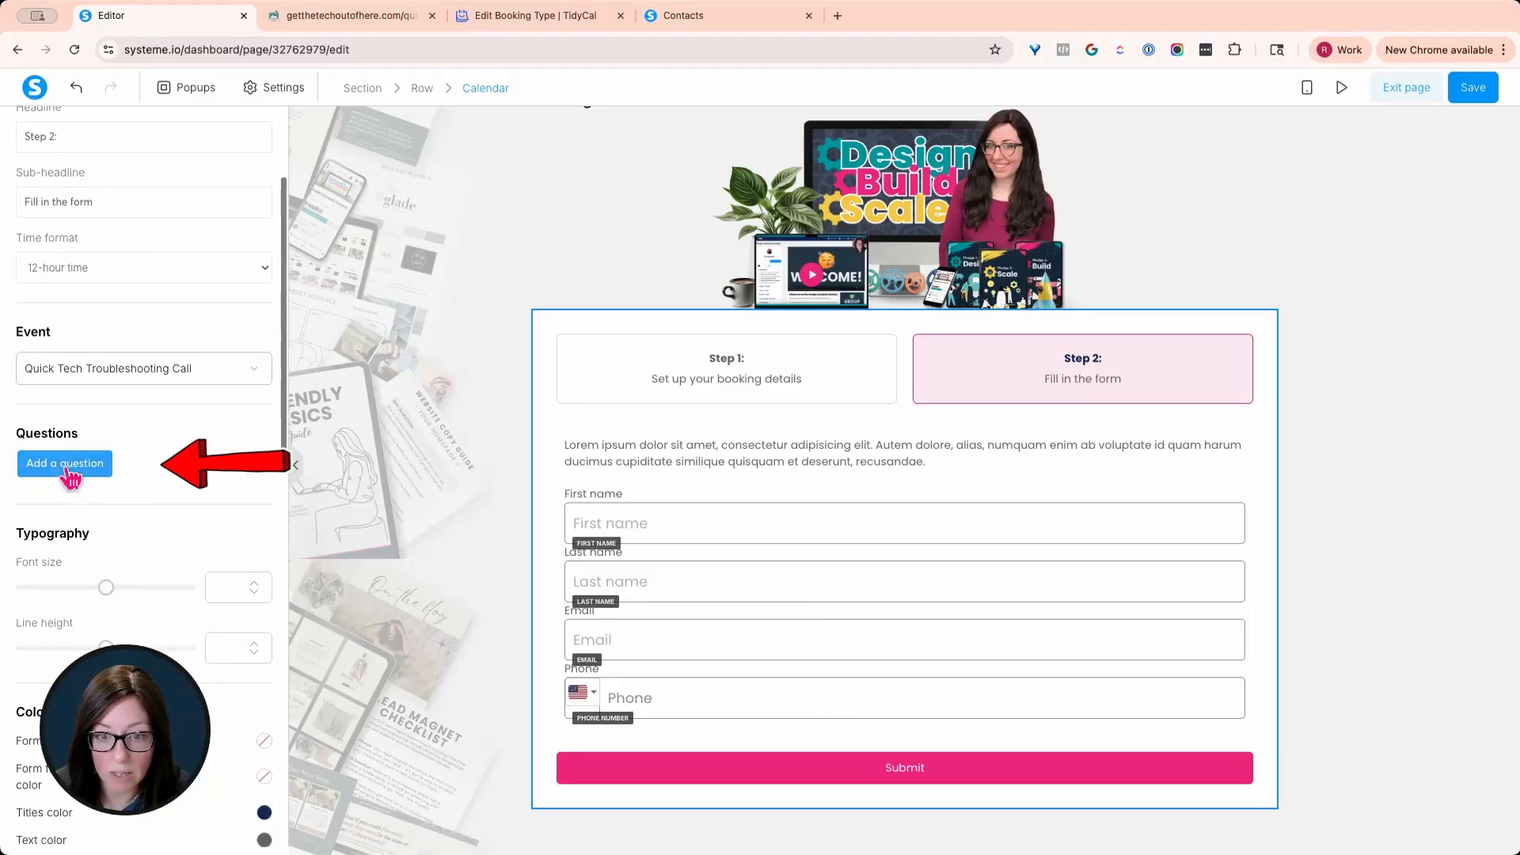
{"action": "left_click", "coordinate": [87, 465]}
{"action": "triple_click", "coordinate": [87, 490]}
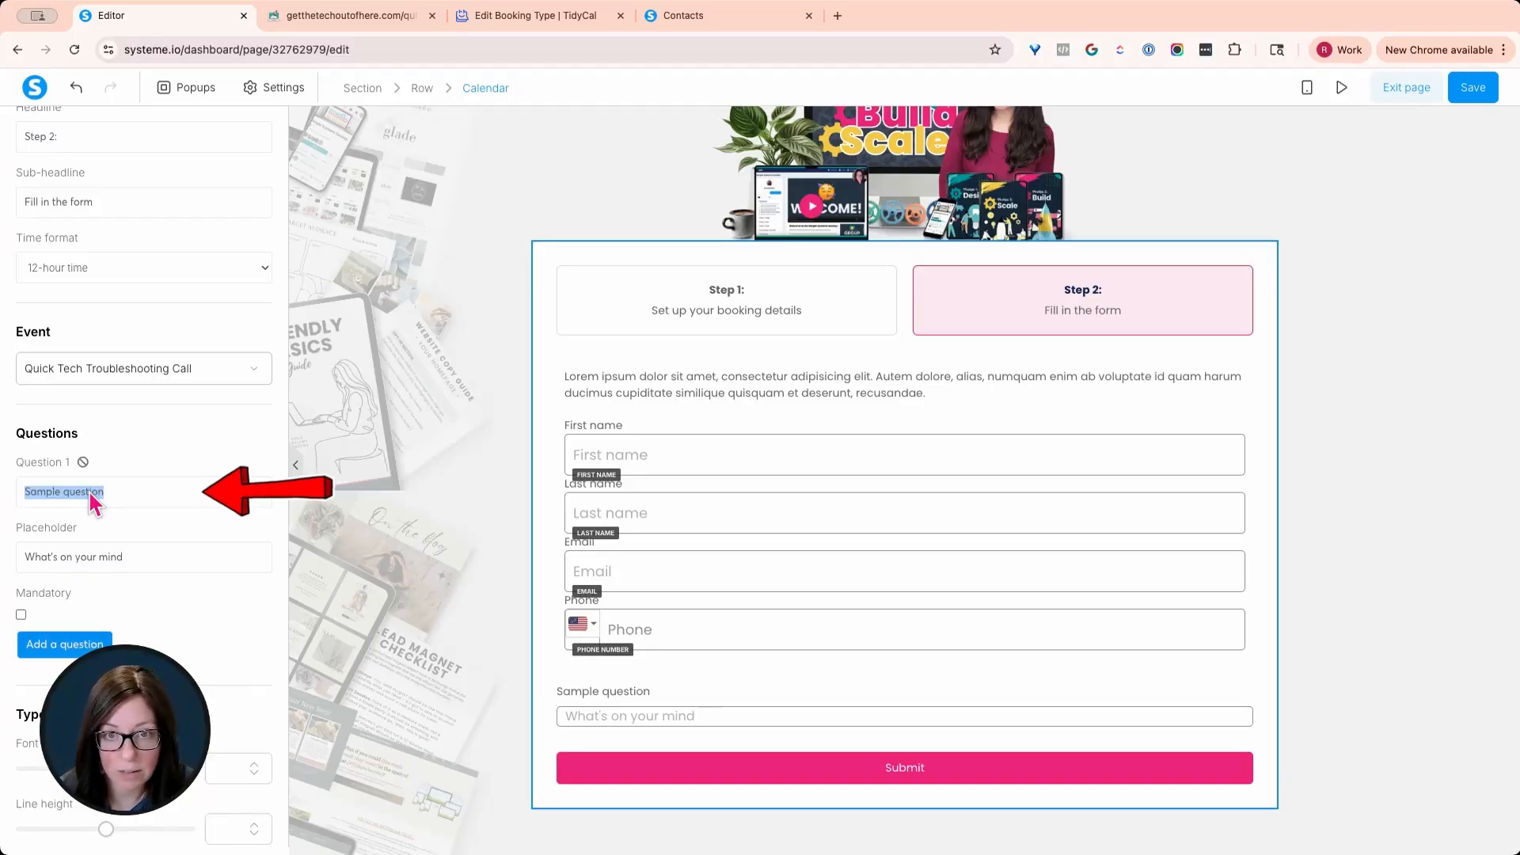
{"action": "type", "text": "Please add as much context here as you can so that we can make the most out of our time together!"}
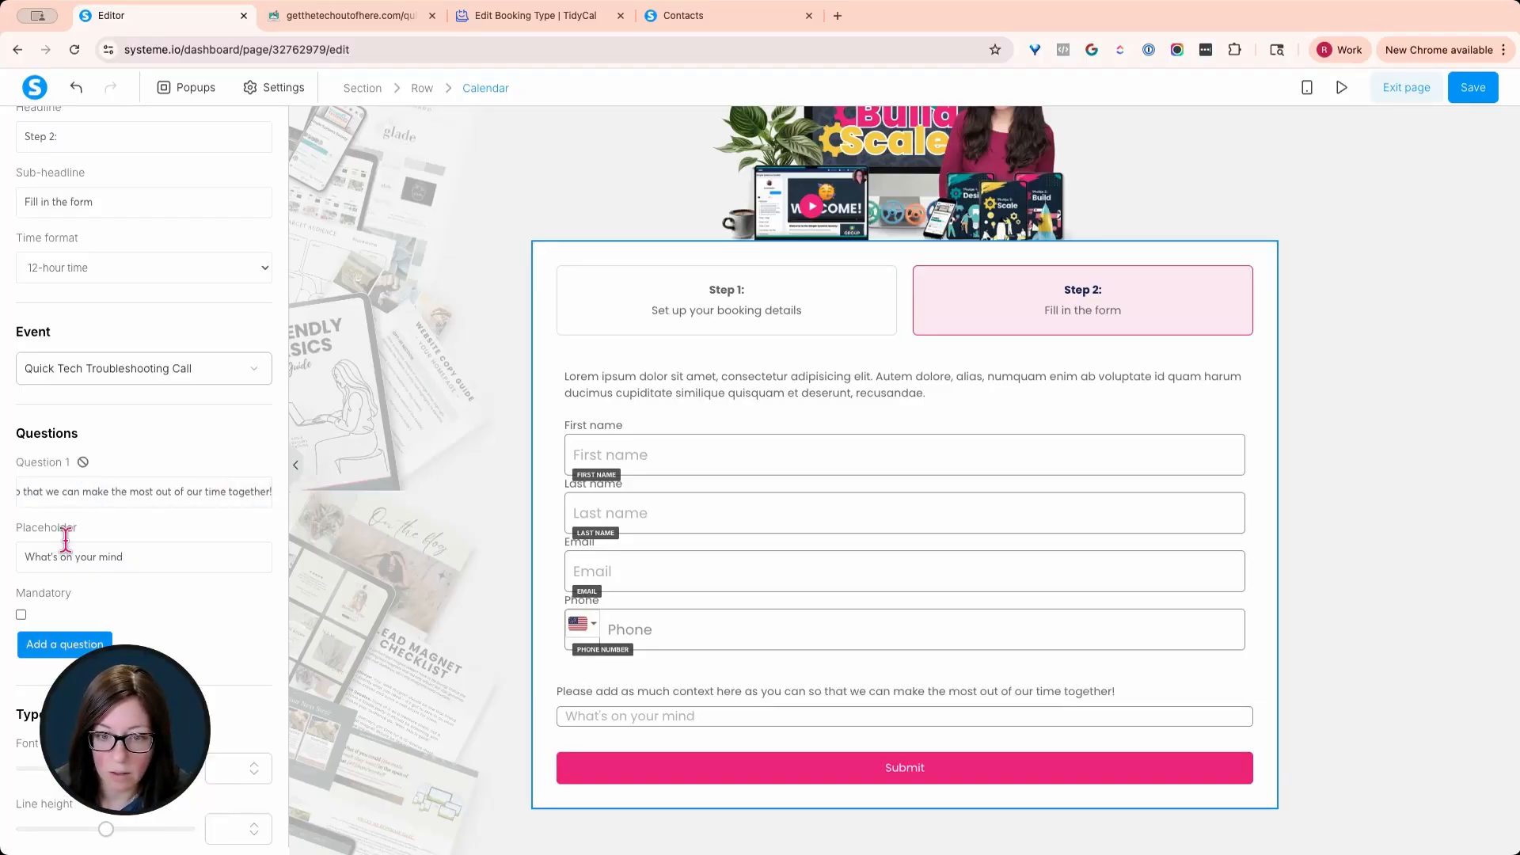
{"action": "left_click", "coordinate": [20, 614]}
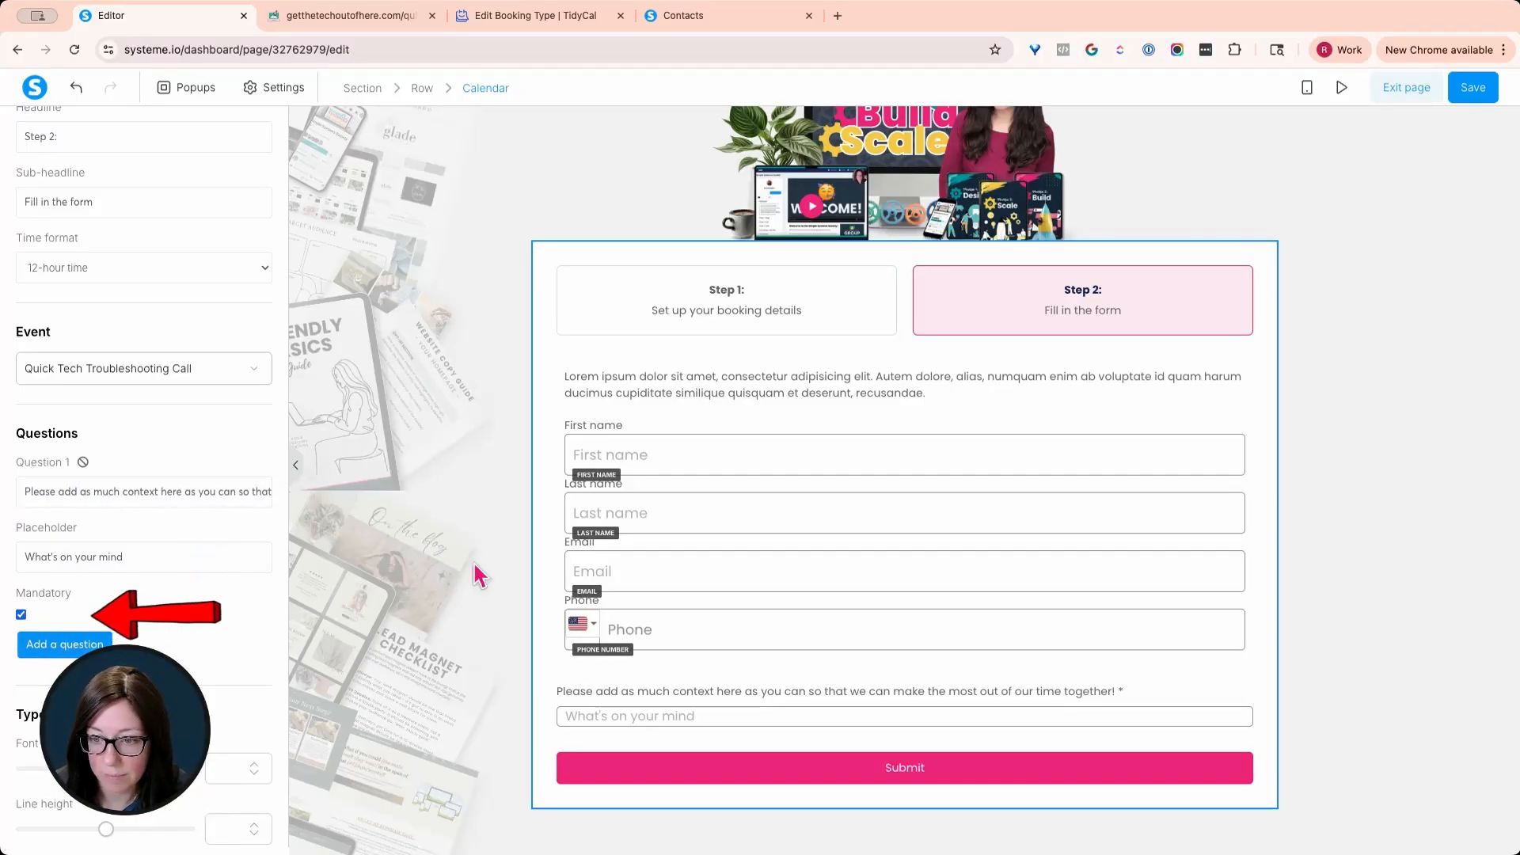
Set the horizontal padding of the booking form's contact-fields row to 0.
{"action": "left_click", "coordinate": [574, 667]}
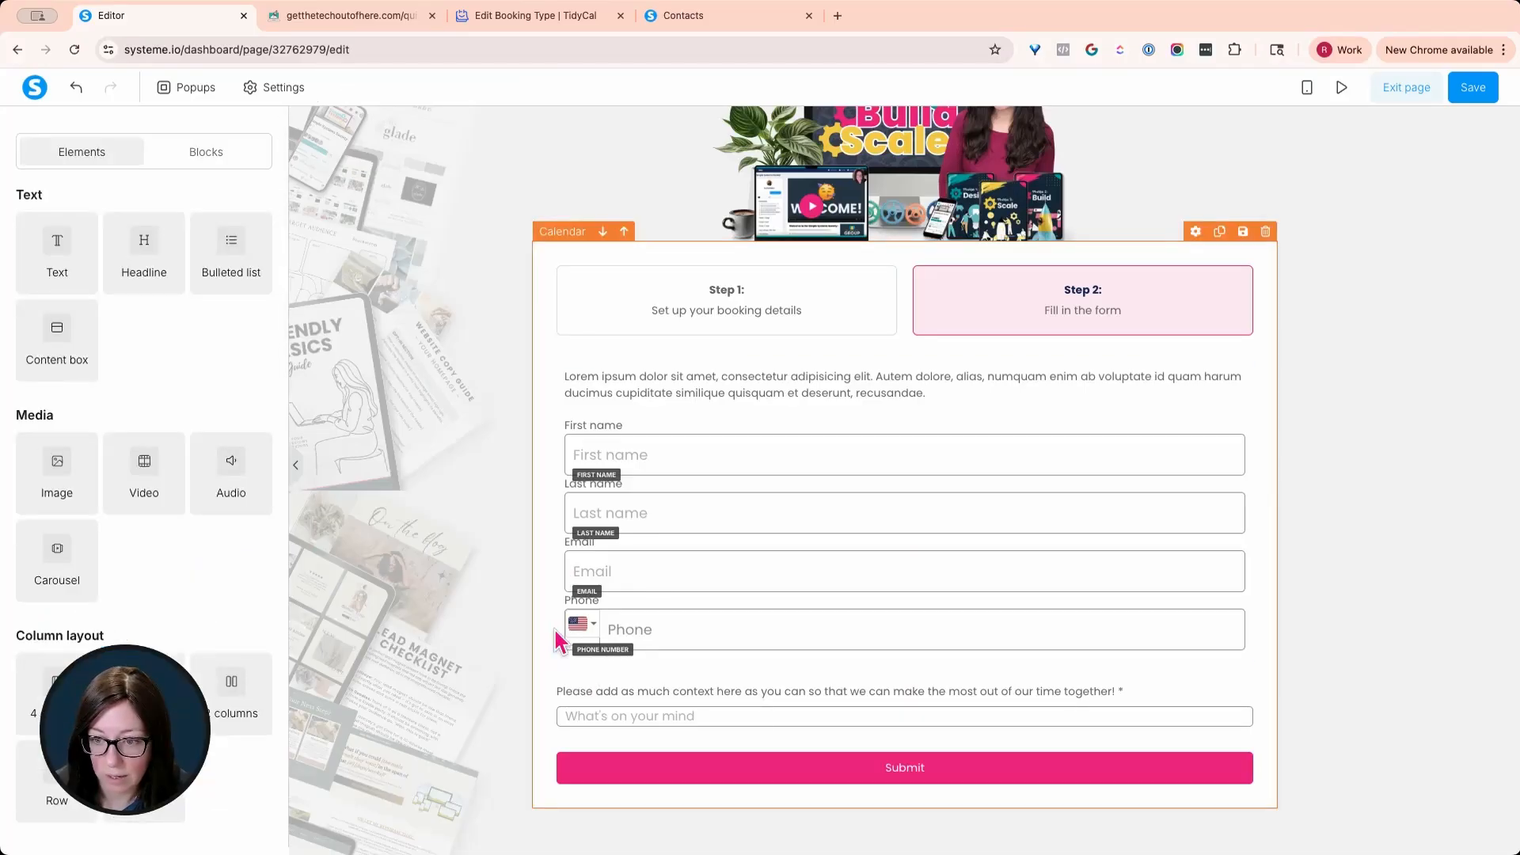
{"action": "left_click", "coordinate": [562, 641]}
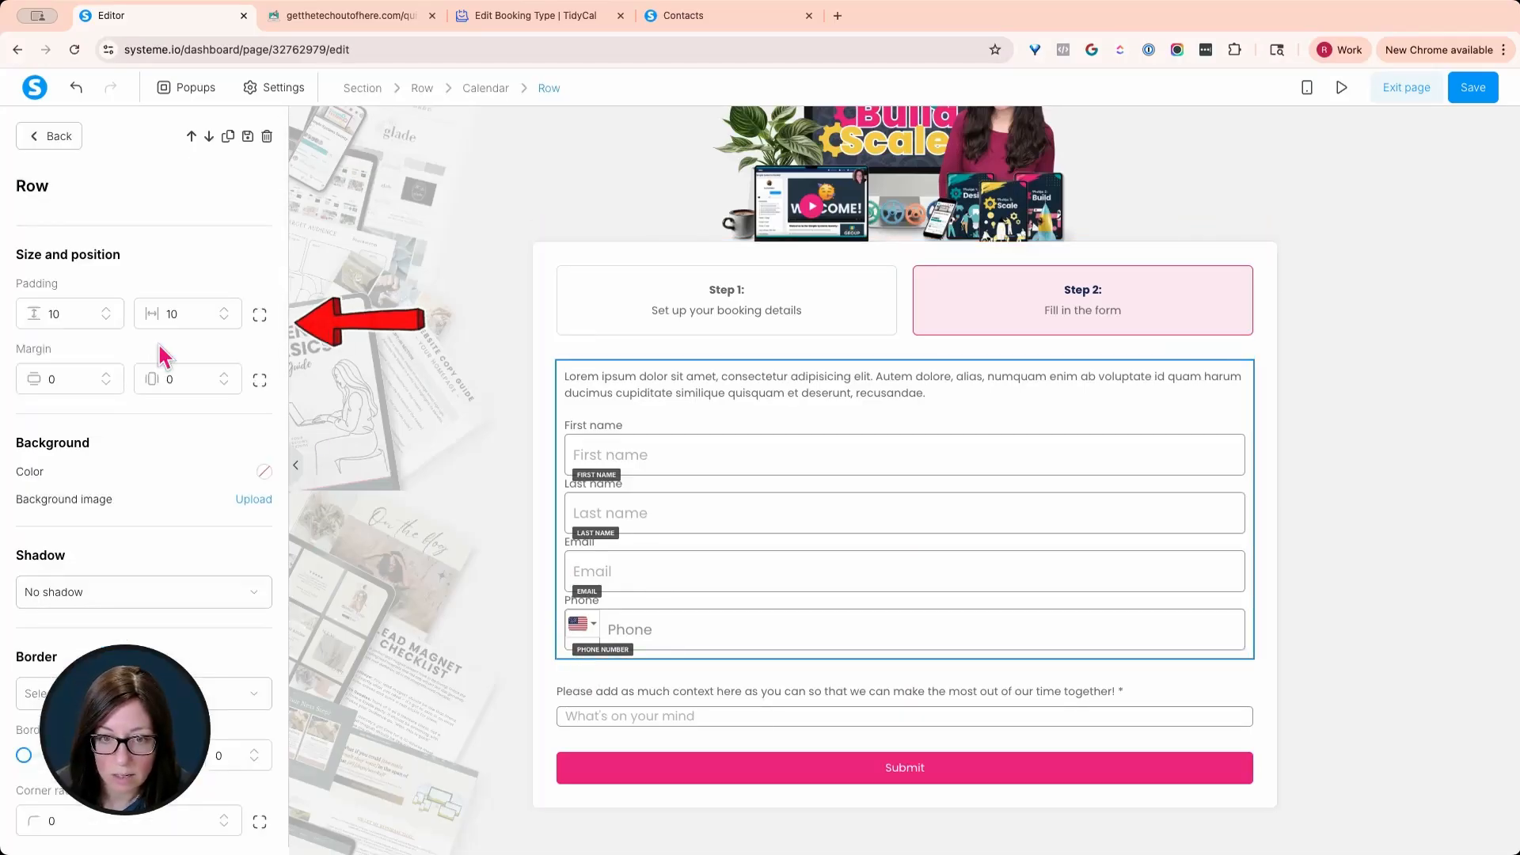
{"action": "left_click_drag", "start_coordinate": [178, 316], "coordinate": [144, 319]}
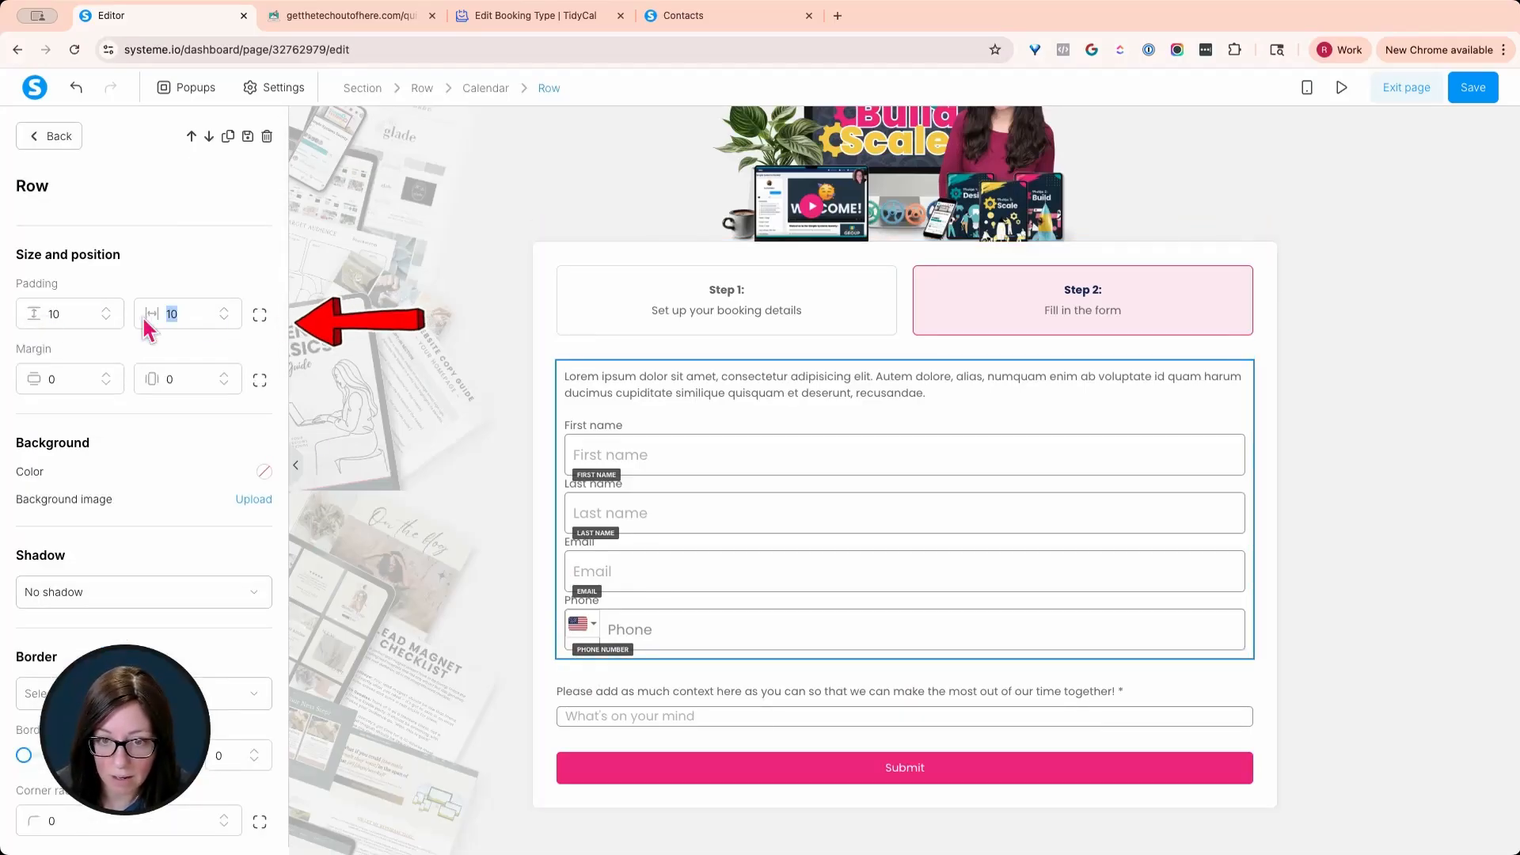
{"action": "key", "text": "BackSpace"}
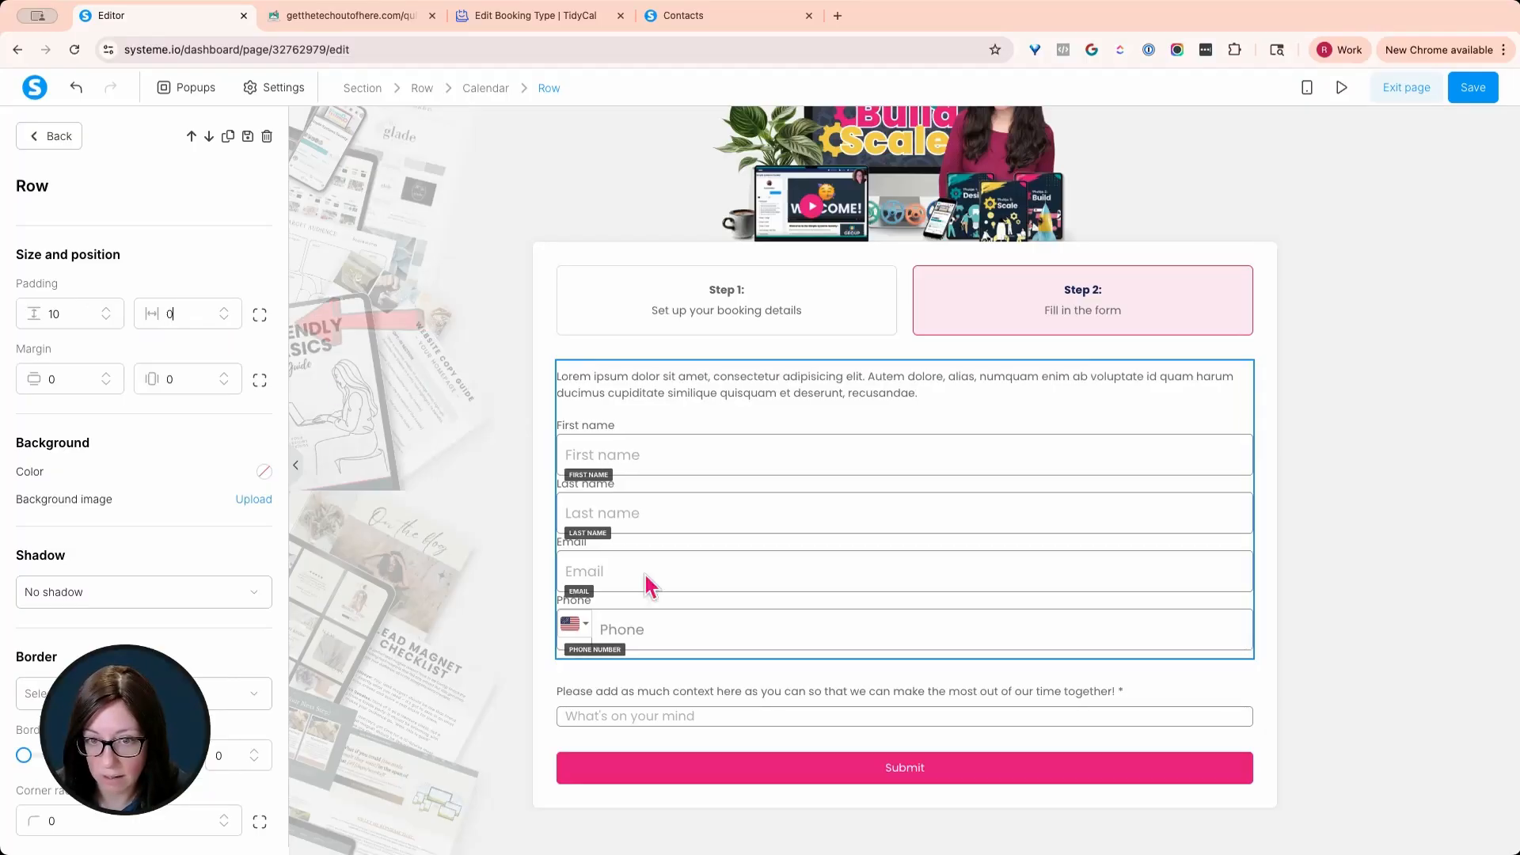
Set the calendar form's line height to 41 and its font size to 15.
{"action": "left_click", "coordinate": [725, 689]}
{"action": "left_click", "coordinate": [701, 715]}
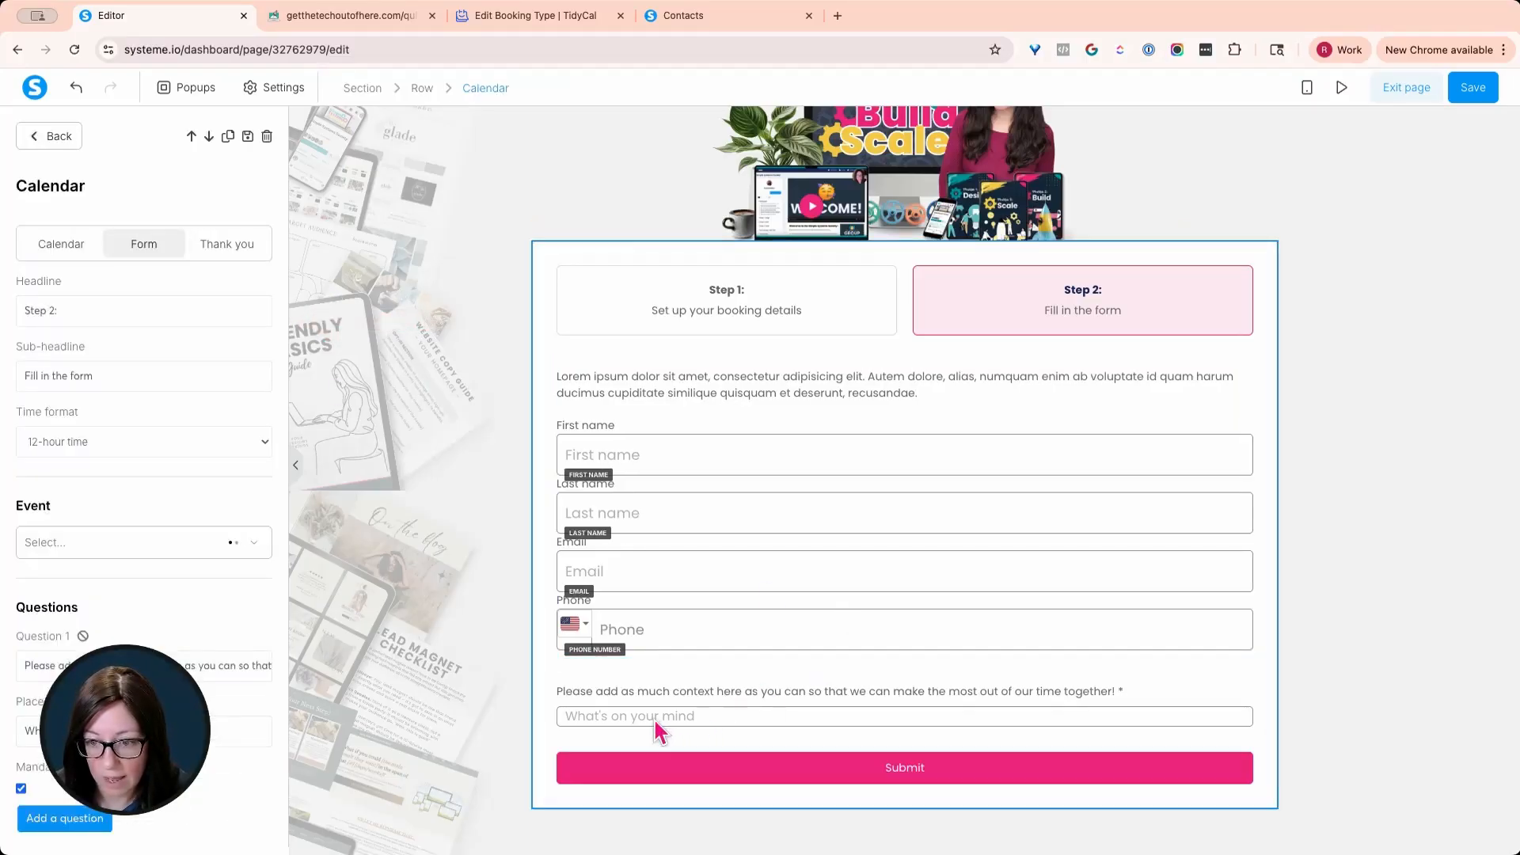
{"action": "left_click", "coordinate": [639, 711]}
{"action": "left_click", "coordinate": [638, 711]}
{"action": "scroll", "coordinate": [203, 570], "scroll_direction": "down", "scroll_amount": 9}
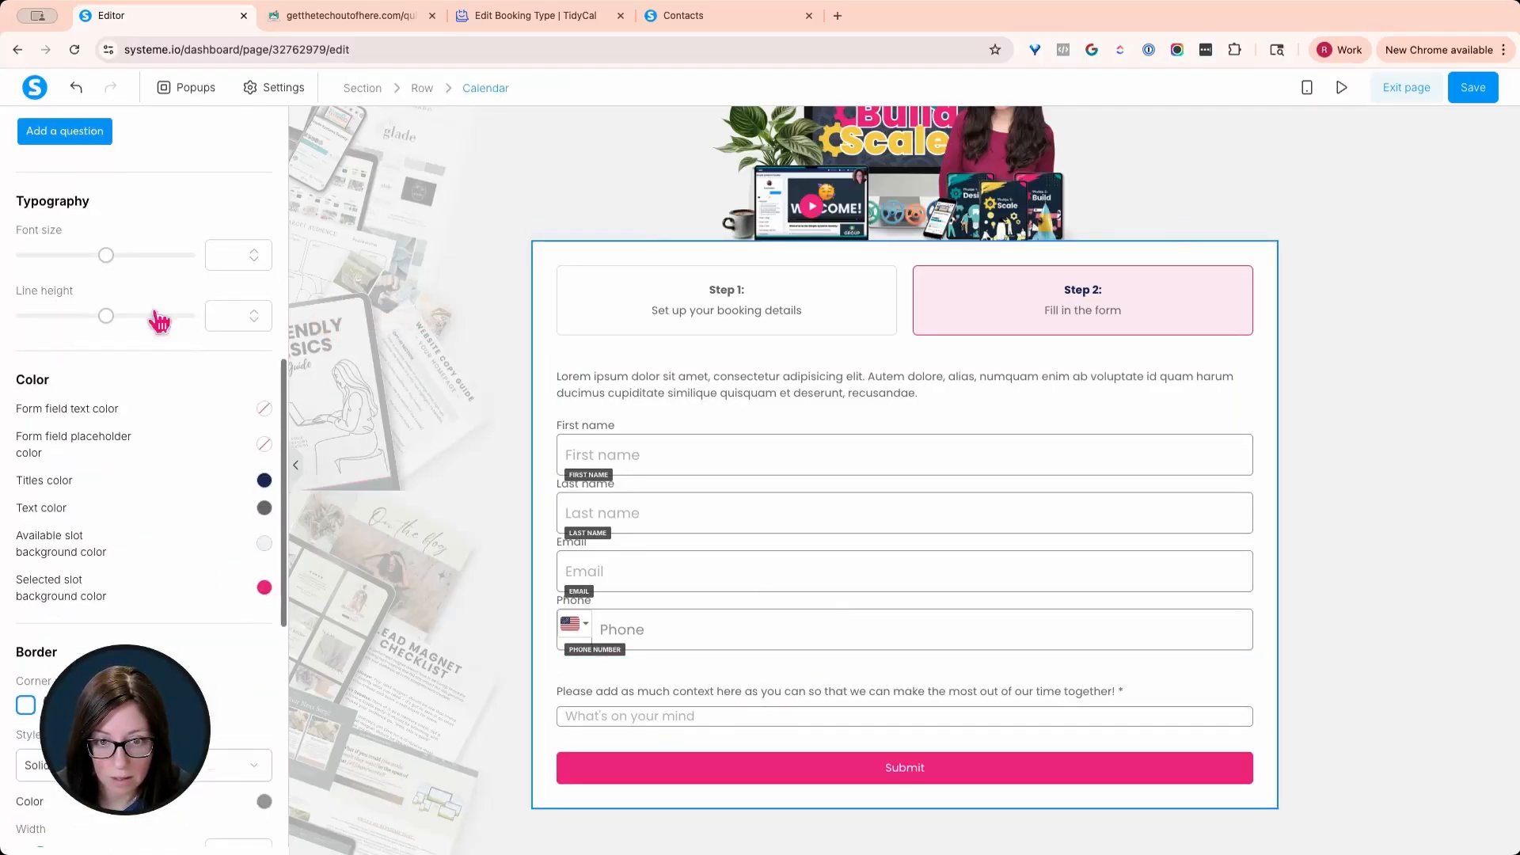
{"action": "left_click", "coordinate": [104, 317]}
{"action": "left_click_drag", "start_coordinate": [104, 317], "coordinate": [82, 316]}
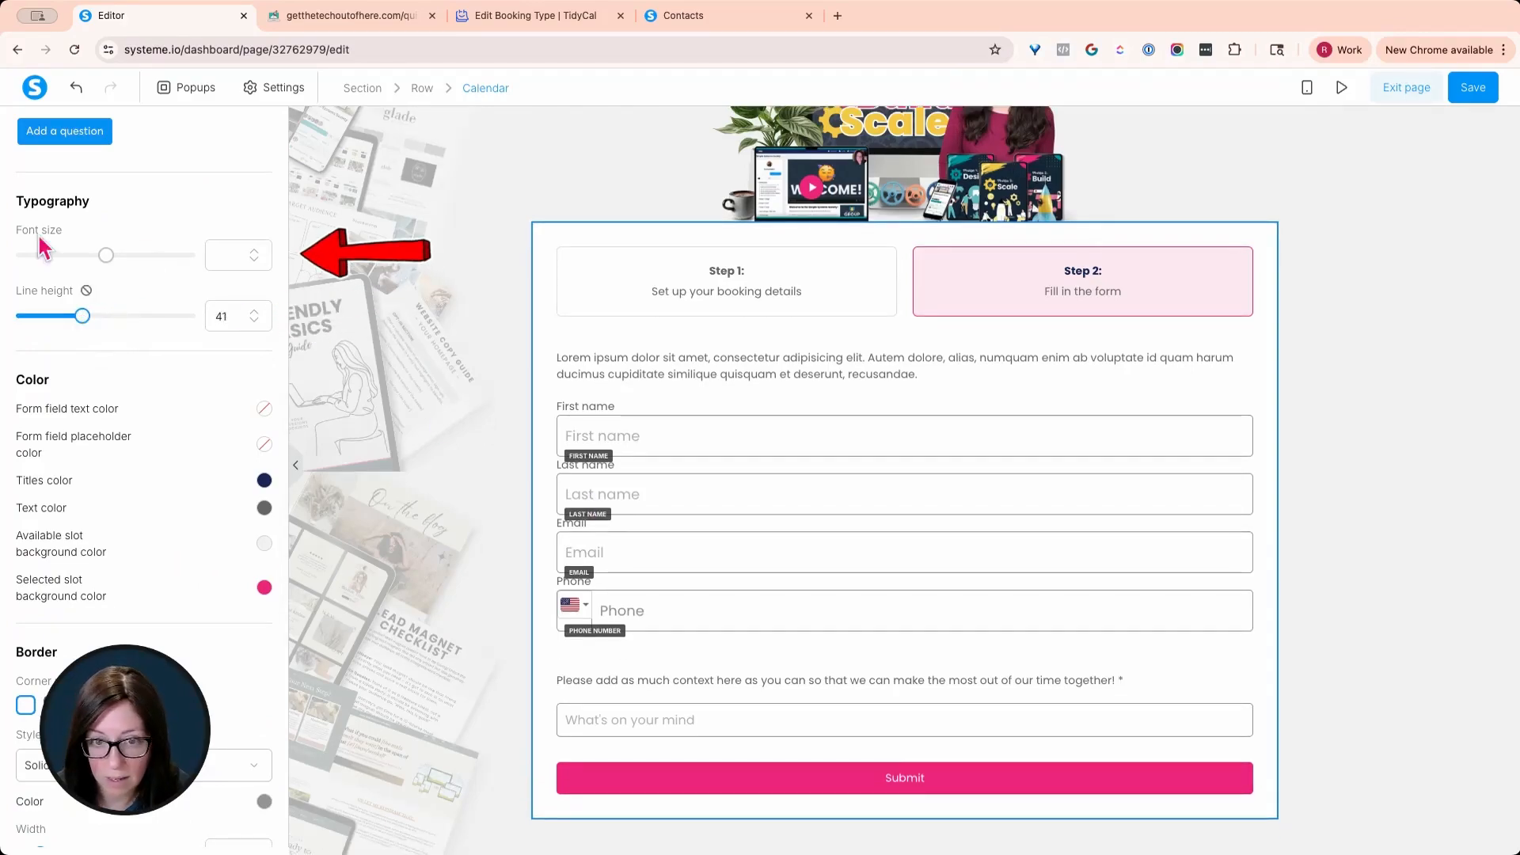
{"action": "left_click_drag", "start_coordinate": [106, 255], "coordinate": [40, 260]}
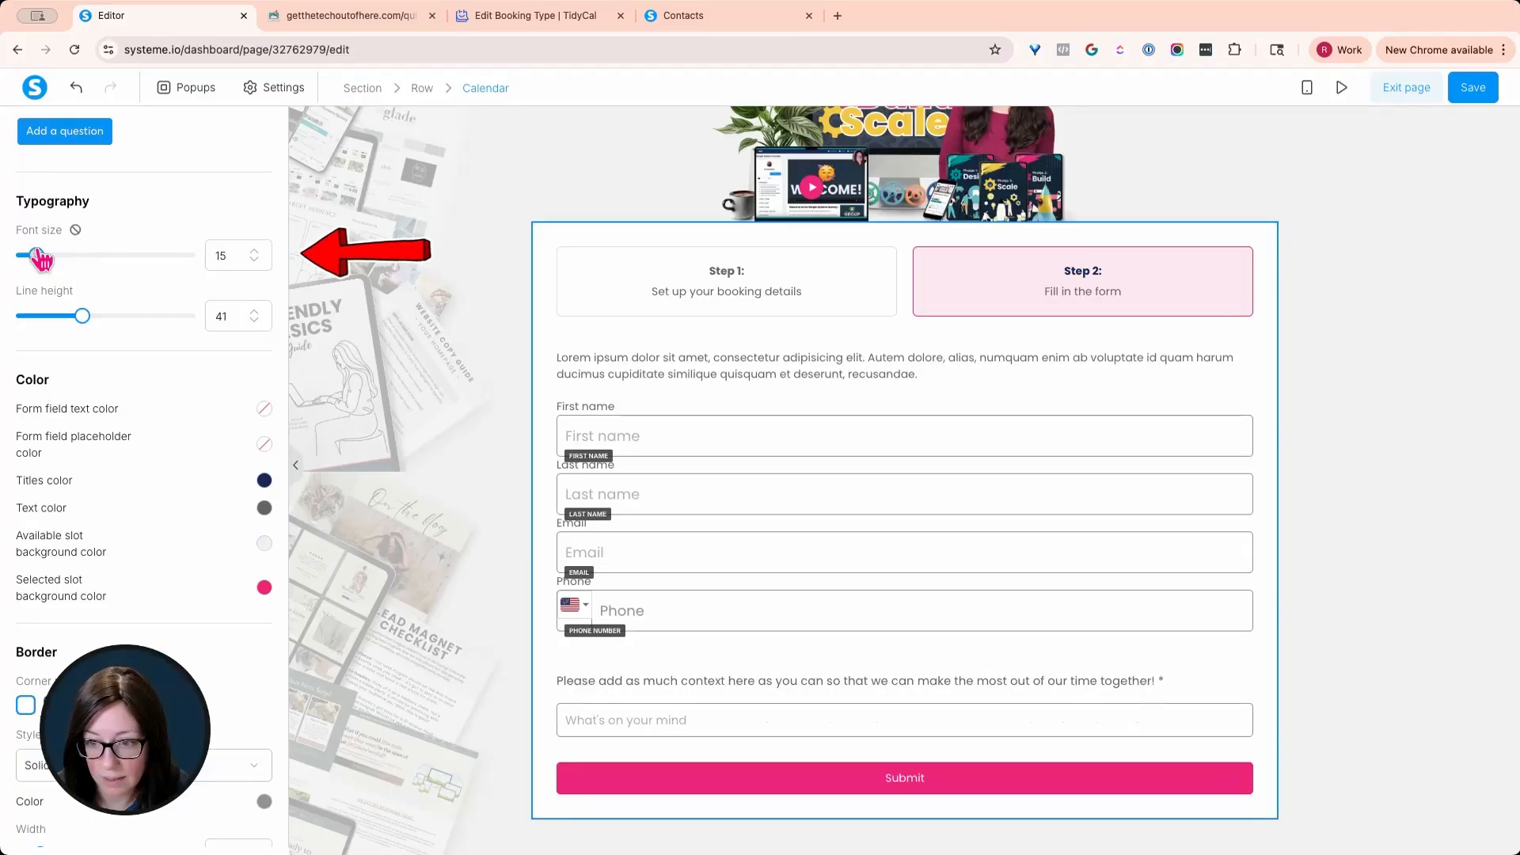
Delete the Lorem ipsum placeholder text above the booking form's fields.
{"action": "triple_click", "coordinate": [720, 358]}
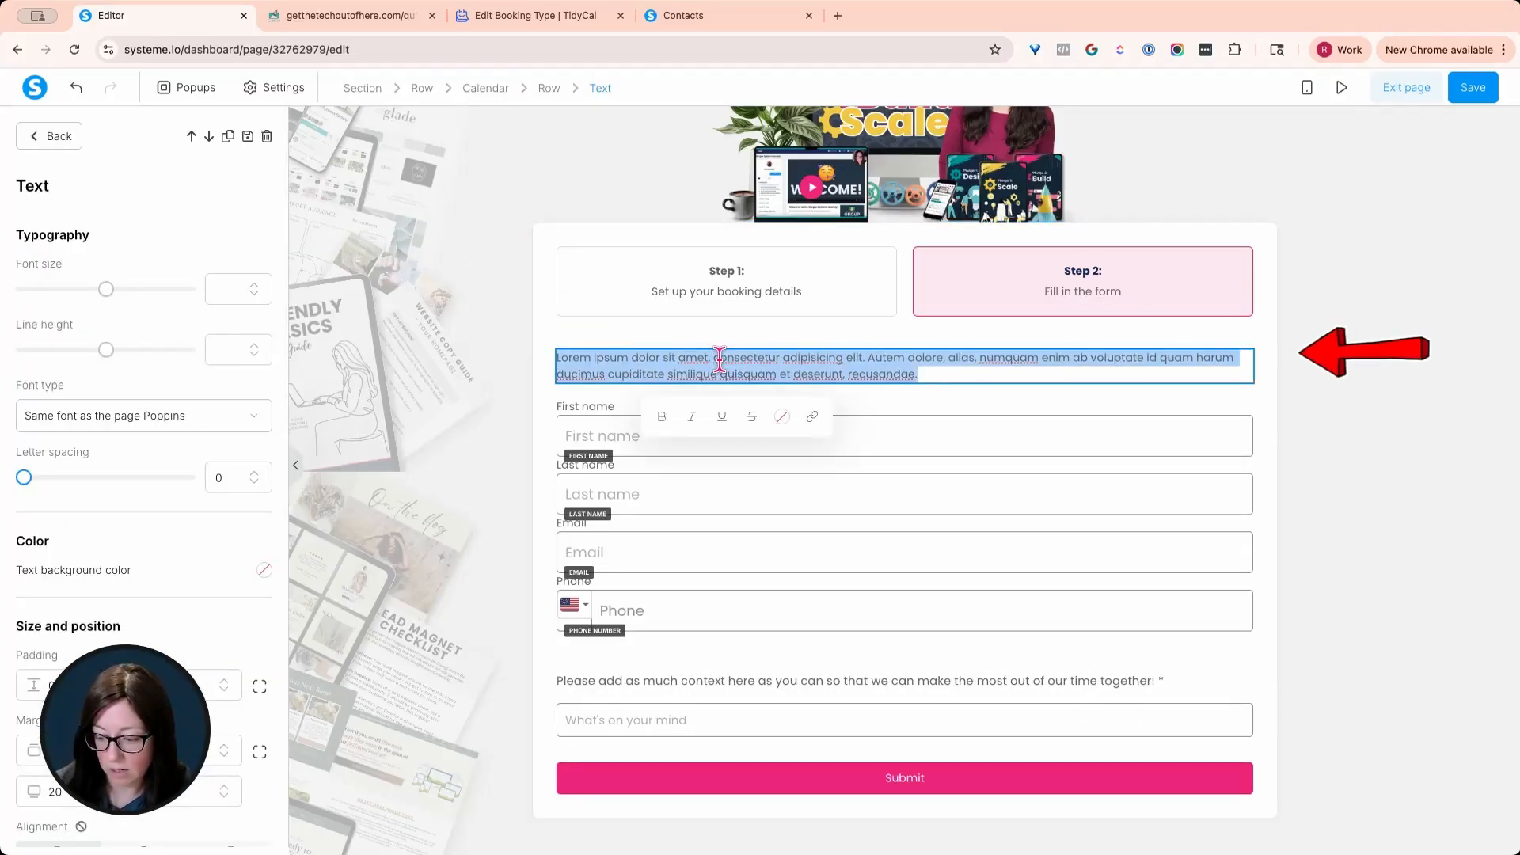
{"action": "key", "text": "Escape"}
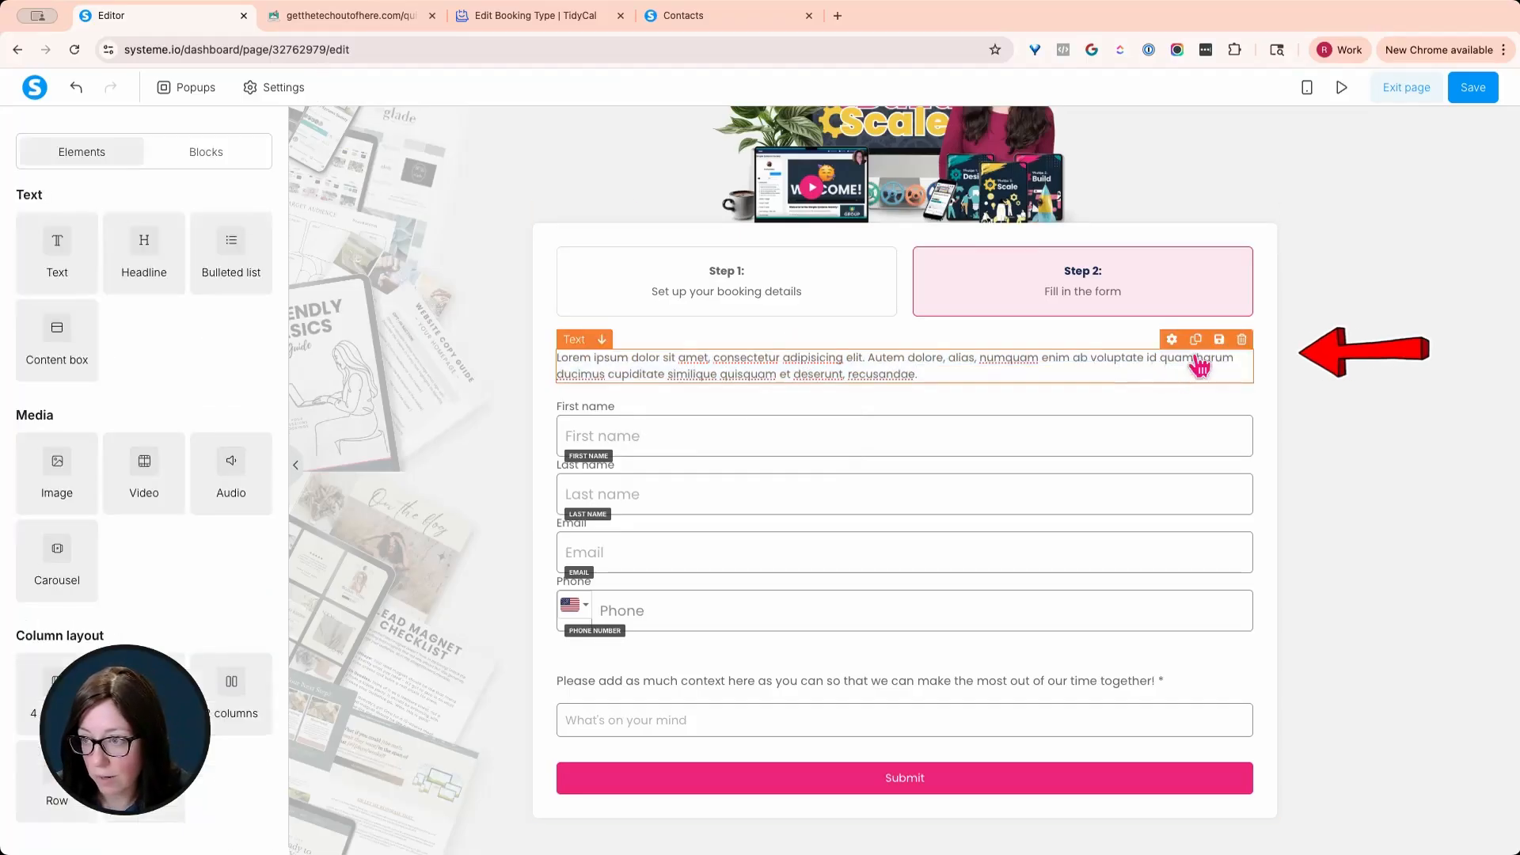
{"action": "left_click", "coordinate": [1245, 329]}
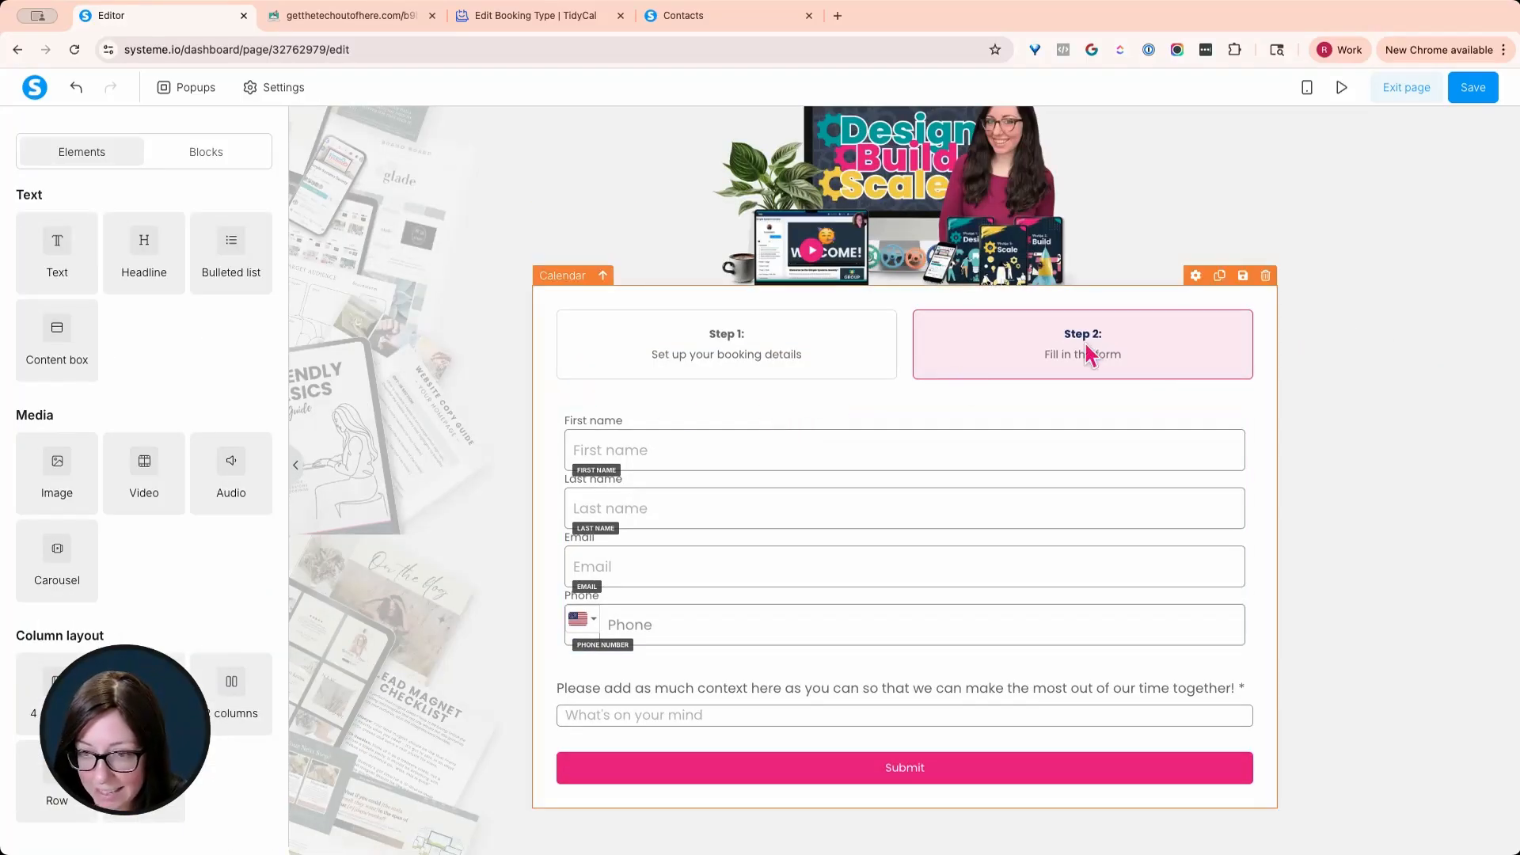
Review the calendar's Thank you settings and its booking confirmation layout.
{"action": "left_click", "coordinate": [701, 333]}
{"action": "left_click", "coordinate": [237, 245]}
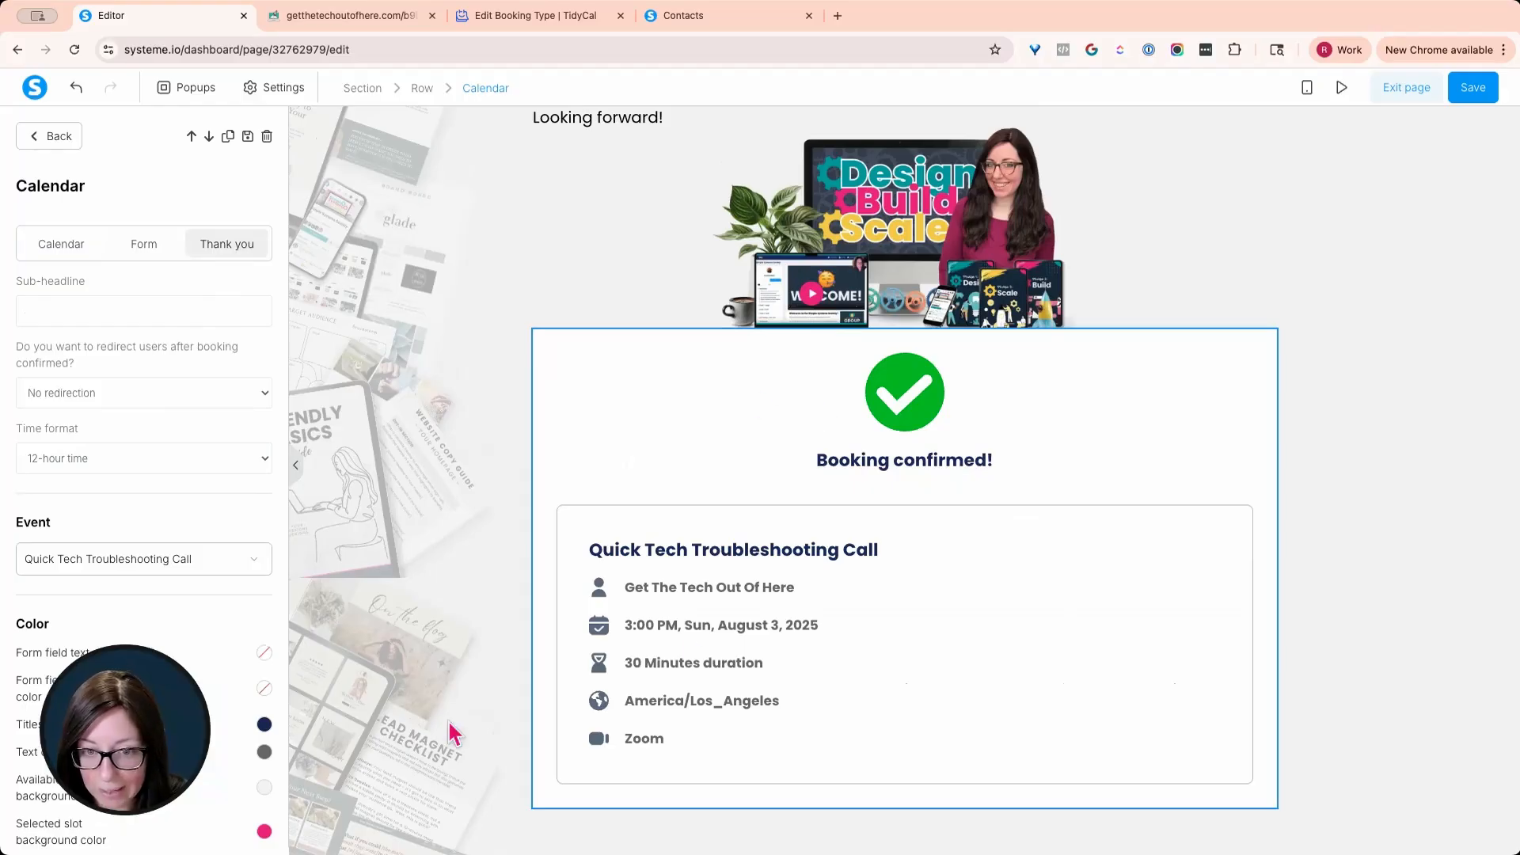
{"action": "scroll", "coordinate": [92, 462], "scroll_direction": "down", "scroll_amount": 5}
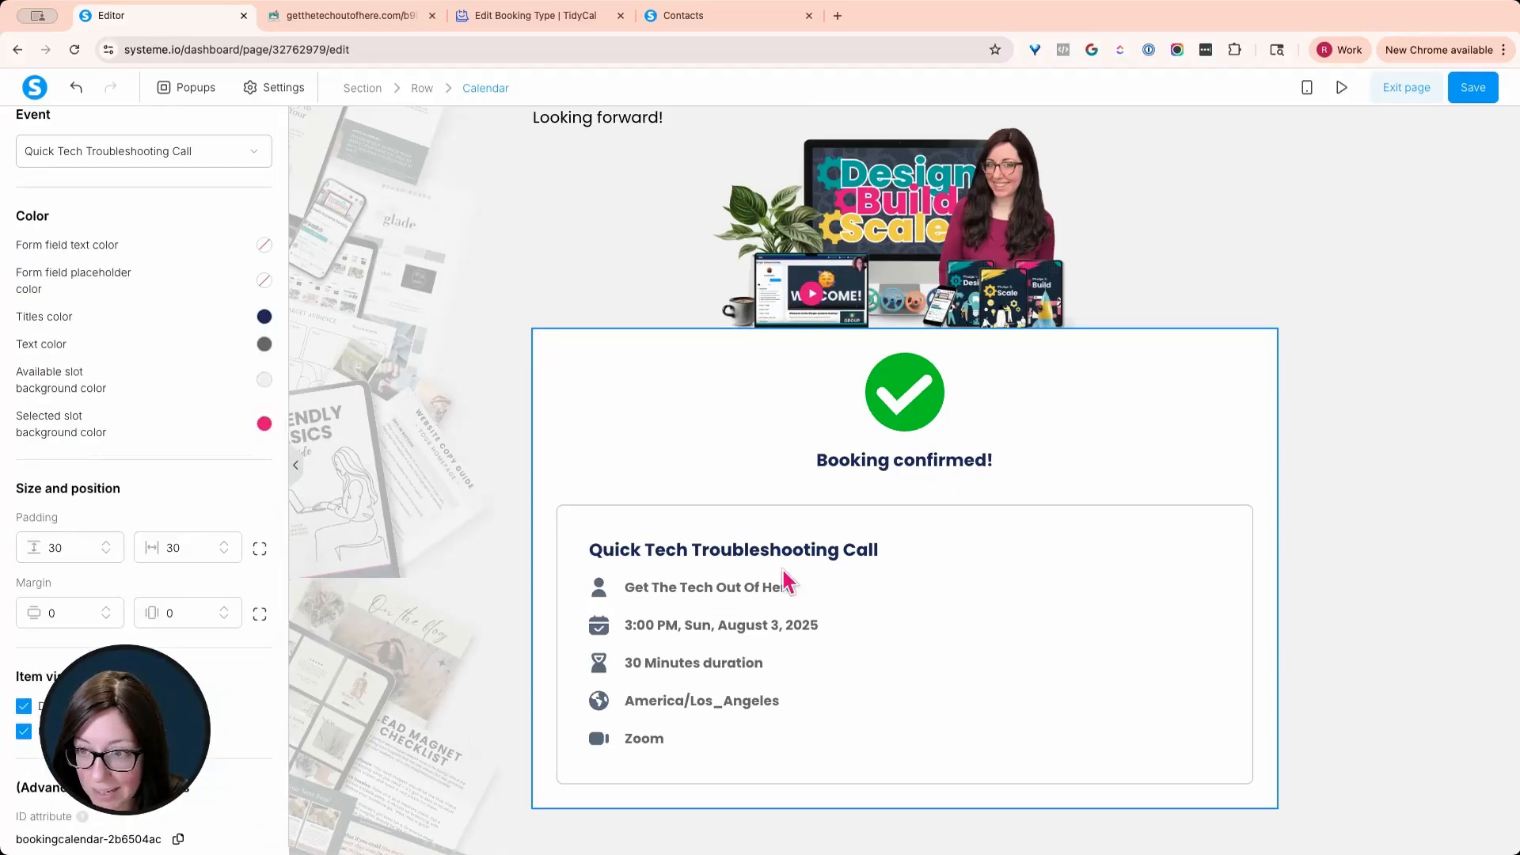
{"action": "key", "text": "Escape"}
{"action": "scroll", "coordinate": [870, 357], "scroll_direction": "up", "scroll_amount": 5}
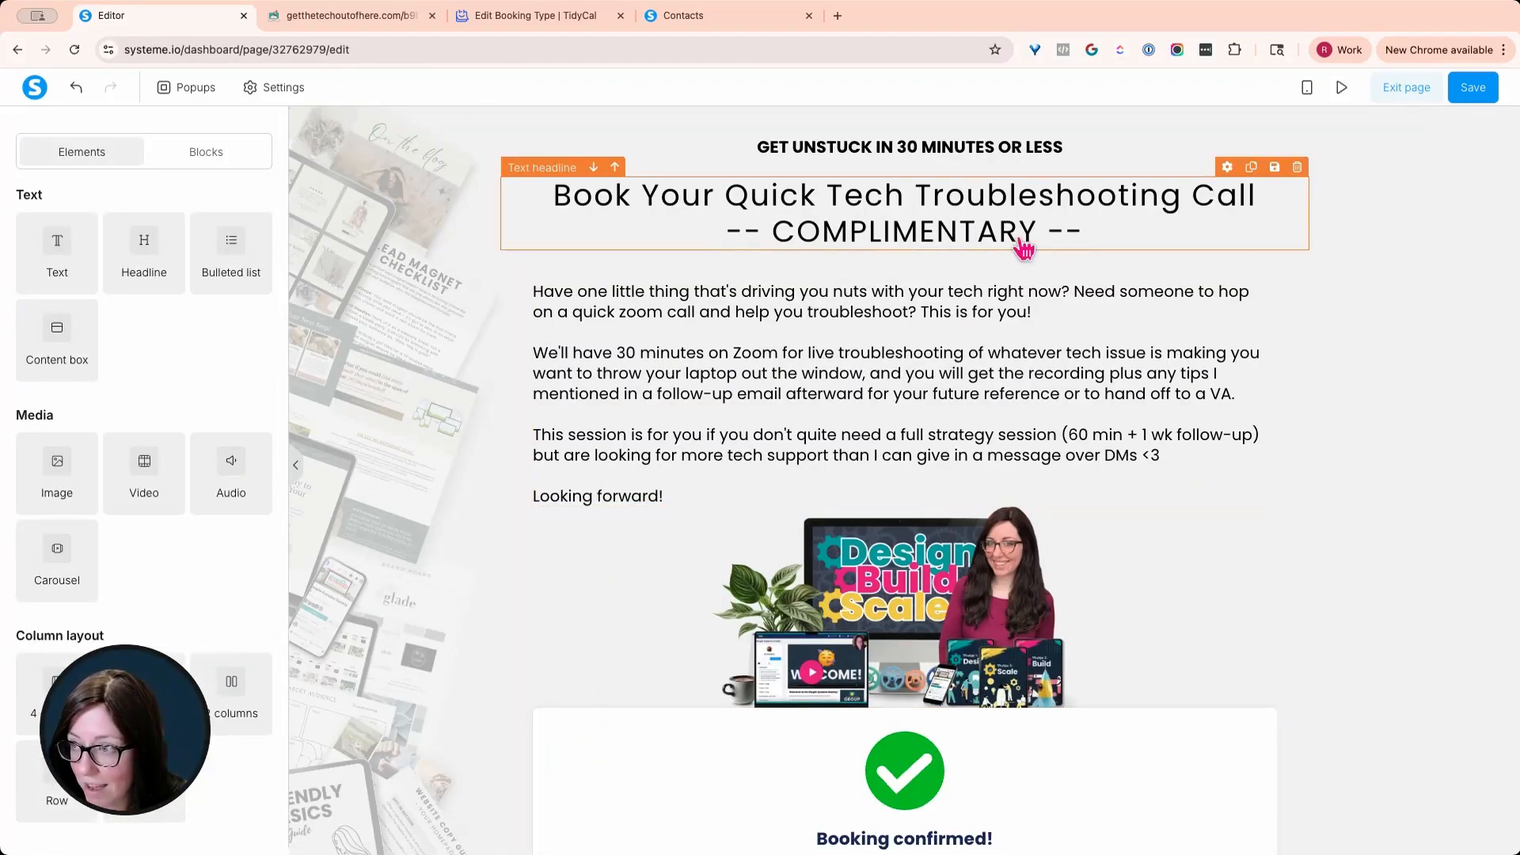
Save the complimentary opt-in page, exit to the funnel, and open the members-only order form step's configuration.
{"action": "left_click", "coordinate": [1474, 85]}
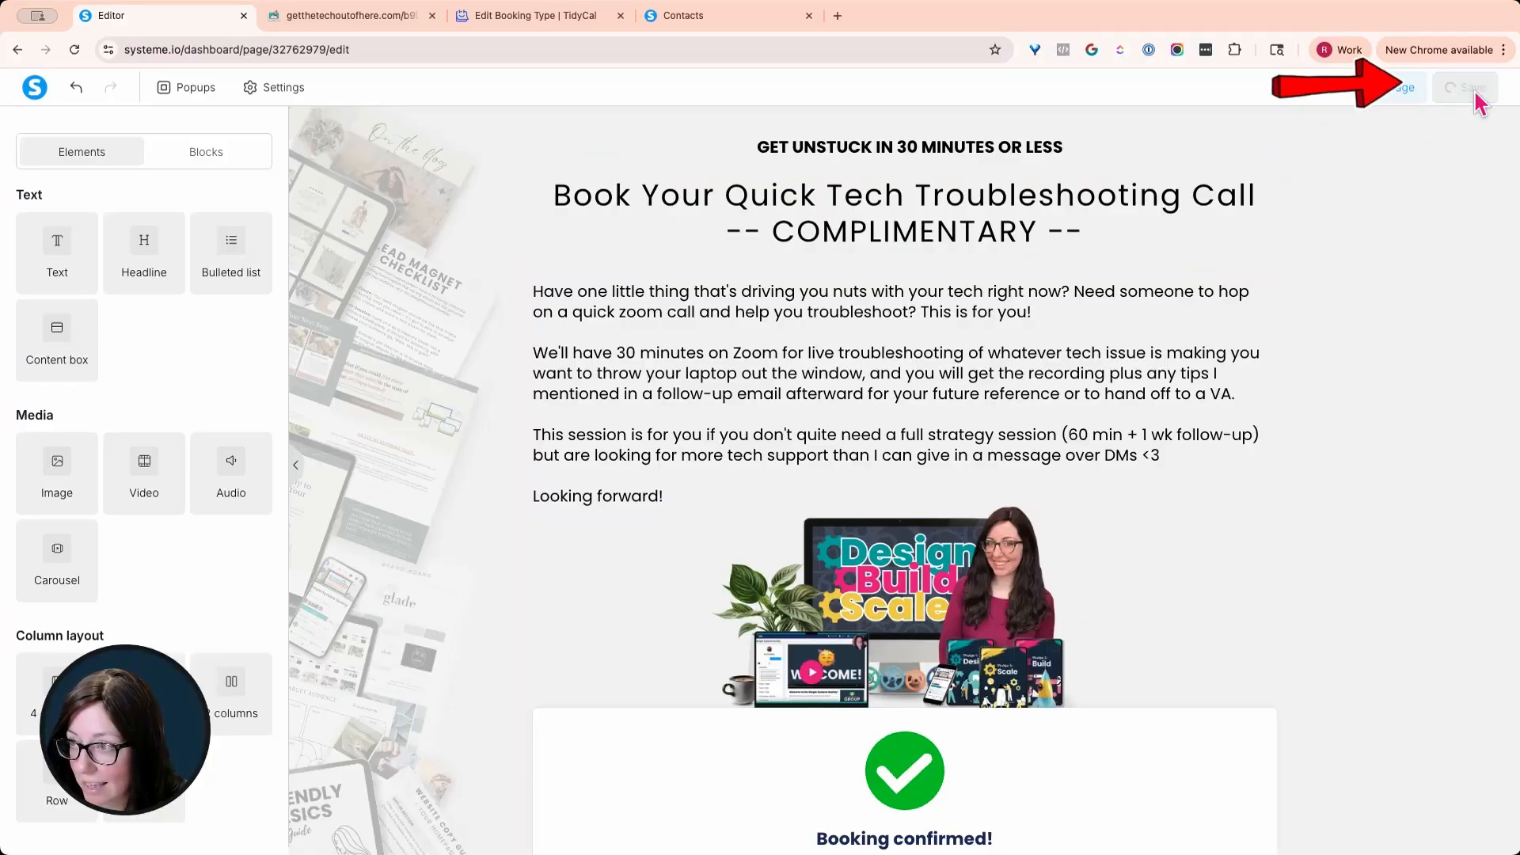
{"action": "left_click", "coordinate": [1409, 89]}
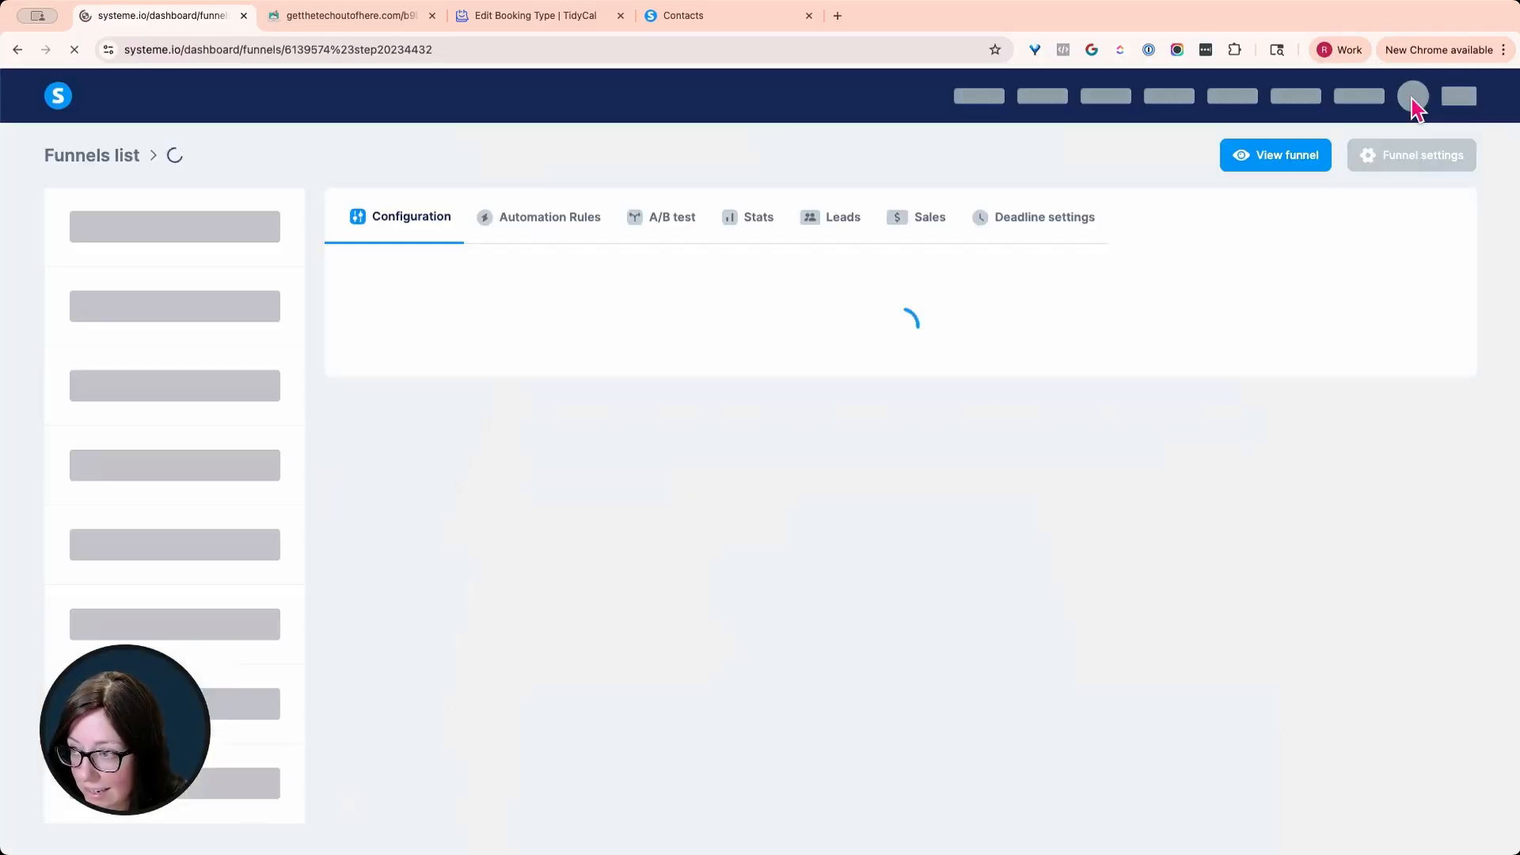
{"action": "mouse_move", "coordinate": [1412, 92]}
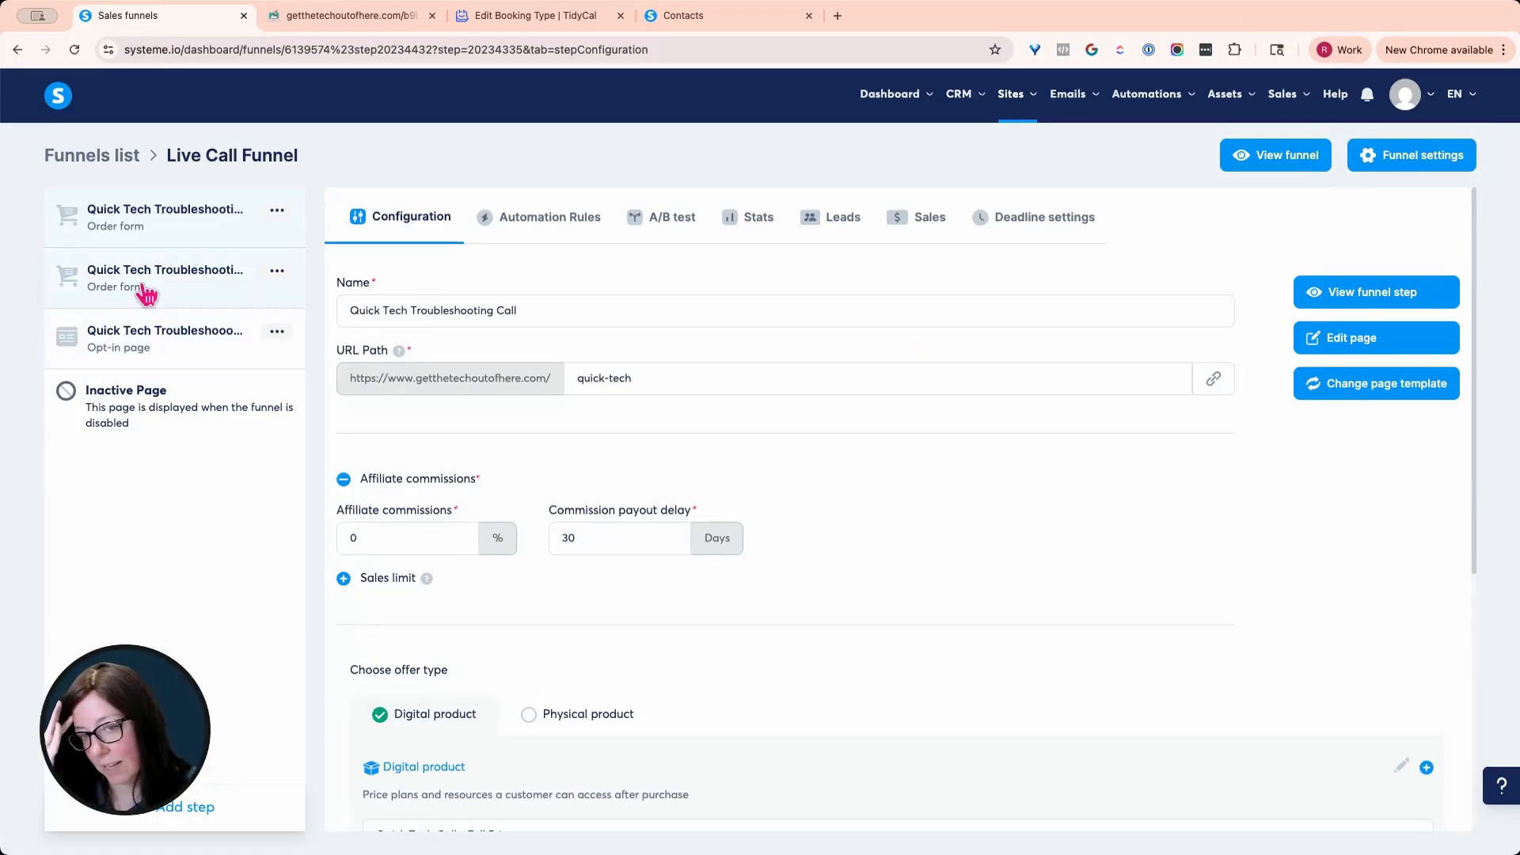
{"action": "left_click", "coordinate": [147, 293]}
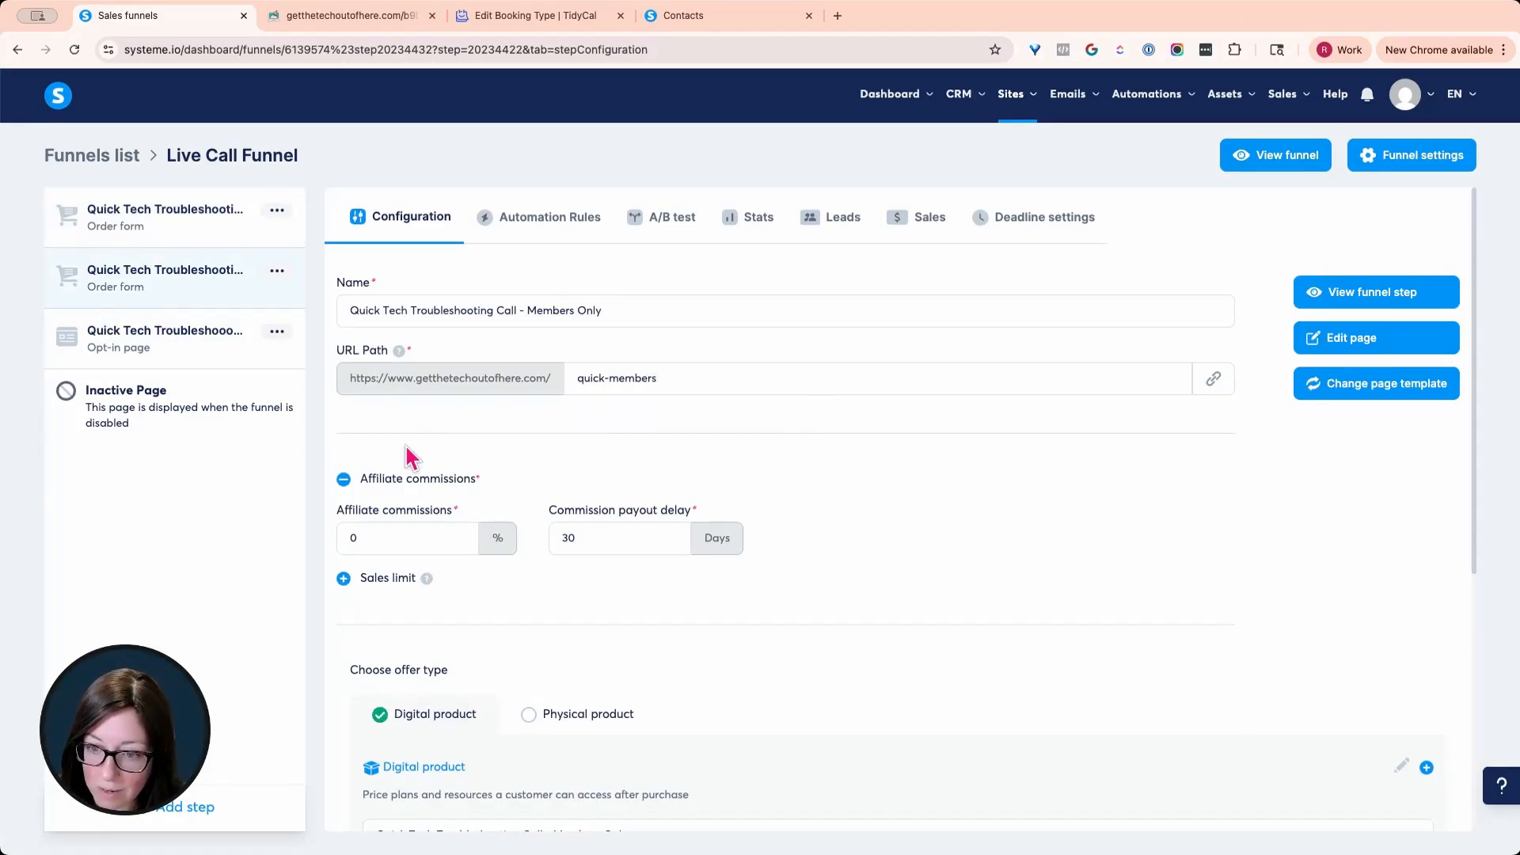
Review the configurations of the members-only, standard and complimentary steps in the Live Call Funnel.
{"action": "scroll", "coordinate": [408, 458], "scroll_direction": "down", "scroll_amount": 5}
{"action": "scroll", "coordinate": [475, 382], "scroll_direction": "up", "scroll_amount": 5}
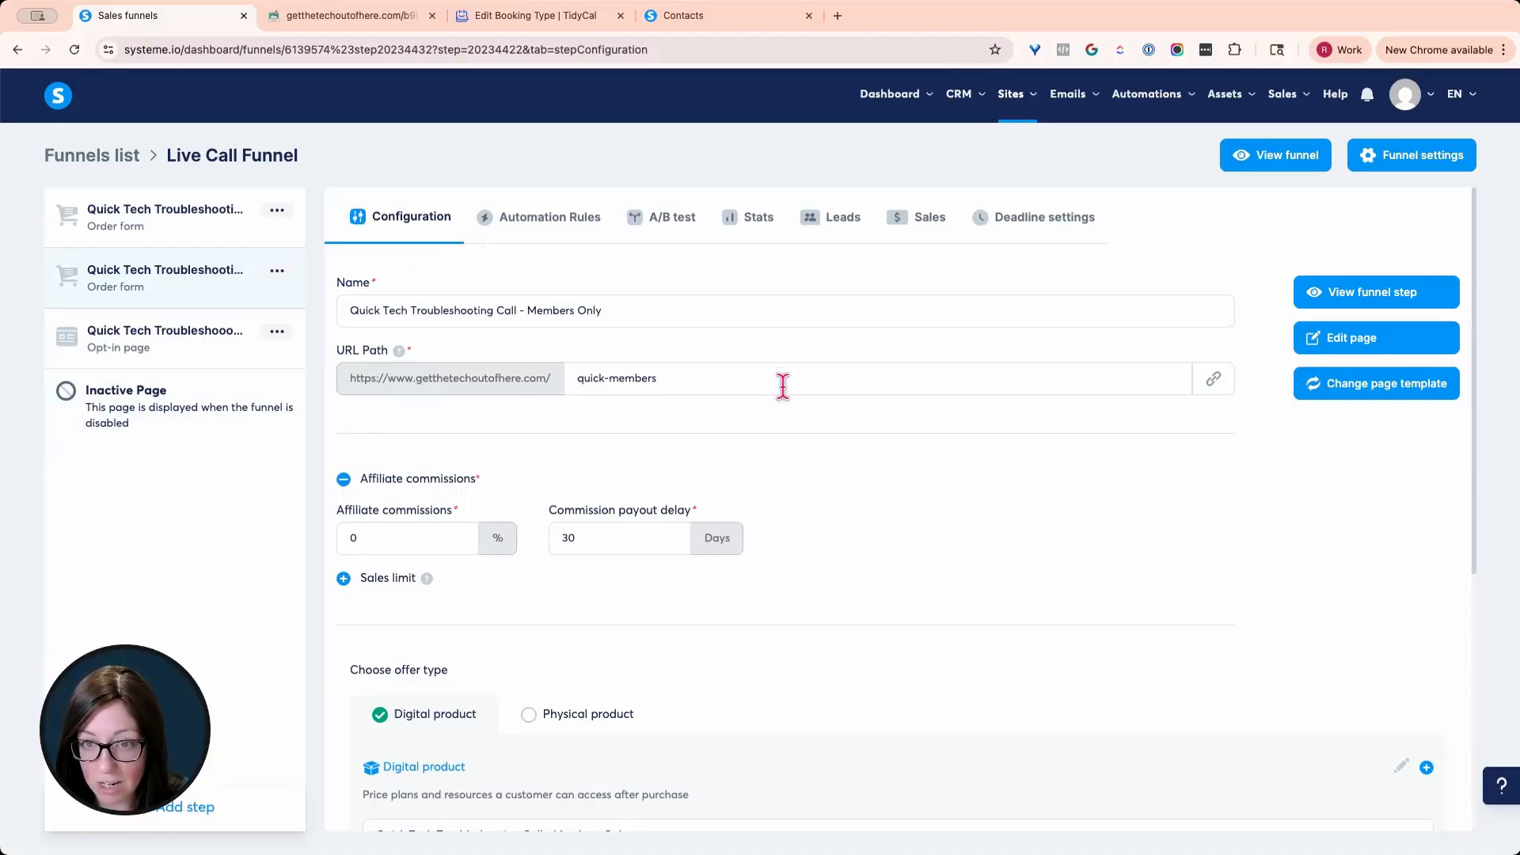
{"action": "left_click", "coordinate": [188, 238]}
{"action": "left_click", "coordinate": [198, 273]}
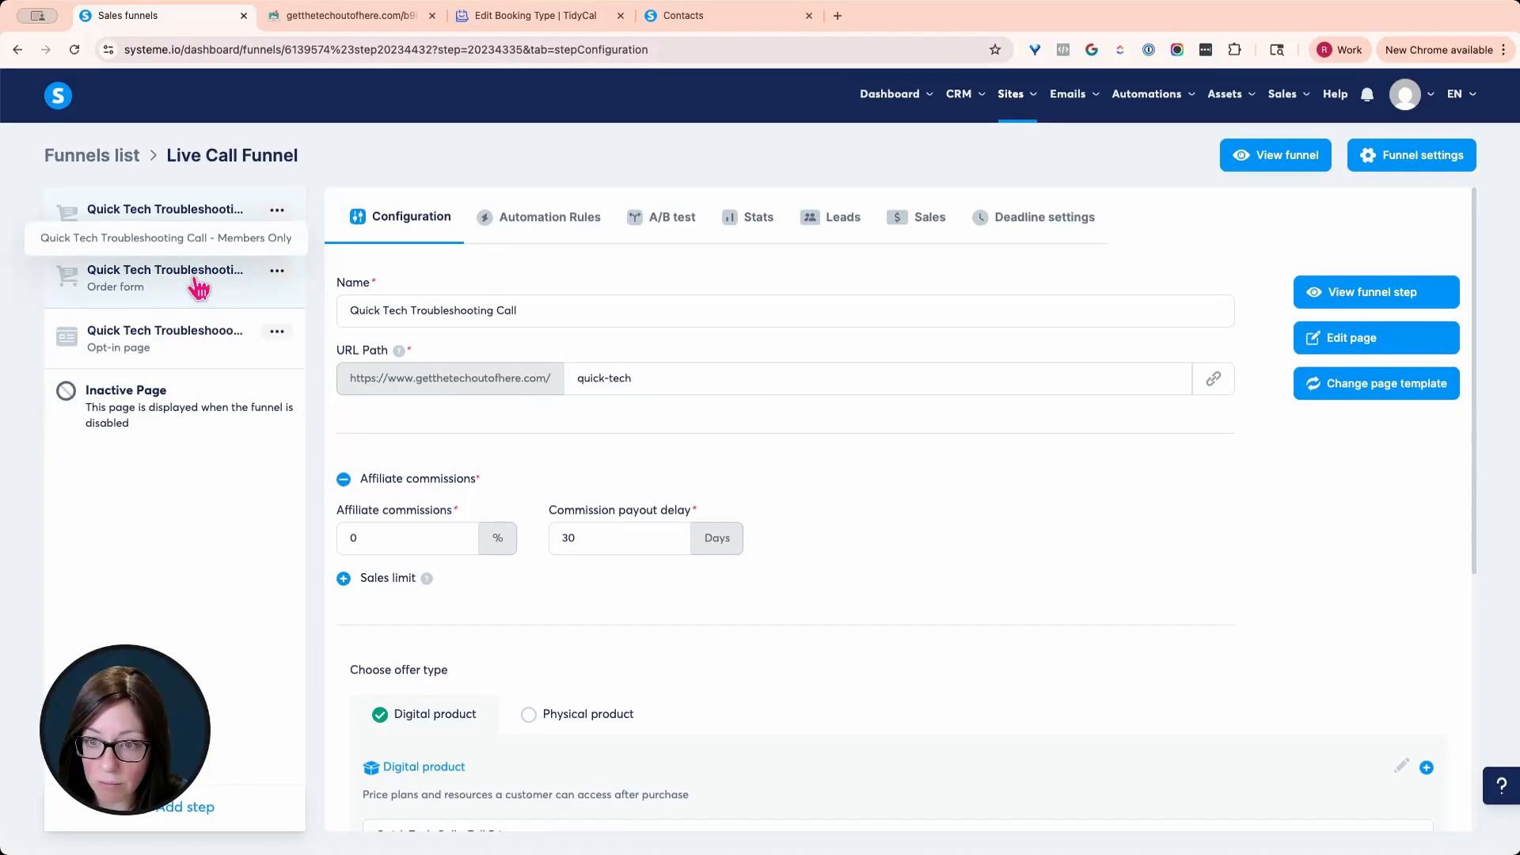
{"action": "left_click", "coordinate": [225, 366]}
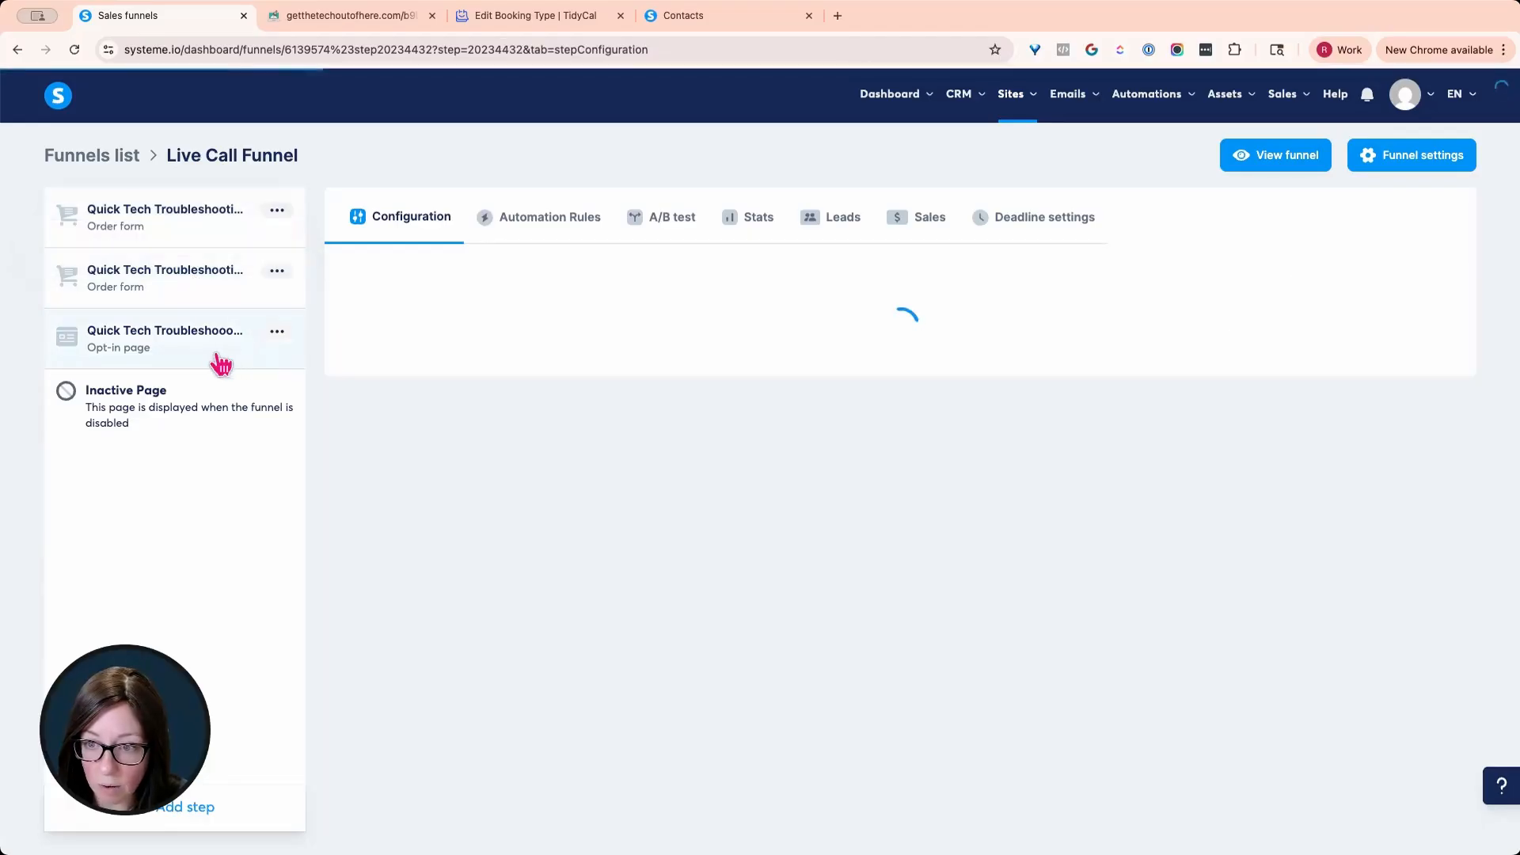
Open the live page of the standard Quick Tech Troubleshooting Call order form and view its booking calendar.
{"action": "left_click", "coordinate": [238, 231]}
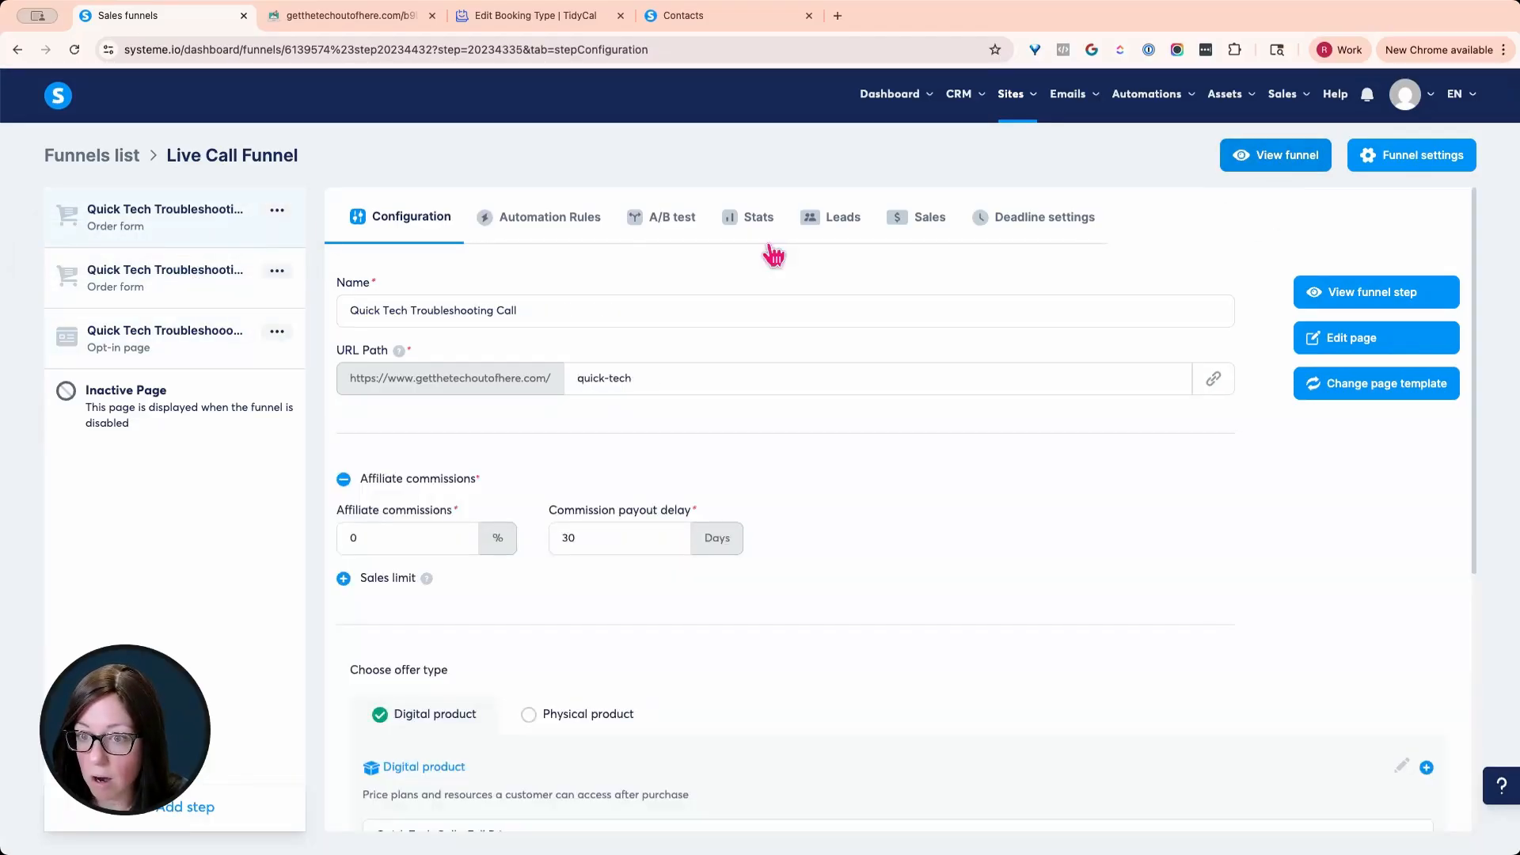
{"action": "left_click", "coordinate": [1394, 292]}
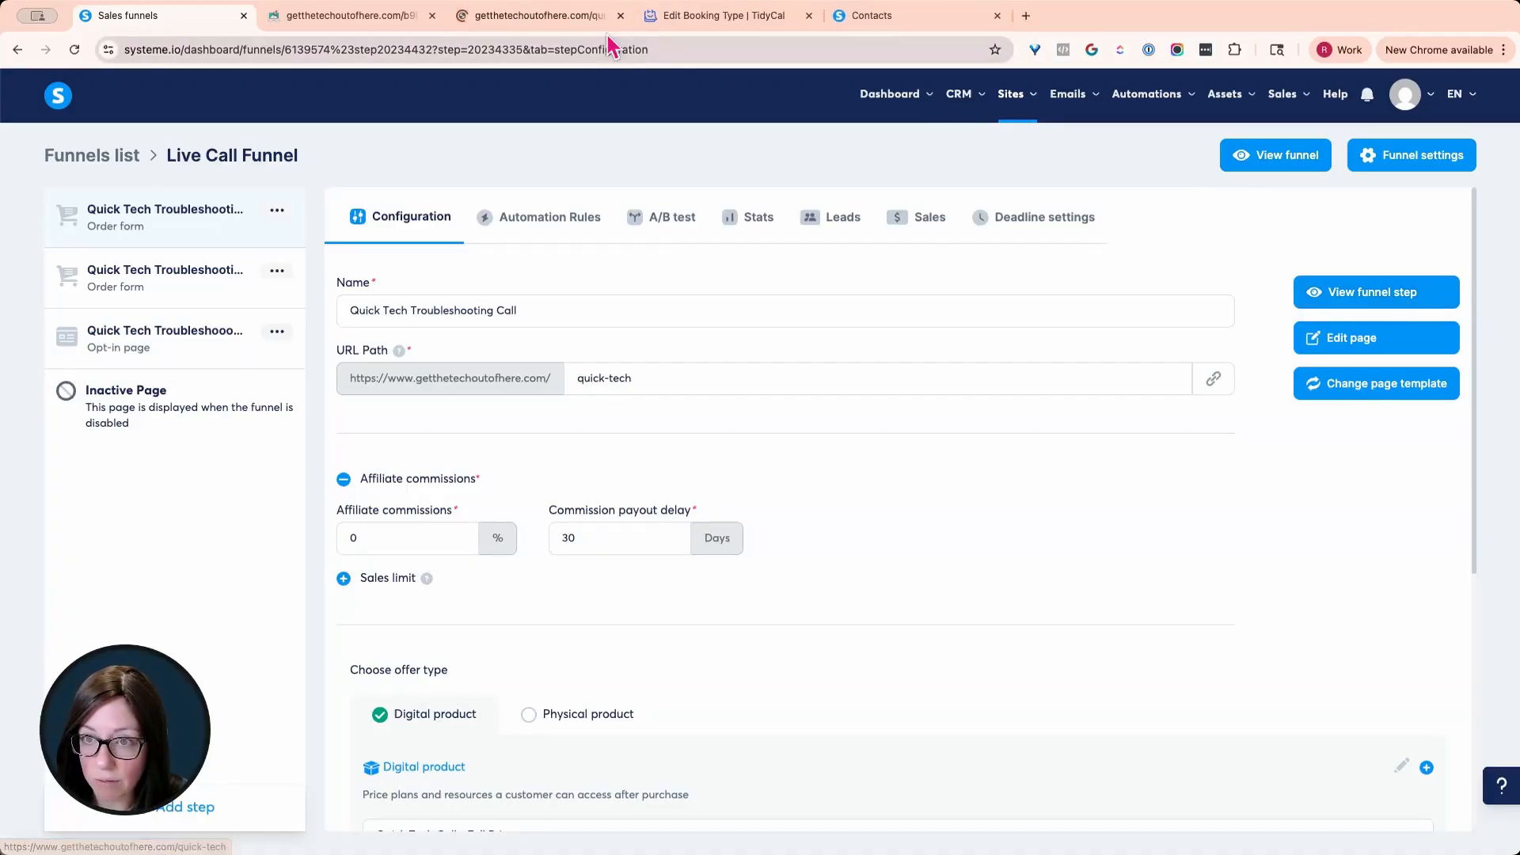
{"action": "left_click", "coordinate": [527, 15]}
{"action": "scroll", "coordinate": [845, 293], "scroll_direction": "down", "scroll_amount": 6}
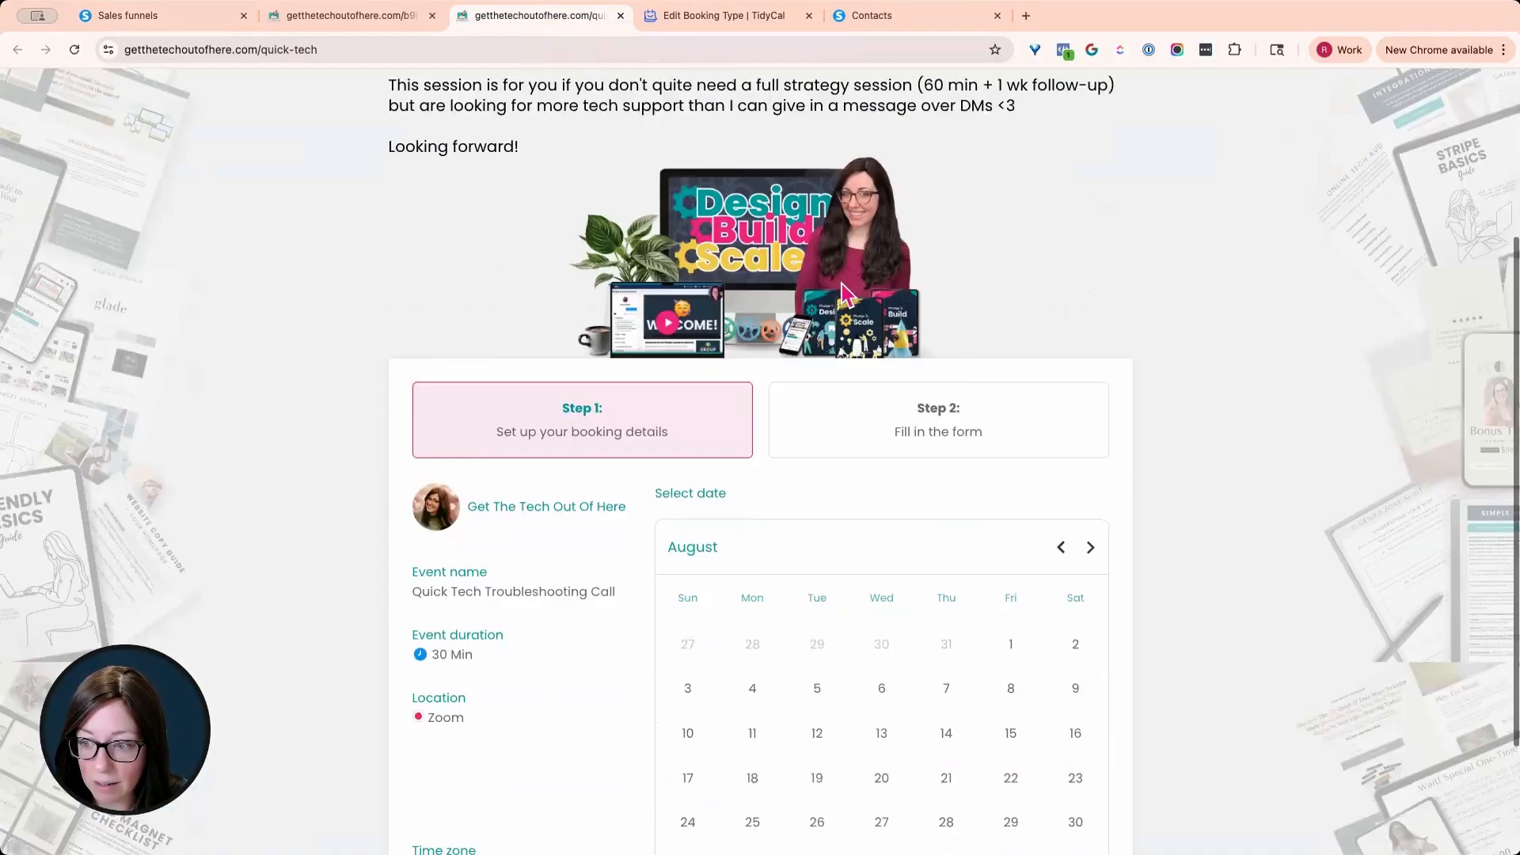
{"action": "scroll", "coordinate": [845, 293], "scroll_direction": "down", "scroll_amount": 2}
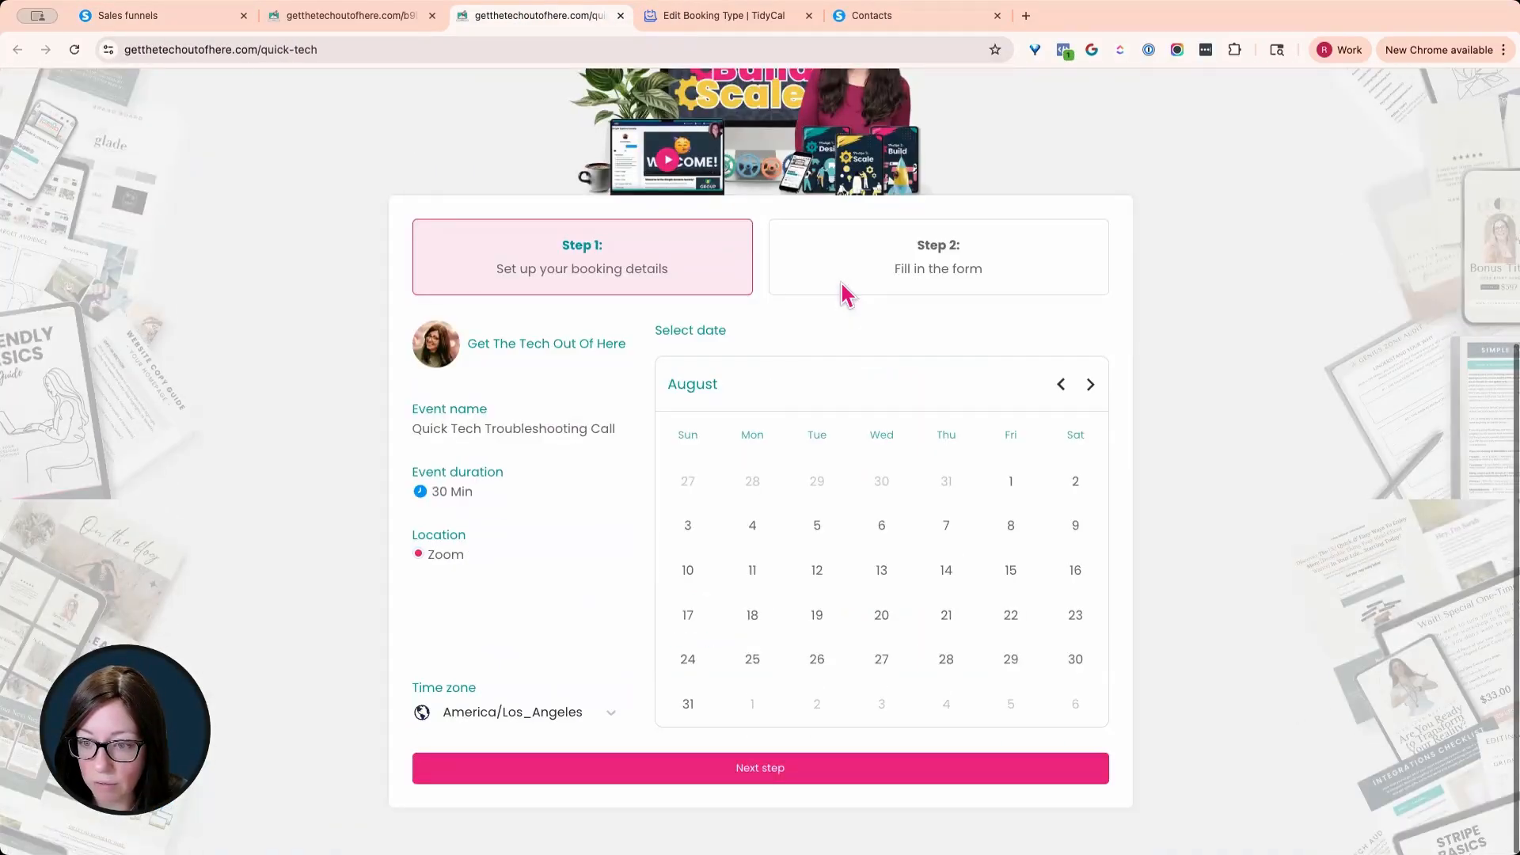
Test the standard booking with September 2 at 12:30 PM and review the details and payment form.
{"action": "left_click", "coordinate": [1099, 387]}
{"action": "left_click", "coordinate": [821, 481]}
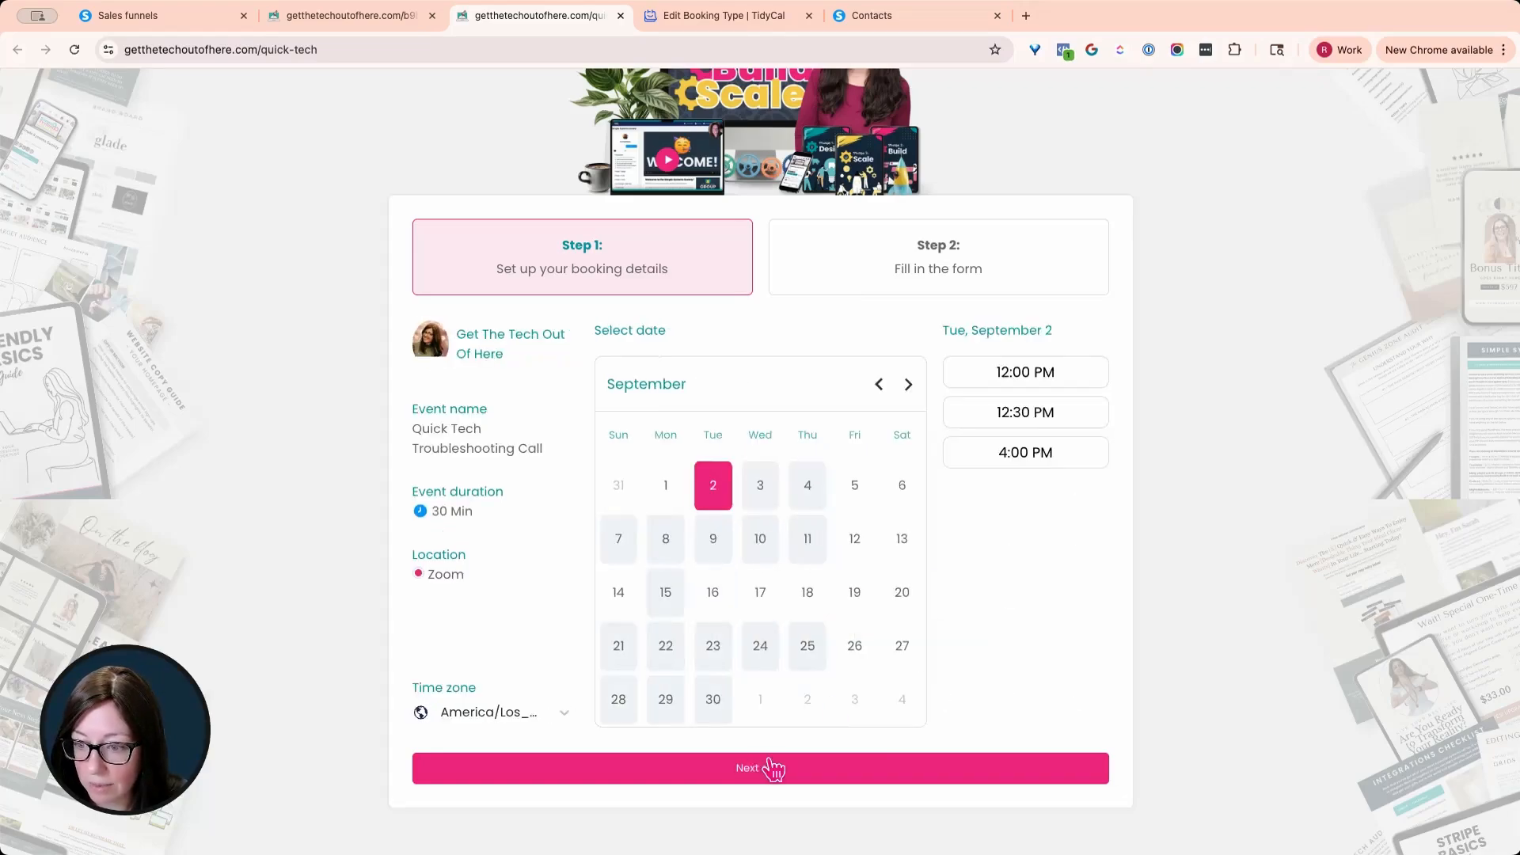
{"action": "left_click", "coordinate": [1025, 427]}
{"action": "left_click", "coordinate": [801, 783]}
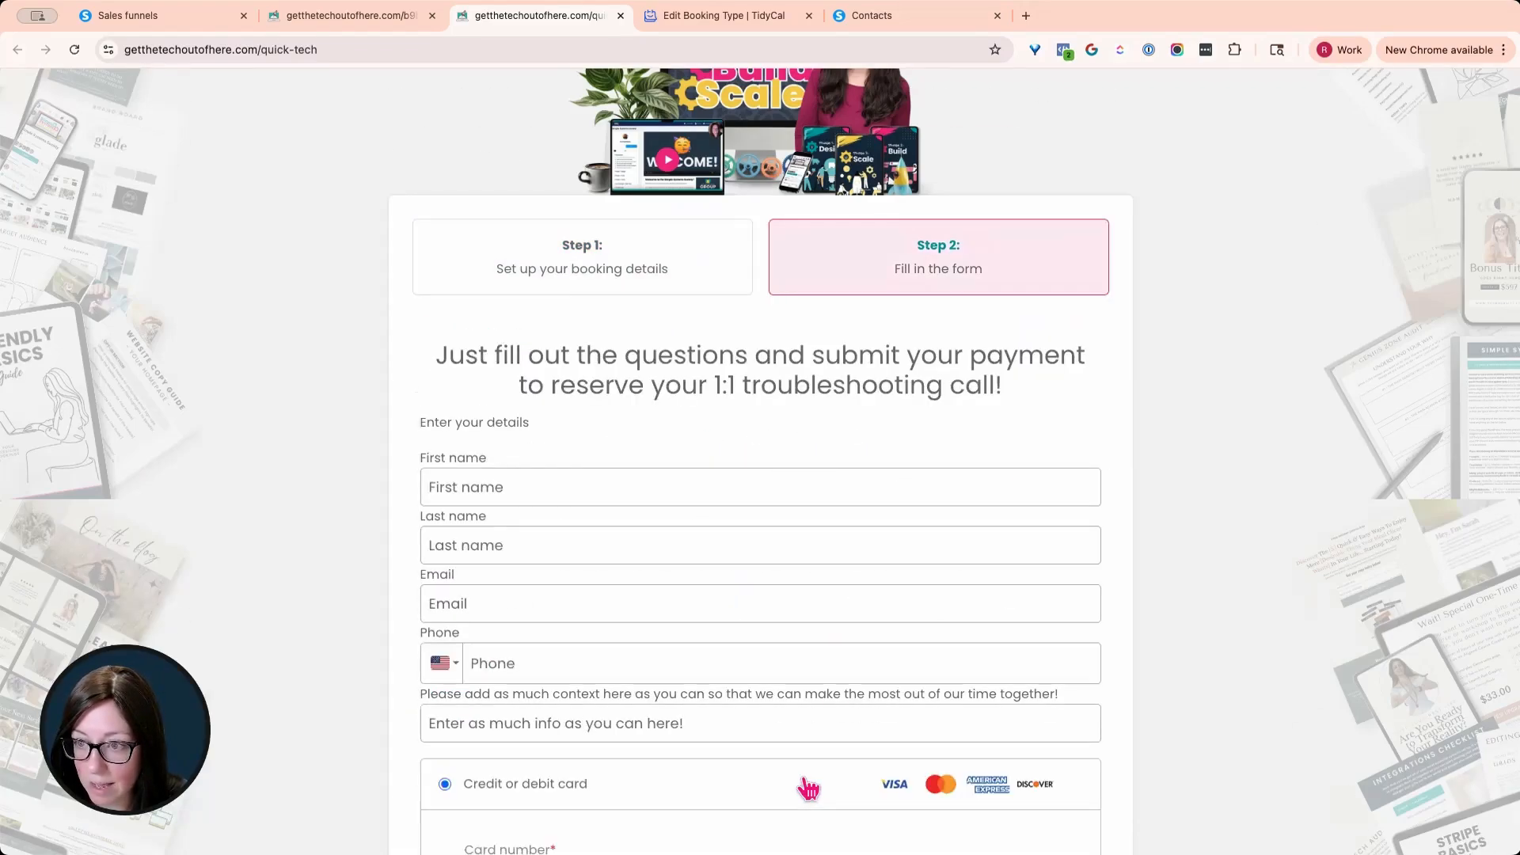
{"action": "scroll", "coordinate": [722, 596], "scroll_direction": "down", "scroll_amount": 3}
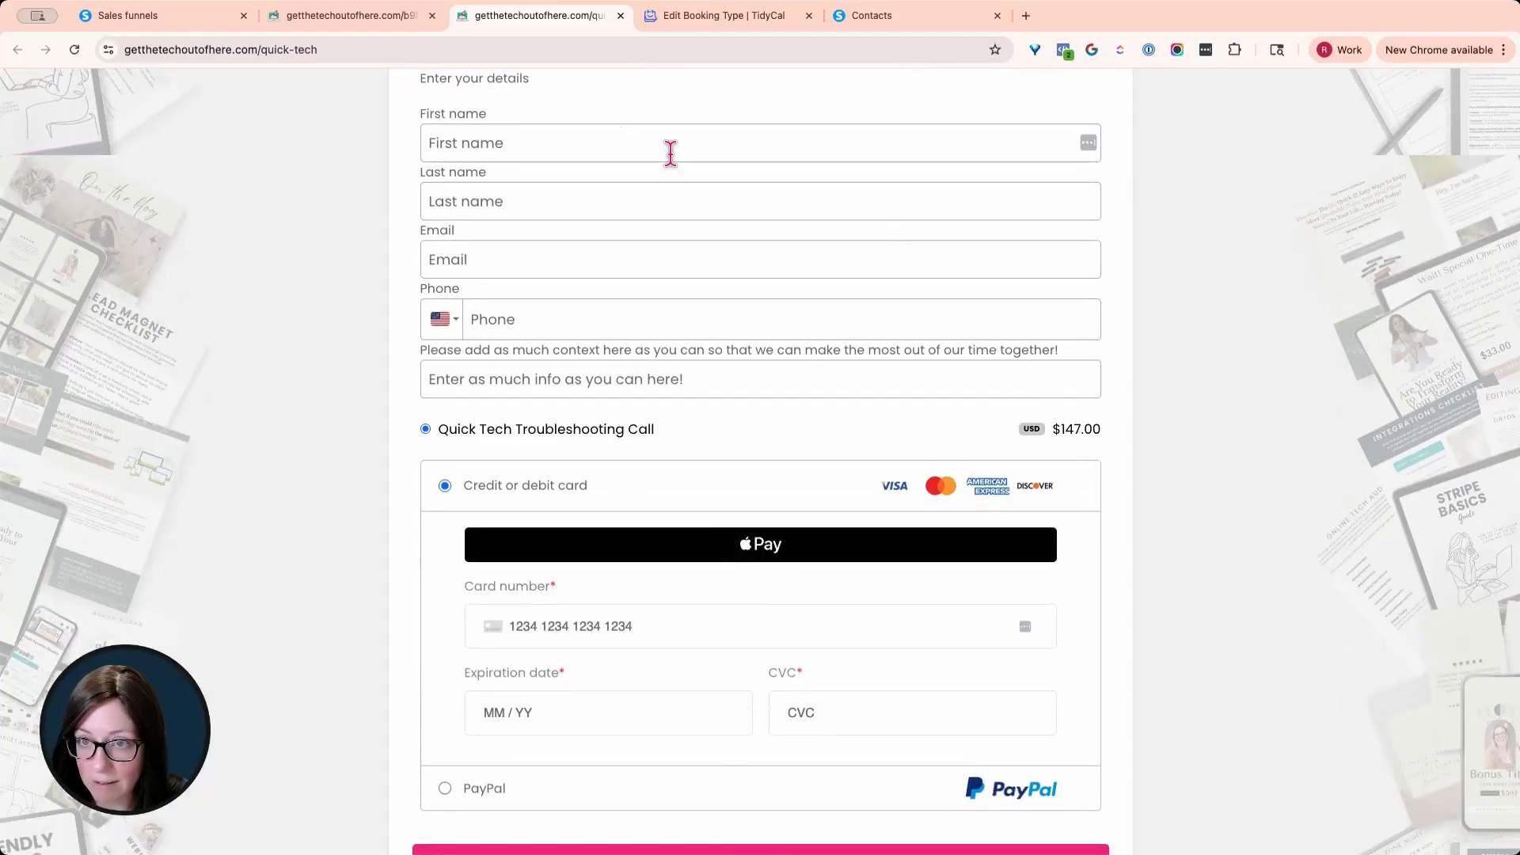
Return to the funnel and open the live members-only page down to its booking calendar.
{"action": "left_click", "coordinate": [378, 22]}
{"action": "left_click", "coordinate": [150, 16]}
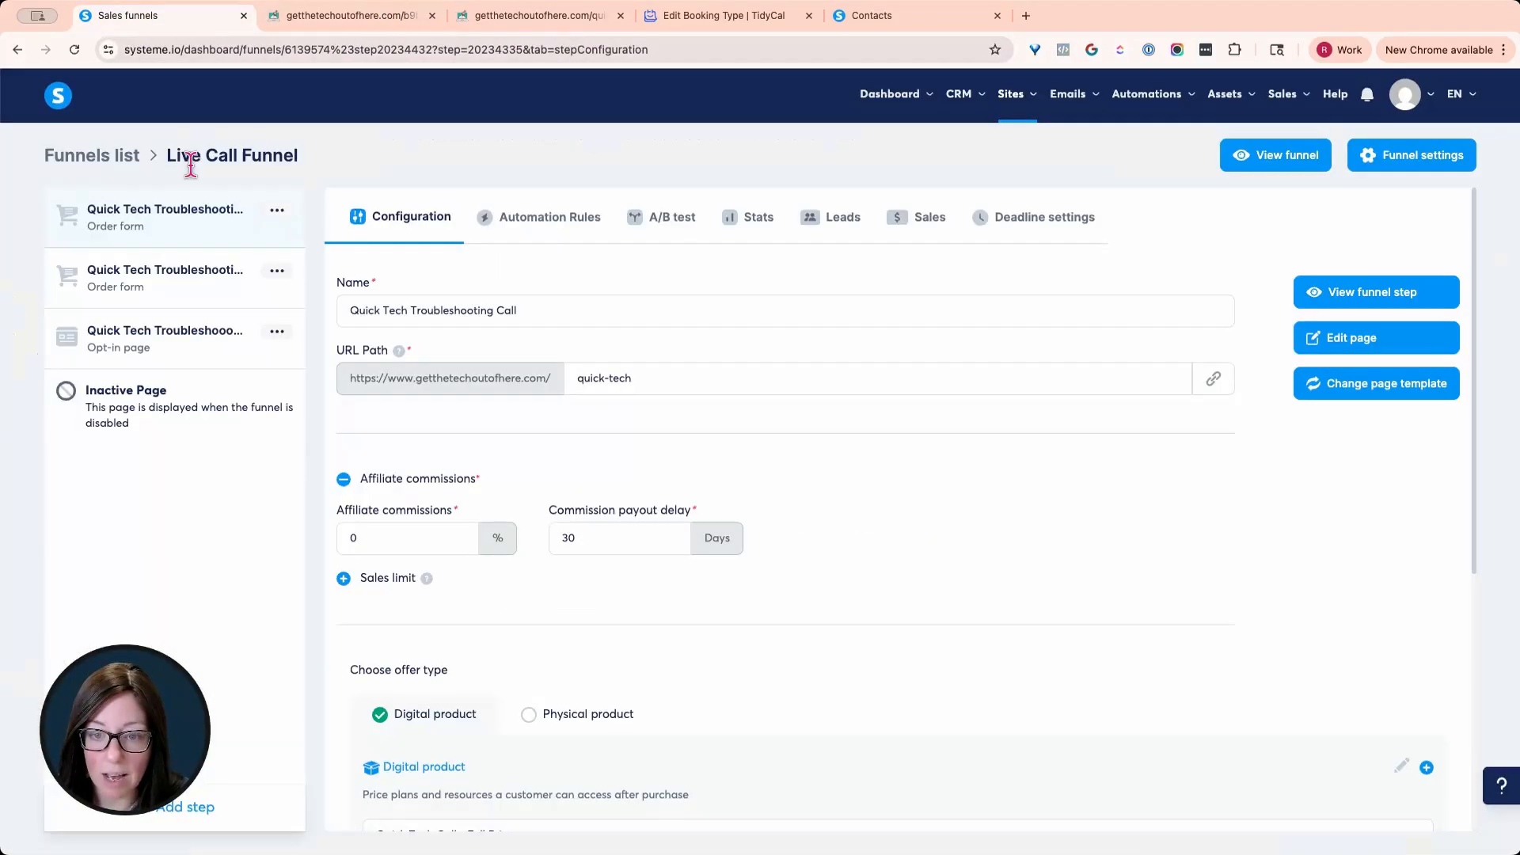
{"action": "left_click", "coordinate": [214, 284]}
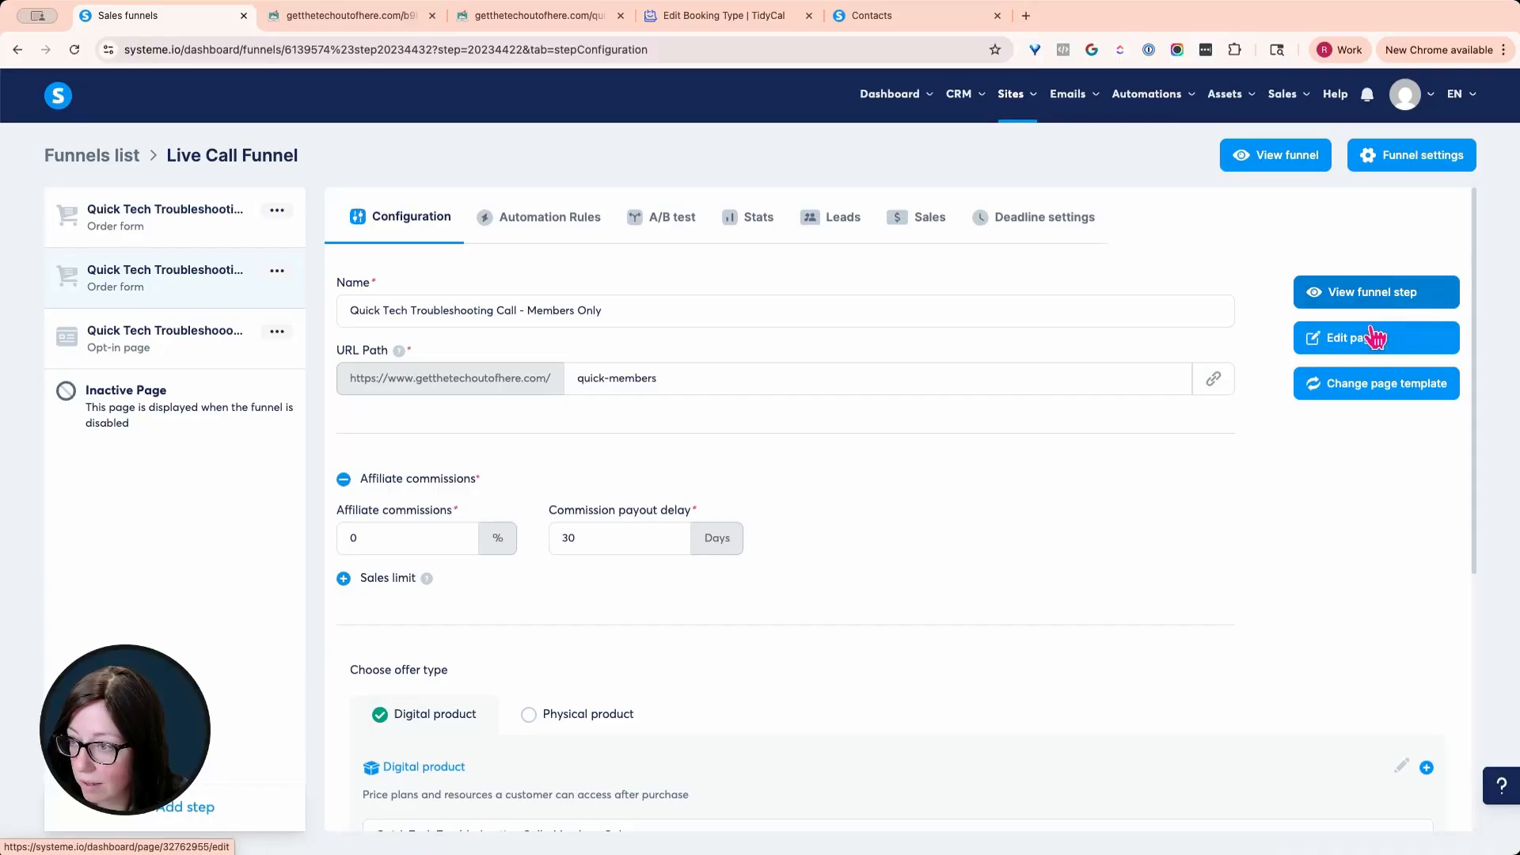
{"action": "left_click", "coordinate": [1381, 297]}
{"action": "left_click", "coordinate": [729, 11]}
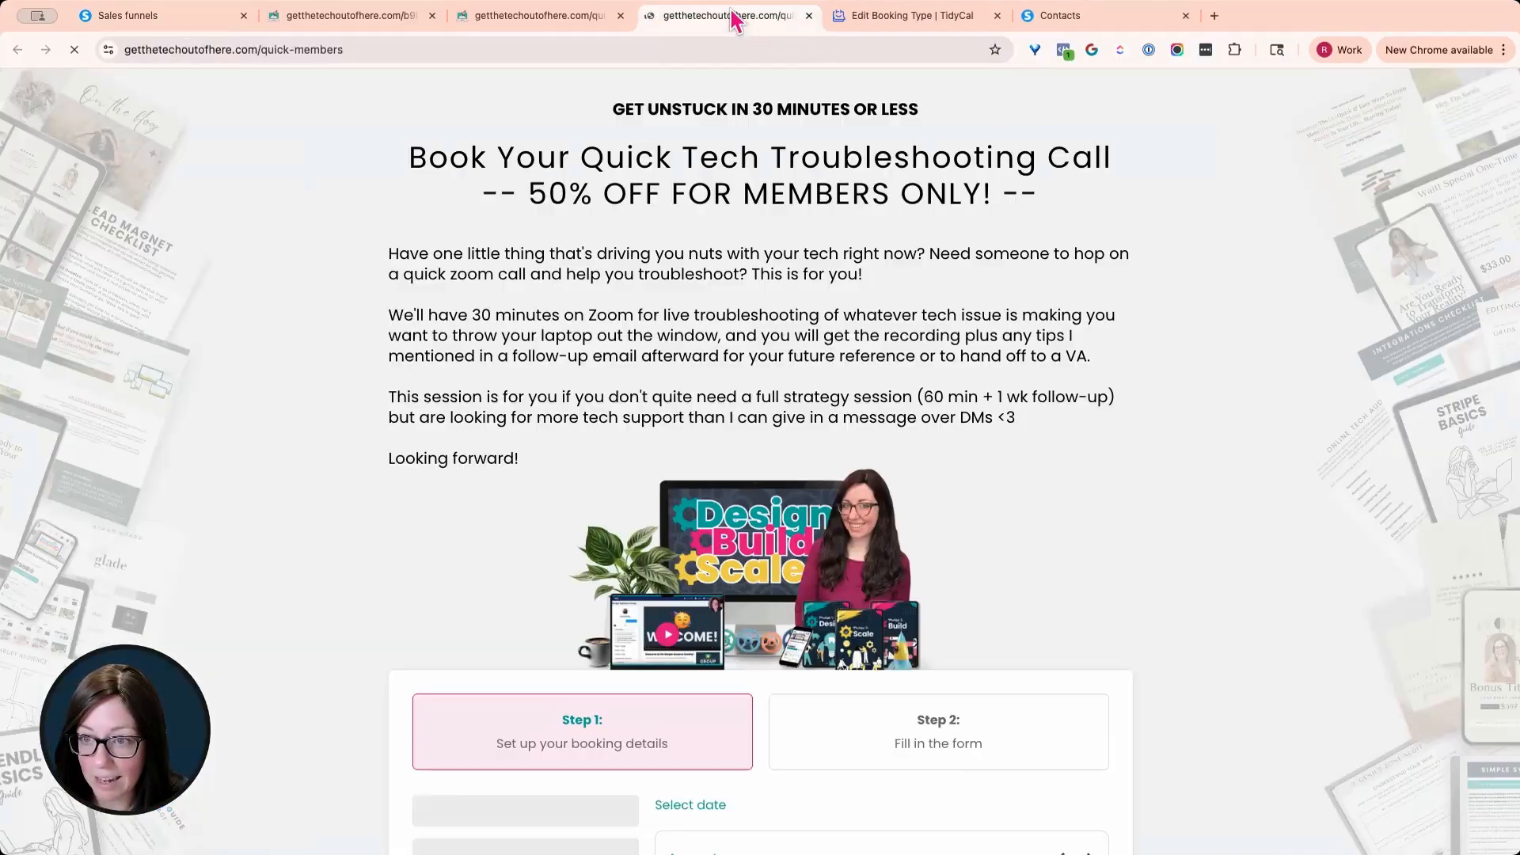
{"action": "scroll", "coordinate": [839, 317], "scroll_direction": "down", "scroll_amount": 5}
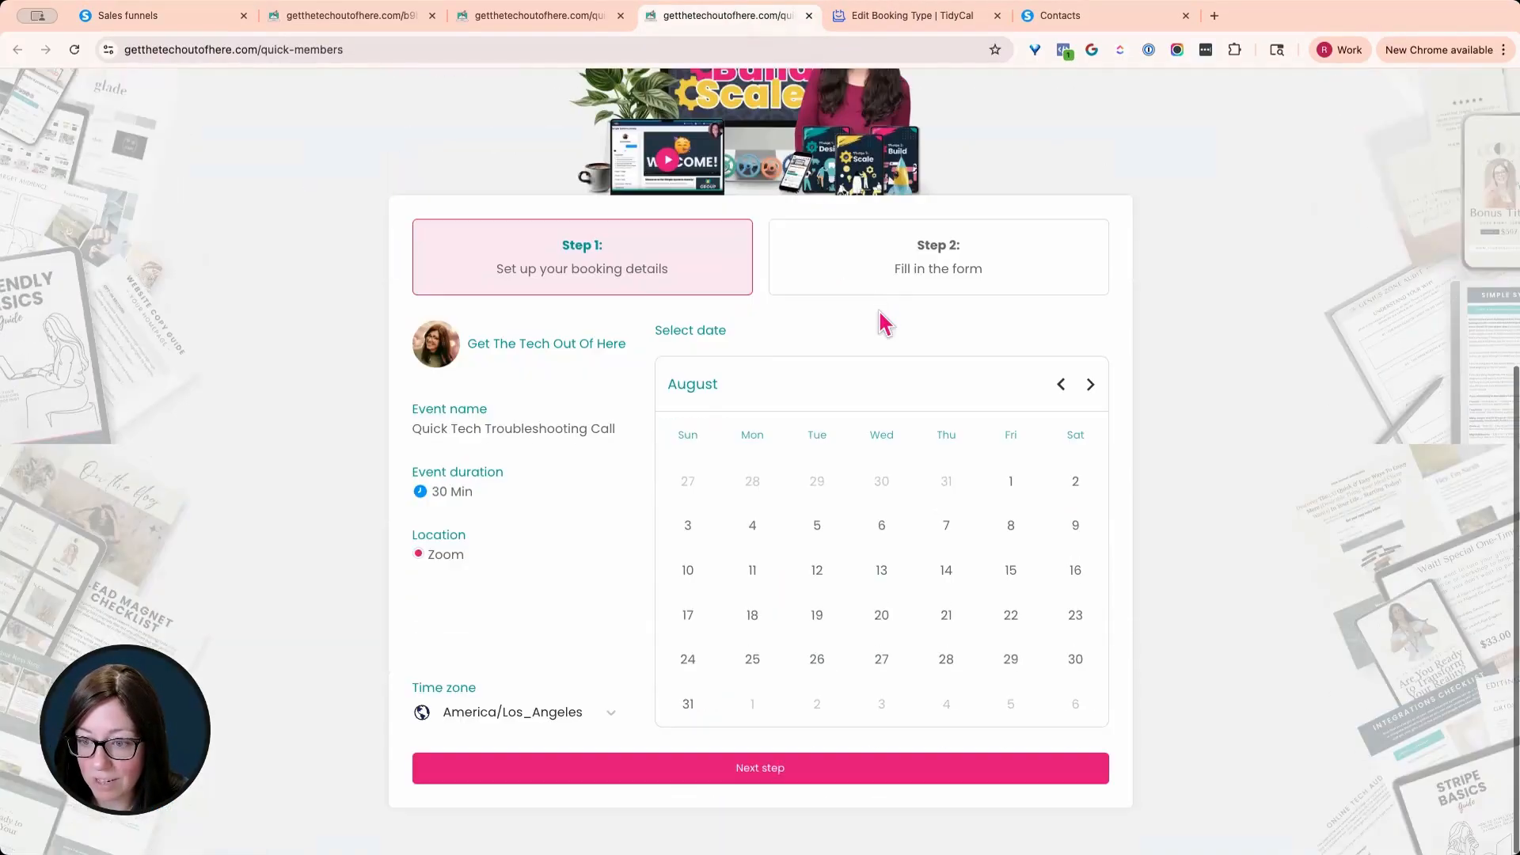
Test the members-only booking with September 3 at 3:00 PM and review its details and payment form.
{"action": "left_click", "coordinate": [1090, 386]}
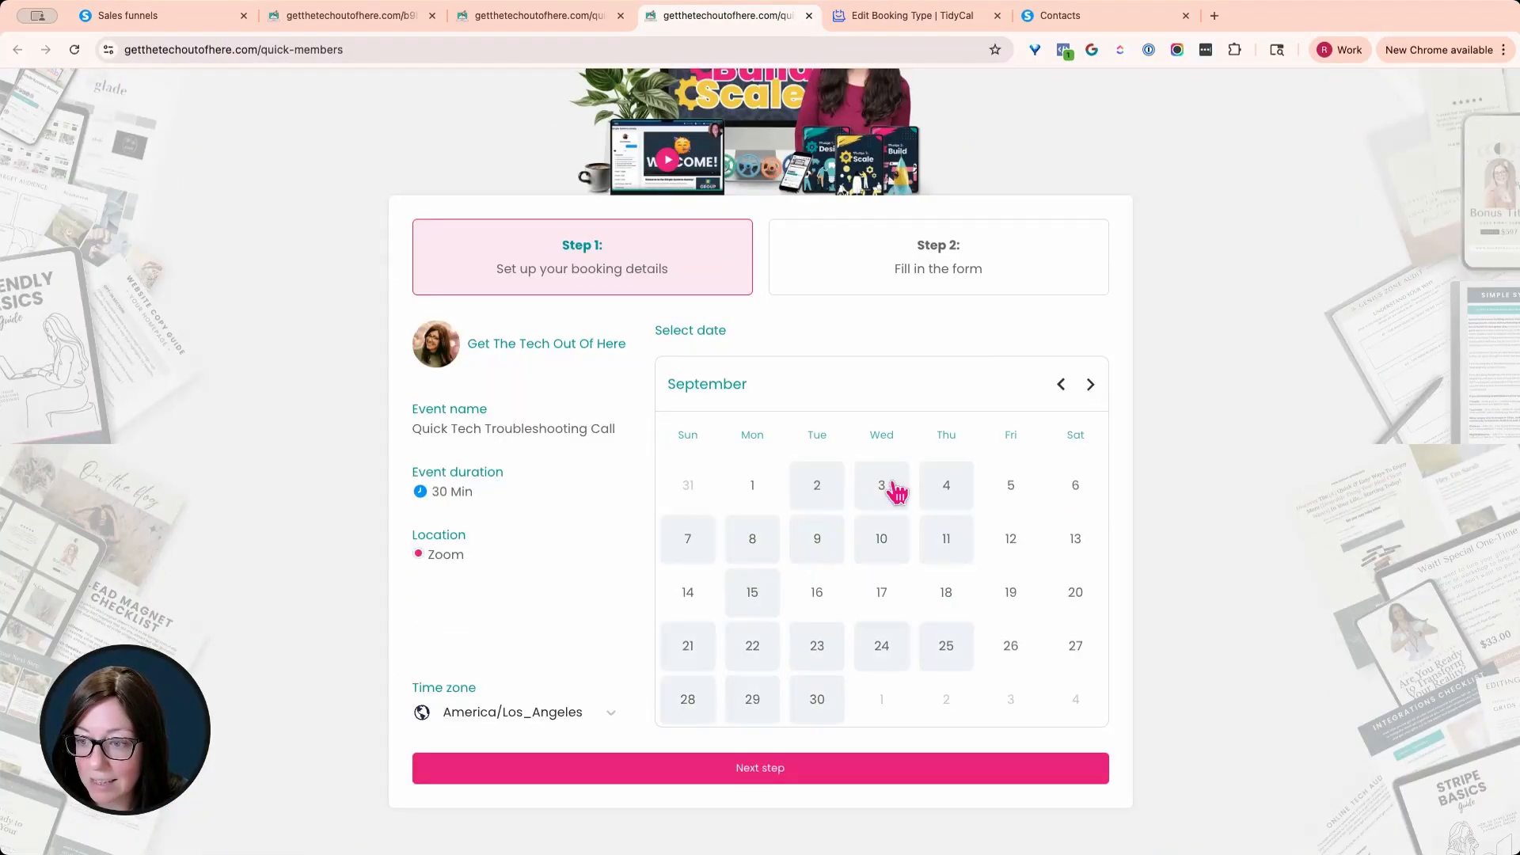
{"action": "left_click", "coordinate": [885, 486]}
{"action": "left_click", "coordinate": [973, 419]}
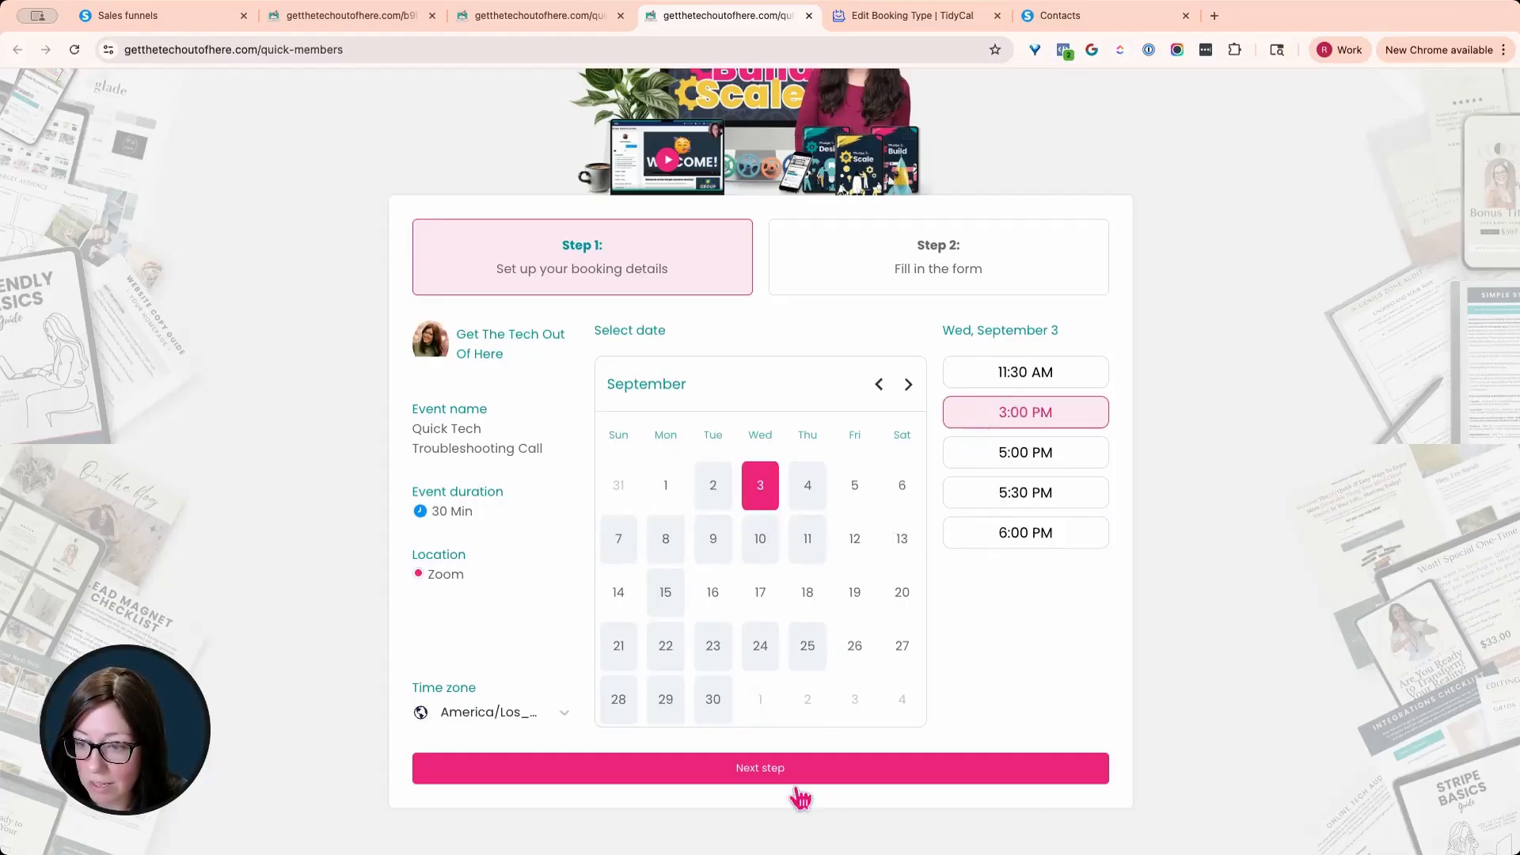
{"action": "left_click", "coordinate": [796, 782]}
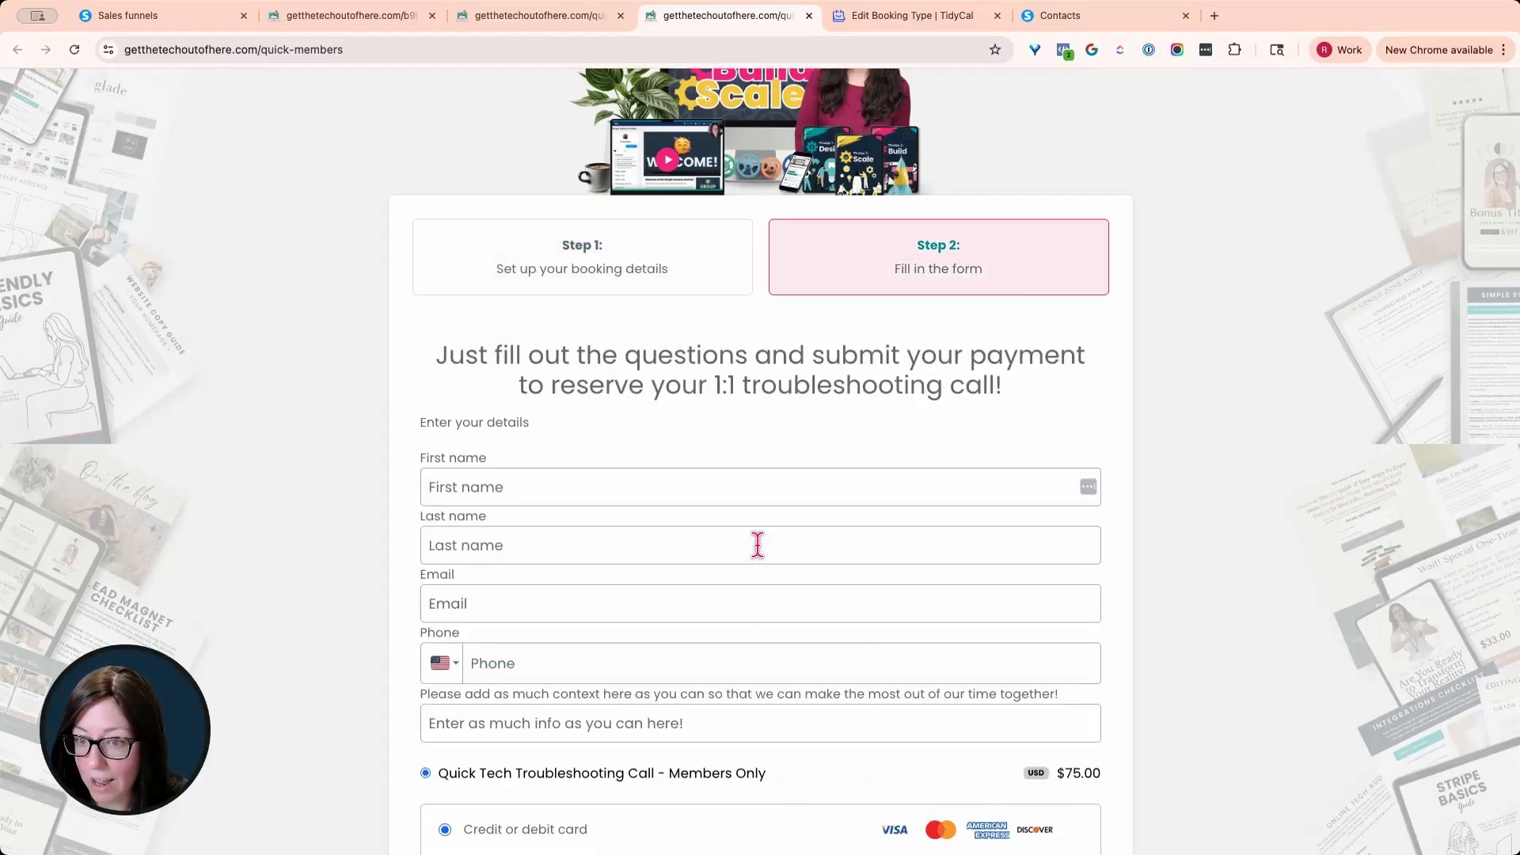
{"action": "scroll", "coordinate": [720, 578], "scroll_direction": "down", "scroll_amount": 5}
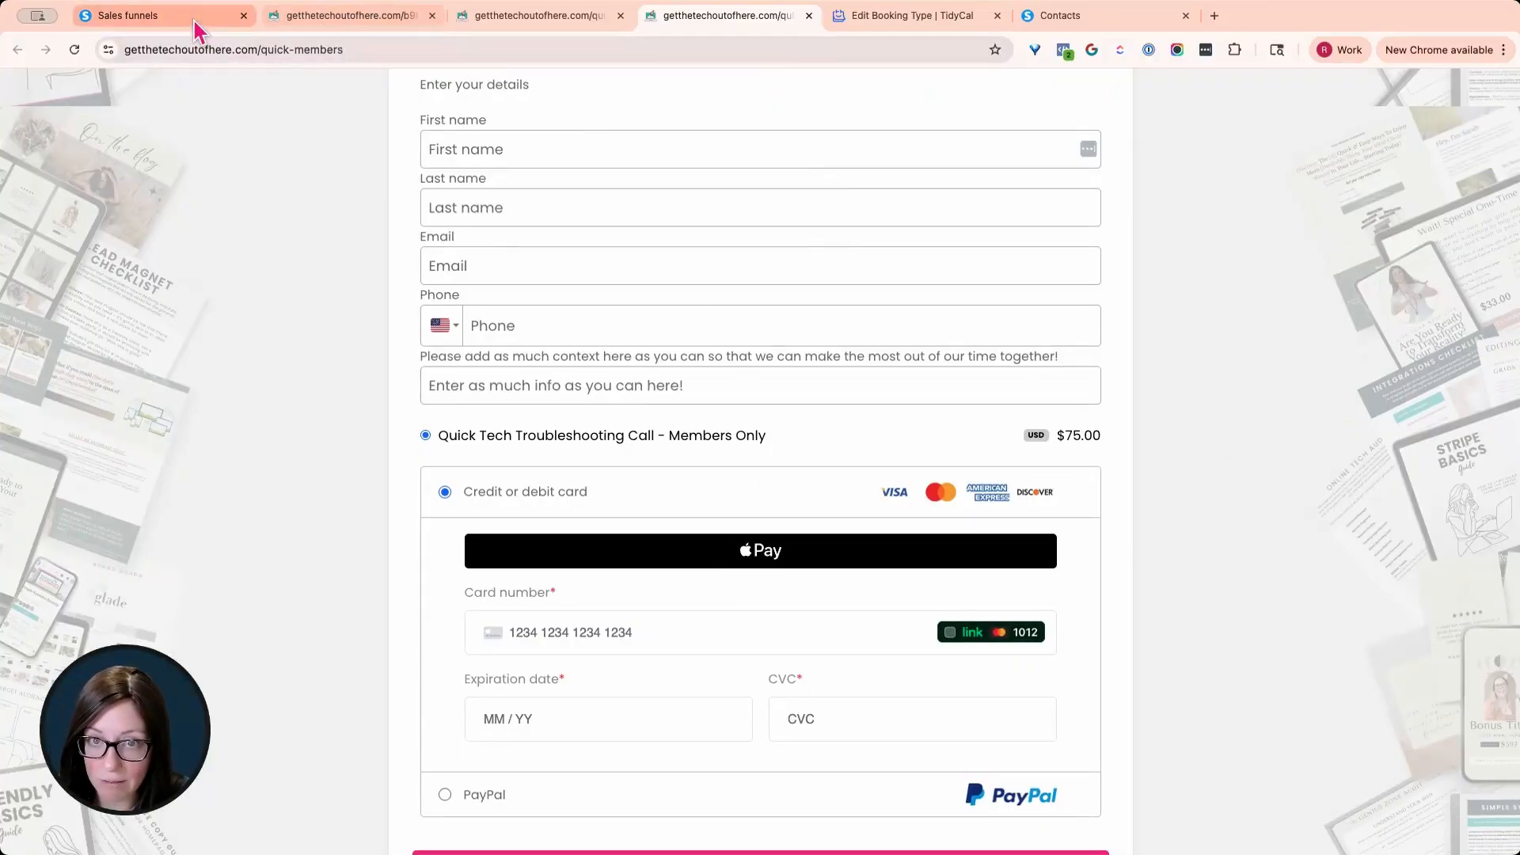
Return to the funnel and open the live complimentary opt-in page down to its booking calendar.
{"action": "left_click", "coordinate": [151, 15]}
{"action": "left_click", "coordinate": [99, 347]}
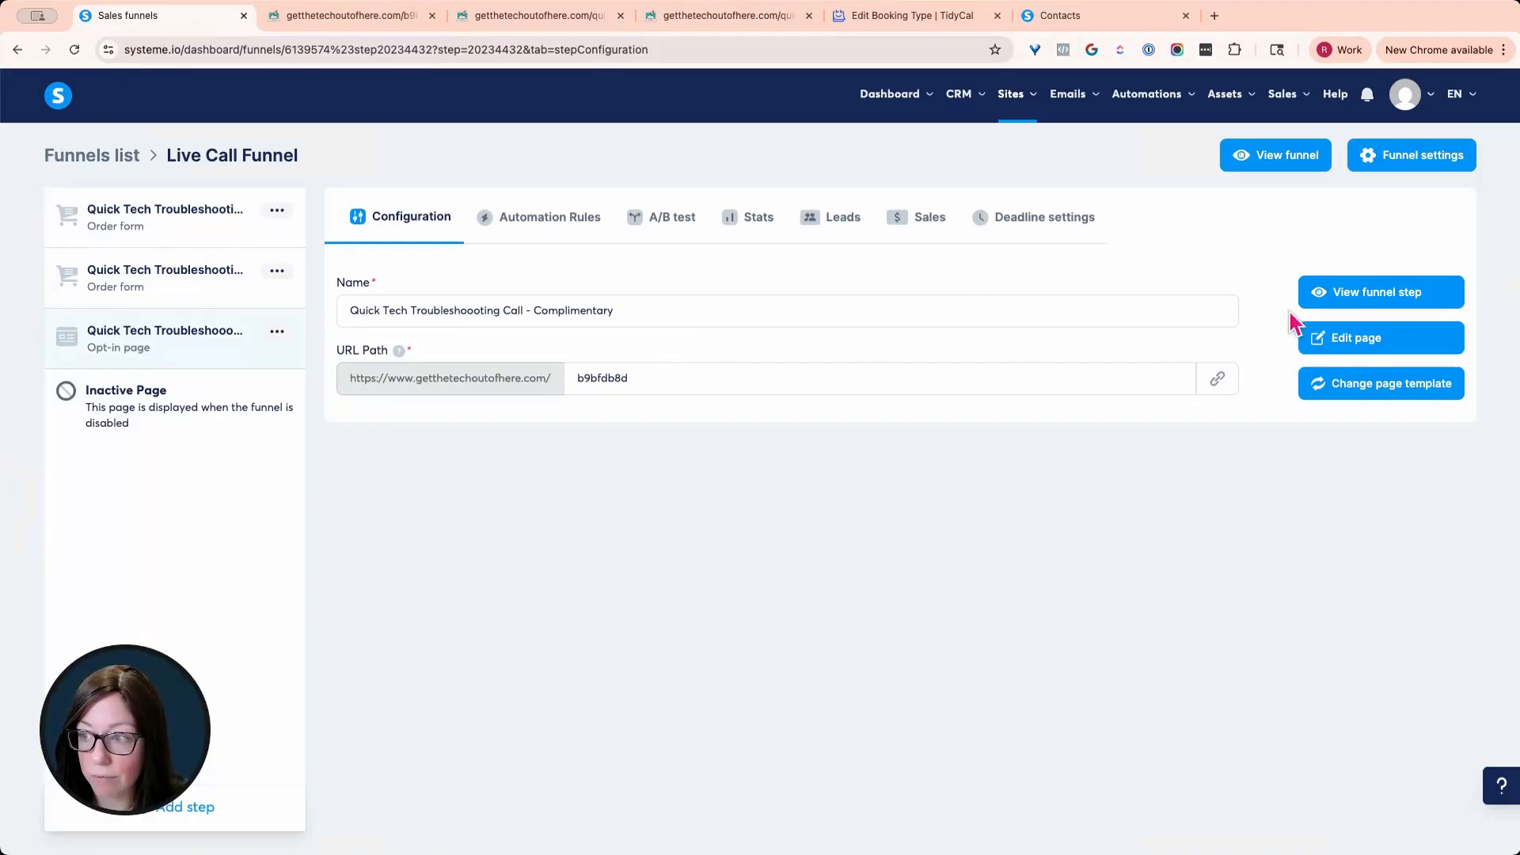
{"action": "left_click", "coordinate": [1348, 299]}
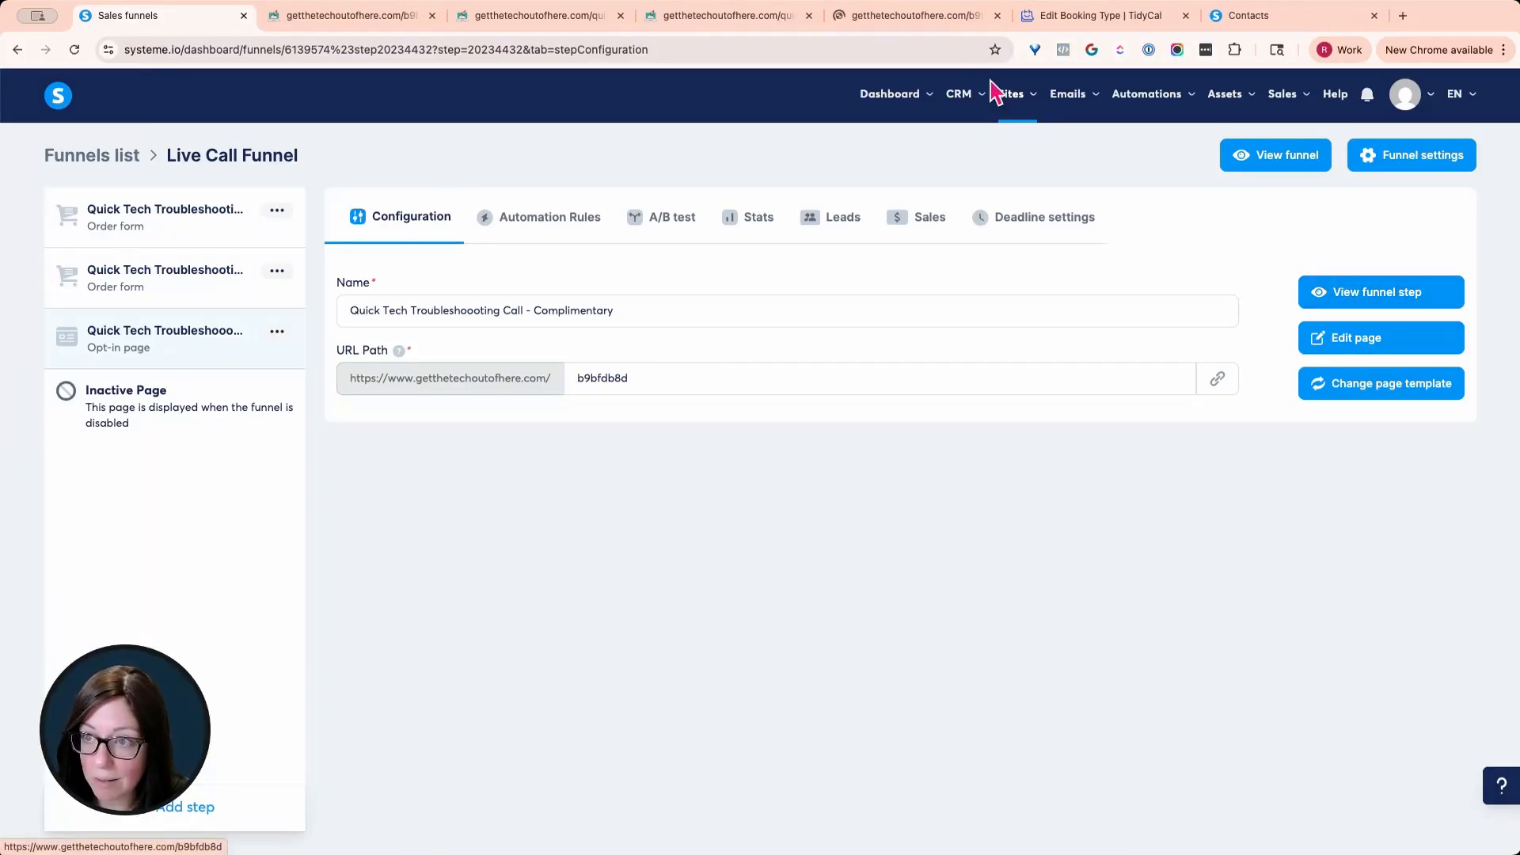
{"action": "left_click", "coordinate": [902, 16]}
{"action": "scroll", "coordinate": [918, 404], "scroll_direction": "down", "scroll_amount": 6}
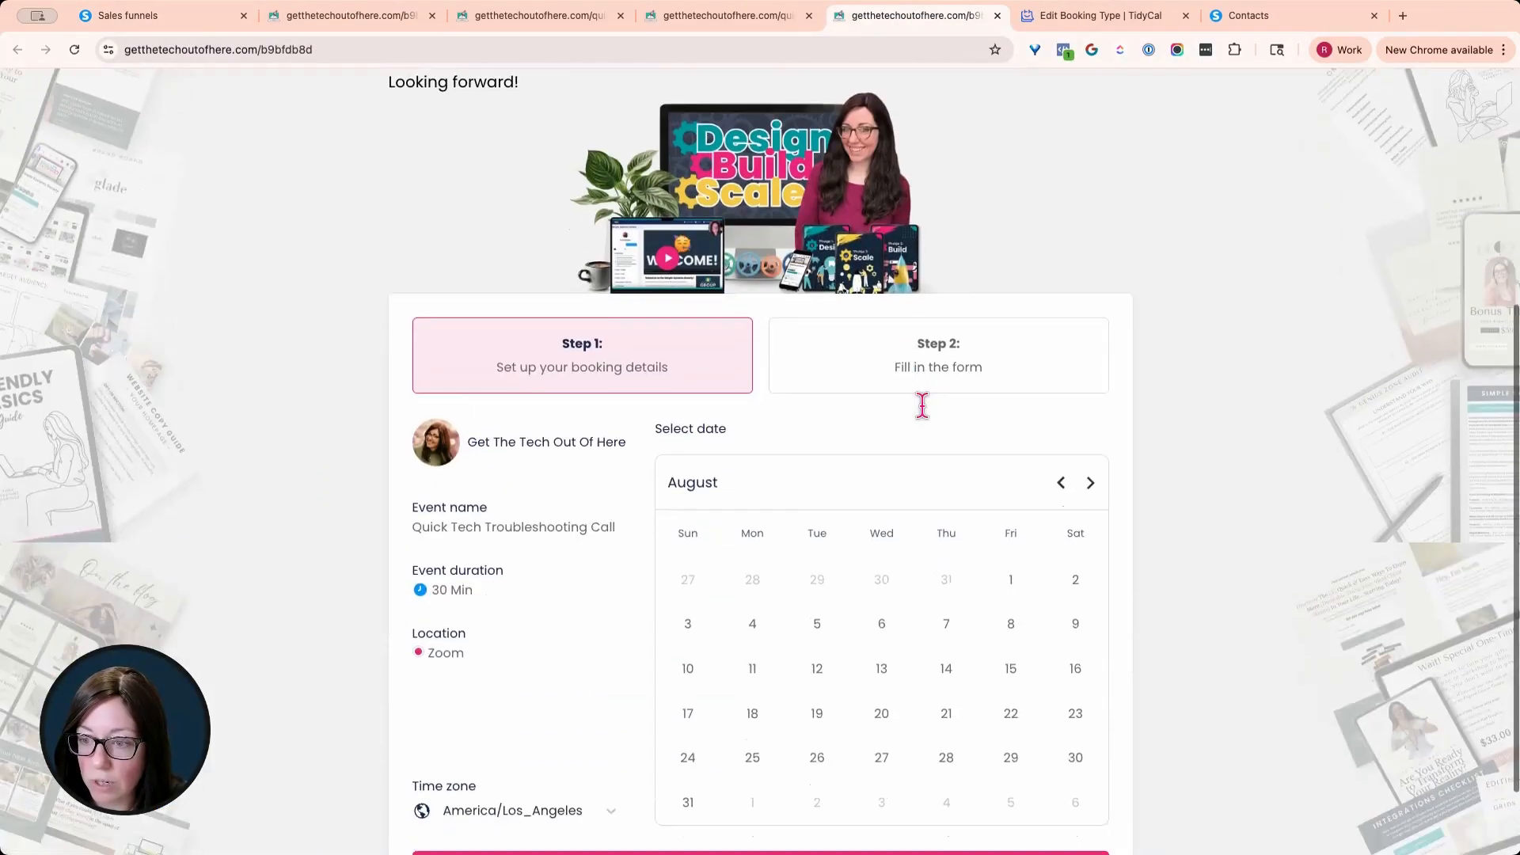
Test the complimentary booking with September 3 at 5:00 PM and proceed to its details form.
{"action": "left_click", "coordinate": [1090, 384]}
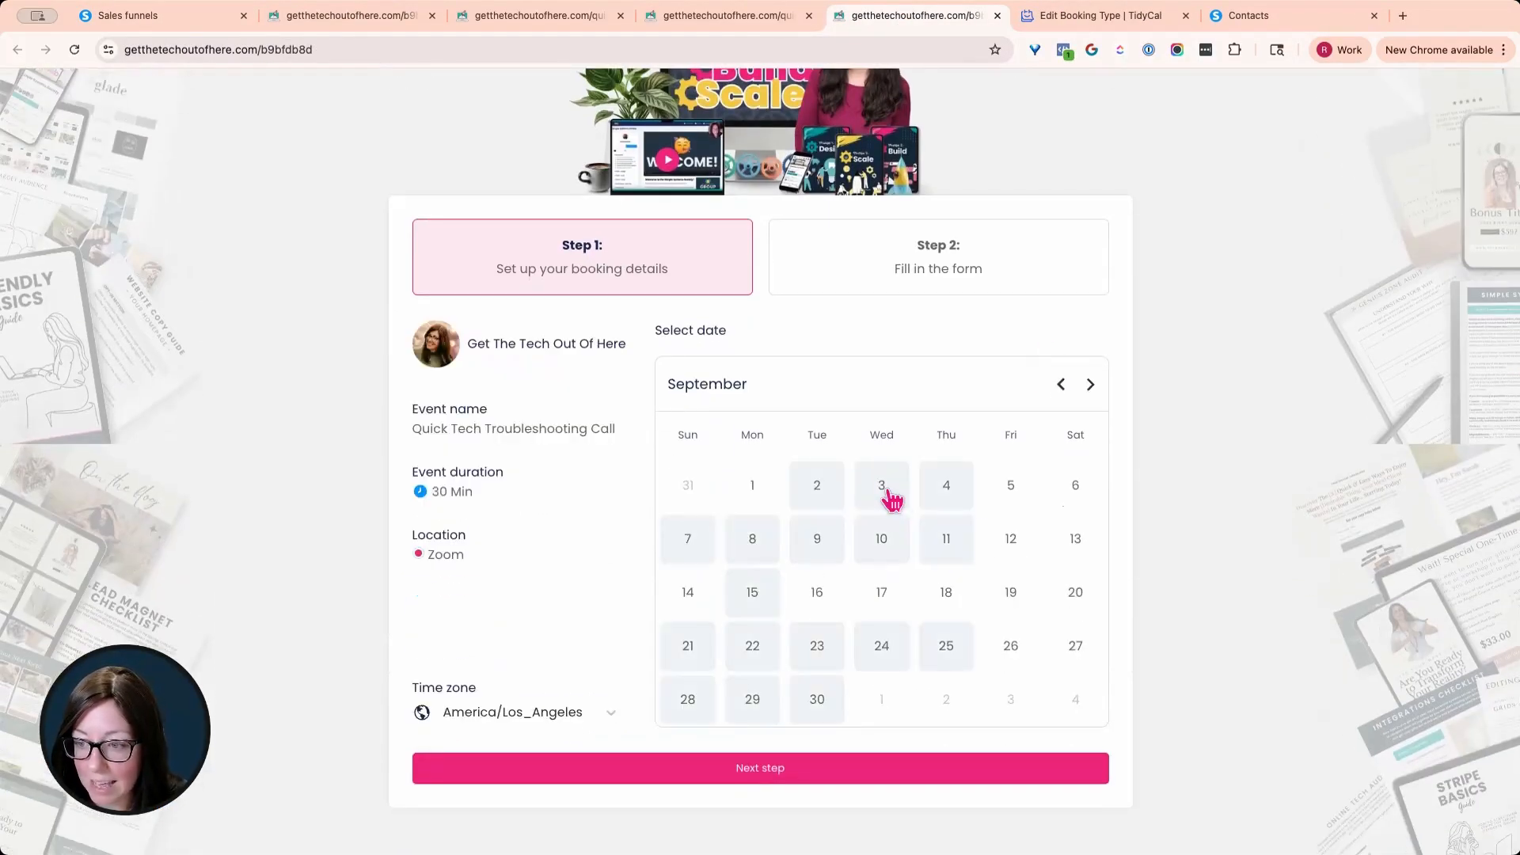
{"action": "left_click", "coordinate": [942, 485]}
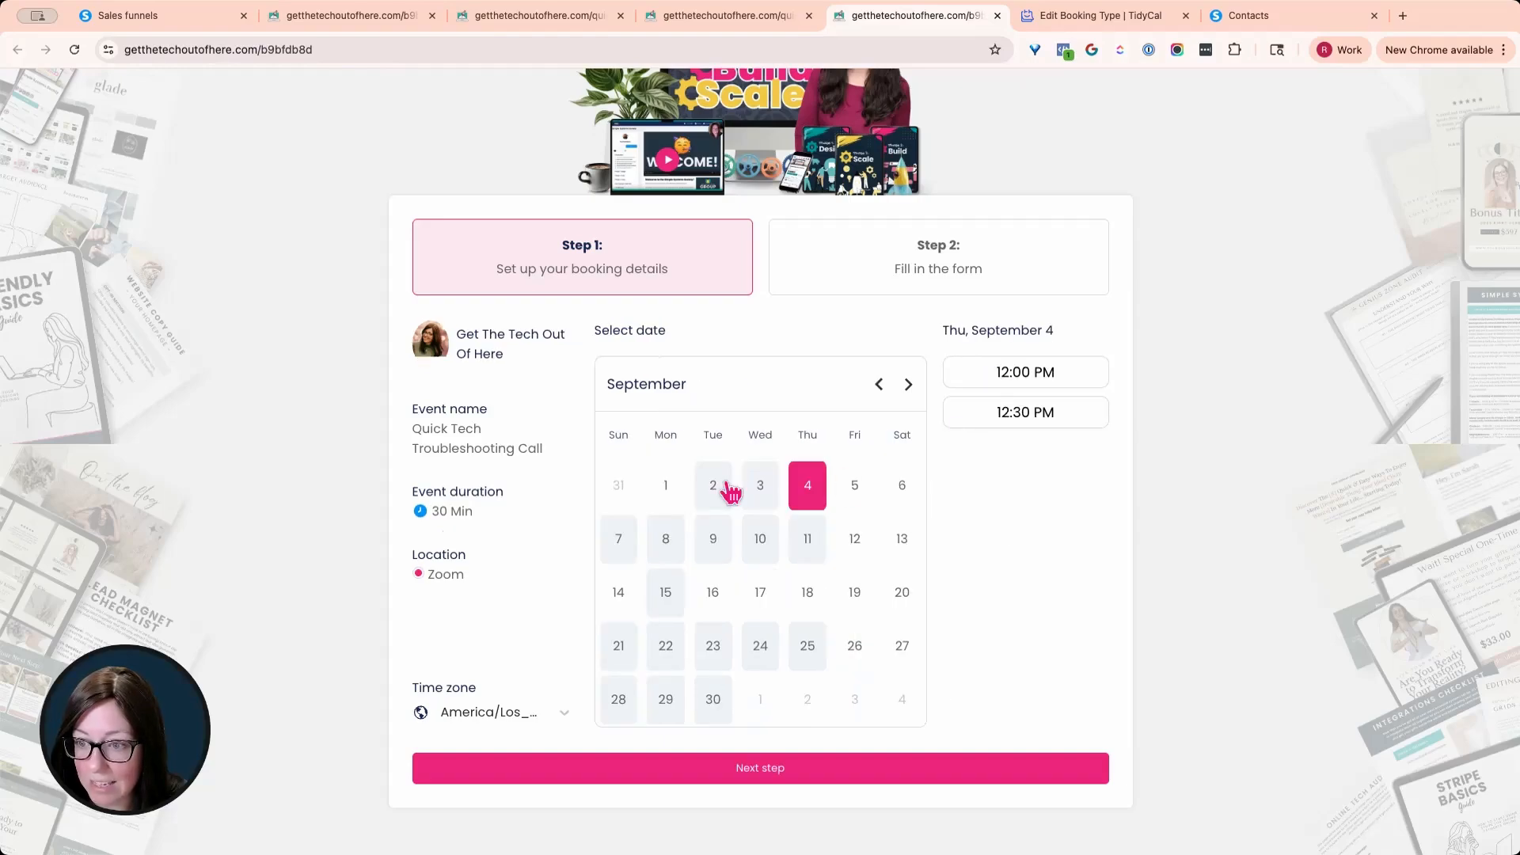
{"action": "left_click", "coordinate": [760, 491]}
{"action": "left_click", "coordinate": [961, 460]}
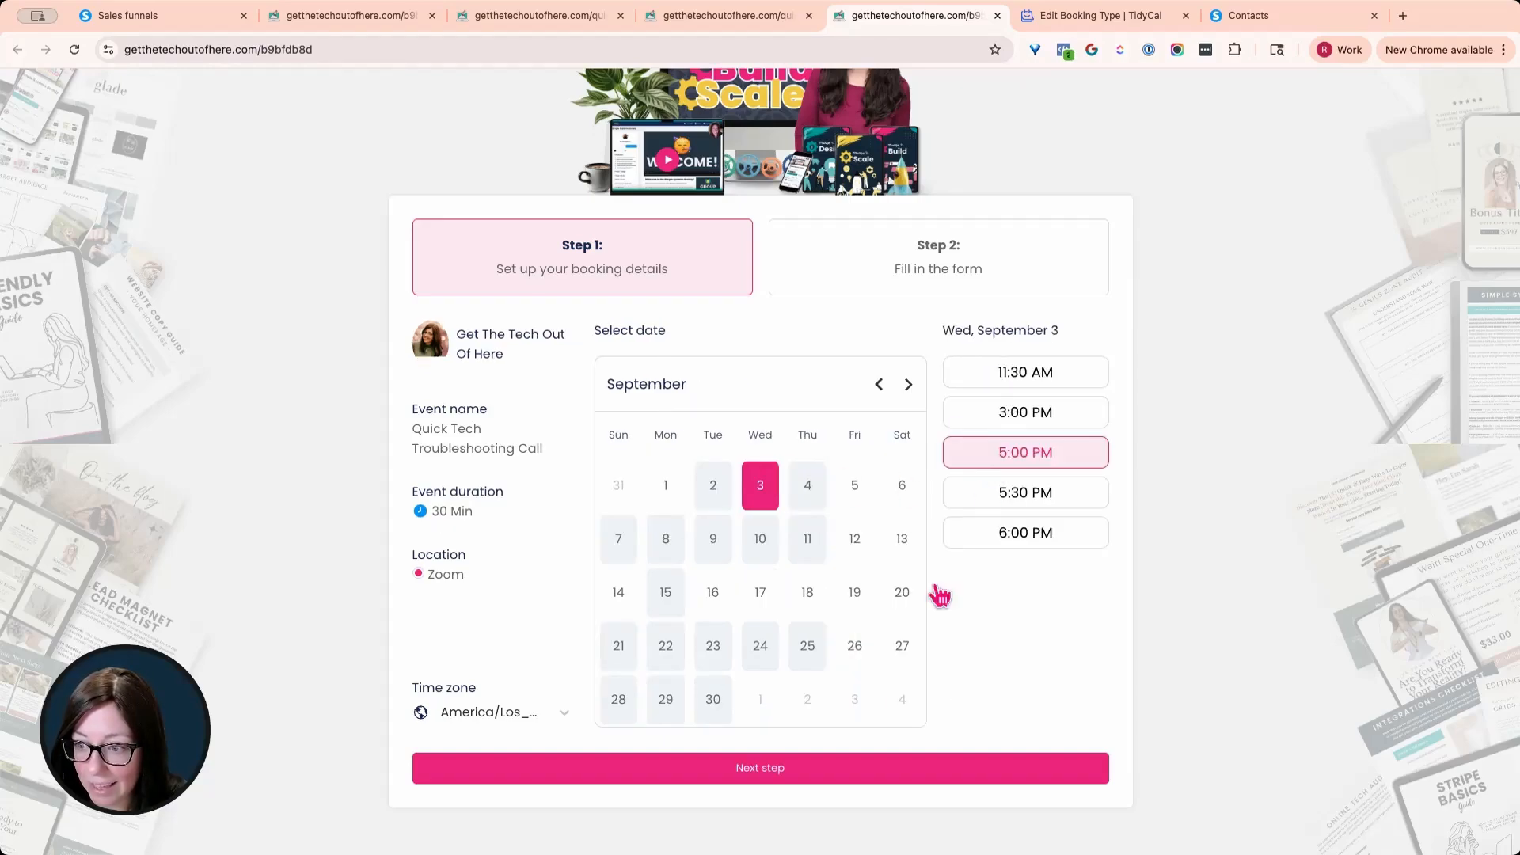
{"action": "left_click", "coordinate": [742, 774]}
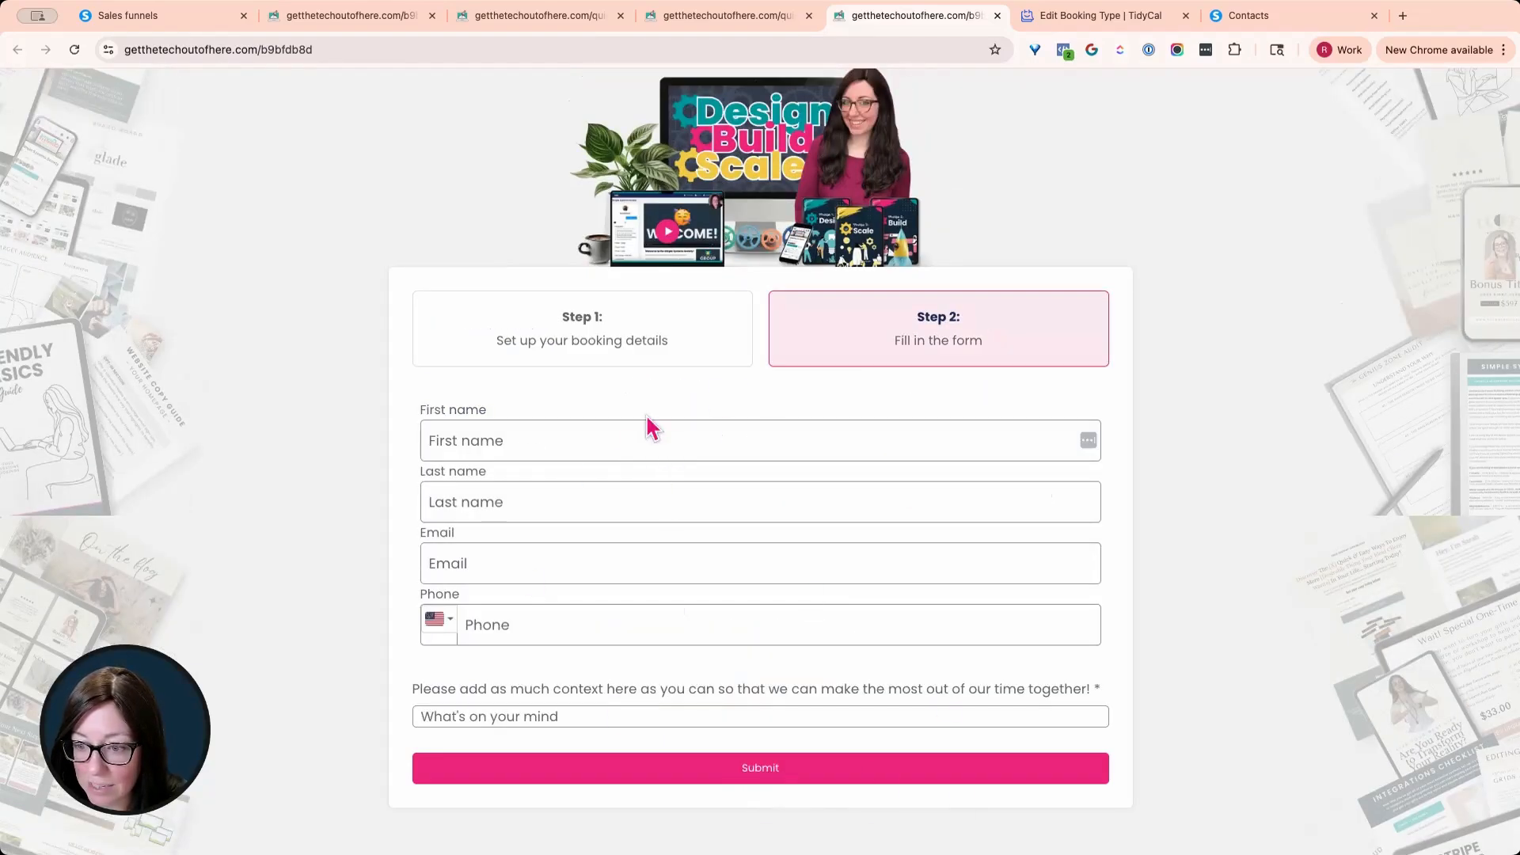
Check the COMPLIMENTARY heading and intro text on the live complimentary page.
{"action": "scroll", "coordinate": [902, 378], "scroll_direction": "up", "scroll_amount": 5}
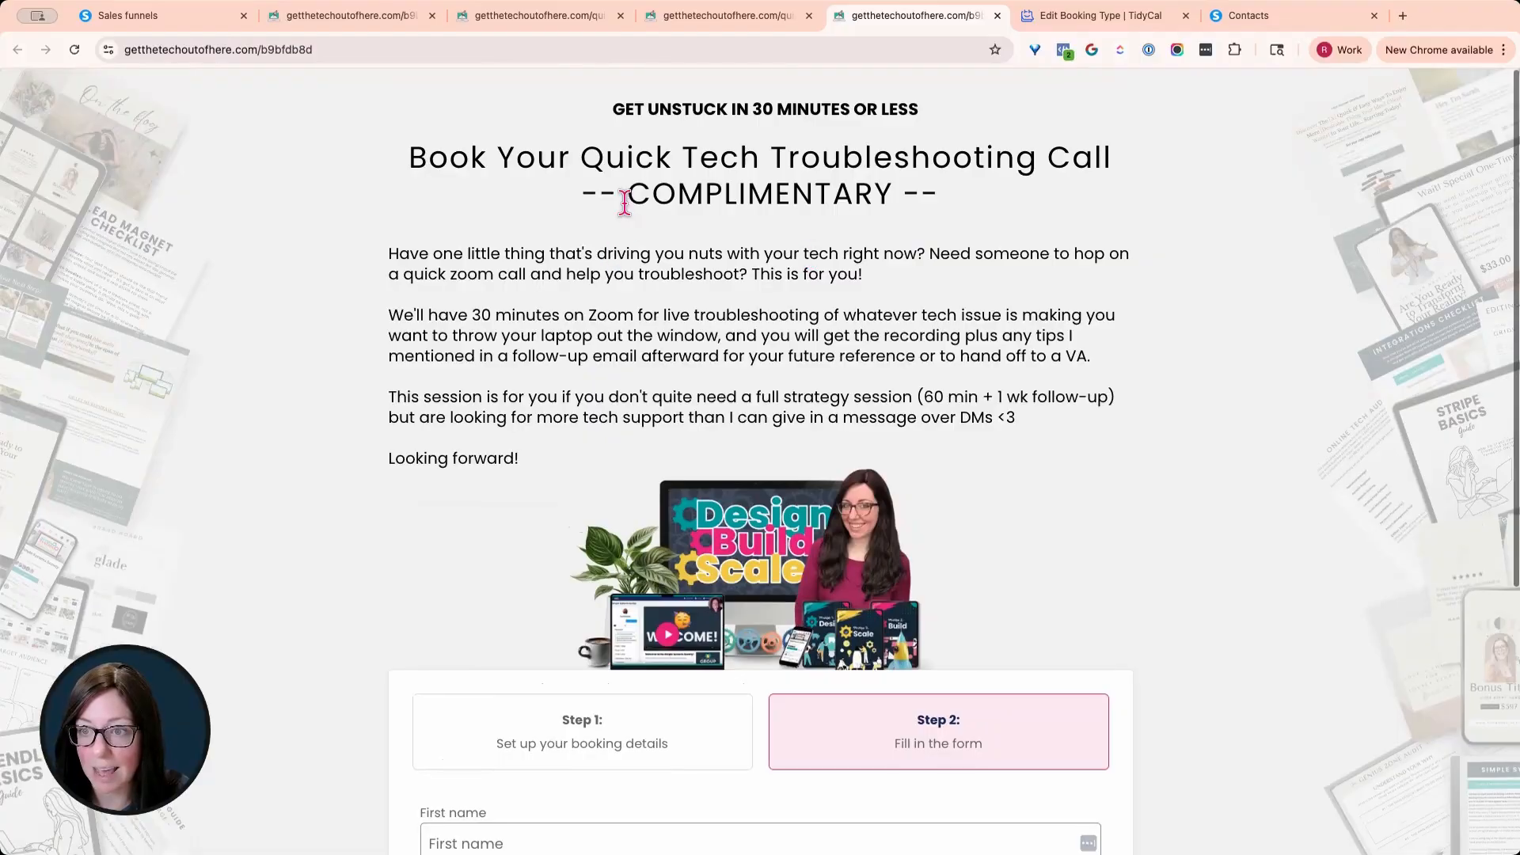
{"action": "left_click_drag", "start_coordinate": [625, 202], "coordinate": [941, 199]}
{"action": "left_click", "coordinate": [1003, 226]}
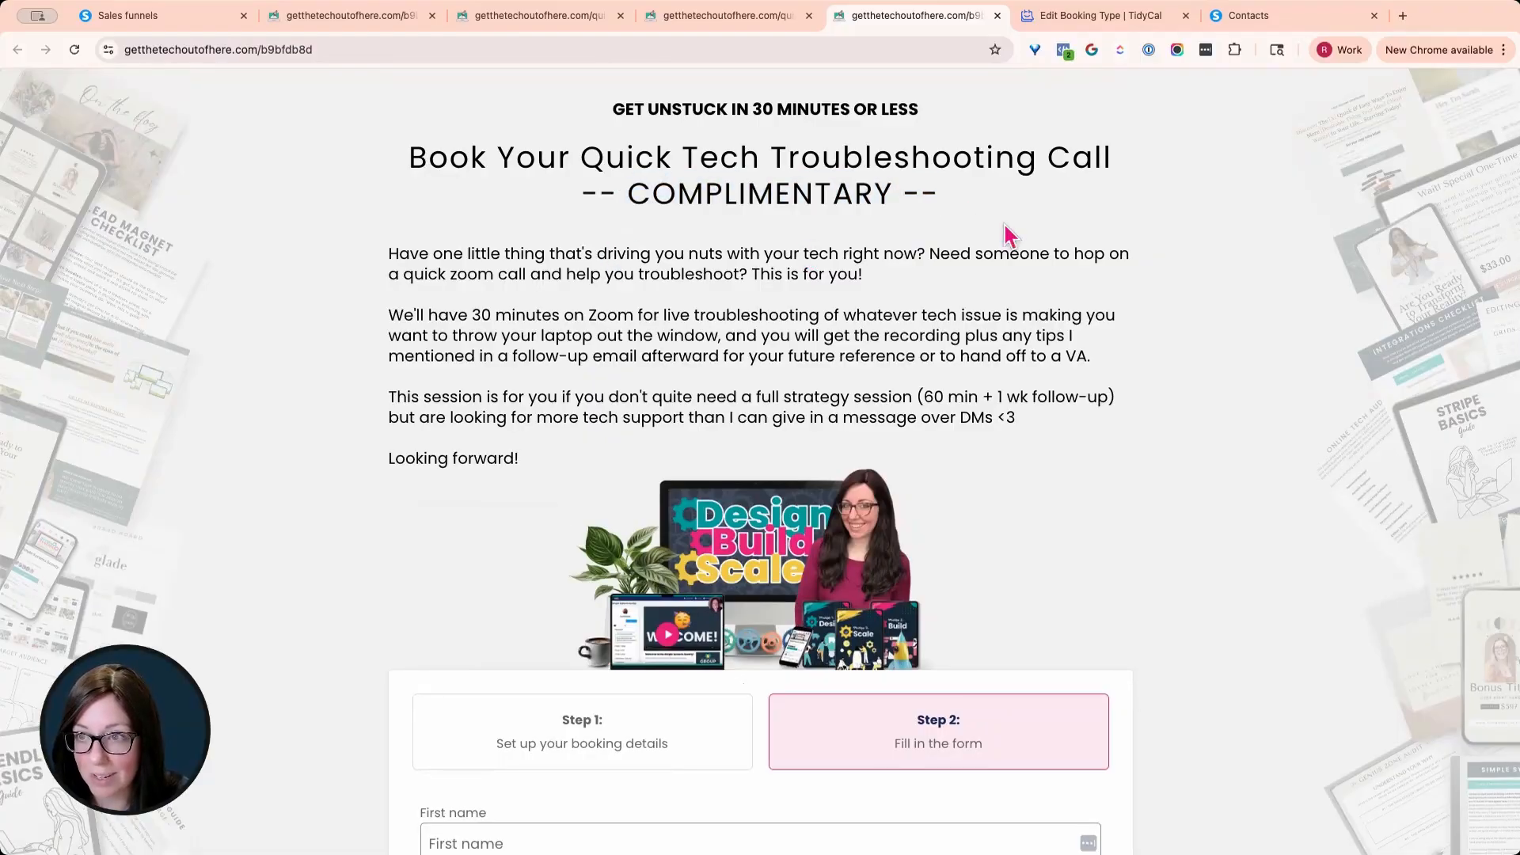
View the Quick Tech Troubleshooting Call event's details in the CRM calendar and return to the Live Call Funnel.
{"action": "left_click", "coordinate": [194, 29]}
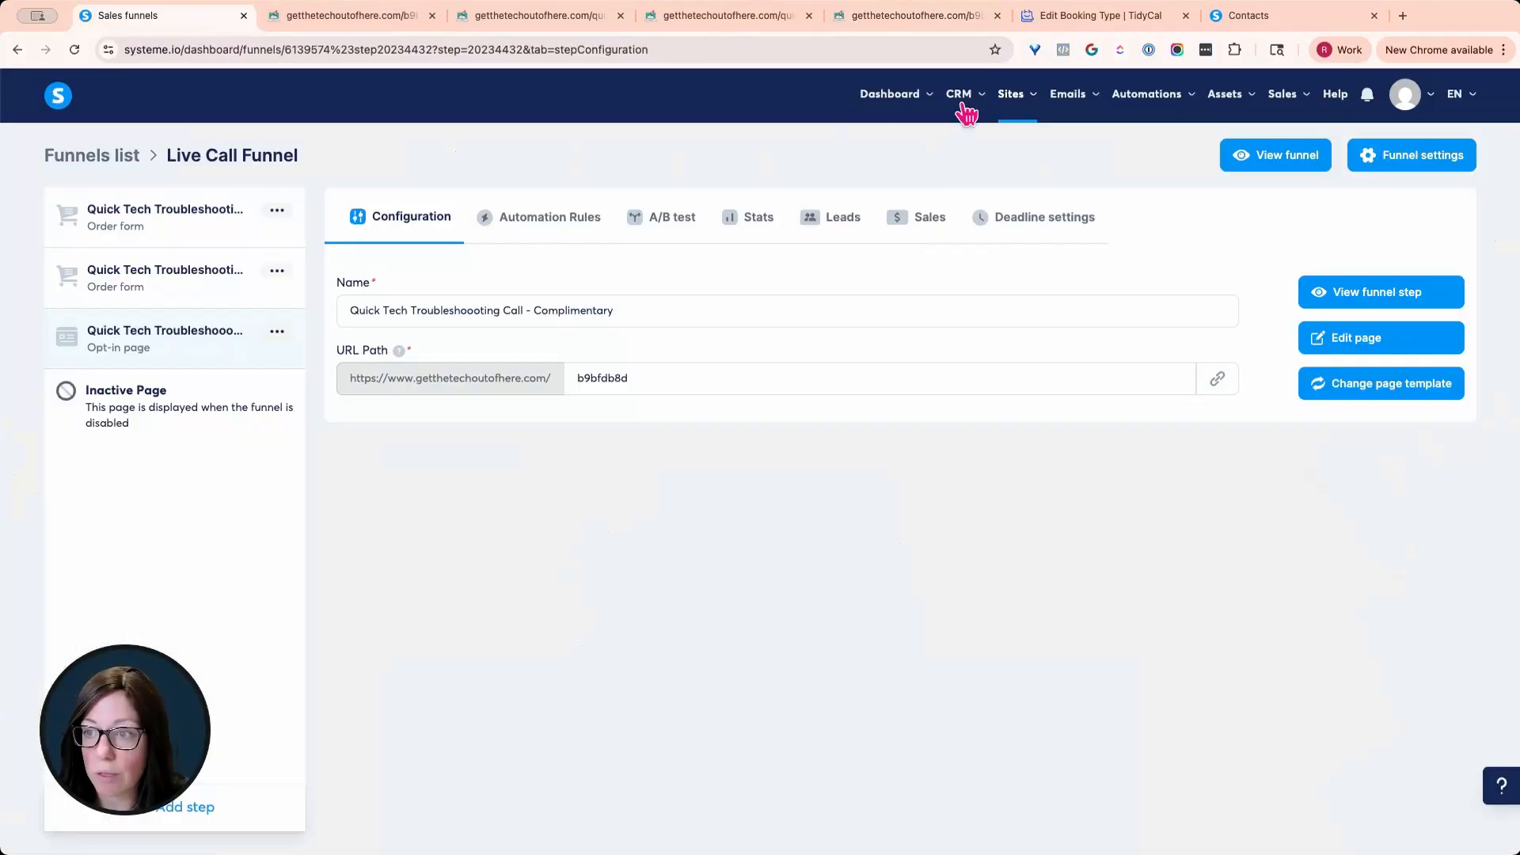
{"action": "mouse_move", "coordinate": [966, 113]}
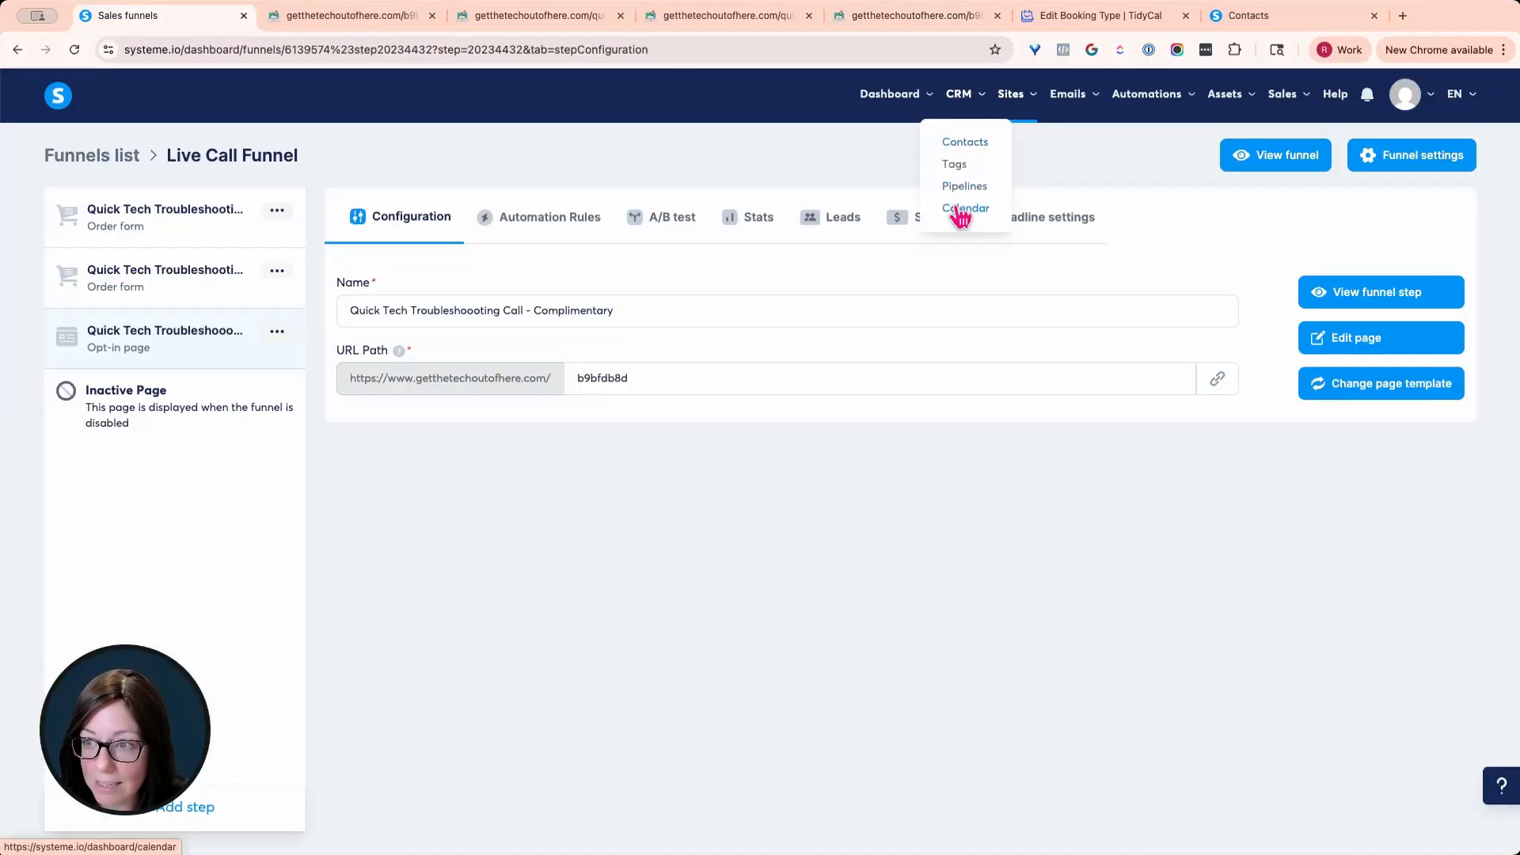
{"action": "left_click", "coordinate": [960, 210]}
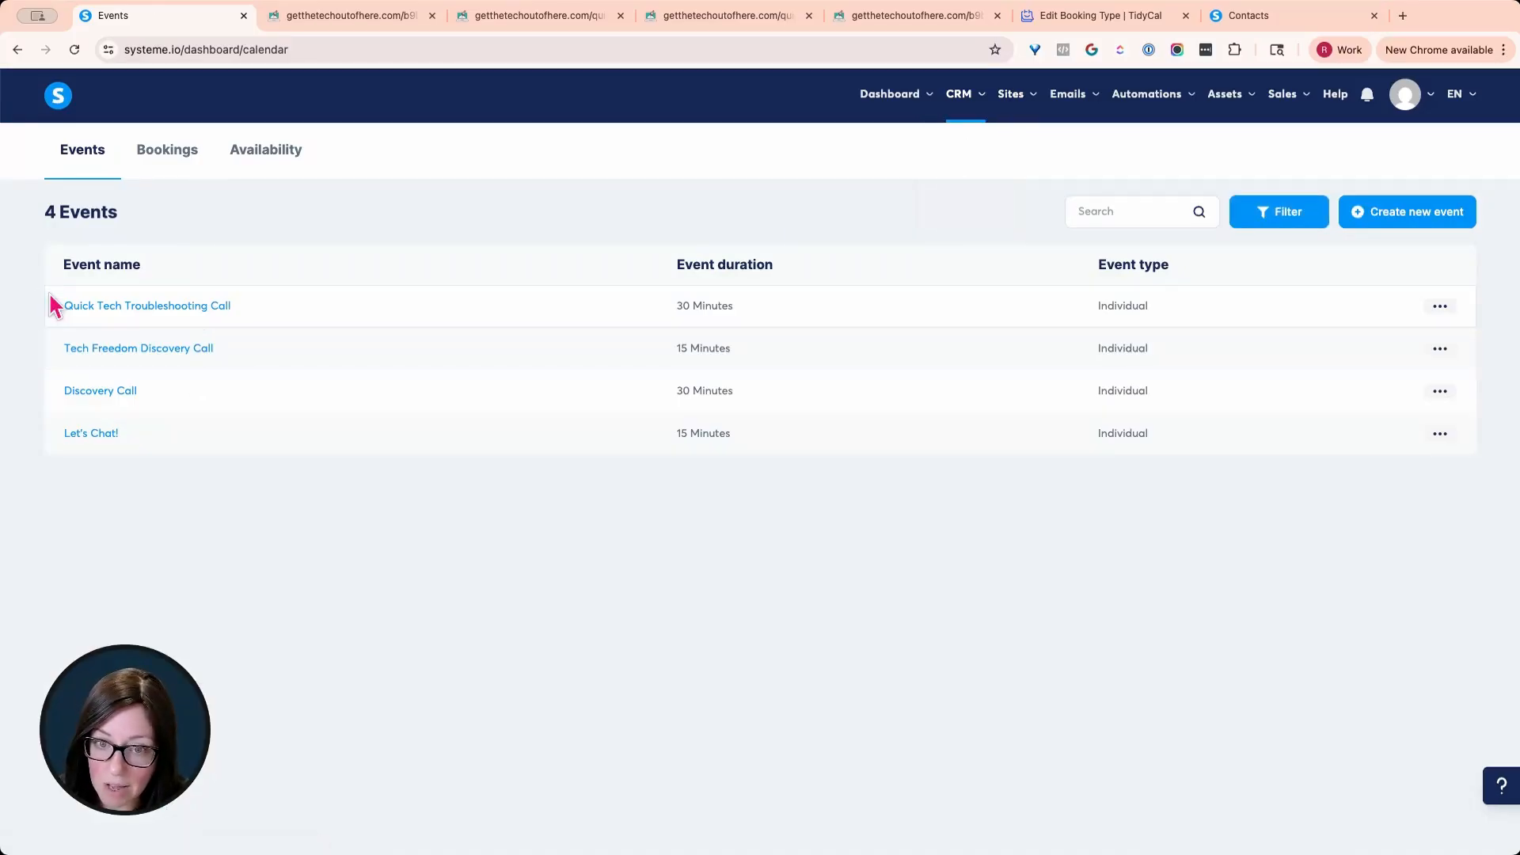
{"action": "left_click", "coordinate": [185, 316]}
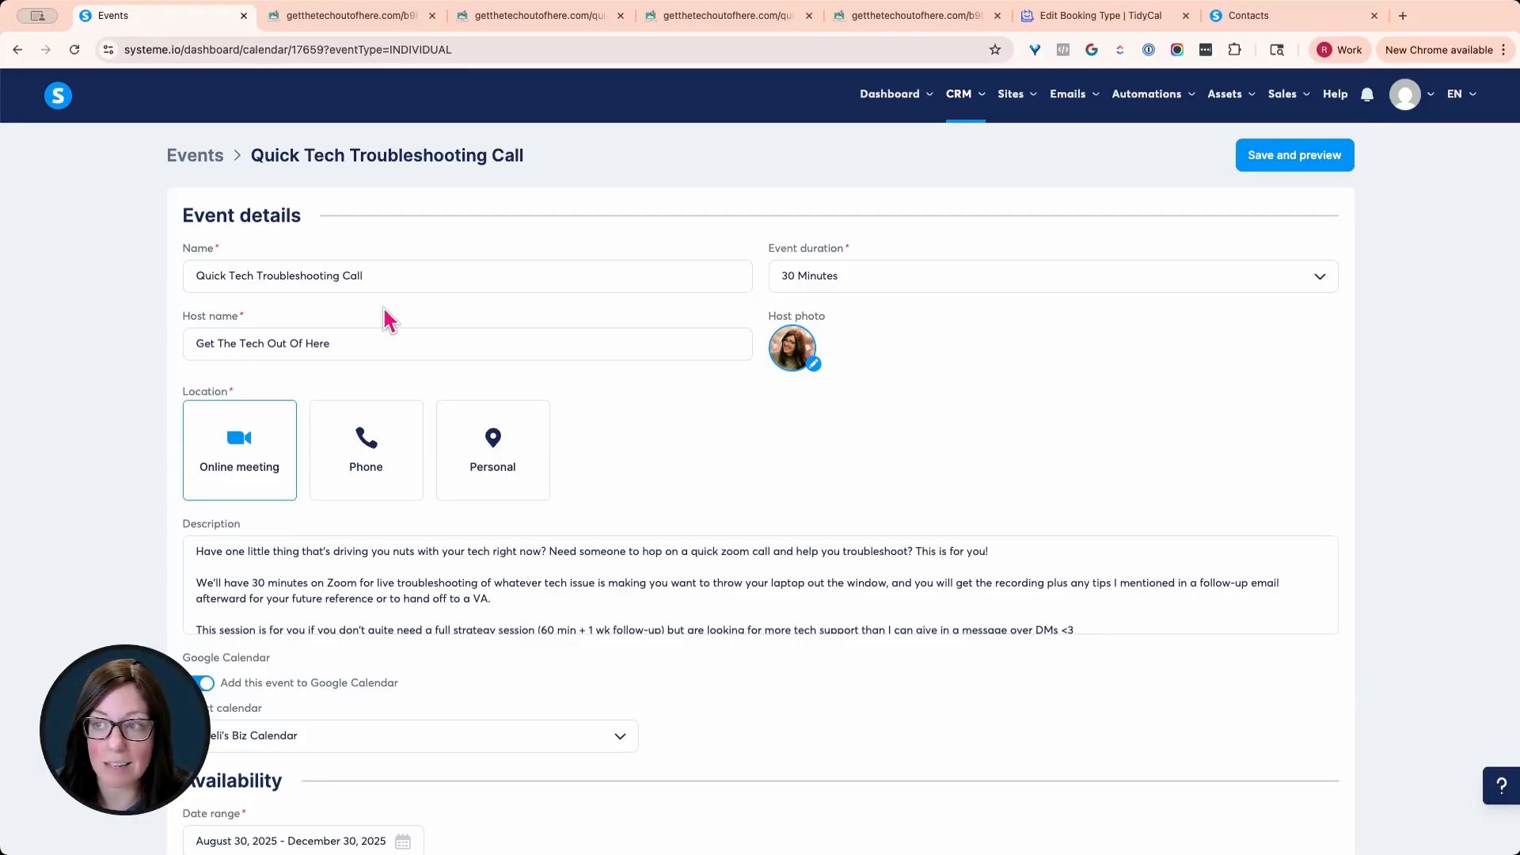
{"action": "right_click", "coordinate": [18, 51]}
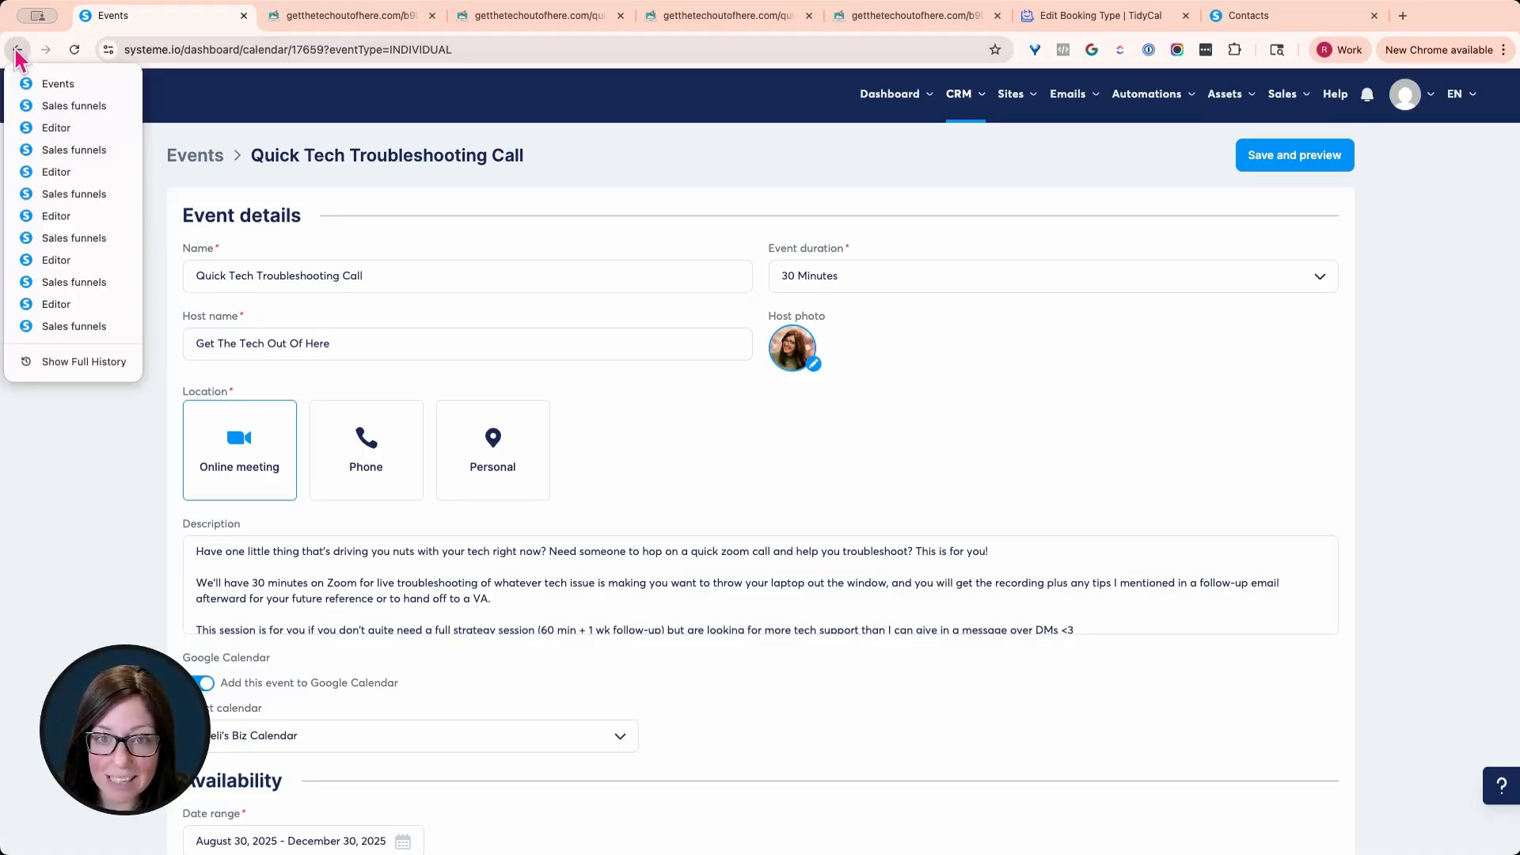
{"action": "left_click", "coordinate": [43, 106]}
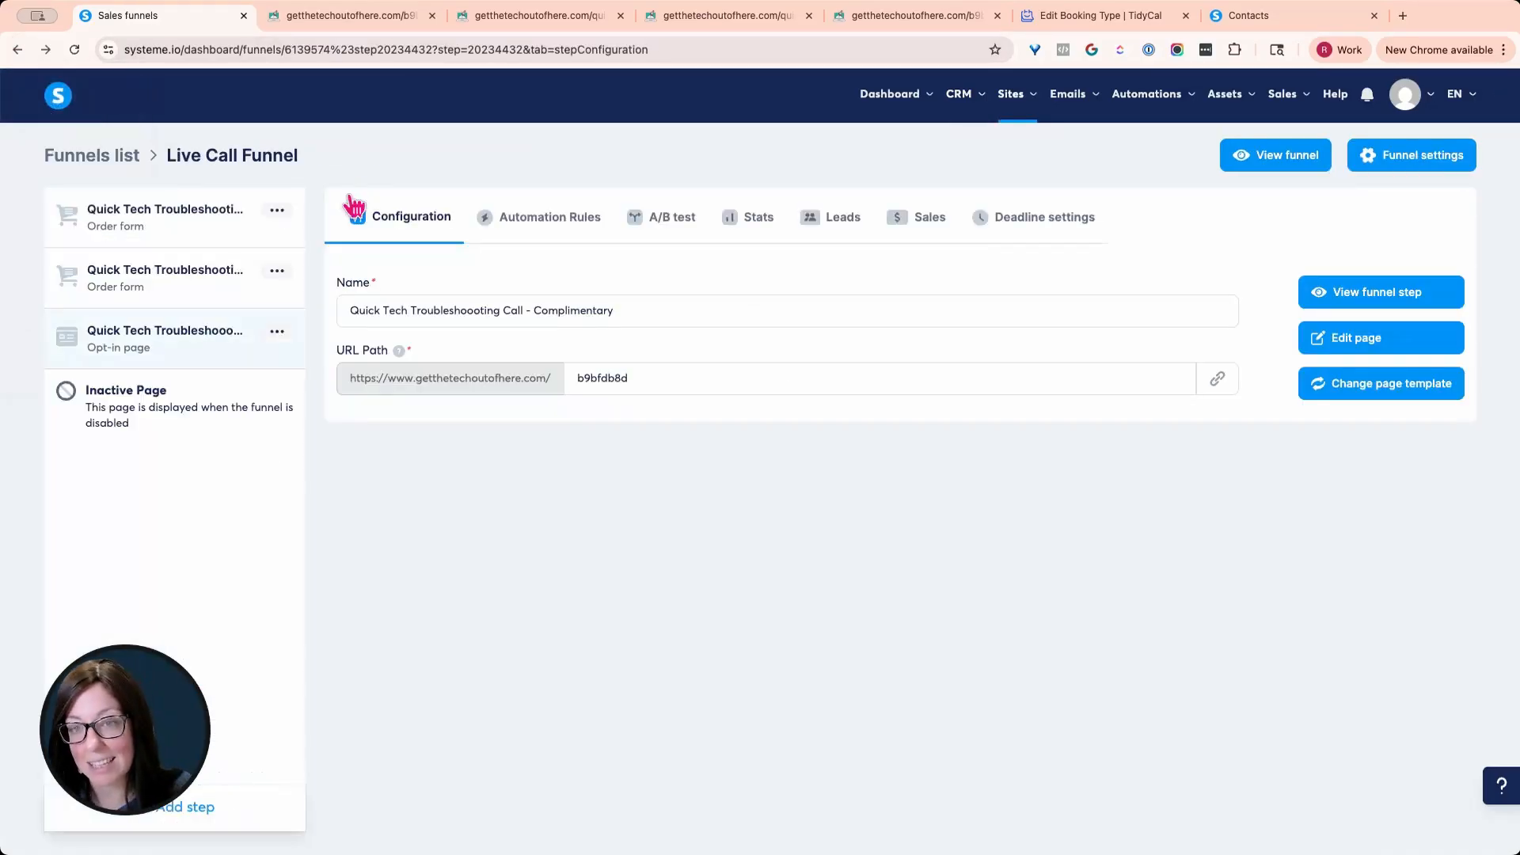